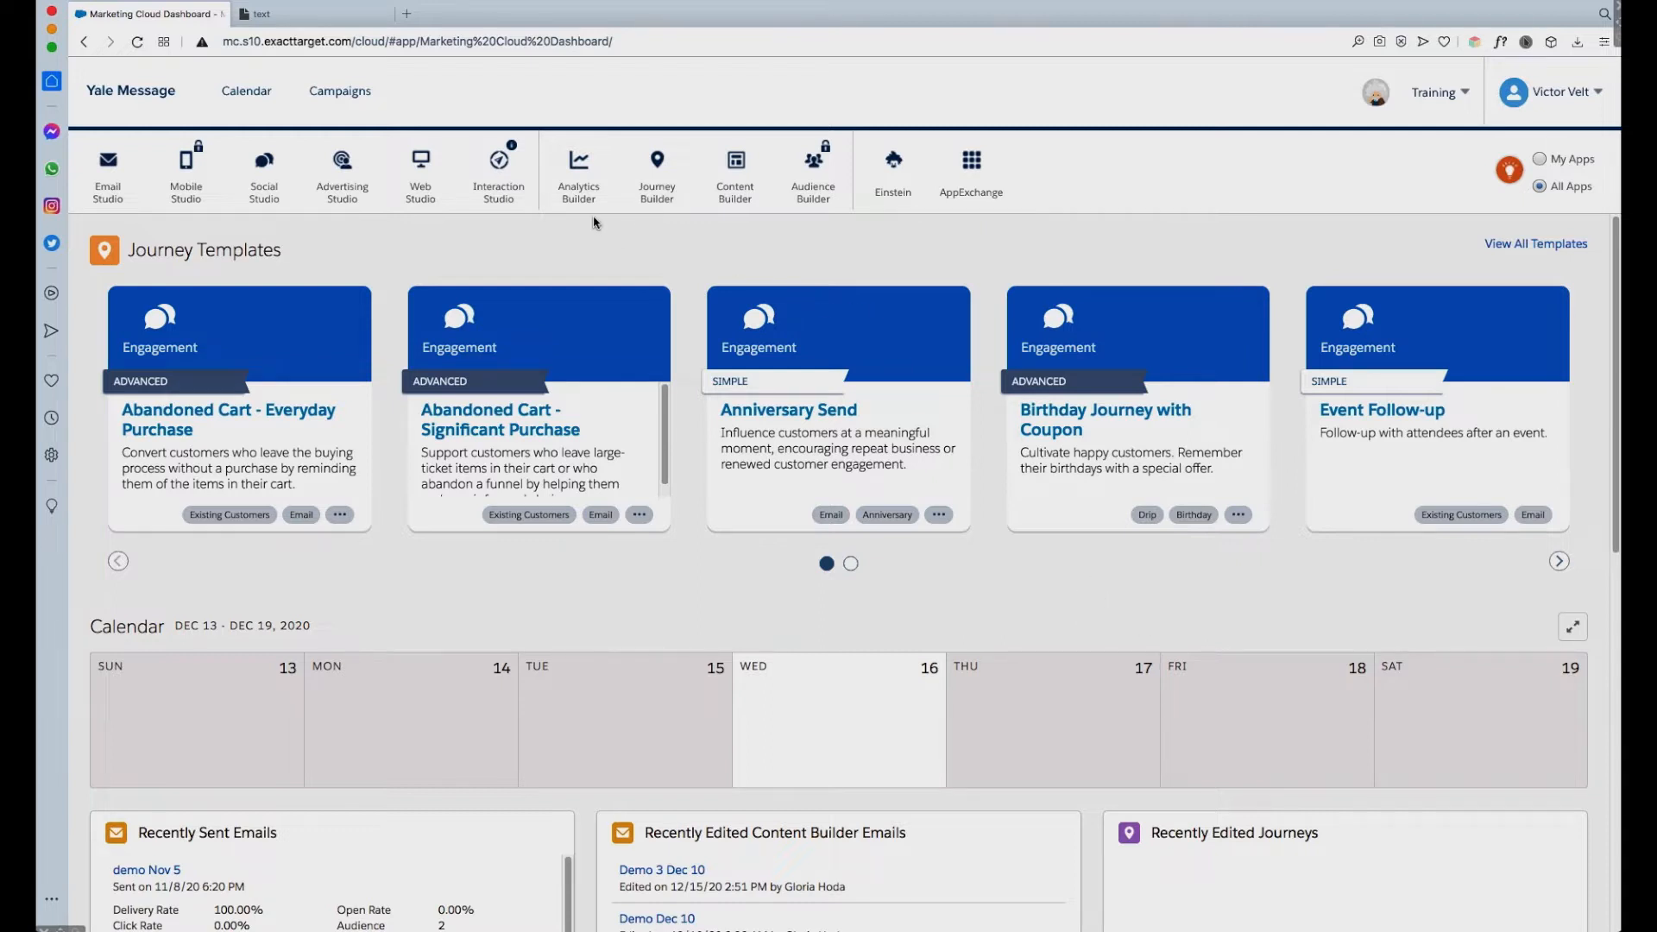
Open Content Builder and view the contents of the "2018-10-24 - testing weekly mailer" and Content_Documents folders
mouse_move(737, 183)
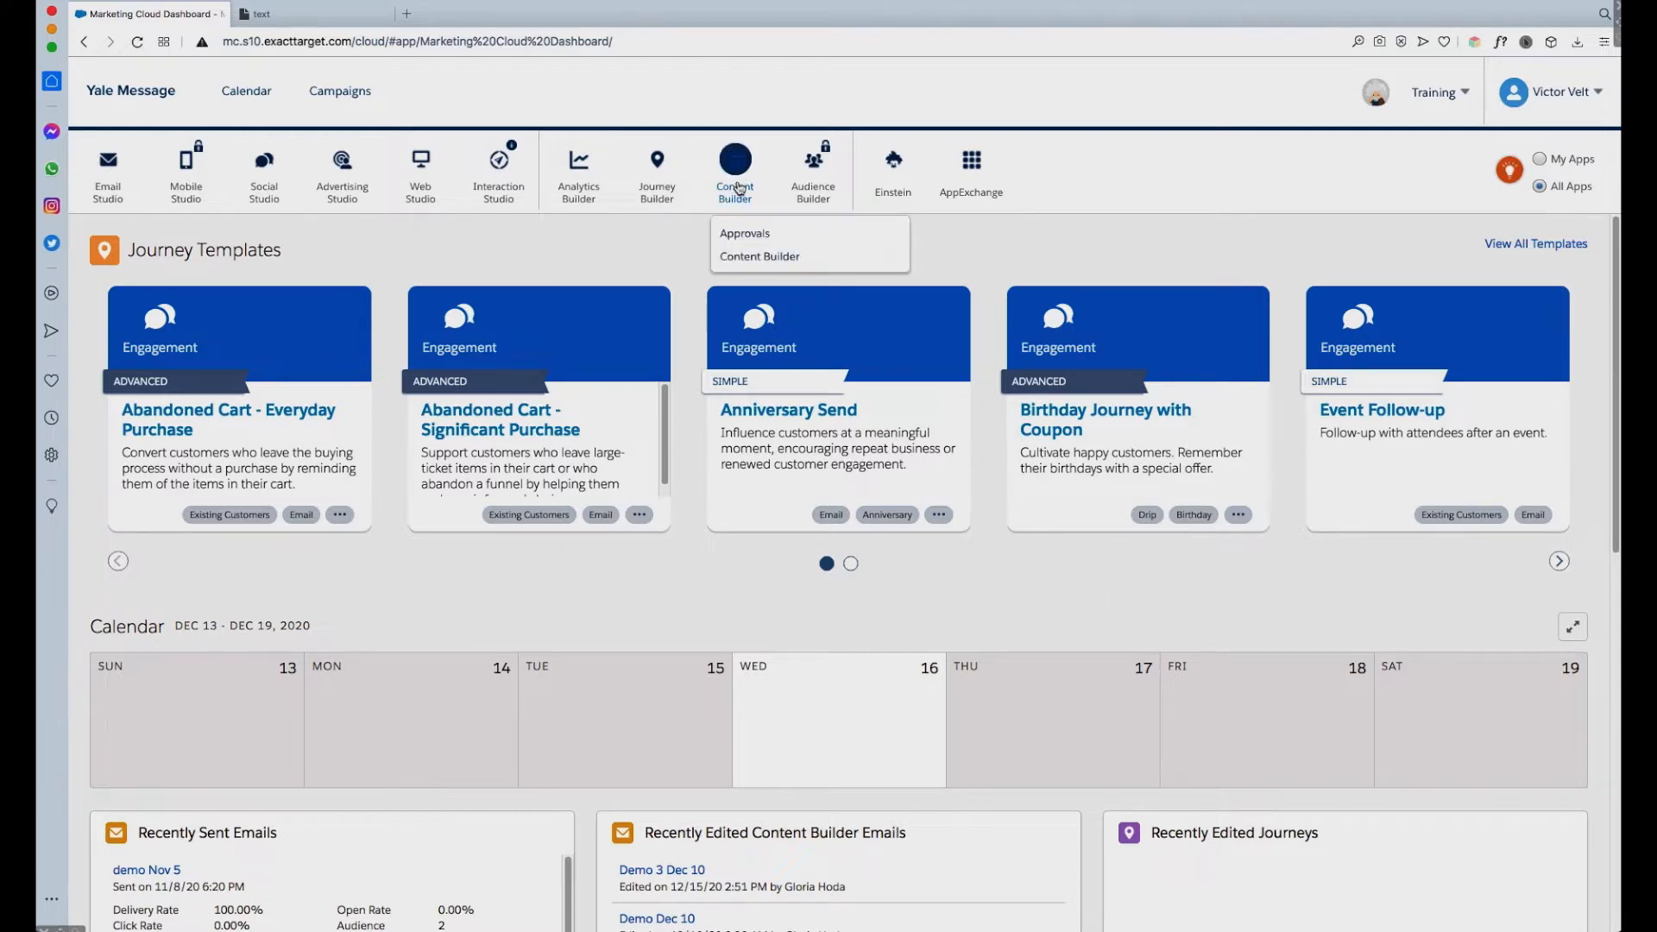
left_click(757, 256)
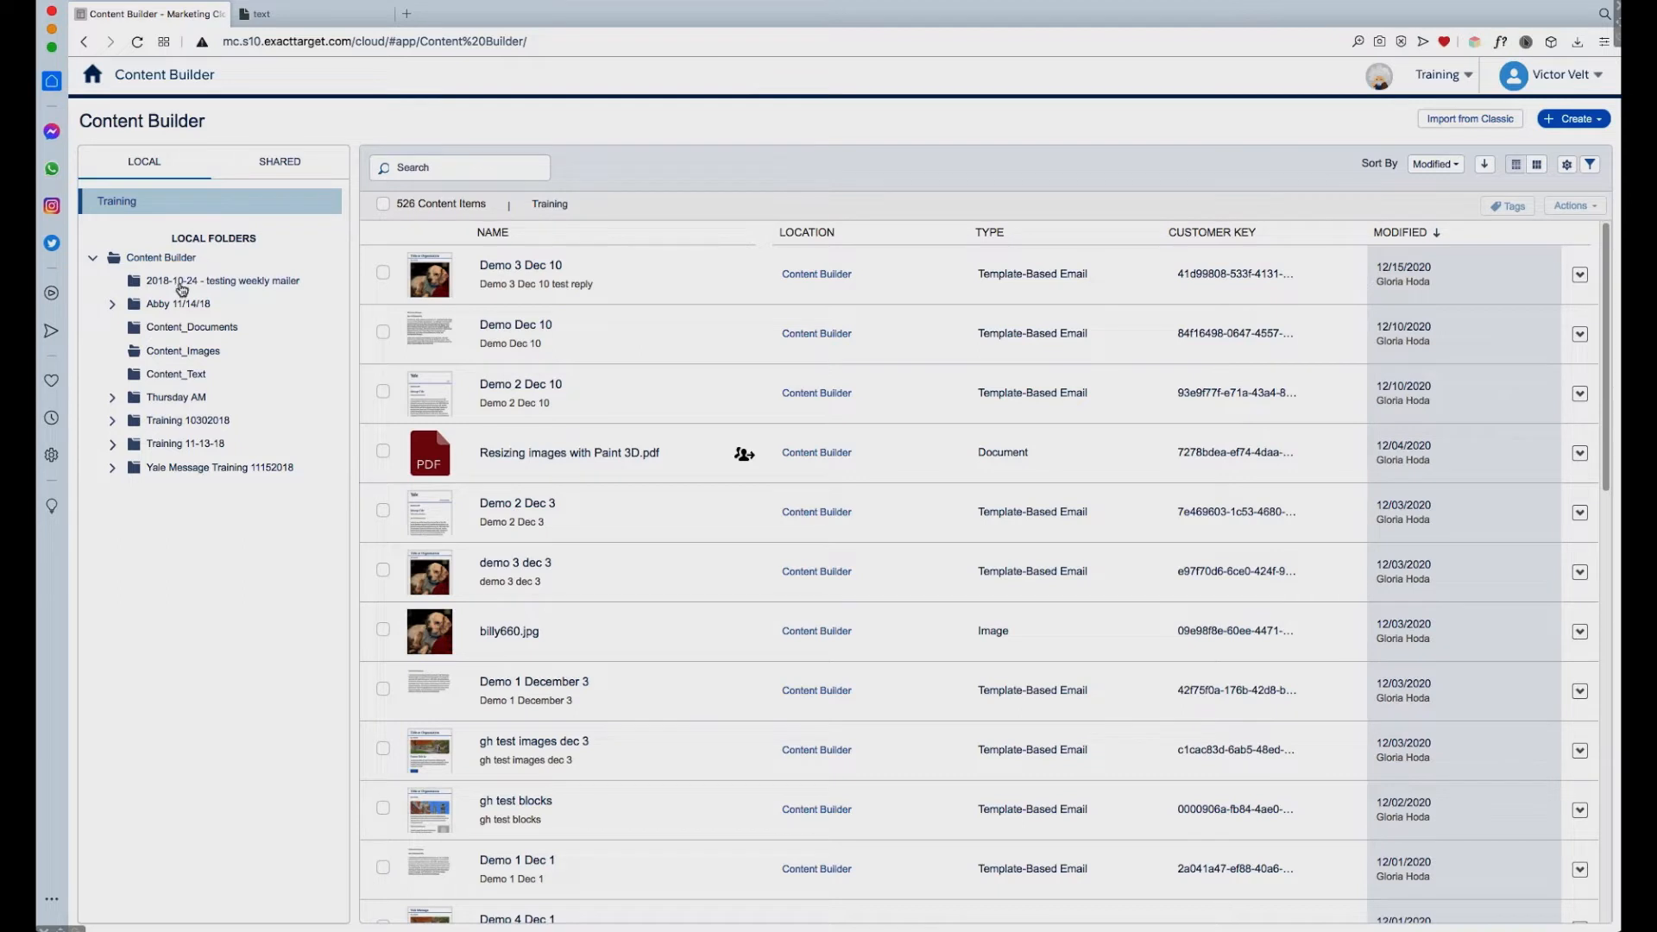
left_click(222, 282)
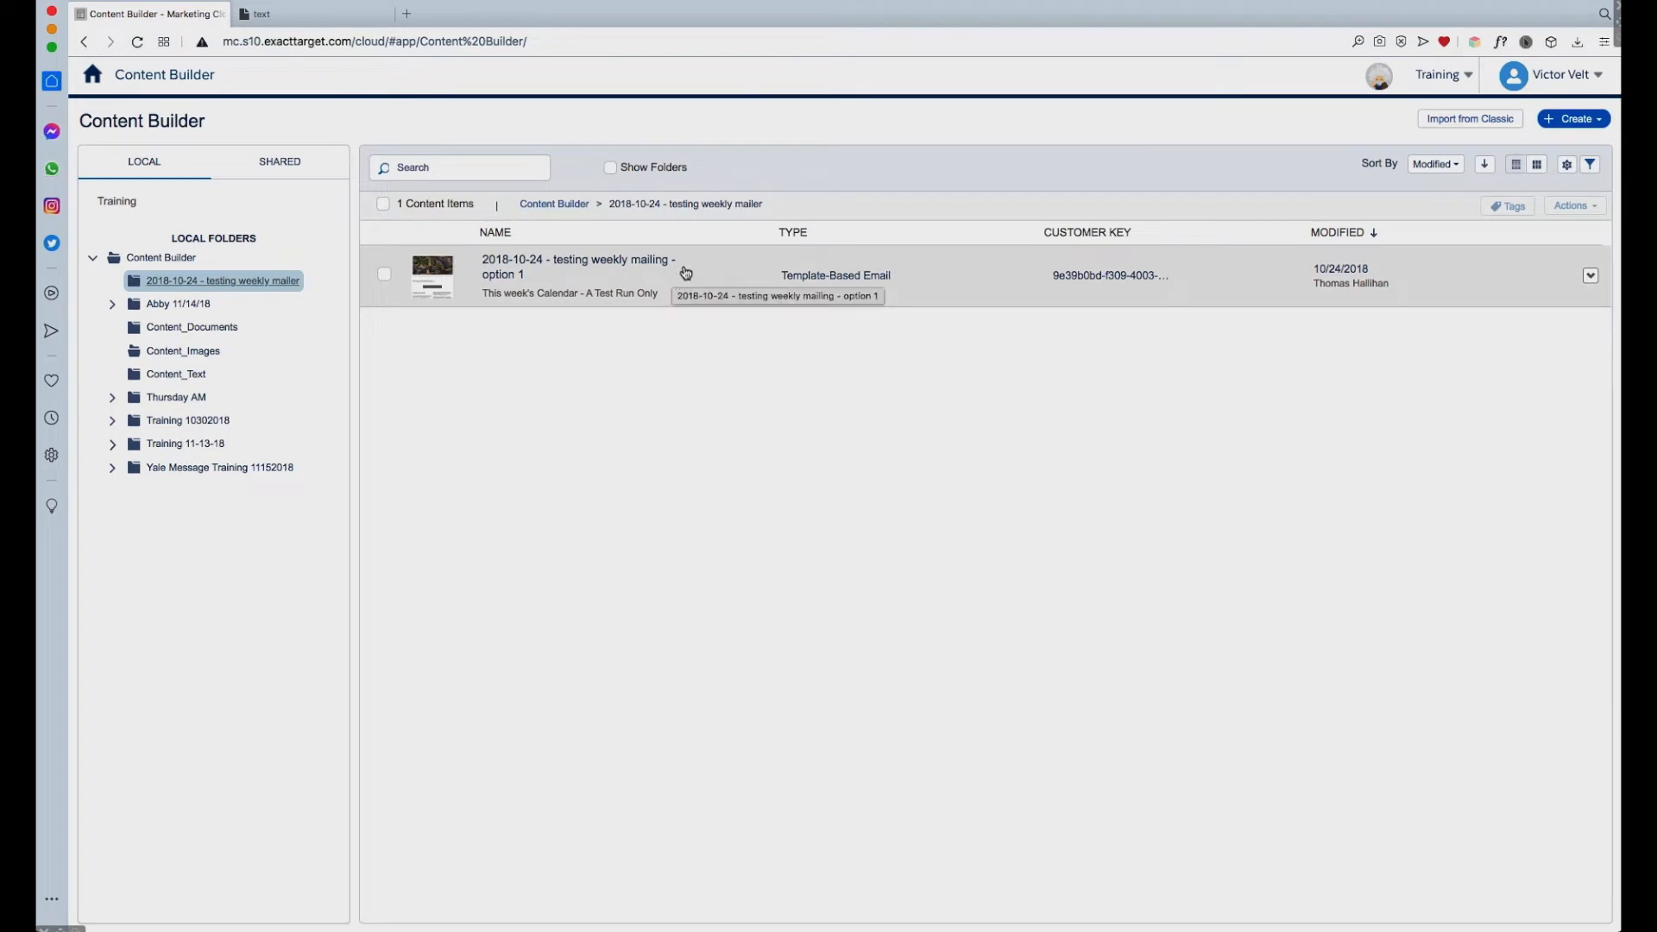
left_click(221, 336)
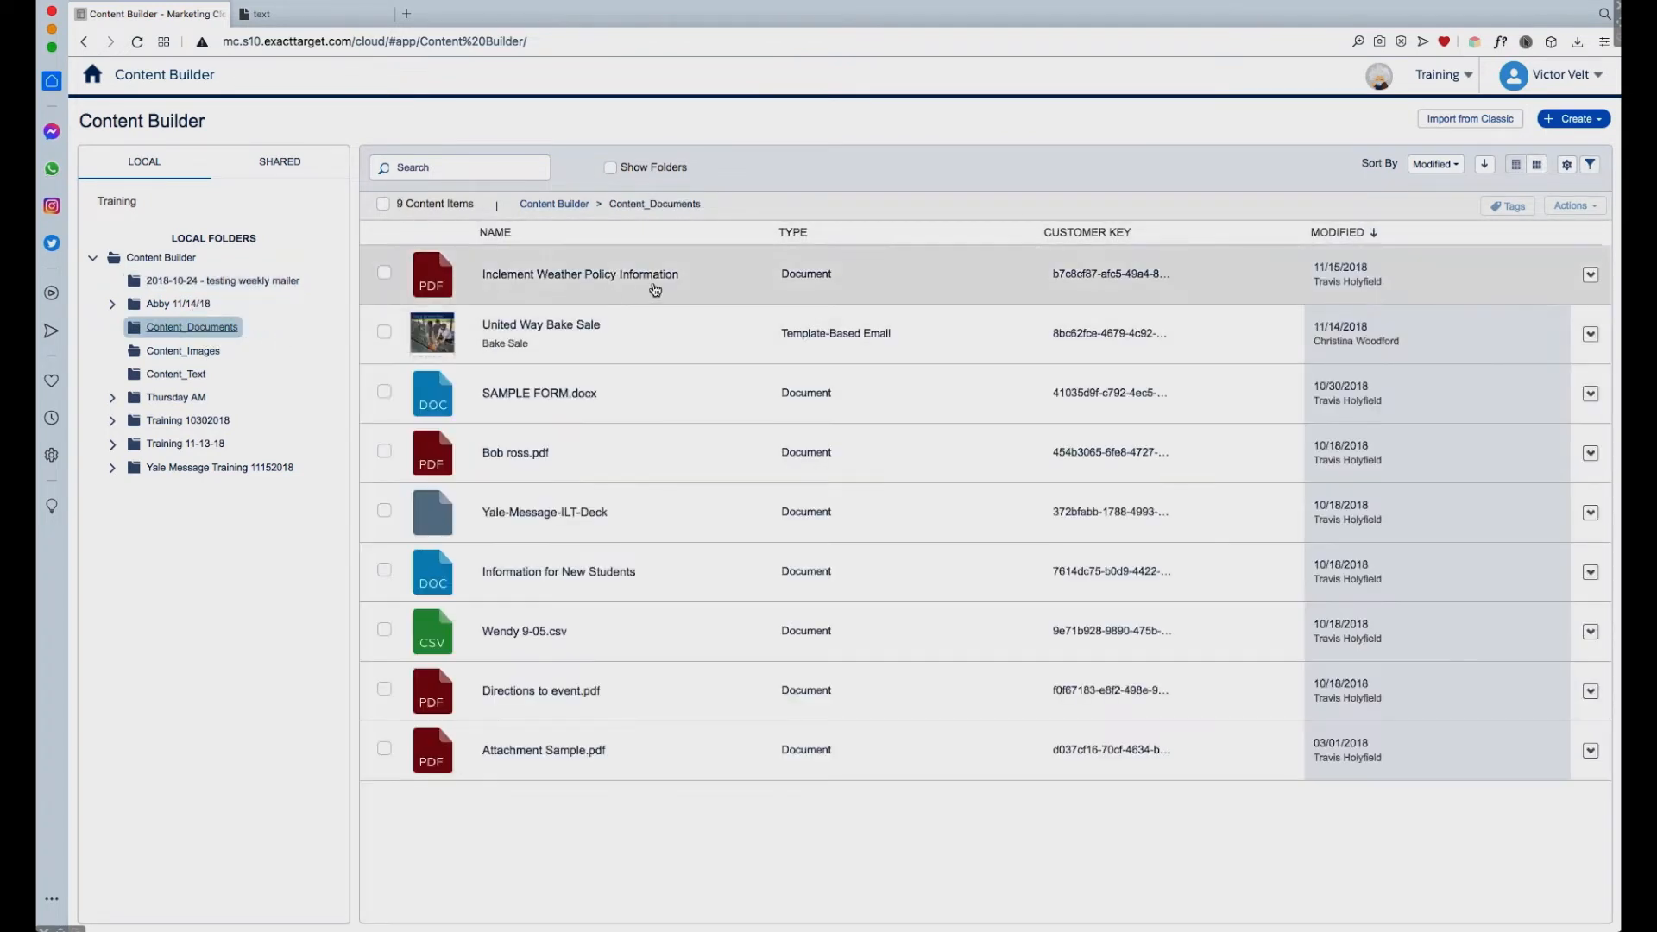
Create a local folder named "Template Demos" under the Content Builder root folder
left_click(173, 259)
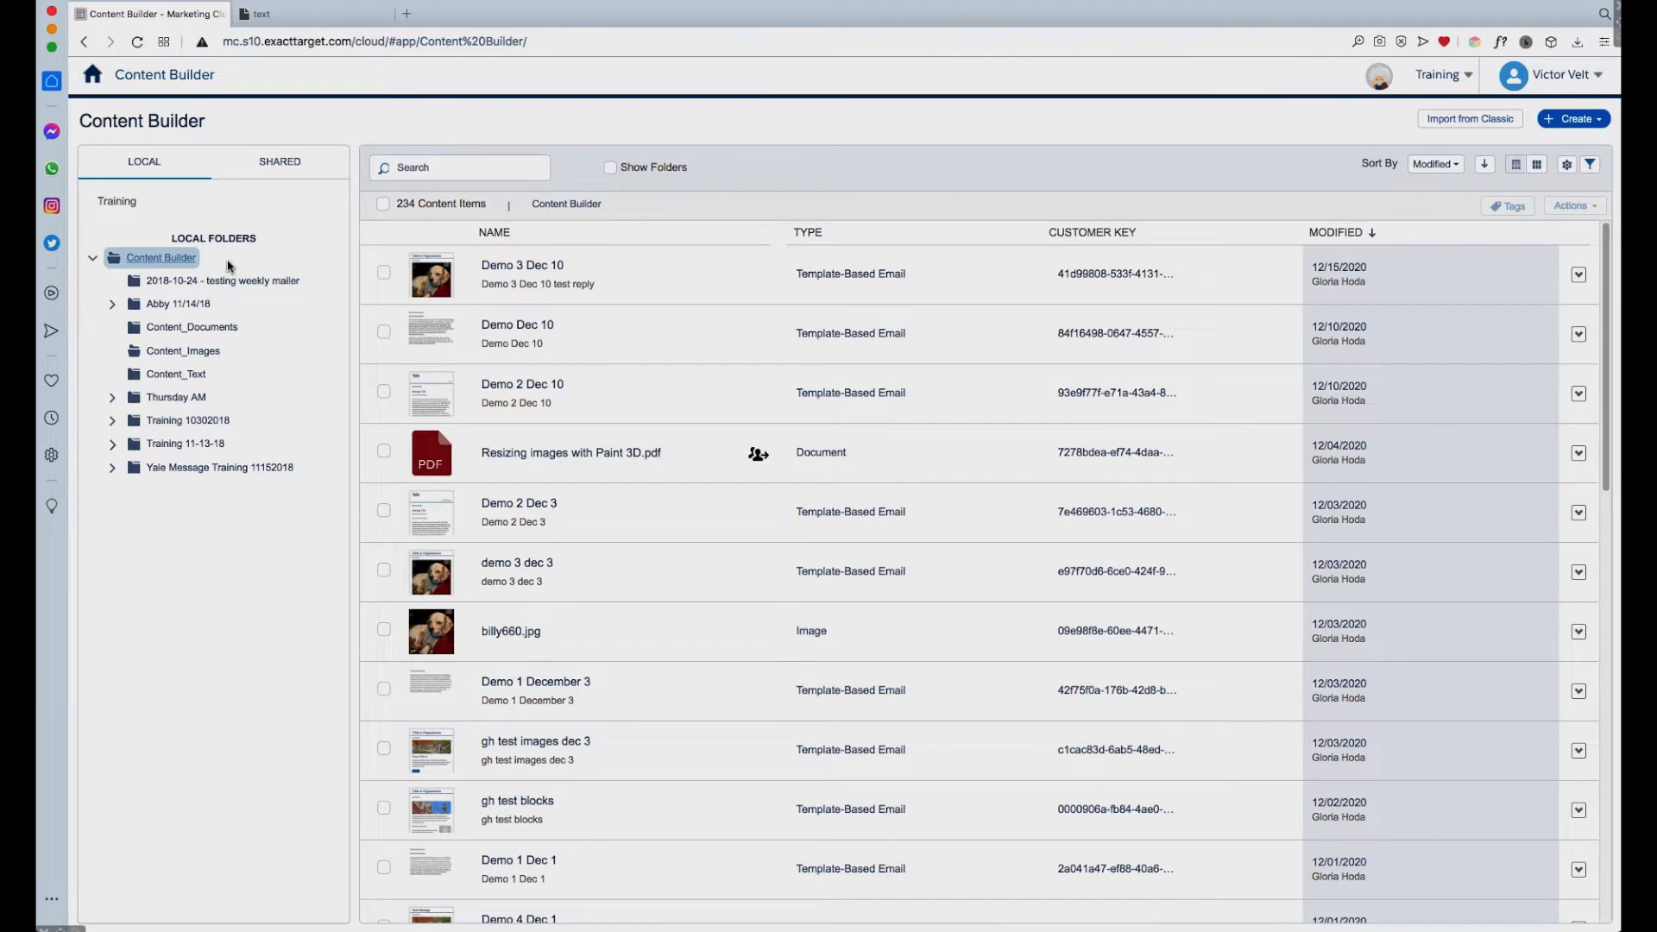
right_click(183, 263)
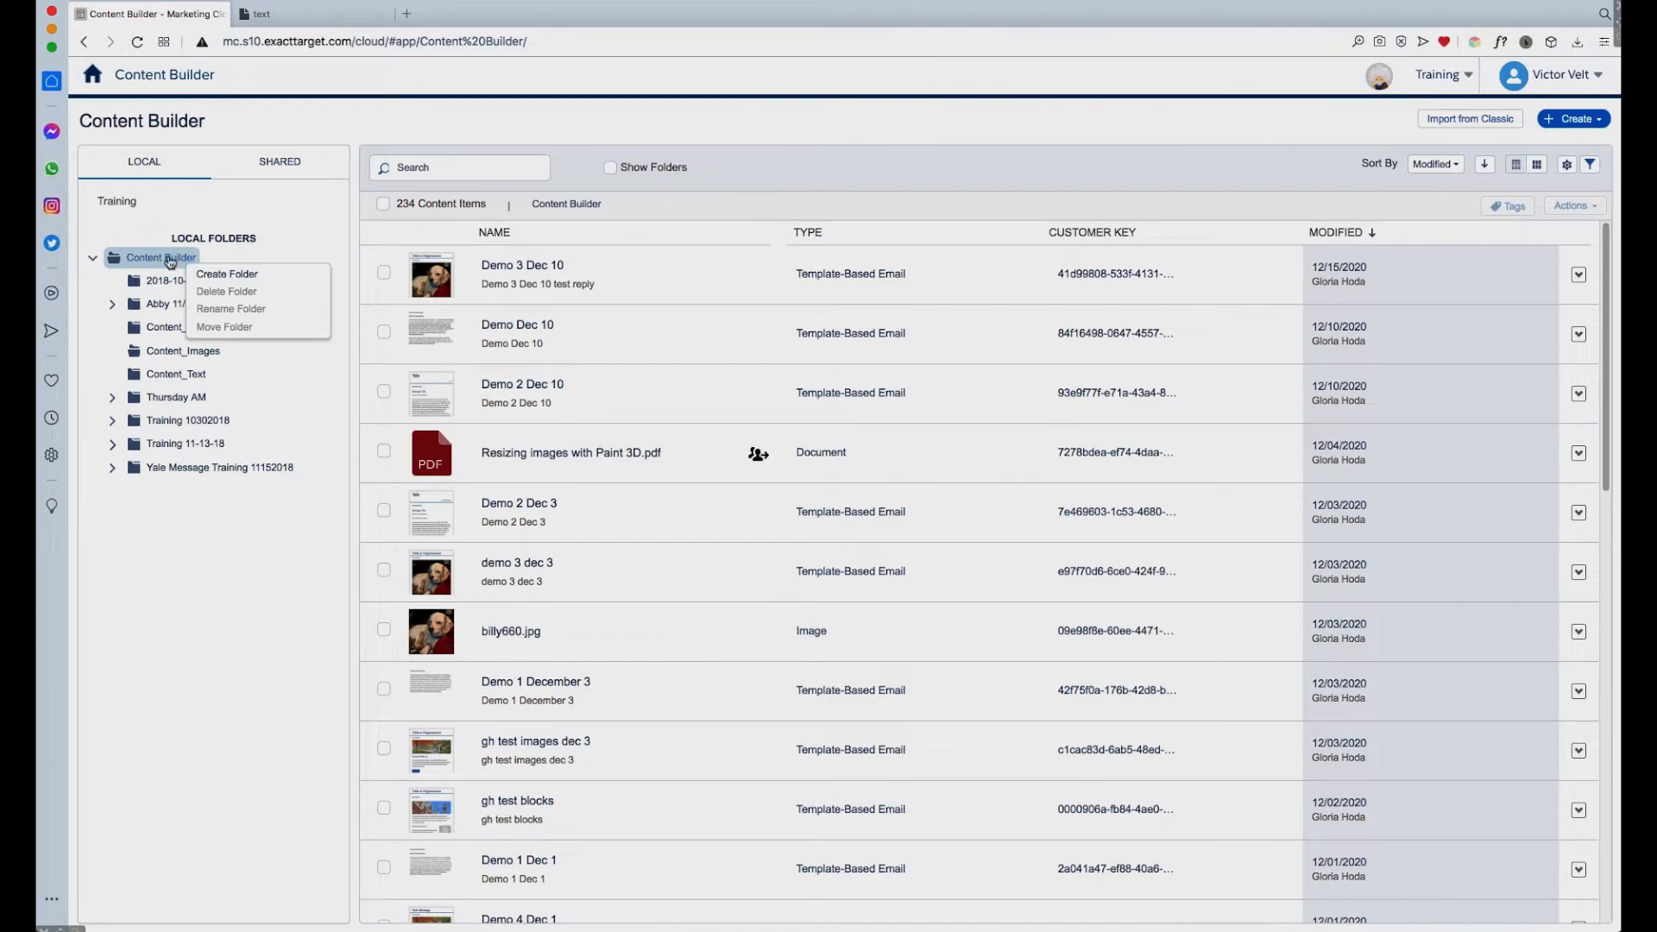
left_click(240, 275)
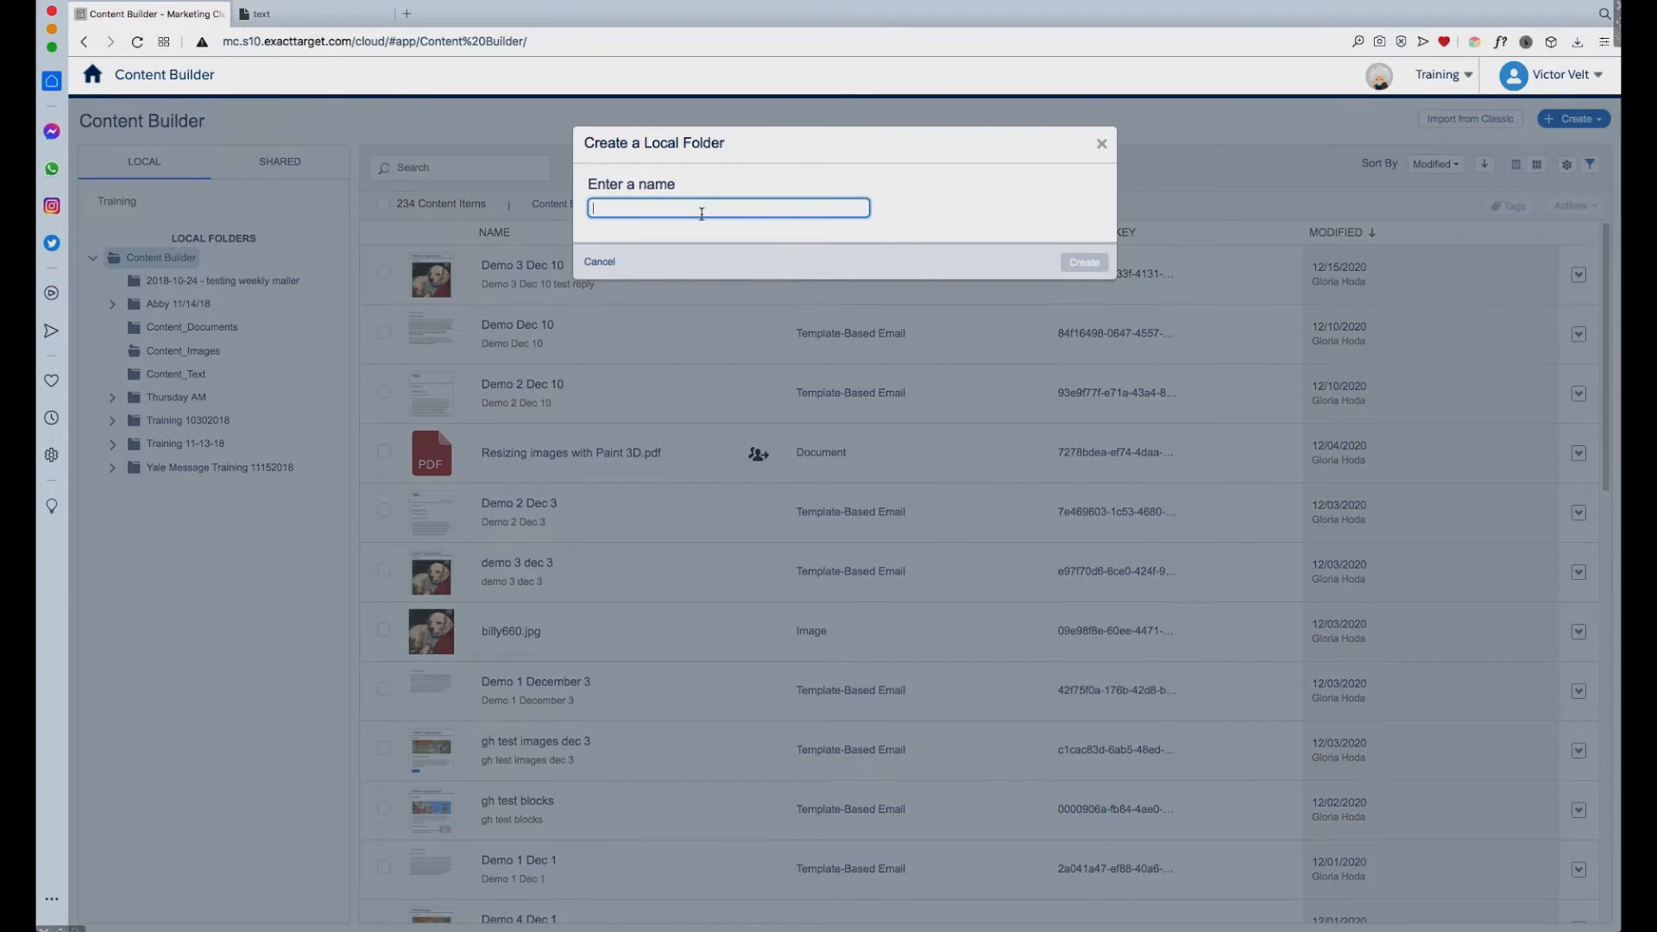
type("Template Demos")
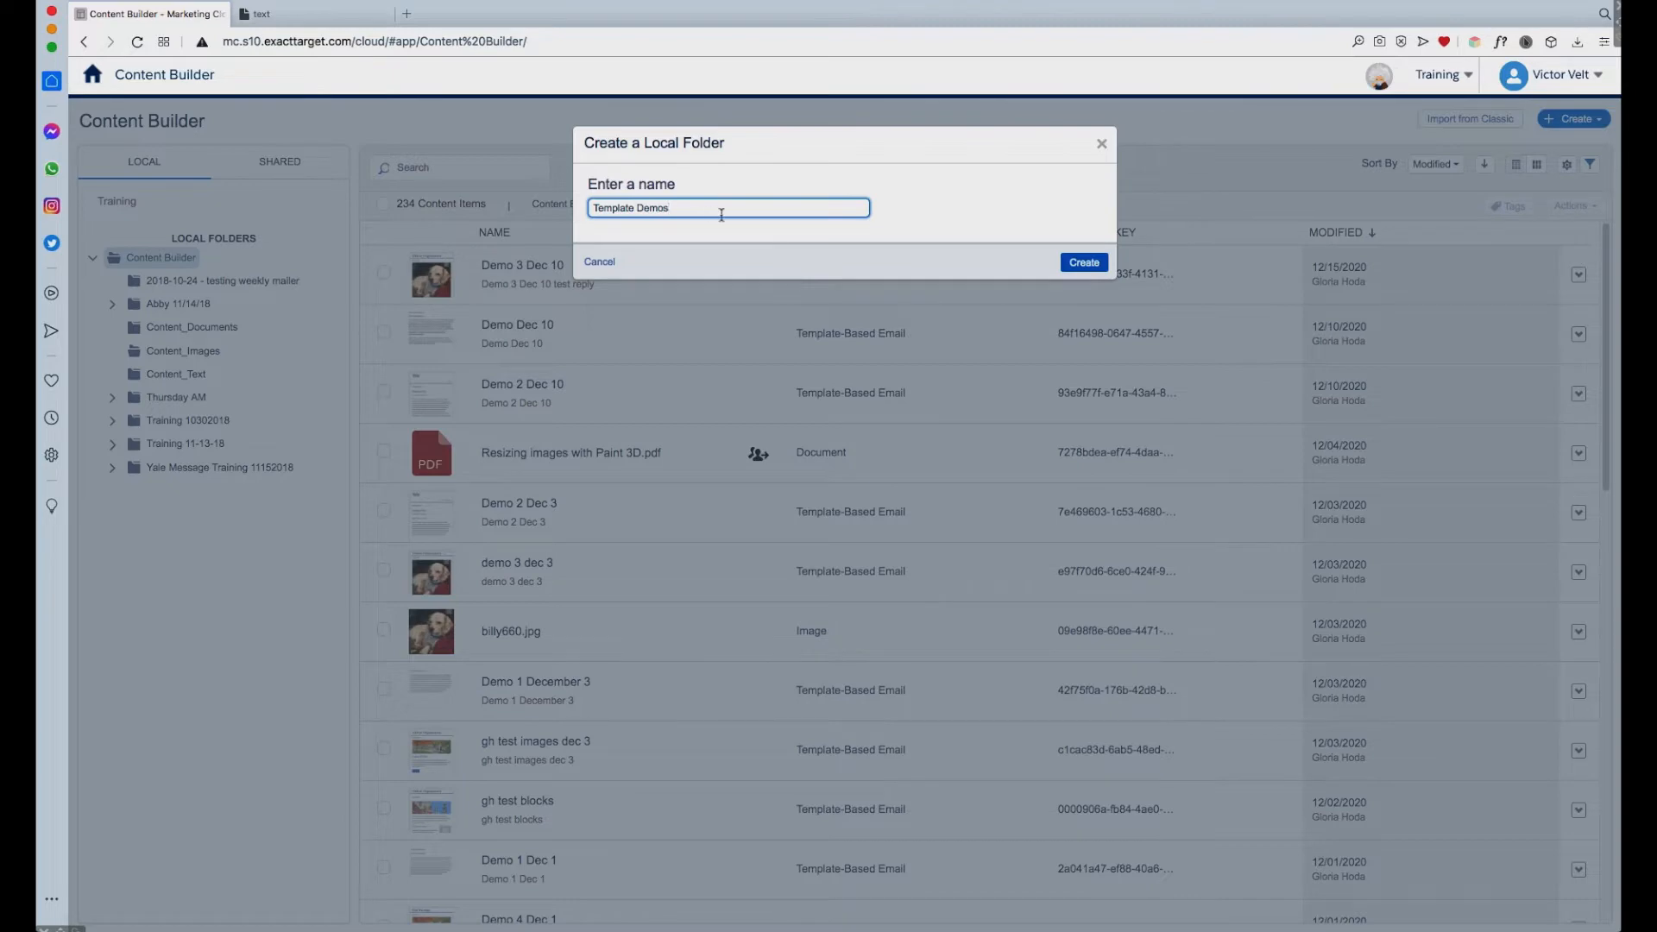
left_click(1084, 264)
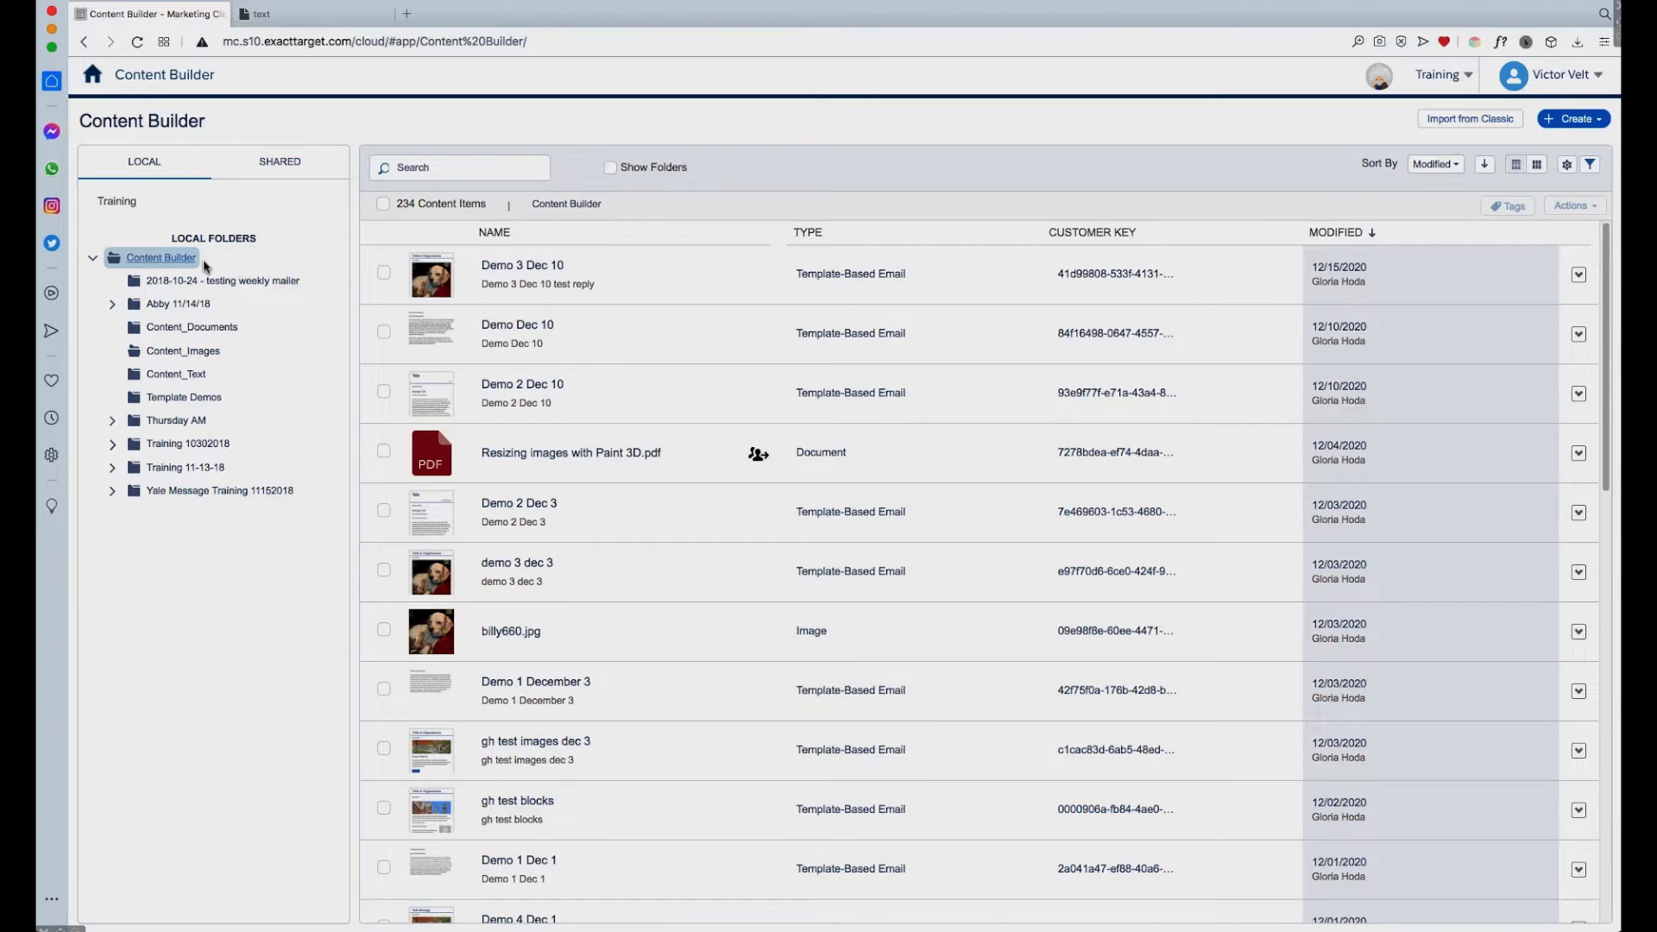
In the Template Demos folder, start a new email template based on an existing template
left_click(208, 402)
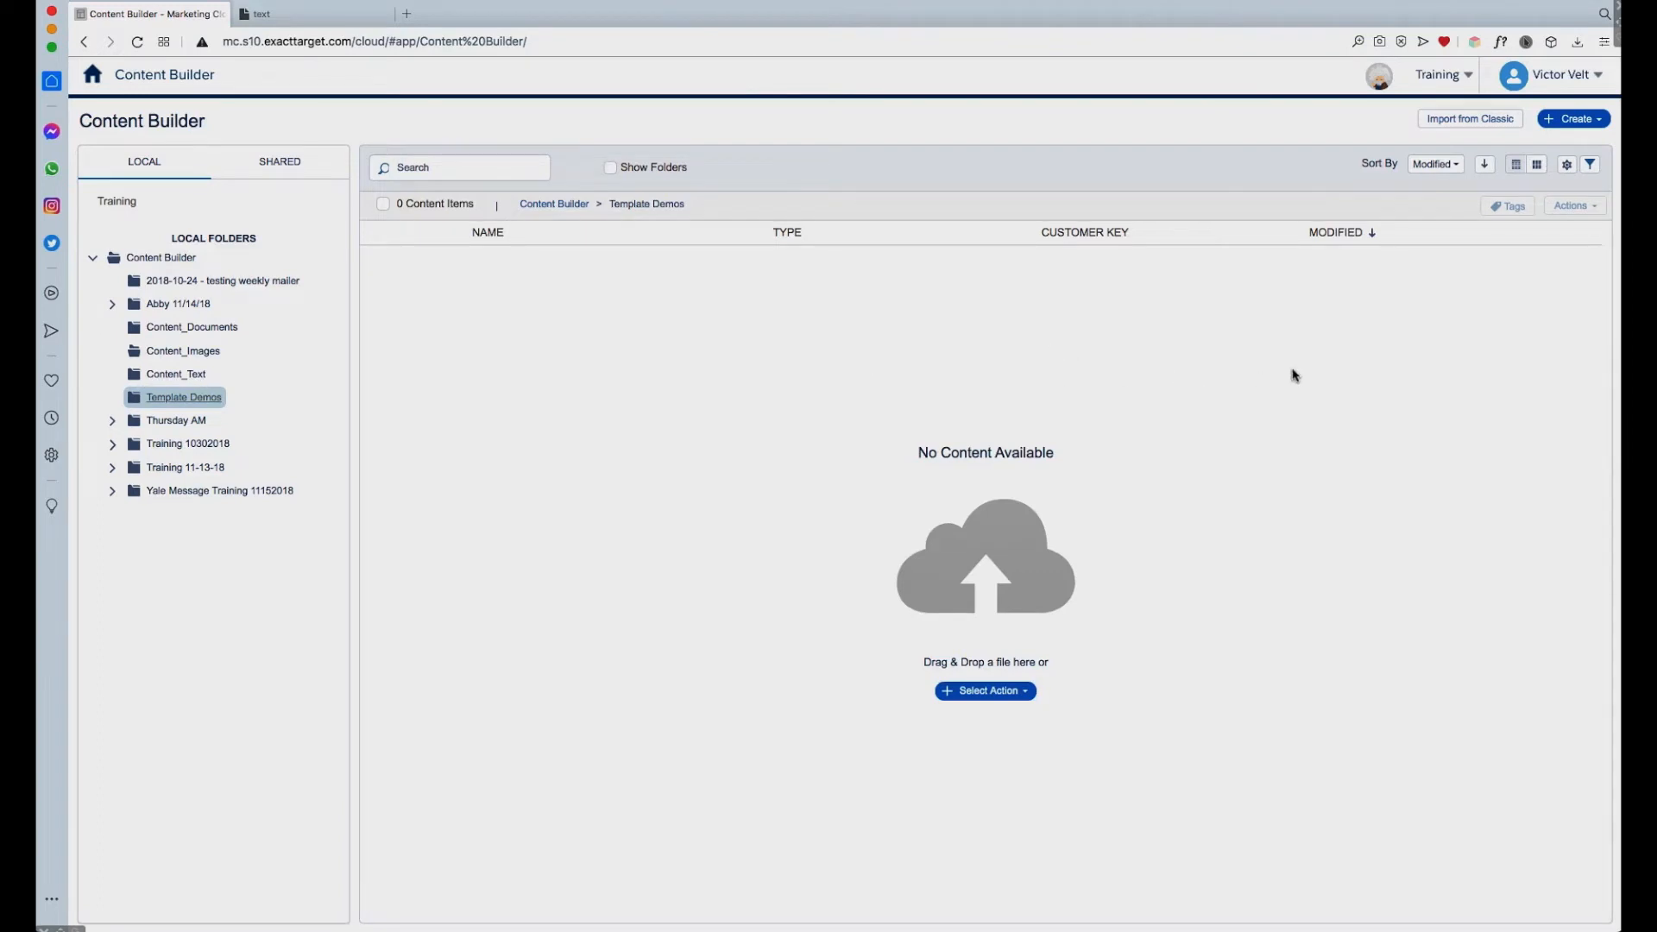
left_click(1602, 121)
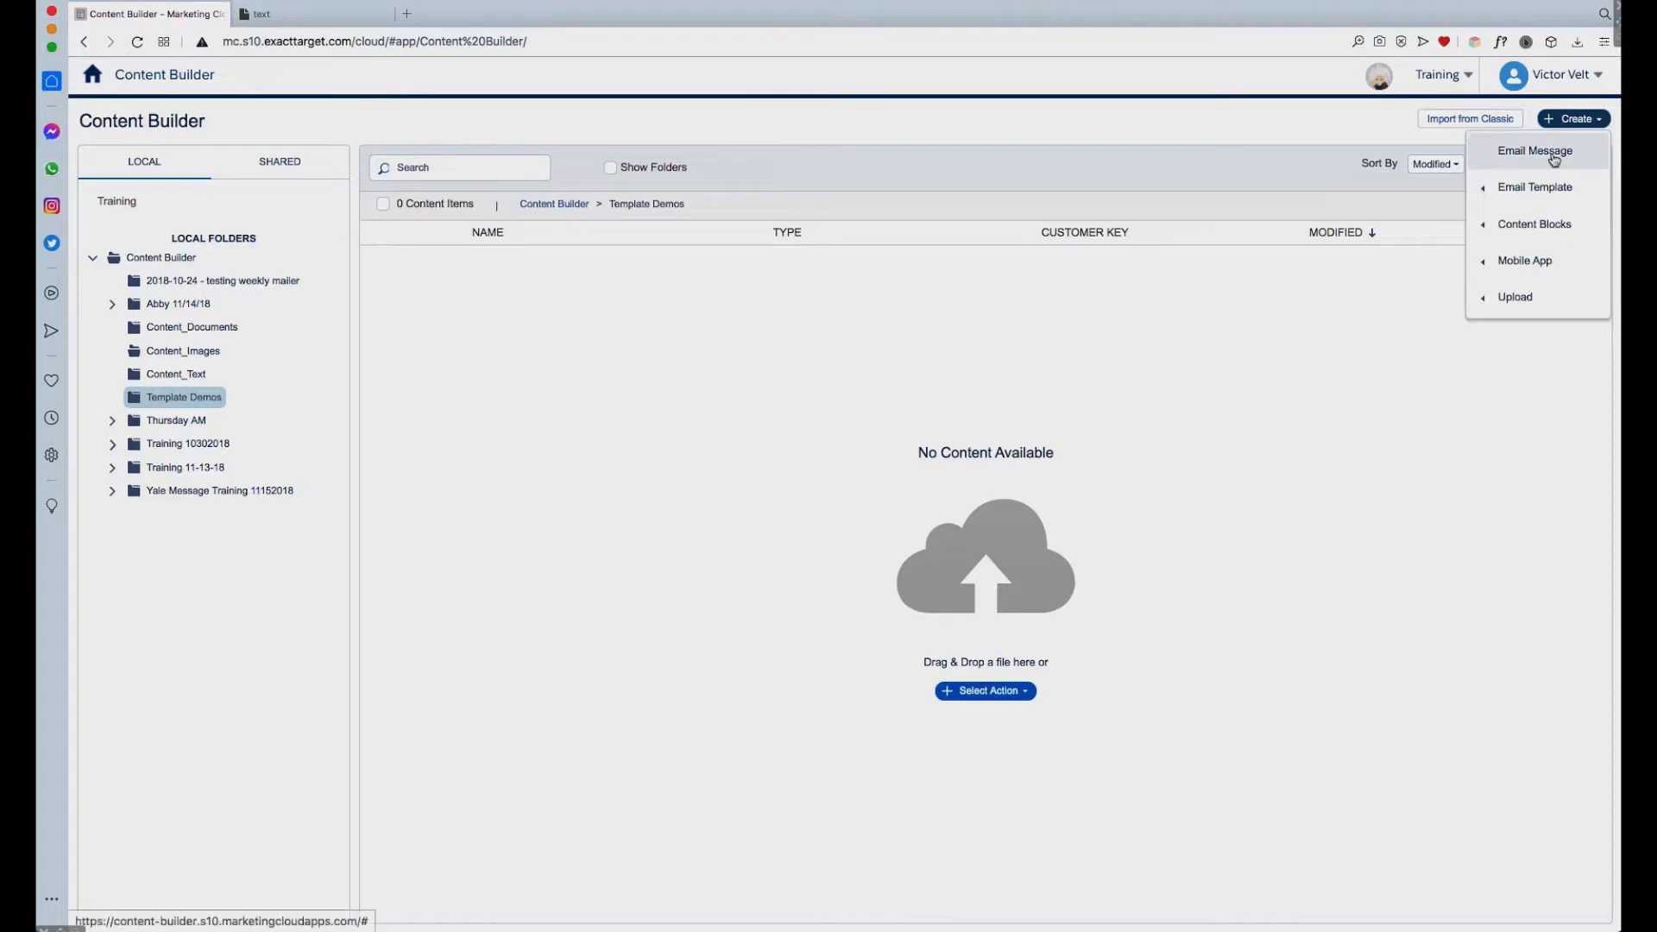
mouse_move(1549, 177)
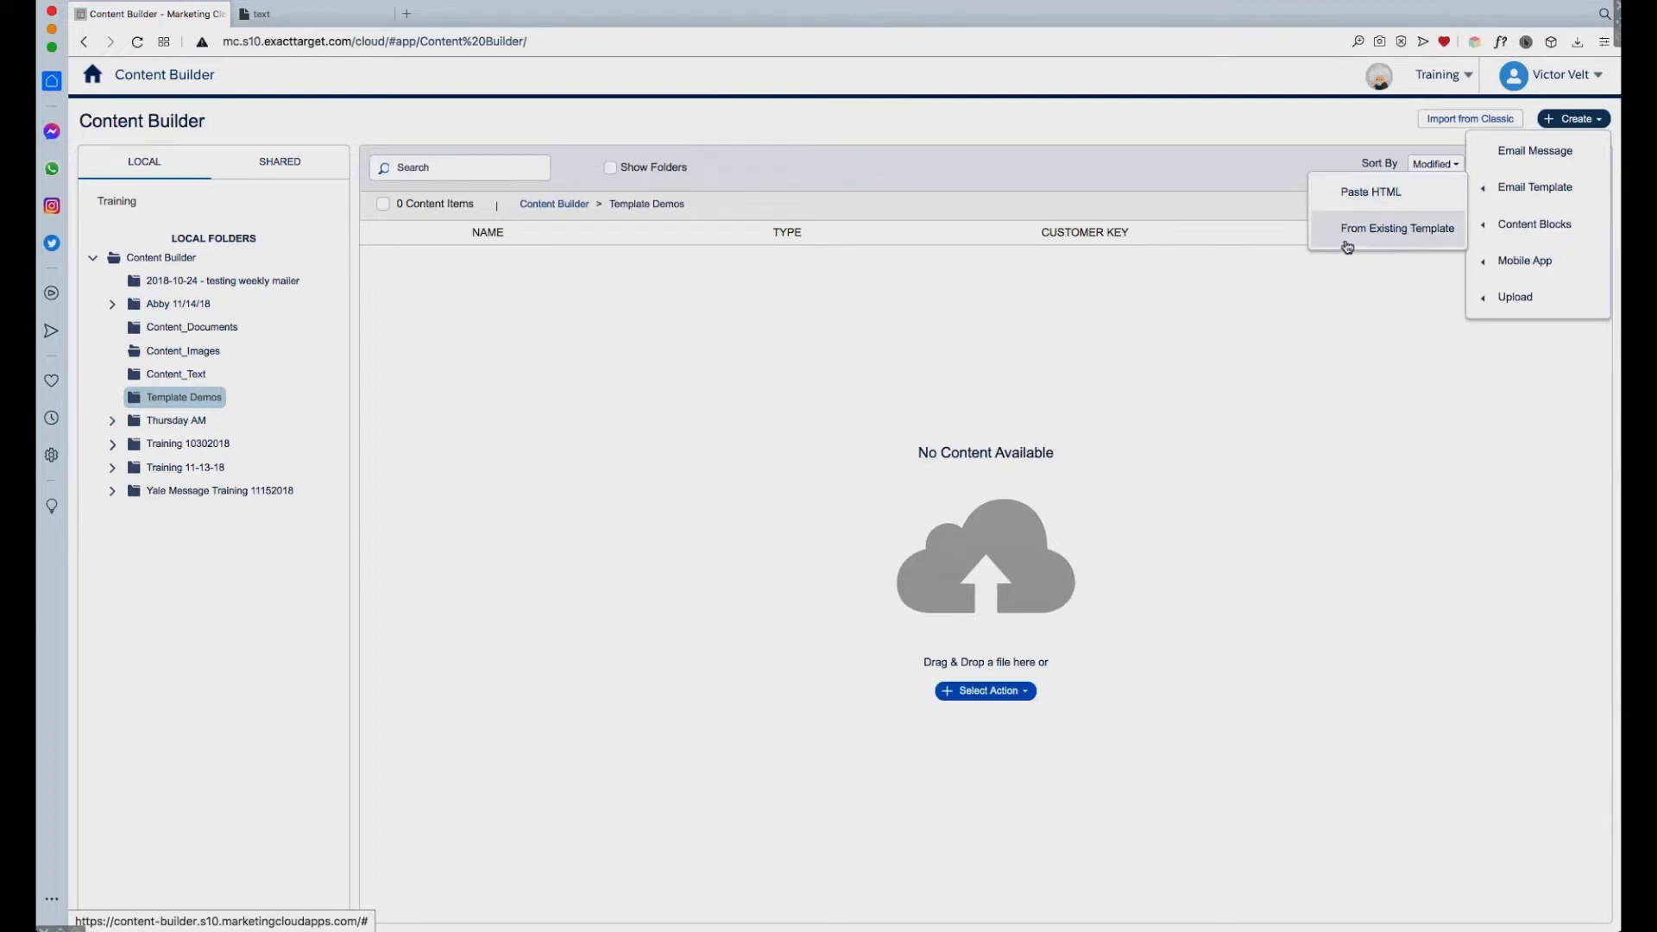
left_click(1391, 233)
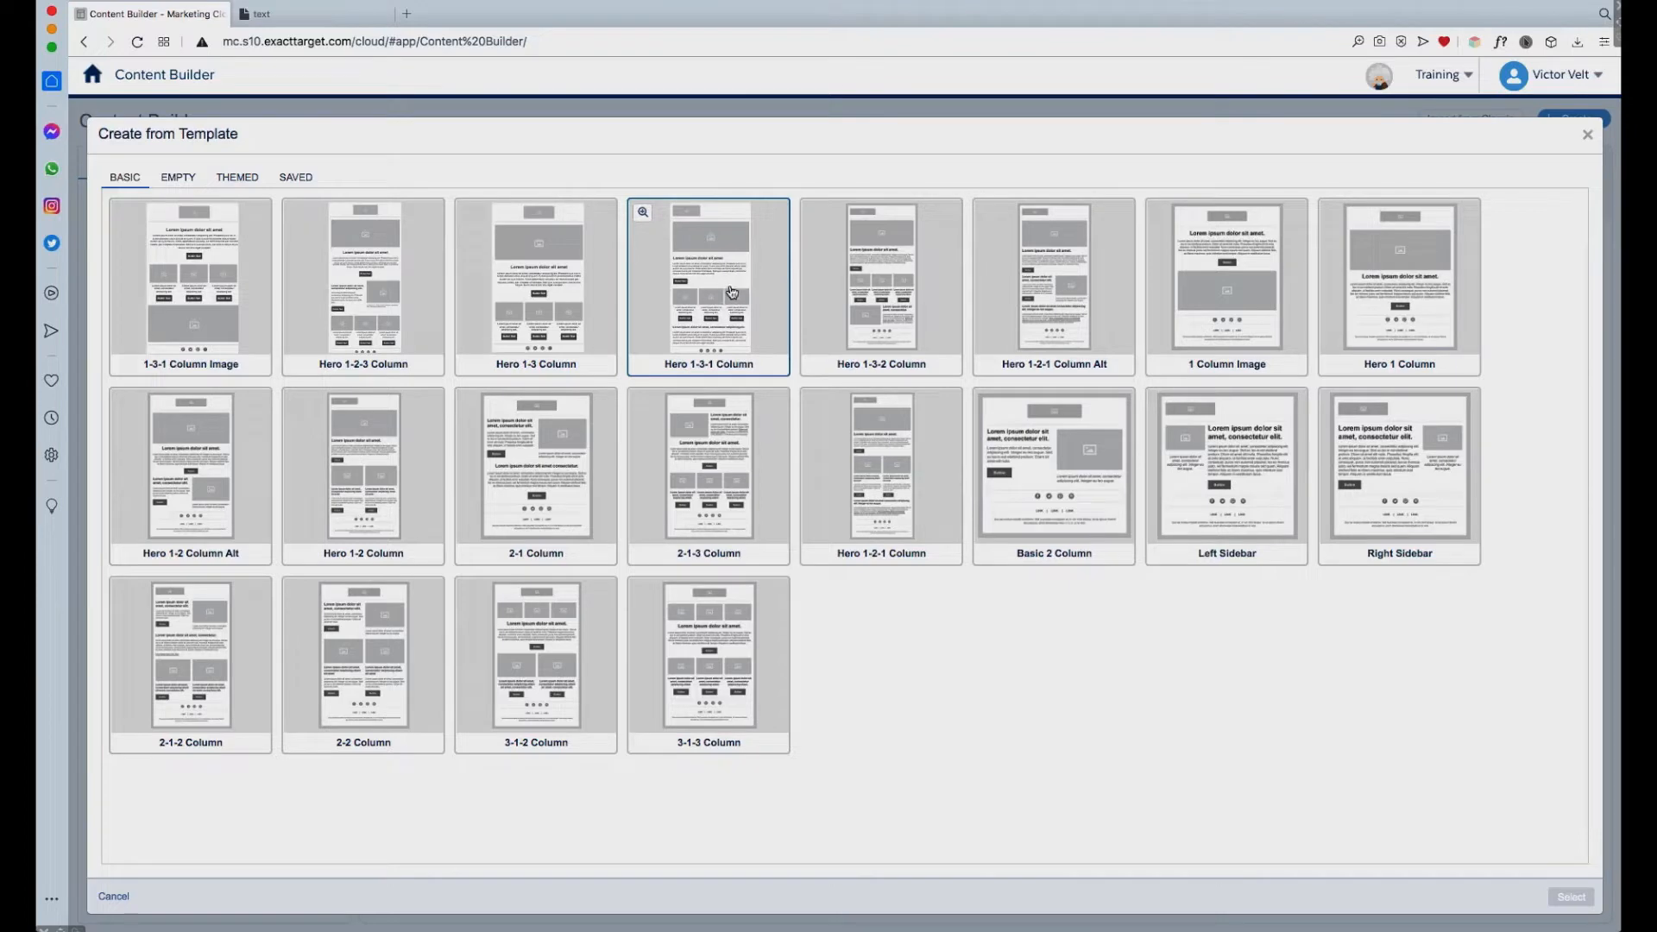
Review the empty and themed template choices and create the template from the themed Business 2 design
left_click(189, 181)
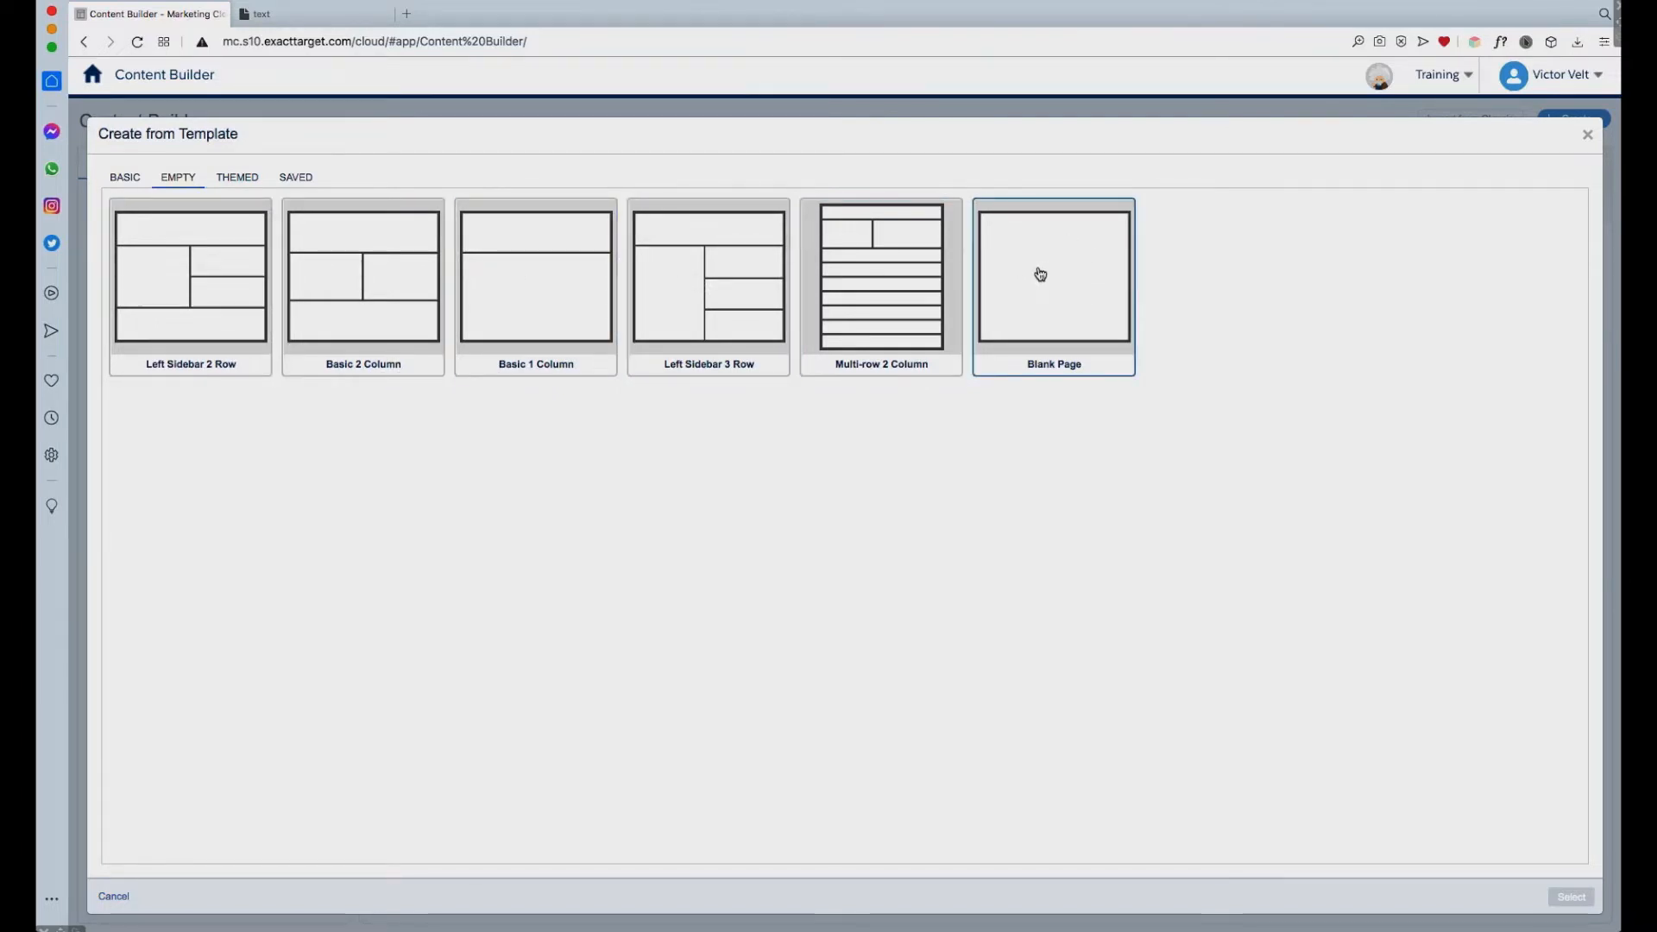
left_click(246, 180)
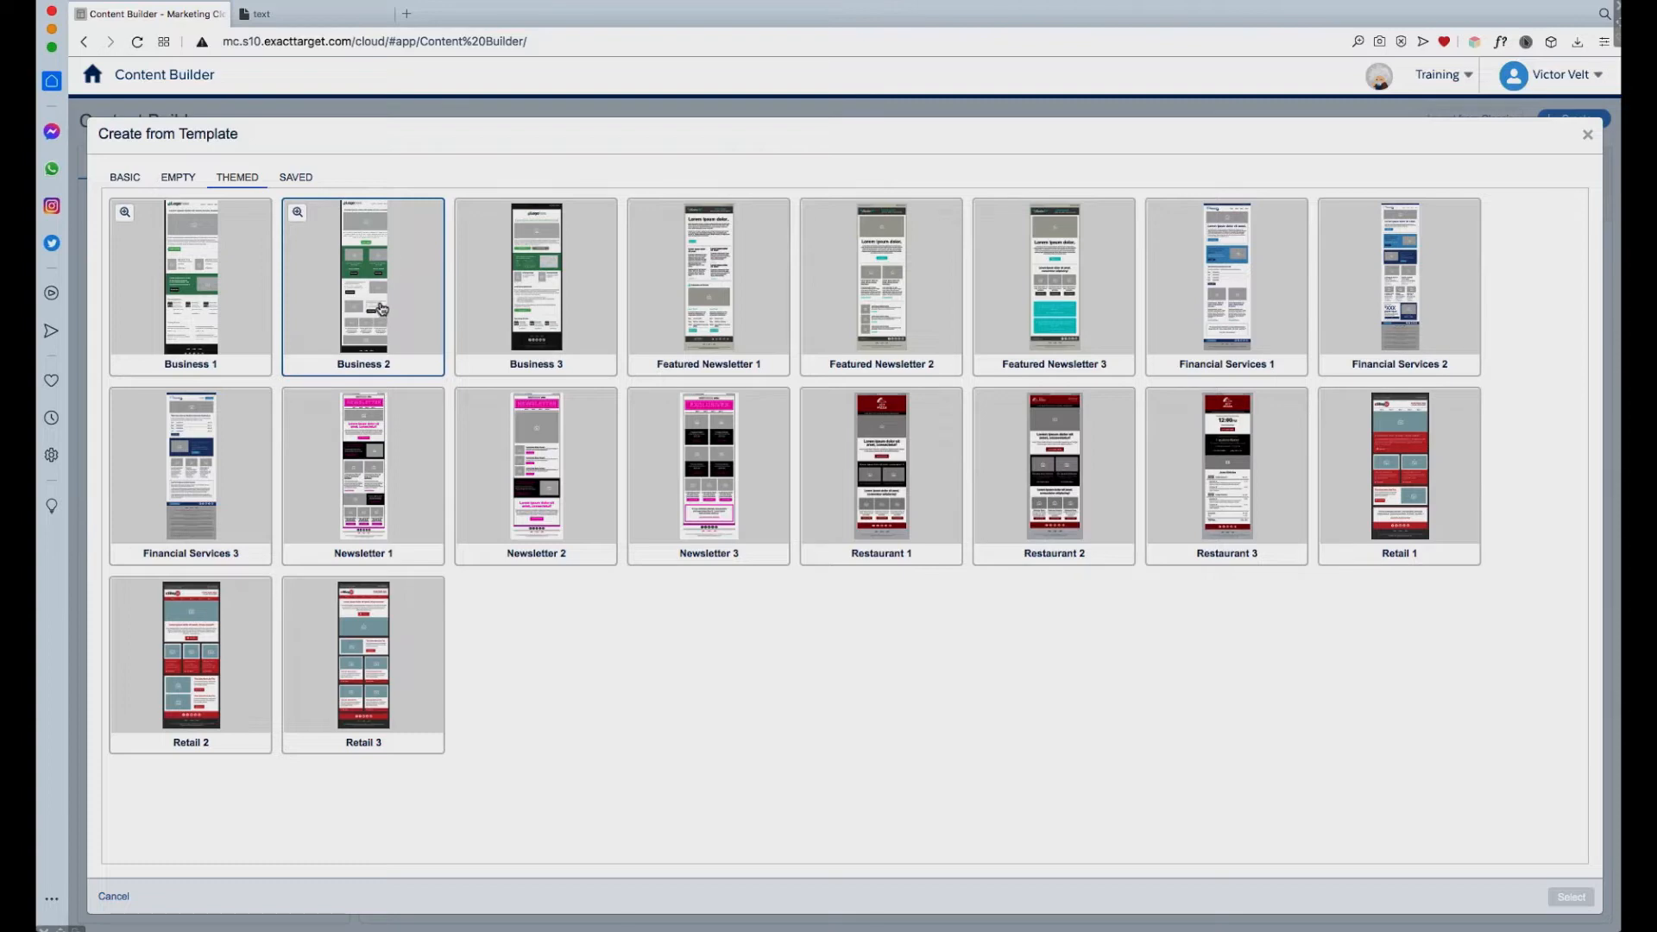
left_click(386, 310)
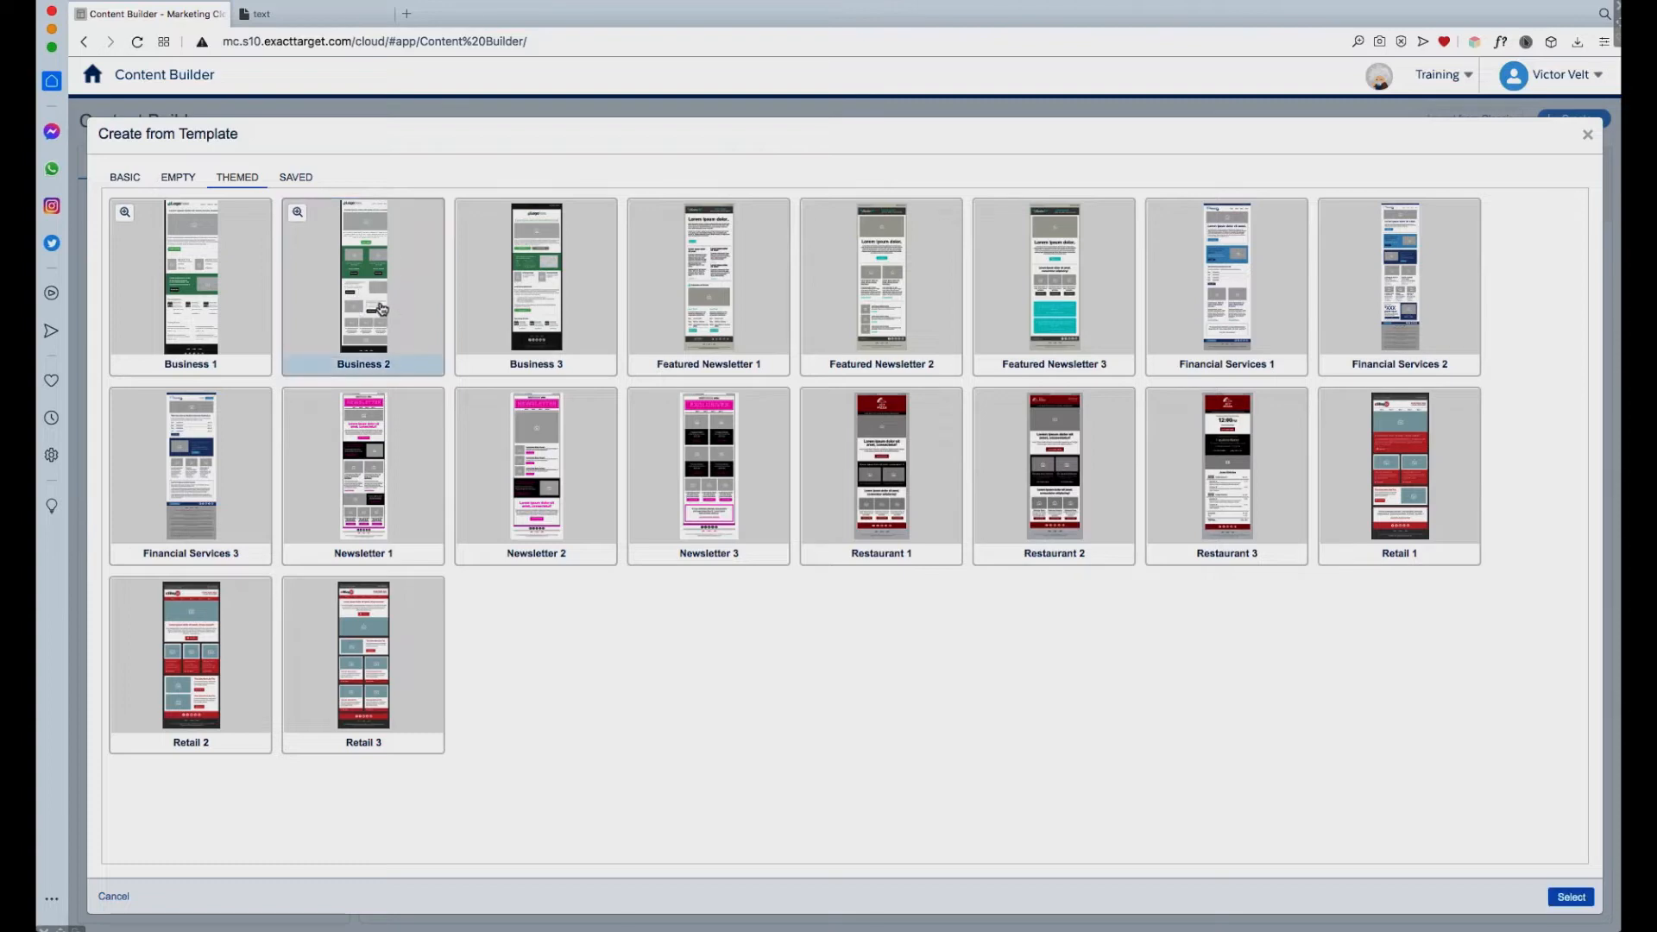
left_click(1573, 897)
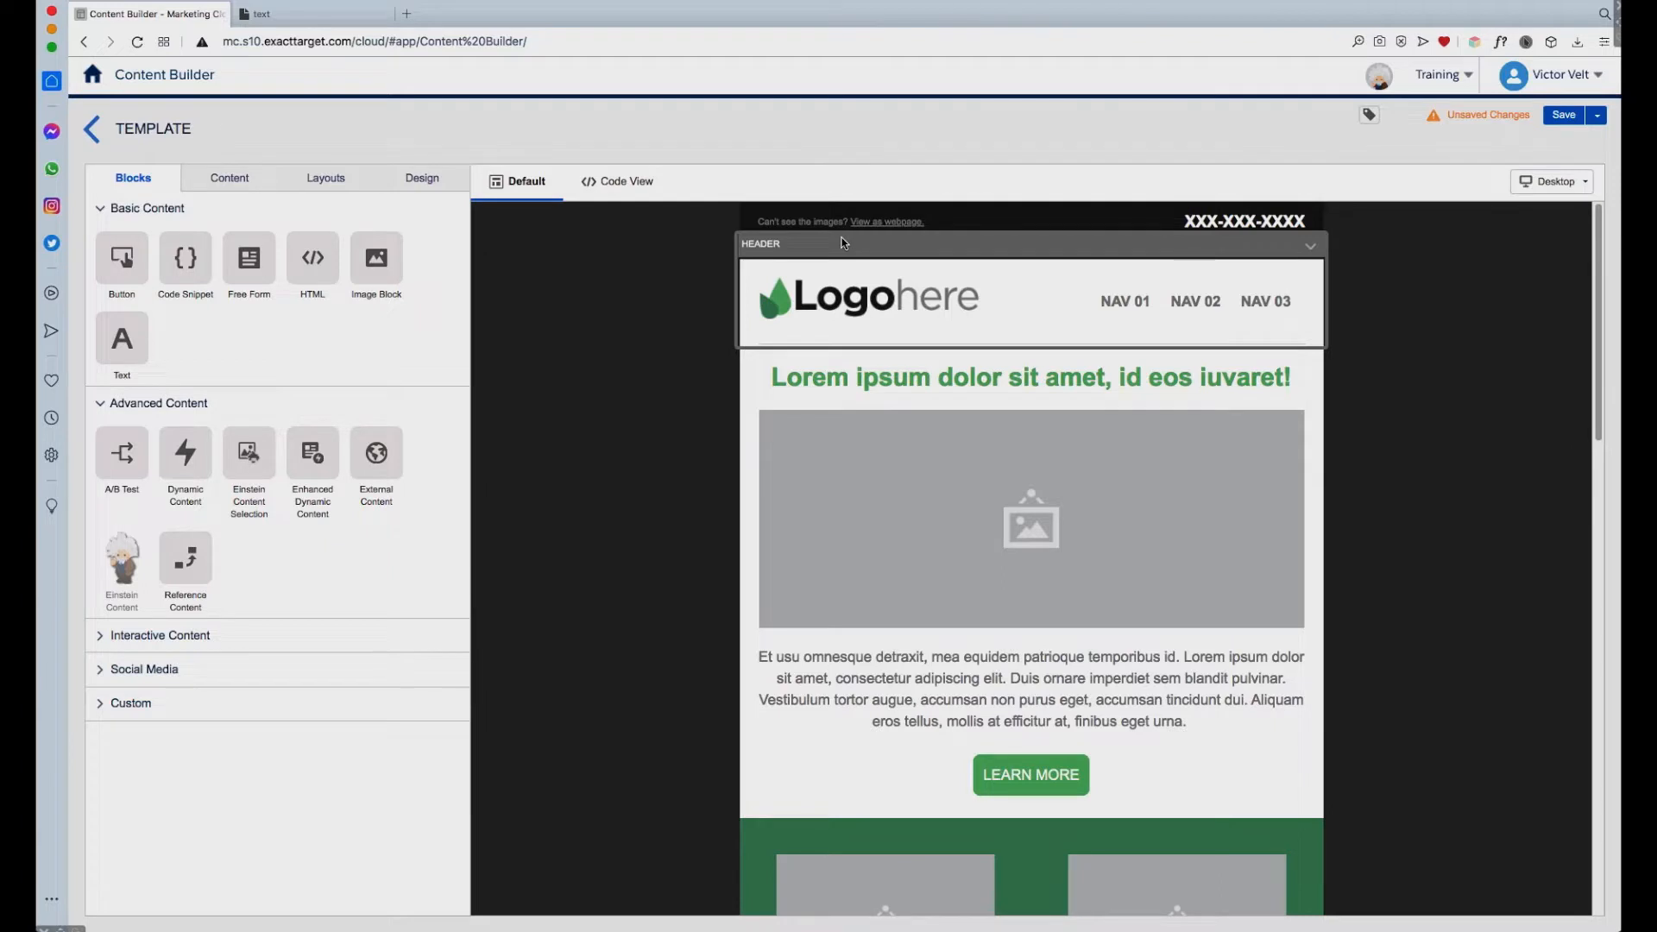
Open the green headline text block in Content 1 to view its editor, then finish editing without changes
left_click(863, 378)
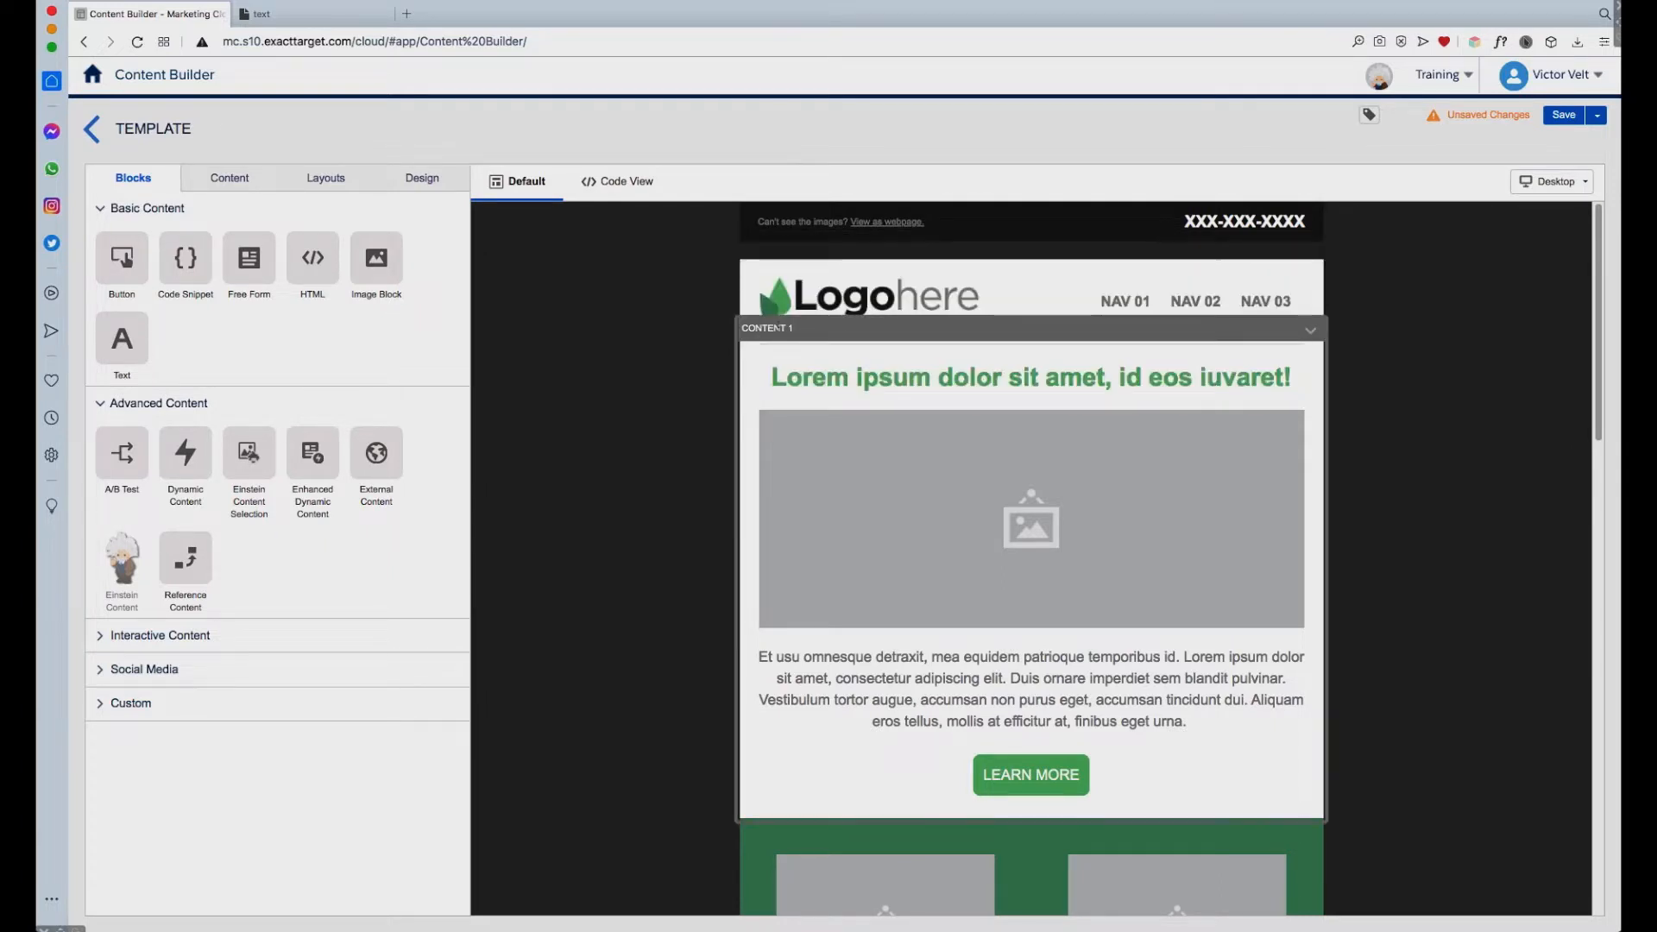
left_click(1039, 377)
left_click(1041, 379)
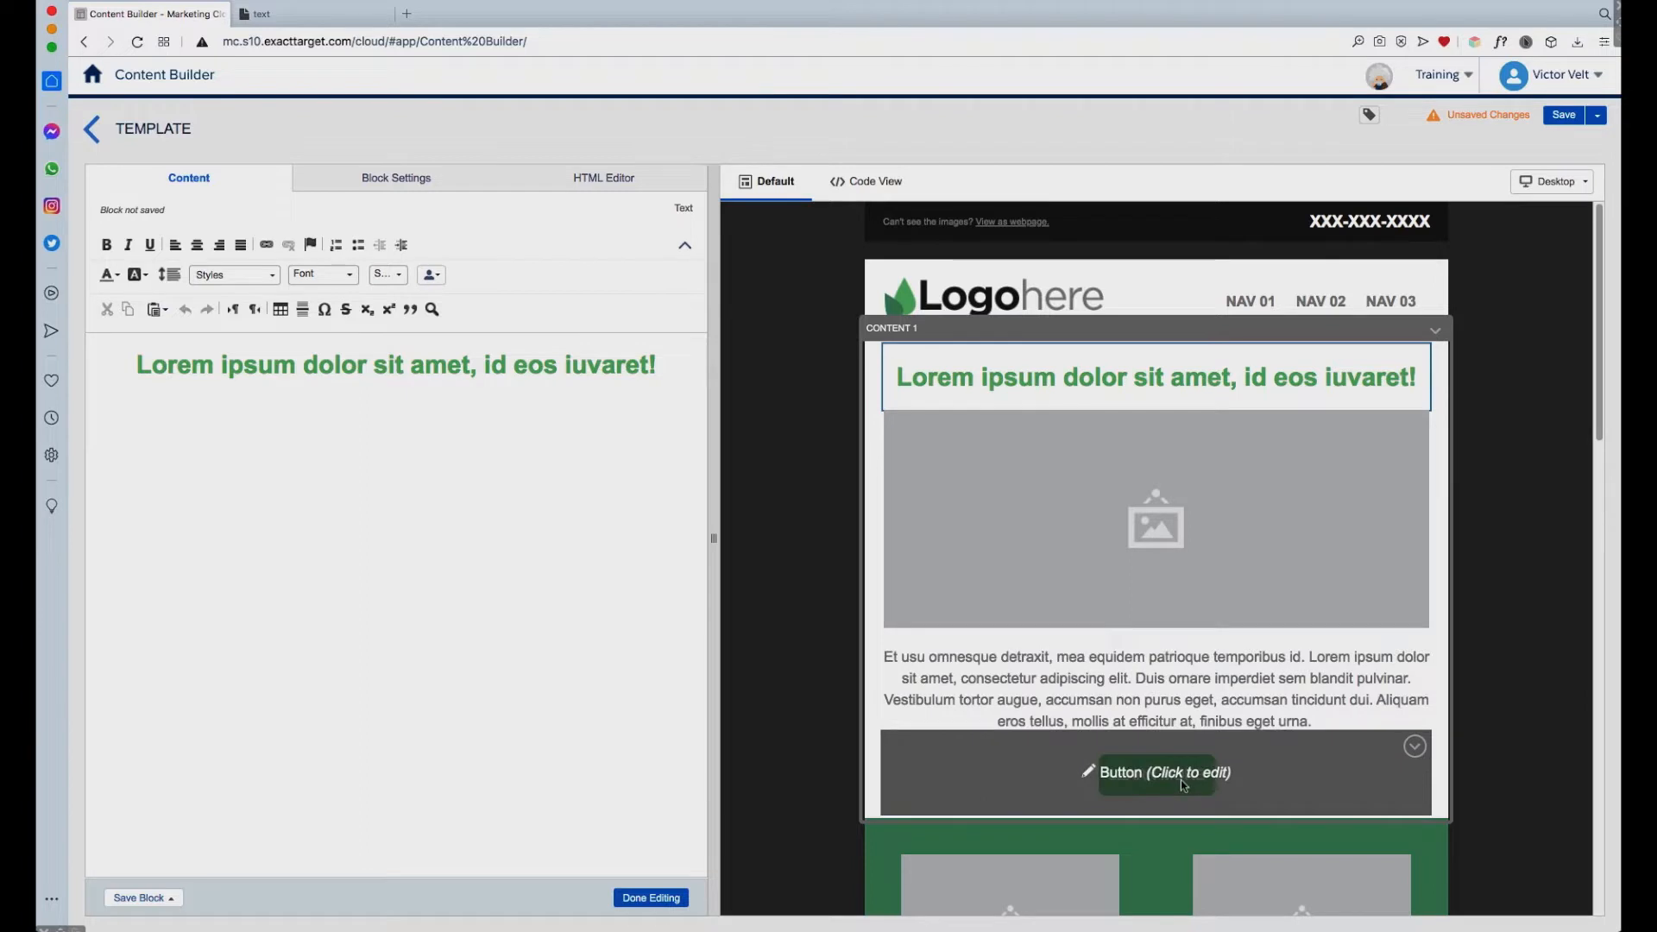
left_click(665, 897)
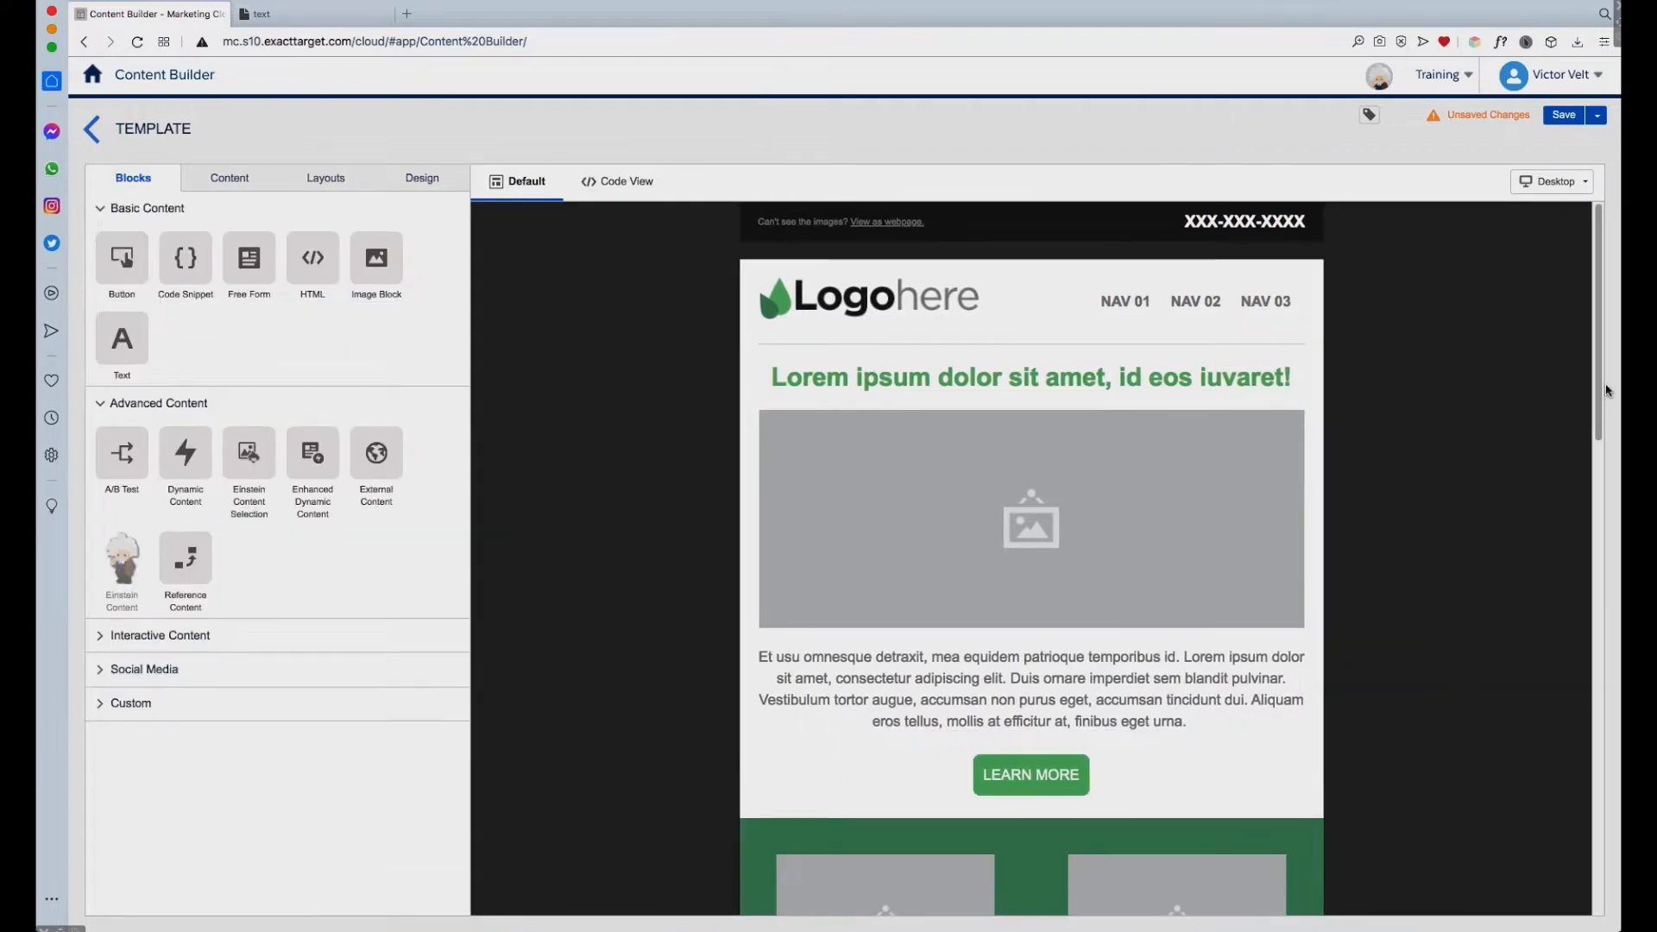
Open the two-column green layout in Content 2 to view its content options, then leave the layout editor
left_click_drag(1598, 380, 1579, 546)
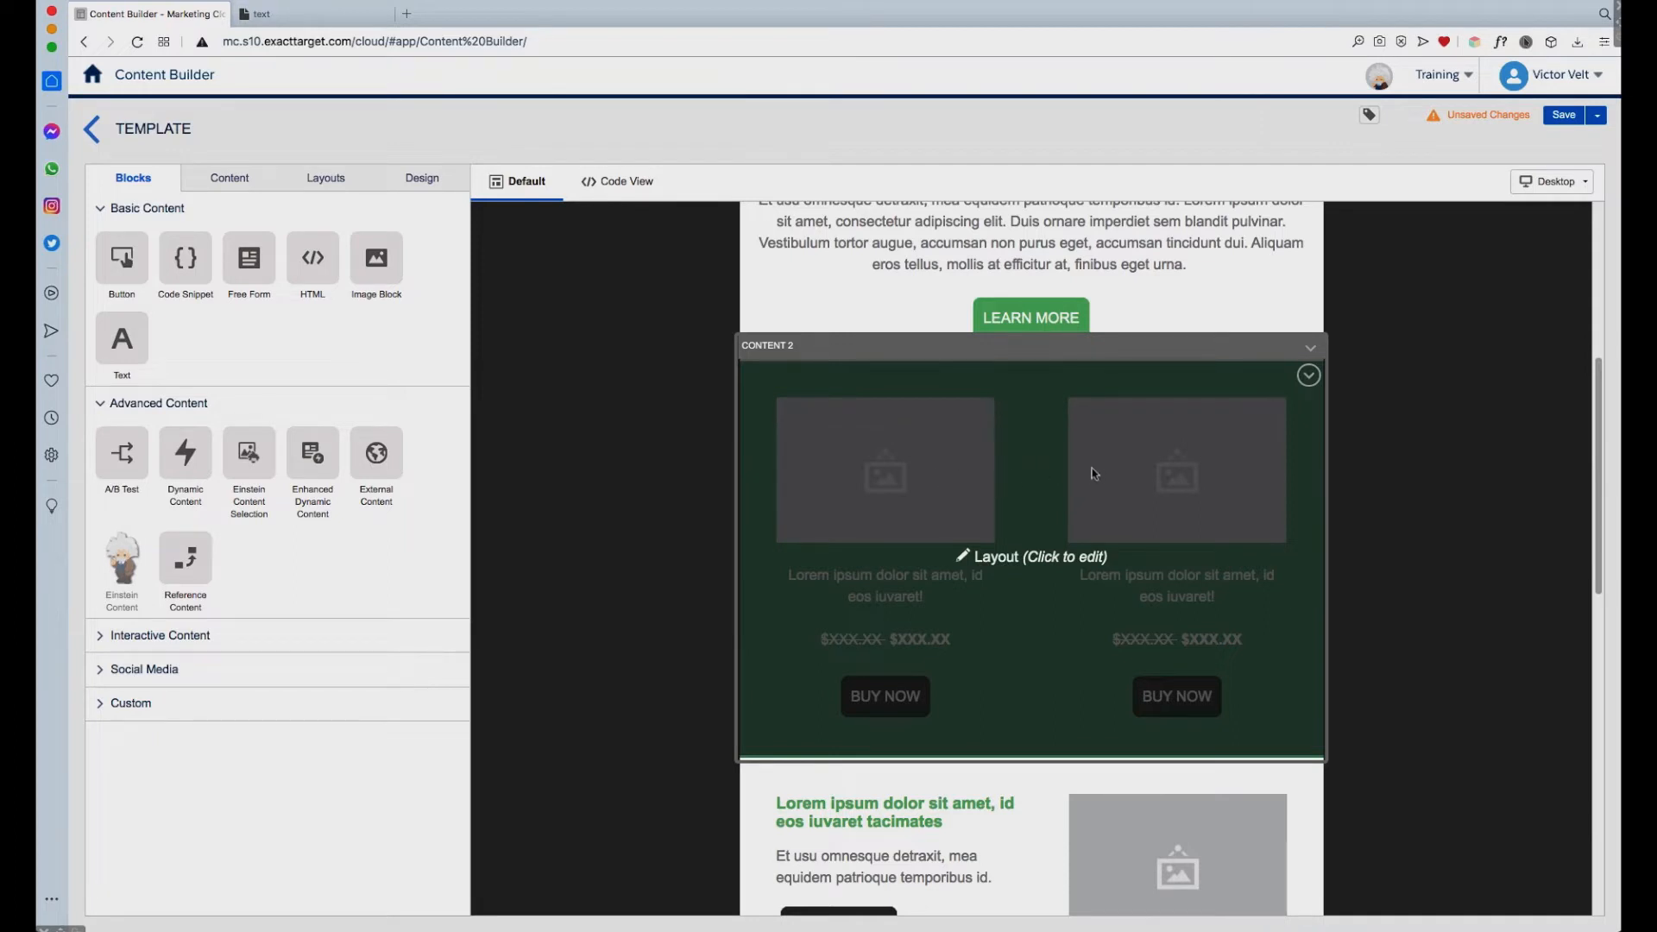
left_click(970, 383)
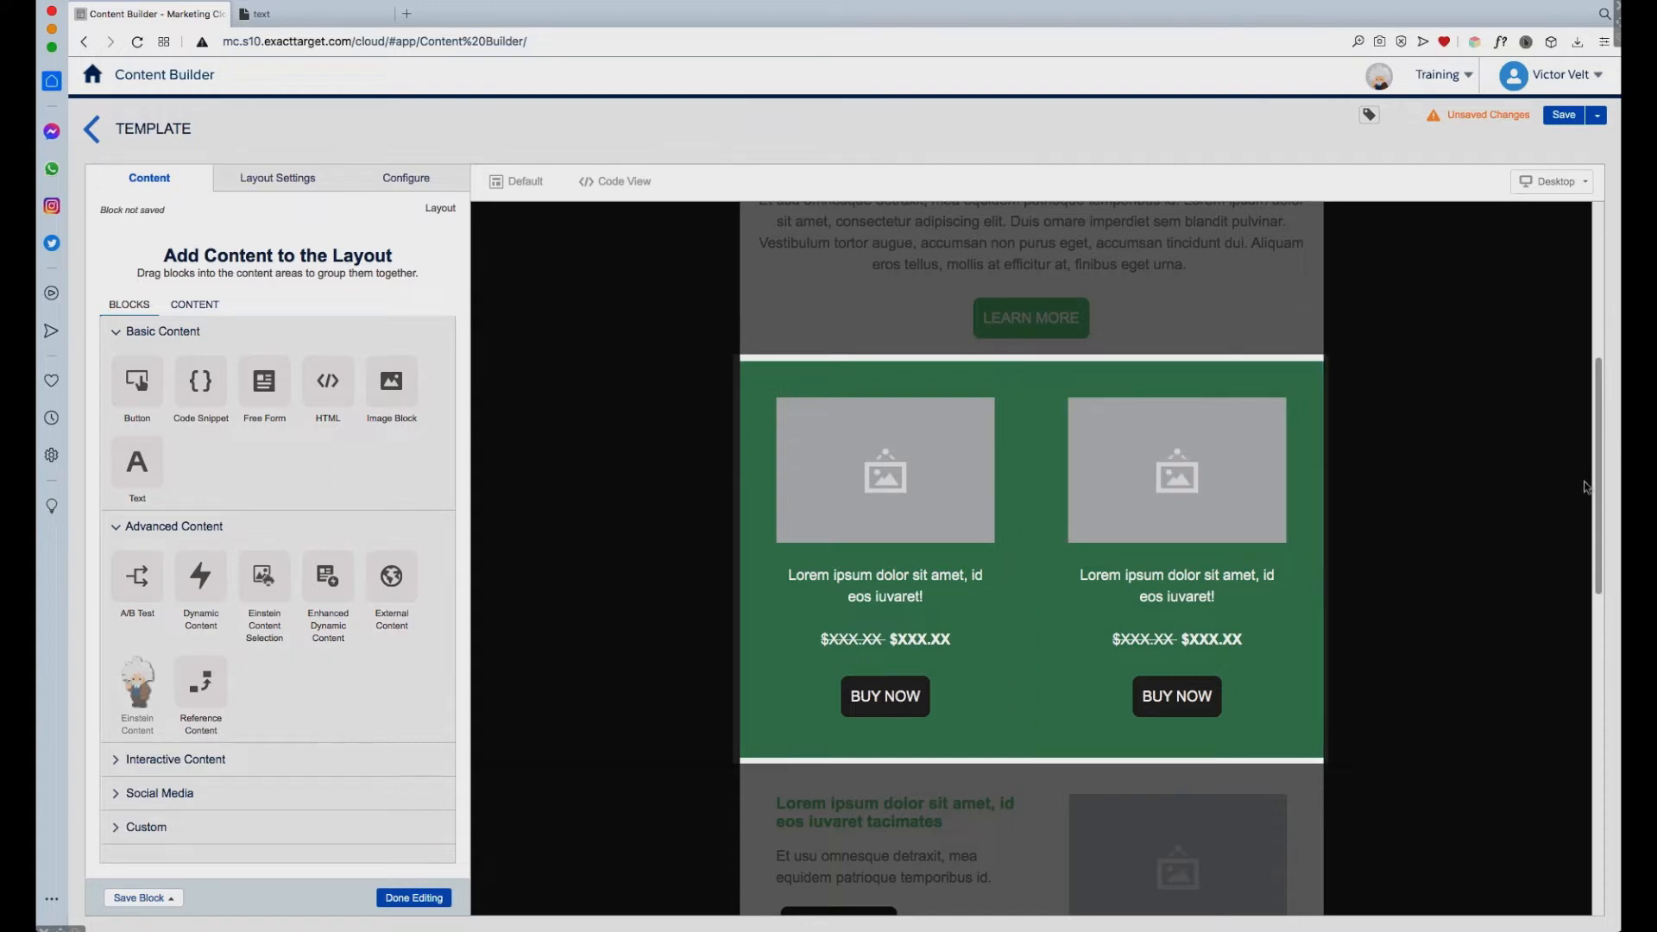
left_click_drag(1598, 478, 1594, 388)
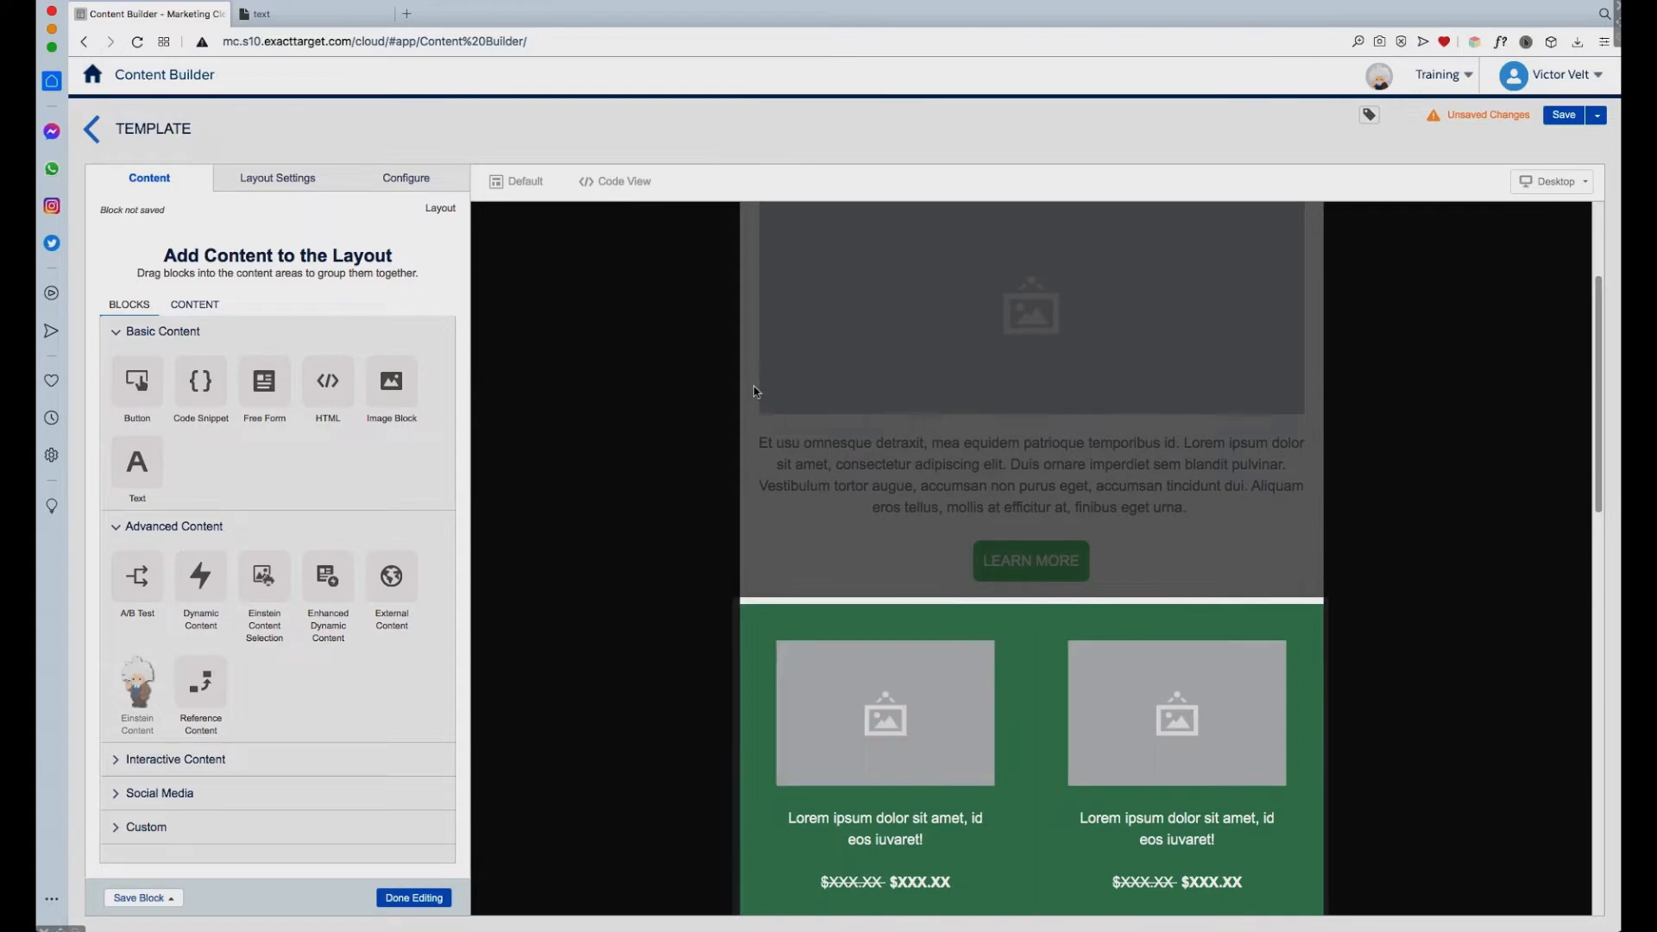
left_click(1411, 449)
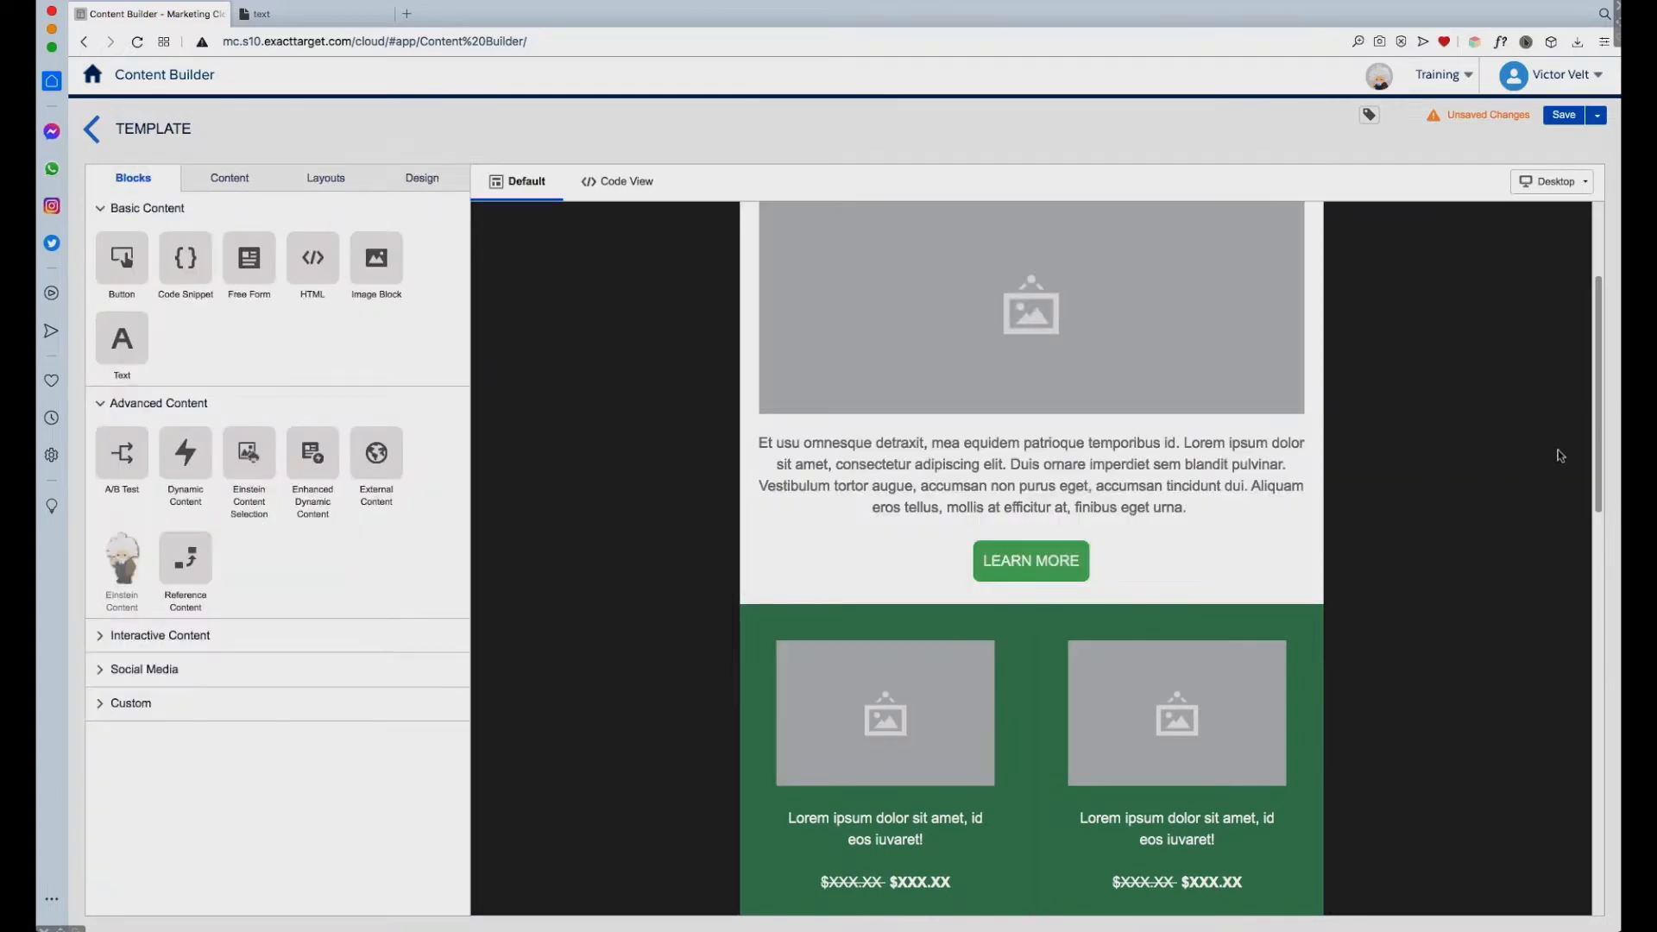
left_click_drag(1598, 444, 1597, 431)
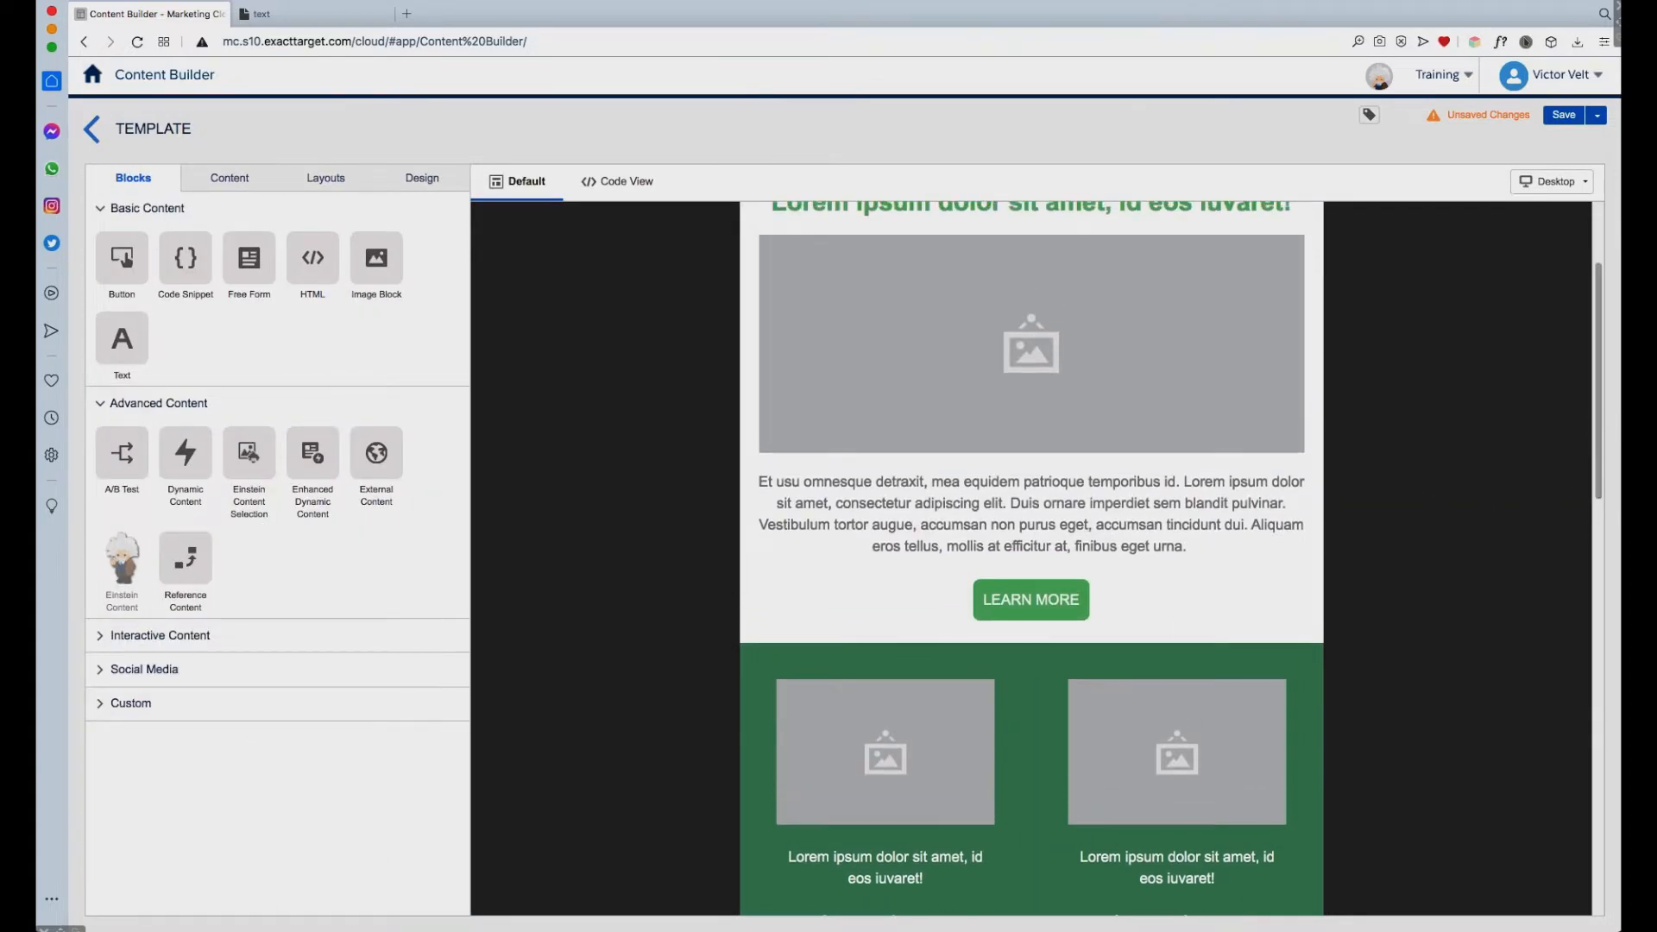
Show the on-screen pixel rulers, align them with the email body's image edge, inspect the template's sections down to the footer, and dismiss the rulers
key("super+Tab")
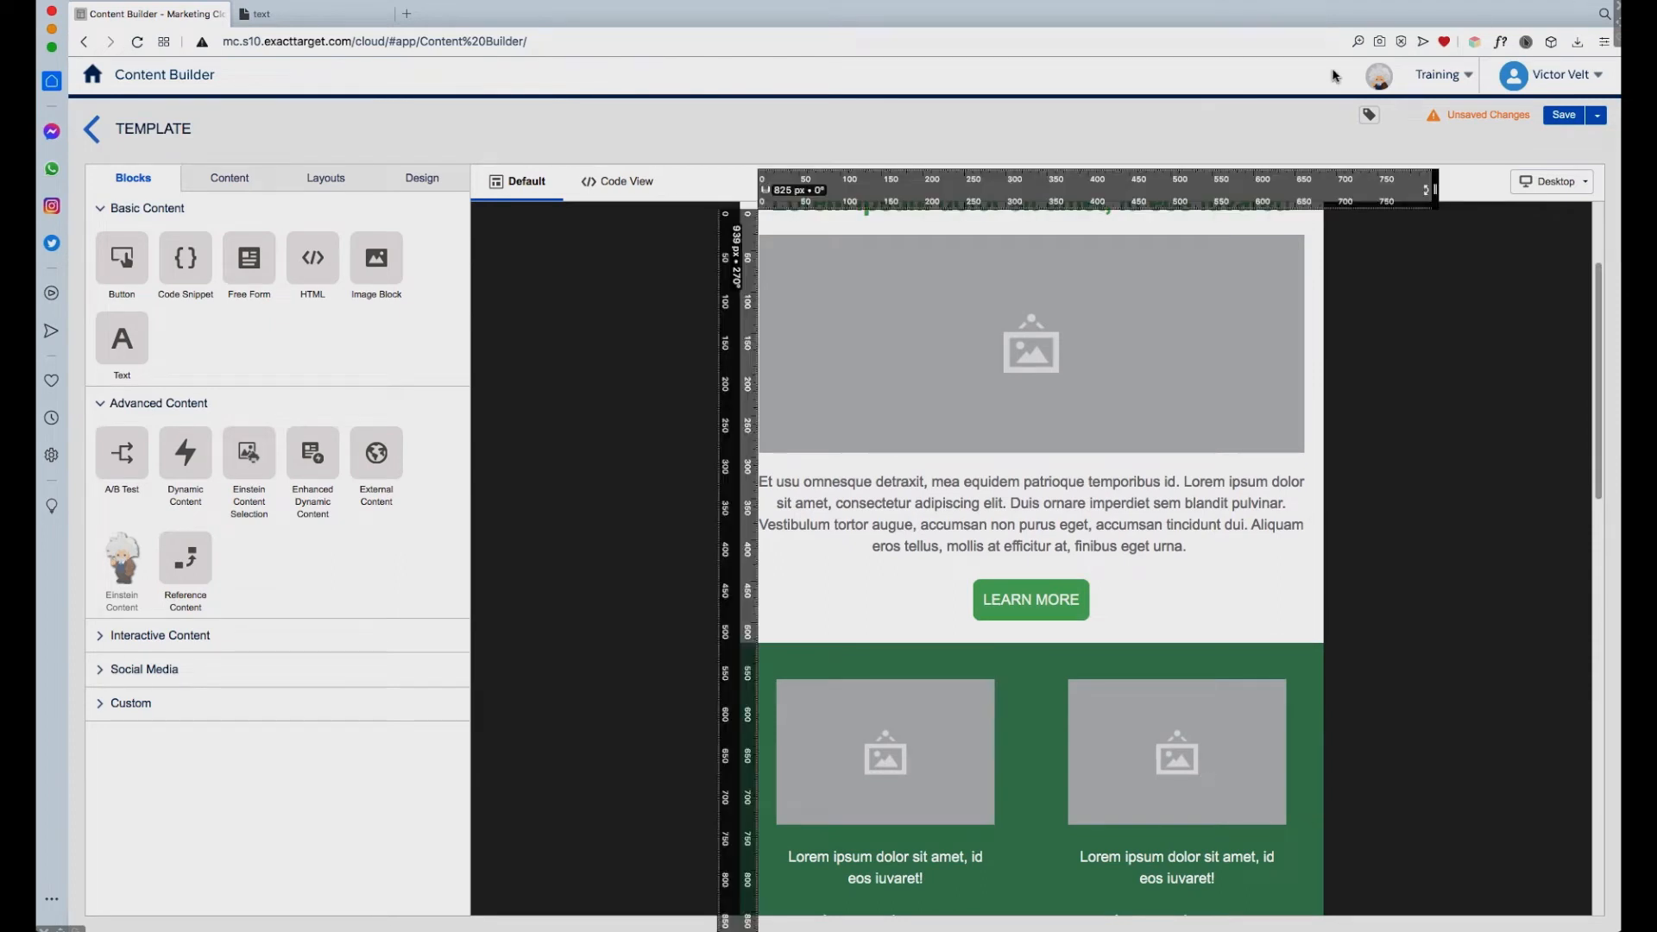
left_click_drag(1130, 189, 1108, 173)
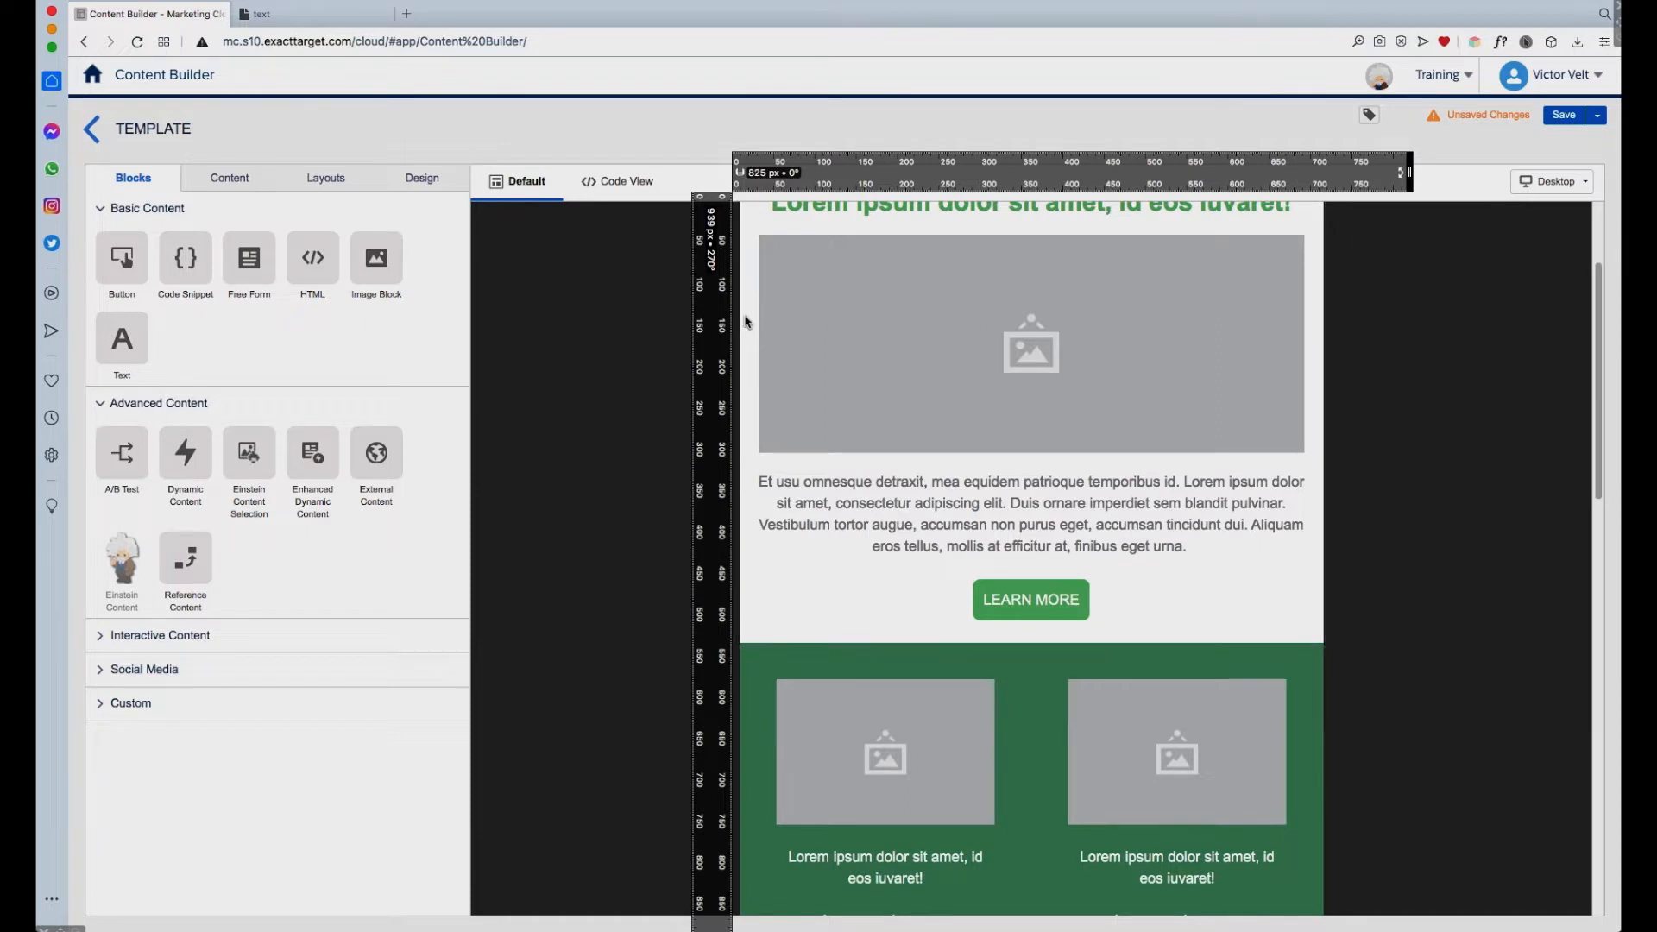
mouse_move(876, 168)
left_mouse_down()
mouse_move(853, 167)
mouse_move(903, 168)
left_mouse_up()
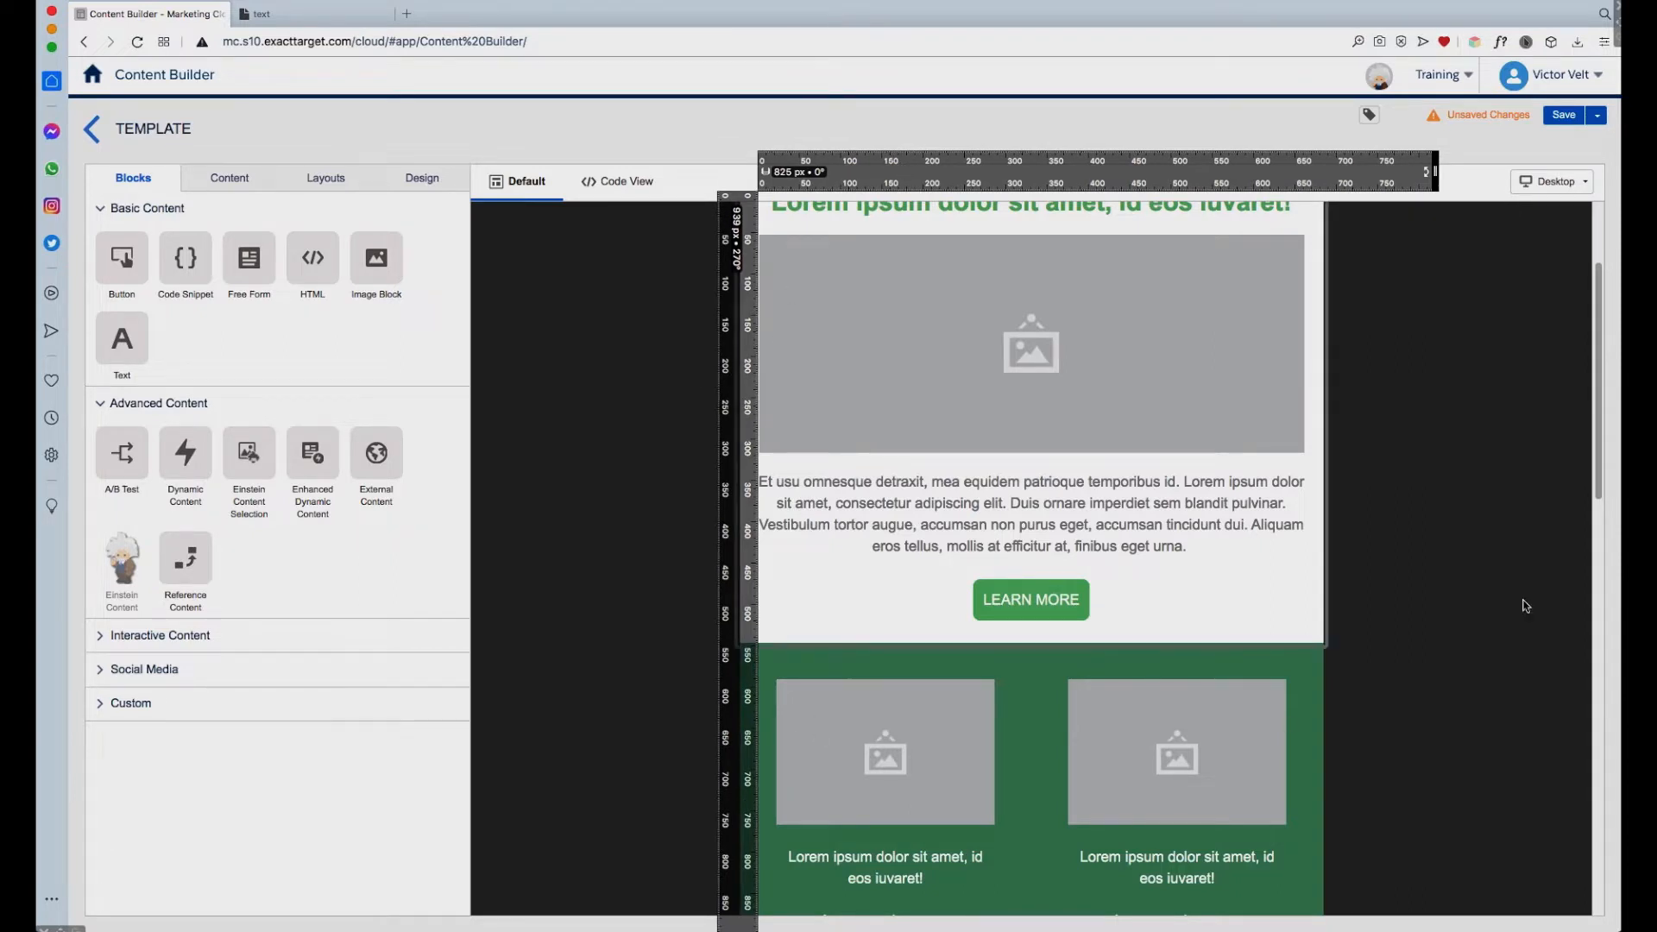
scroll(1590, 547, "down", 5)
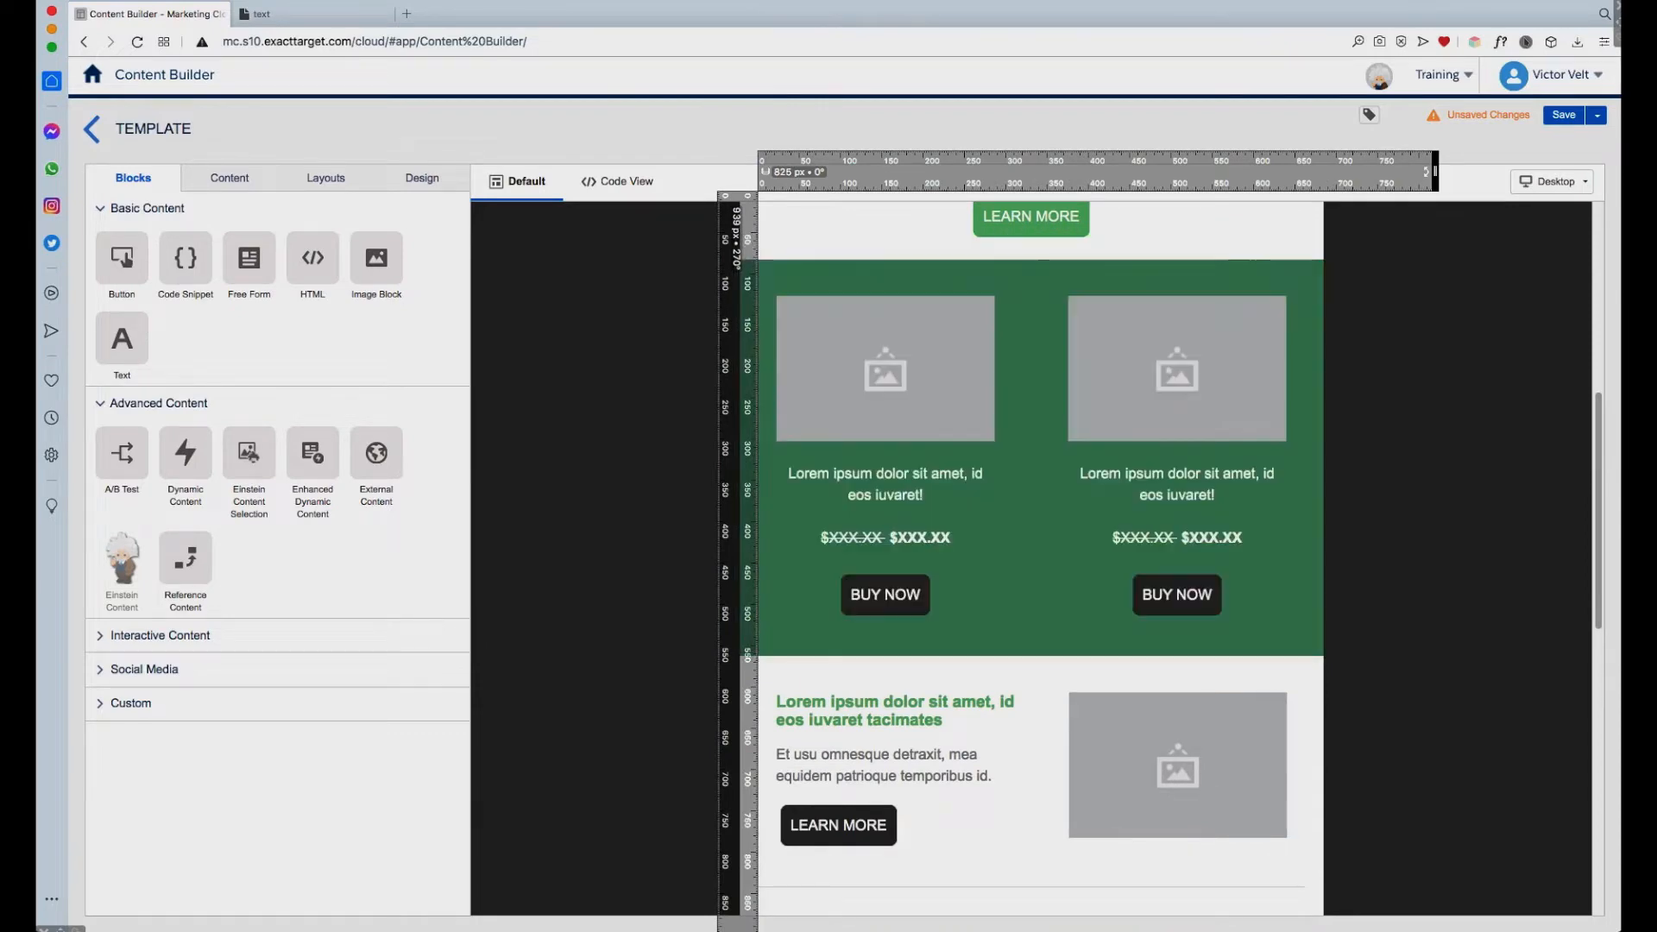
left_click_drag(1597, 484, 1598, 721)
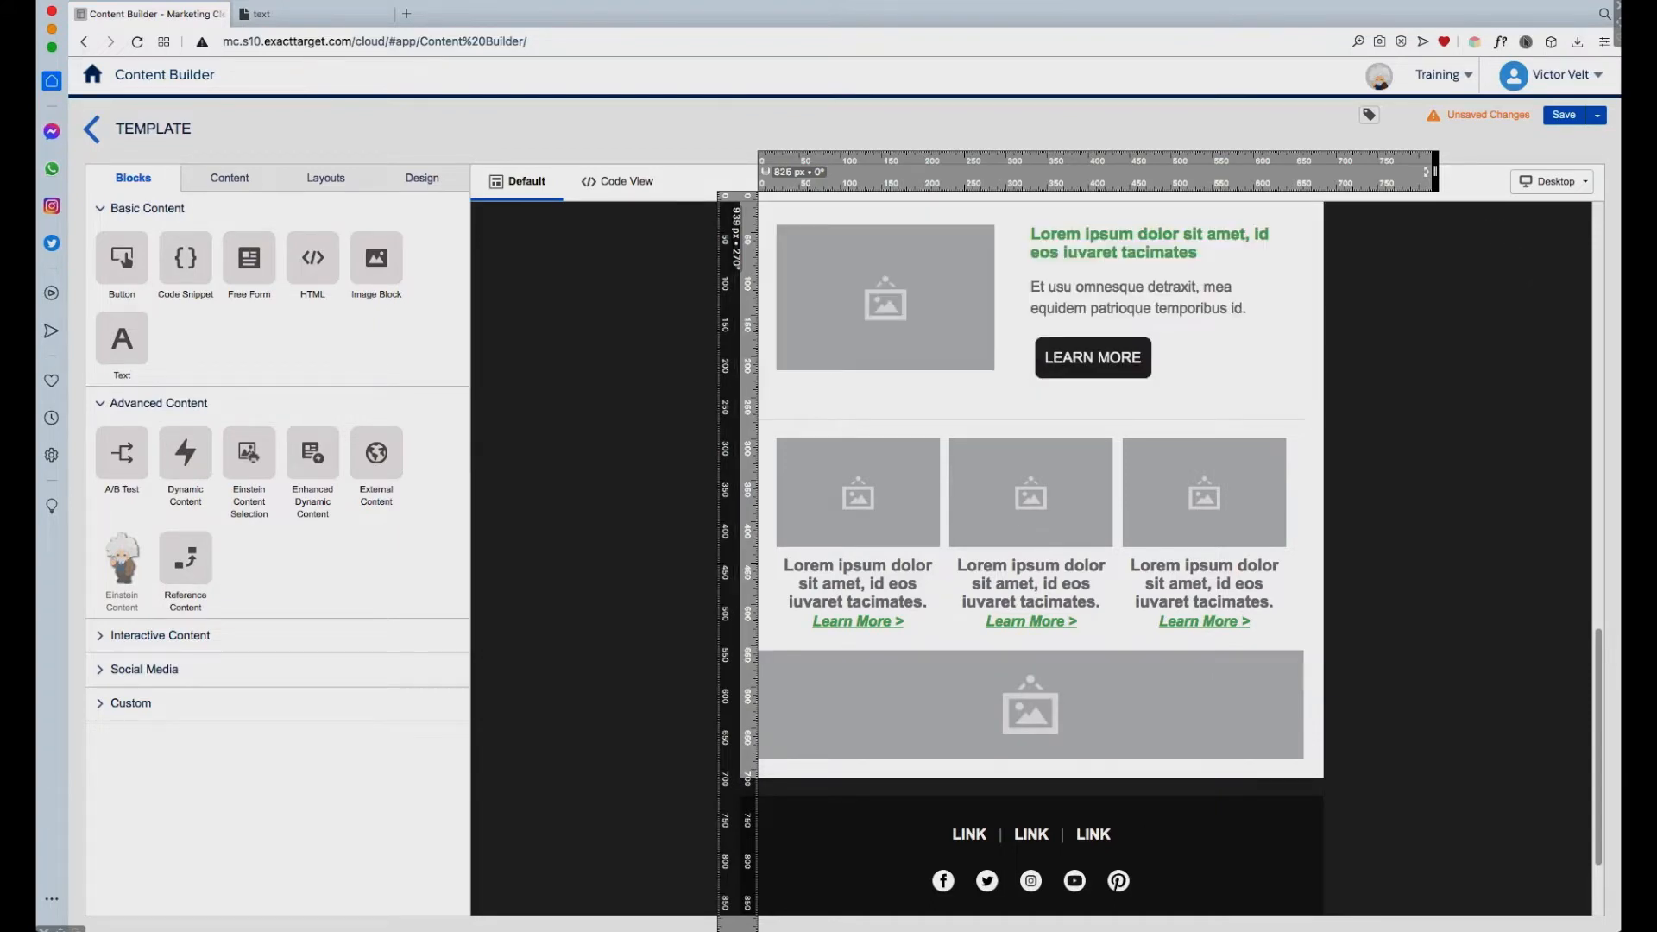
key("Escape")
Examine the template's HTML in Code View, highlighting the whole opening body tag and continuing to the slots for the header and content sections
left_click_drag(1598, 663, 1572, 266)
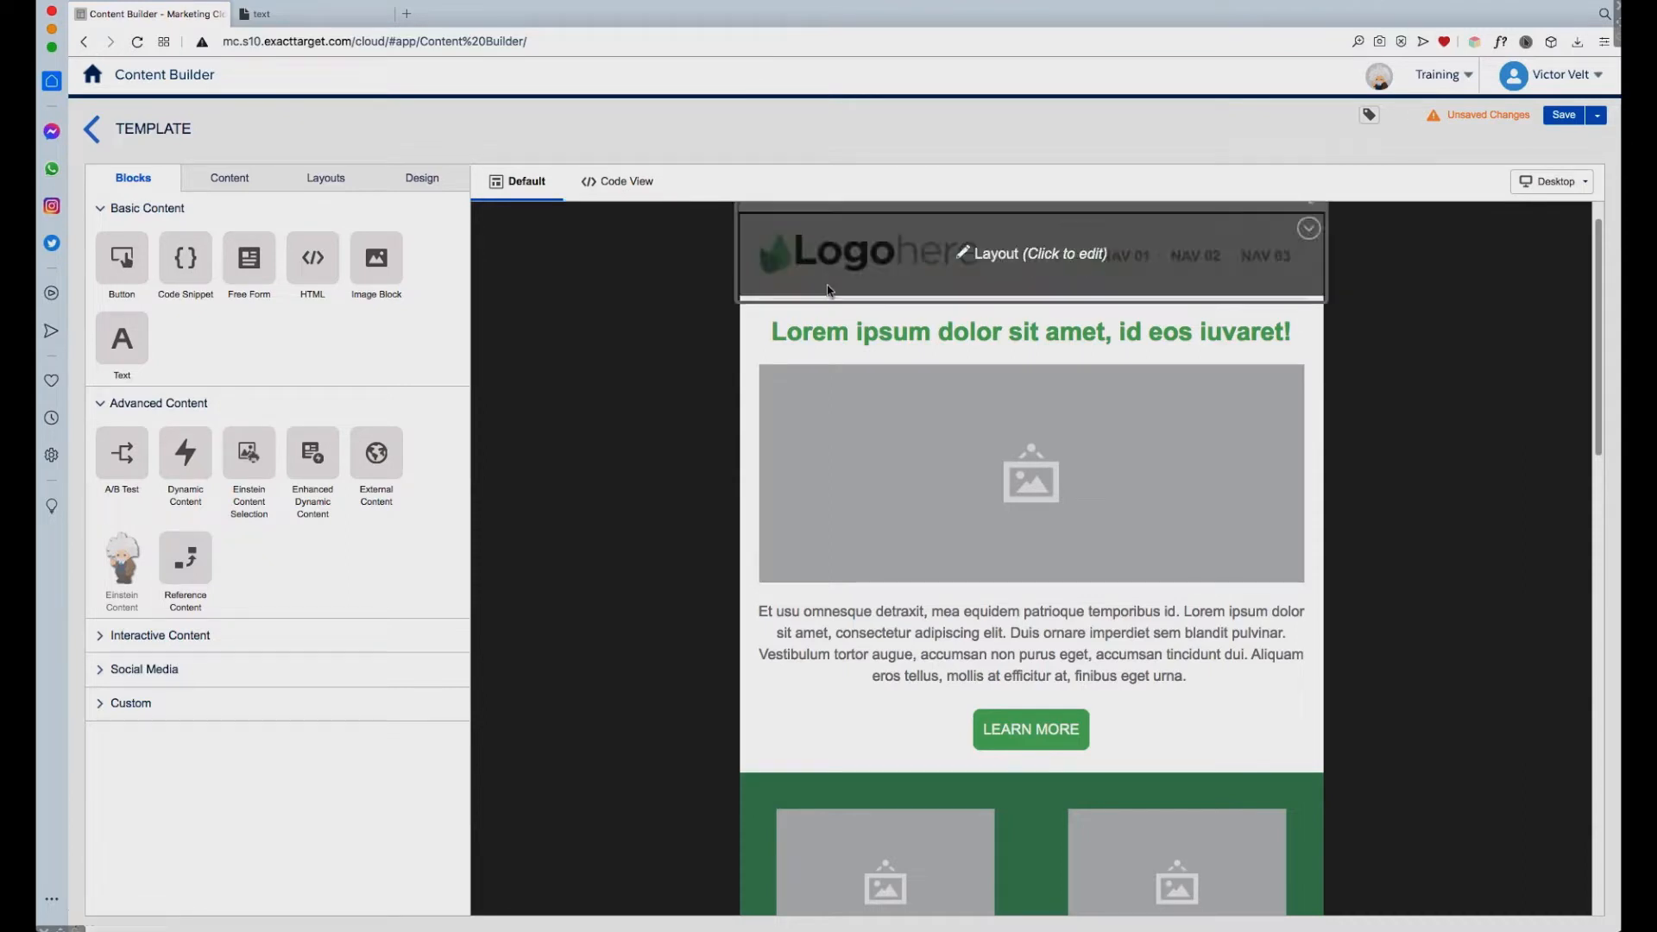
left_click(623, 185)
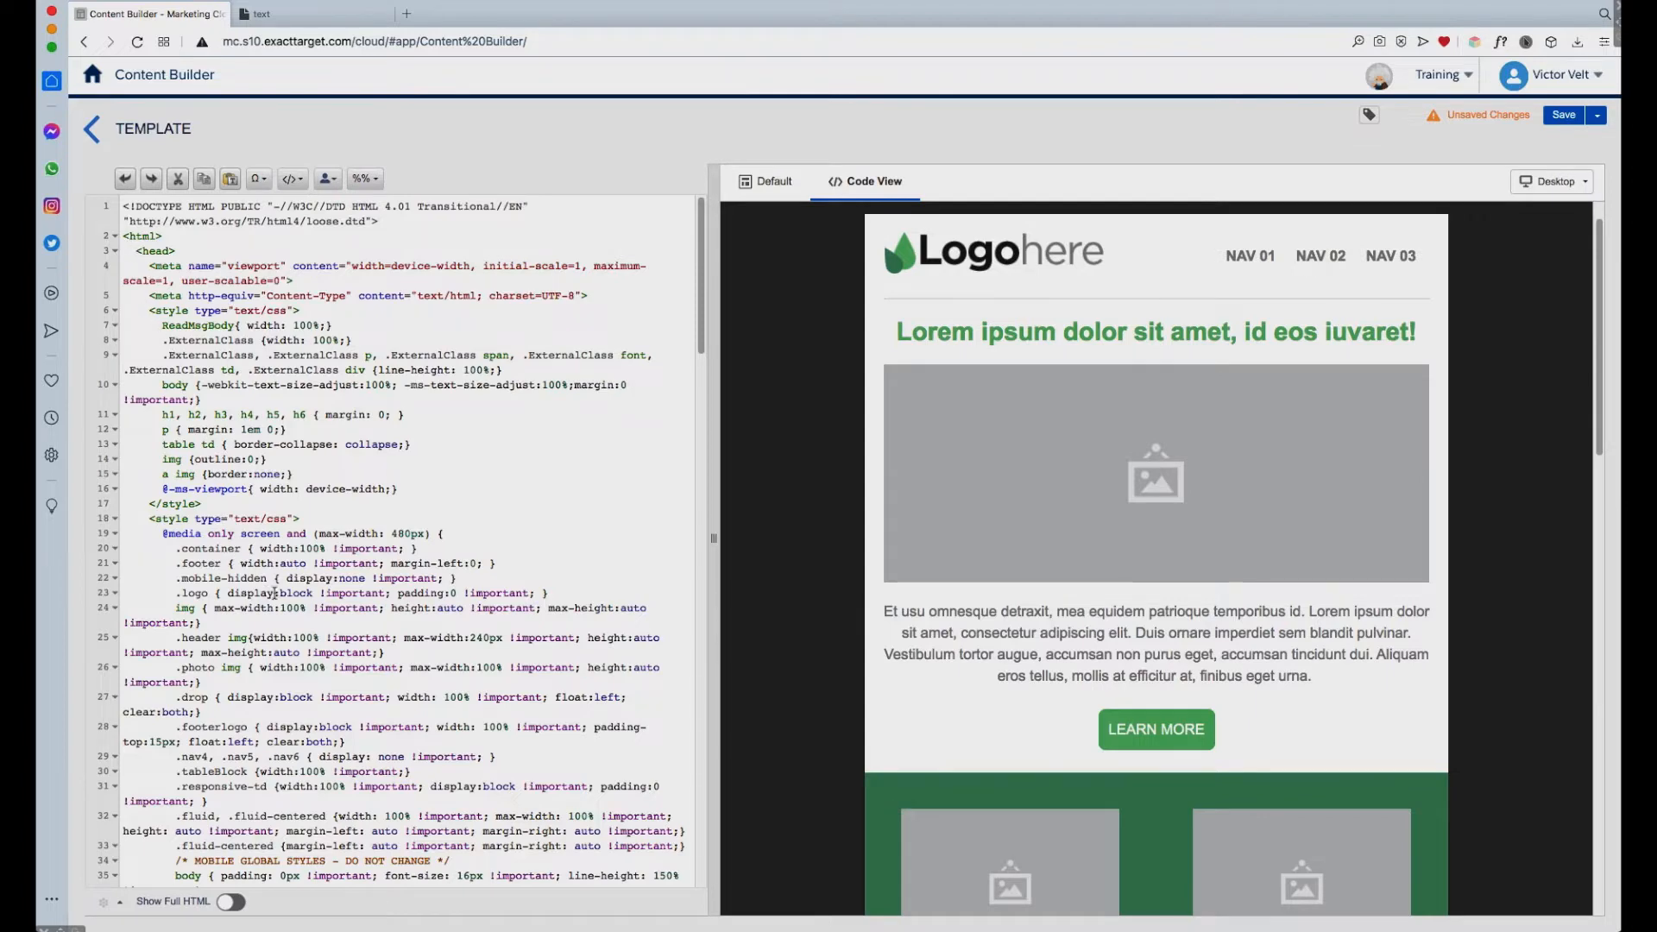
left_click_drag(703, 278, 695, 545)
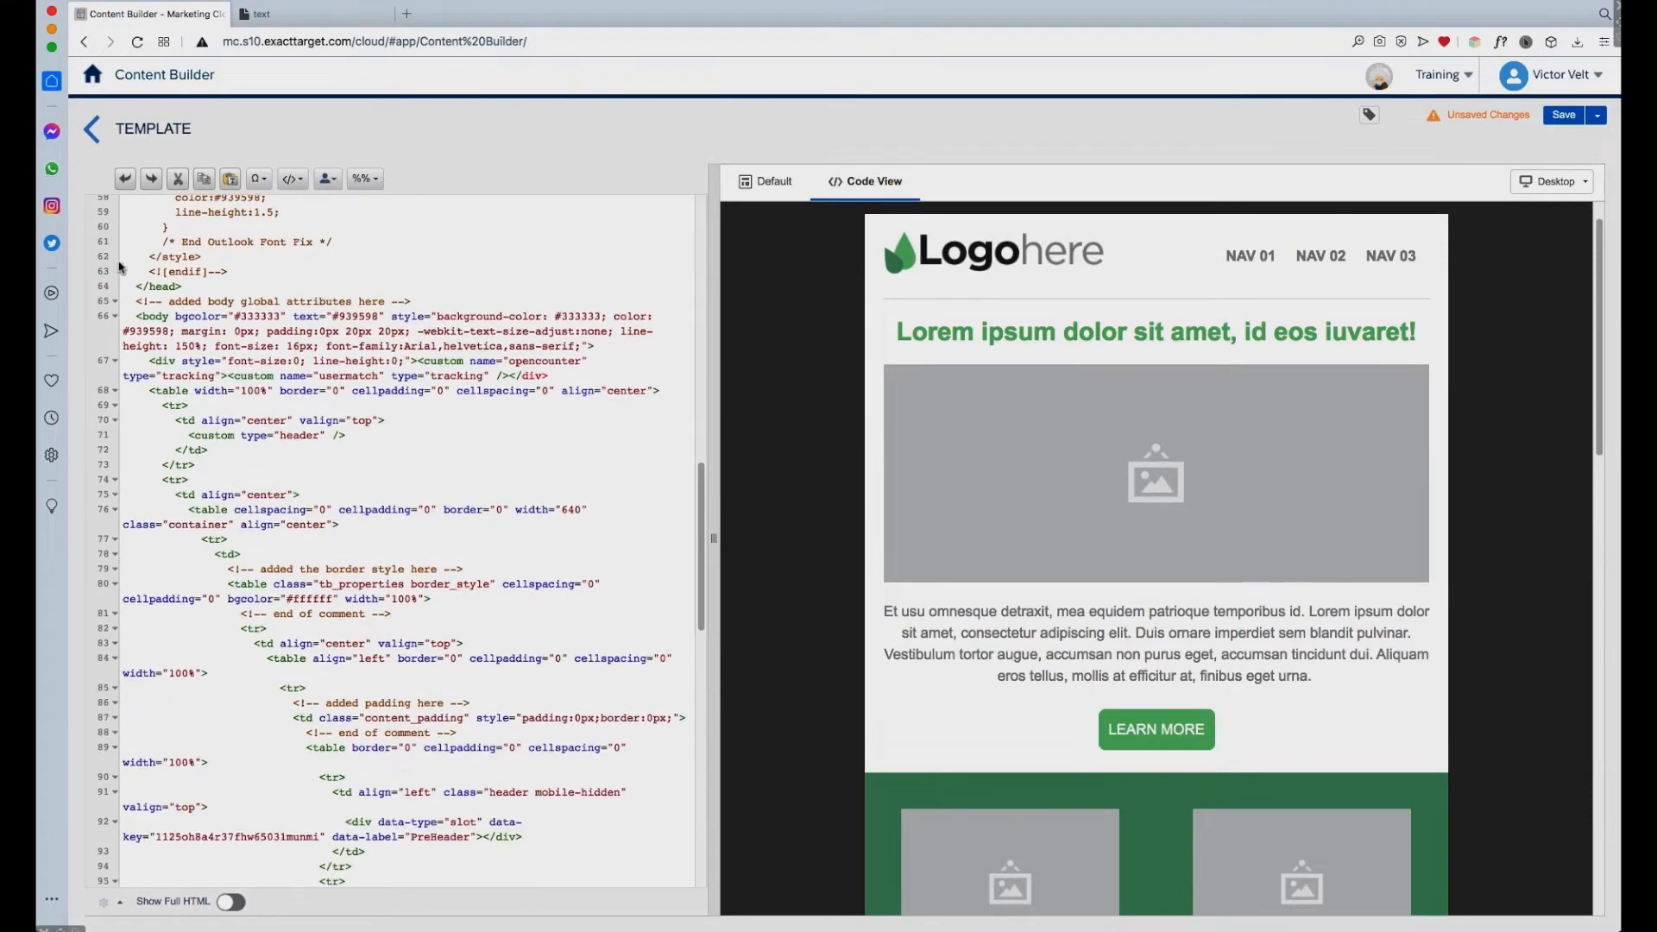
left_click_drag(140, 316, 181, 317)
left_click_drag(594, 345, 137, 316)
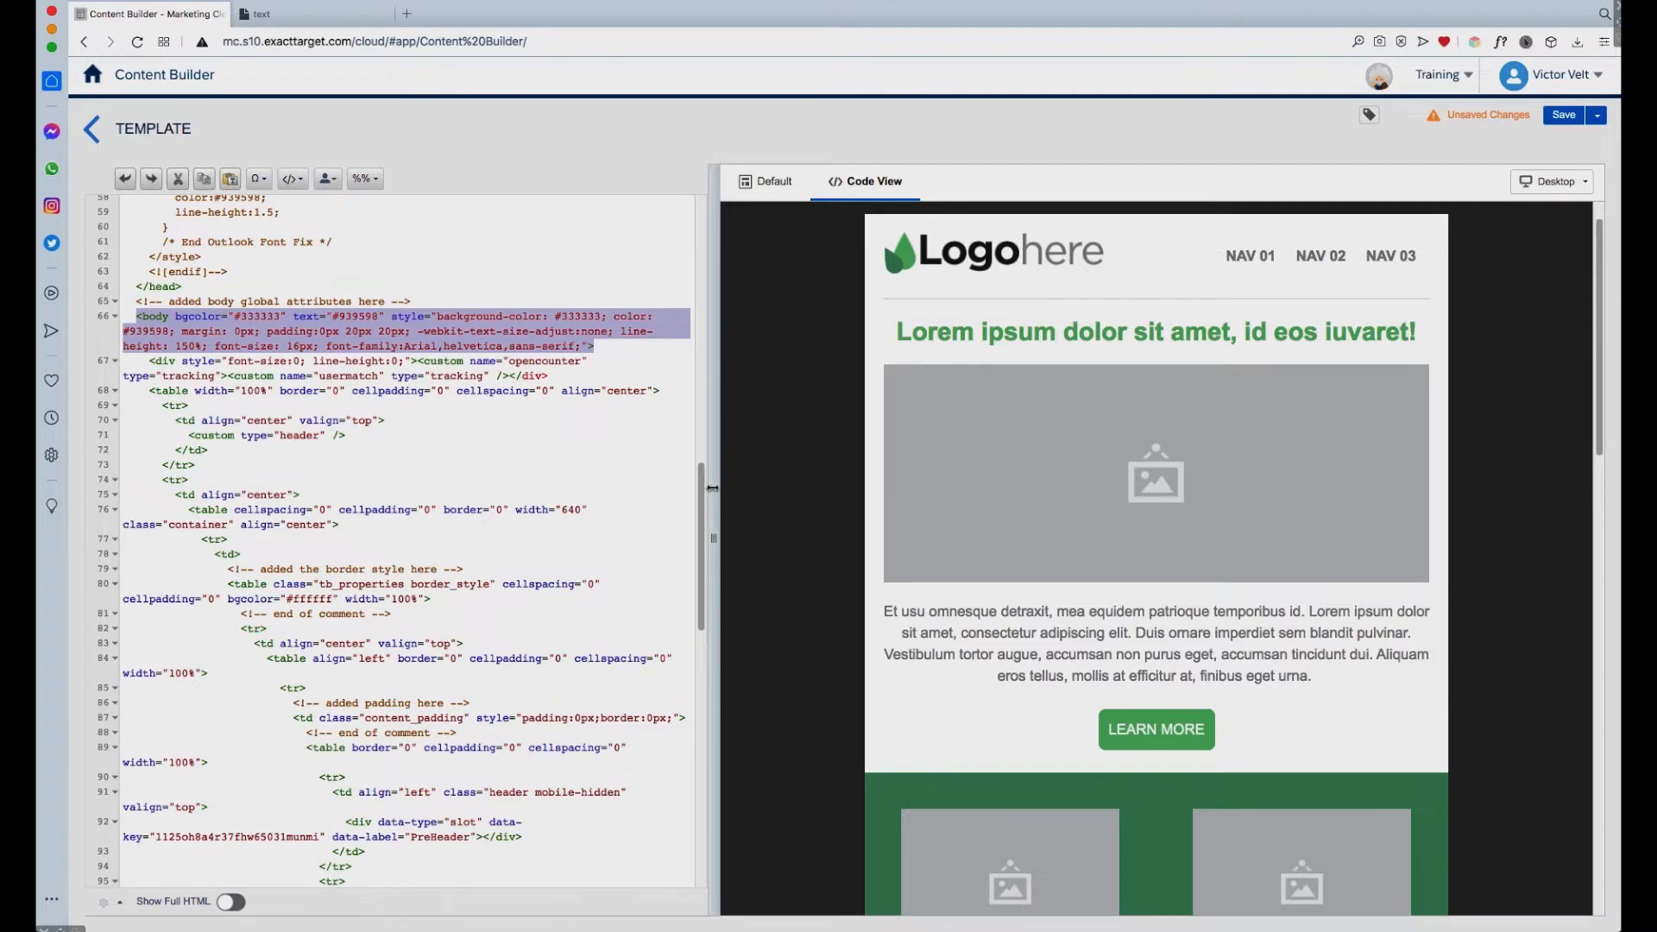
left_click_drag(700, 494, 700, 607)
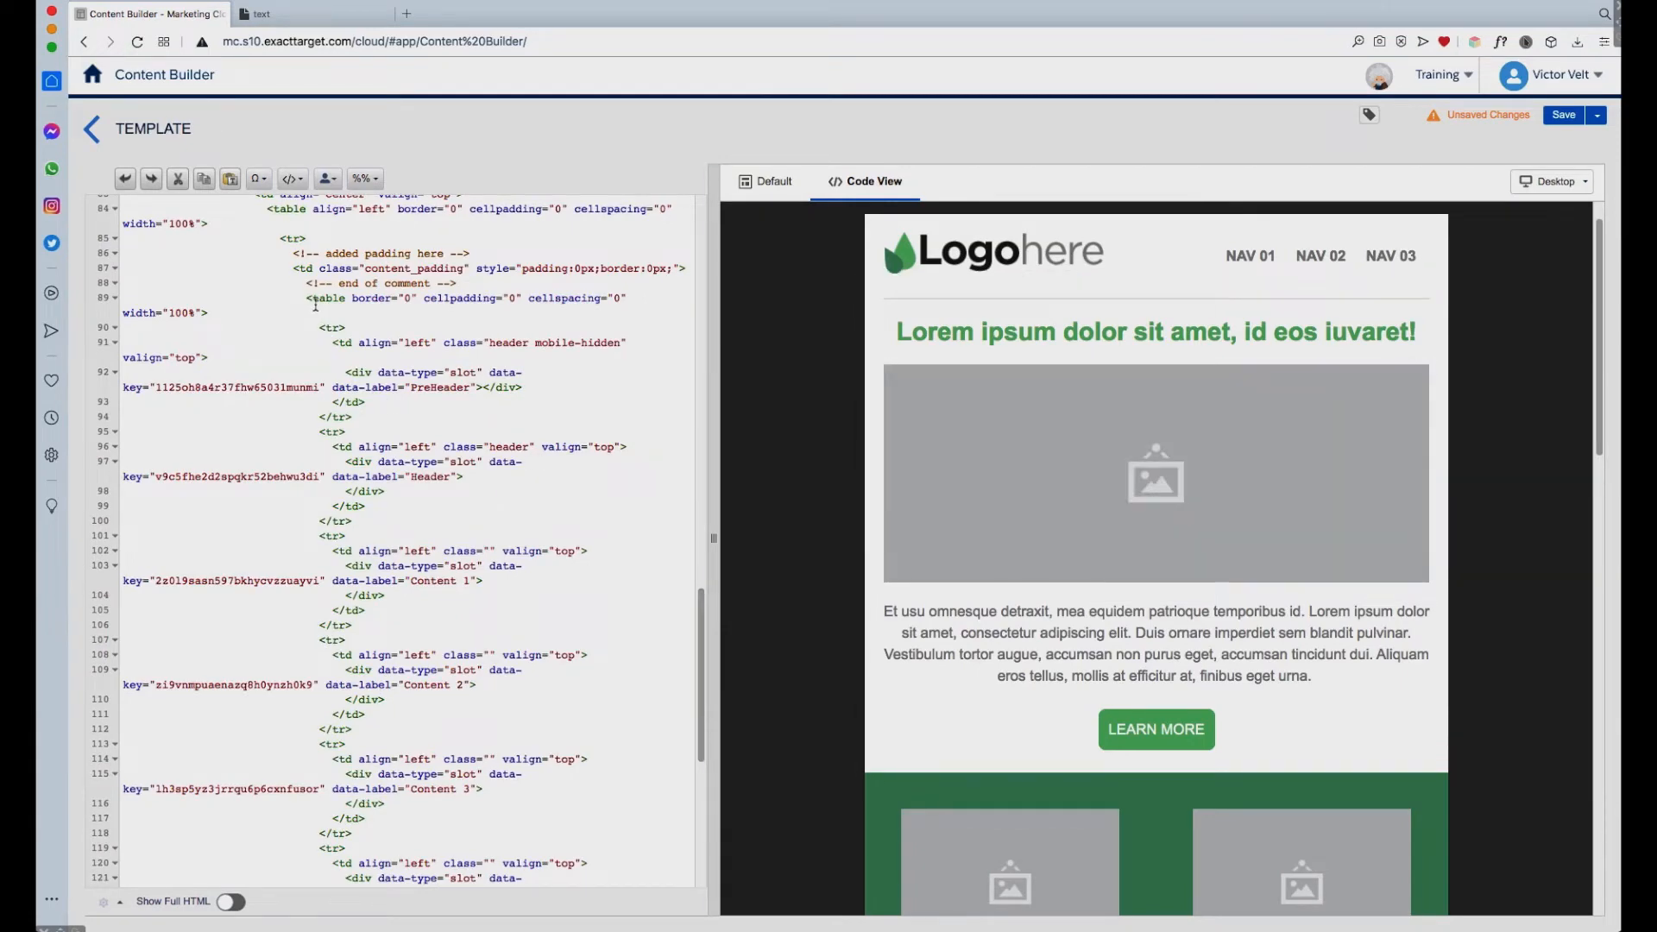
Examine the content table's code, highlighting its opening tag, its first two rows and the Header slot, and compare it with the previewed email's top
triple_click(363, 299)
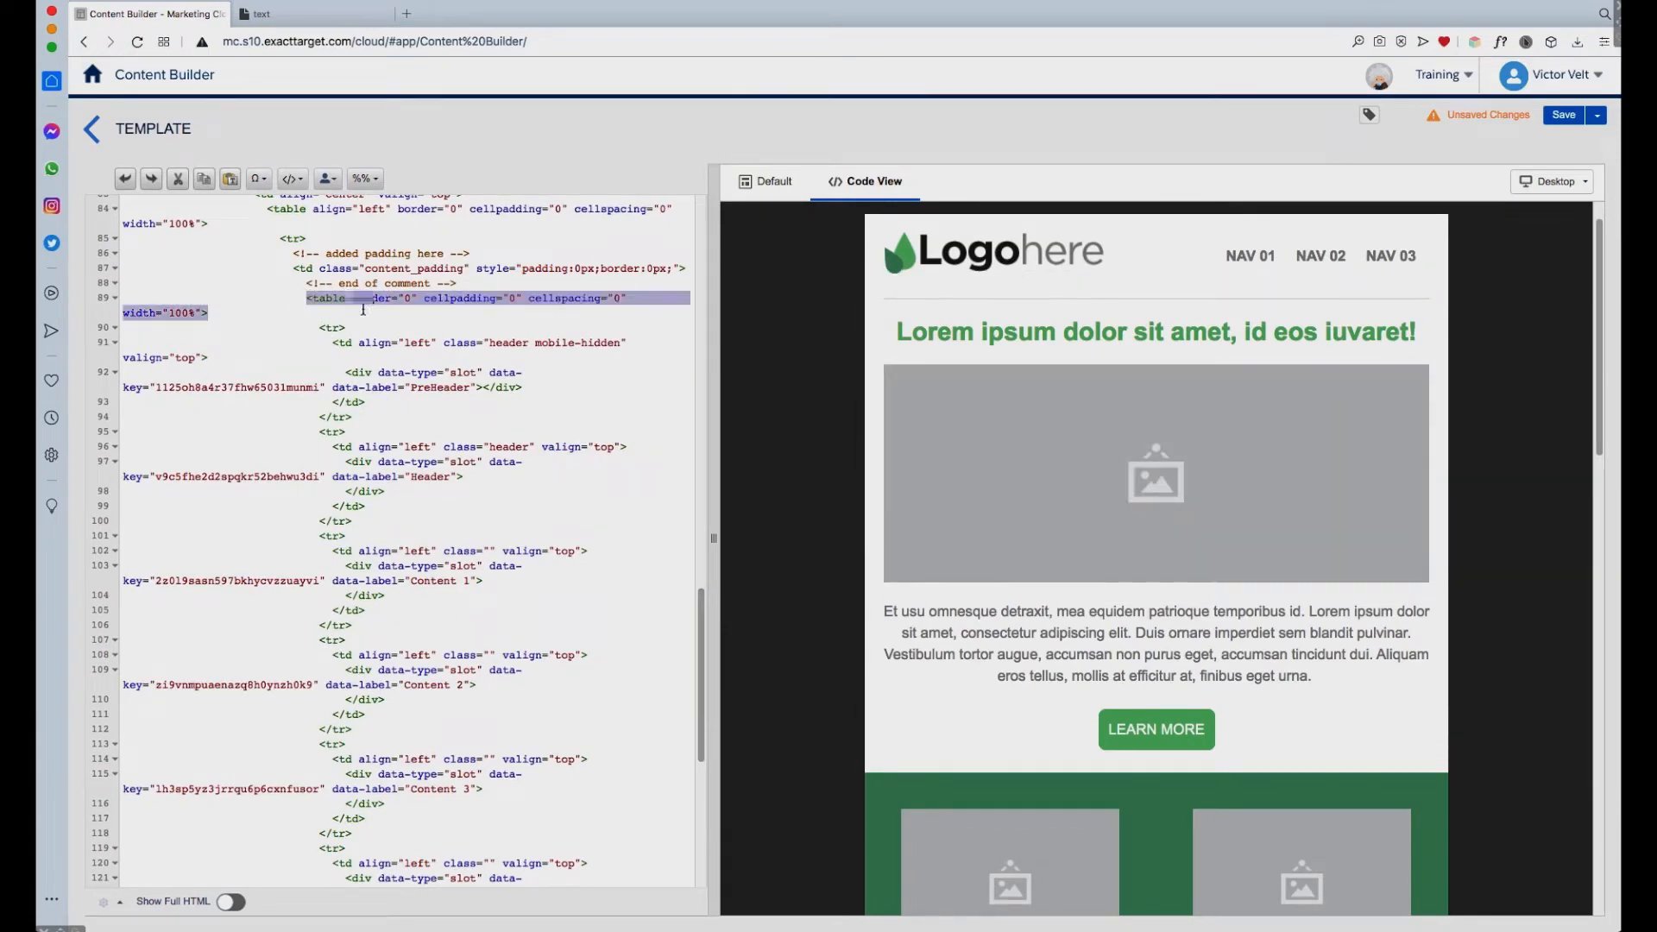
left_click(333, 328)
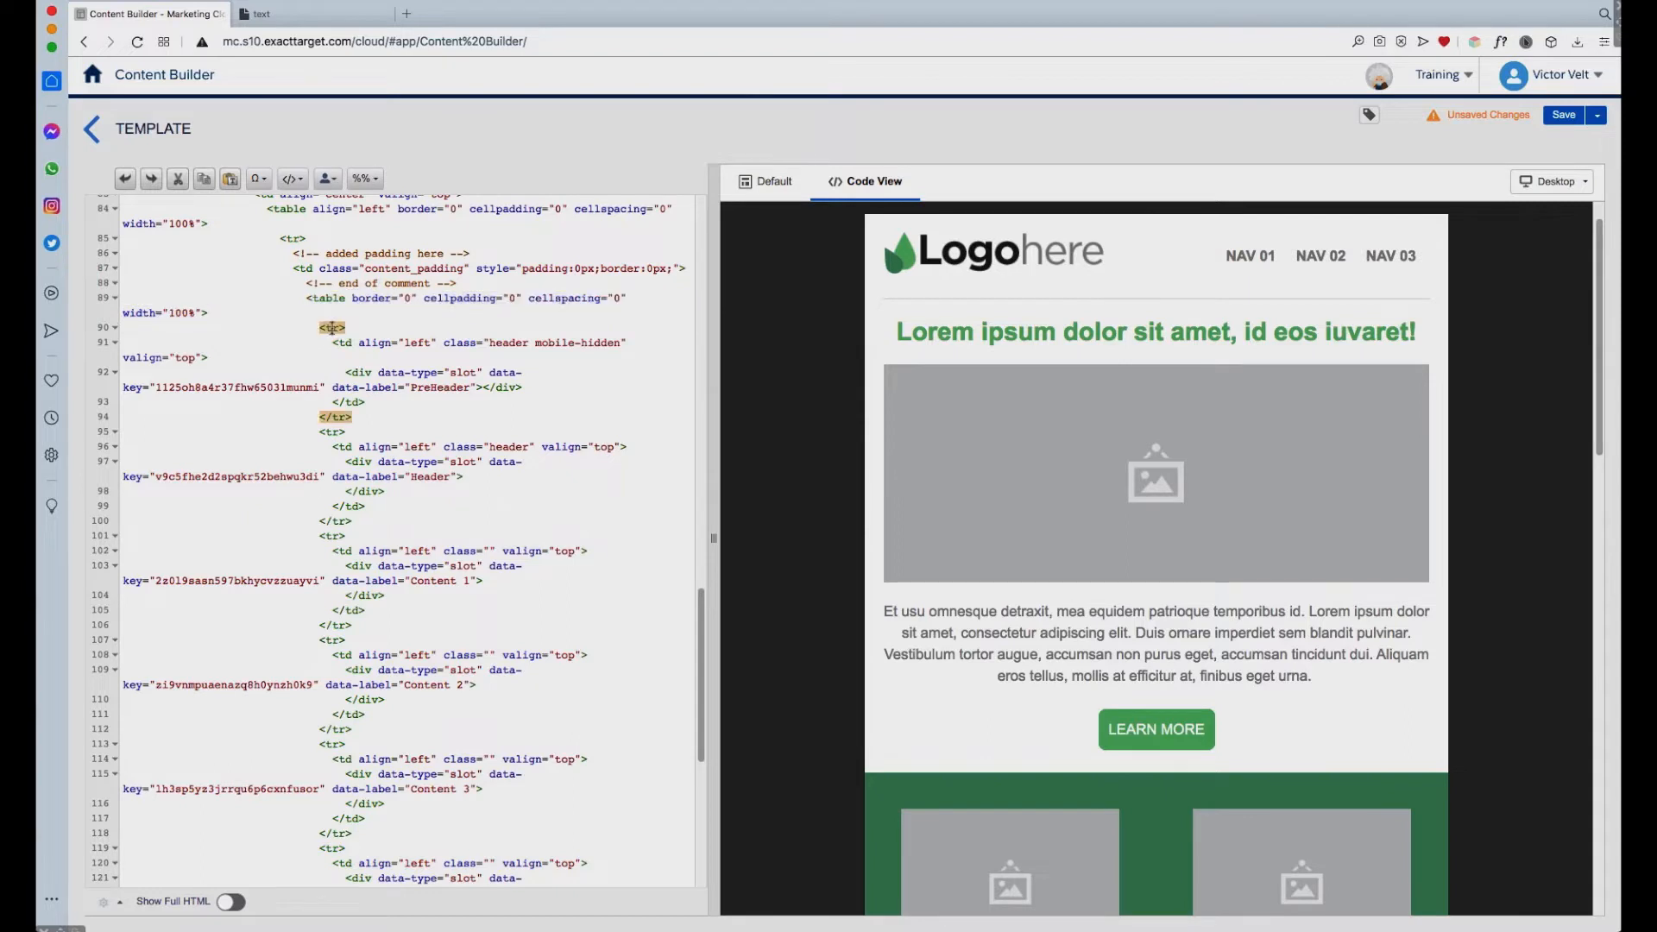
left_click(338, 433)
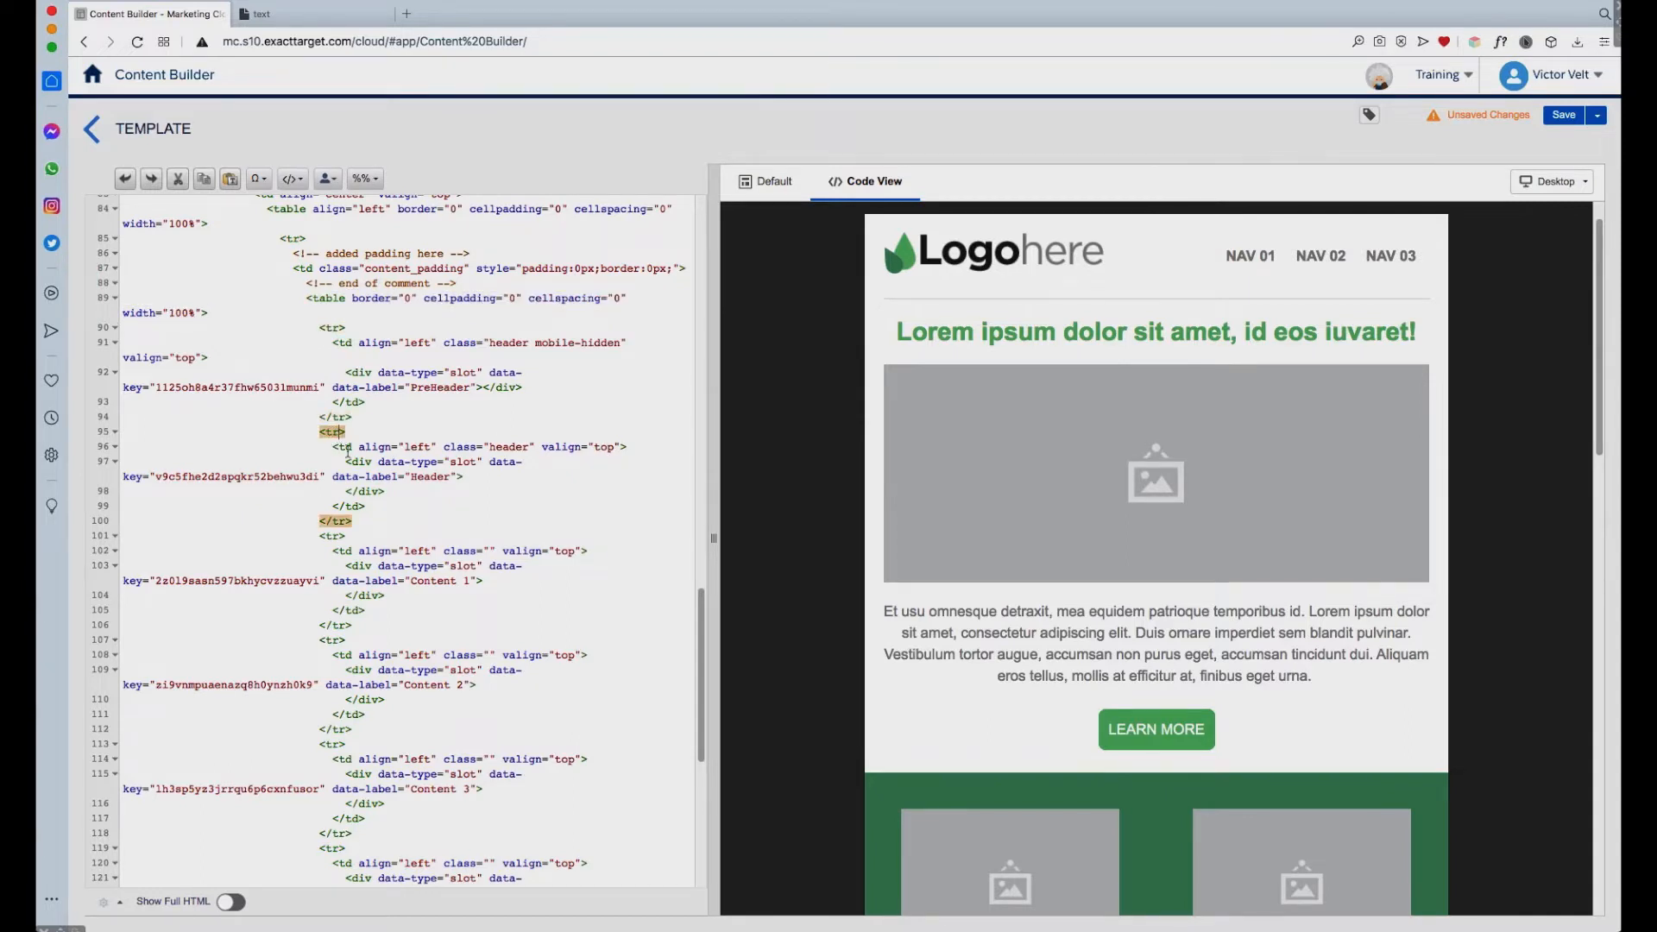
left_click_drag(346, 463, 391, 490)
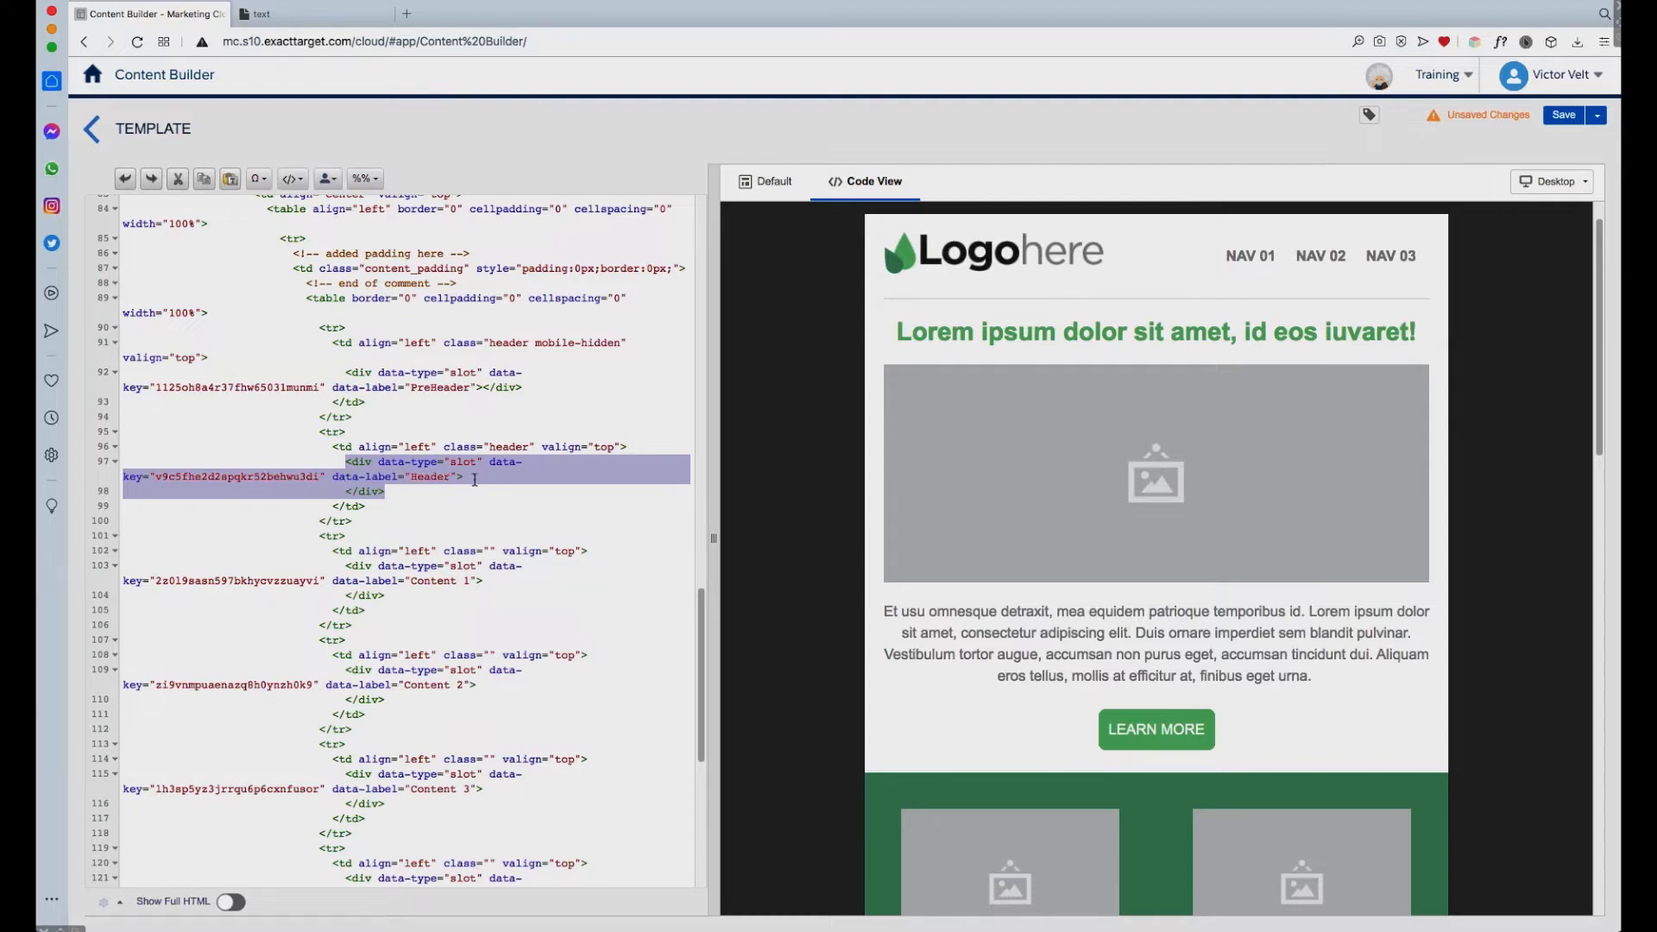
left_click(815, 273)
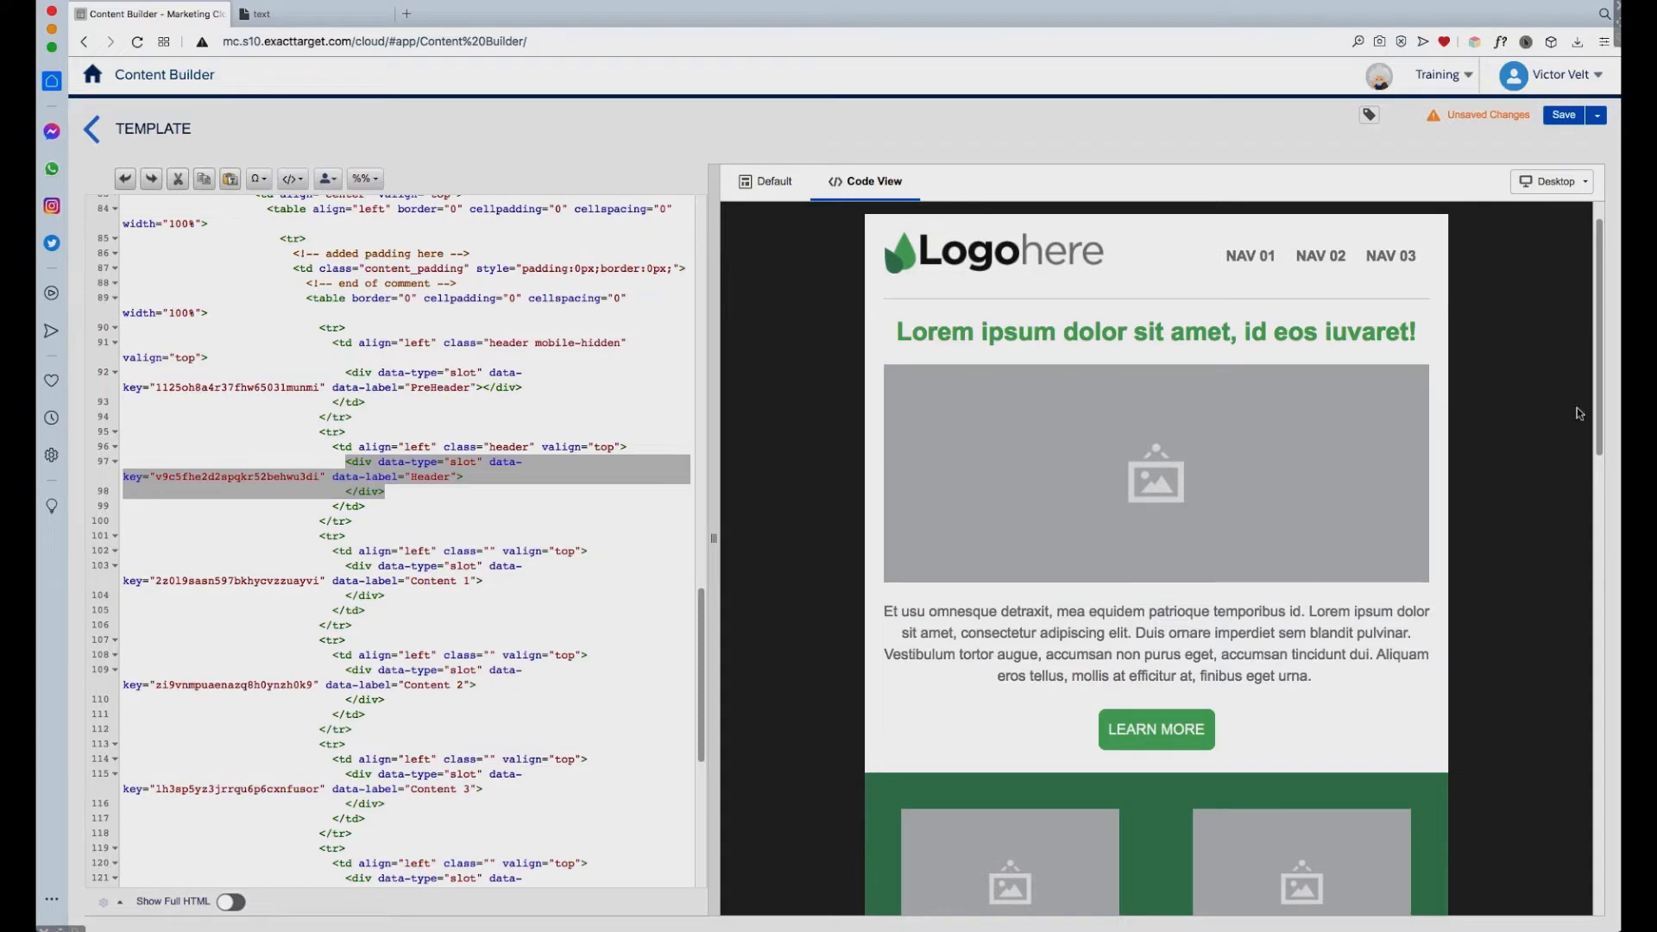
scroll(1594, 385, "up", 1)
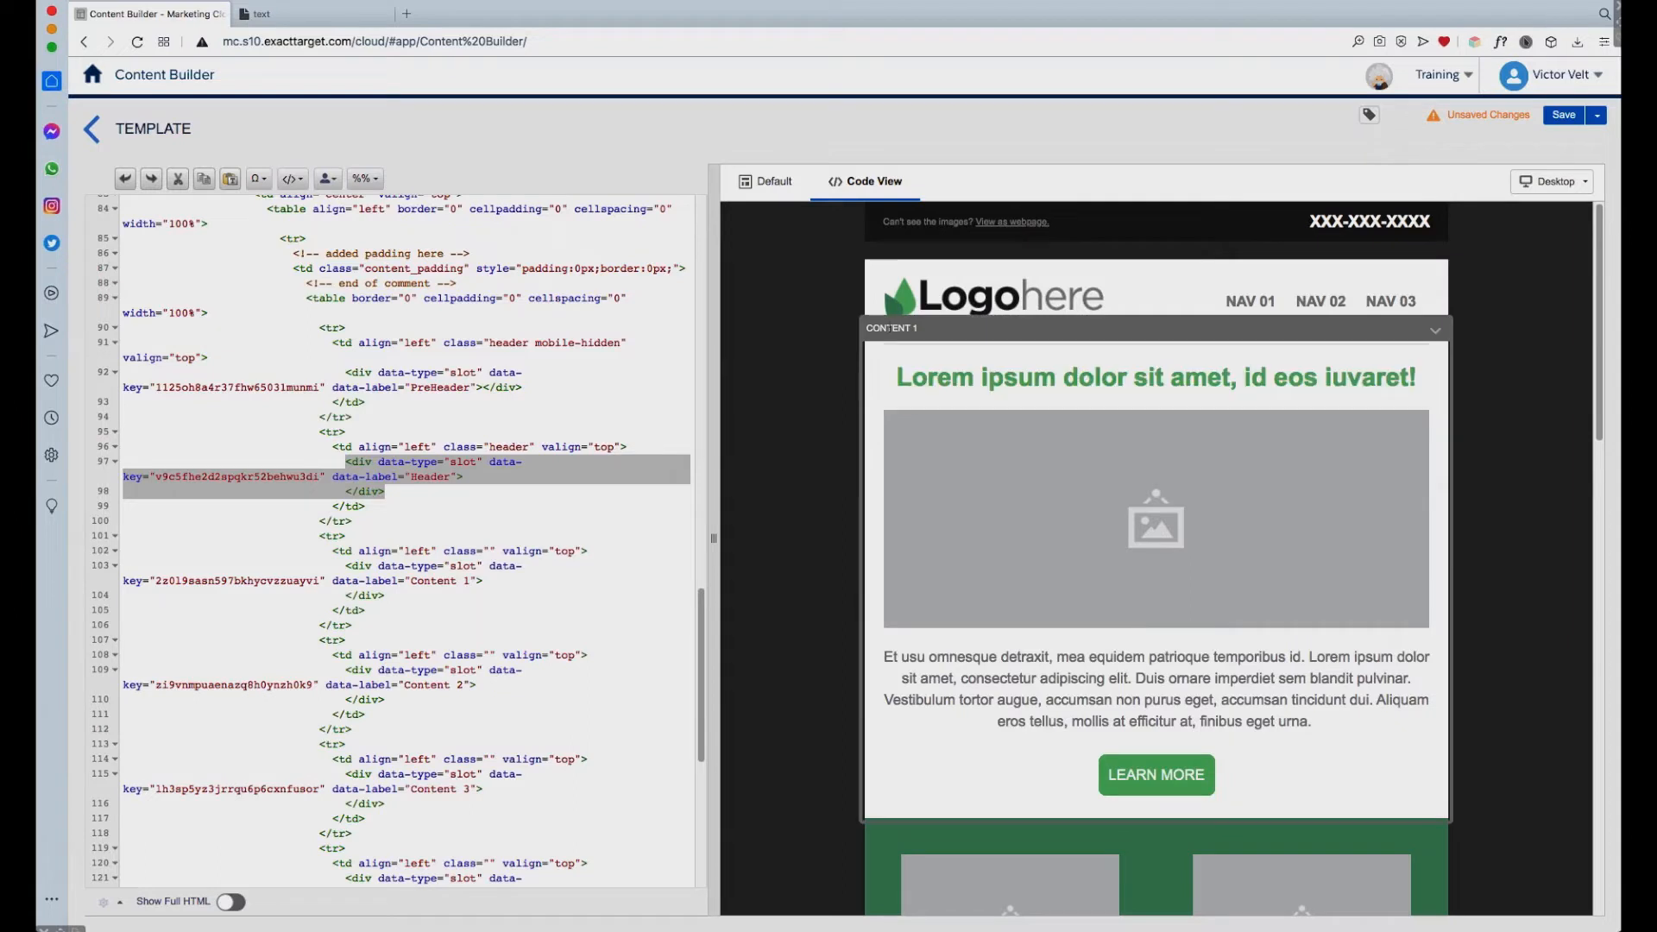
Highlight the Content 1 slot's data-key value in the HTML, and review the CSS styles near the beginning of the code
left_click(444, 581)
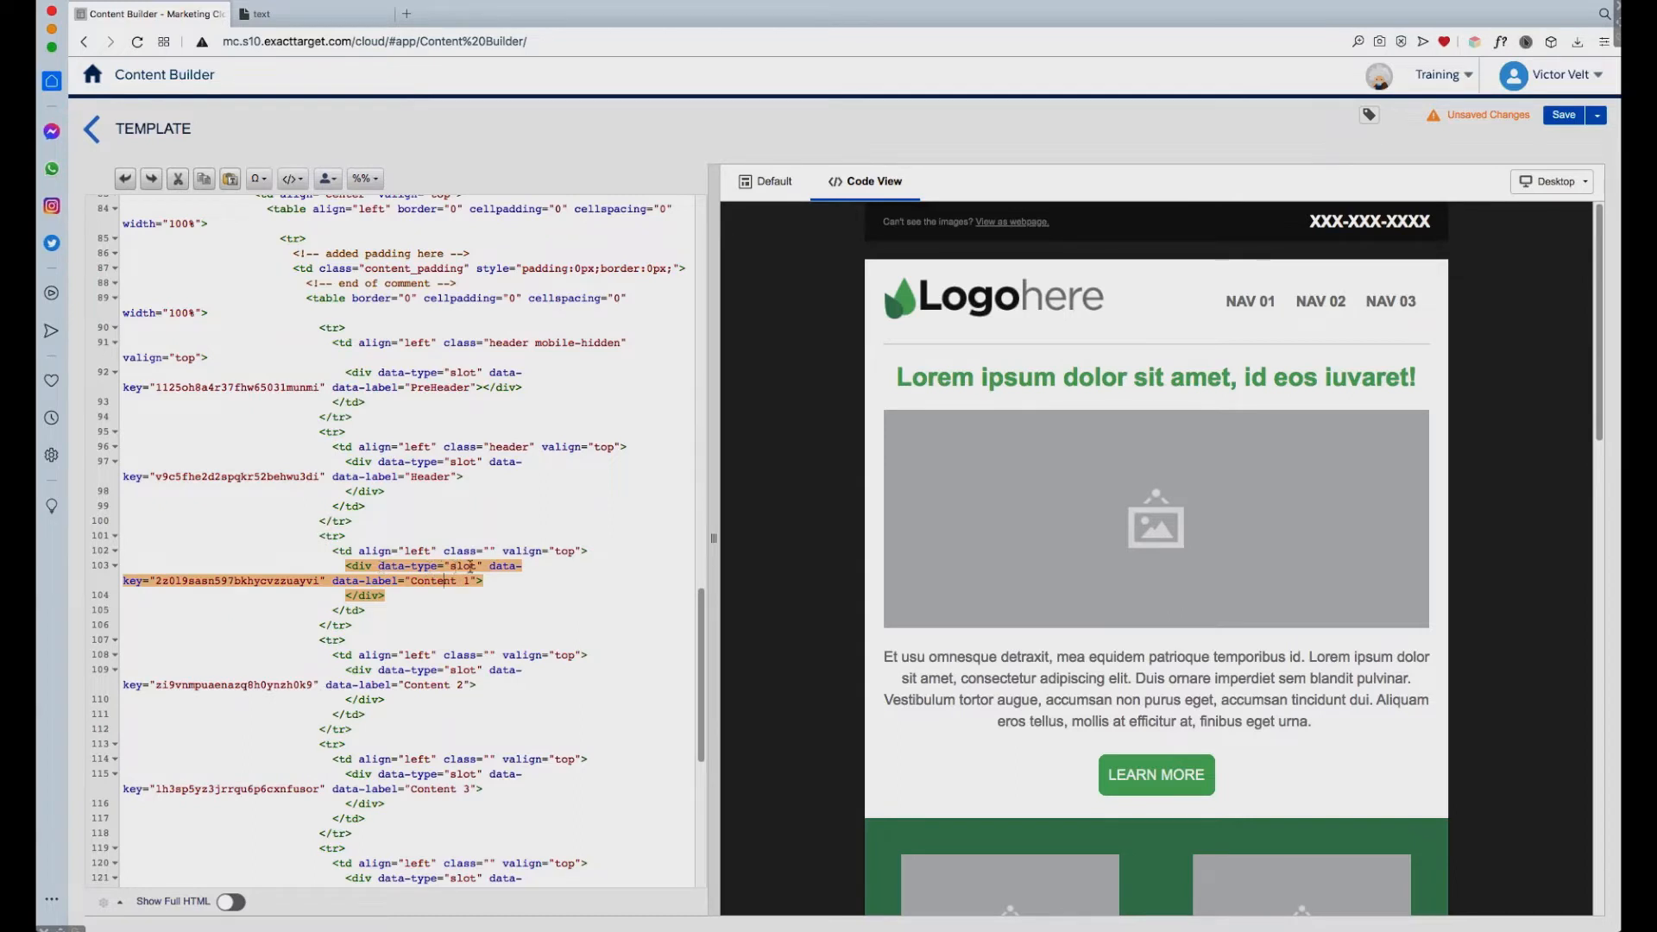
left_click_drag(155, 583, 319, 584)
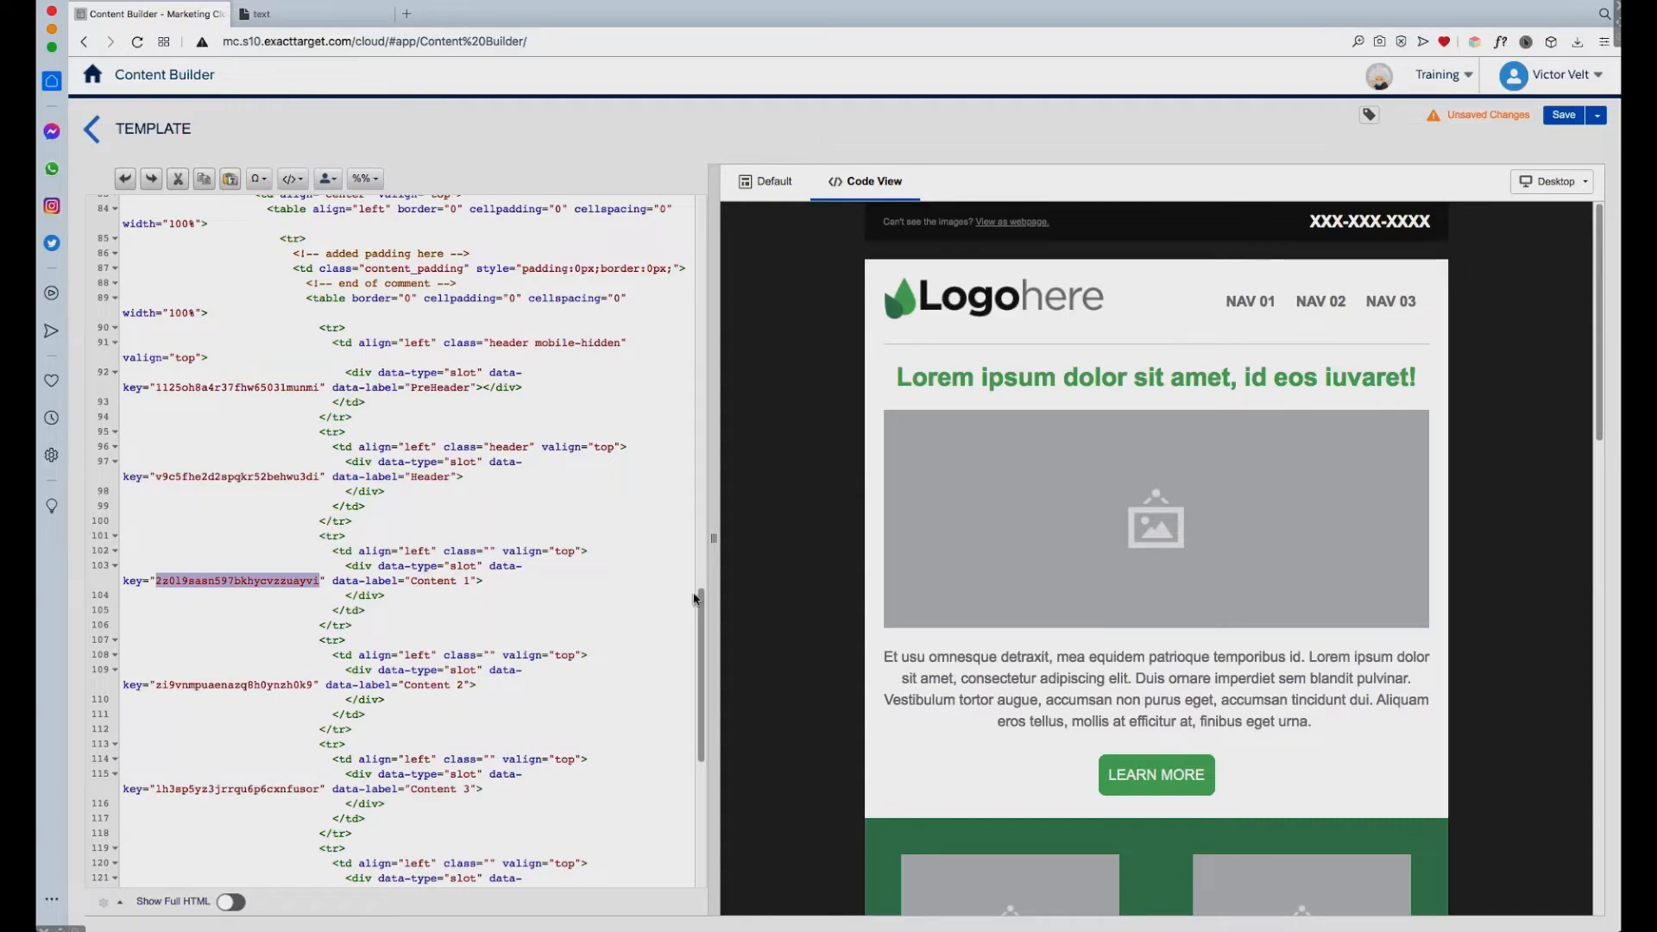
left_click_drag(695, 598, 699, 216)
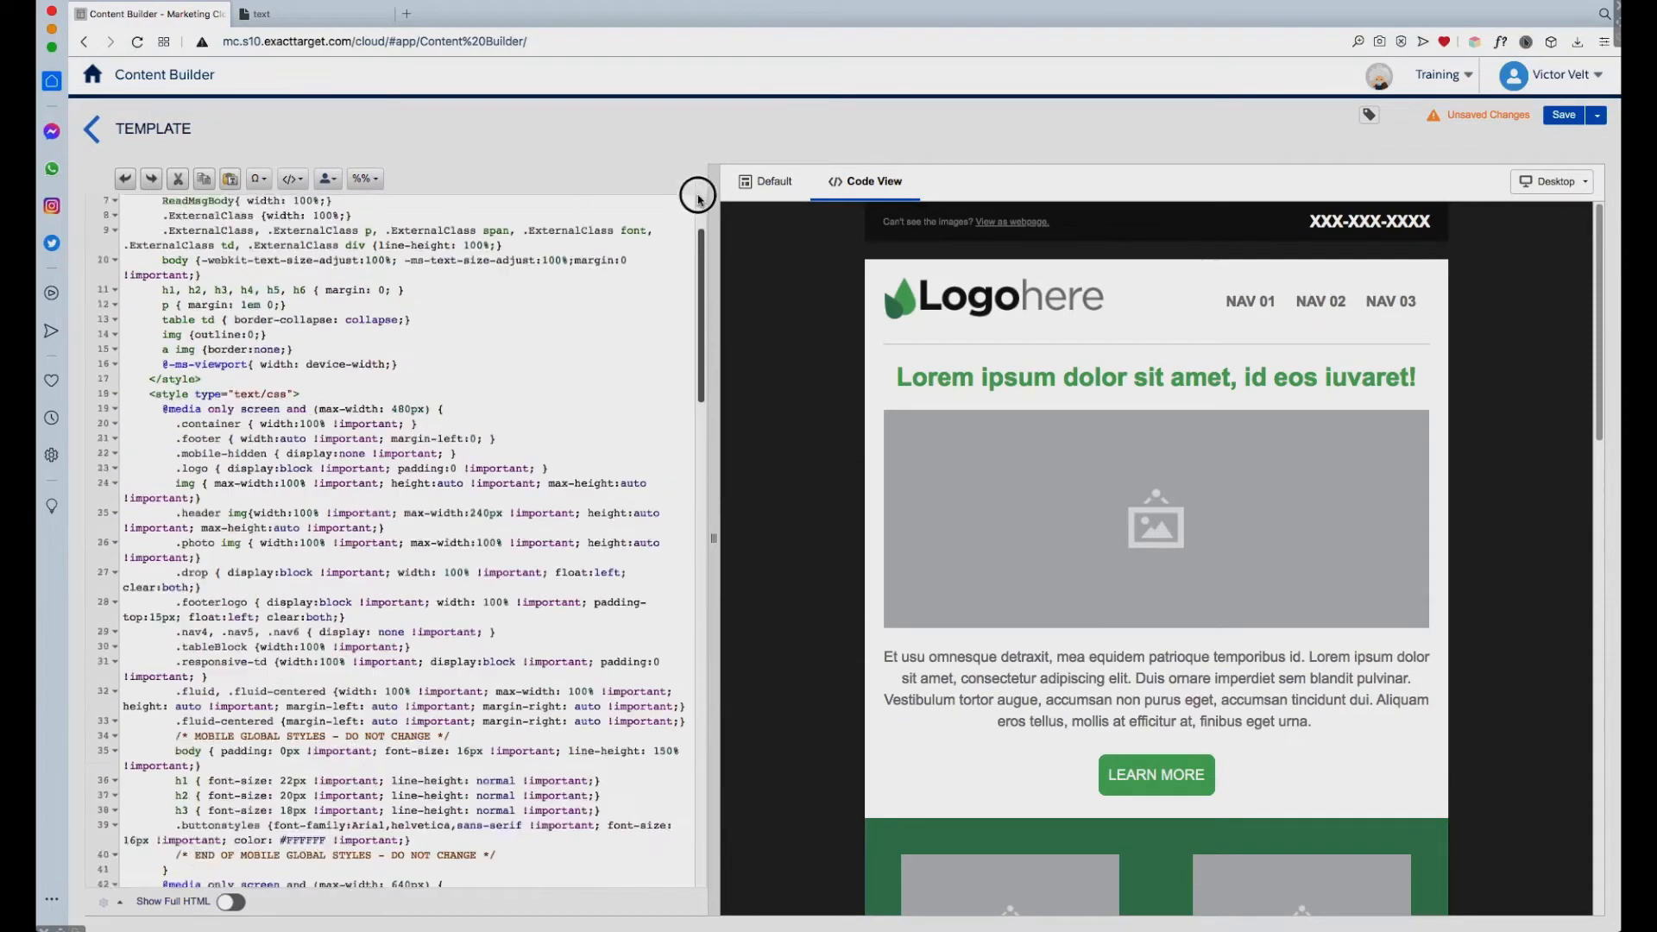
Return to the default view and review the available content files, empty layouts and template style options, ending on the content blocks
left_click(776, 181)
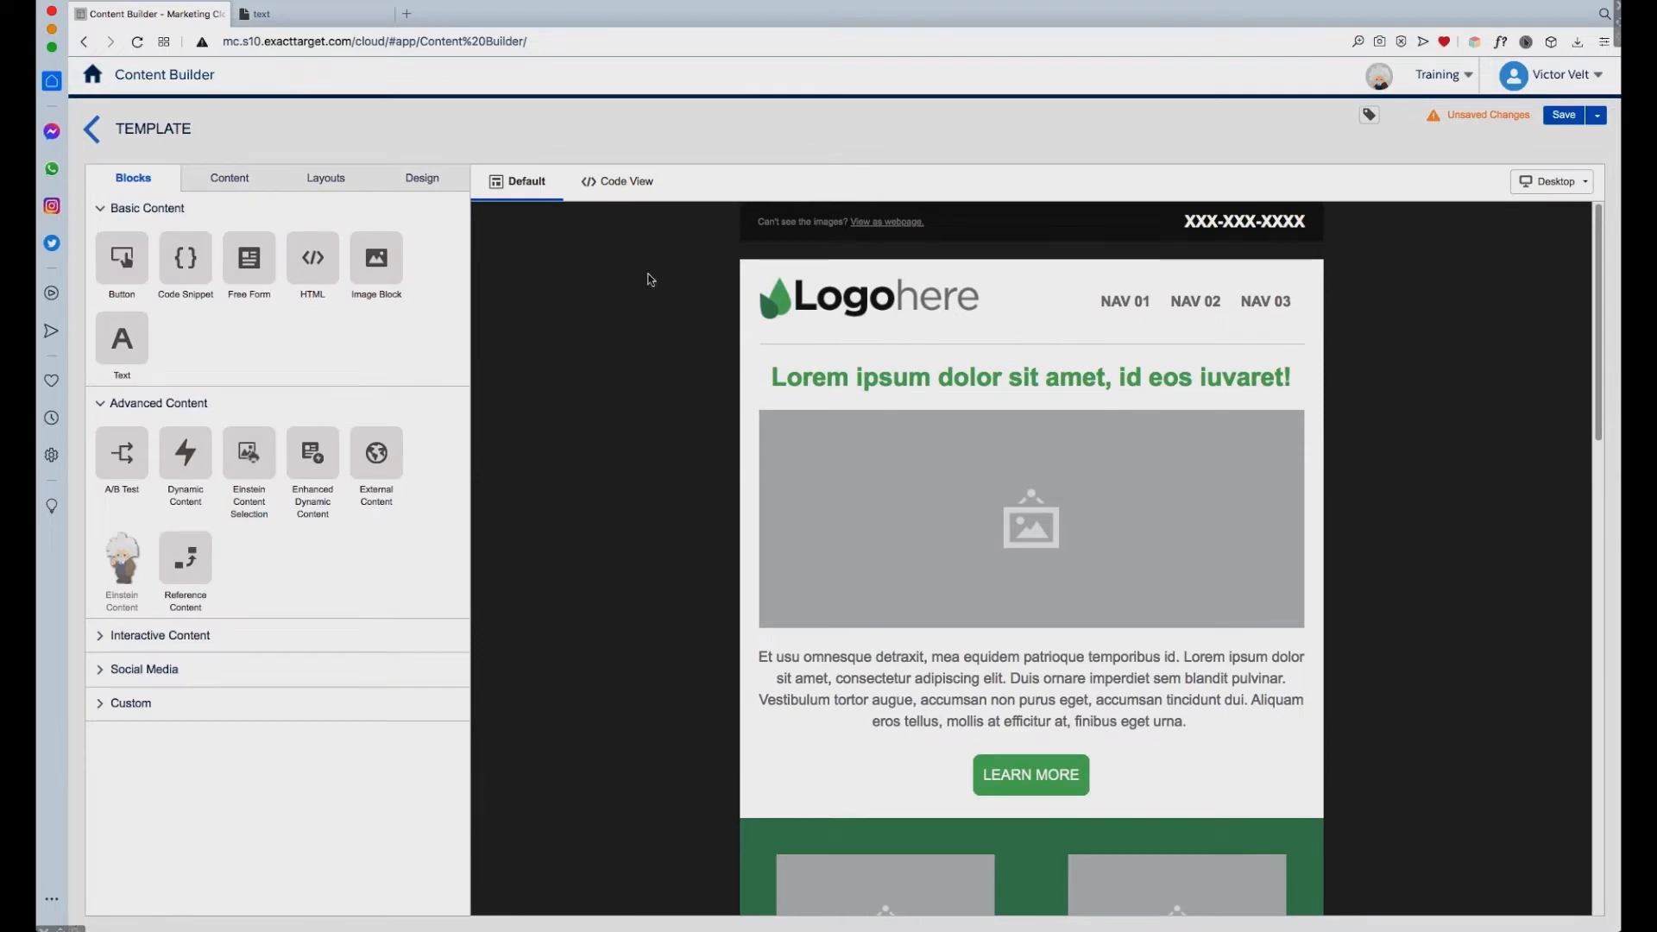
left_click(242, 180)
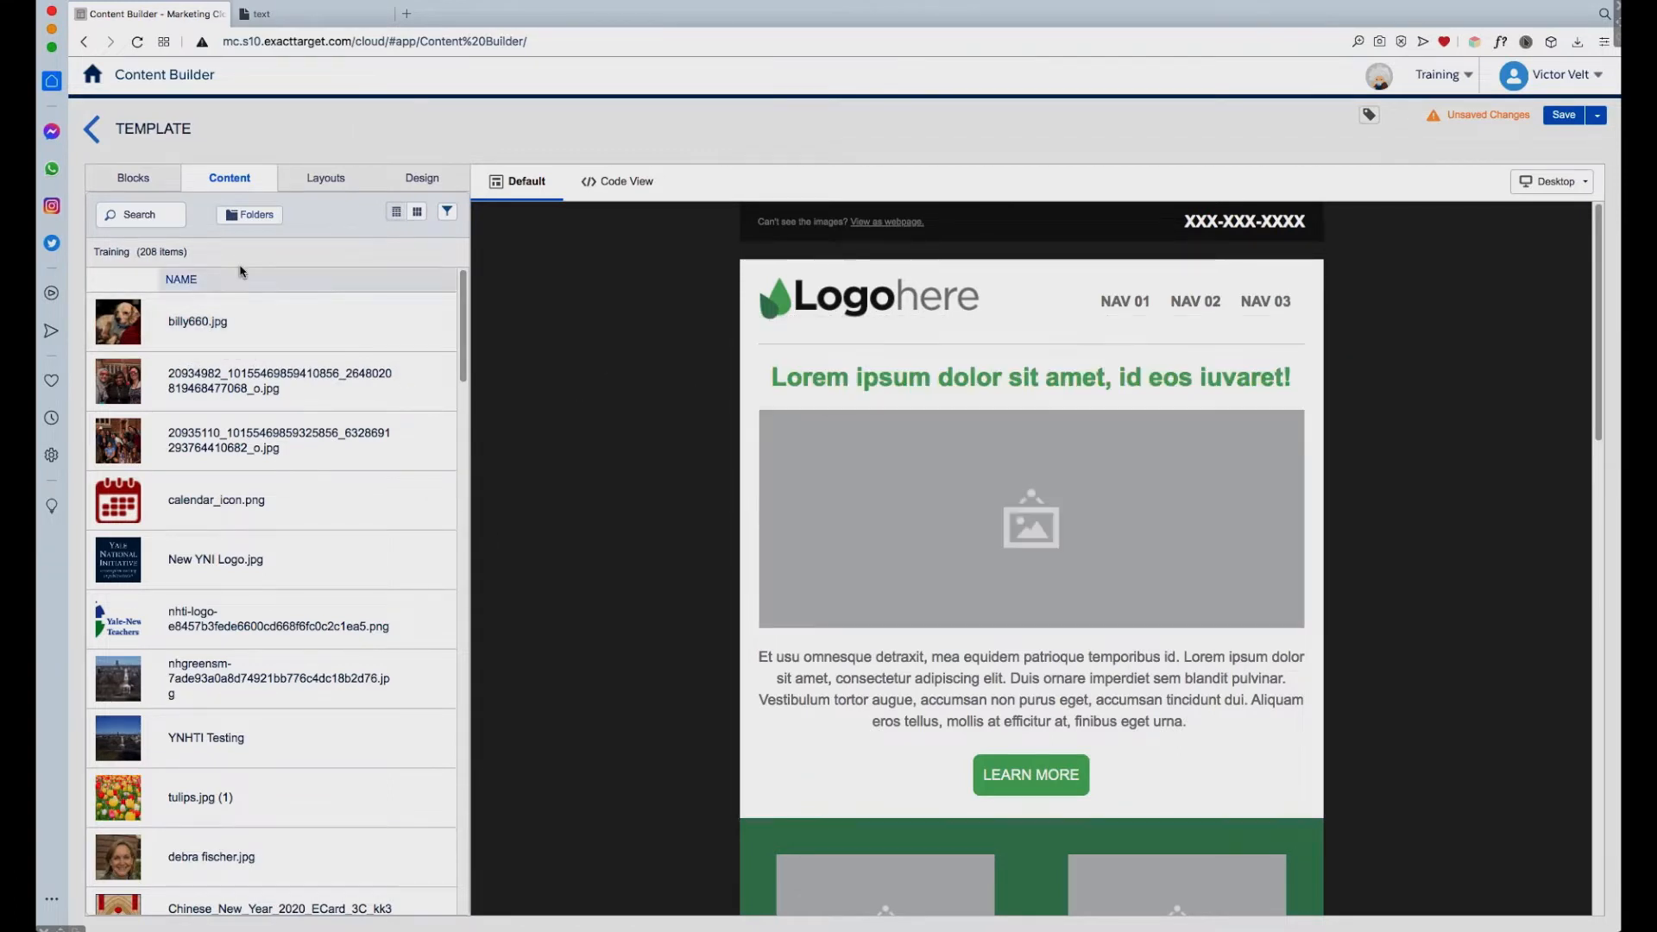
left_click(345, 183)
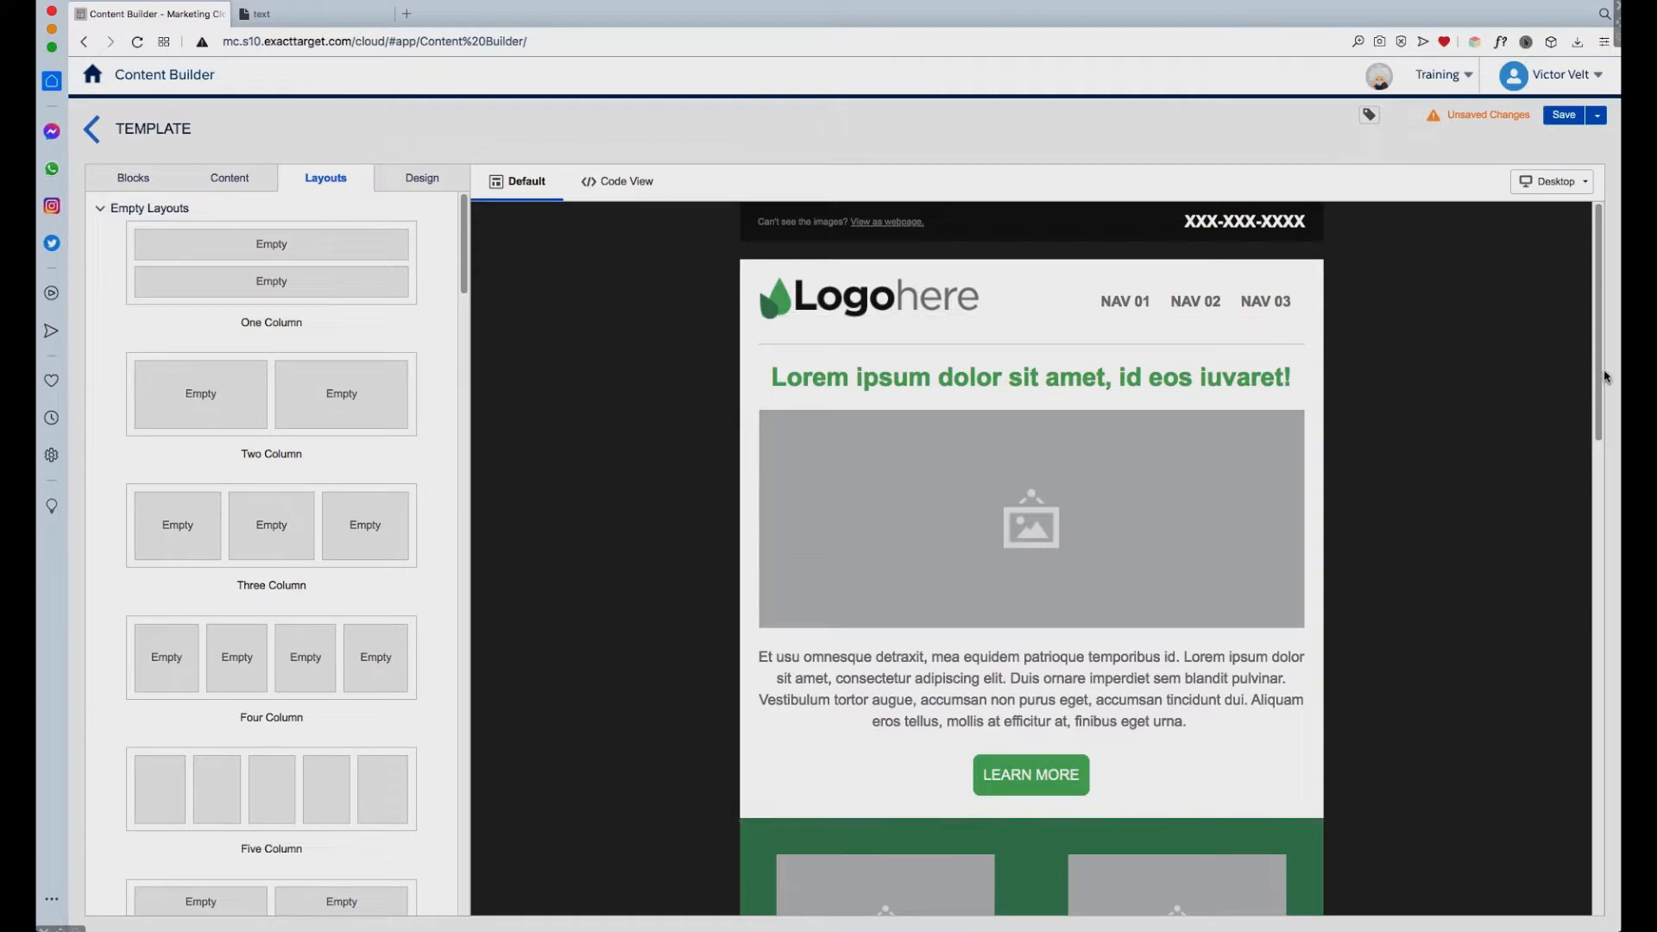
left_click_drag(1598, 377, 1478, 541)
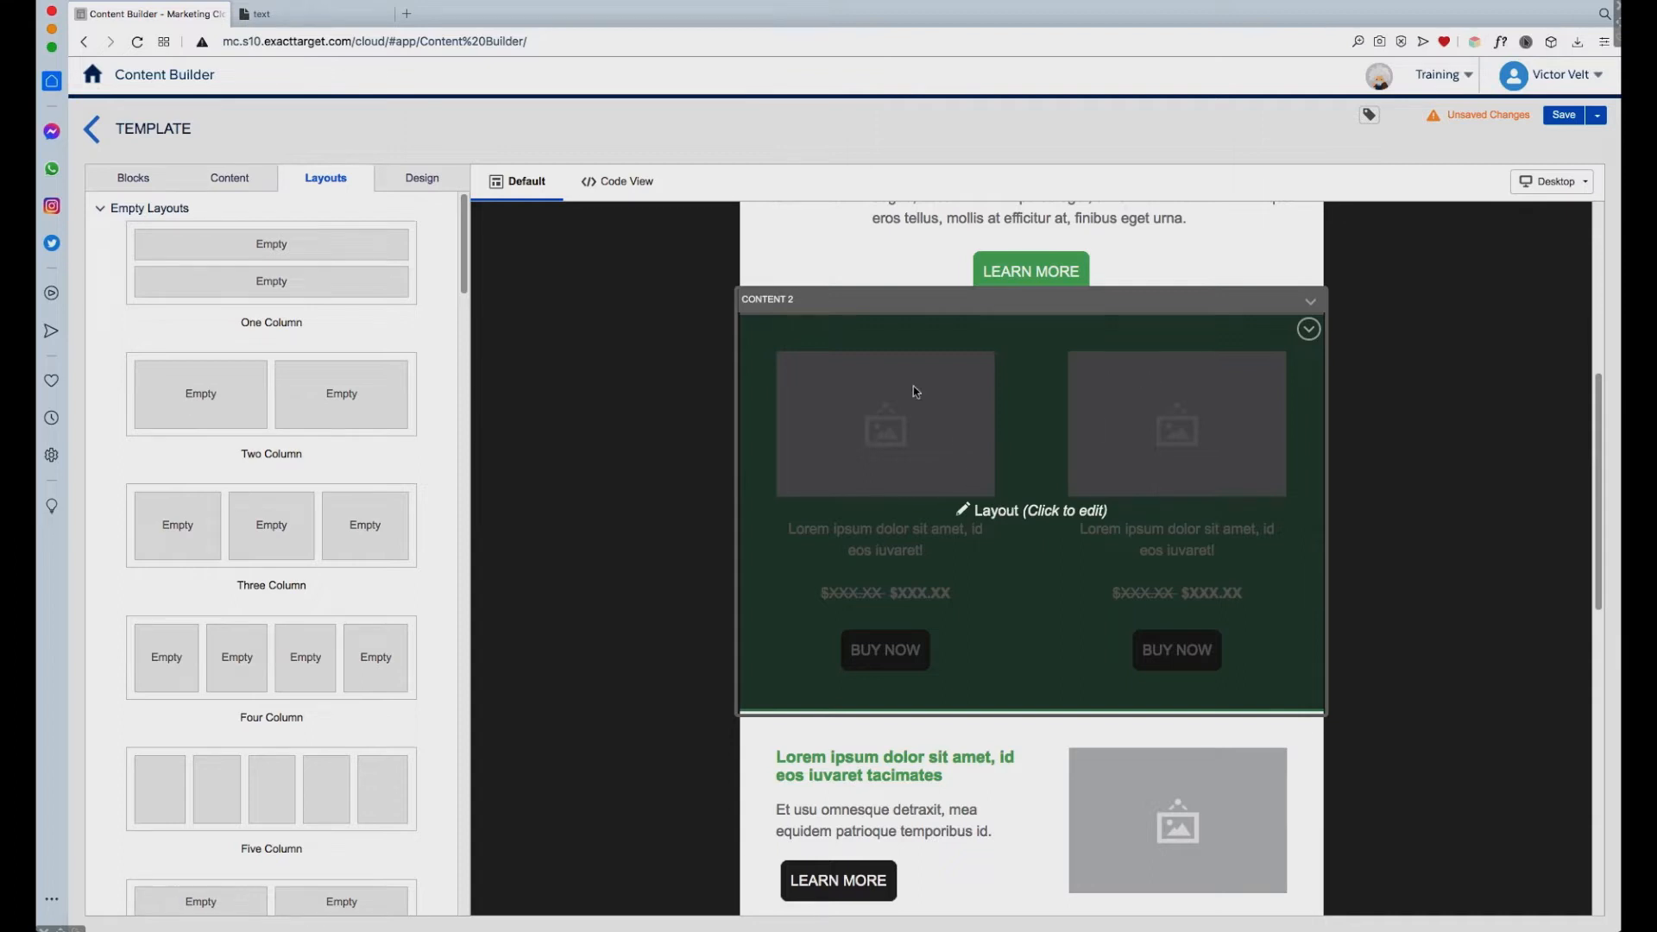
left_click_drag(271, 369, 122, 359)
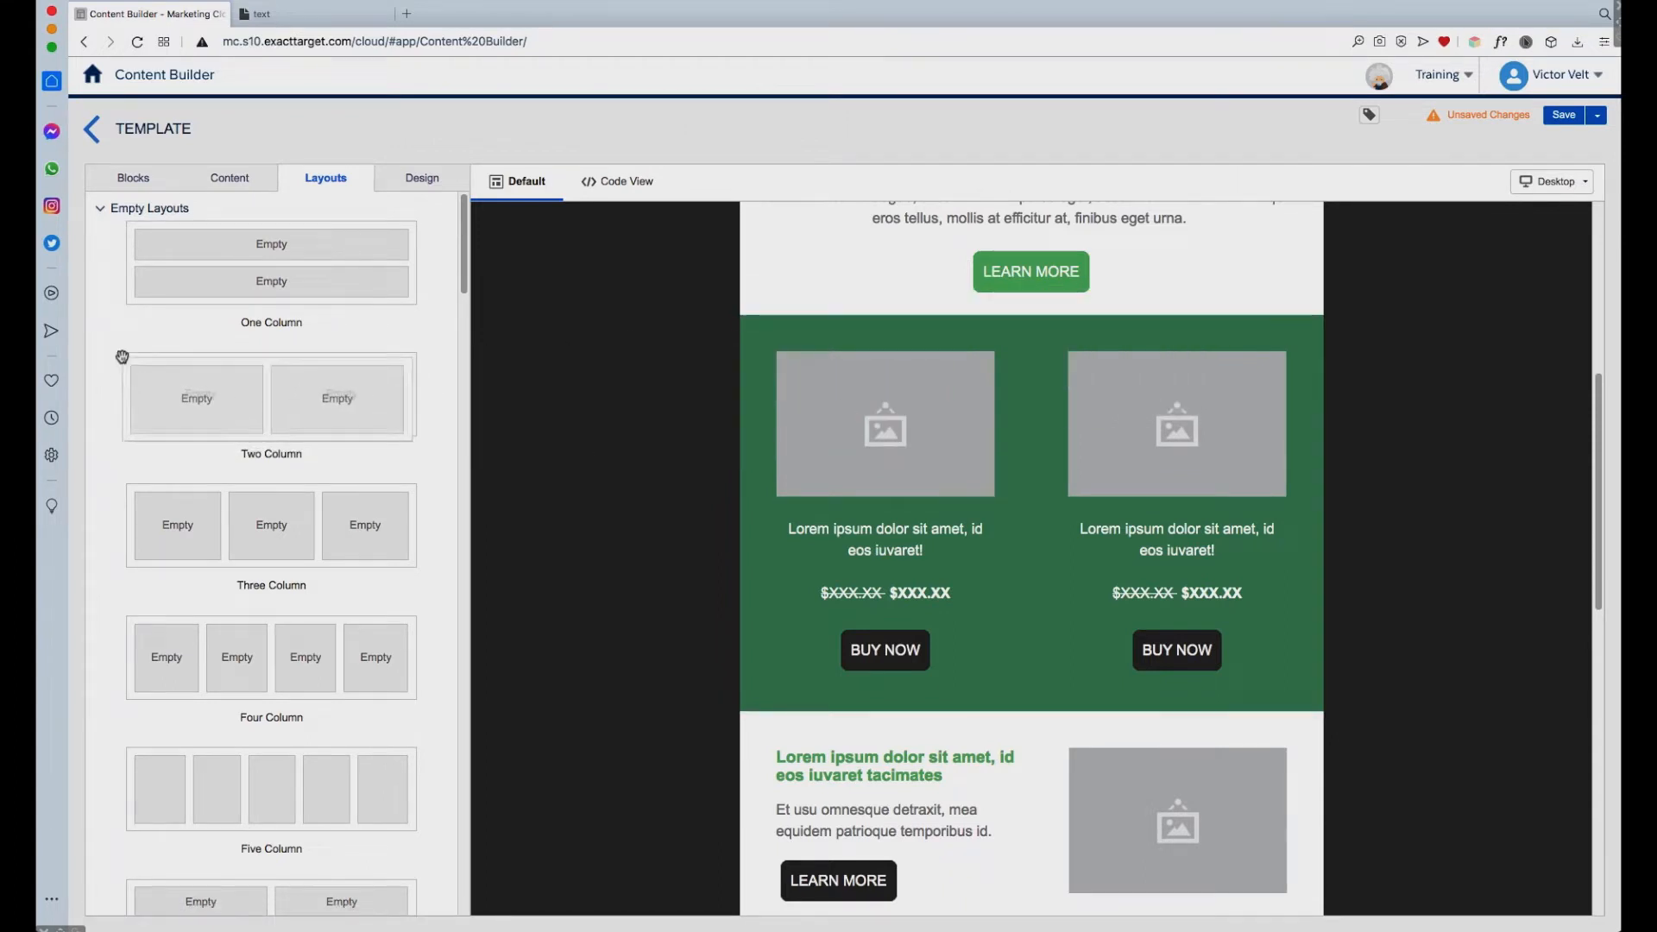
left_click(431, 187)
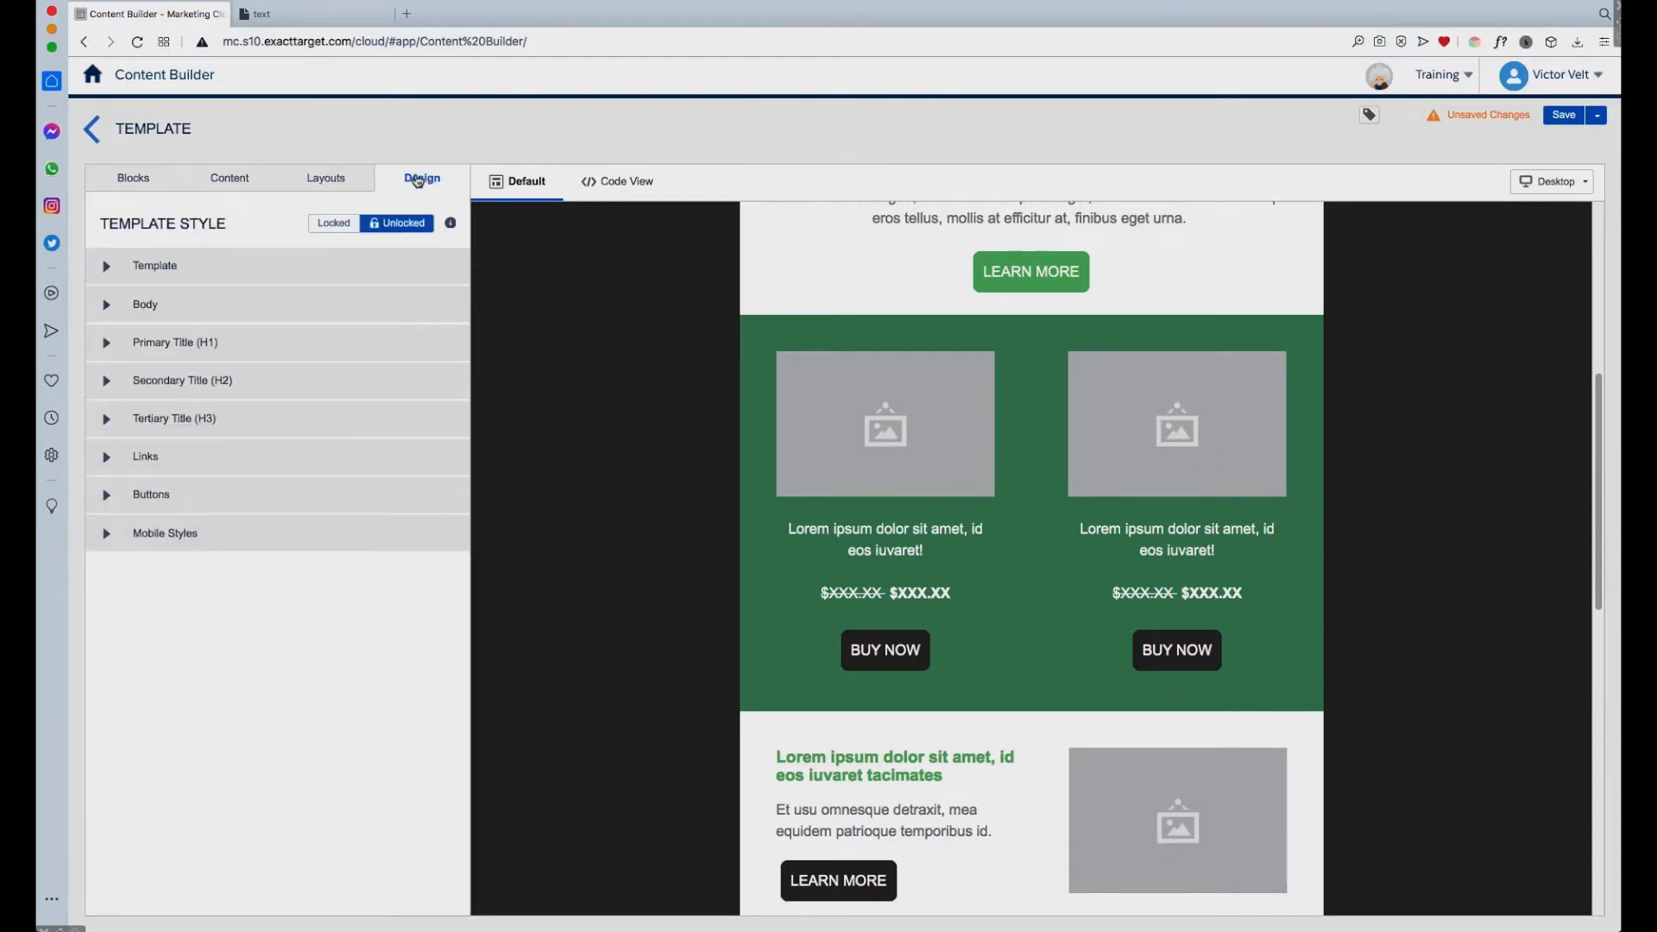
left_click(134, 183)
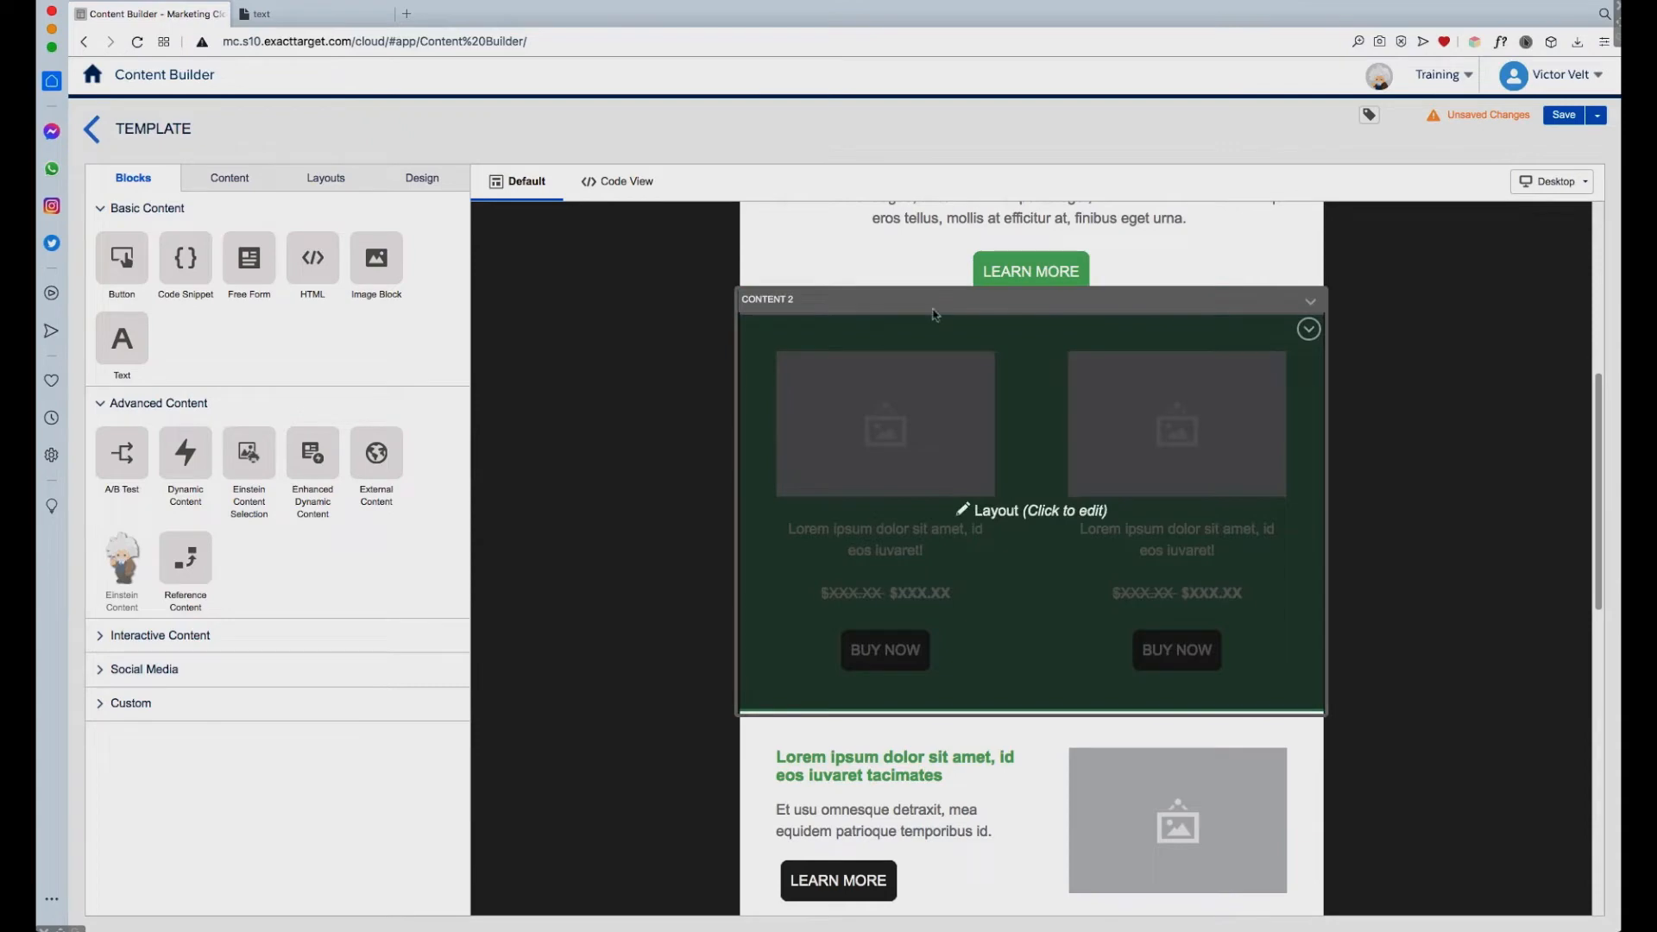
Leave the current template without saving and start a new email template from an existing template in the Template Demos folder
left_click(92, 130)
left_click(867, 288)
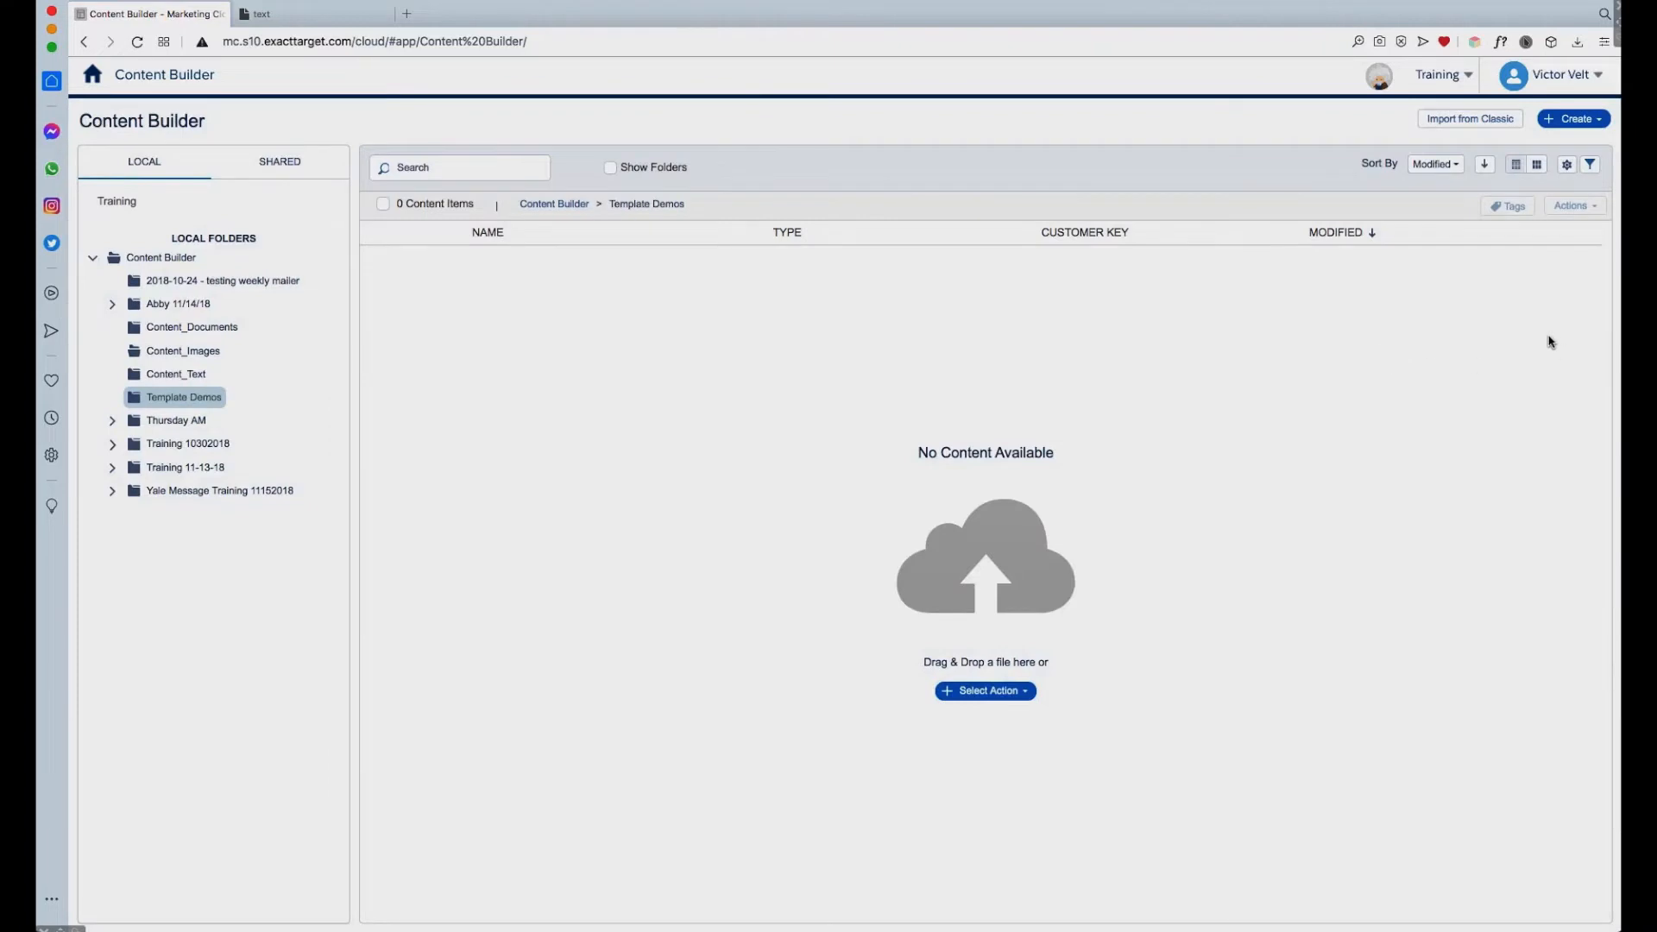
left_click(1599, 122)
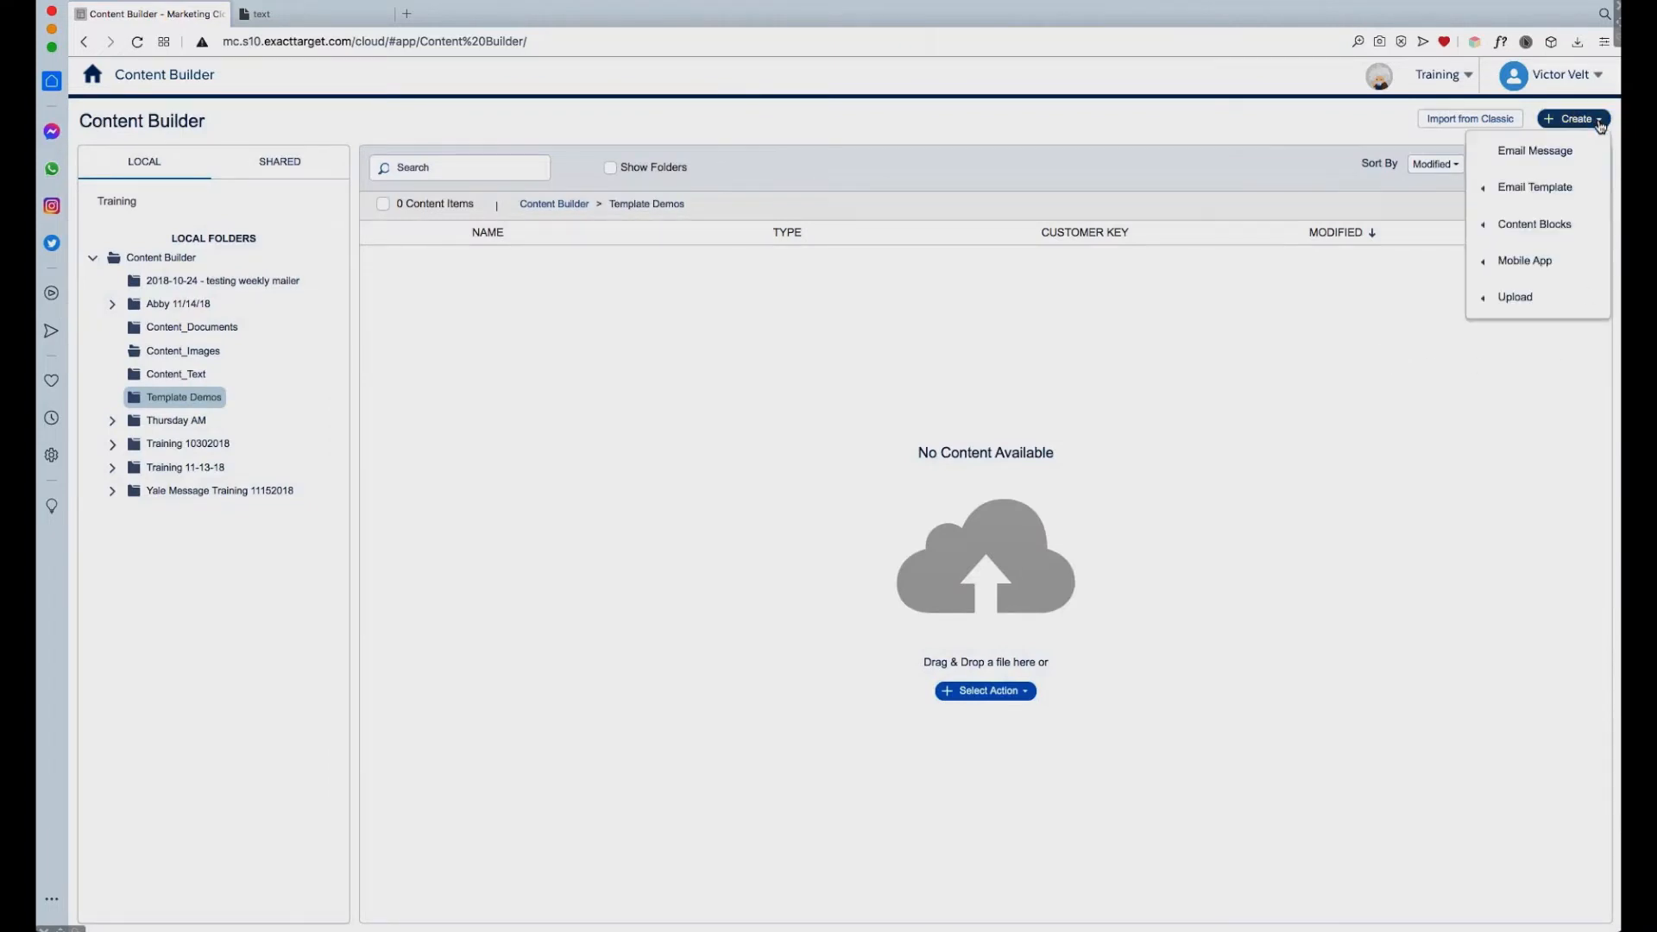
mouse_move(1530, 194)
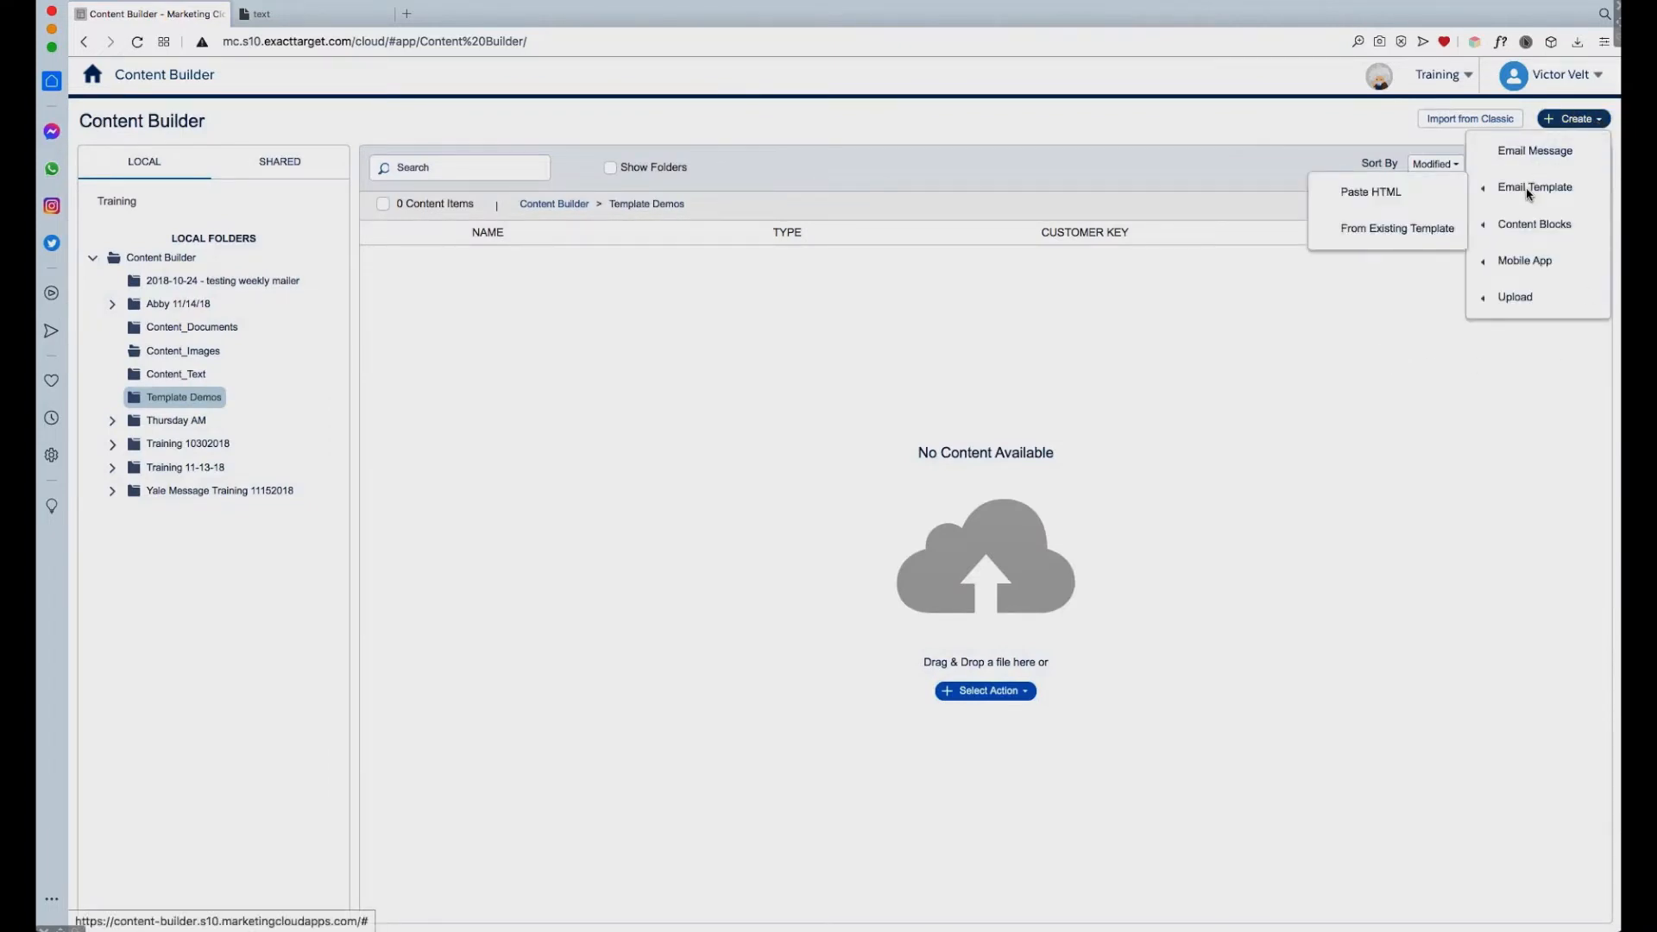
left_click(1395, 235)
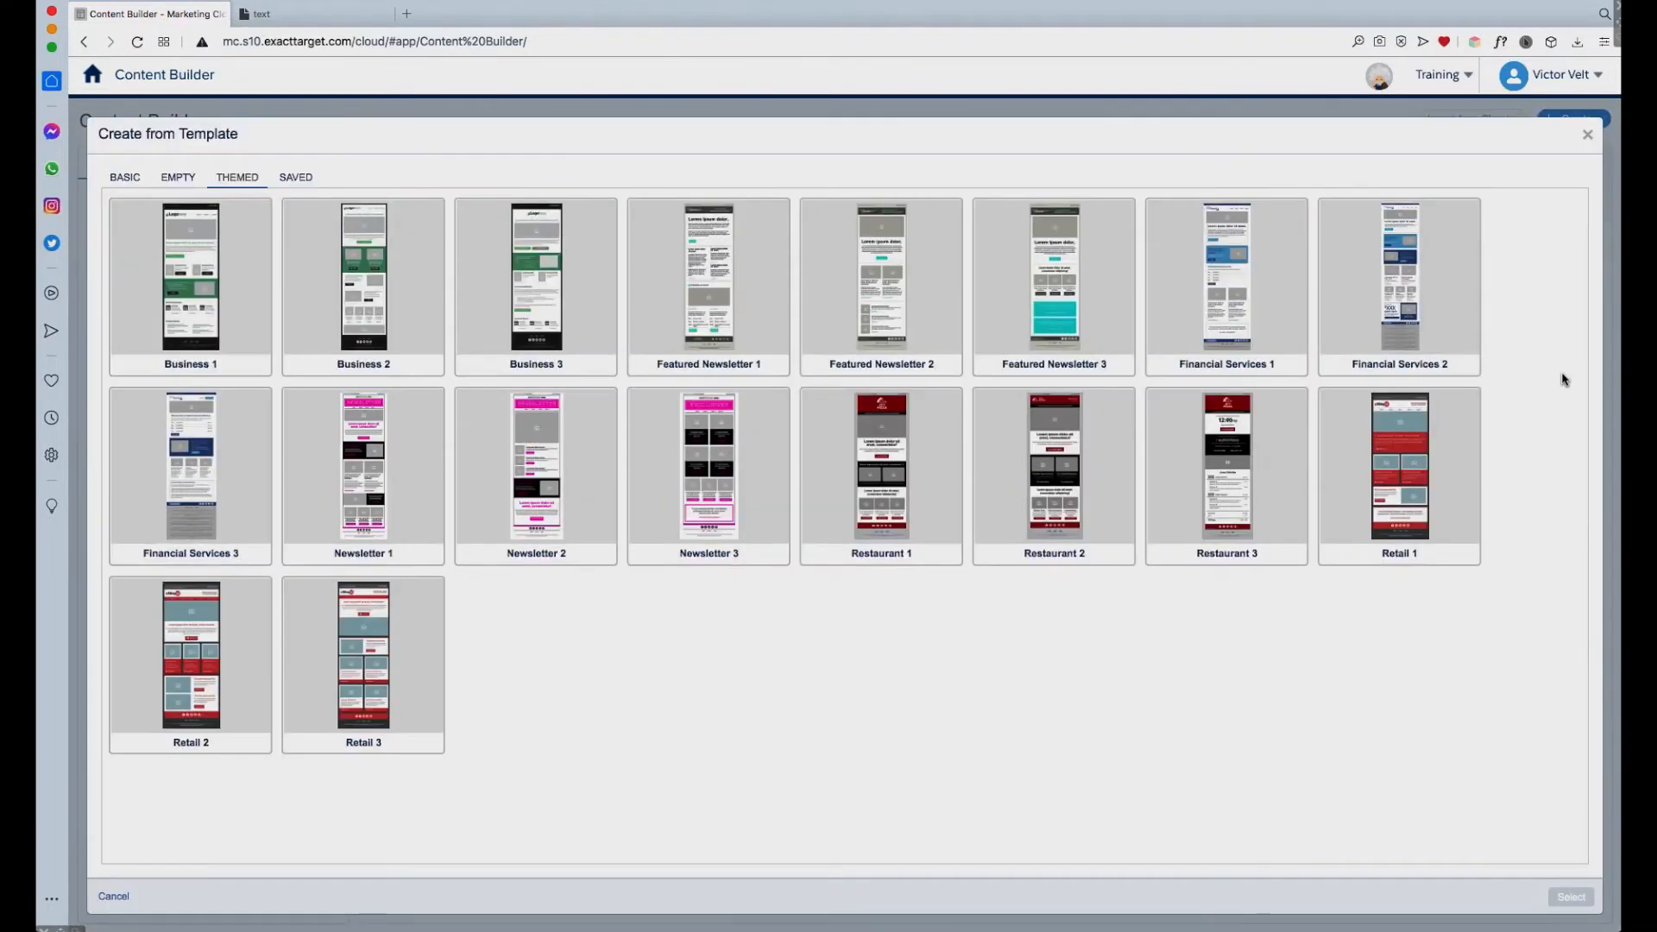
Check the saved templates, and create the new template from the empty Blank Page design
left_click(301, 185)
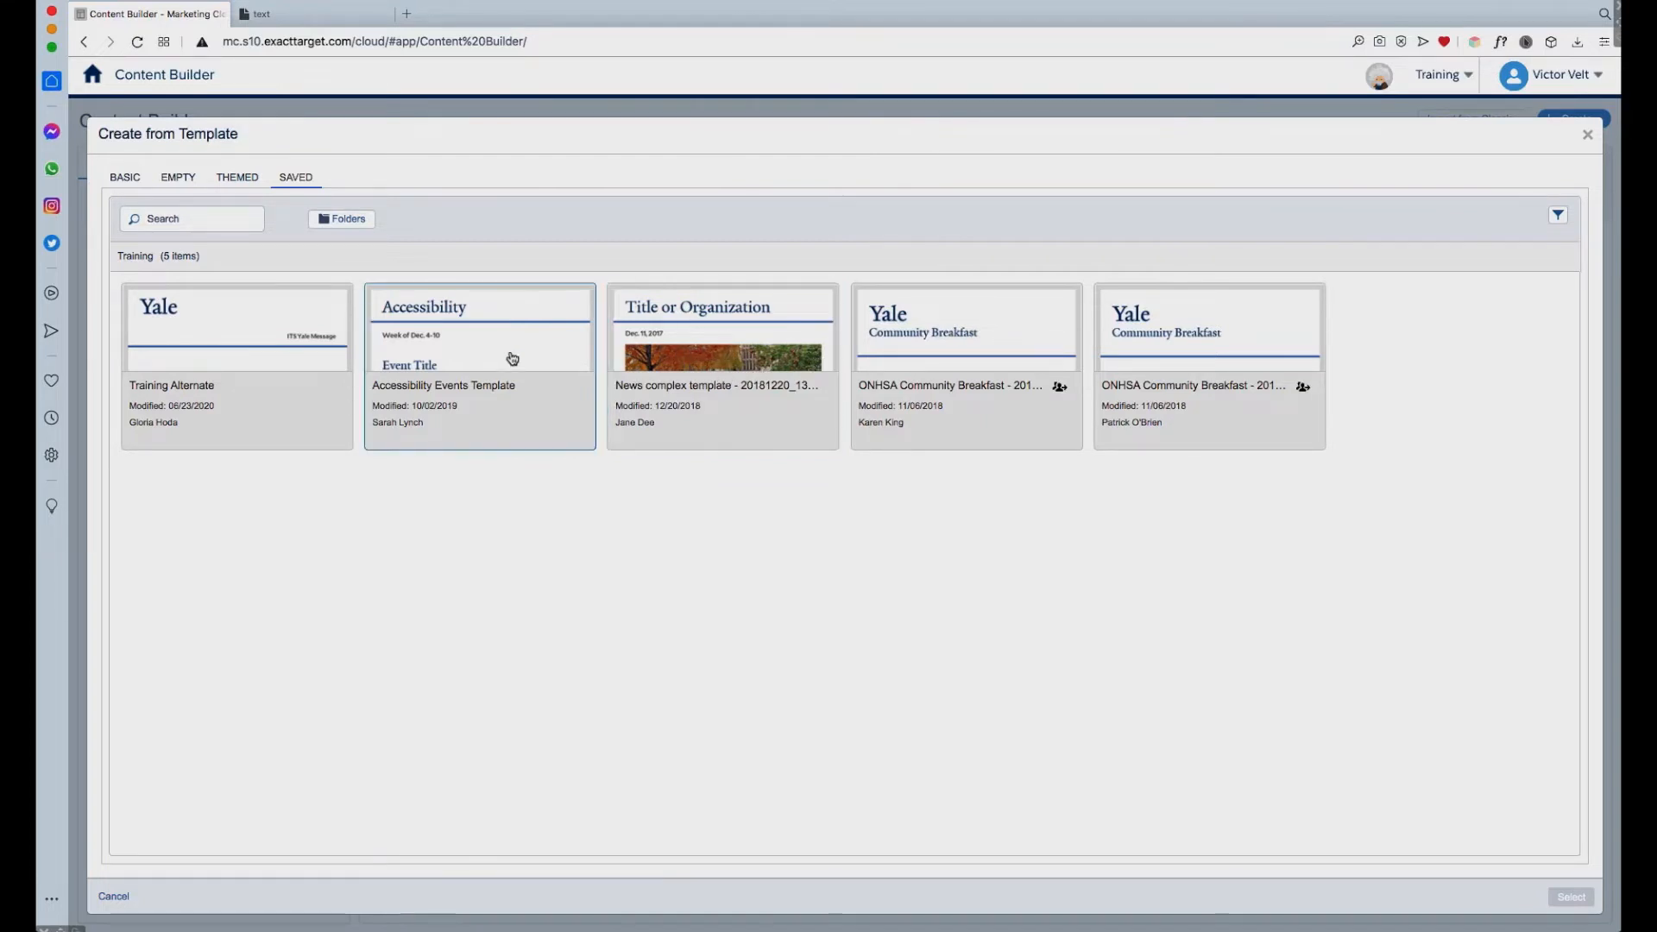
left_click(179, 178)
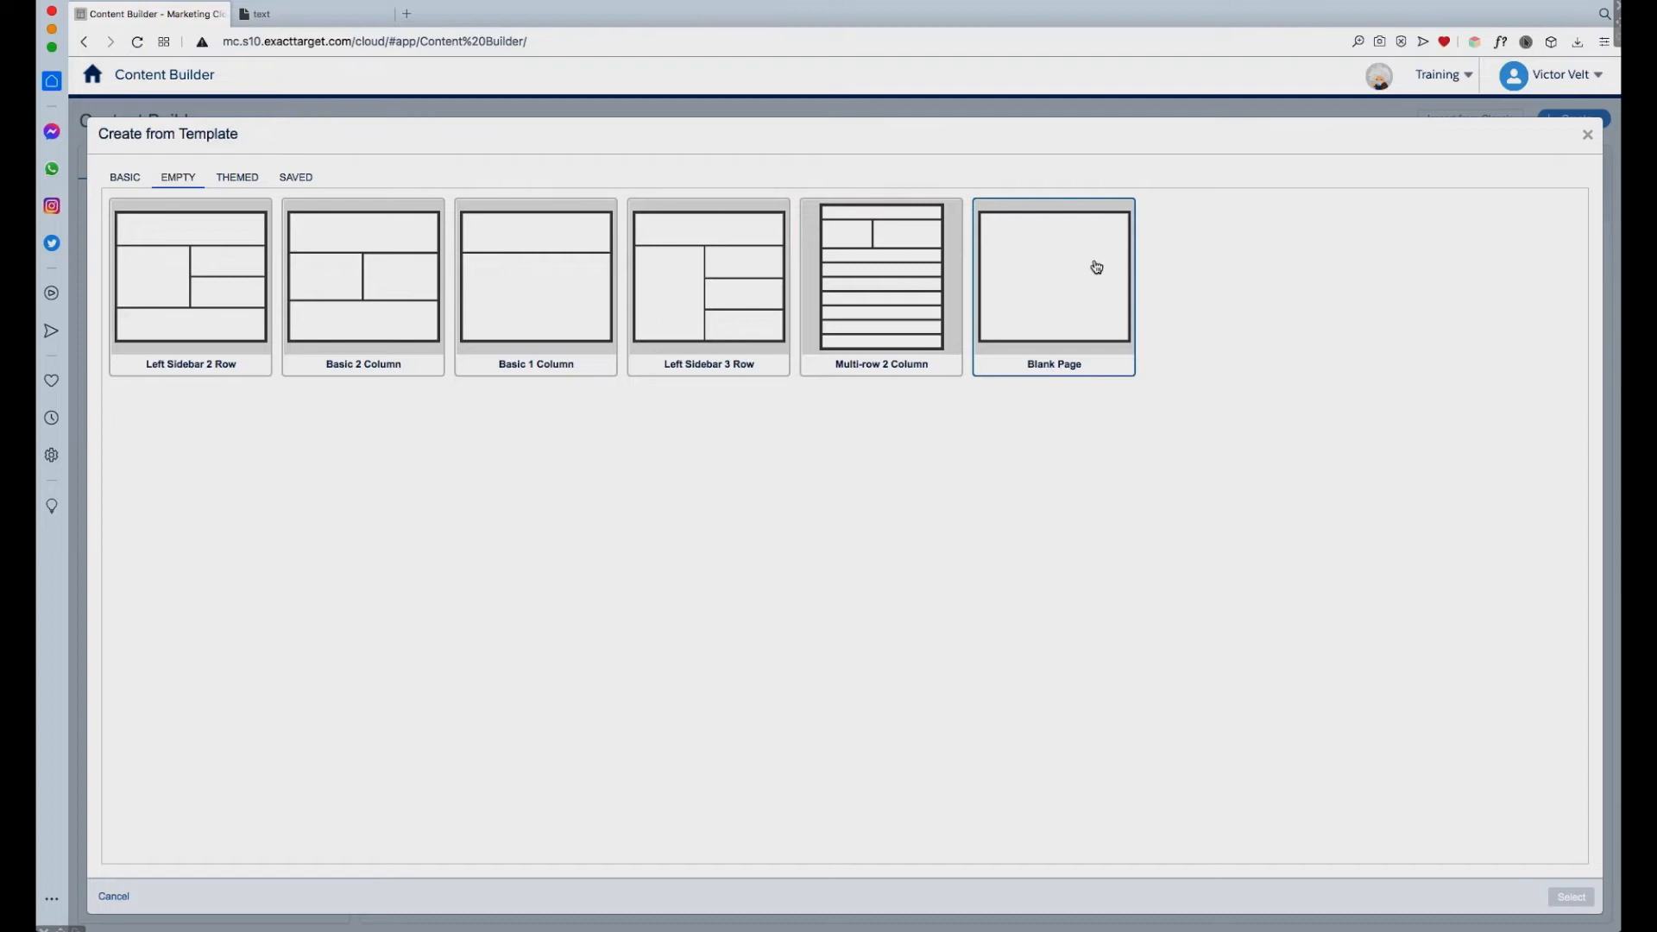
left_click(1059, 293)
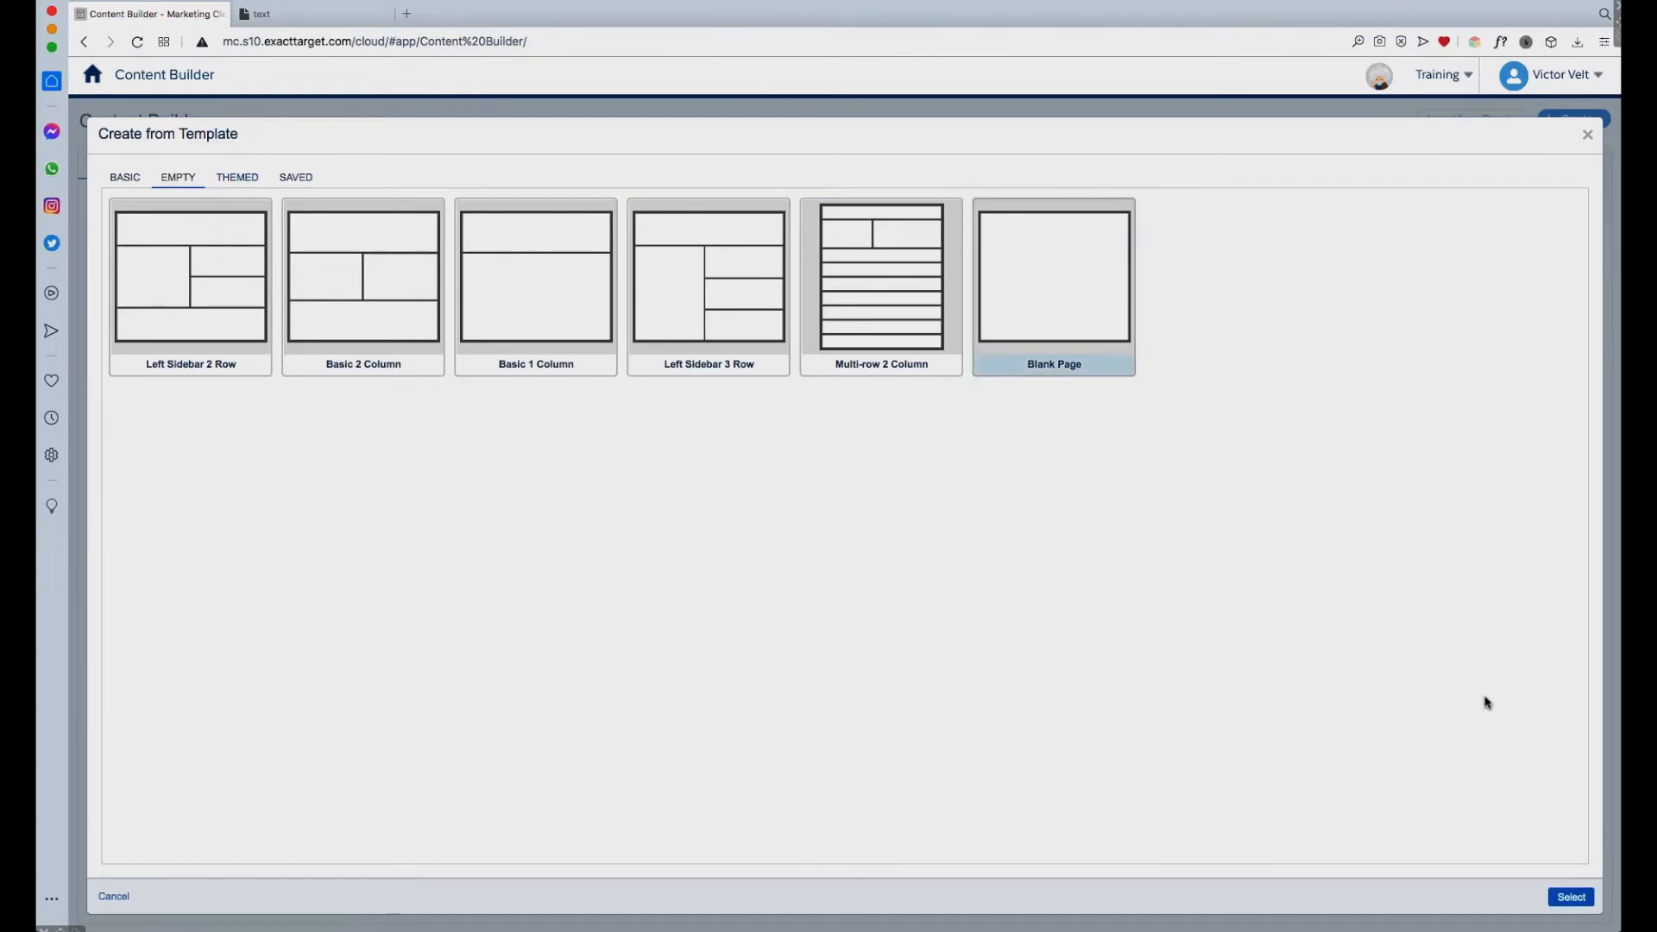
left_click(1573, 897)
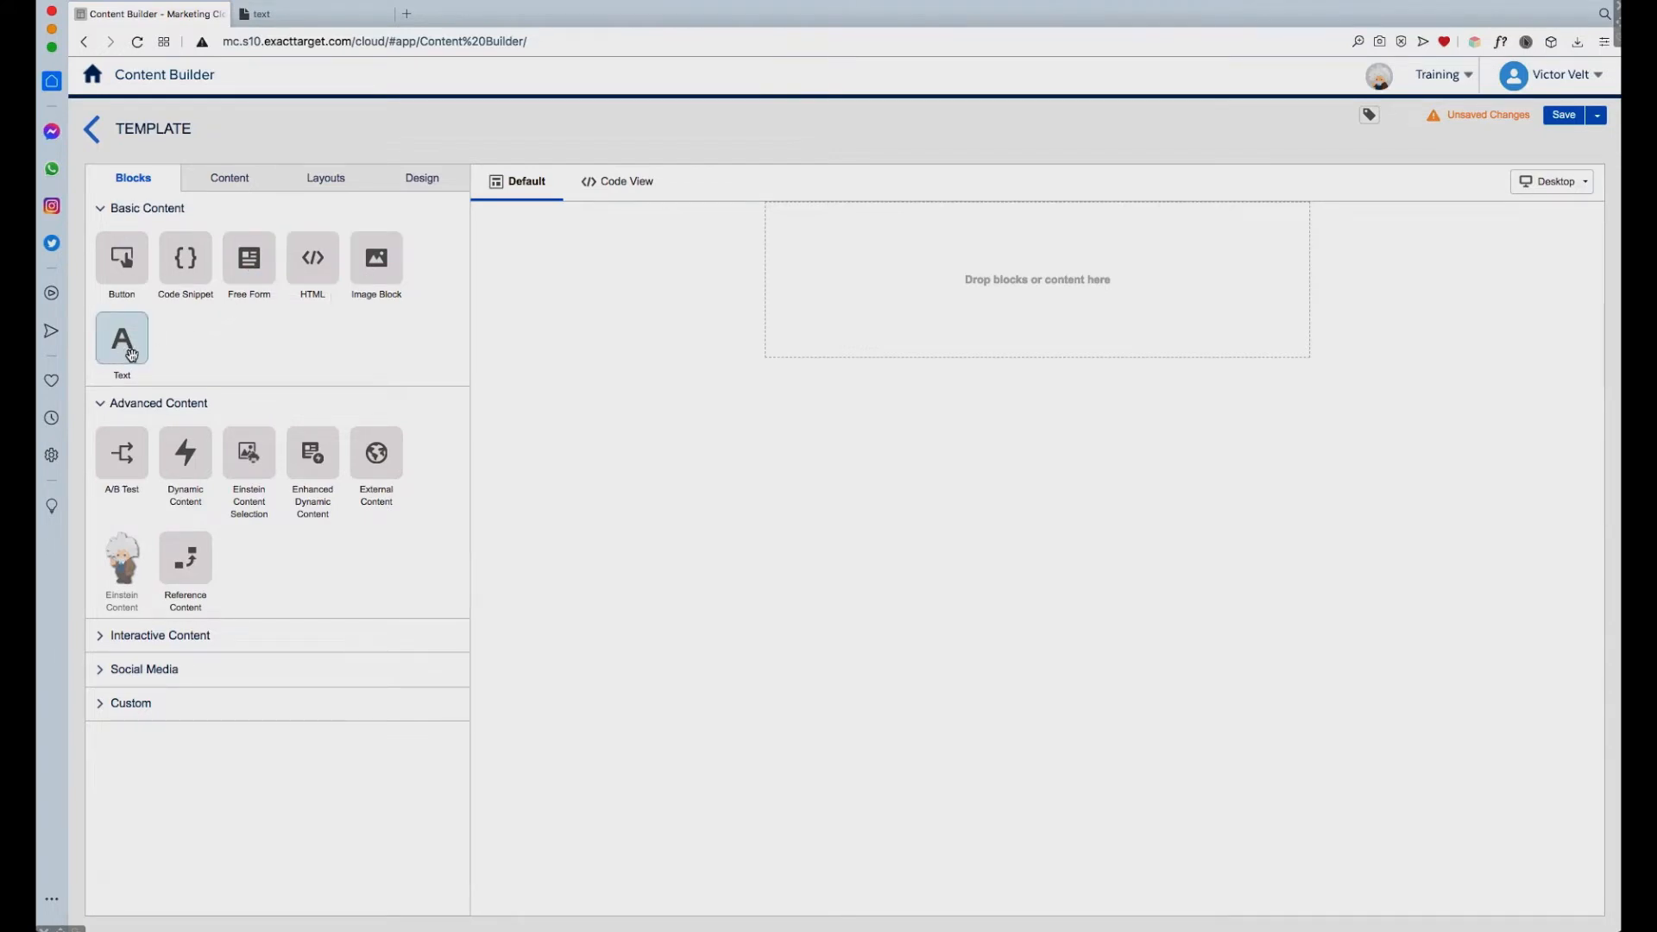
Look through the content files and empty layouts available for the blank template, and return to the content blocks
left_click(230, 180)
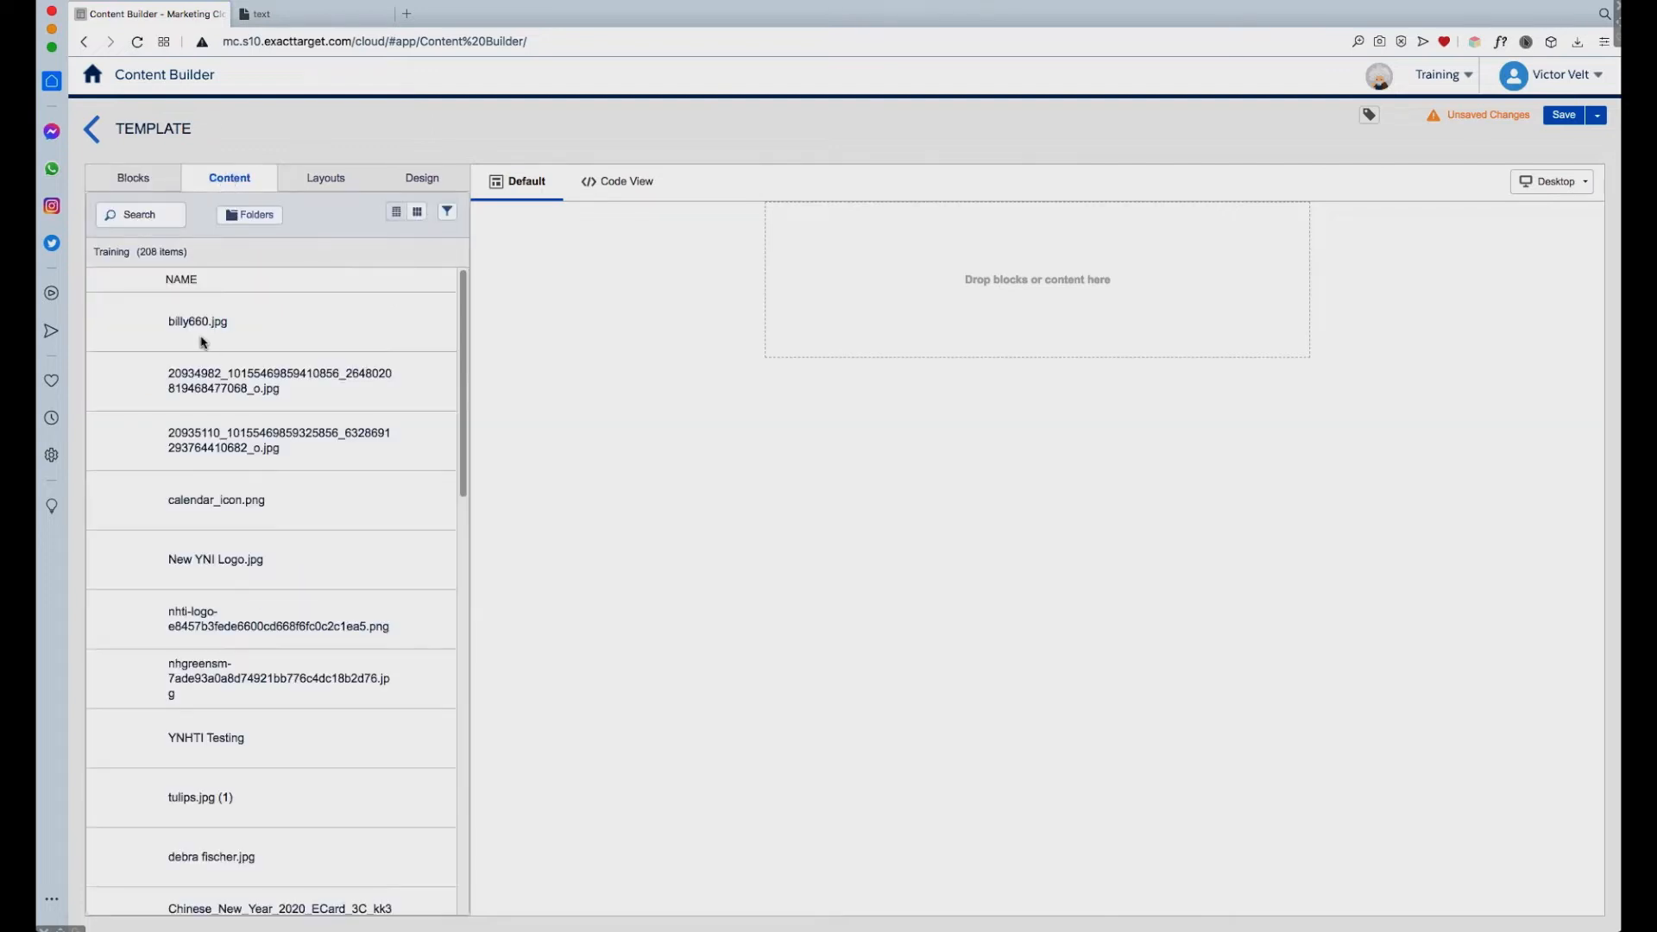
left_click(327, 181)
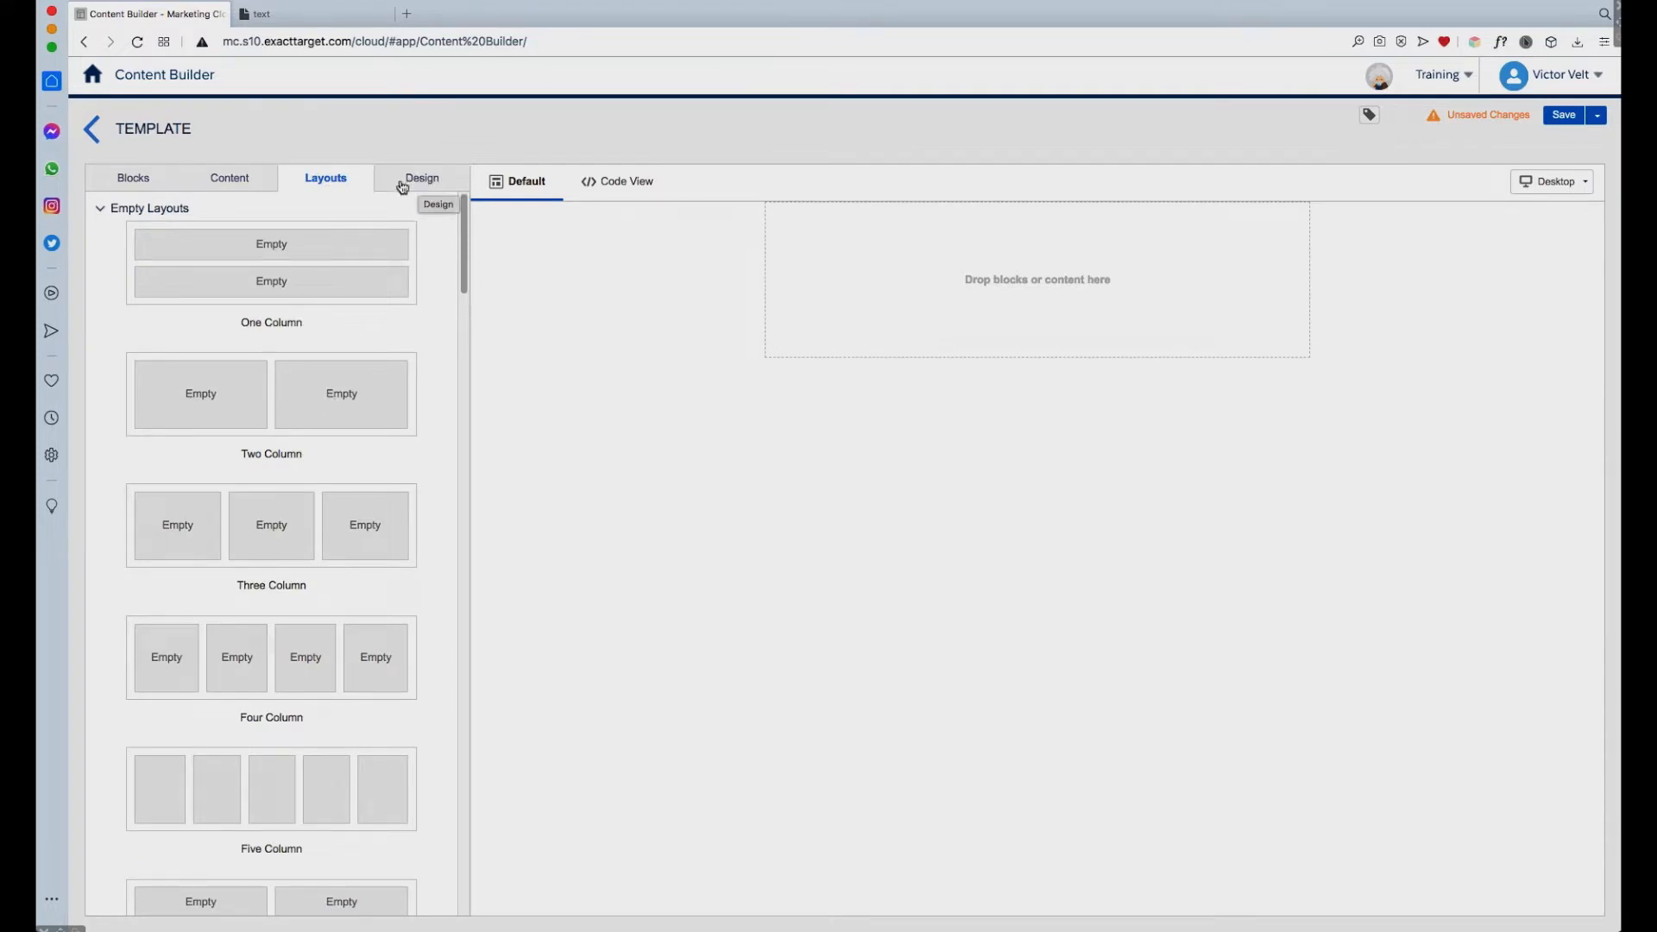
left_click(129, 183)
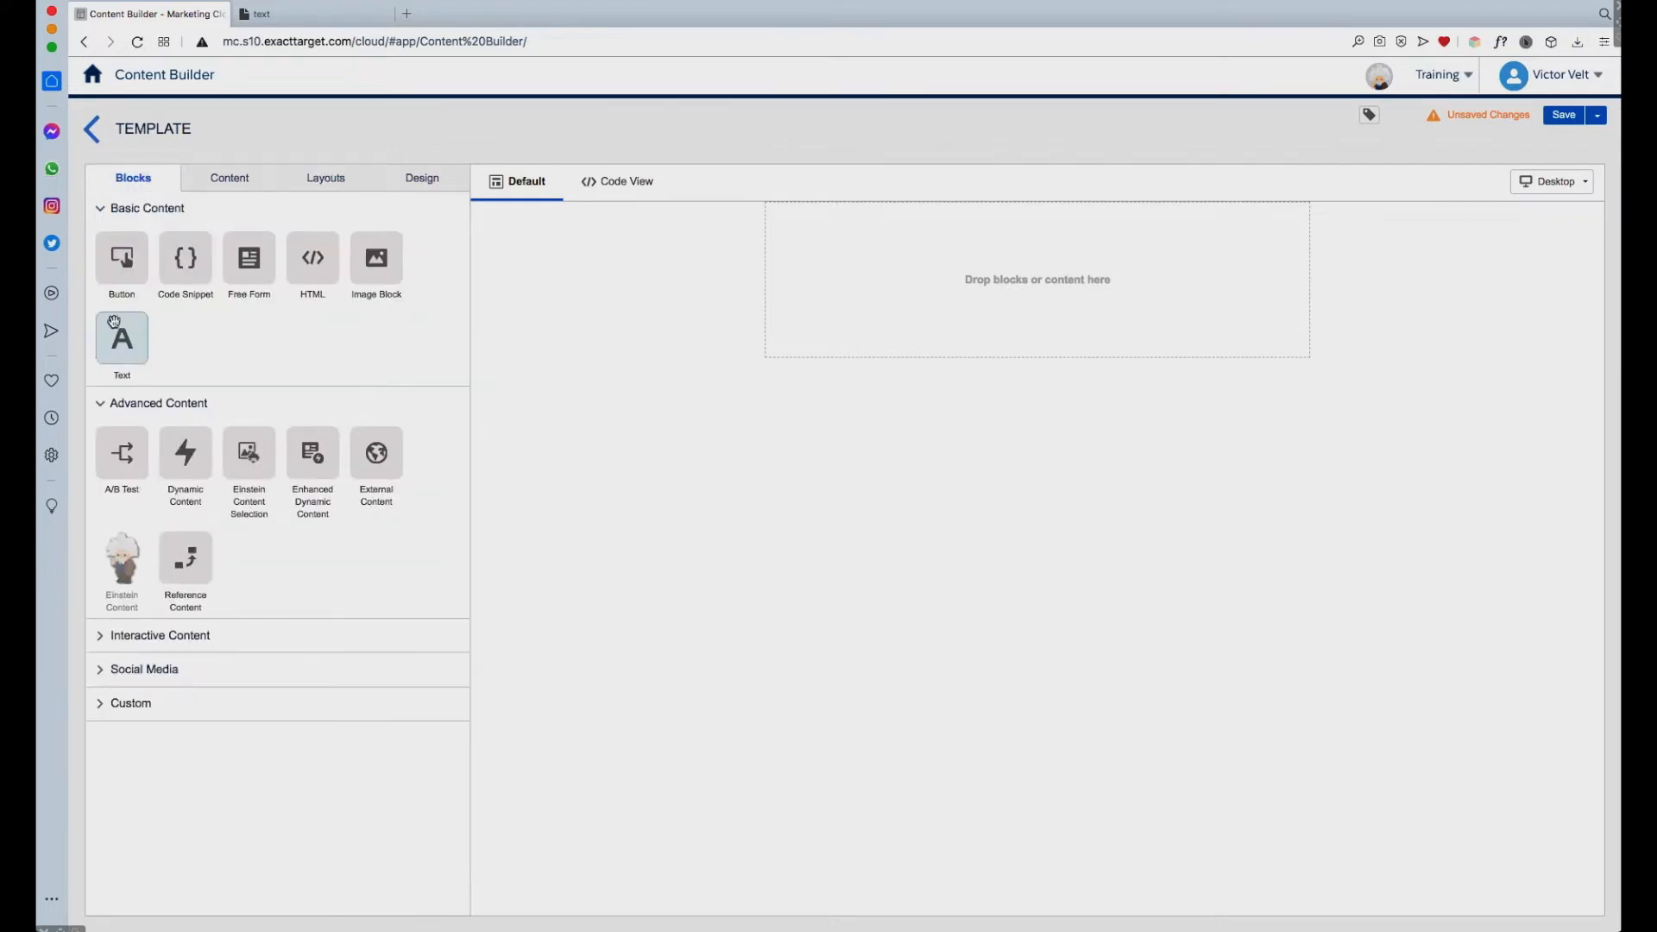
Add a Text block to the empty content area and enter lsakdfjlkj, asdlfkjlksf, lasdkfjlksjd and laskdjflkjsdfa as lines separated by blank lines
left_click_drag(128, 349, 892, 288)
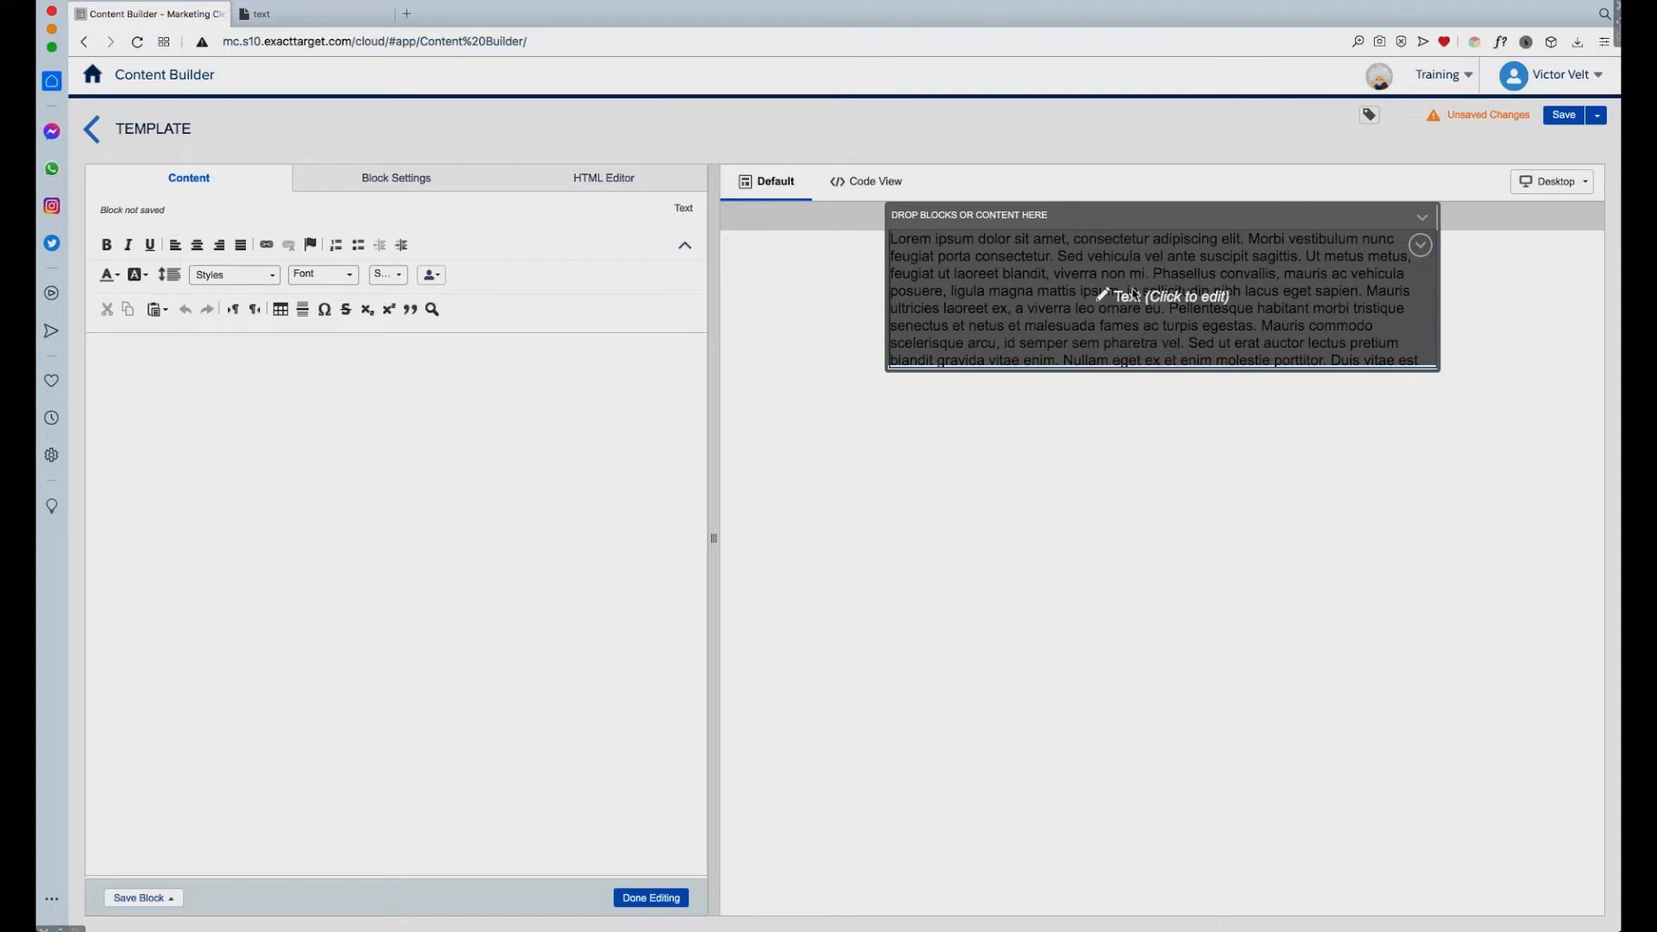
left_click(303, 378)
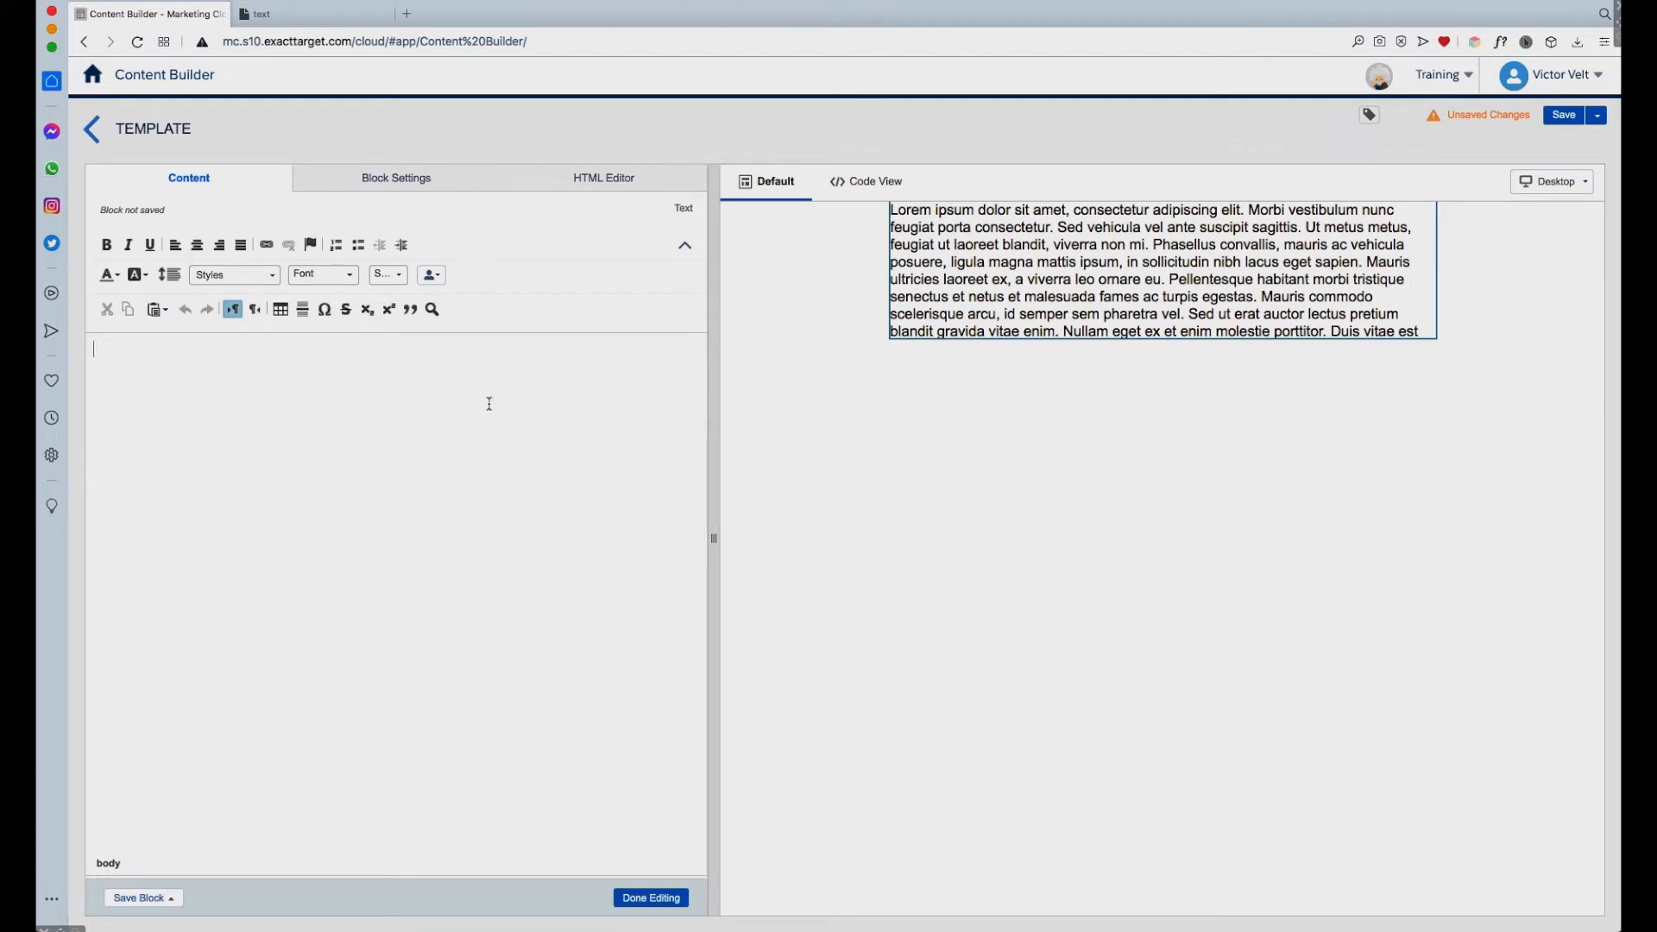
type("lsakdfjlkj ")
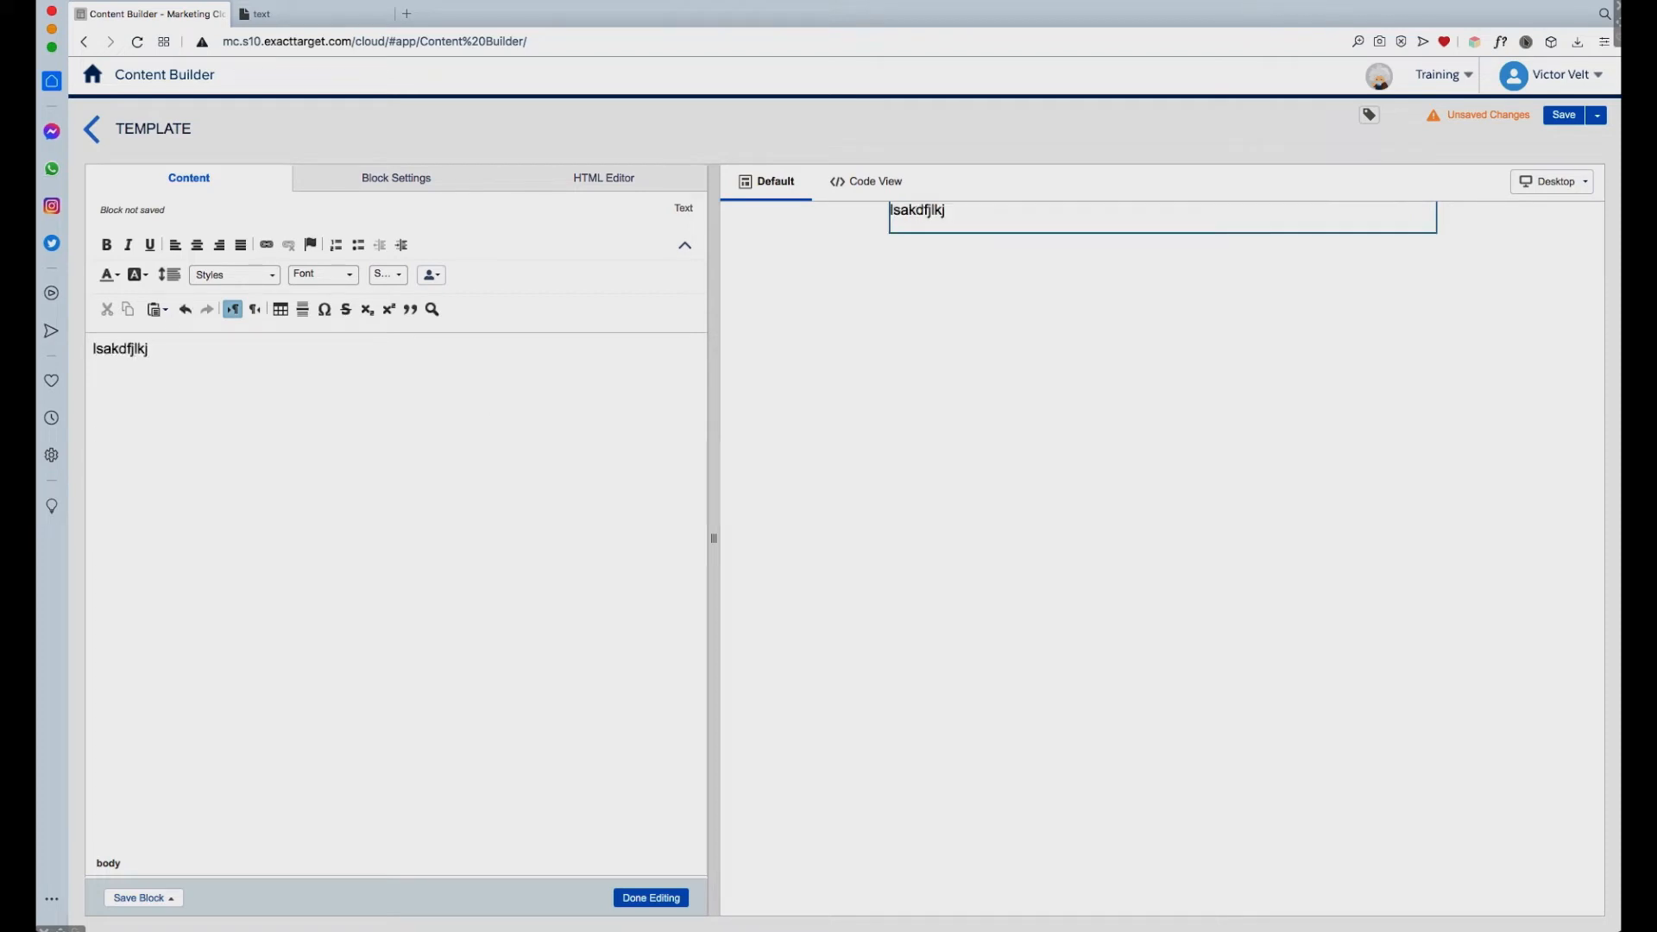
type("asdlfkjlksf")
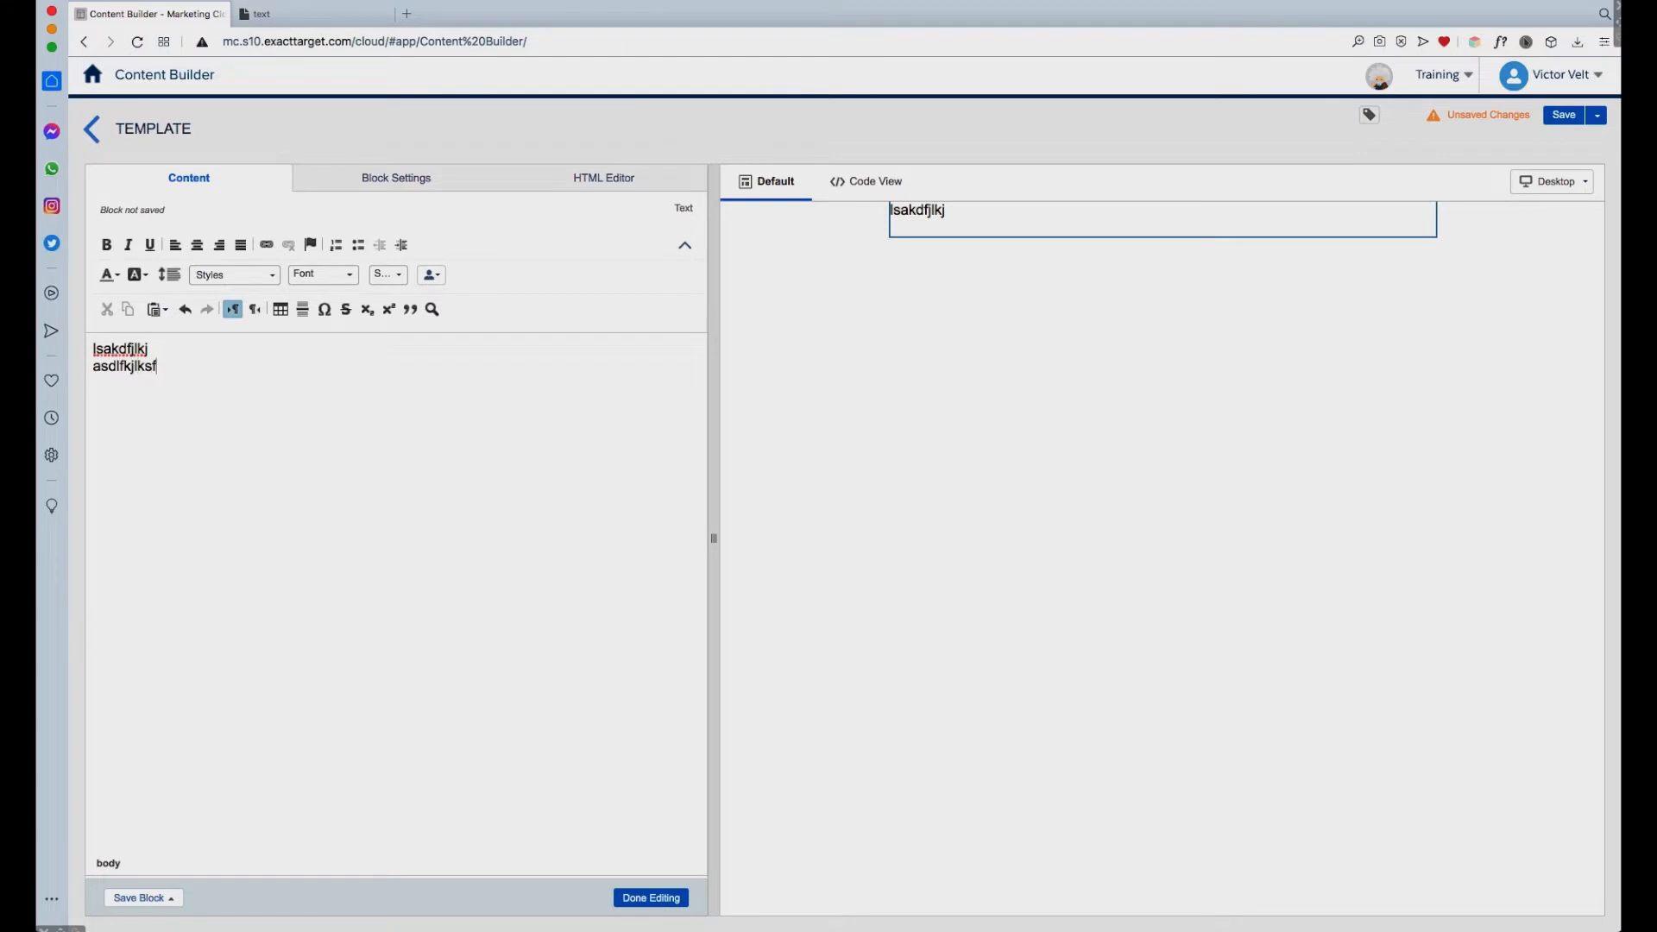
key("Return")
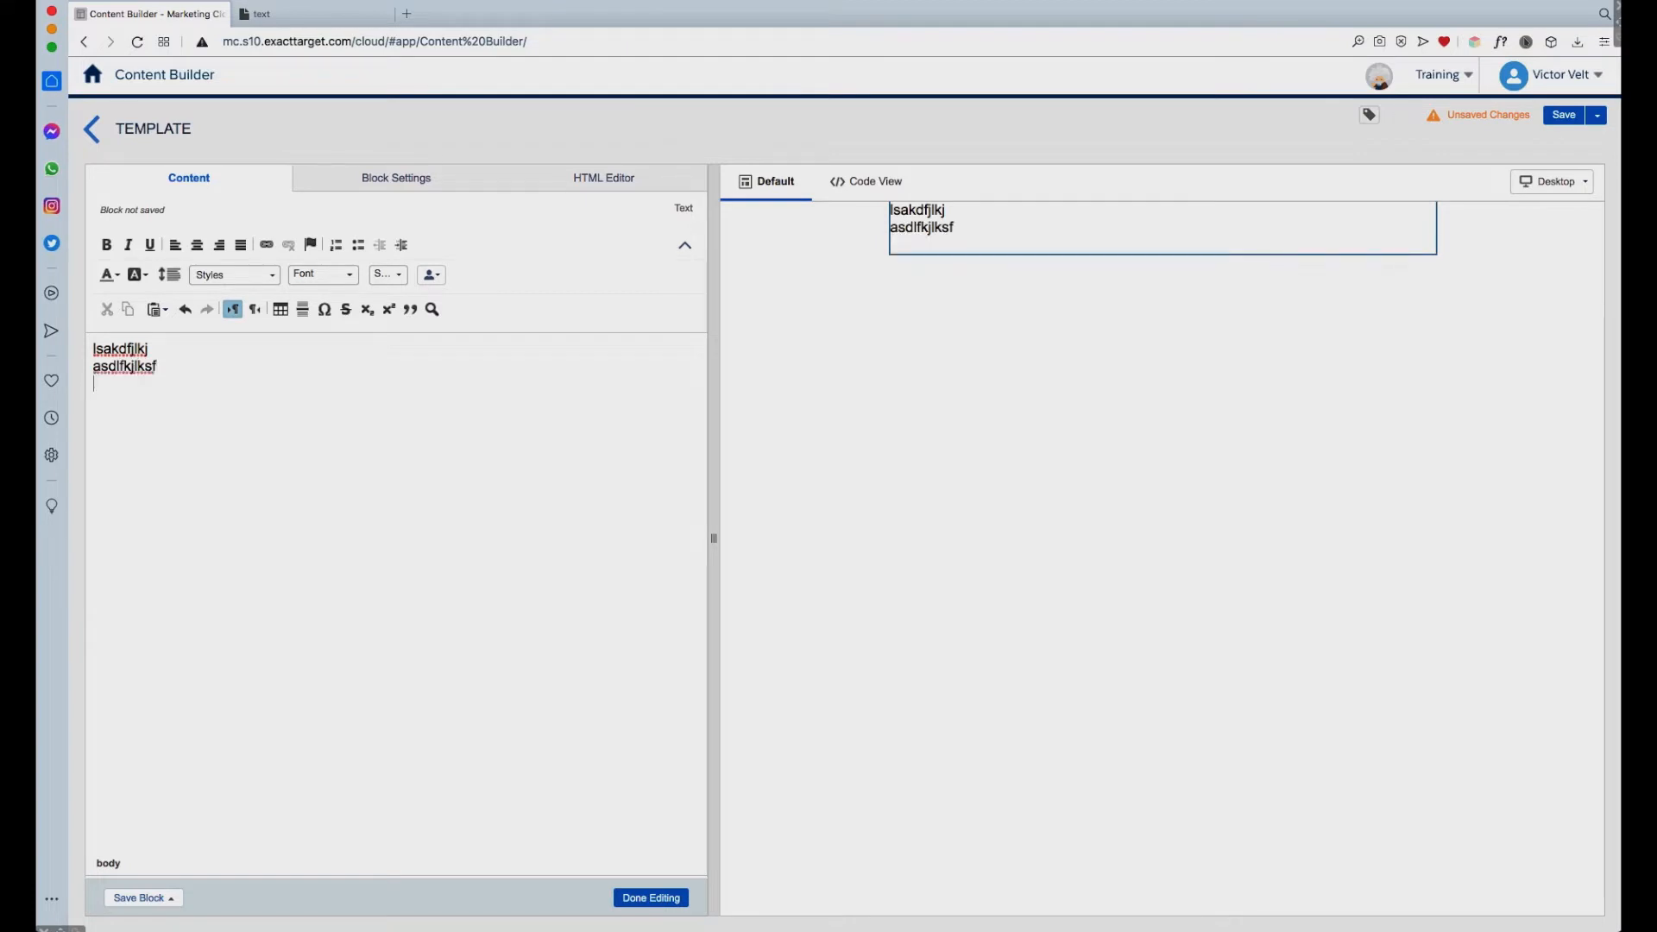
type("lasdkfjlksjd")
key("Return")
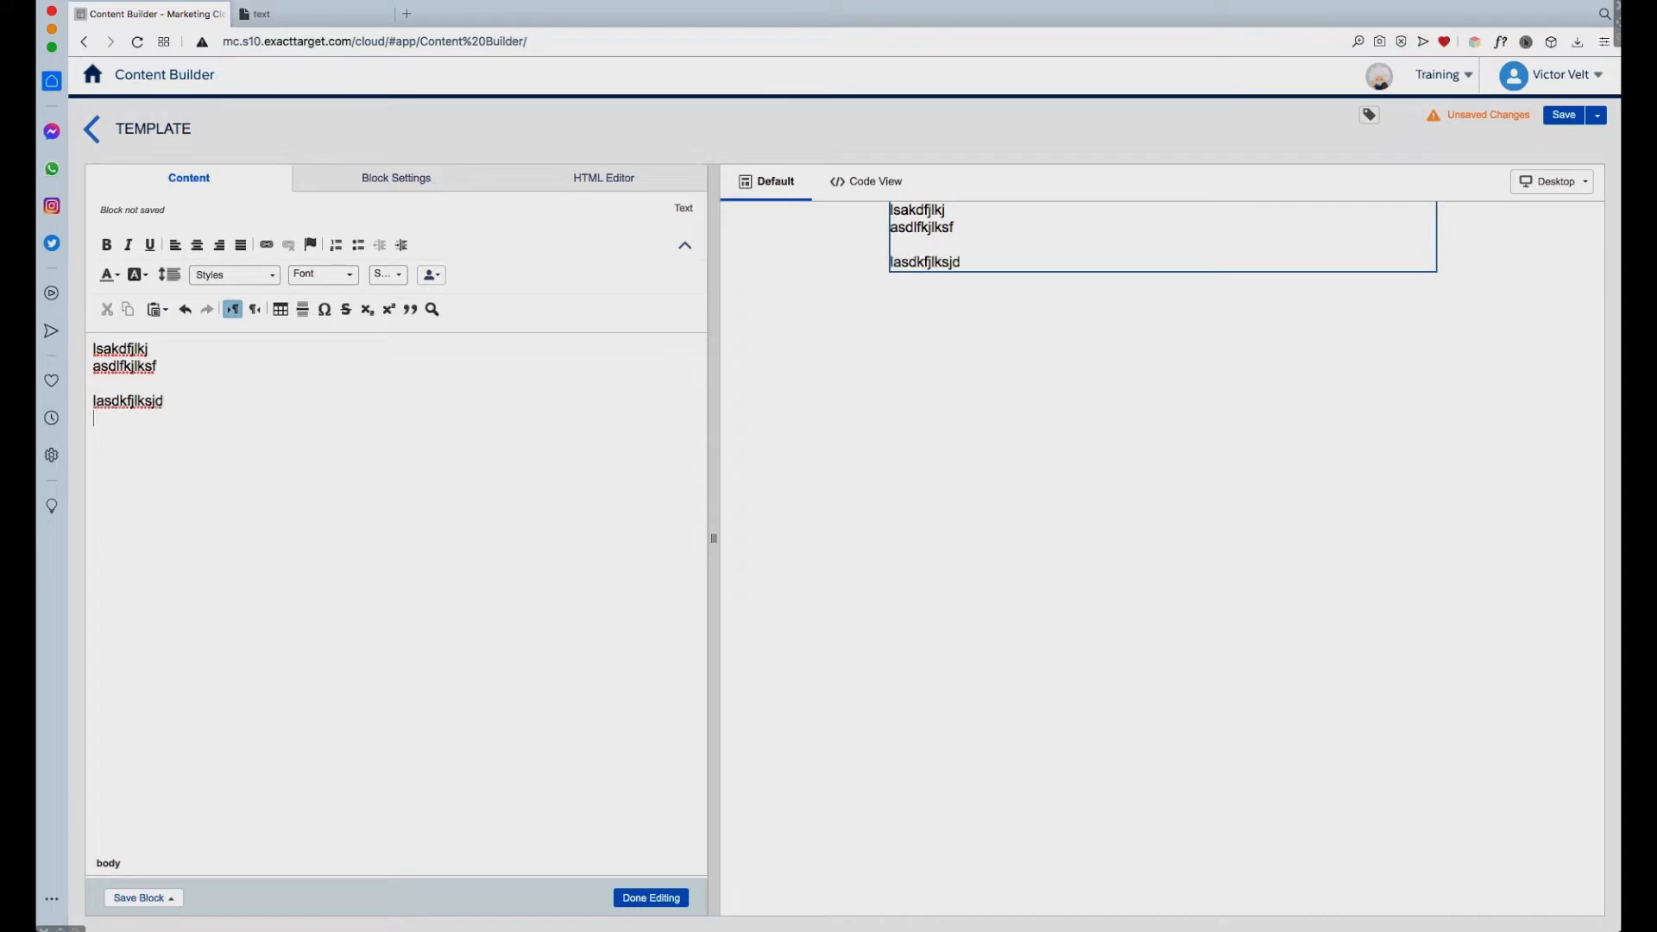
type("laskdjflkjsdfa")
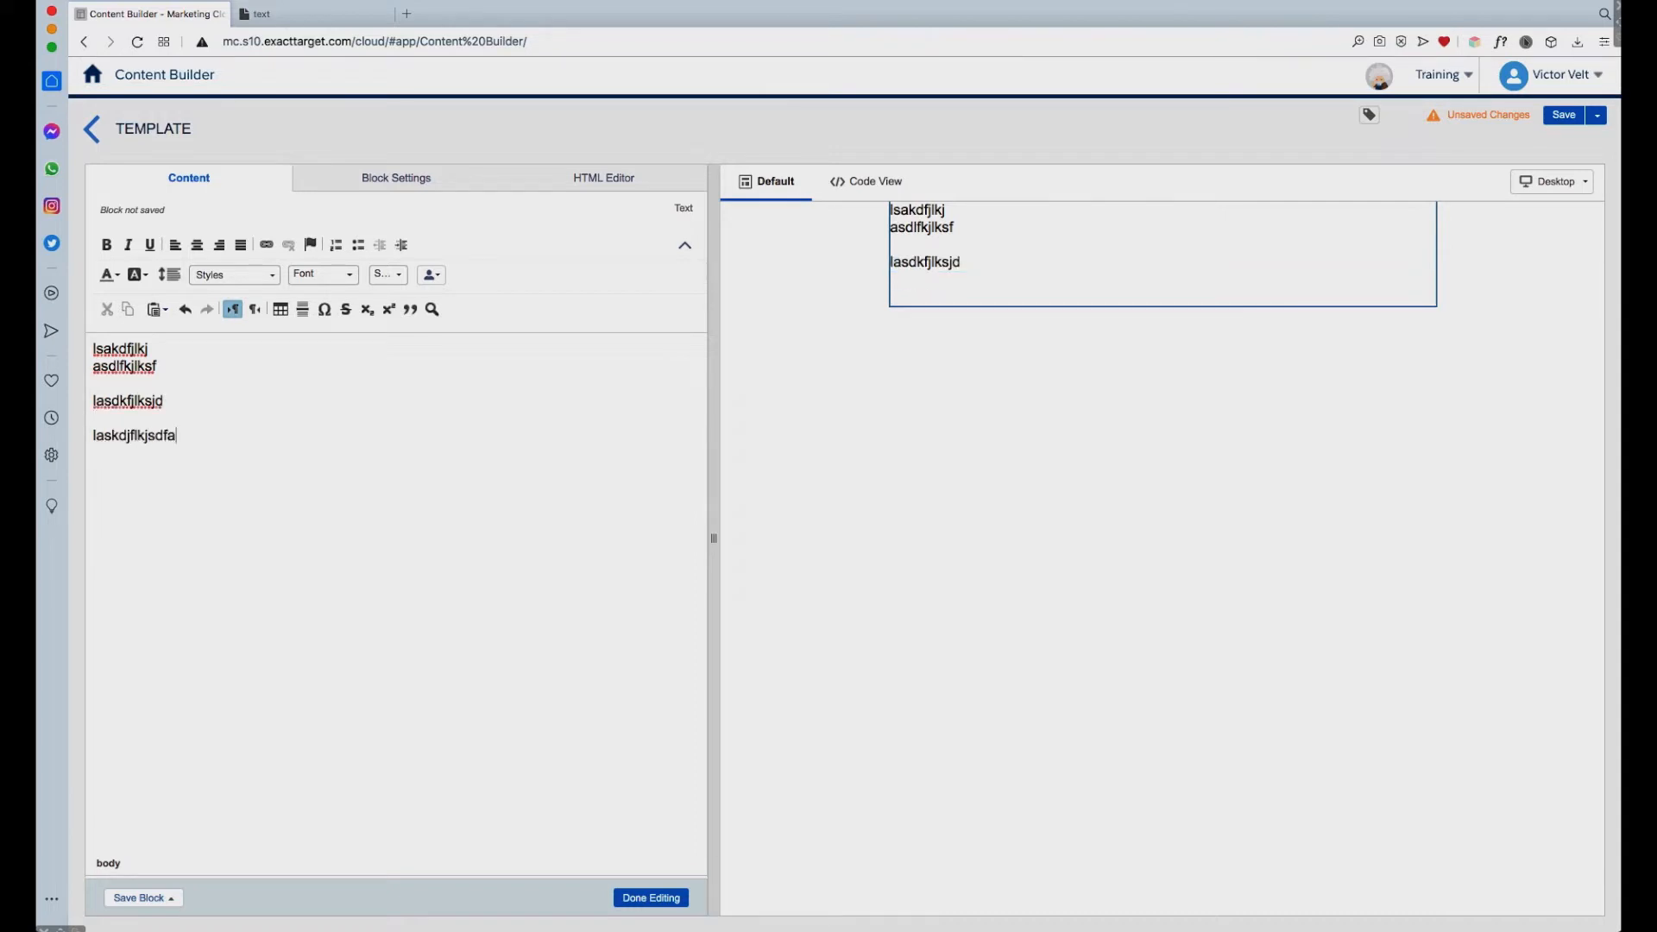
left_click(164, 350)
key("Return")
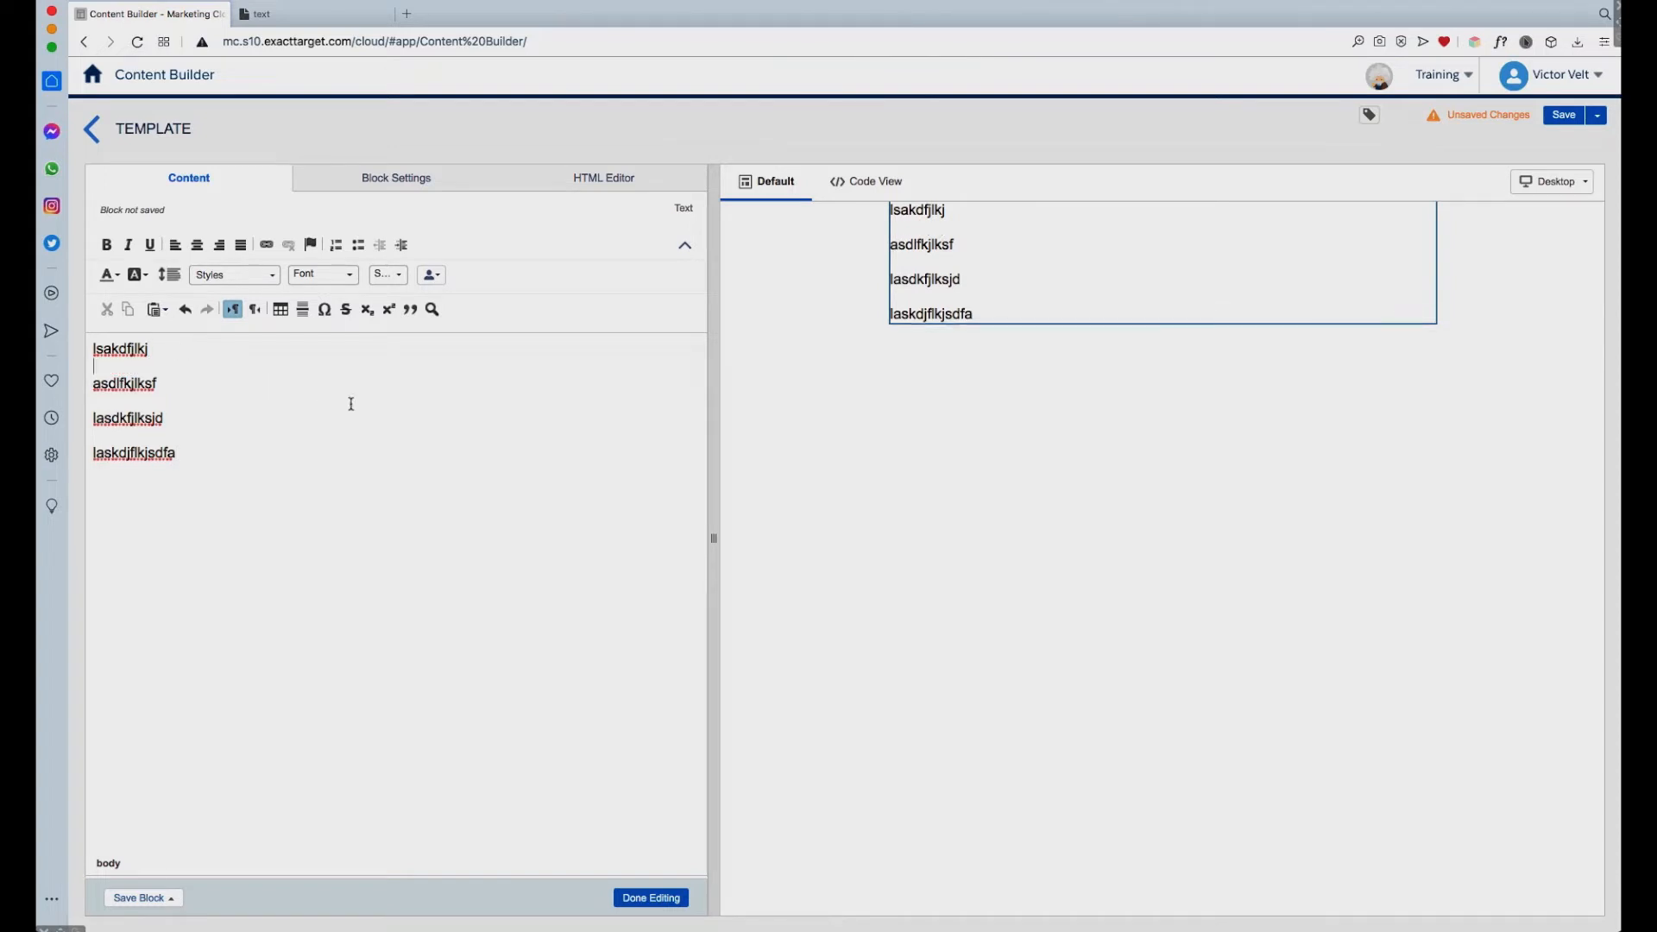
View the Text block's HTML code and delete all of its placeholder lines and line-break tags
left_click_drag(202, 451, 81, 352)
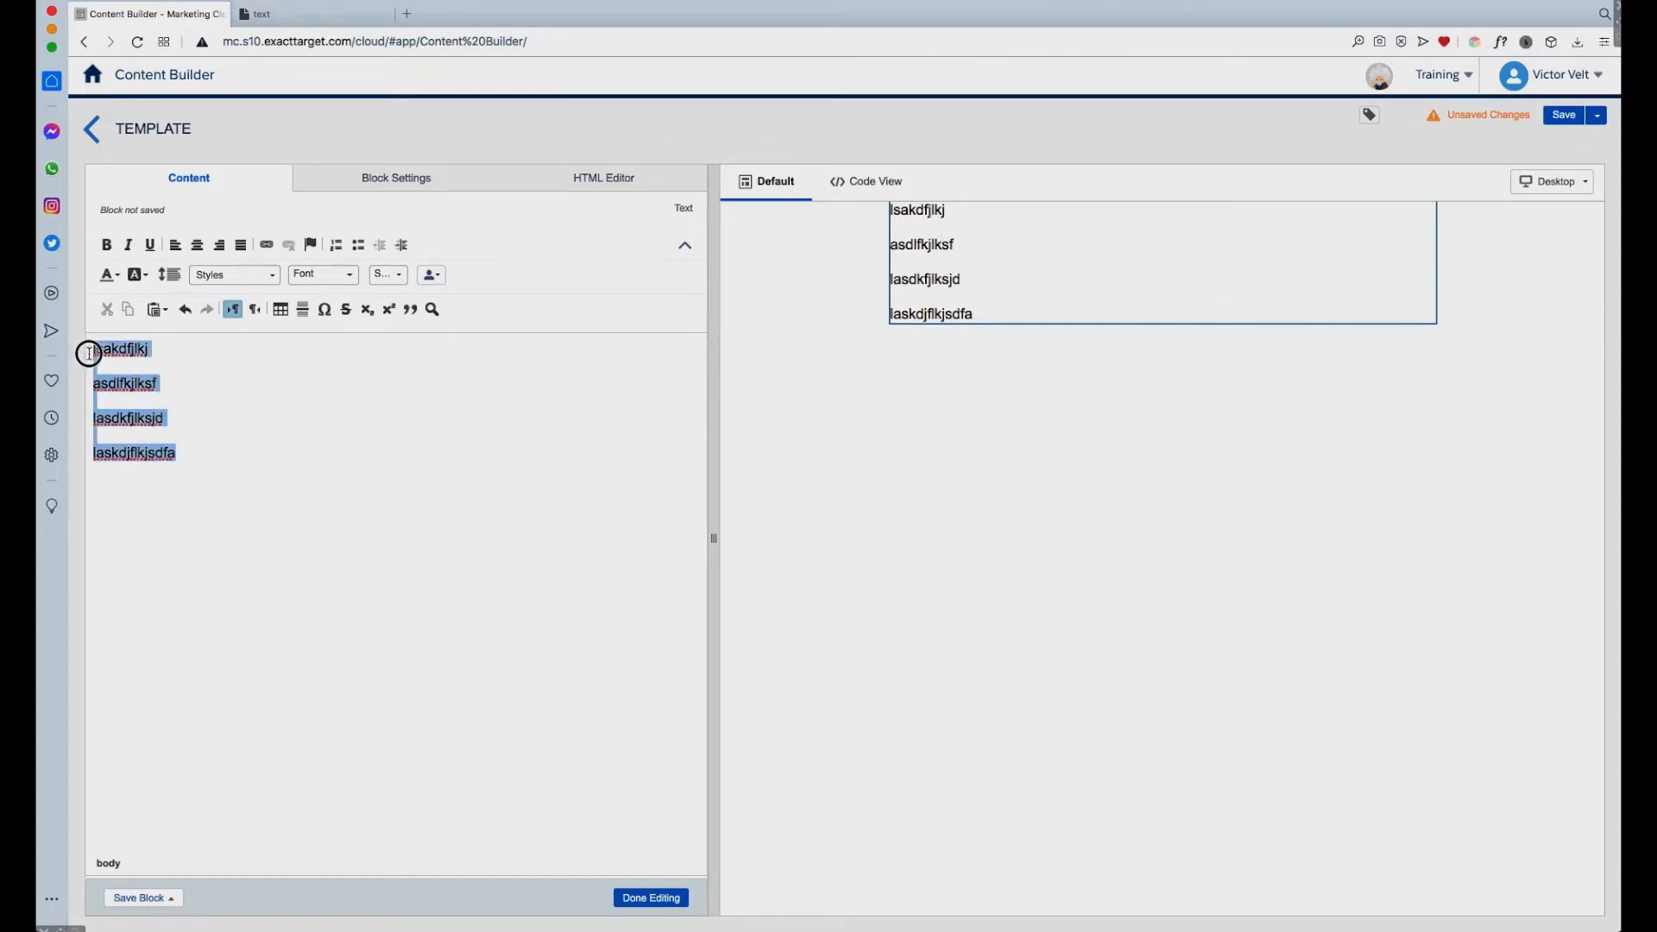
left_click(595, 179)
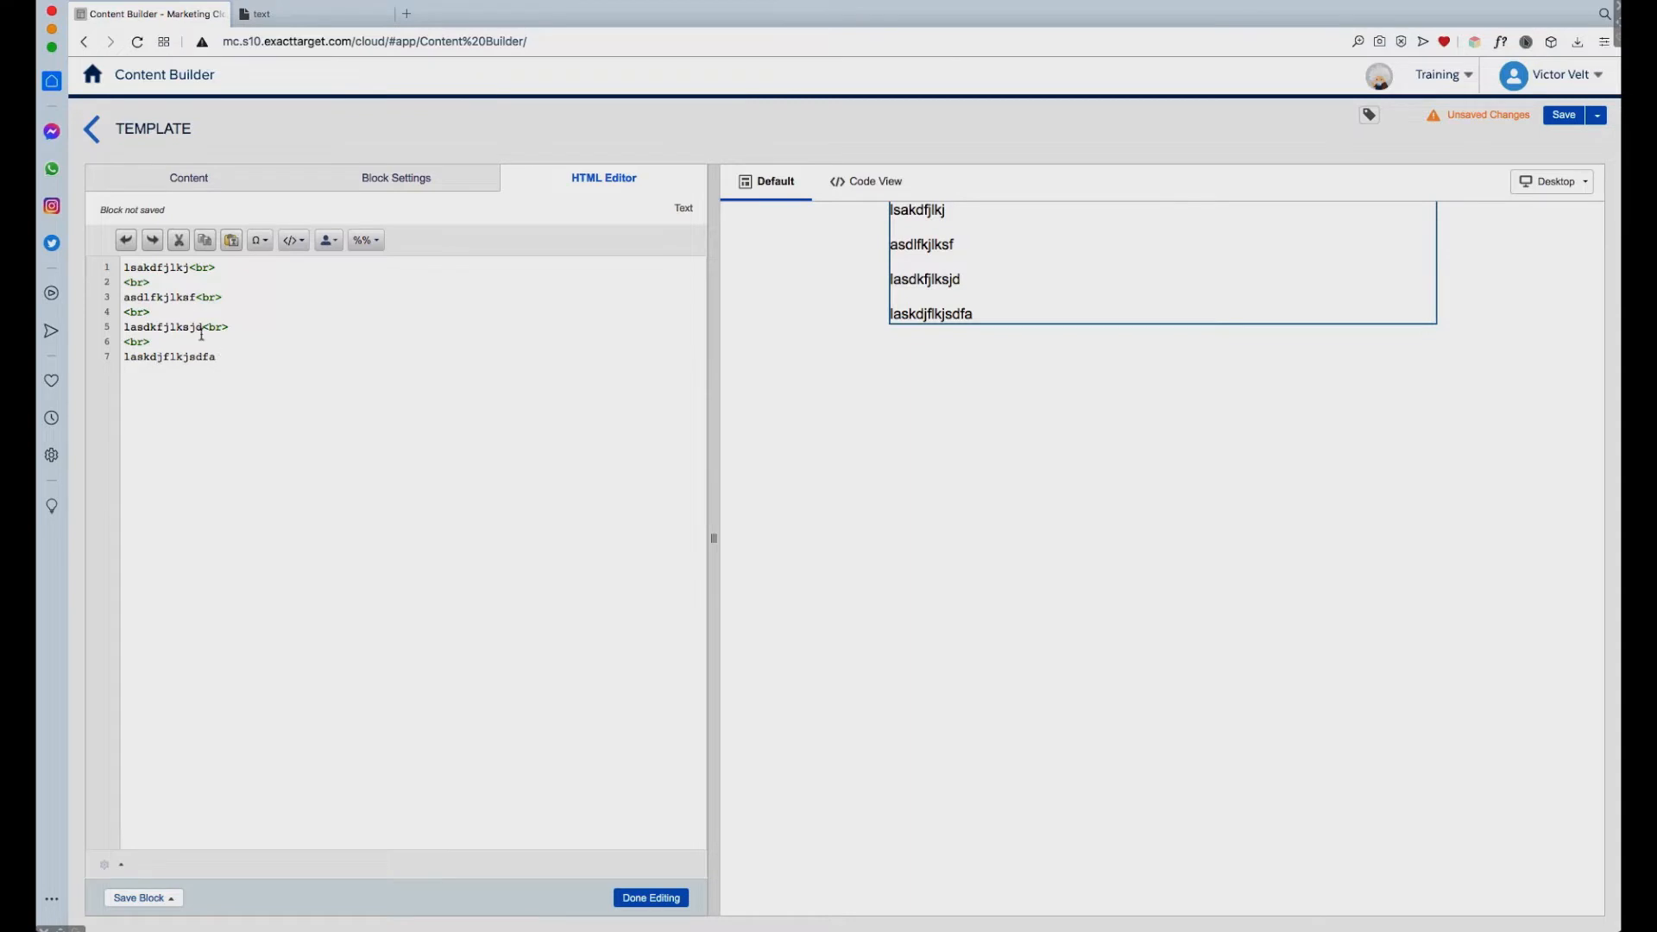
left_click_drag(124, 271, 228, 359)
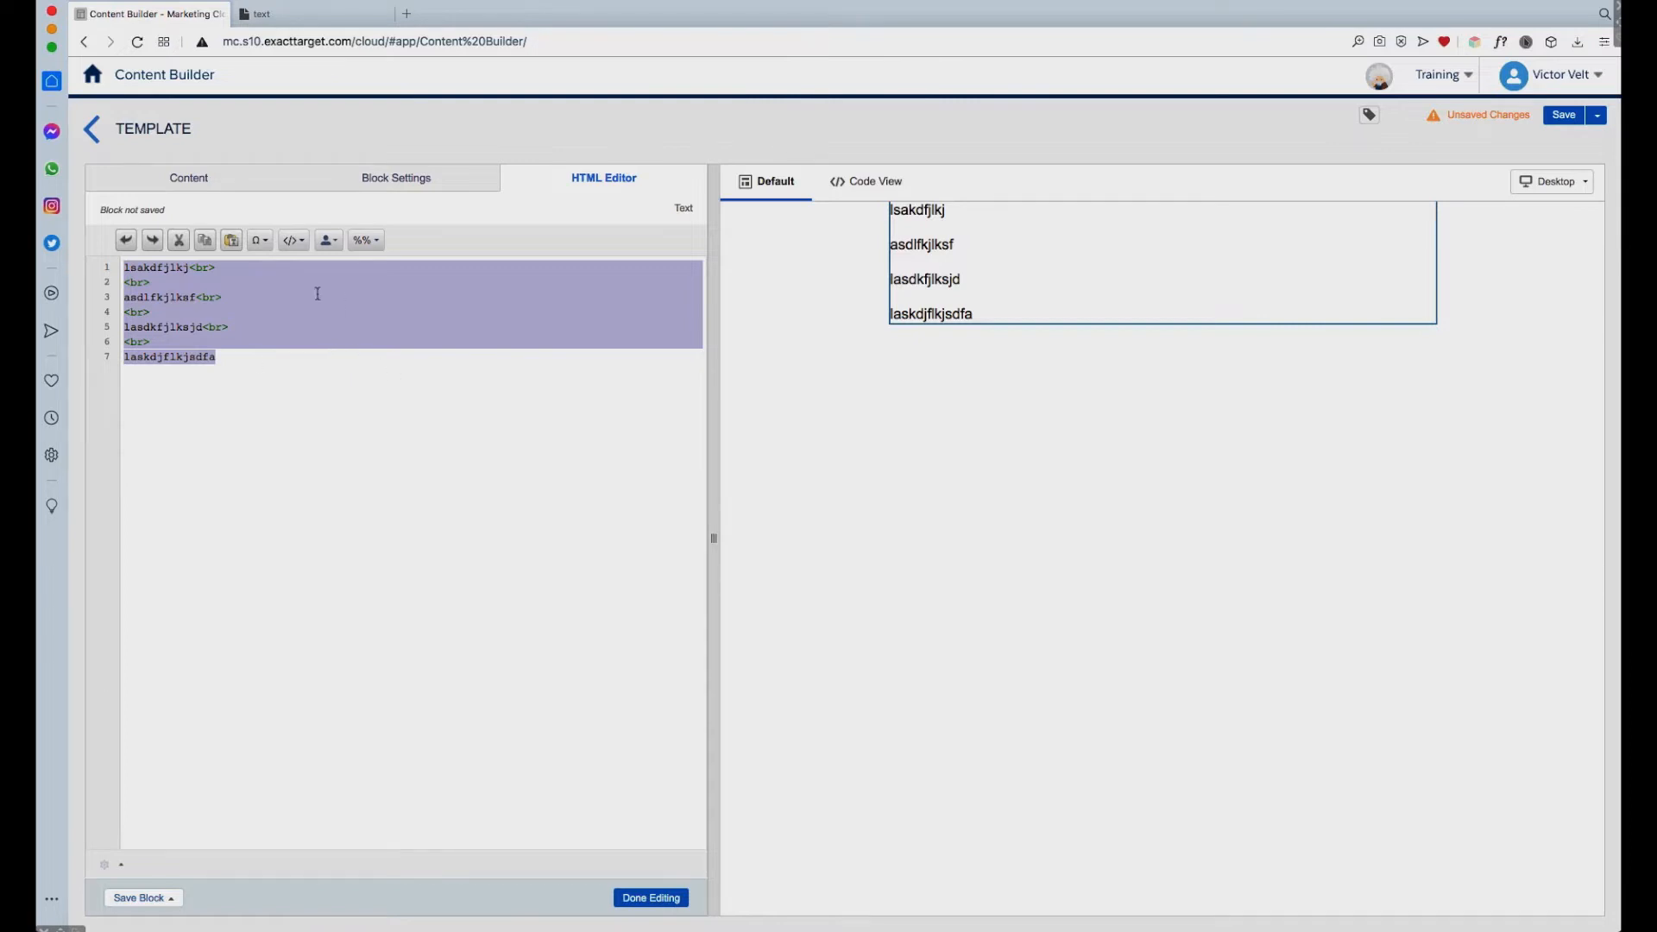
key("BackSpace")
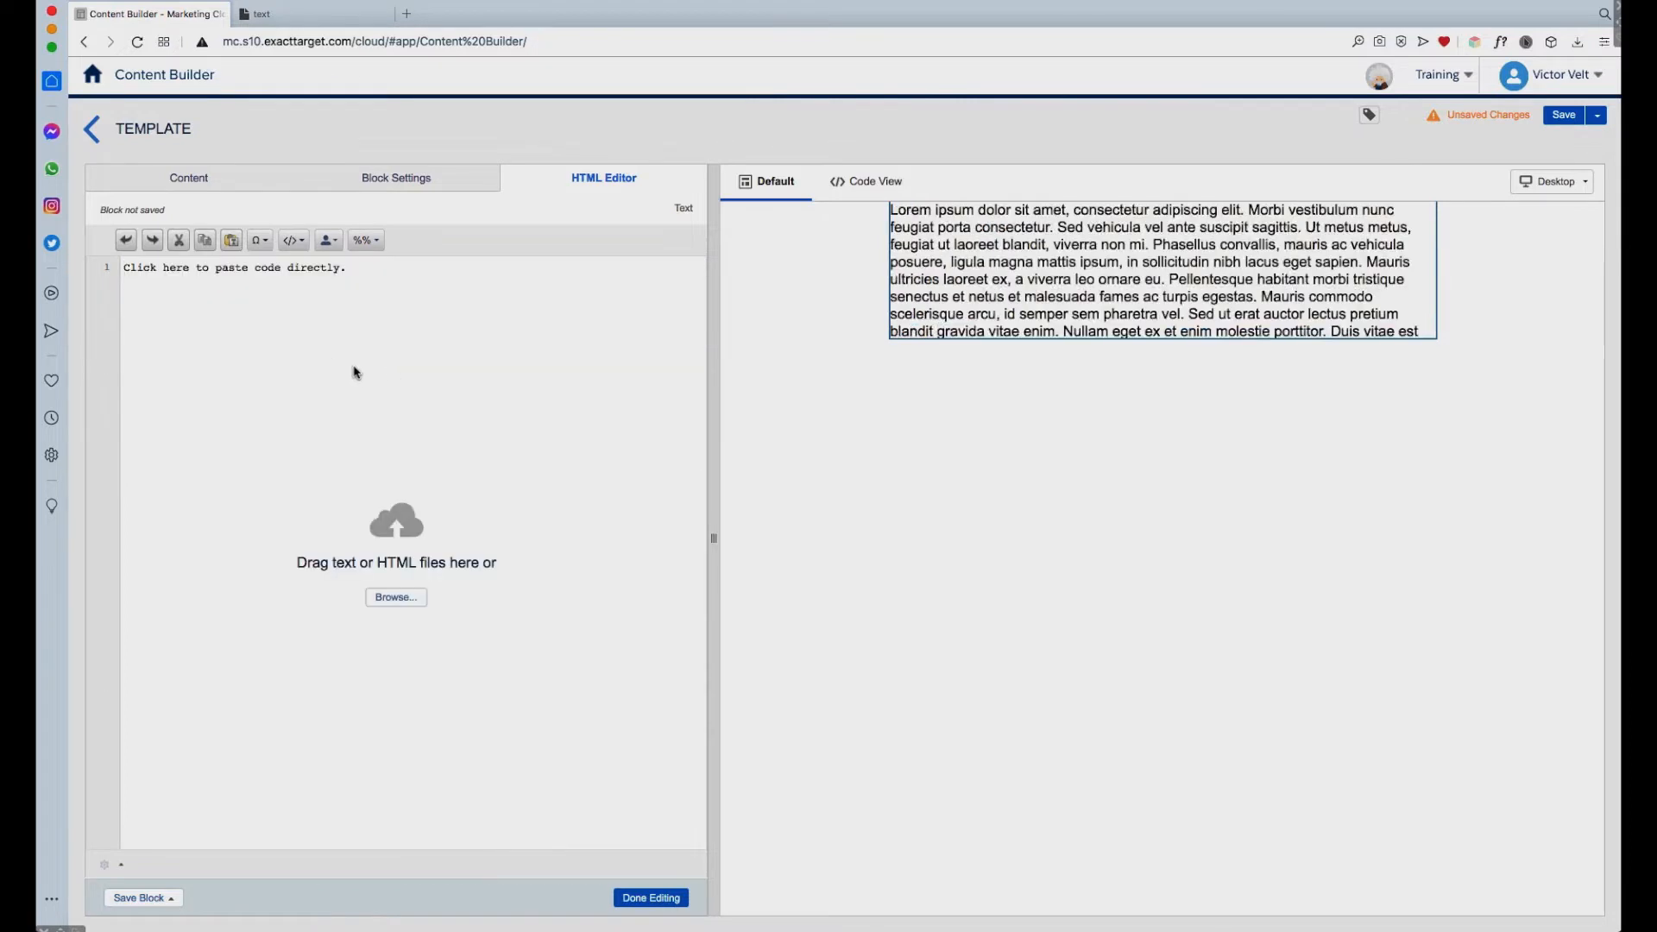
Fill the Text block with the four Lorem ipsum paragraphs copied from the text.html page, and check their HTML code
left_click(215, 187)
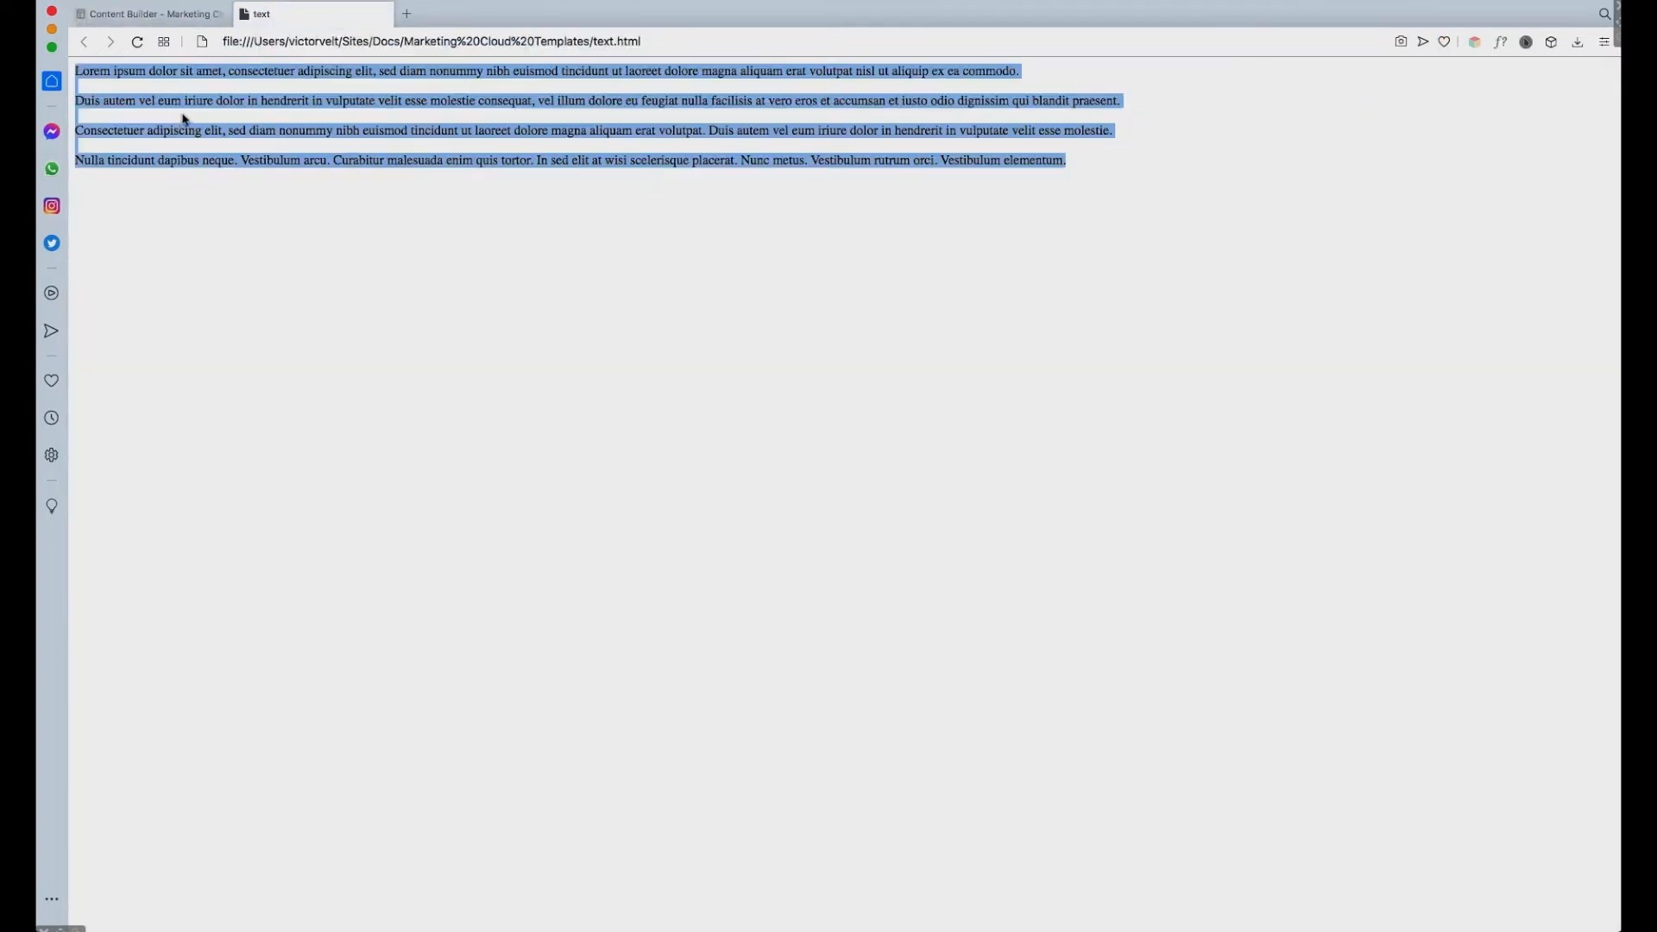
left_click(177, 16)
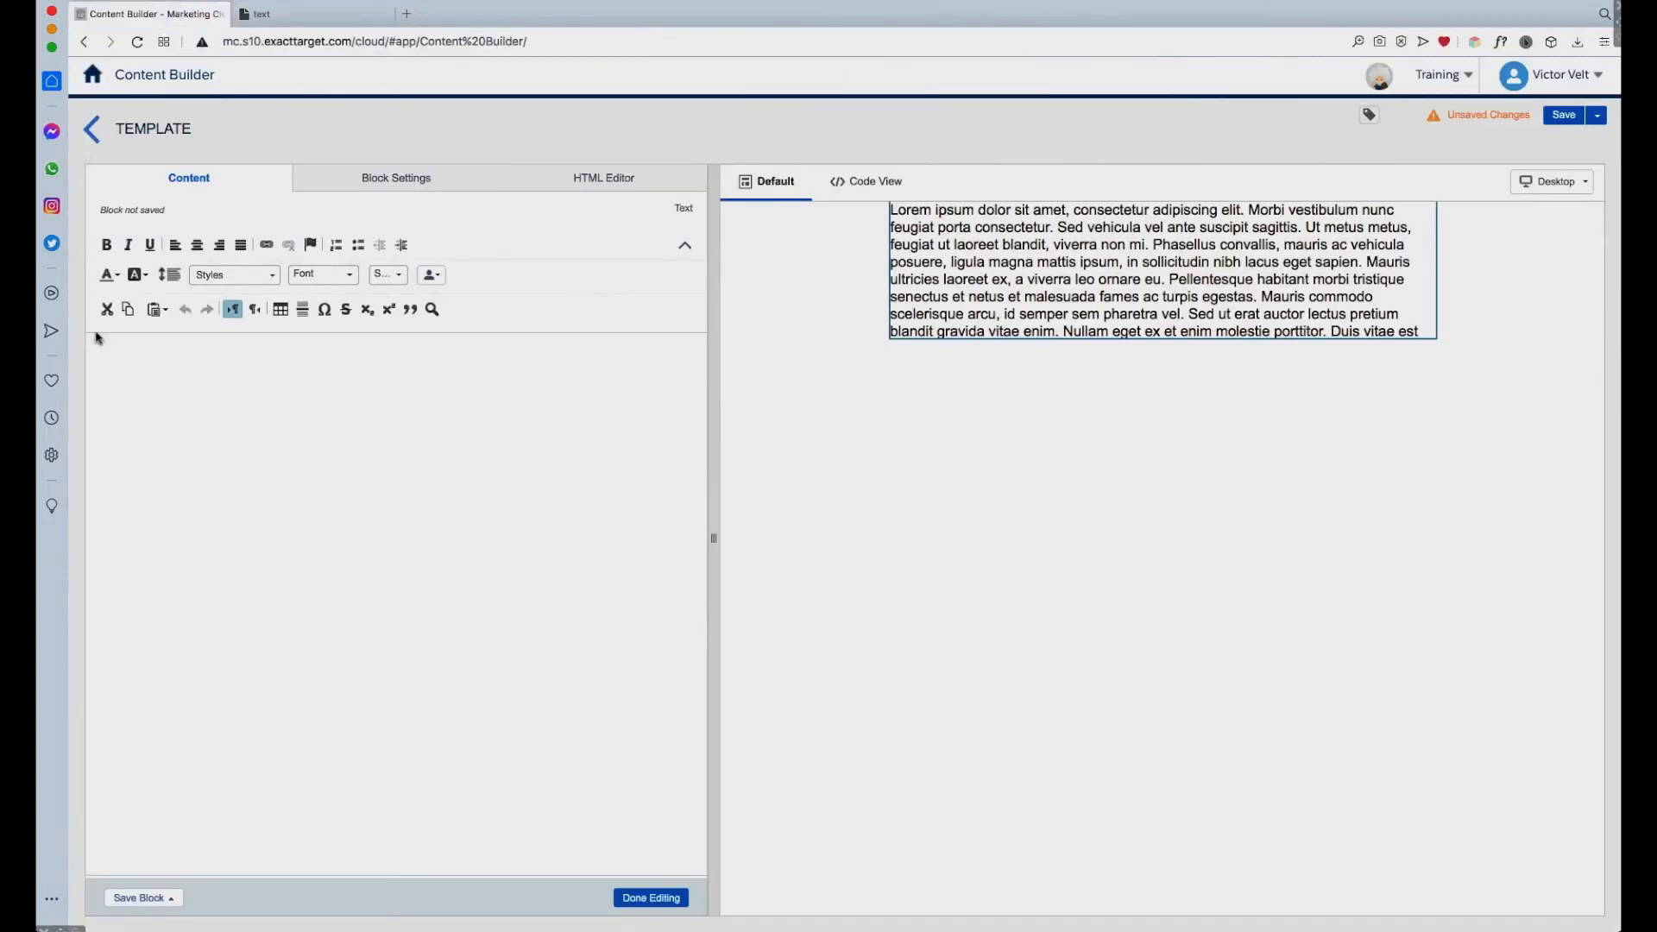
left_click(133, 355)
type("Lorem ipsum dolor sit amet, consectetuer adipiscing elit, sed diam nonummy nibh euismod tincidunt ut laoreet dolore magna aliquam erat volutpat nisl ut aliquip ex ea commodo.  Duis autem vel eum iriure dolor in hendrerit in vulputate velit esse molestie consequat, vel illum dolore eu feugiat nulla facilisis at vero eros et accumsan et iusto odio dignissim qui blandit praesent.  Consectetuer adipiscing elit, sed diam nonummy nibh euismod tincidunt ut laoreet dolore magna aliquam erat volutpat. Duis autem vel eum iriure dolor in hendrerit in vulputate velit esse molestie.  Nulla tincidunt dapibus neque. Vestibulum arcu. Curabitur malesuada enim quis tortor. In sed elit at wisi scelerisque placerat. Nunc metus. Vestibulum rutrum orci. Vestibulum elementum.")
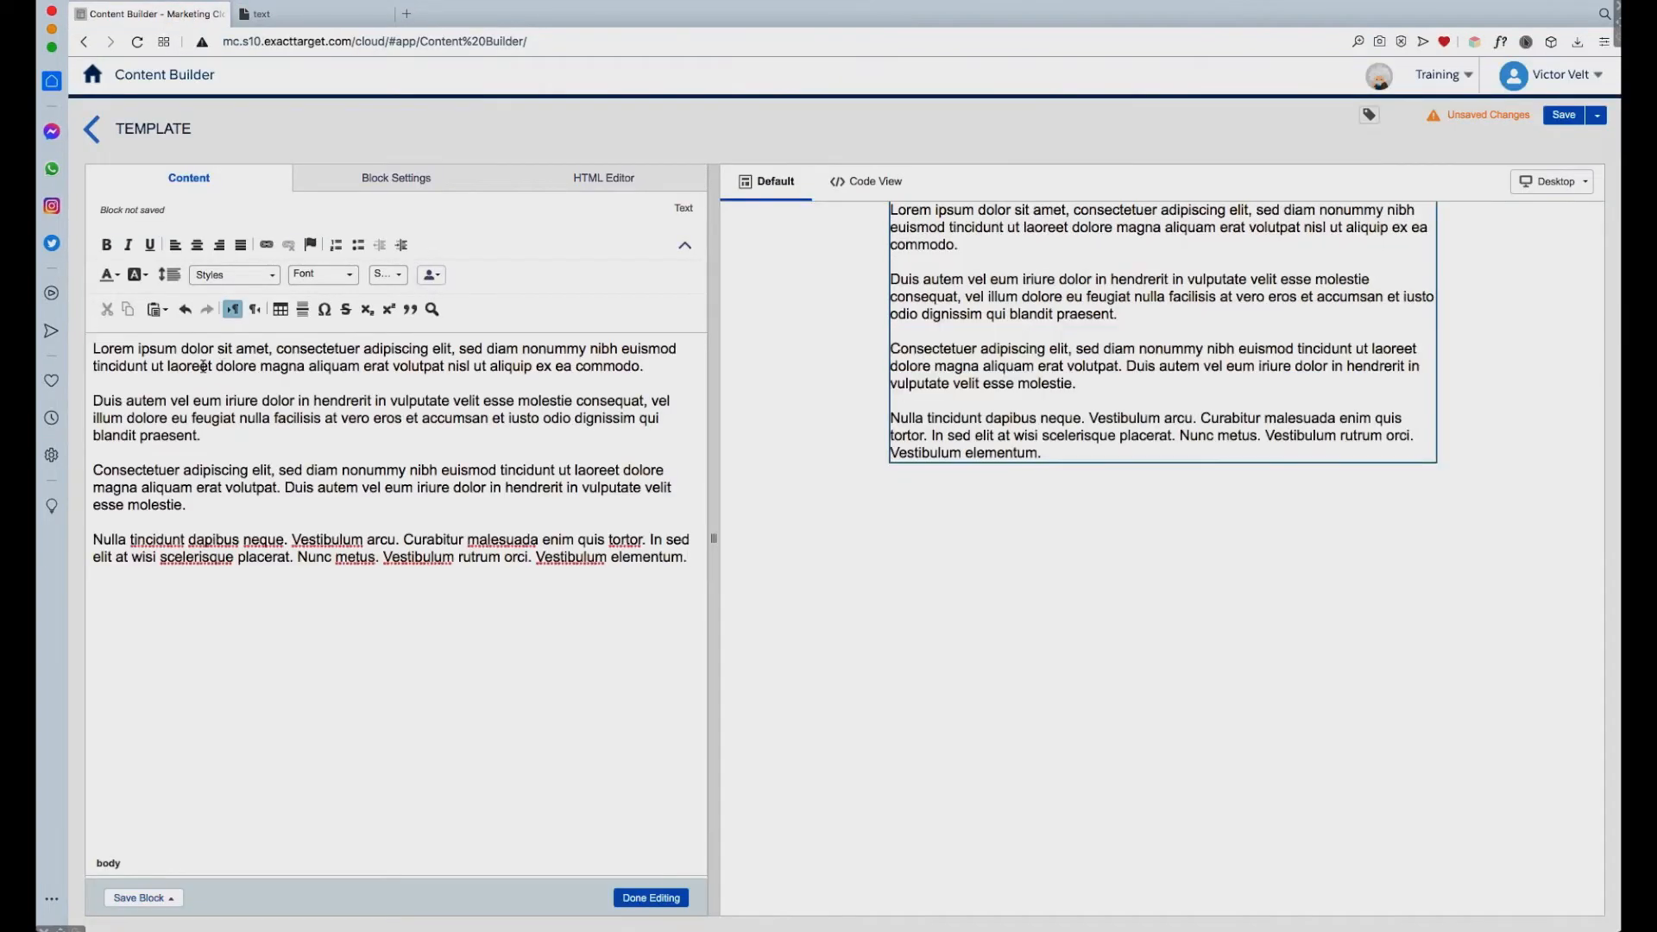
left_click(604, 180)
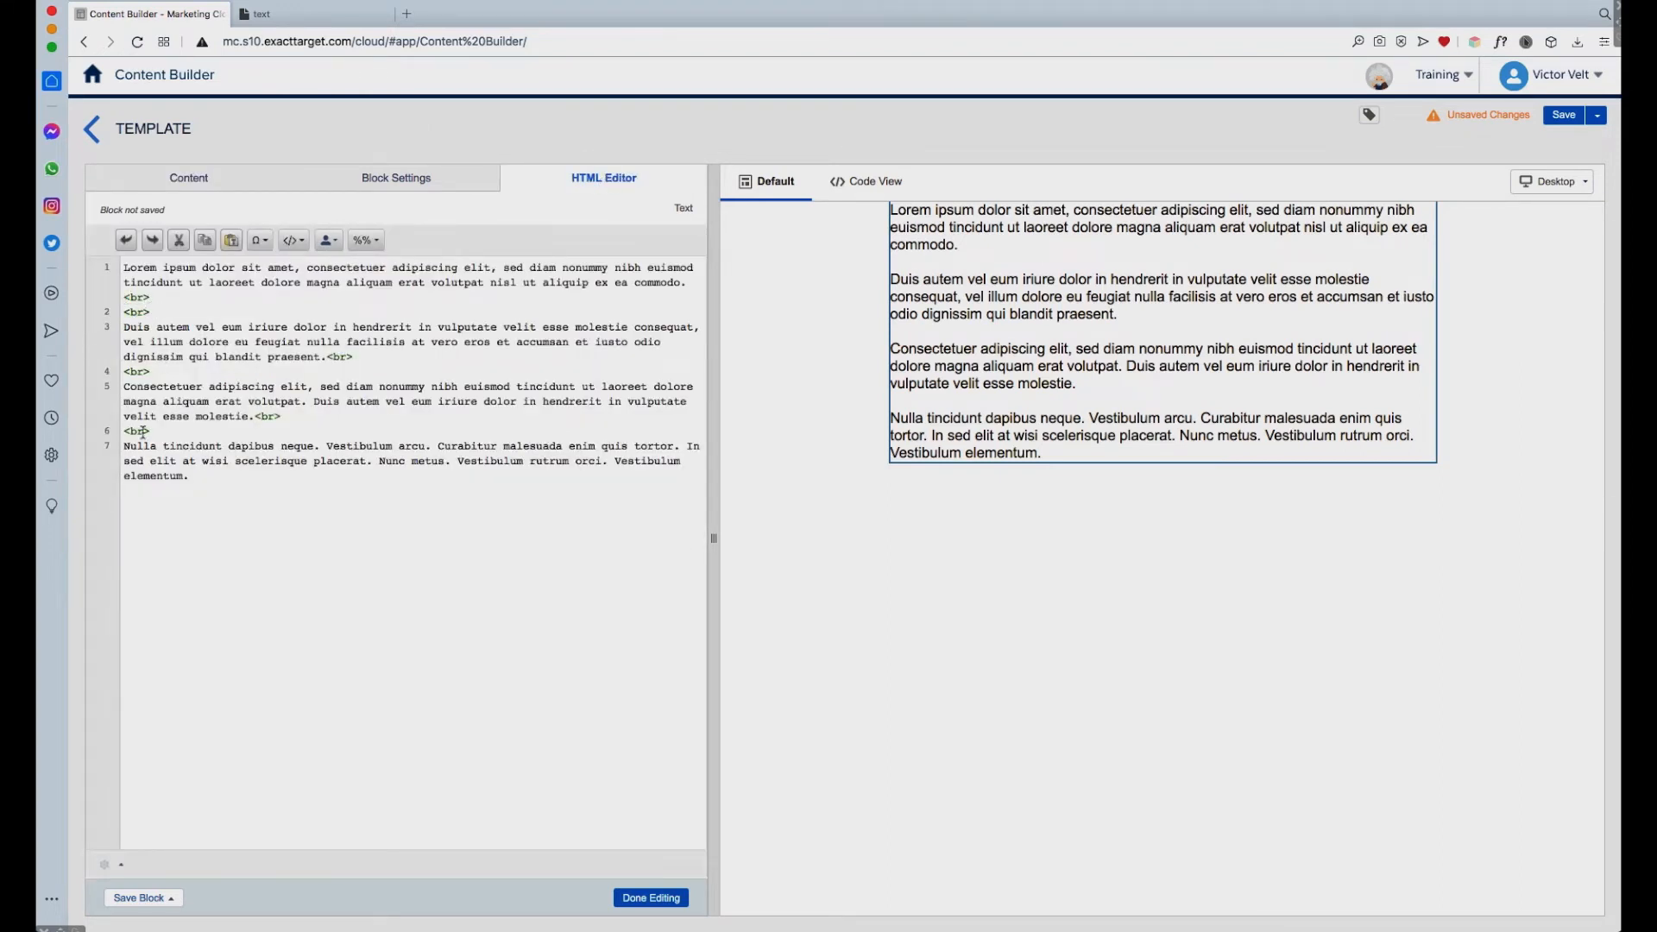
left_click(200, 185)
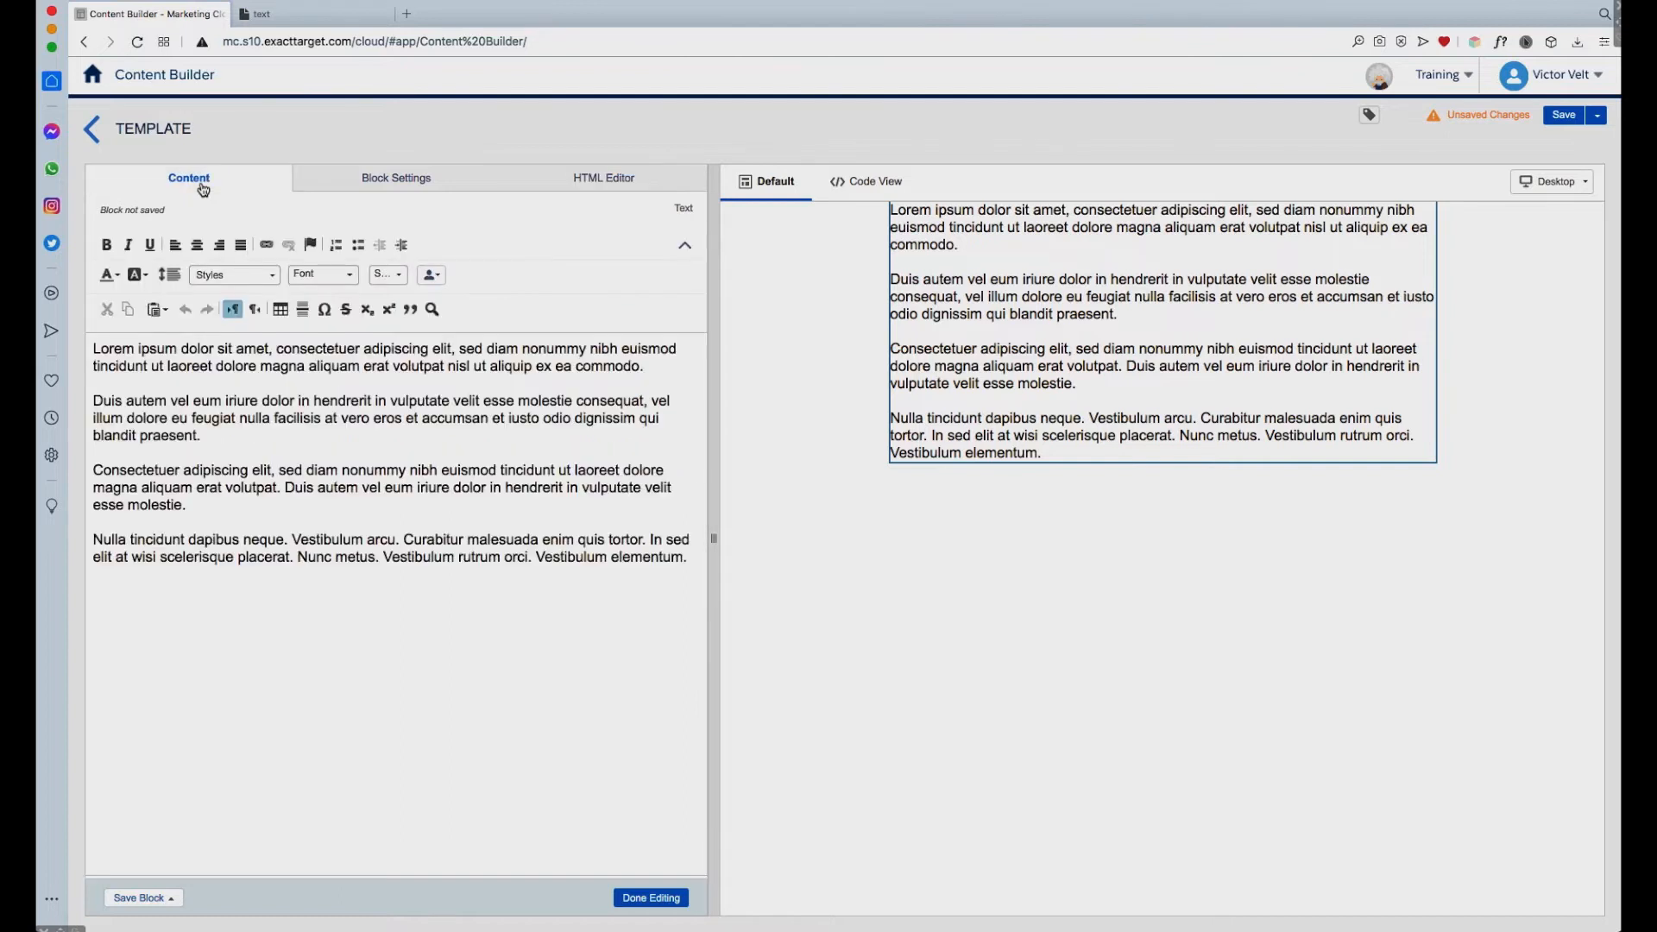
Add the line Heading H1 above the first paragraph and apply the Primary Title (H1) style to it
left_click(92, 348)
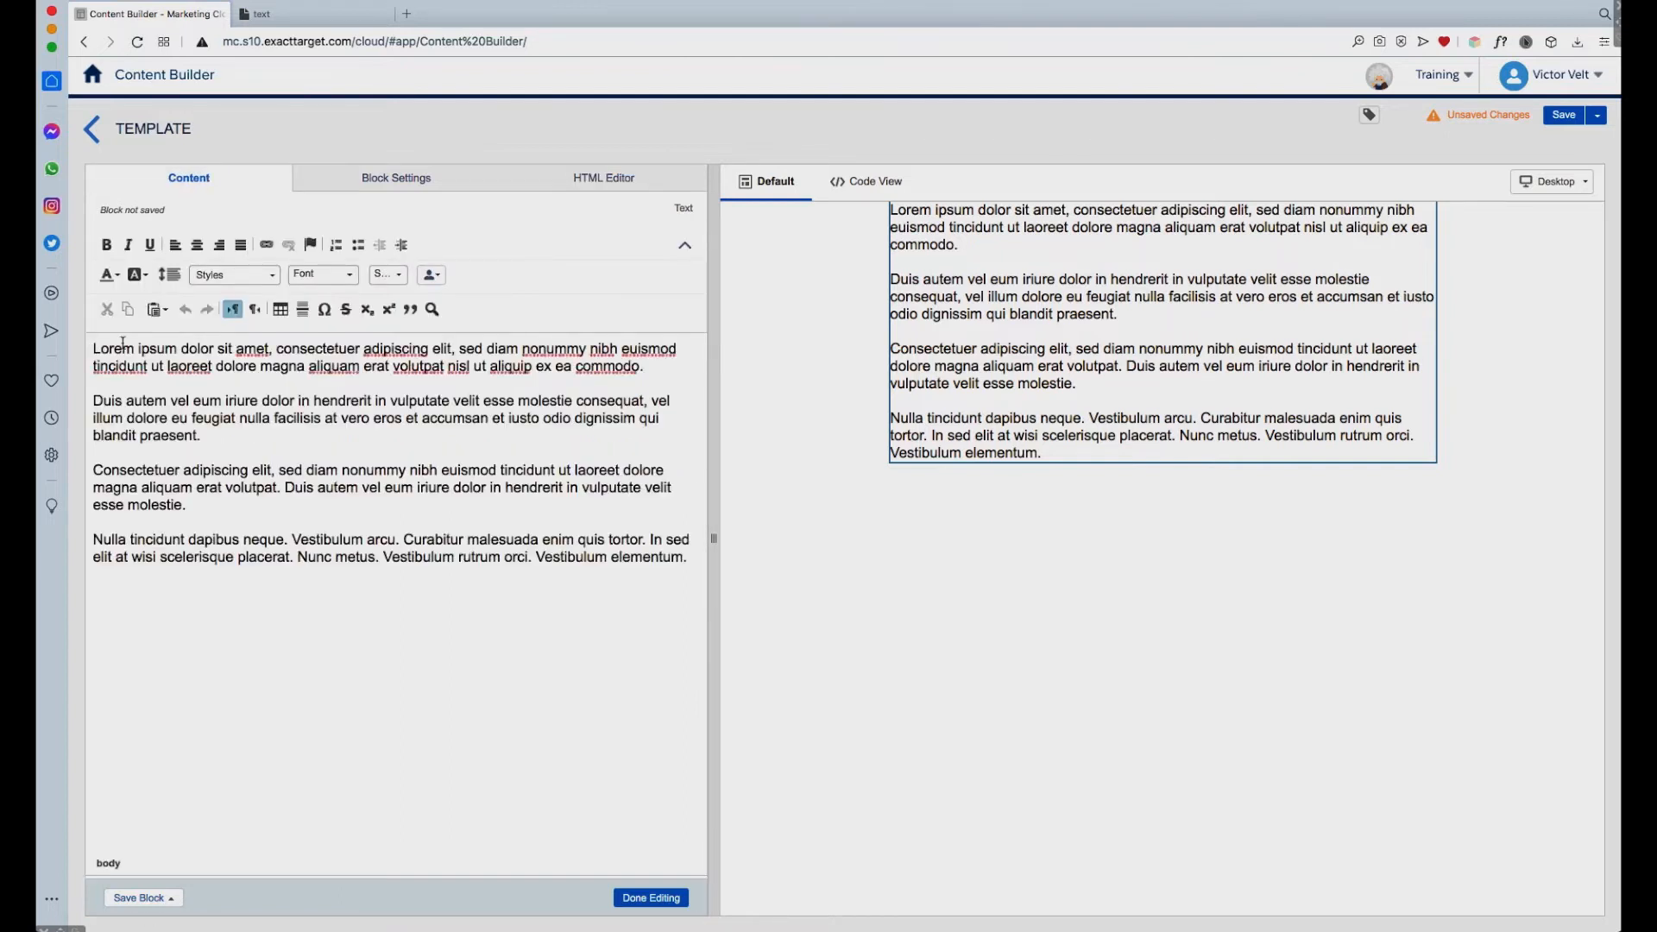
key("Return")
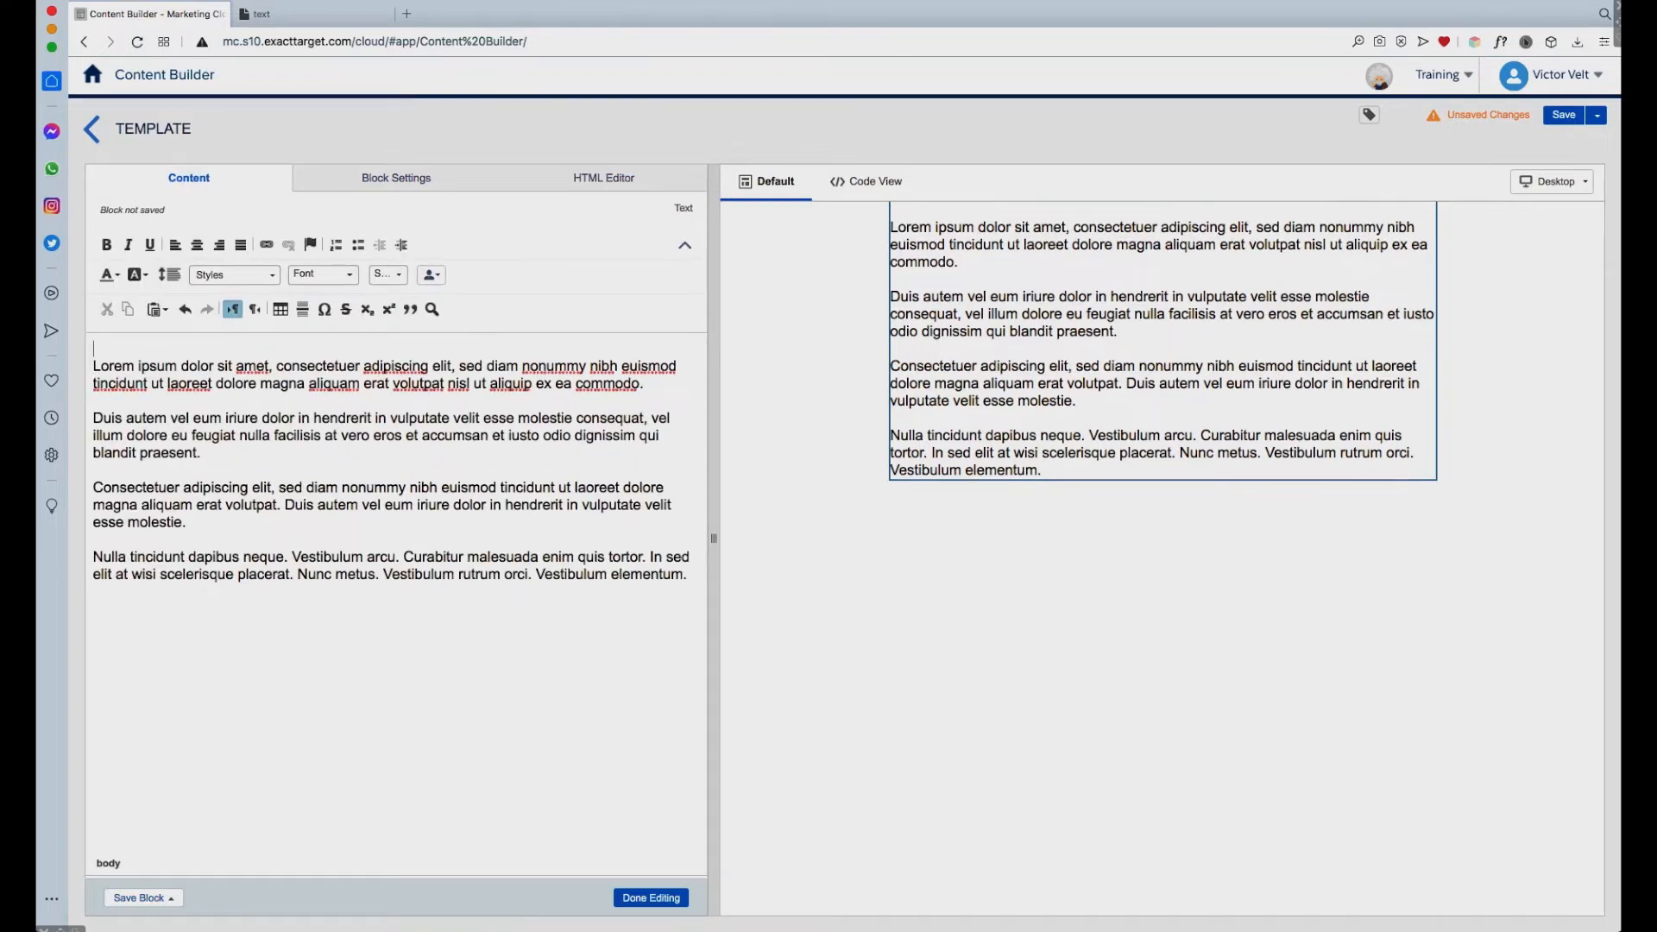
type("Hea")
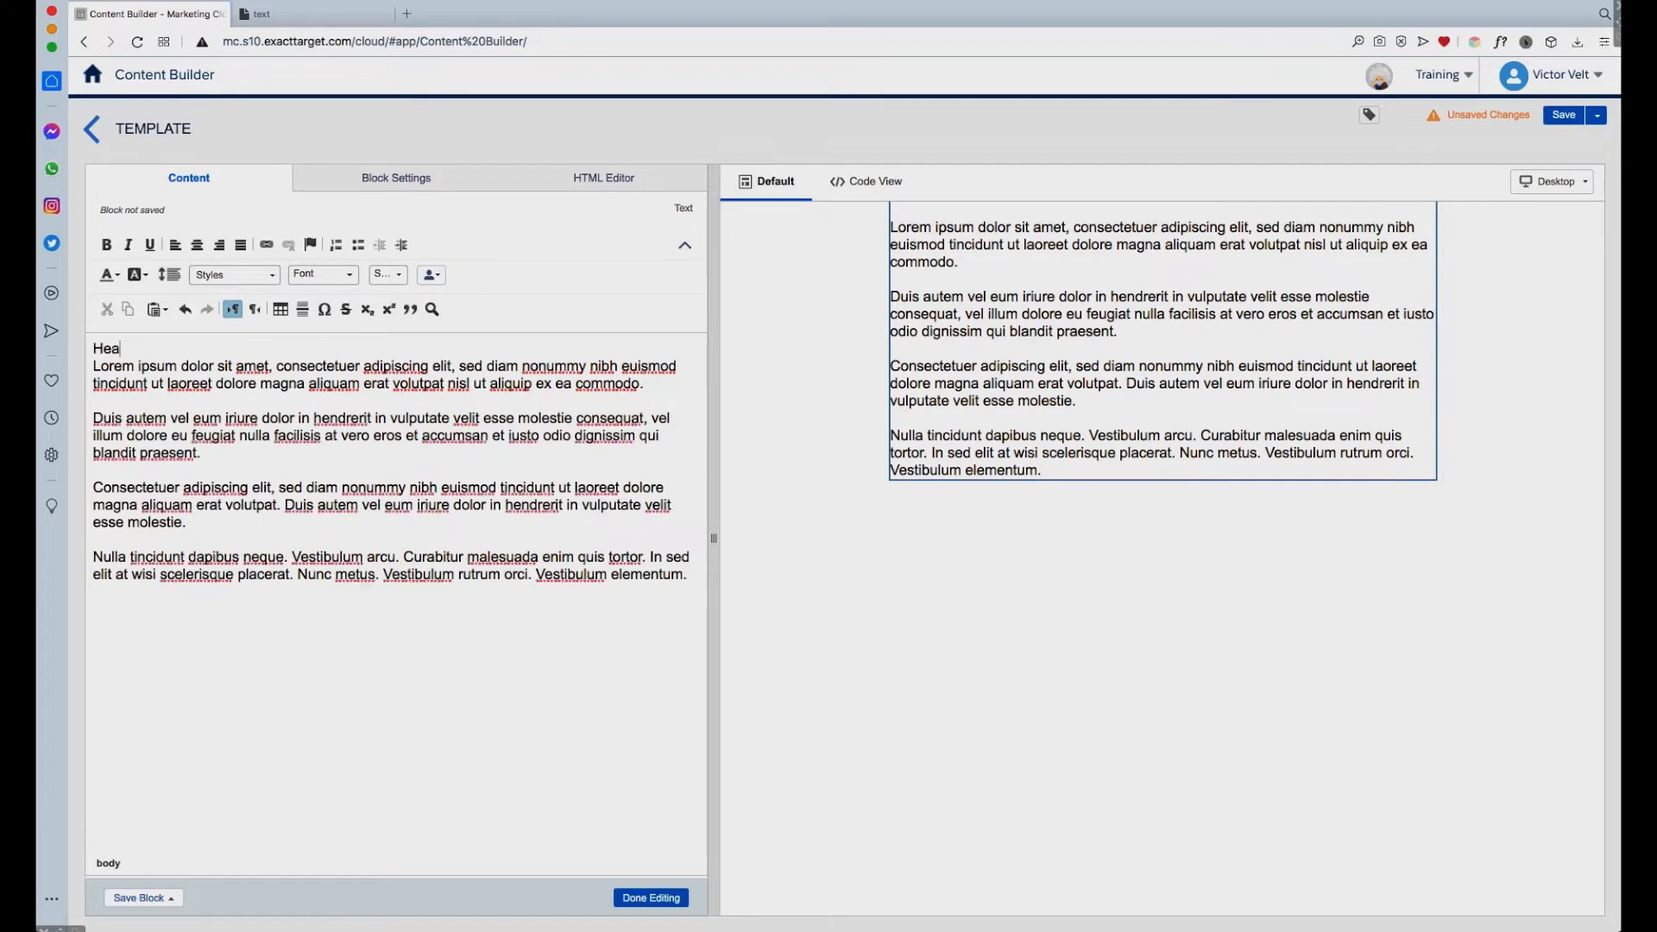
type("ding H1")
left_click_drag(170, 348, 74, 352)
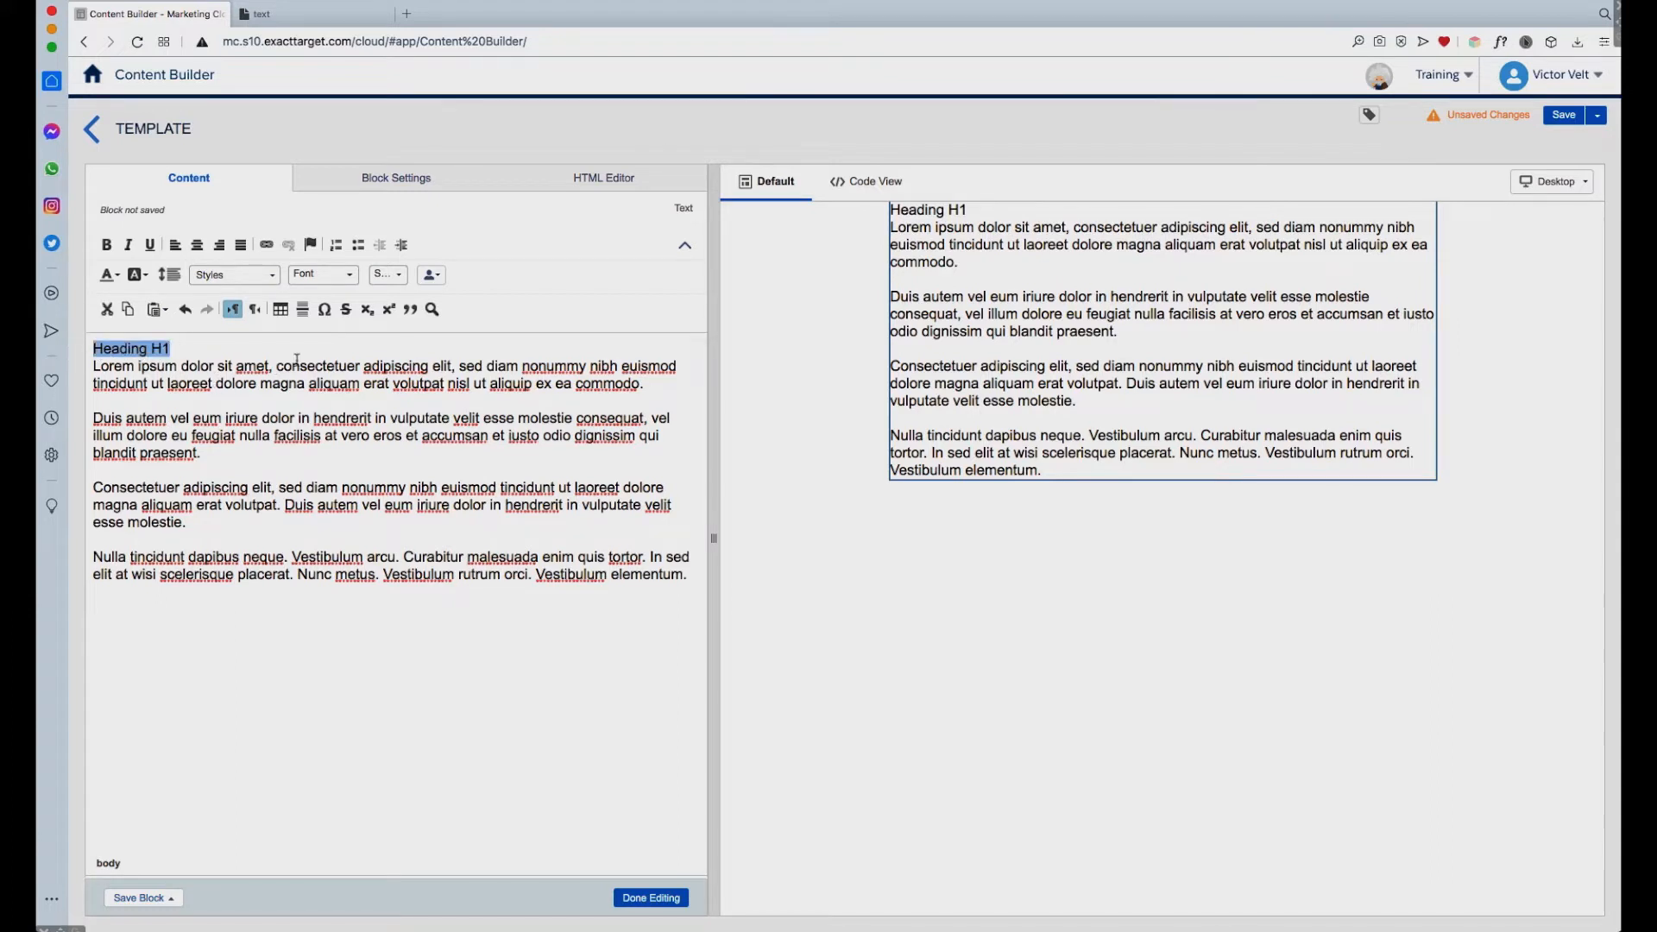
left_click(272, 278)
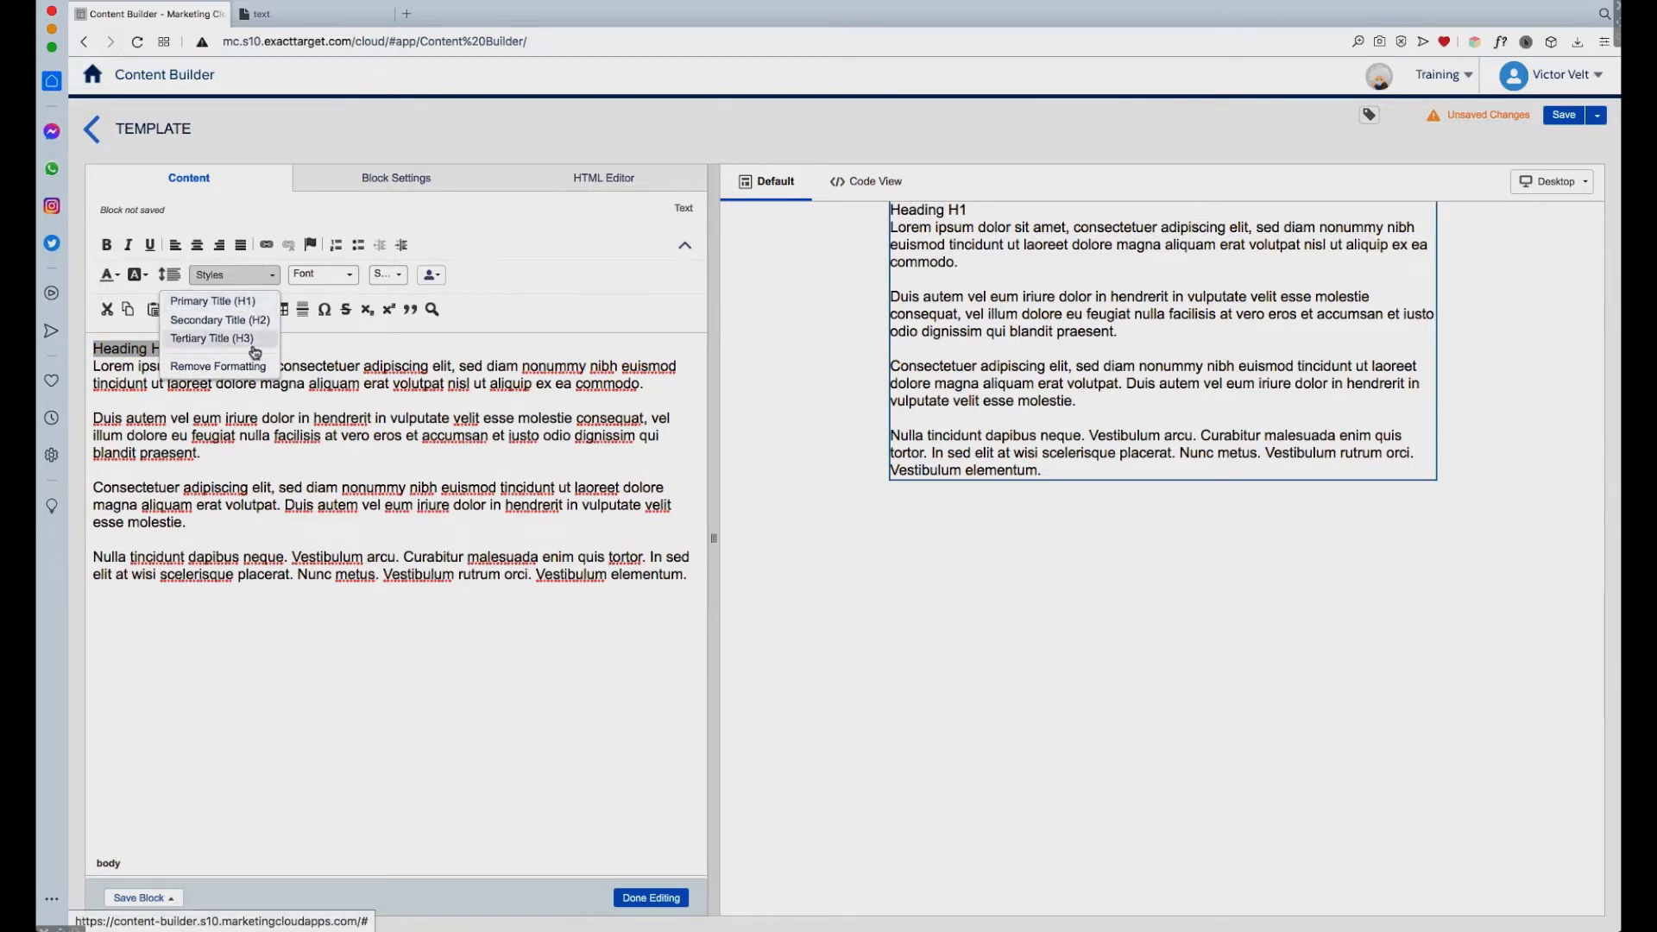
left_click(252, 310)
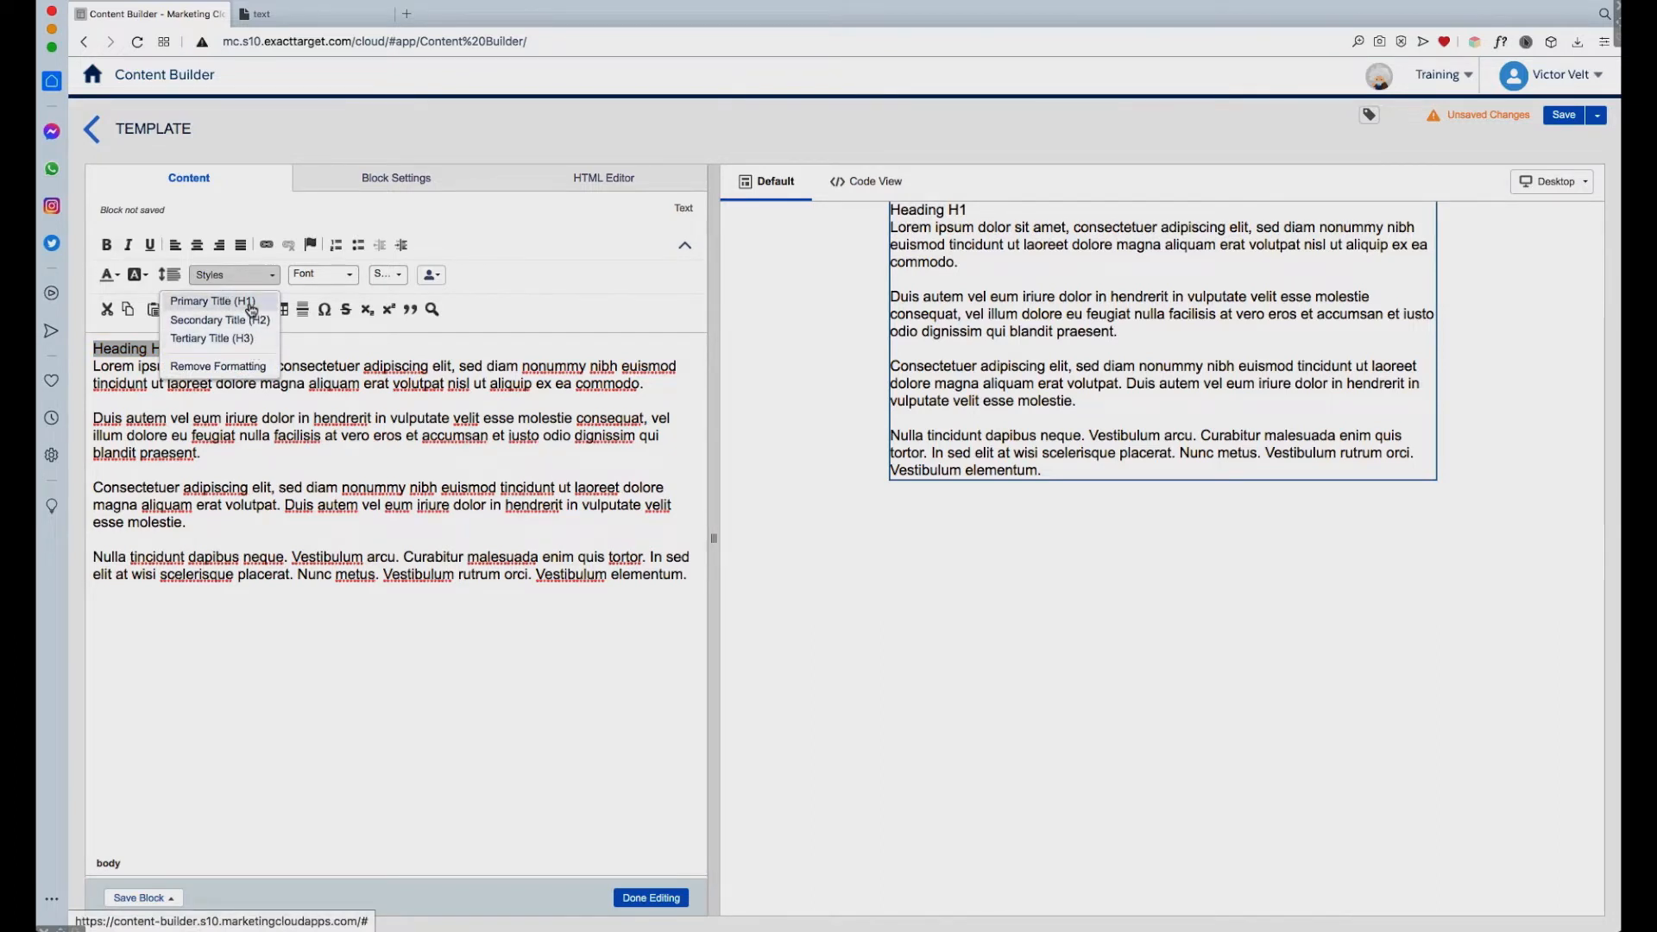
Enter Heading H2 on the blank line before the second paragraph and style it as Secondary Title (H2)
left_click(204, 435)
type("Heading H2")
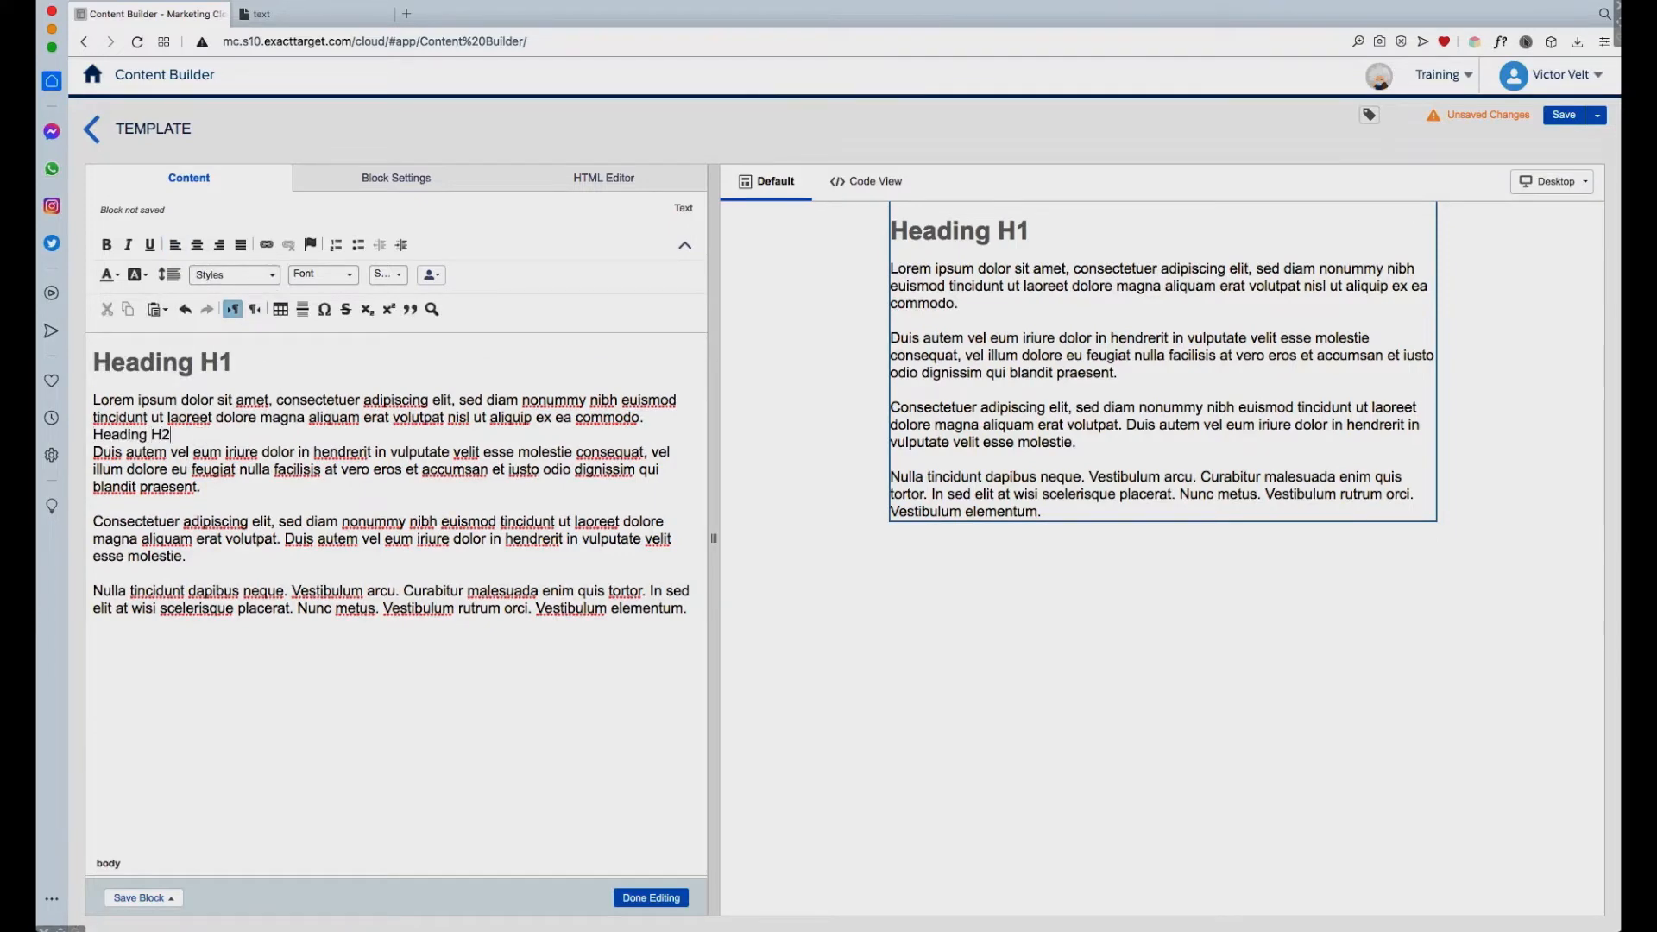
left_click_drag(175, 435, 64, 432)
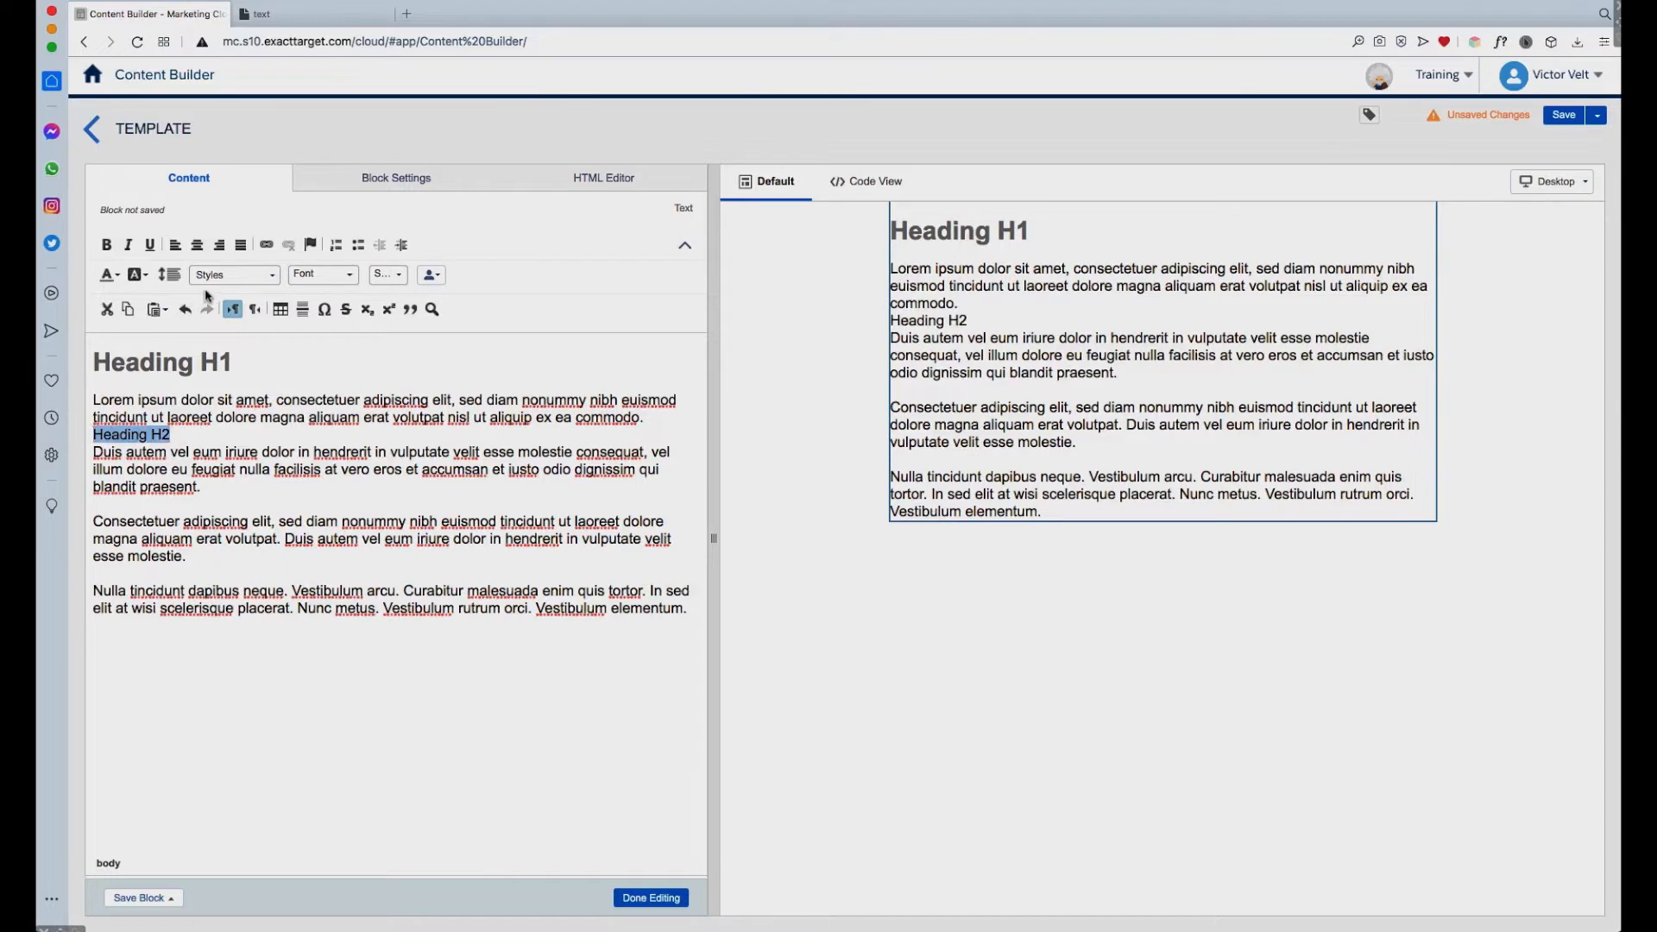
left_click(253, 276)
left_click(231, 320)
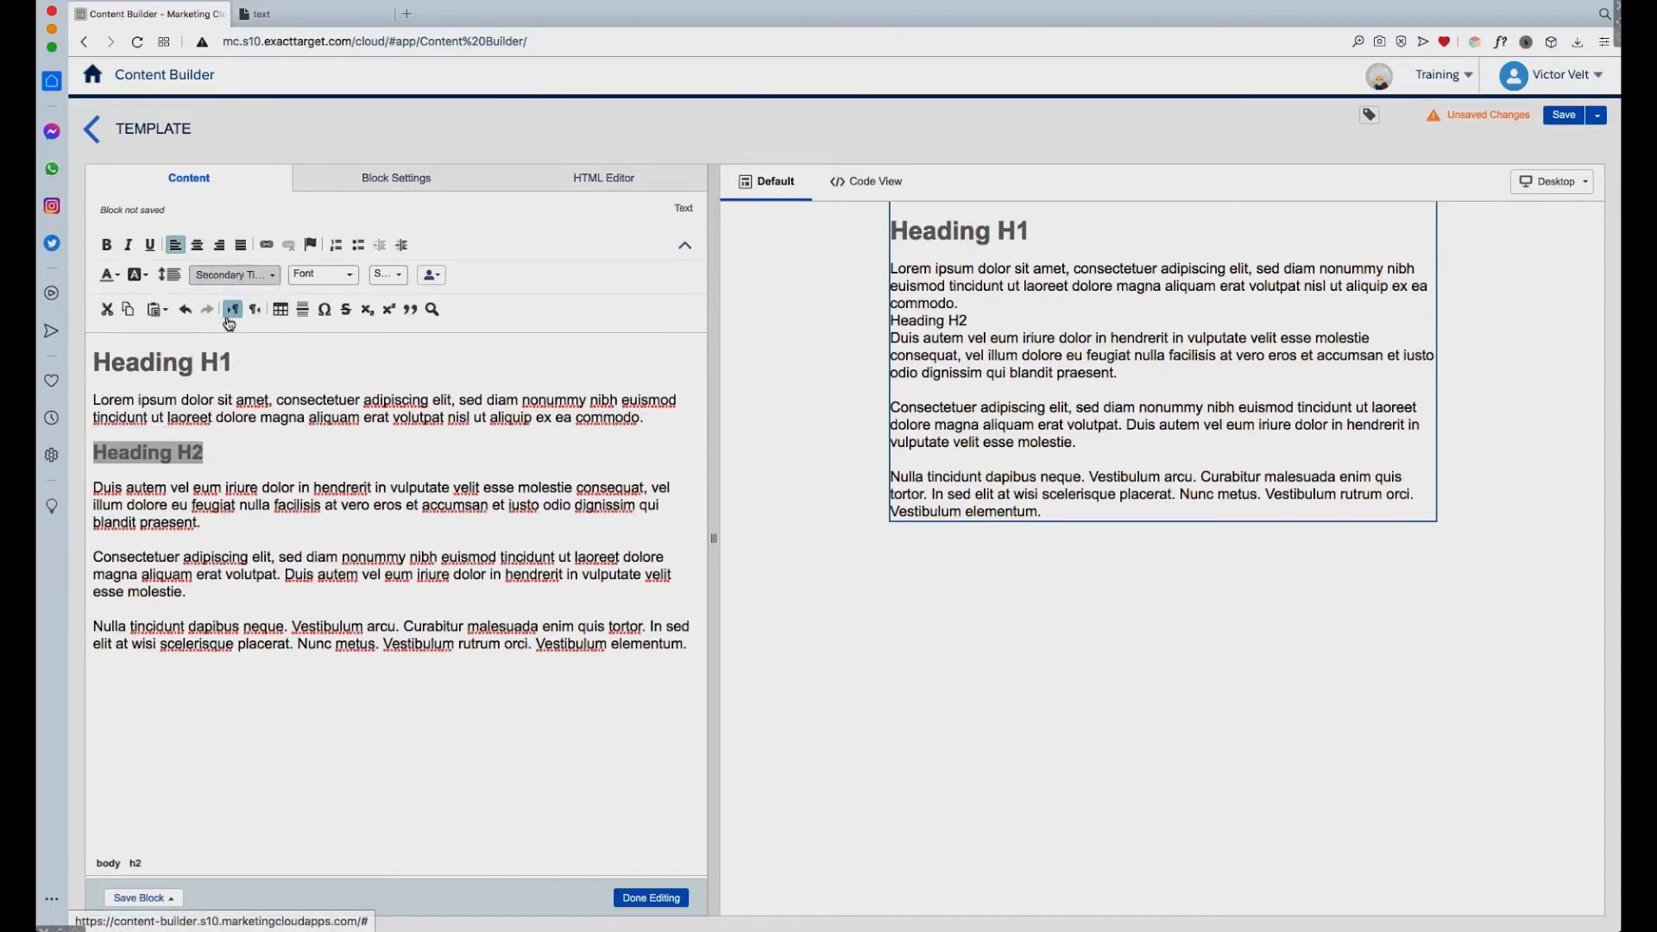
Enter Heading H3 on the blank line before the third paragraph and style it as Tertiary Title (H3)
left_click(149, 539)
type("Heading H")
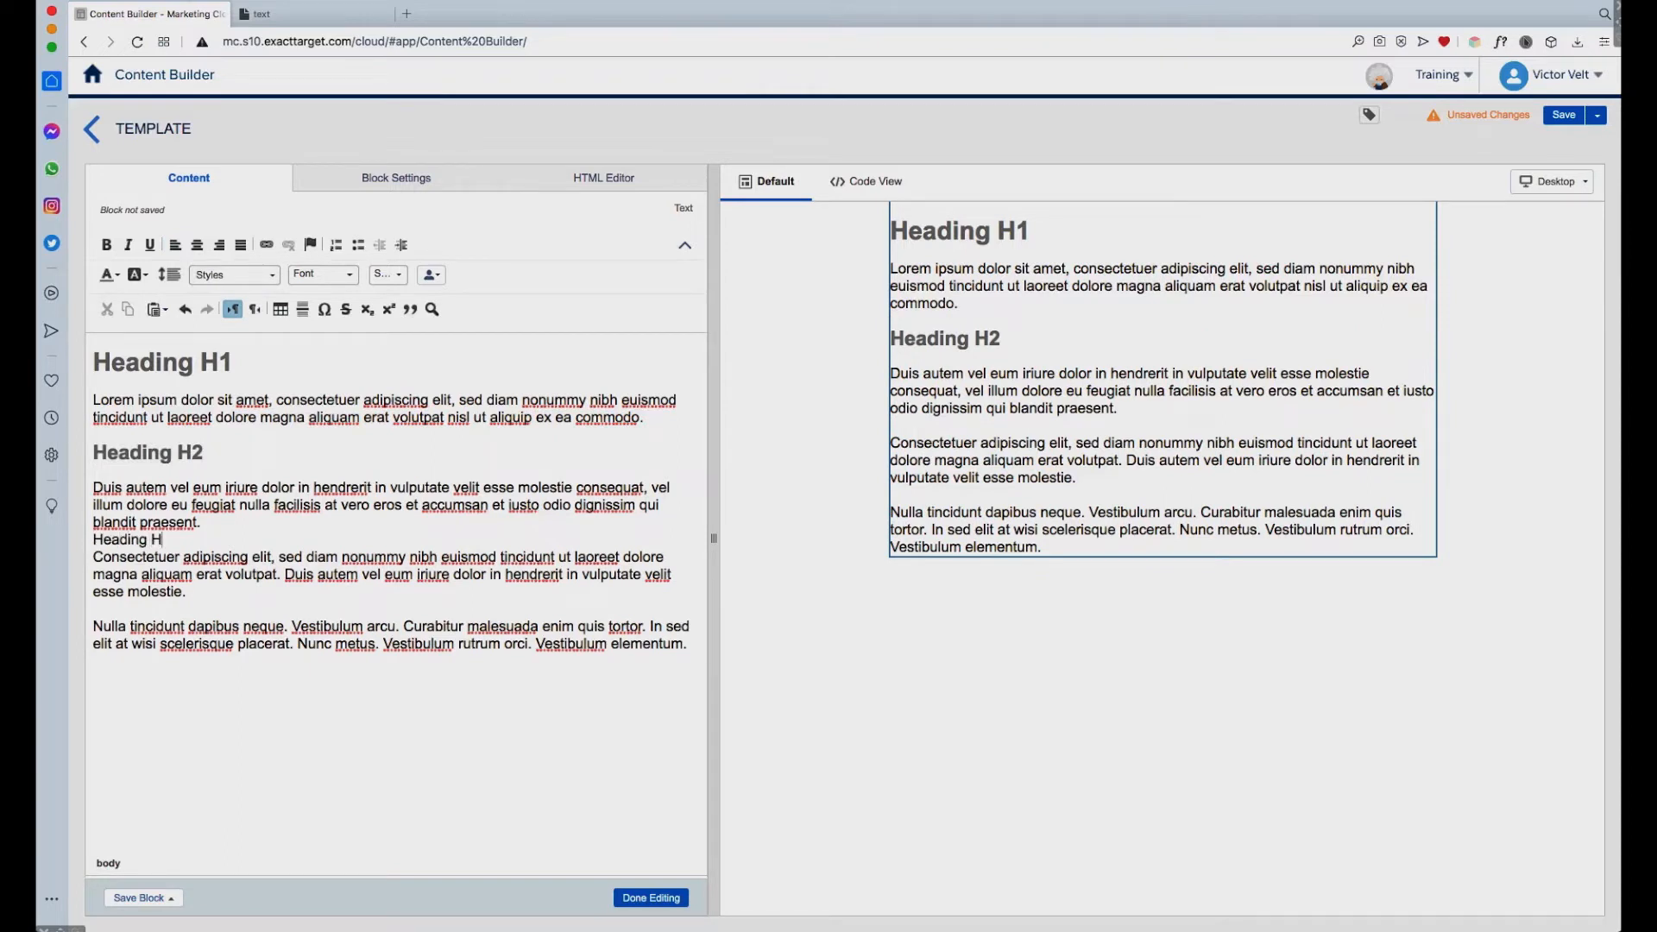
type("3")
left_click_drag(171, 539, 95, 537)
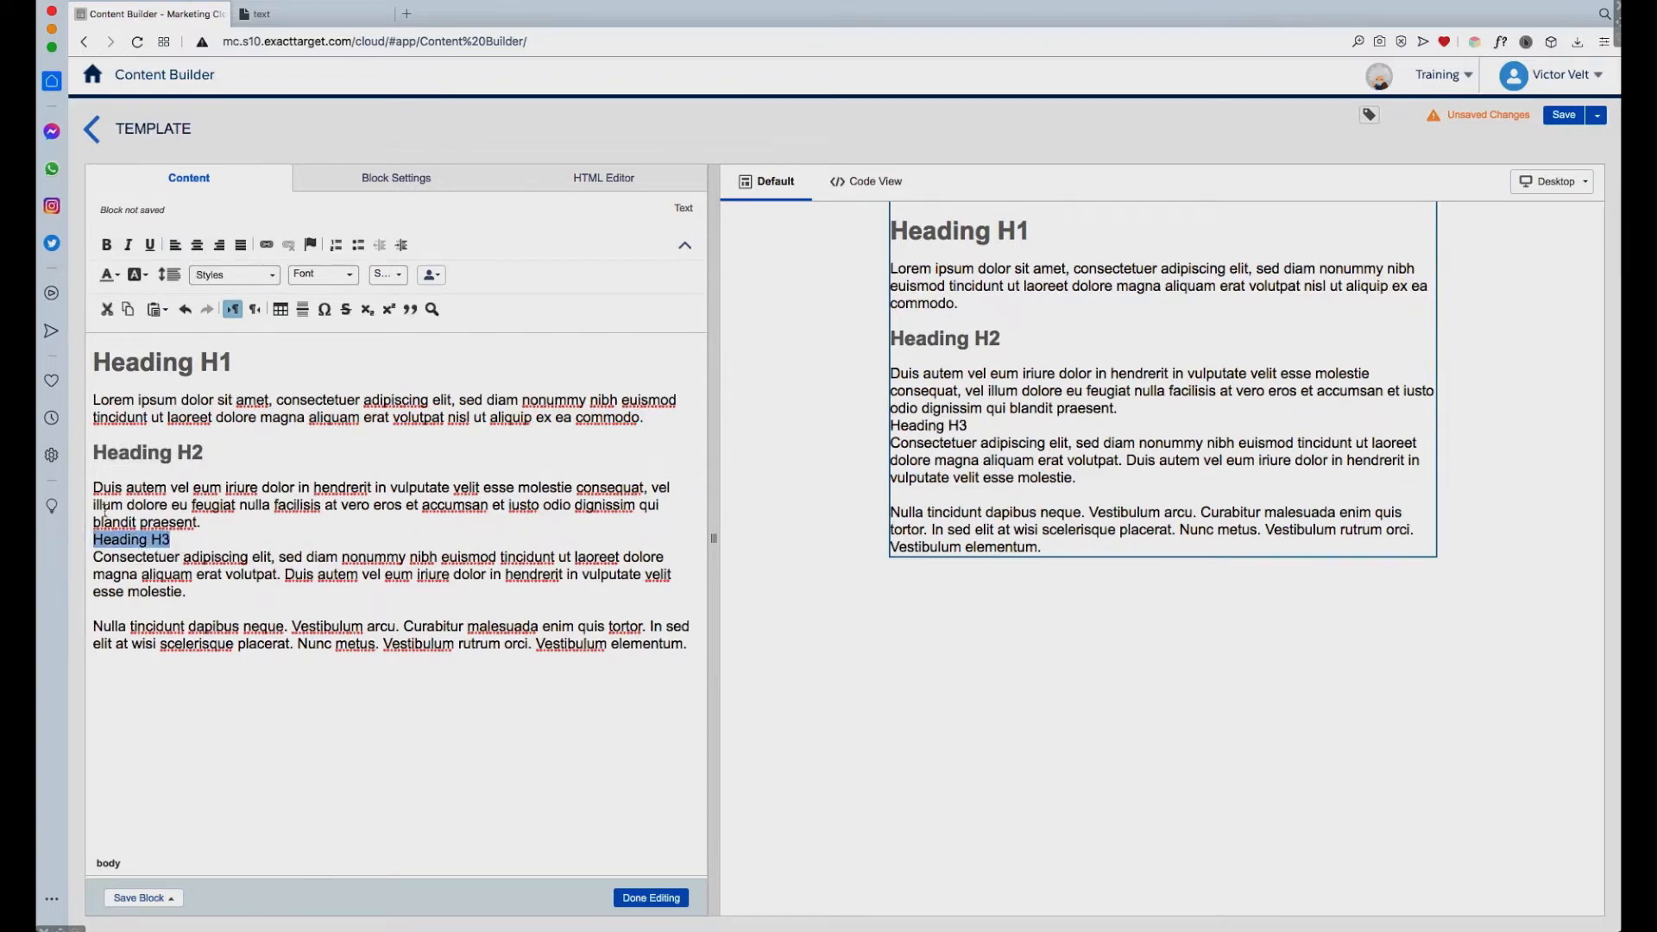
left_click(235, 274)
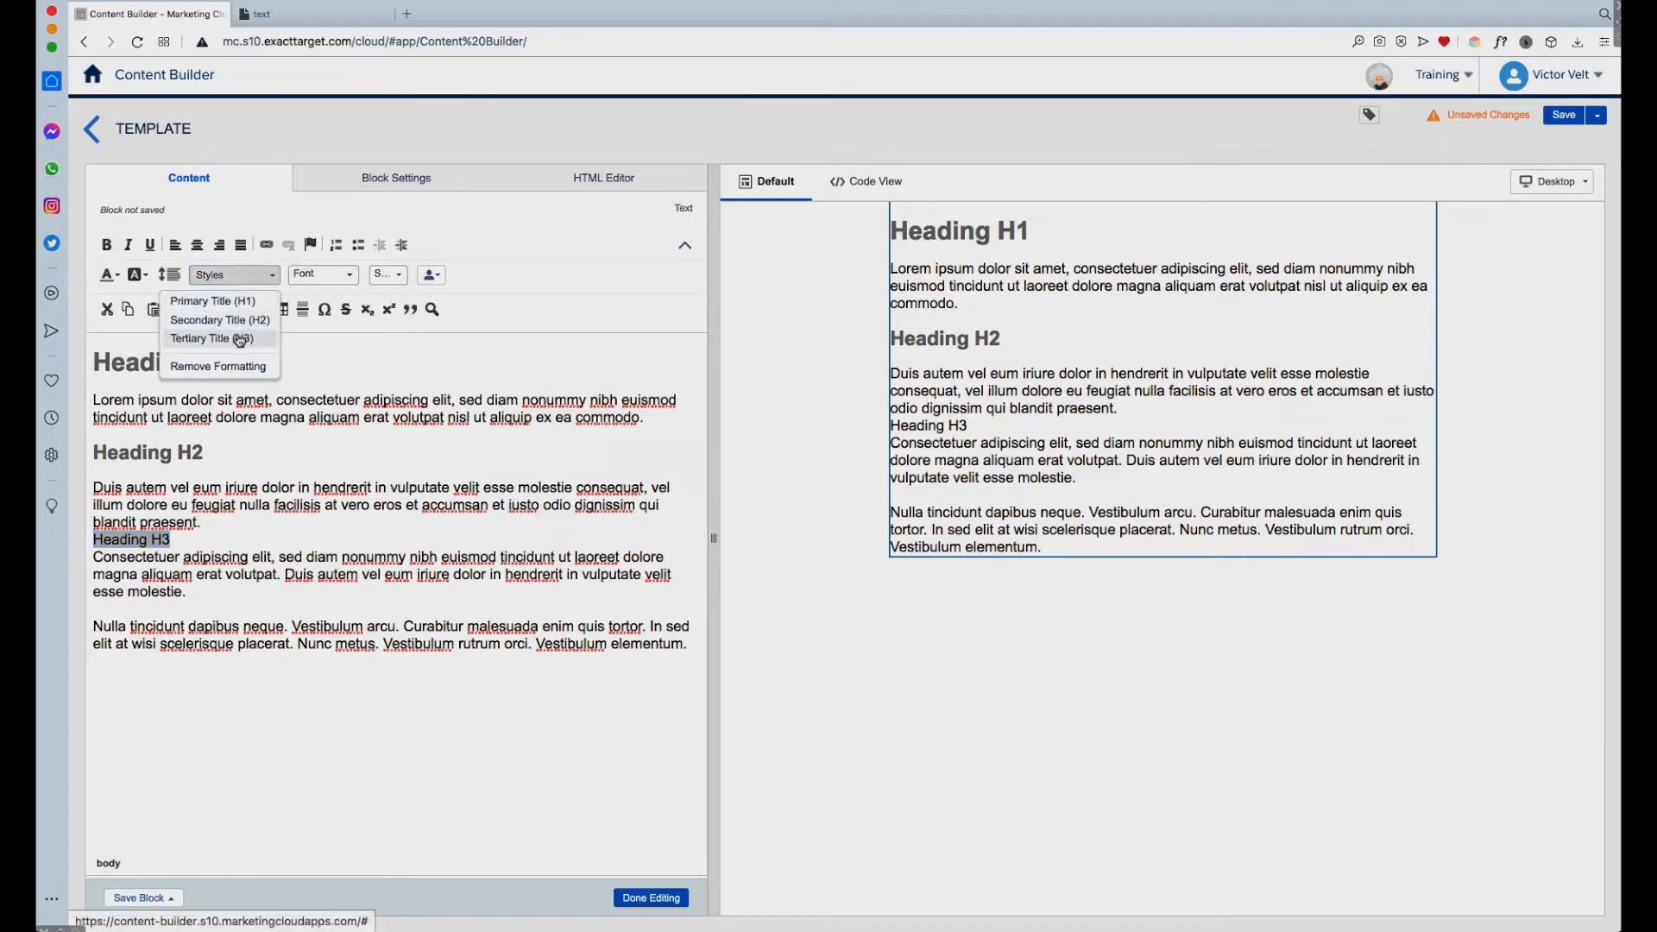
left_click(239, 337)
left_click(479, 565)
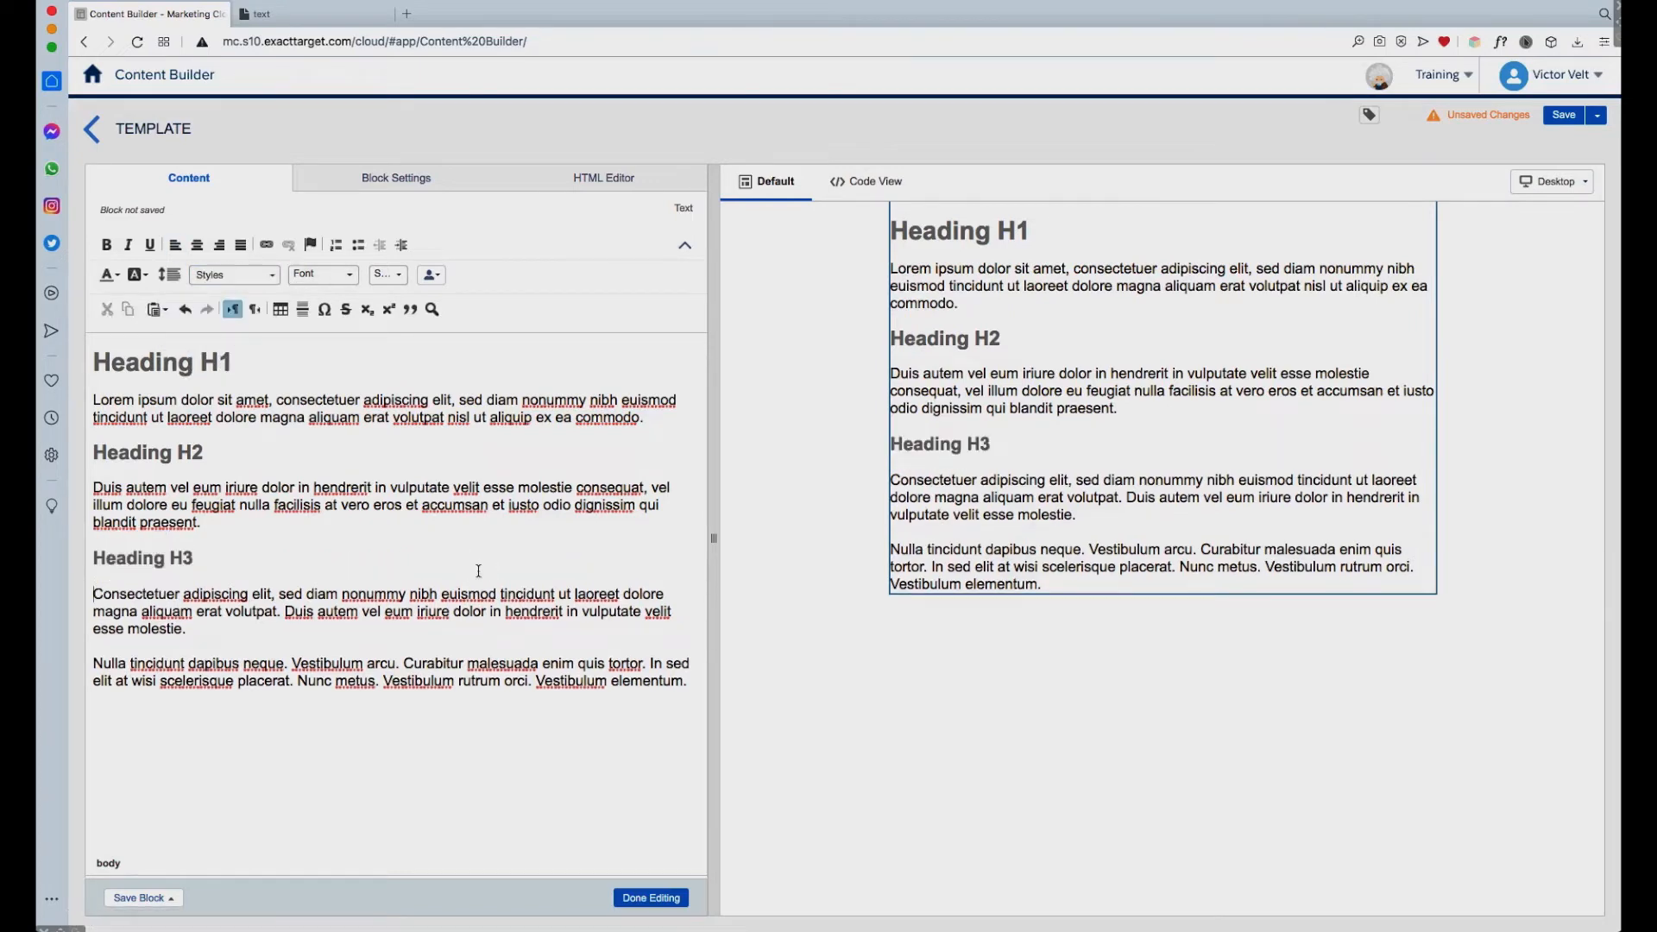
Examine the heading tags, inline styles and paragraph text in the block's HTML code, and finish editing the Text block
left_click(614, 184)
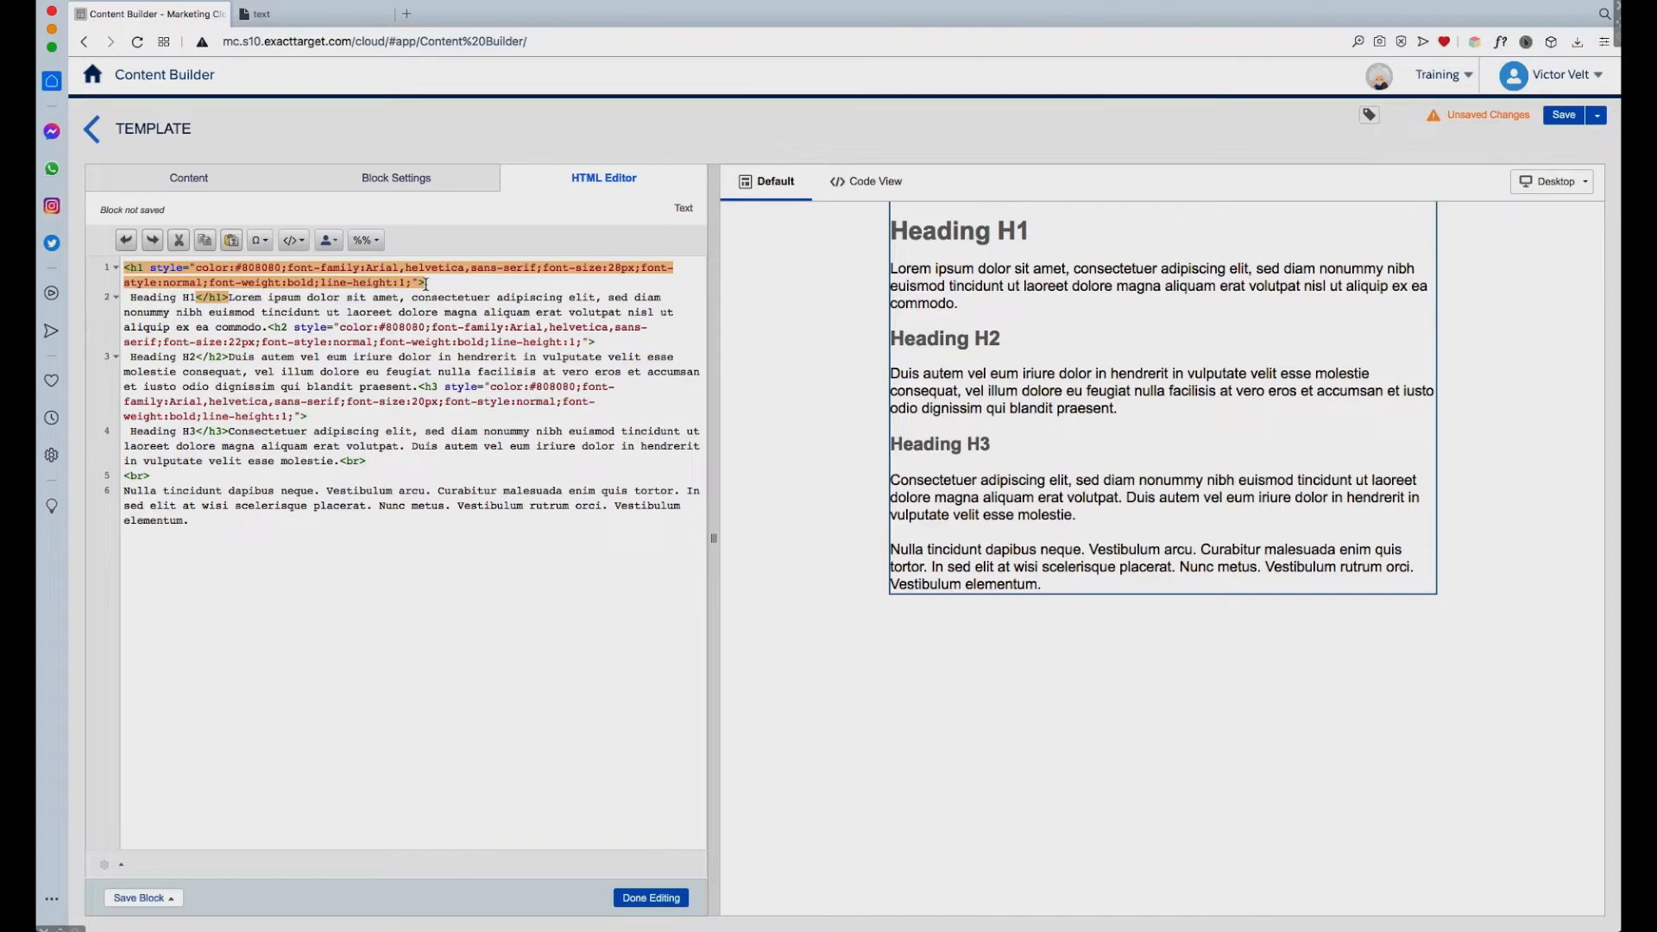
left_click_drag(124, 267, 232, 357)
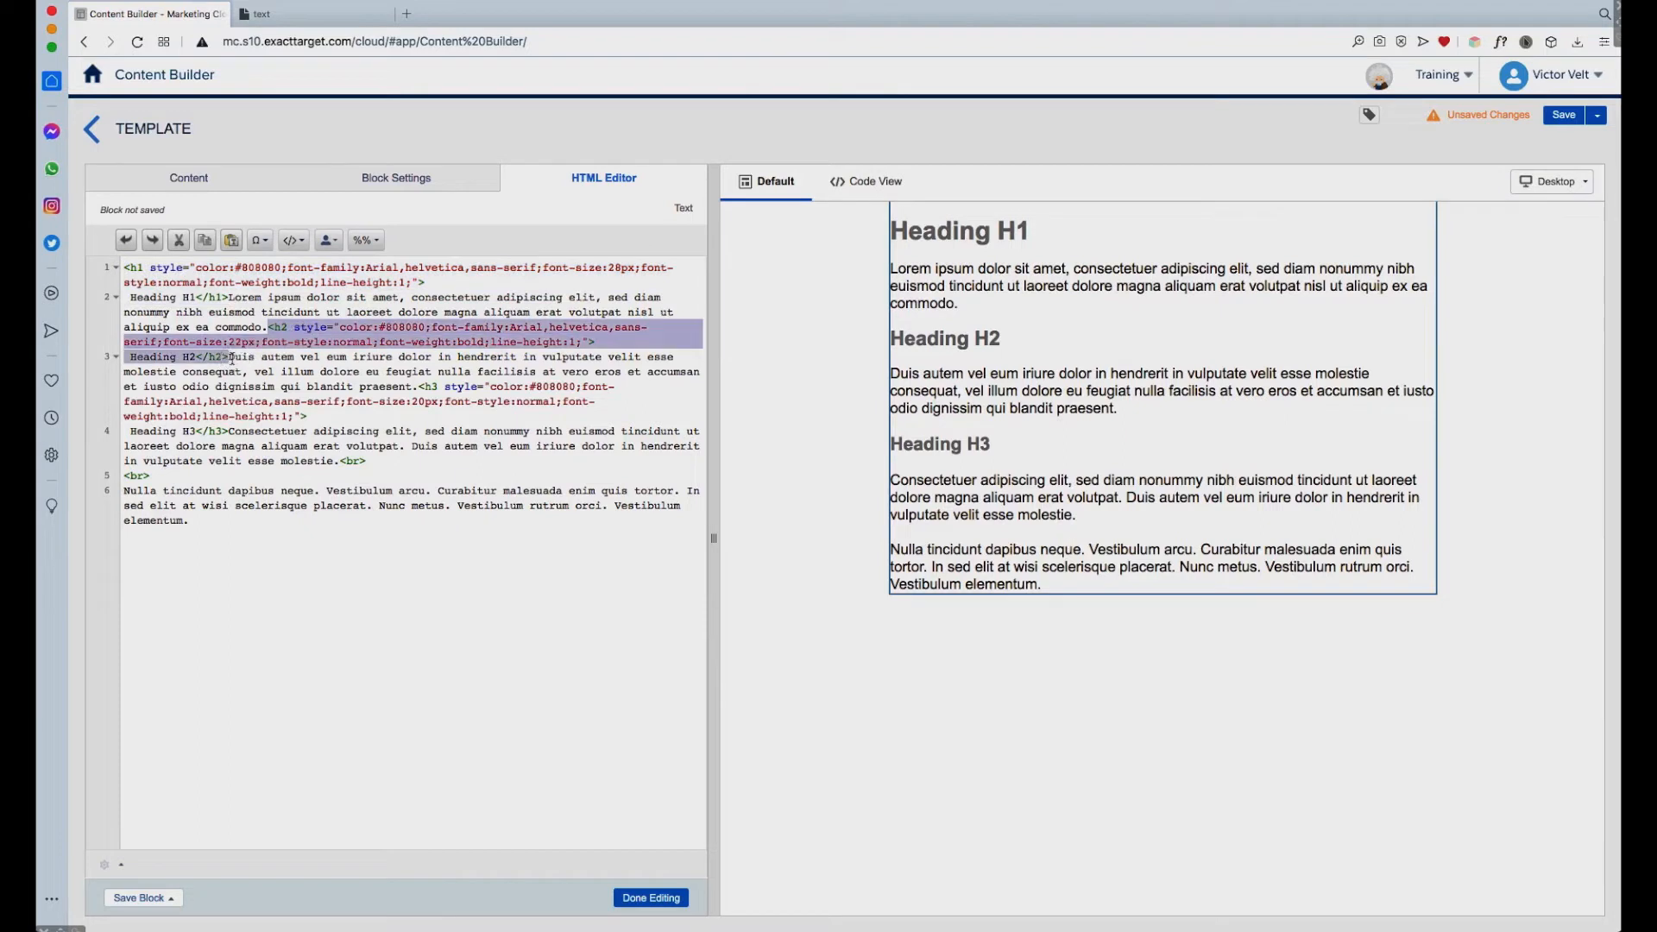
left_click_drag(415, 387, 418, 416)
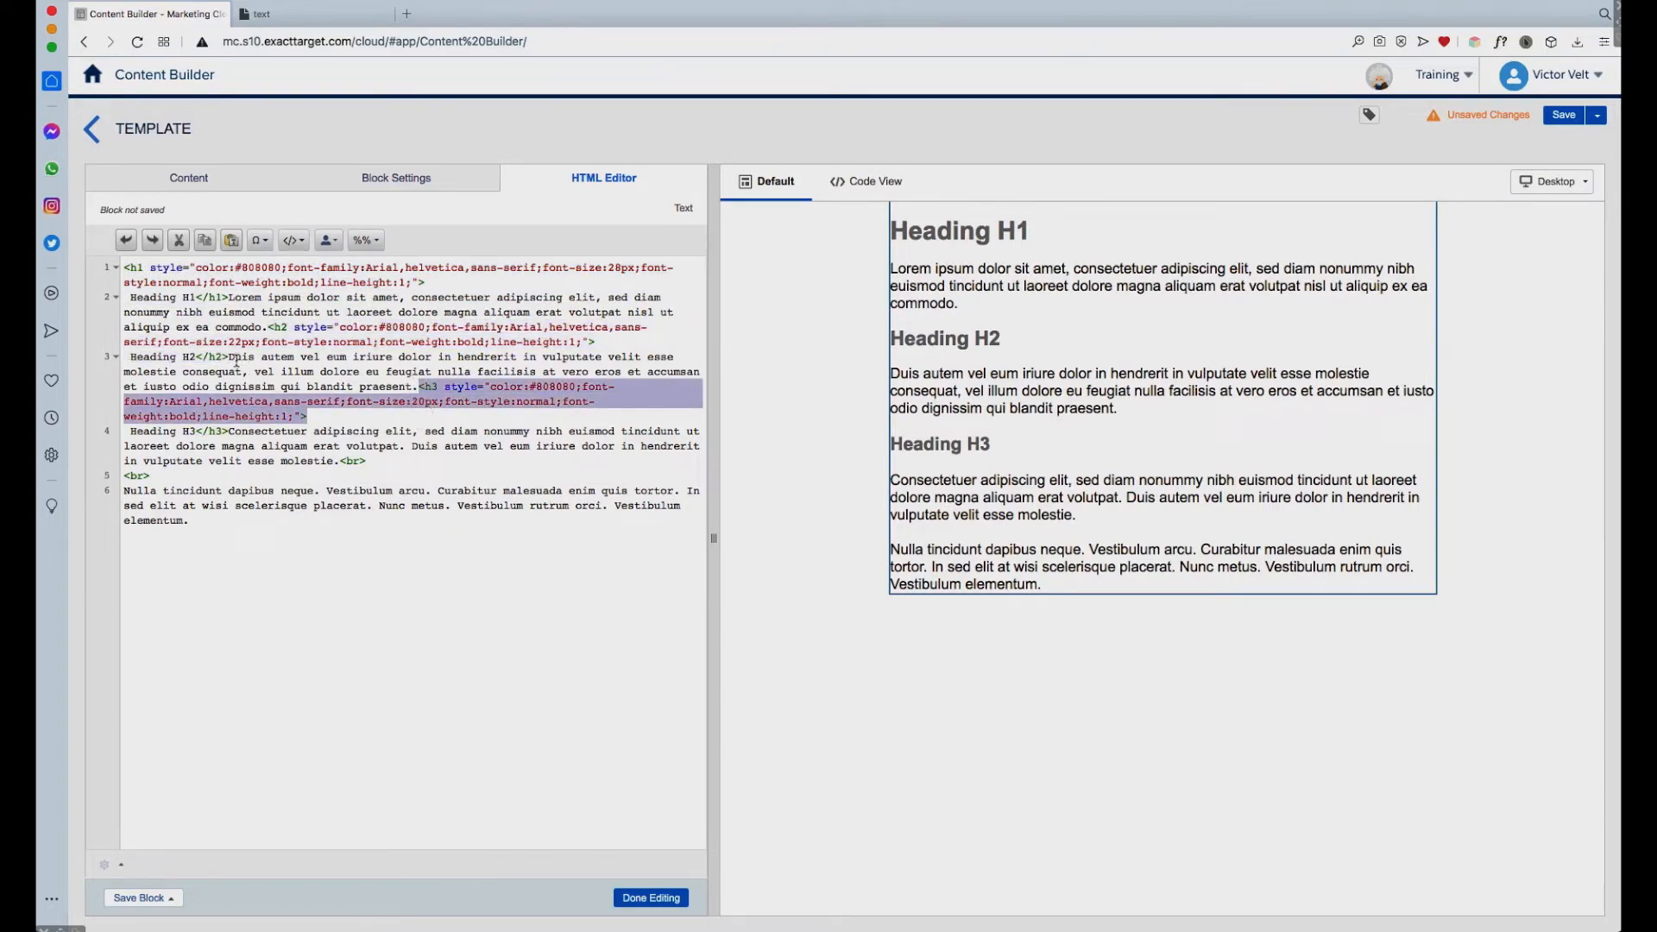
left_click_drag(229, 359, 418, 387)
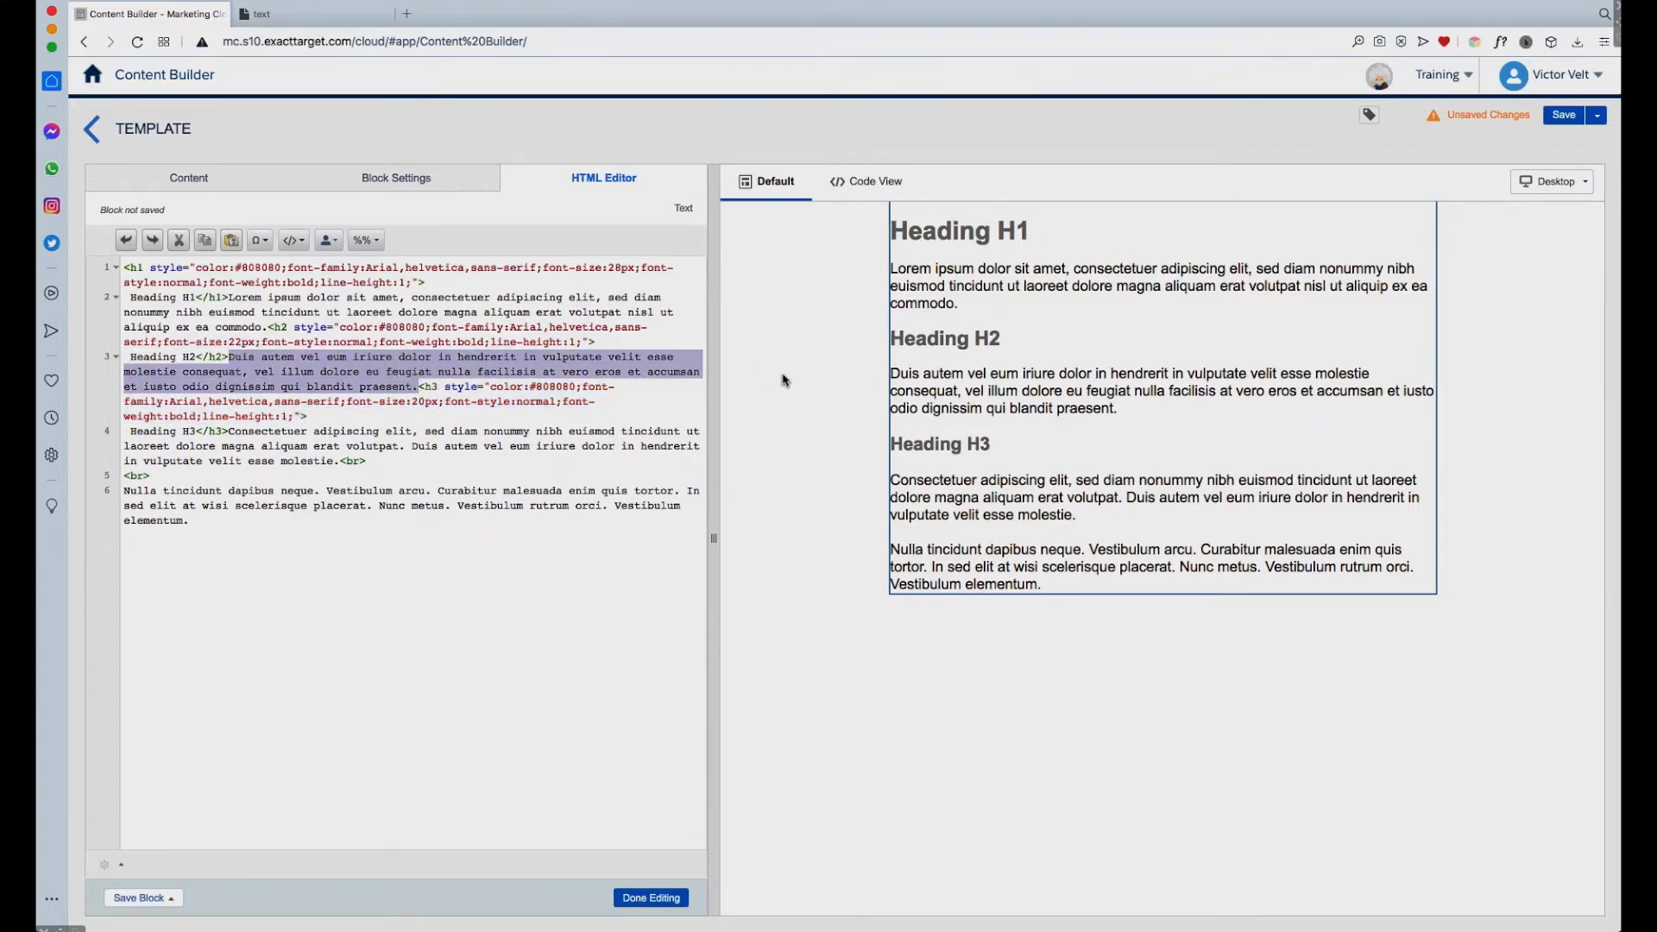
left_click(577, 429)
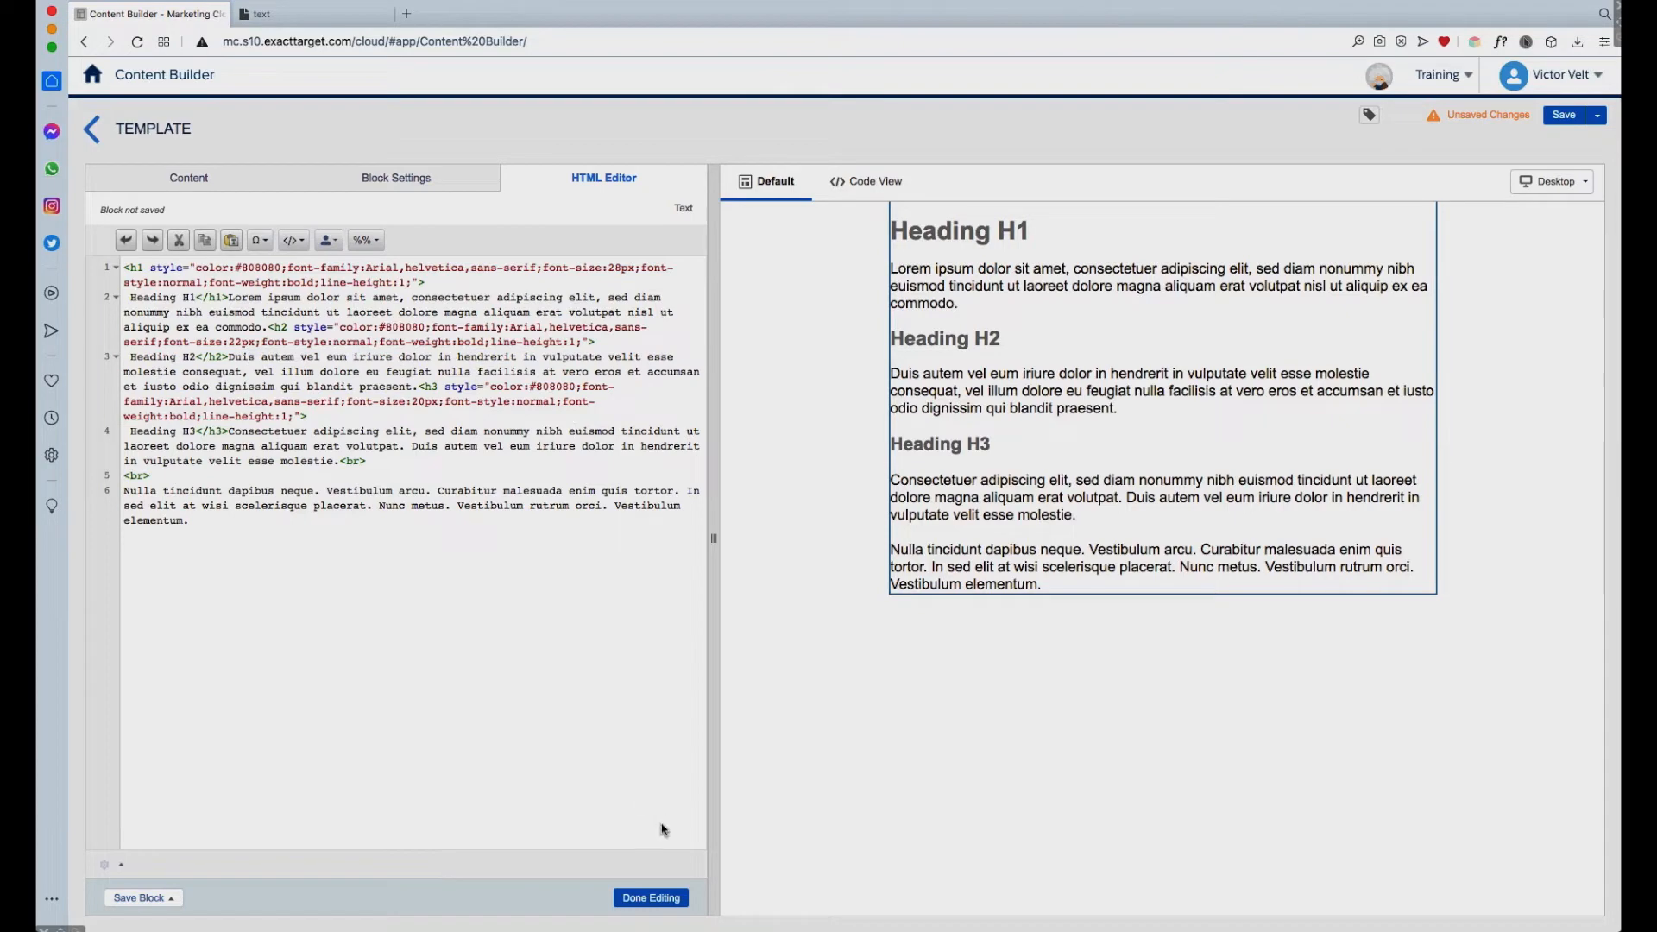
left_click(188, 180)
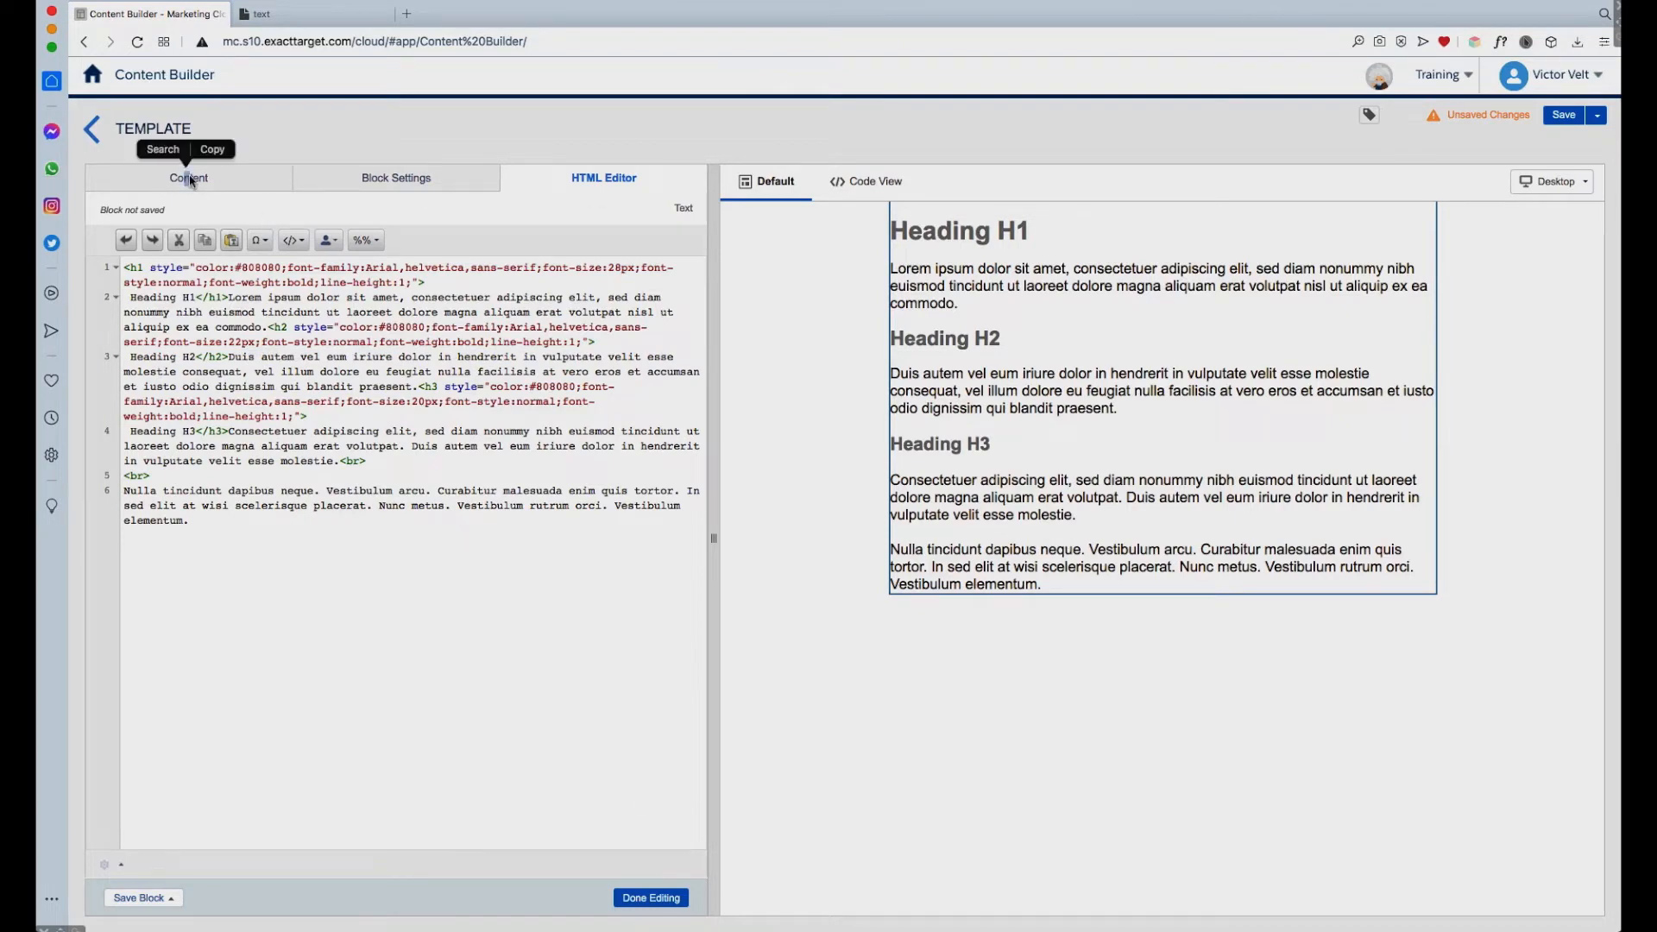
left_click(665, 899)
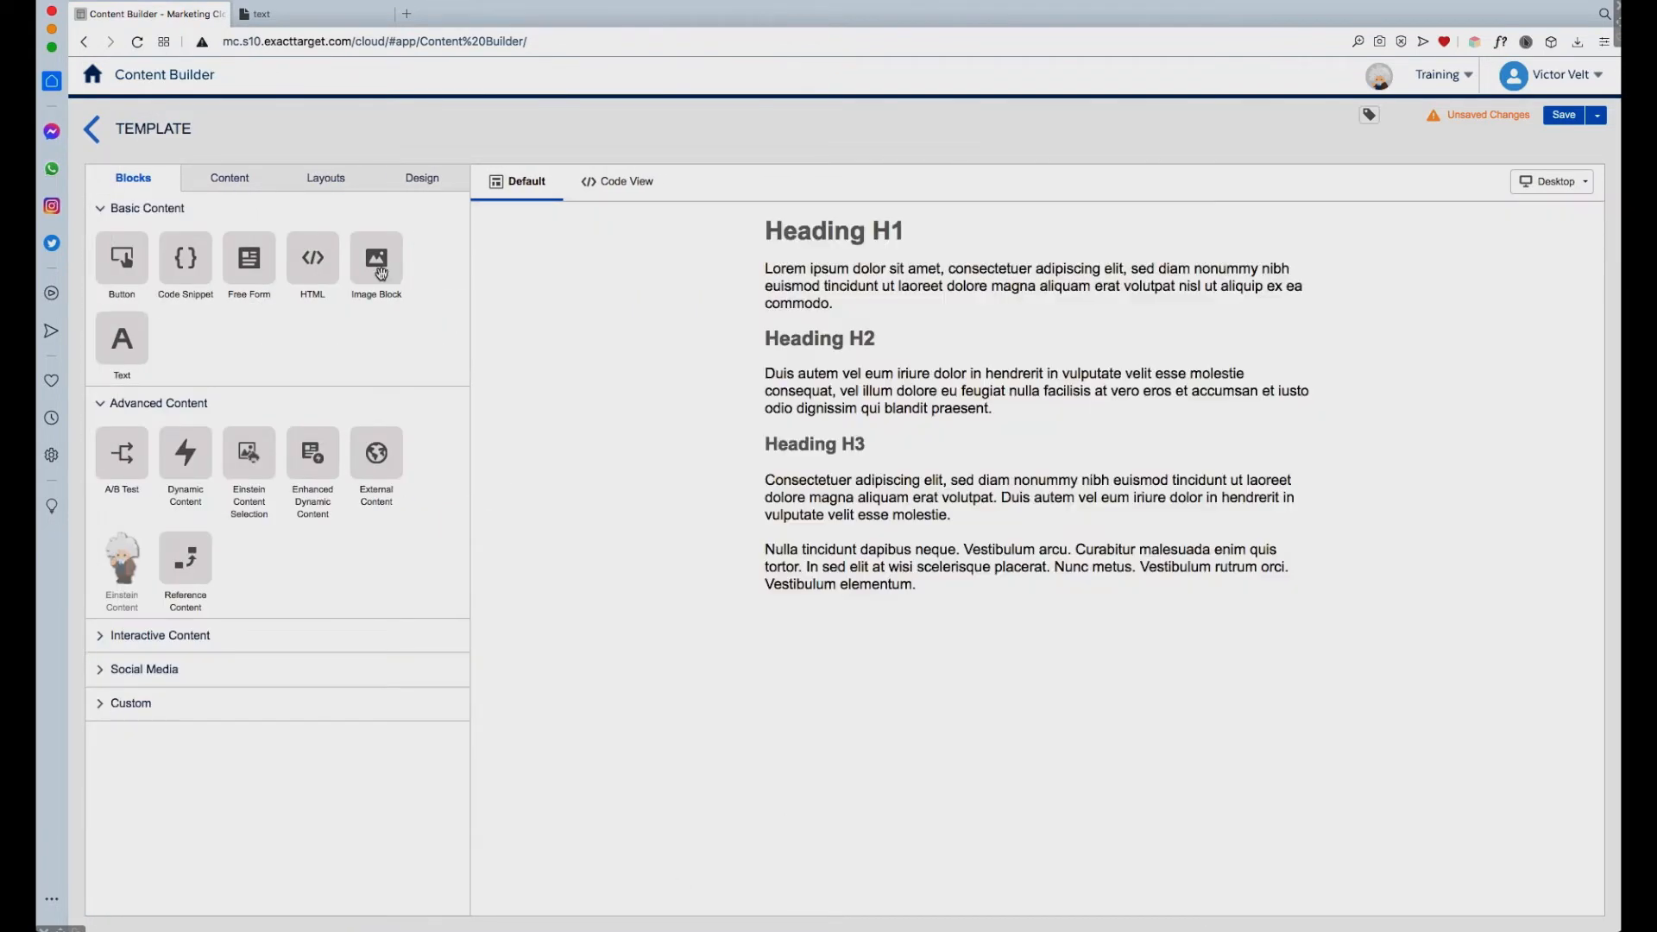
Set the Body font to Comic Sans in the template's design styles
left_click(442, 181)
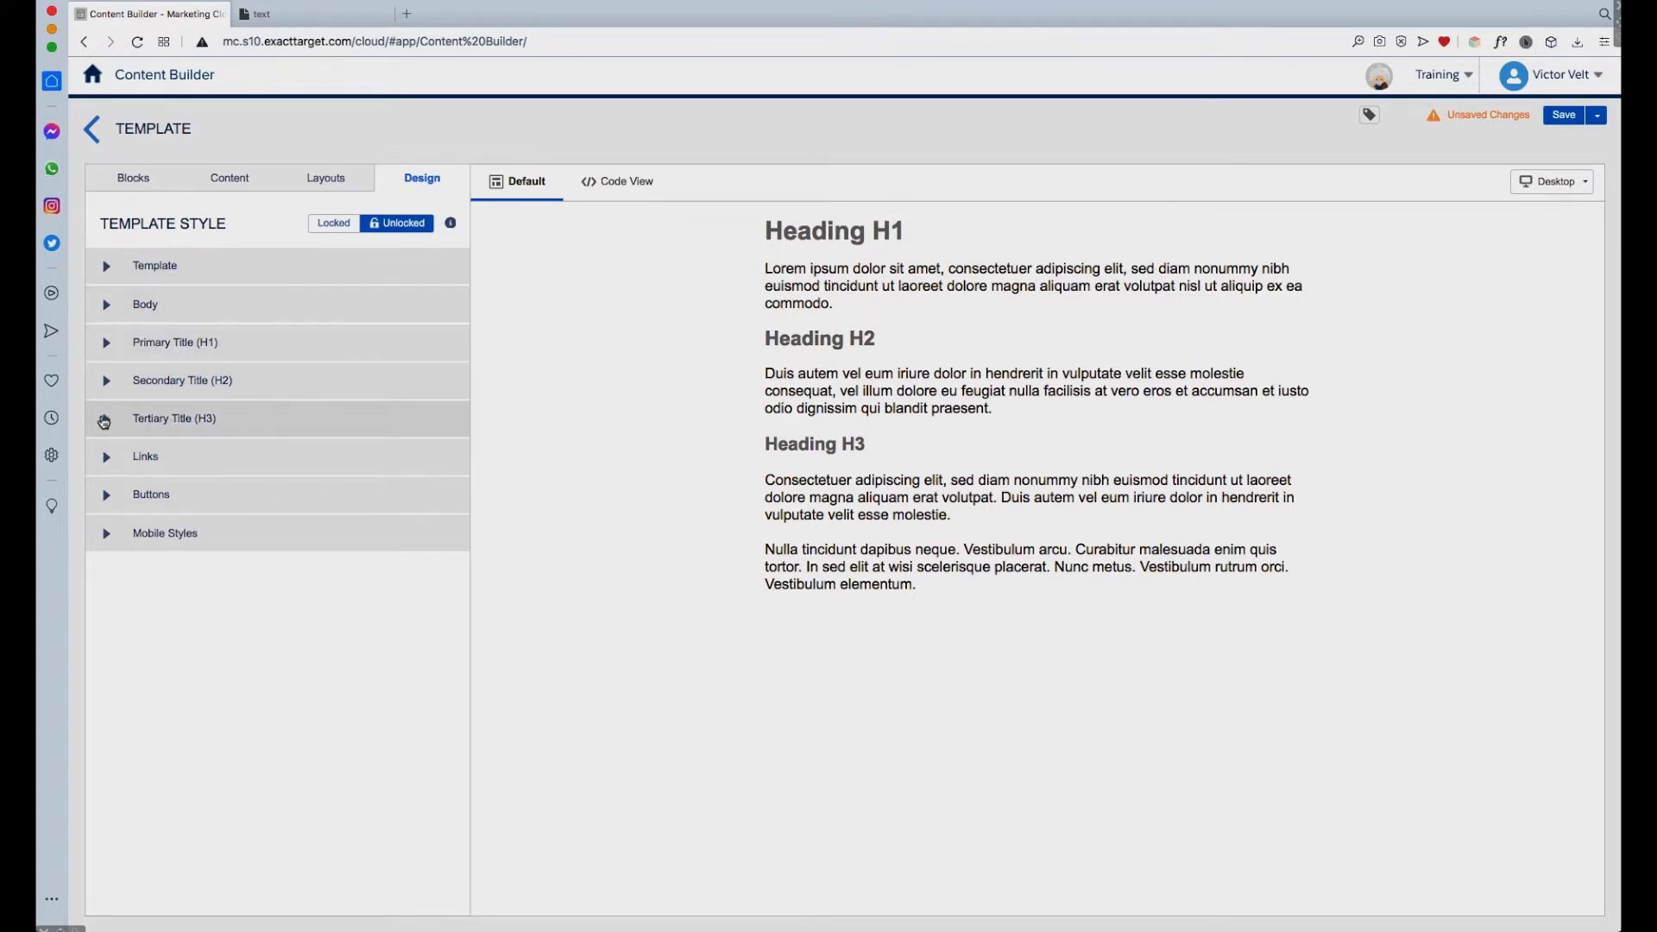
left_click(108, 307)
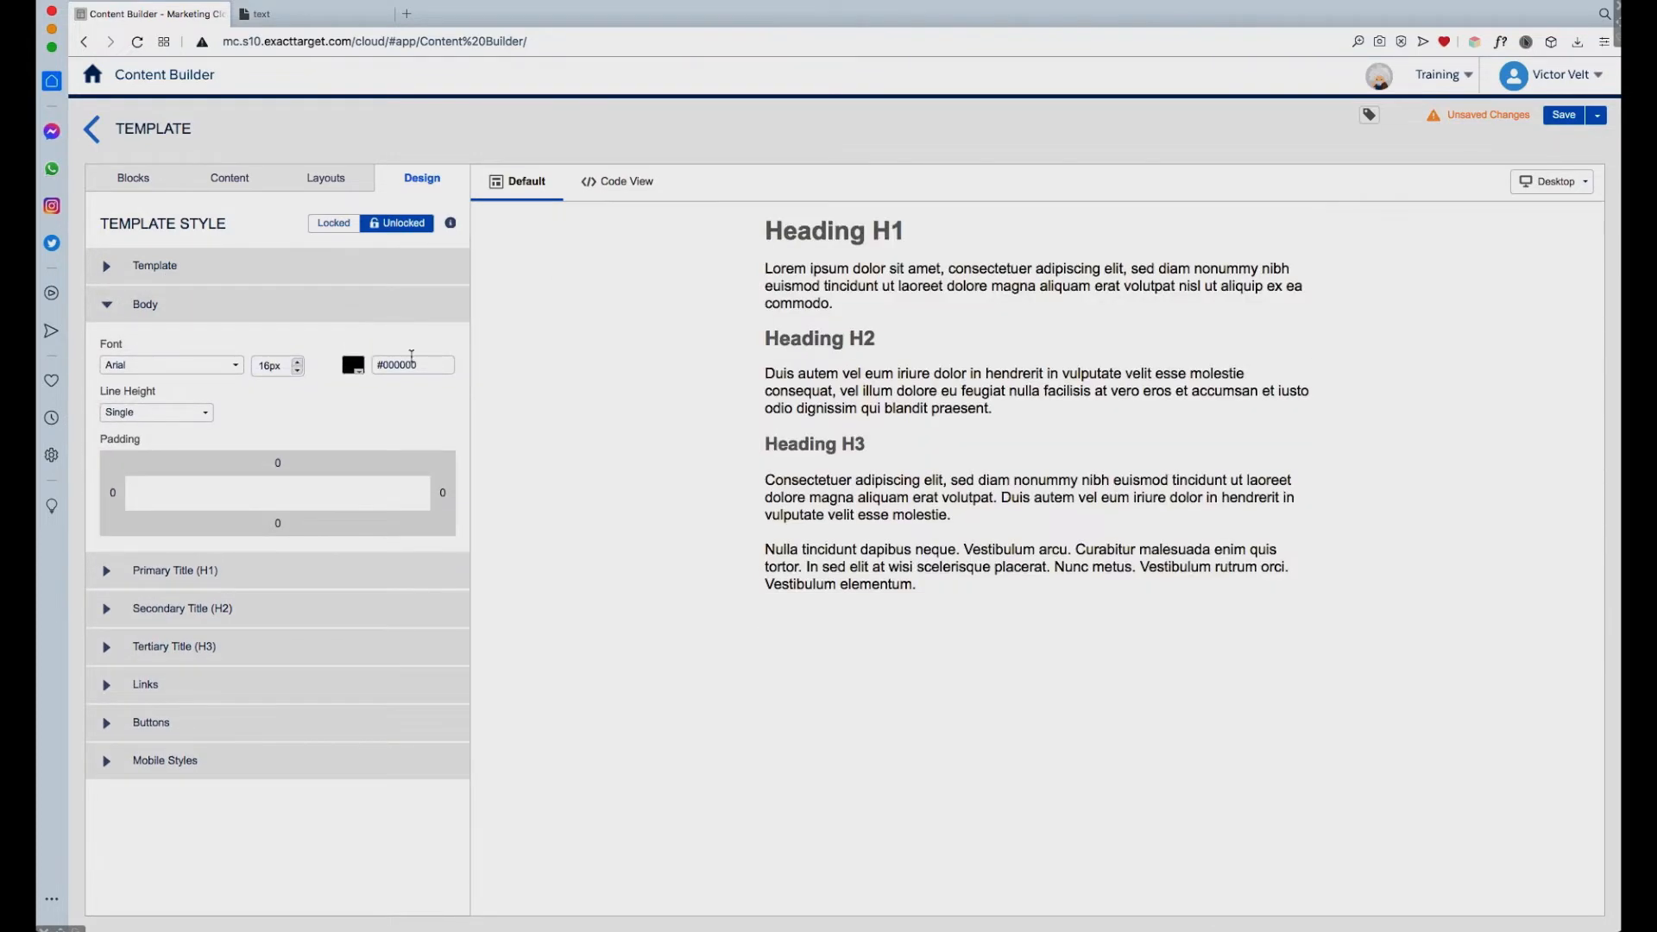
left_click(241, 370)
left_click(150, 429)
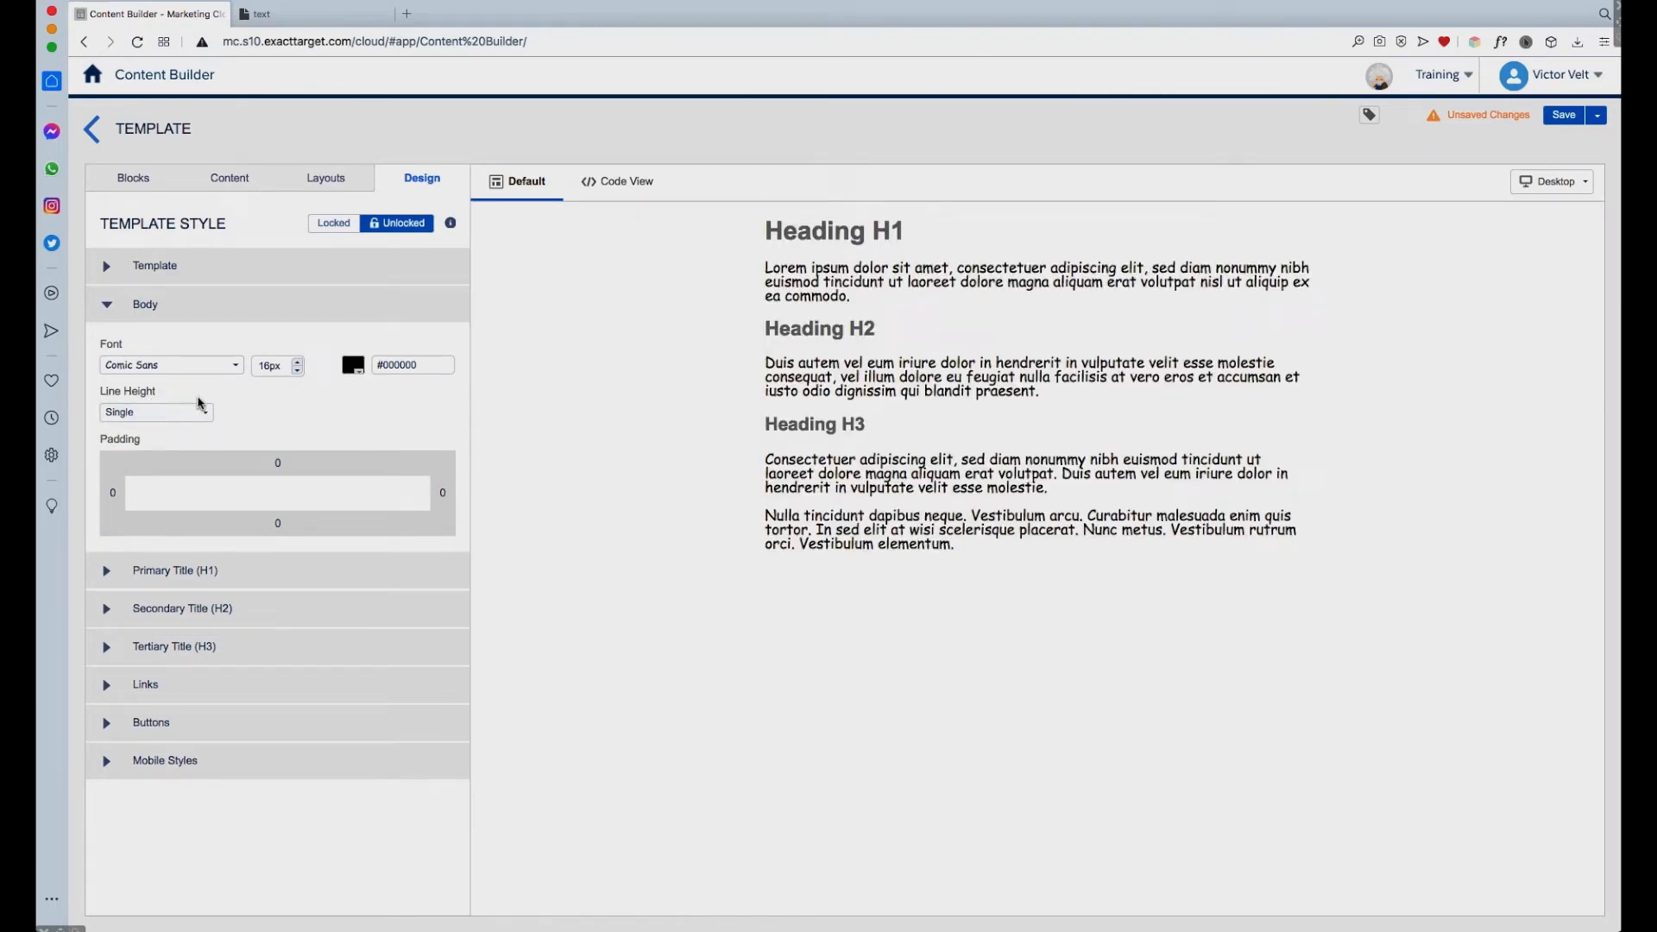
Examine the template's full code for the font-family declaration in the style attribute of the body tag
left_click(636, 184)
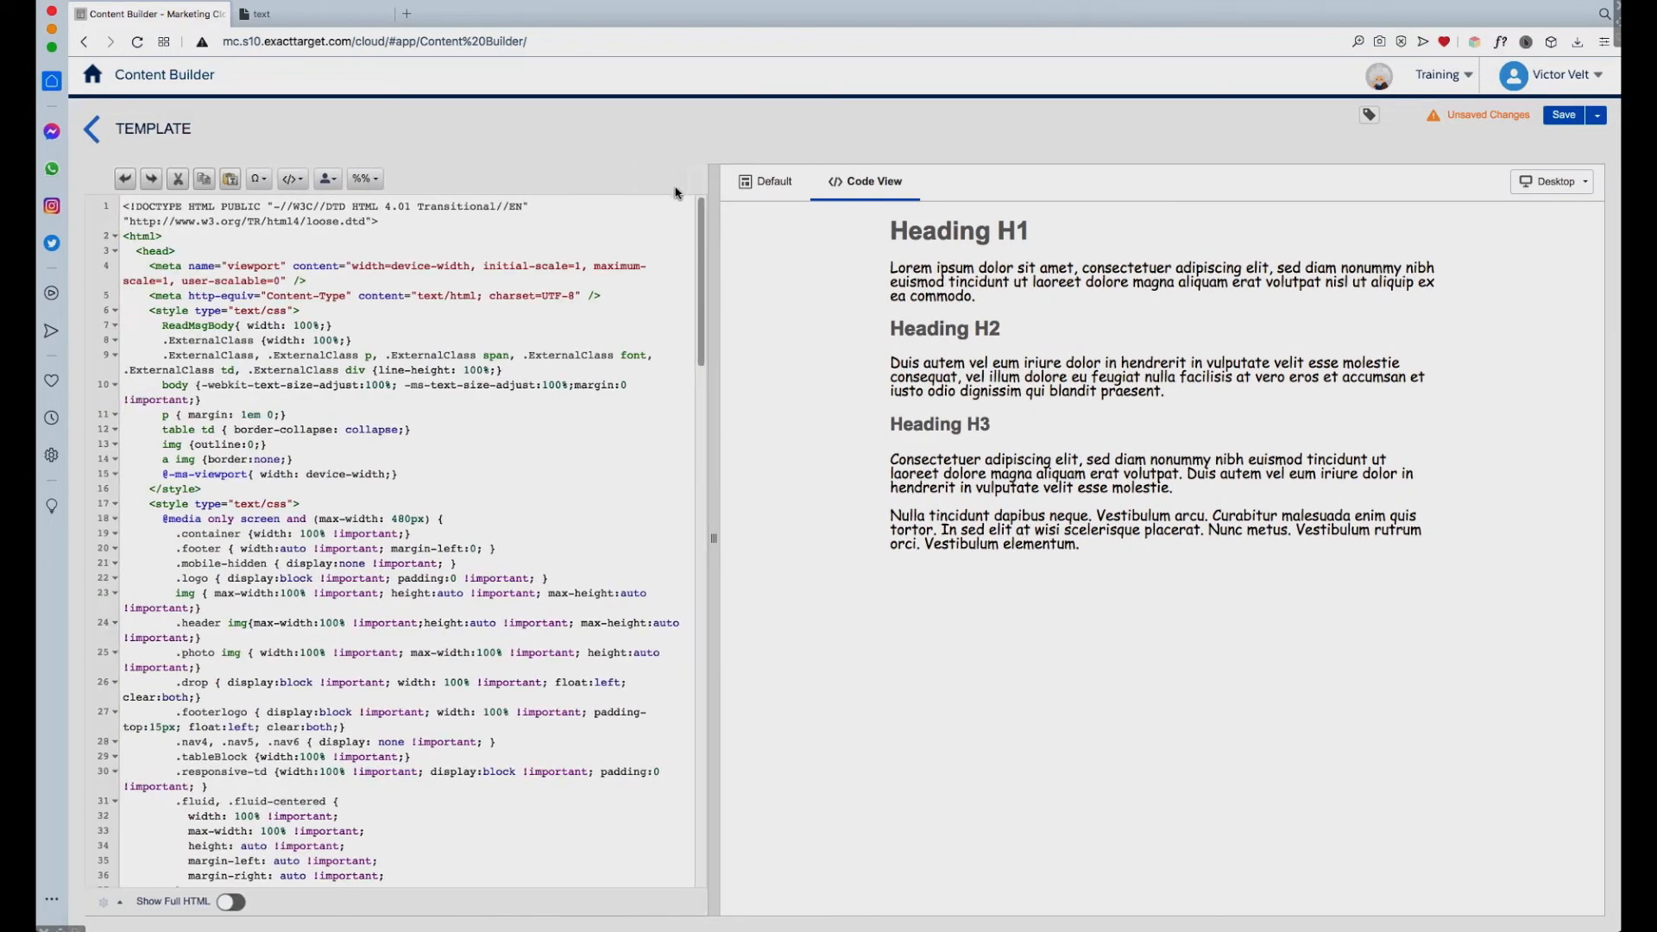
left_click_drag(700, 248, 700, 577)
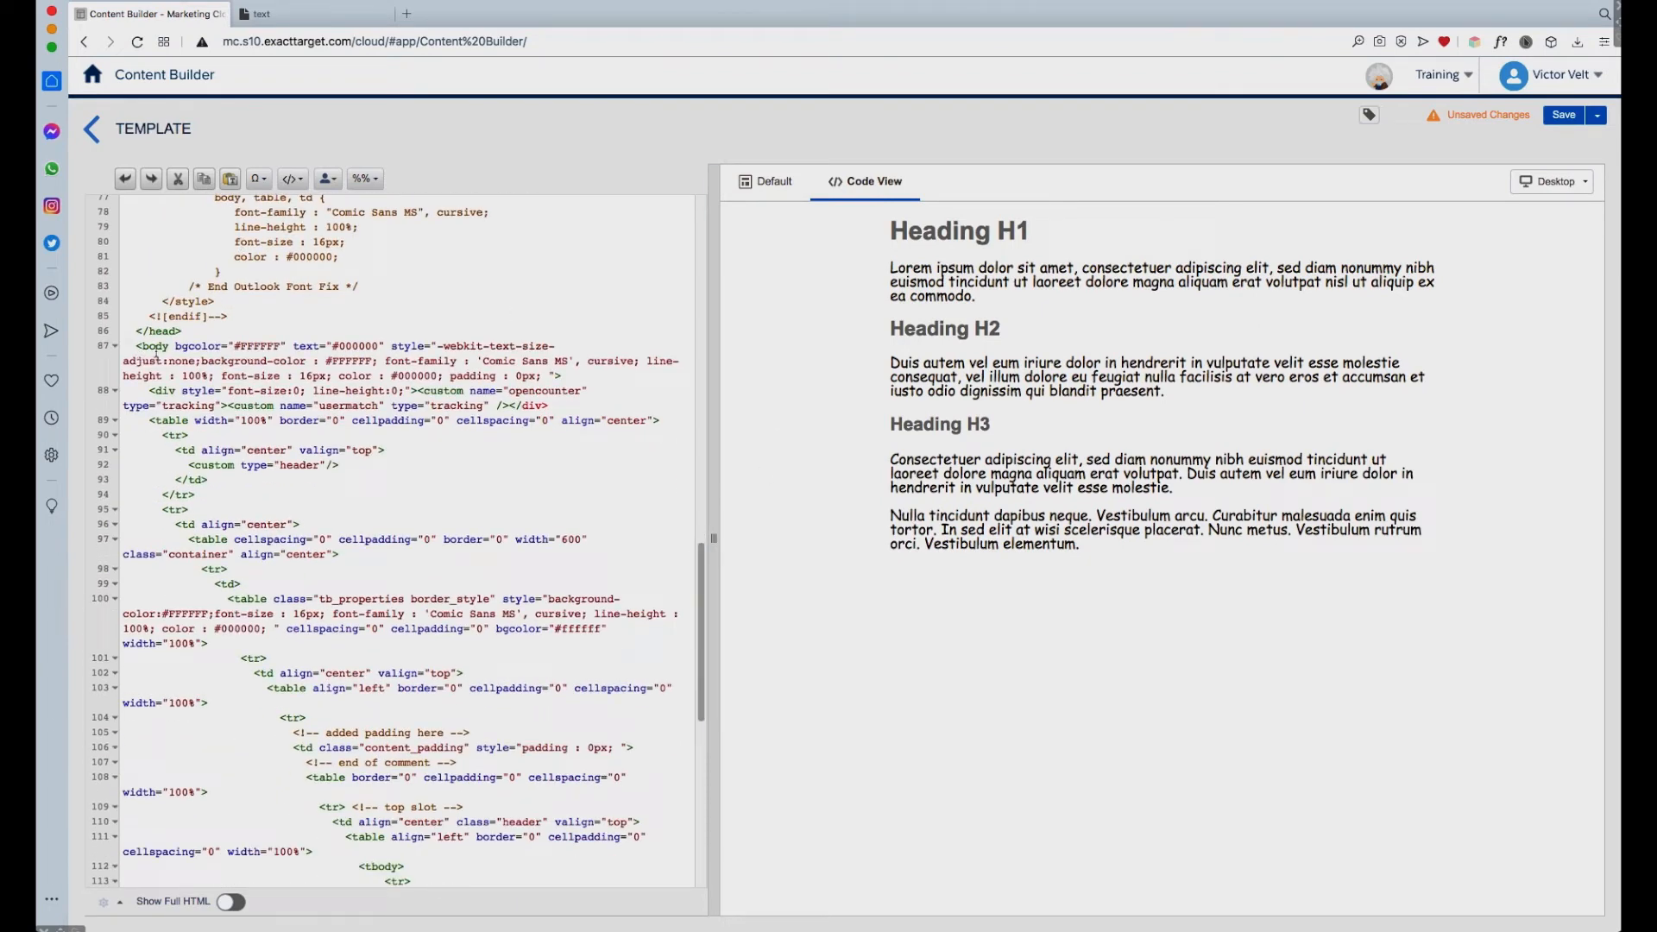
left_click_drag(386, 360, 585, 366)
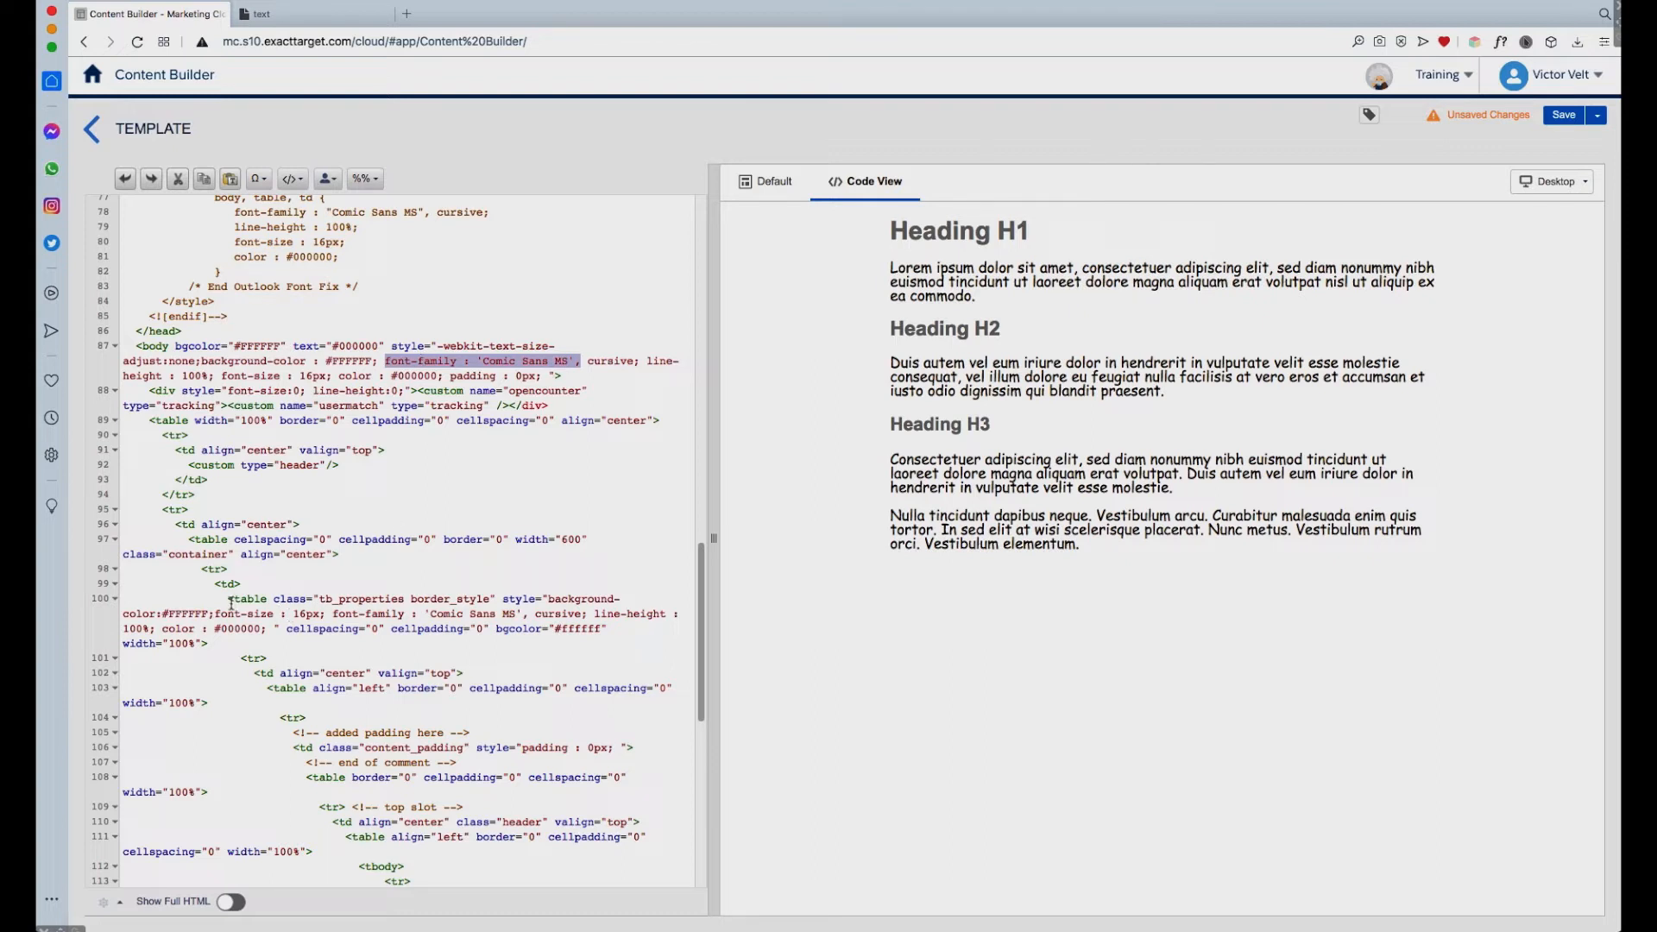
Examine the font-family declaration and border_style class of the tb_properties table and the banner slot div in the template's code
left_click_drag(432, 616, 516, 615)
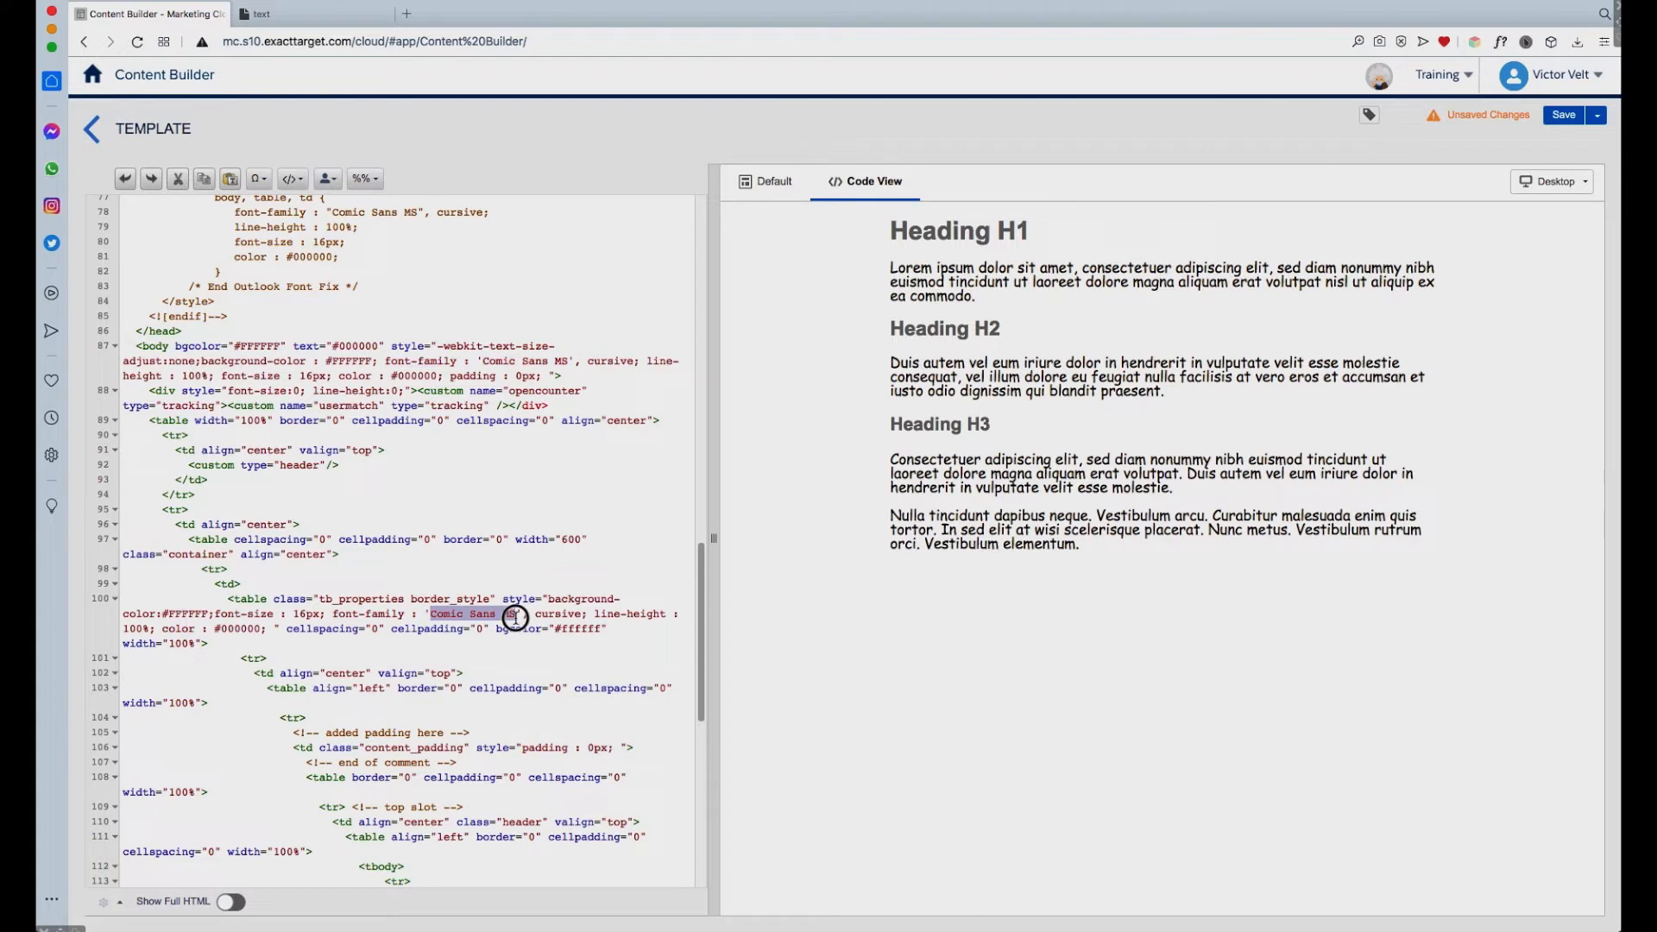
triple_click(318, 601)
double_click(393, 598)
triple_click(414, 602)
left_click_drag(412, 602, 494, 599)
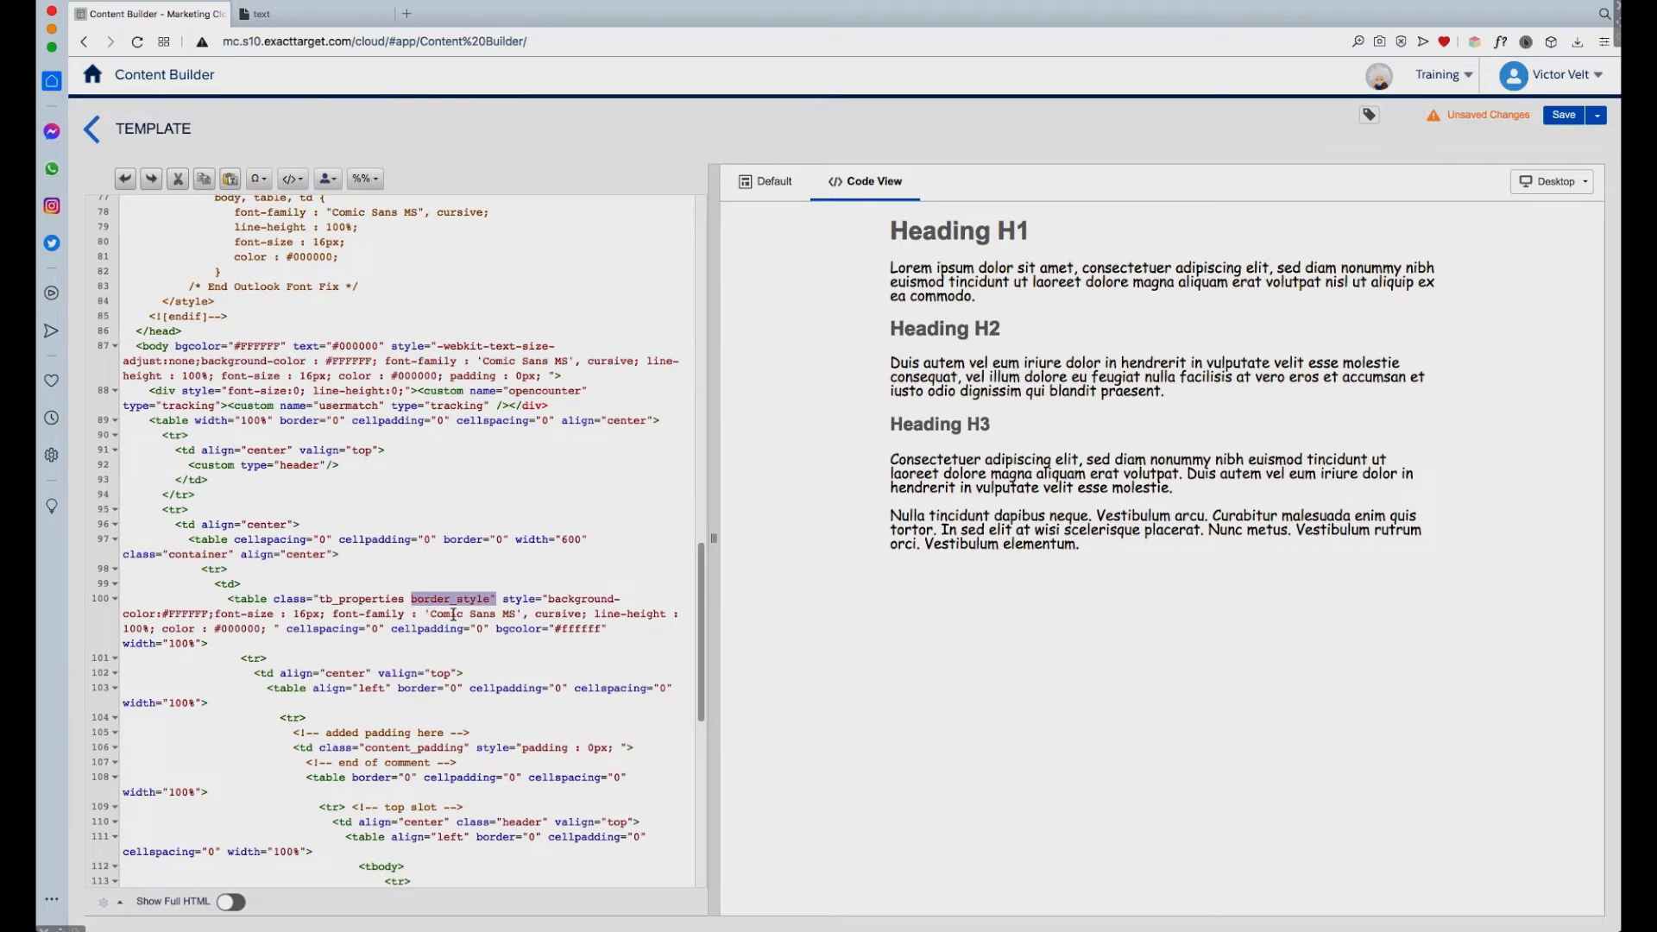
left_click_drag(702, 625, 693, 737)
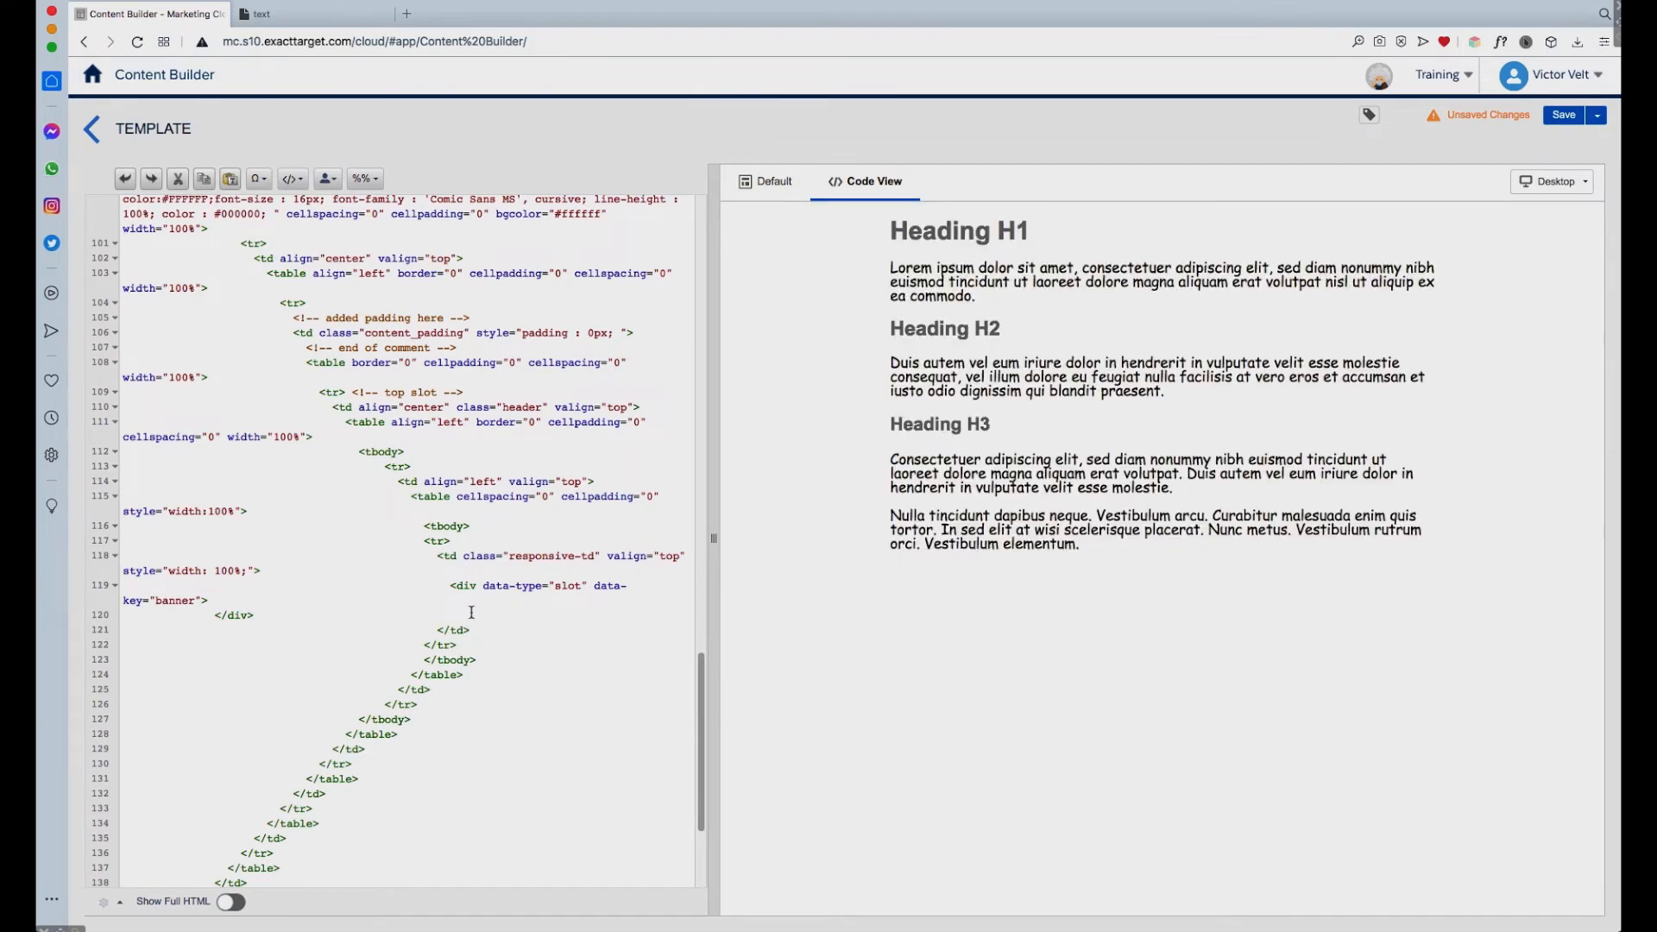
left_click_drag(450, 592, 486, 599)
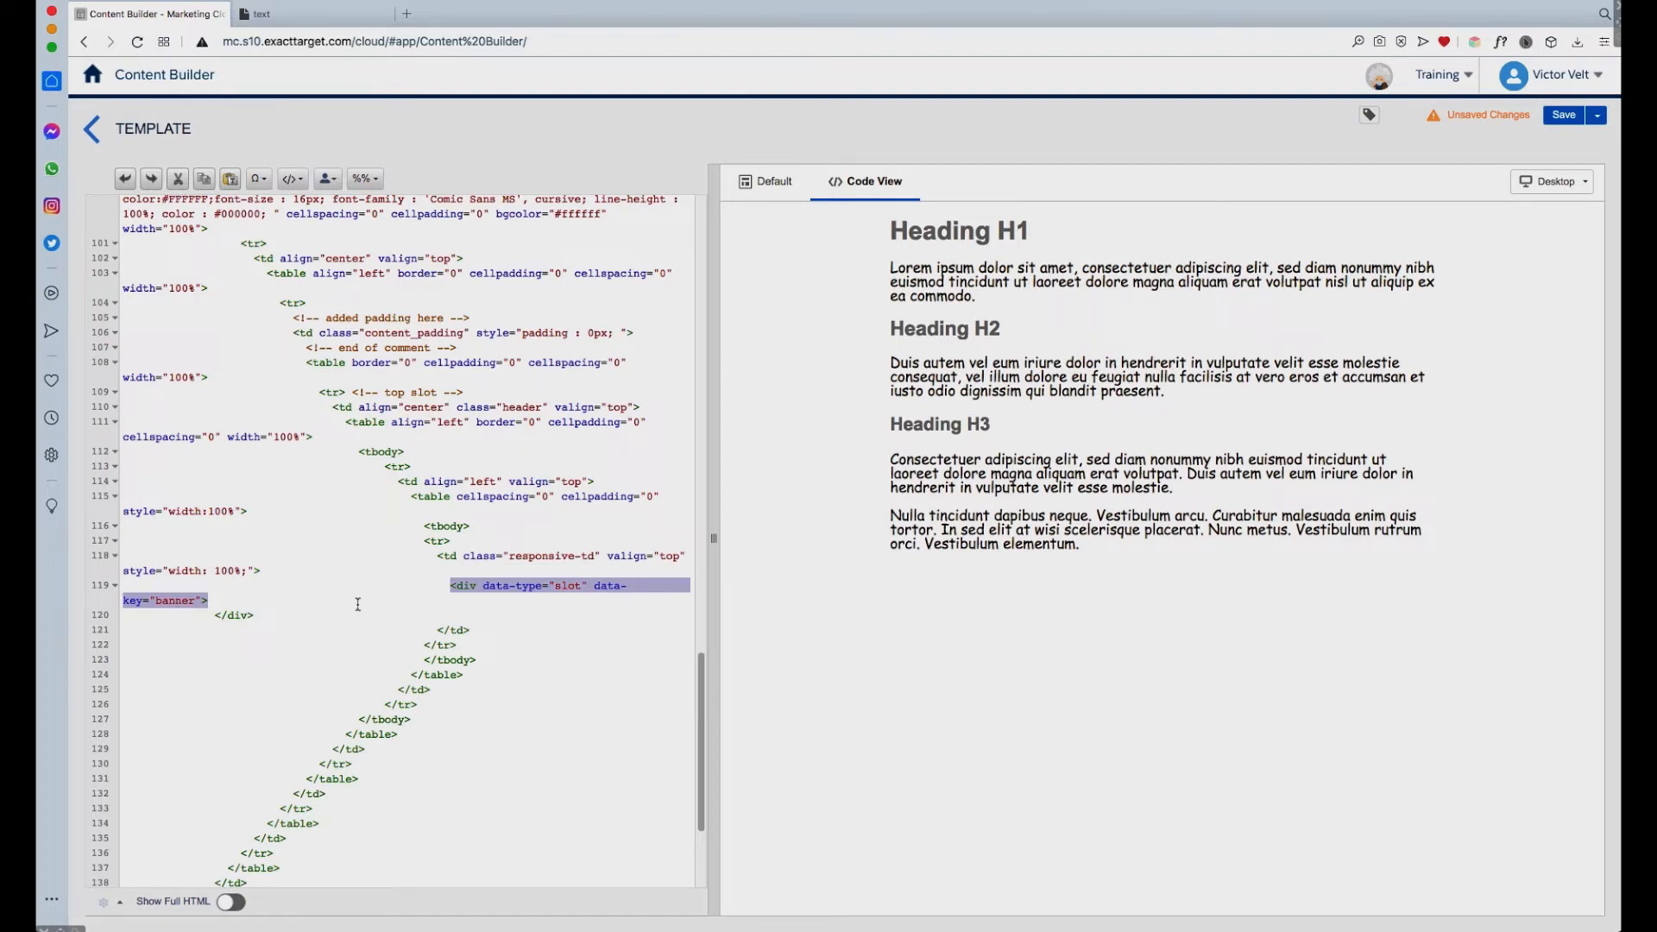
mouse_move(701, 699)
left_mouse_down()
mouse_move(702, 621)
mouse_move(694, 772)
mouse_move(695, 685)
left_mouse_up()
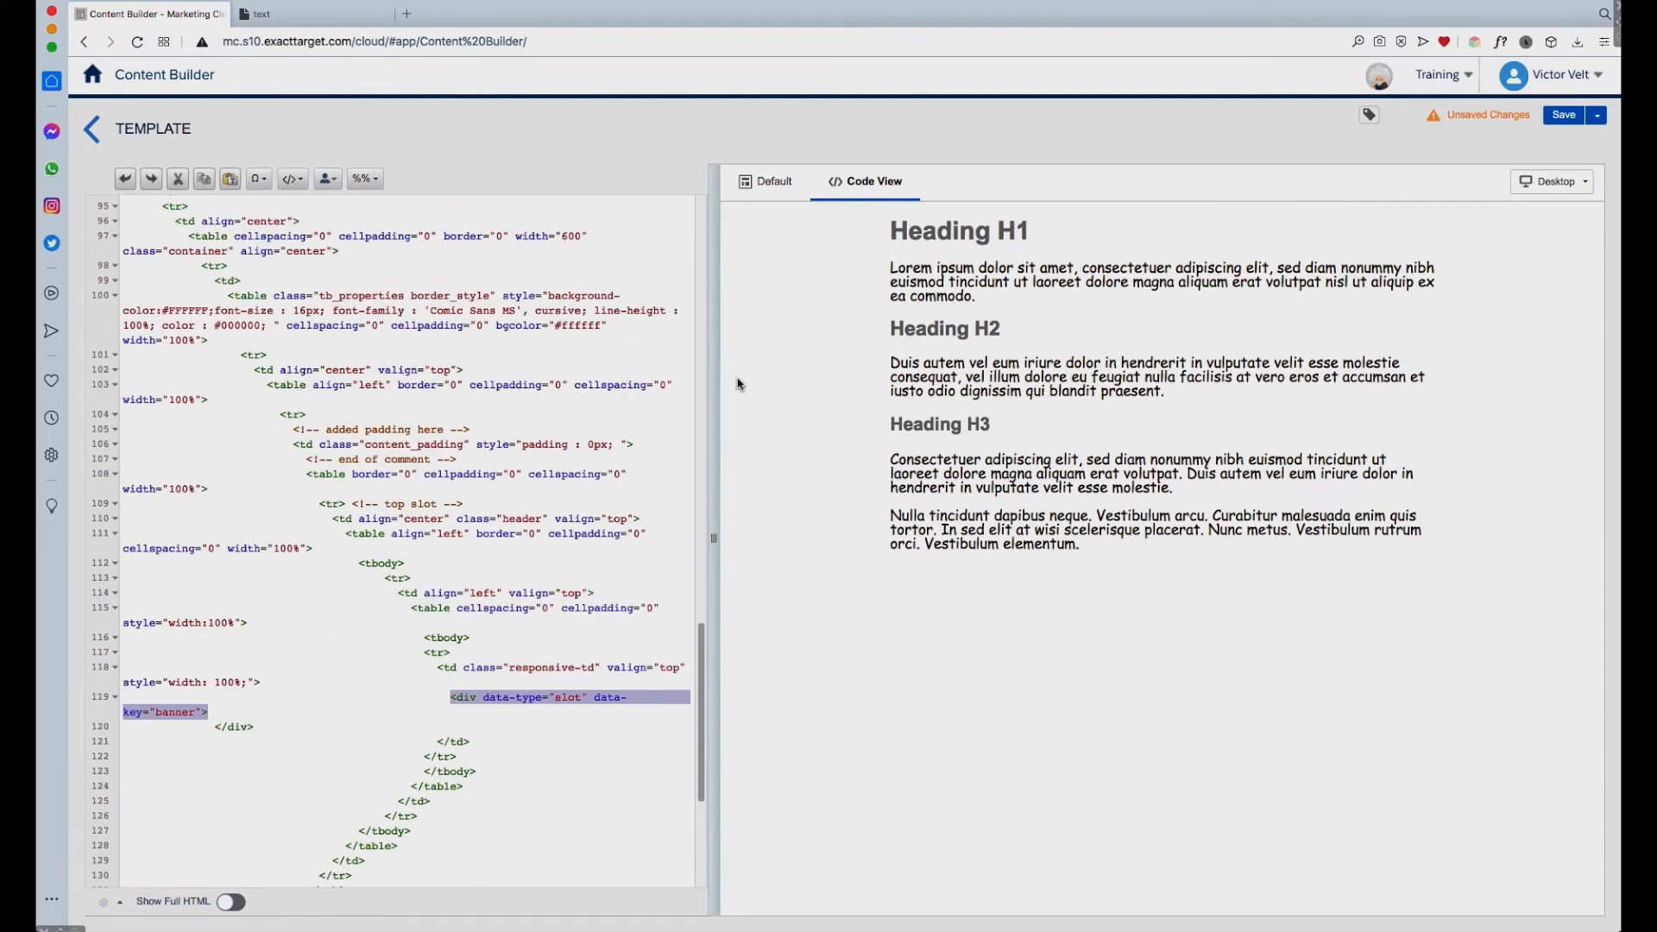
Return to the default template view and set the Body font to Verdana in the design styles
left_click(770, 183)
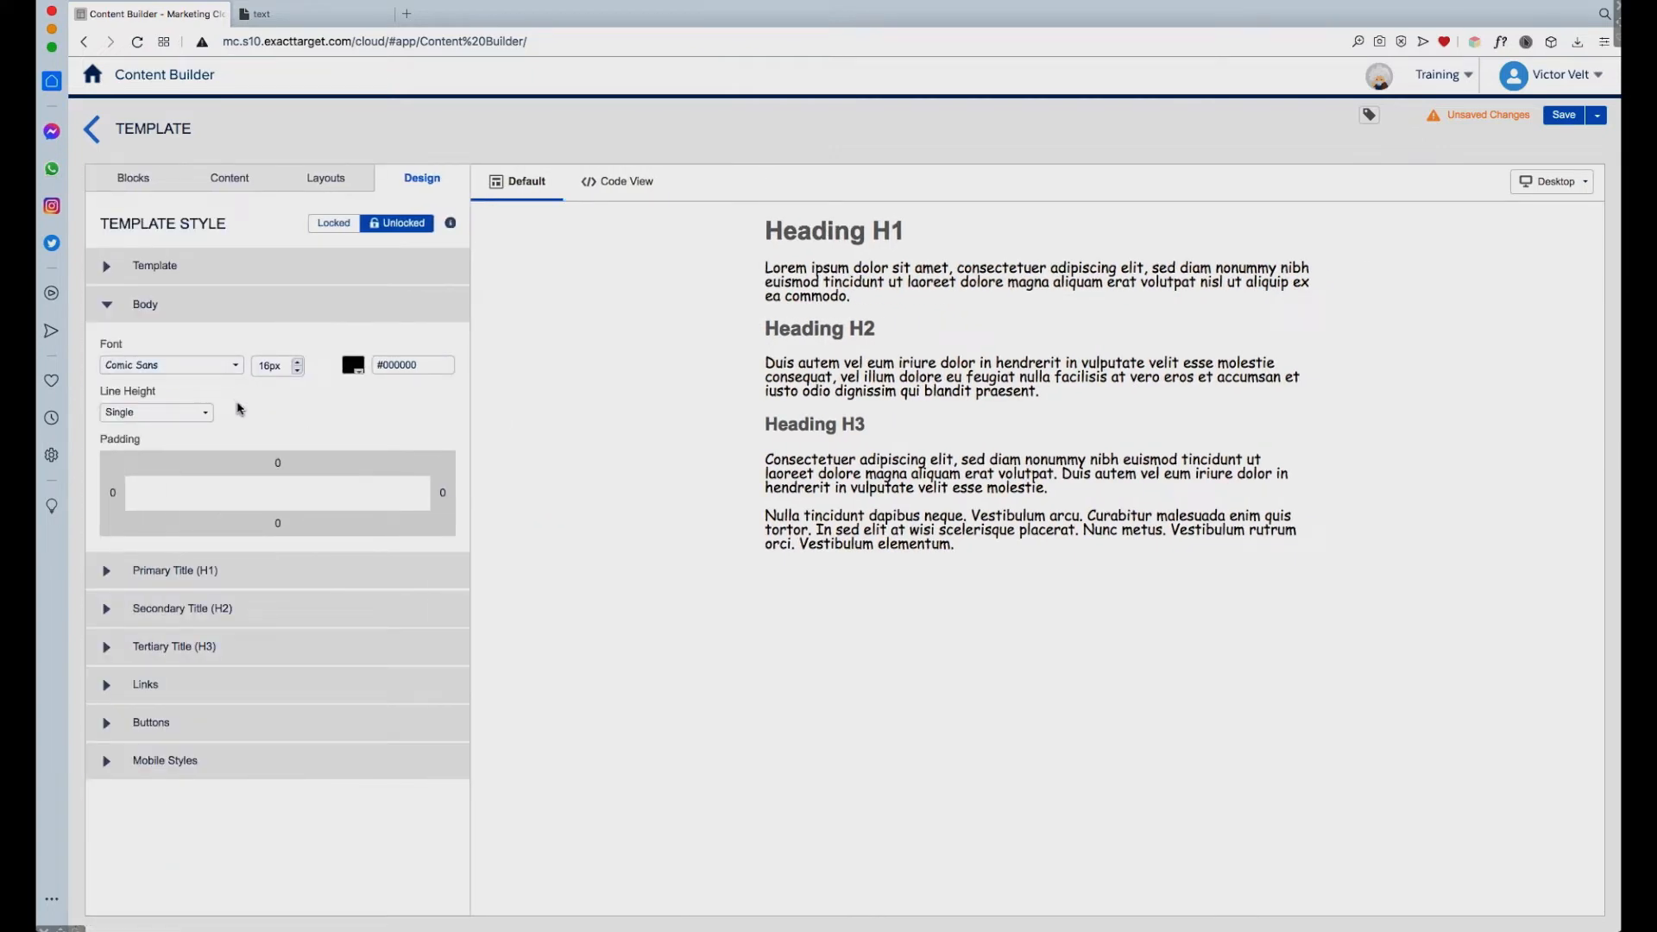
left_click(236, 366)
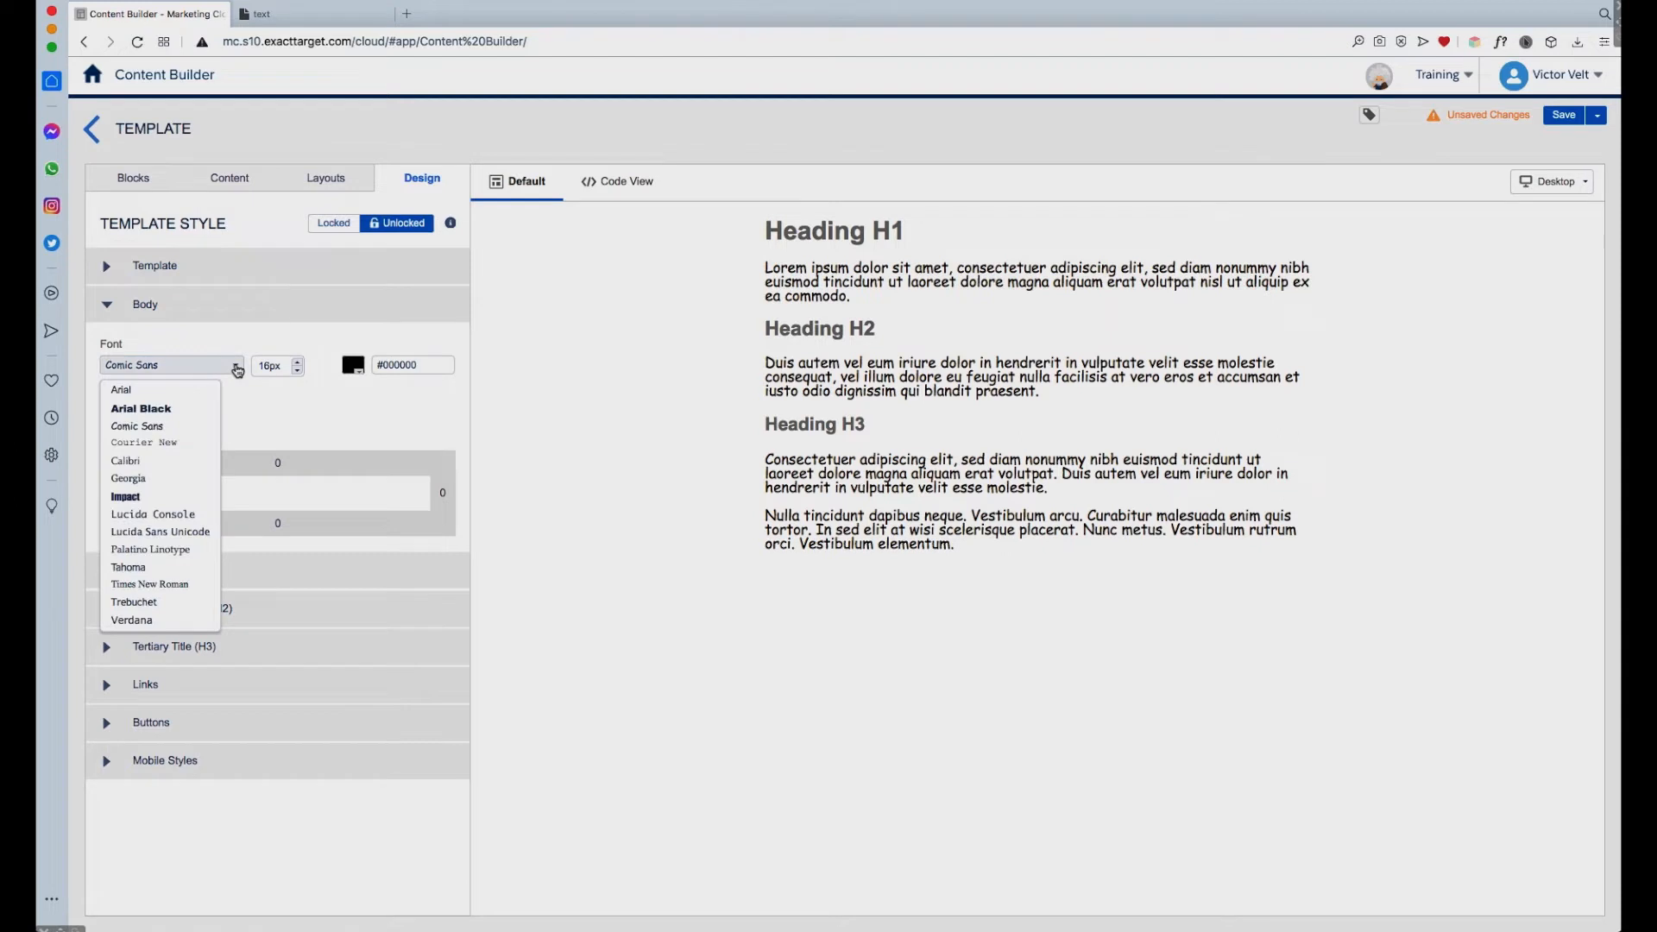
left_click(157, 621)
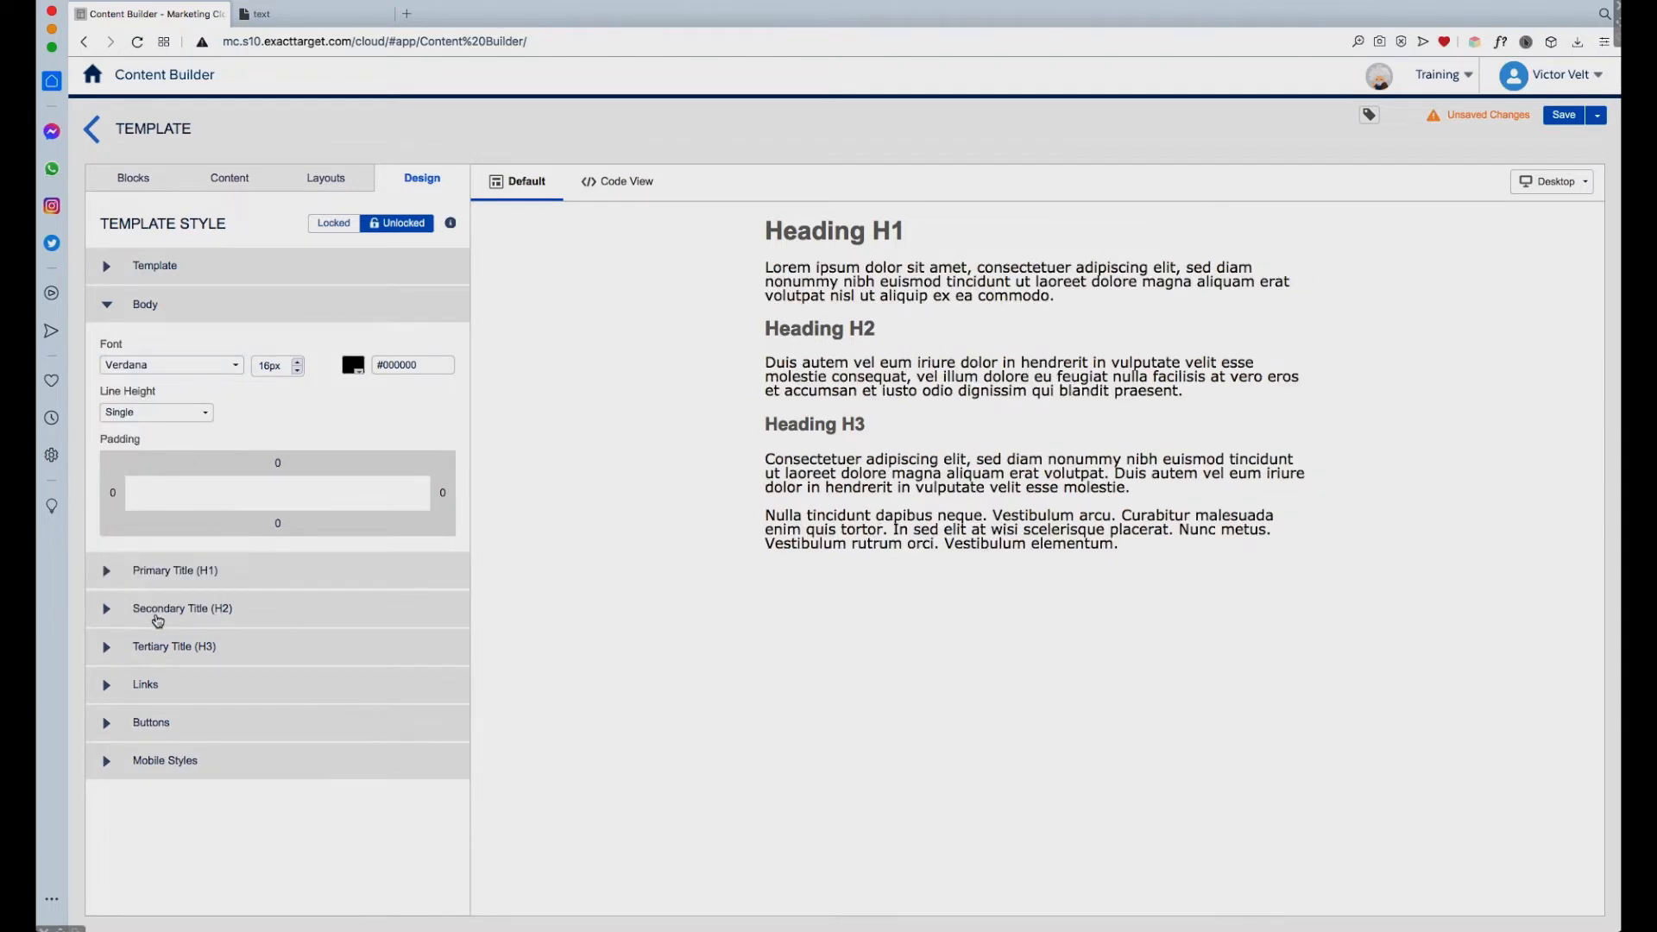
Try Arial as the Body font and switch it back to Verdana
left_click(236, 369)
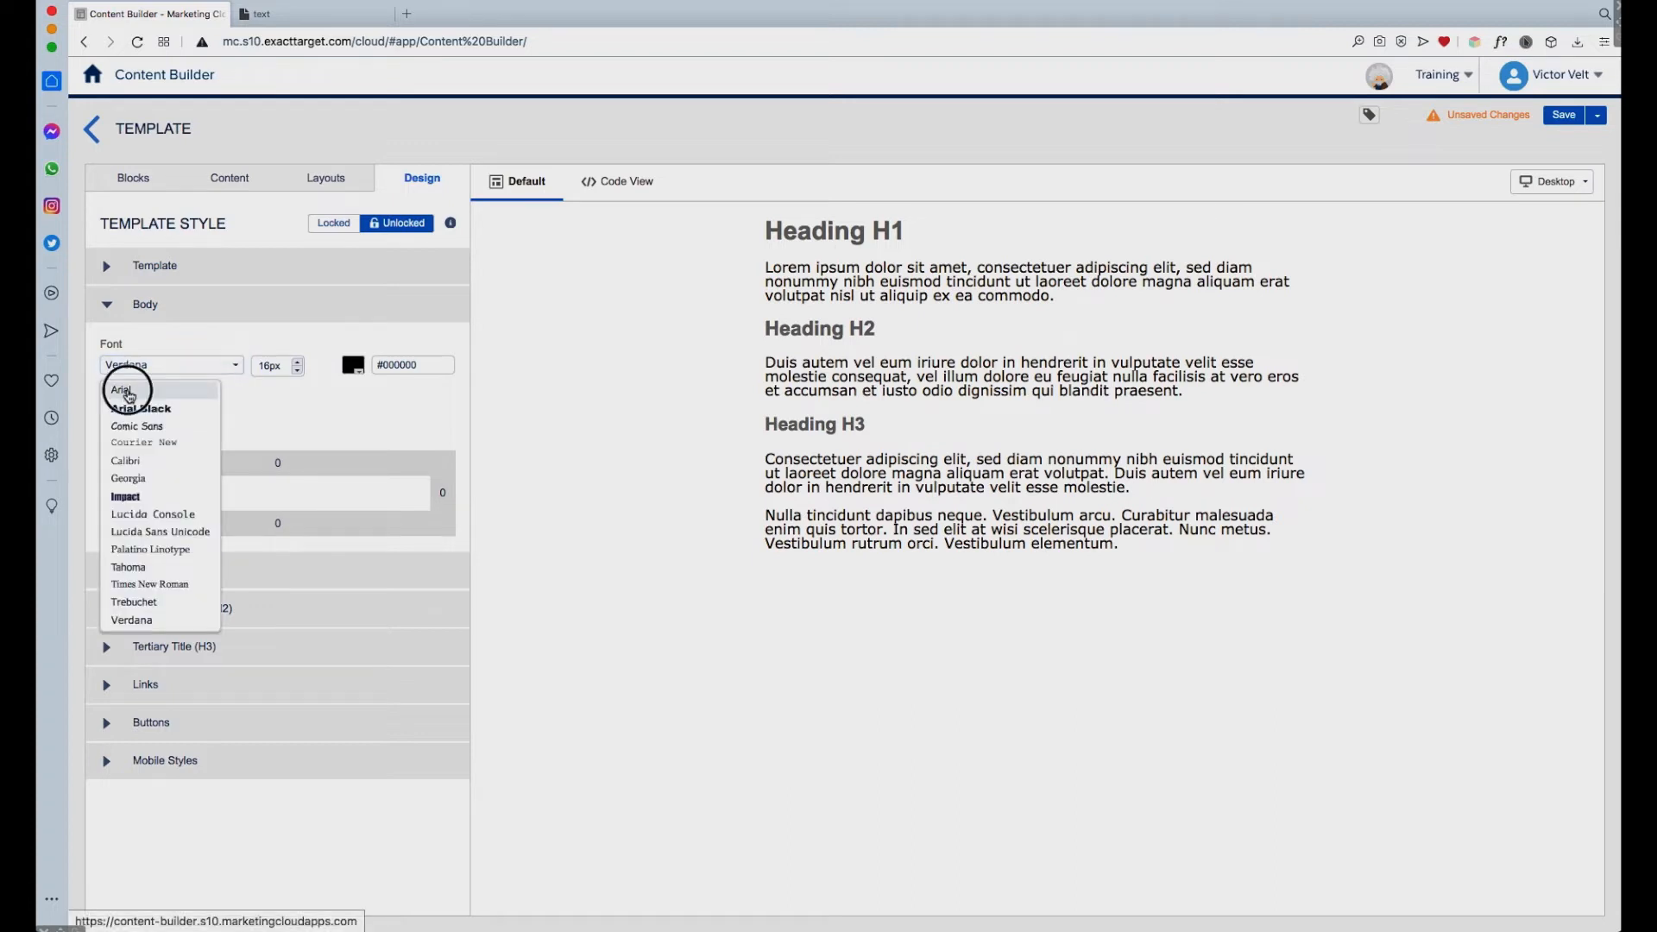
left_click(124, 391)
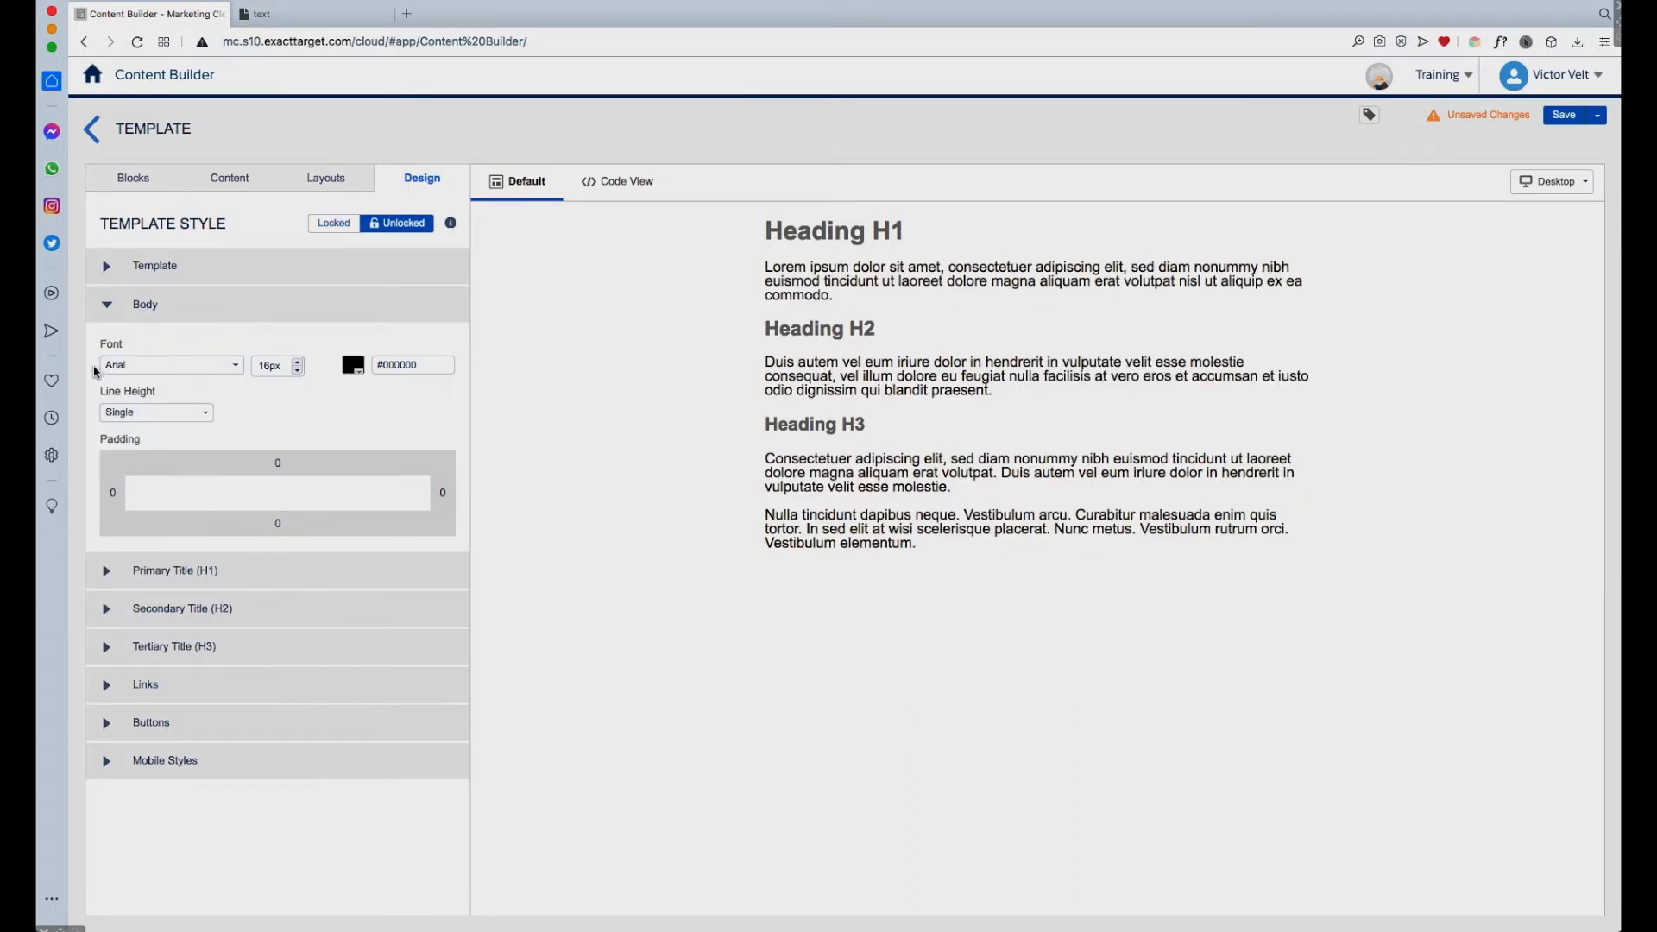
left_click(240, 369)
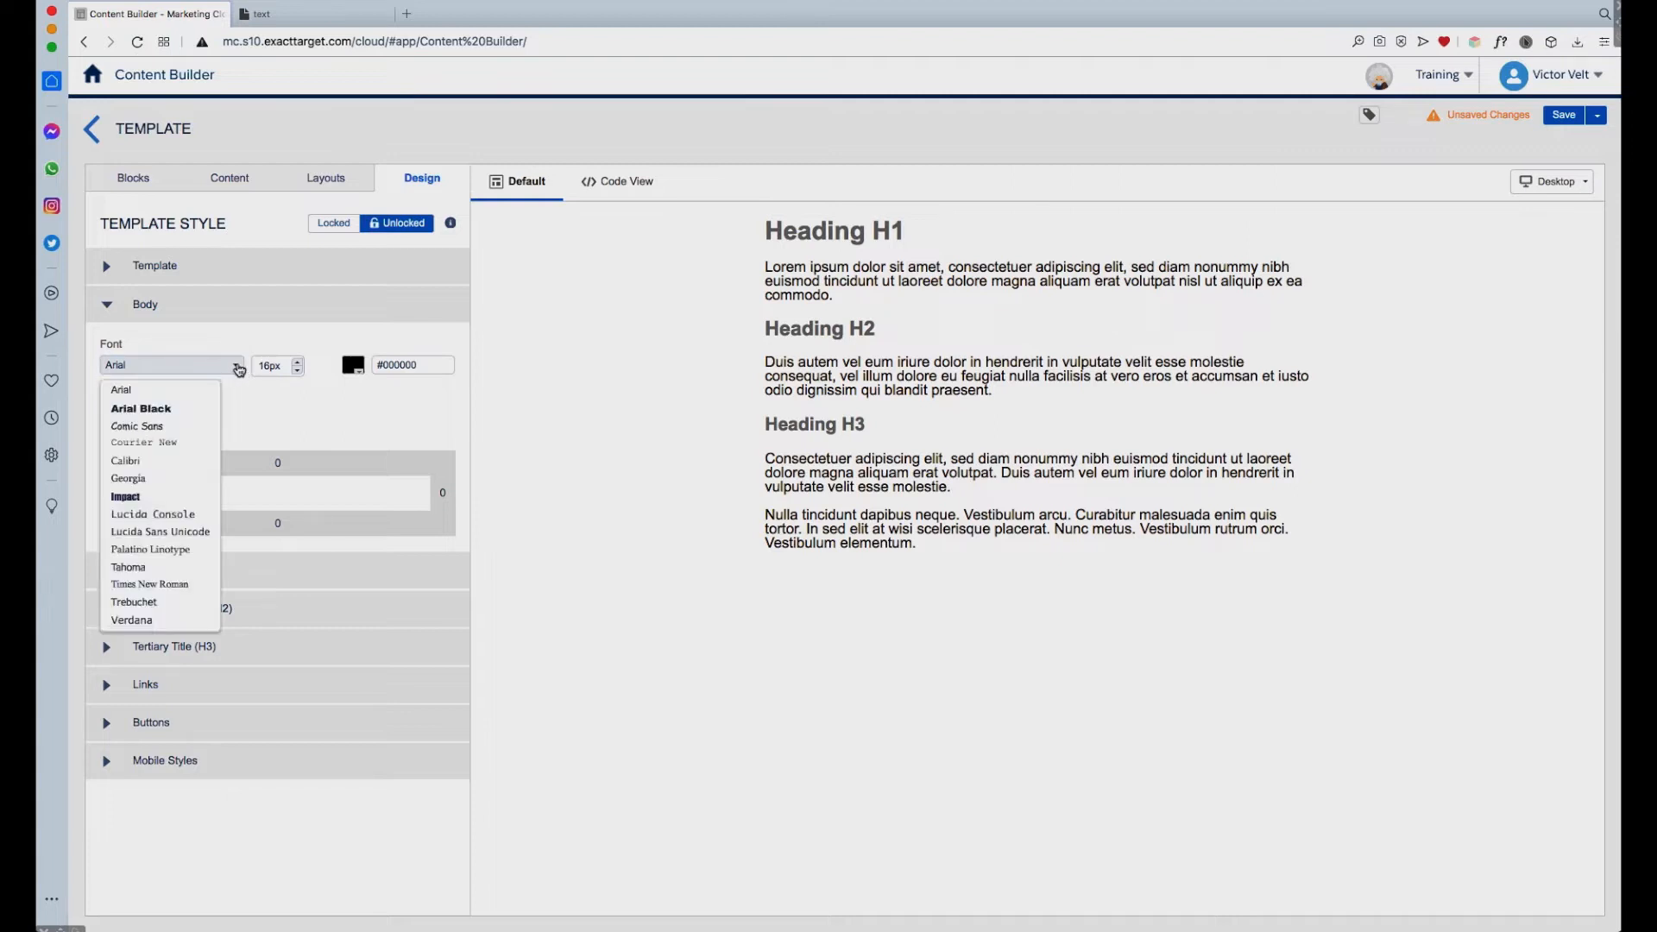
left_click(160, 623)
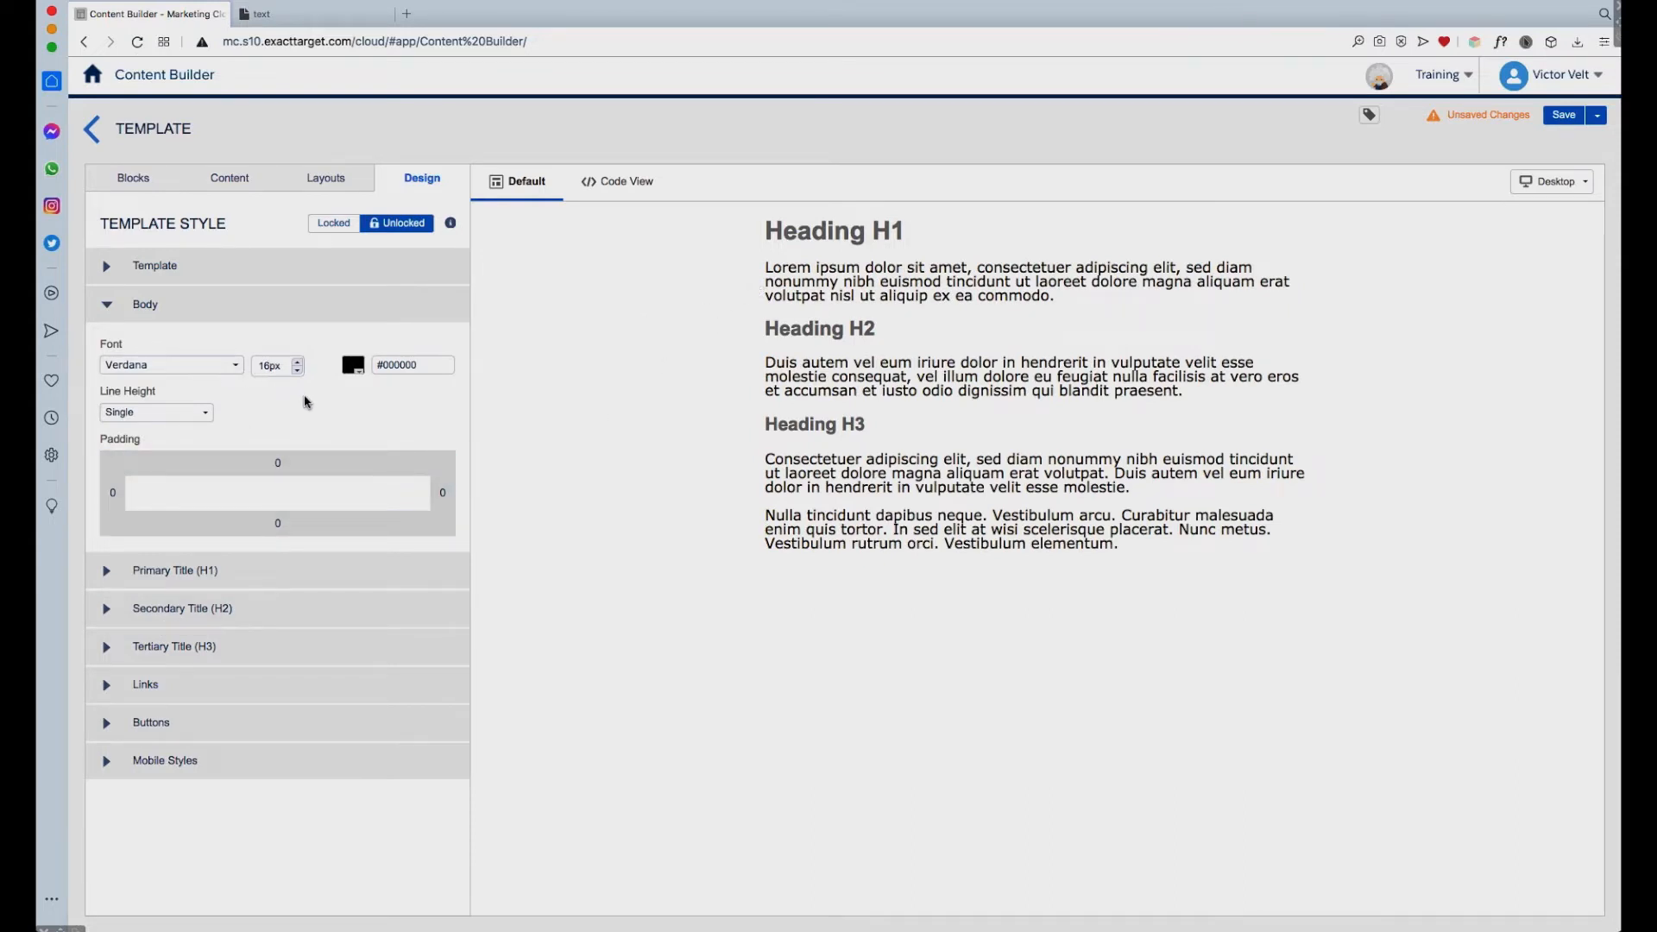
Set the Body text colour to #222222 and its line height to 1.5
left_click_drag(420, 365, 382, 365)
type("222222")
left_click(436, 404)
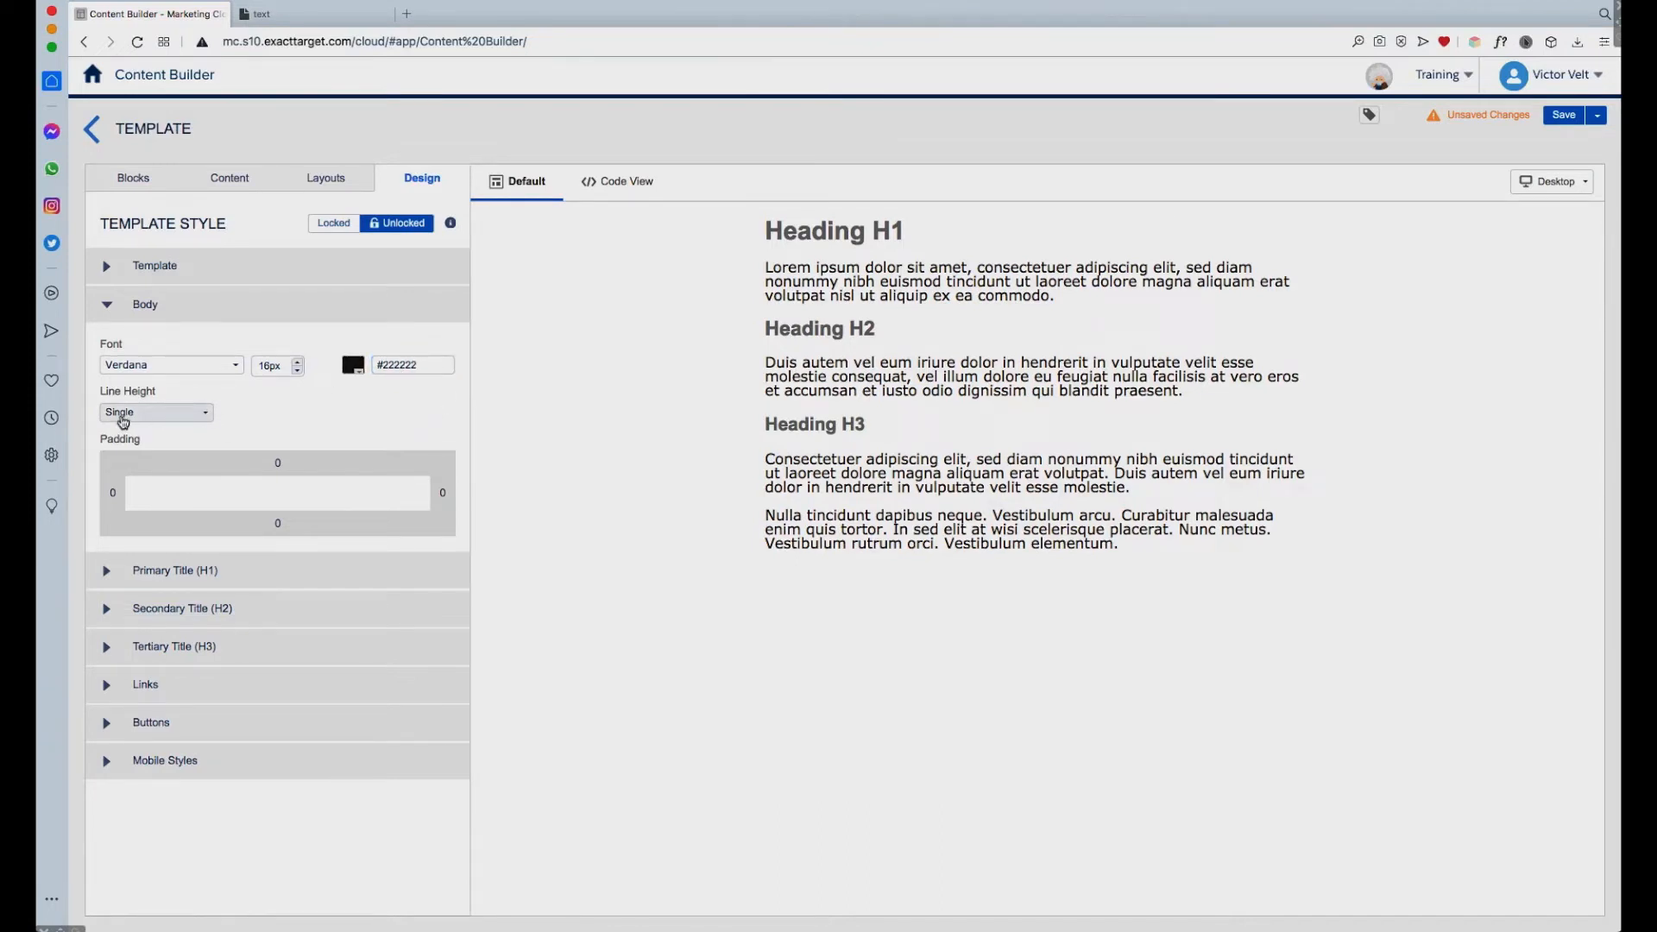
left_click(205, 416)
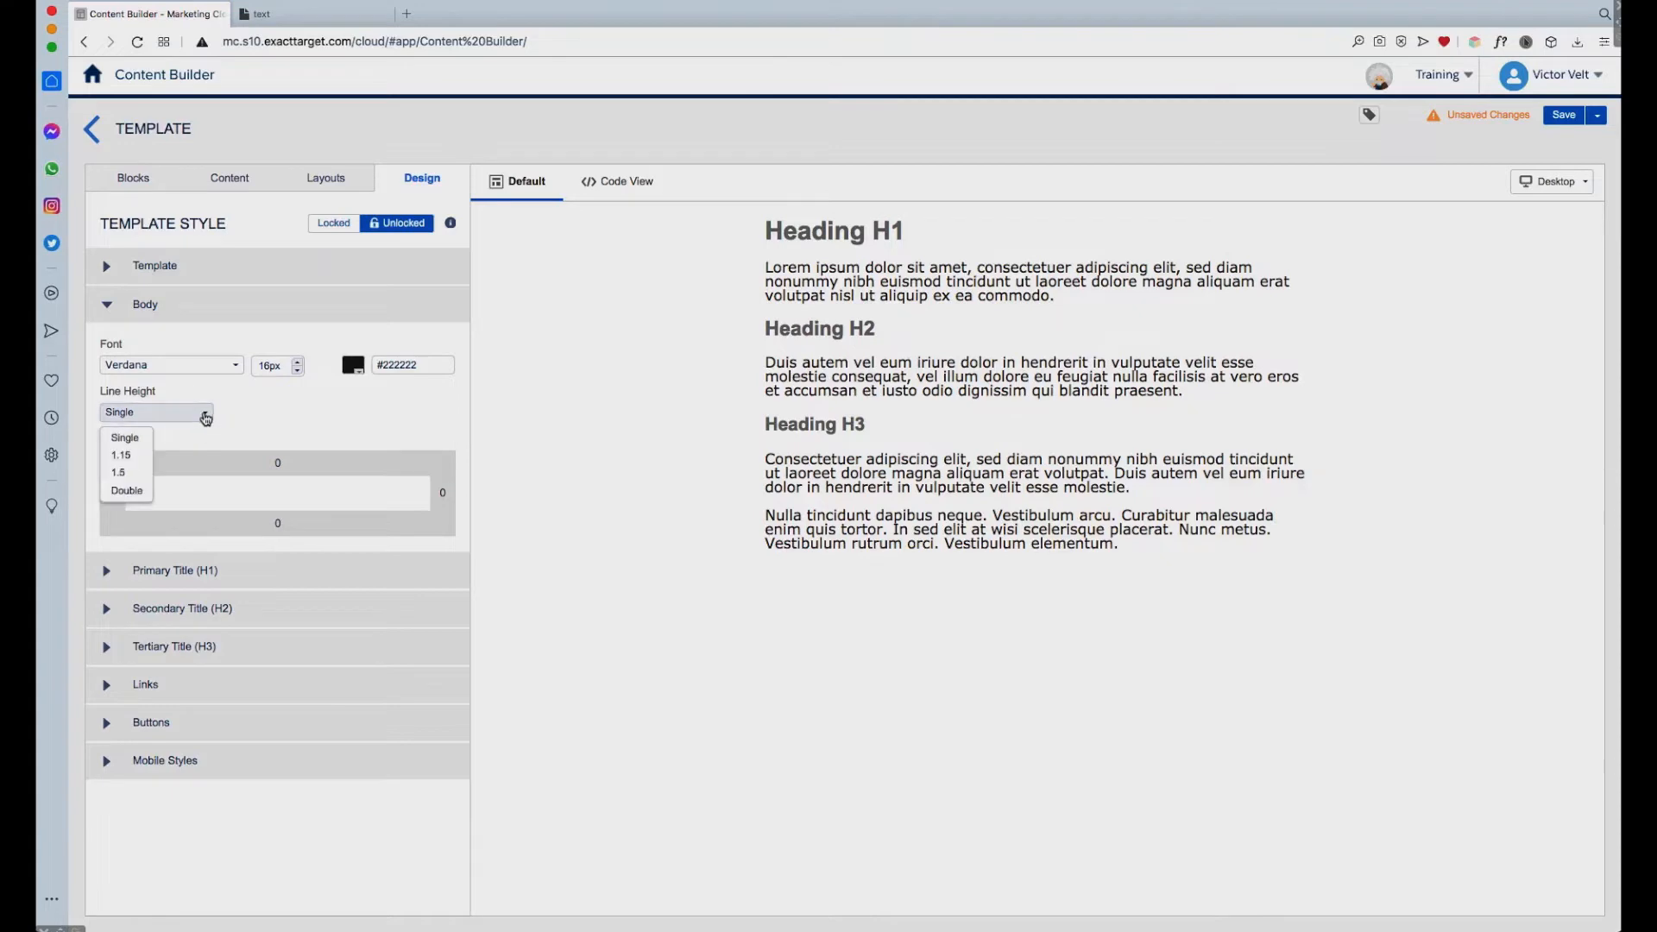
left_click(127, 479)
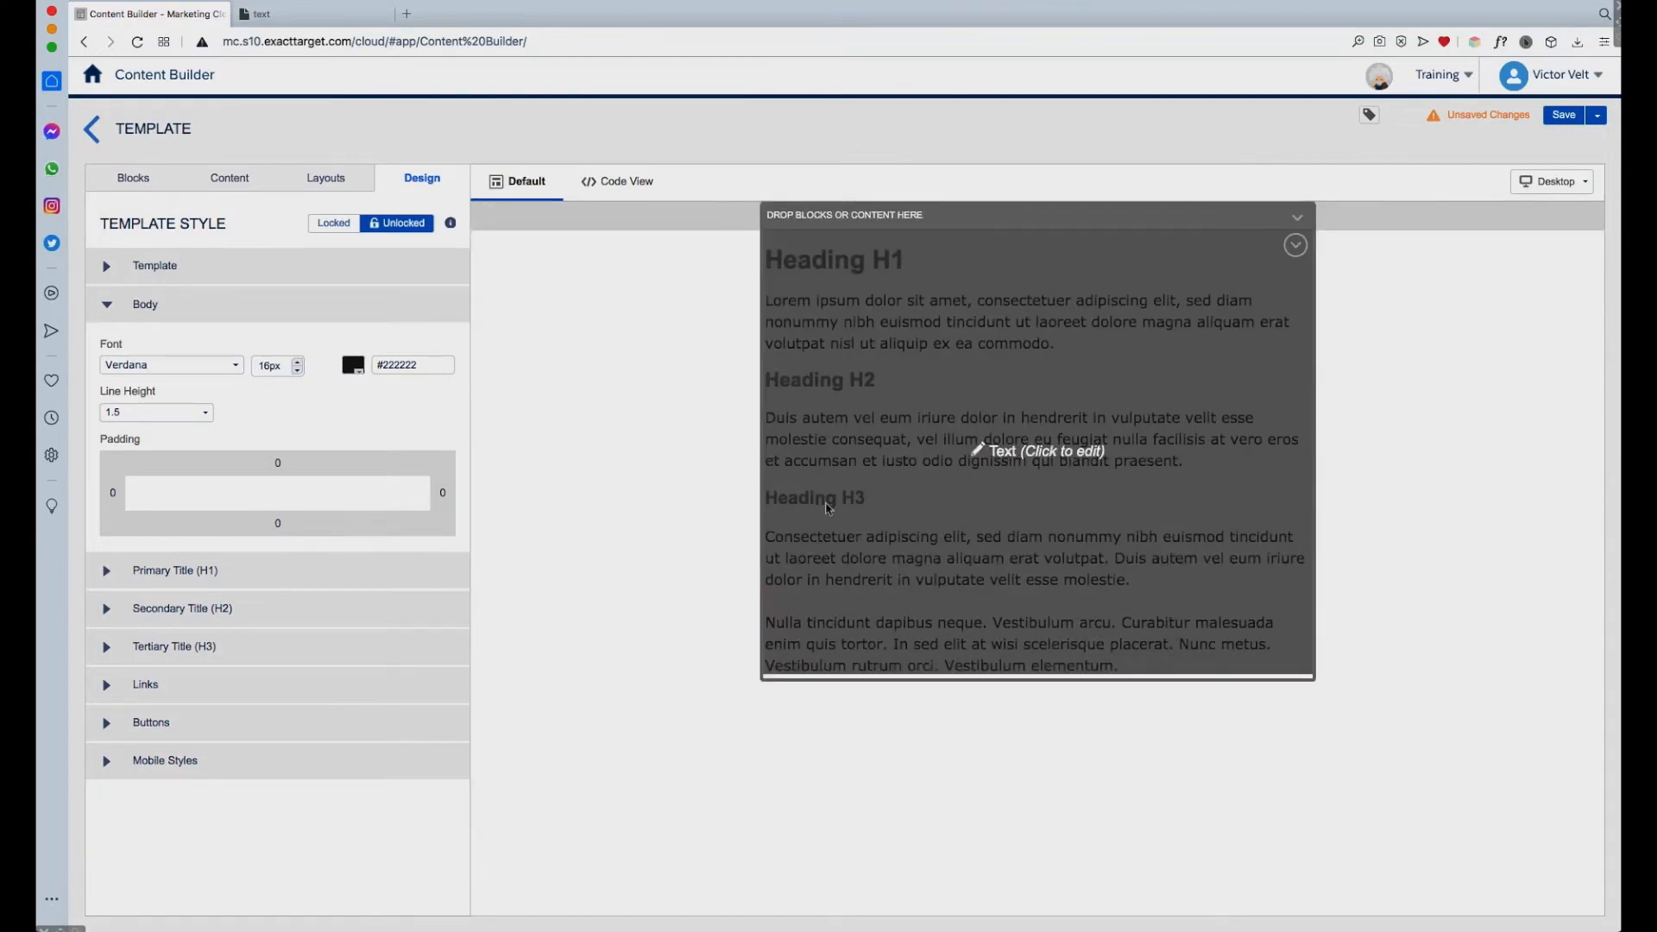
Set the Primary Title (H1) text colour to #00356b
left_click(108, 572)
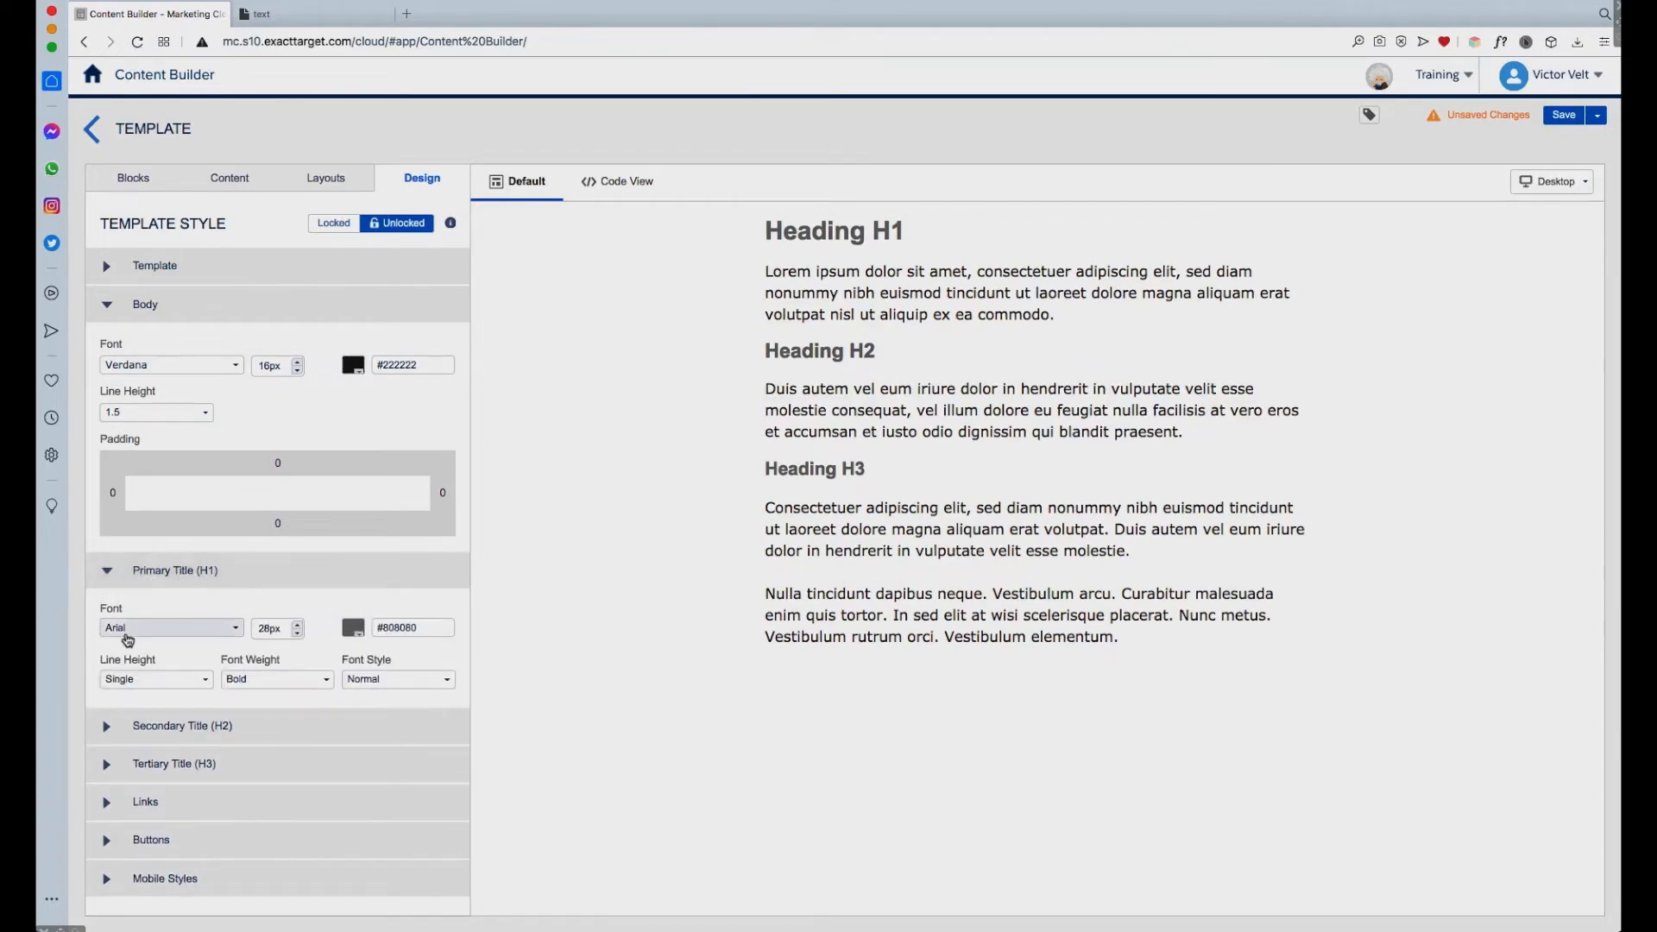
triple_click(418, 628)
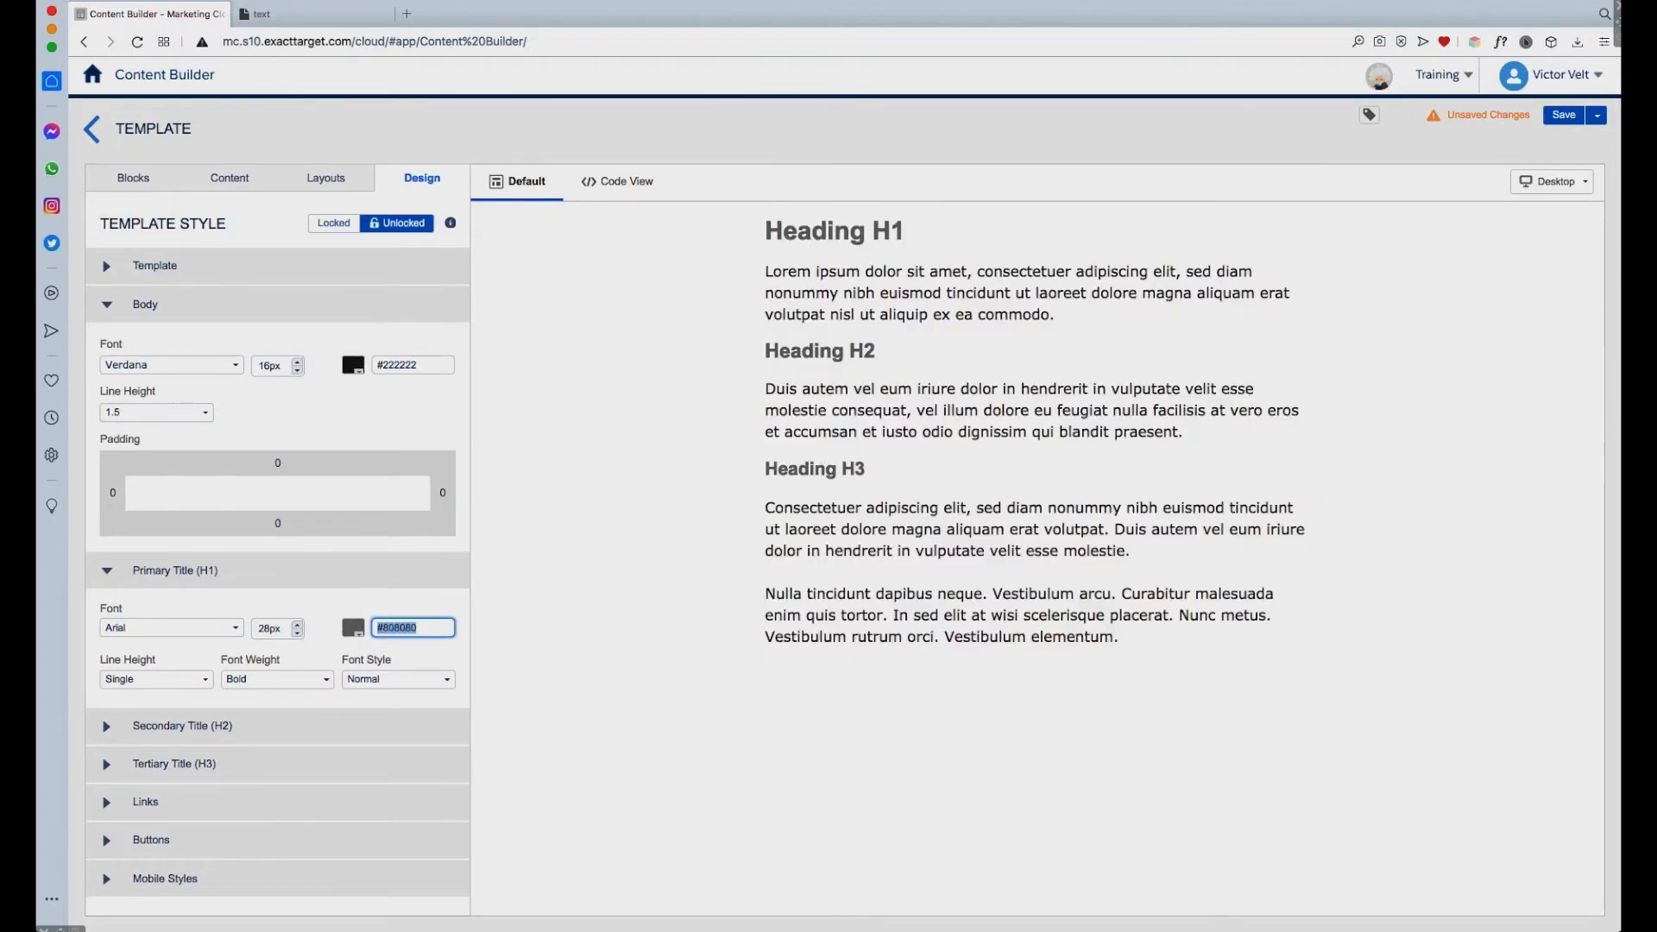
key("super+Tab")
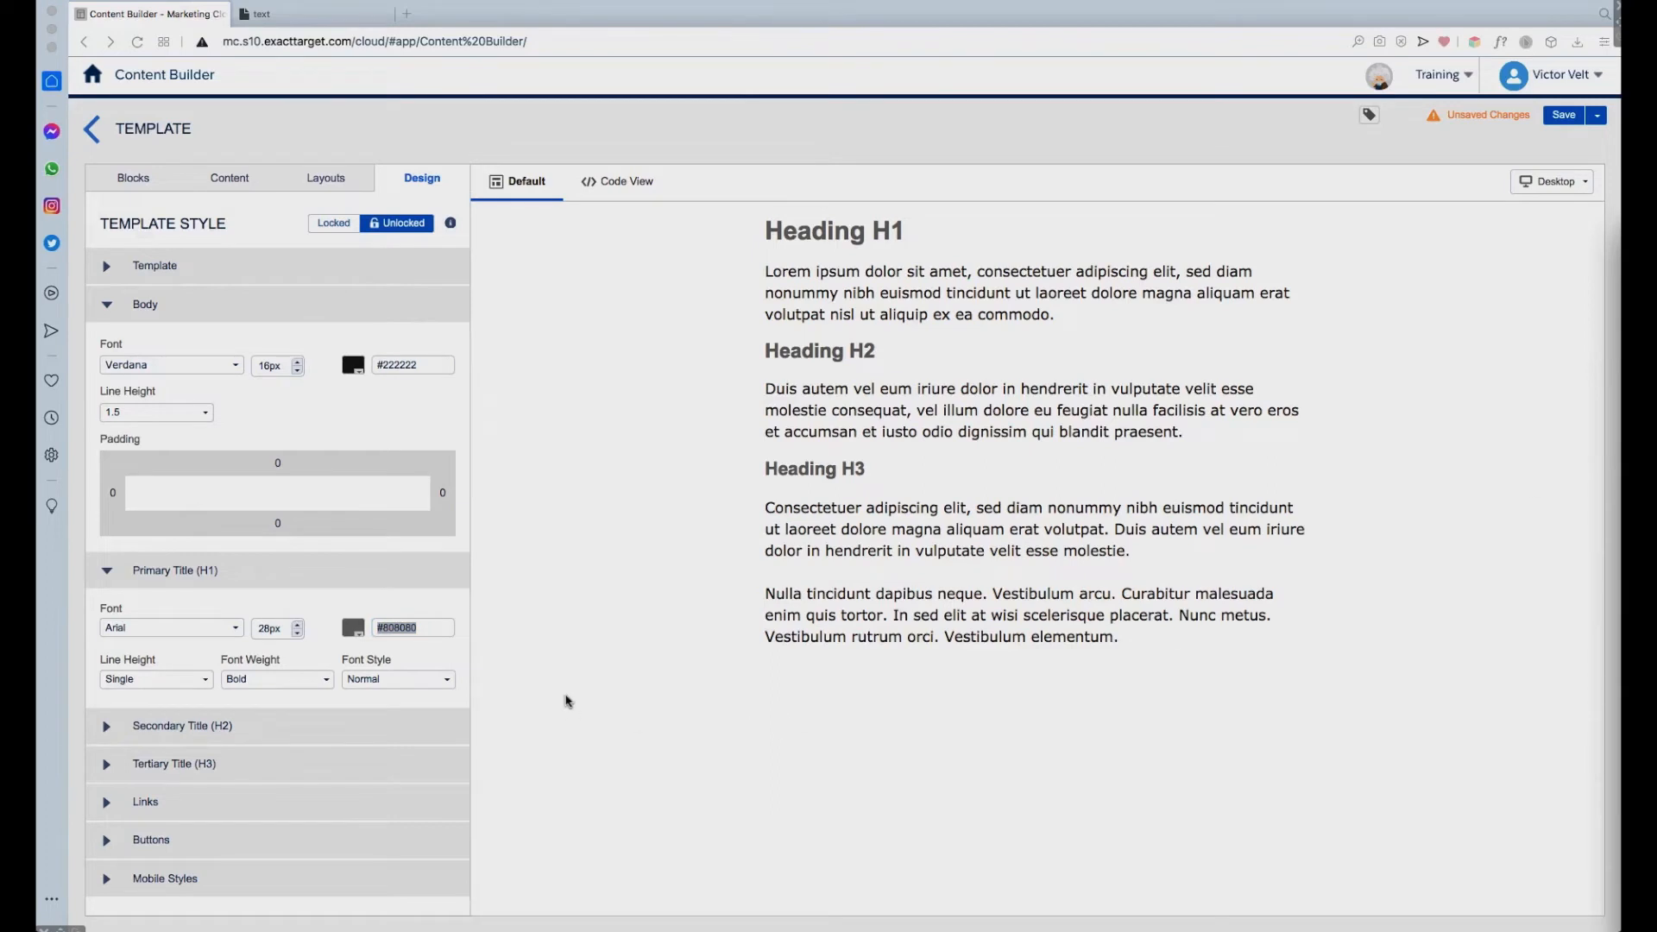
left_click(417, 627)
left_click_drag(415, 627, 385, 629)
type("00356b")
left_click(386, 628)
left_click(409, 609)
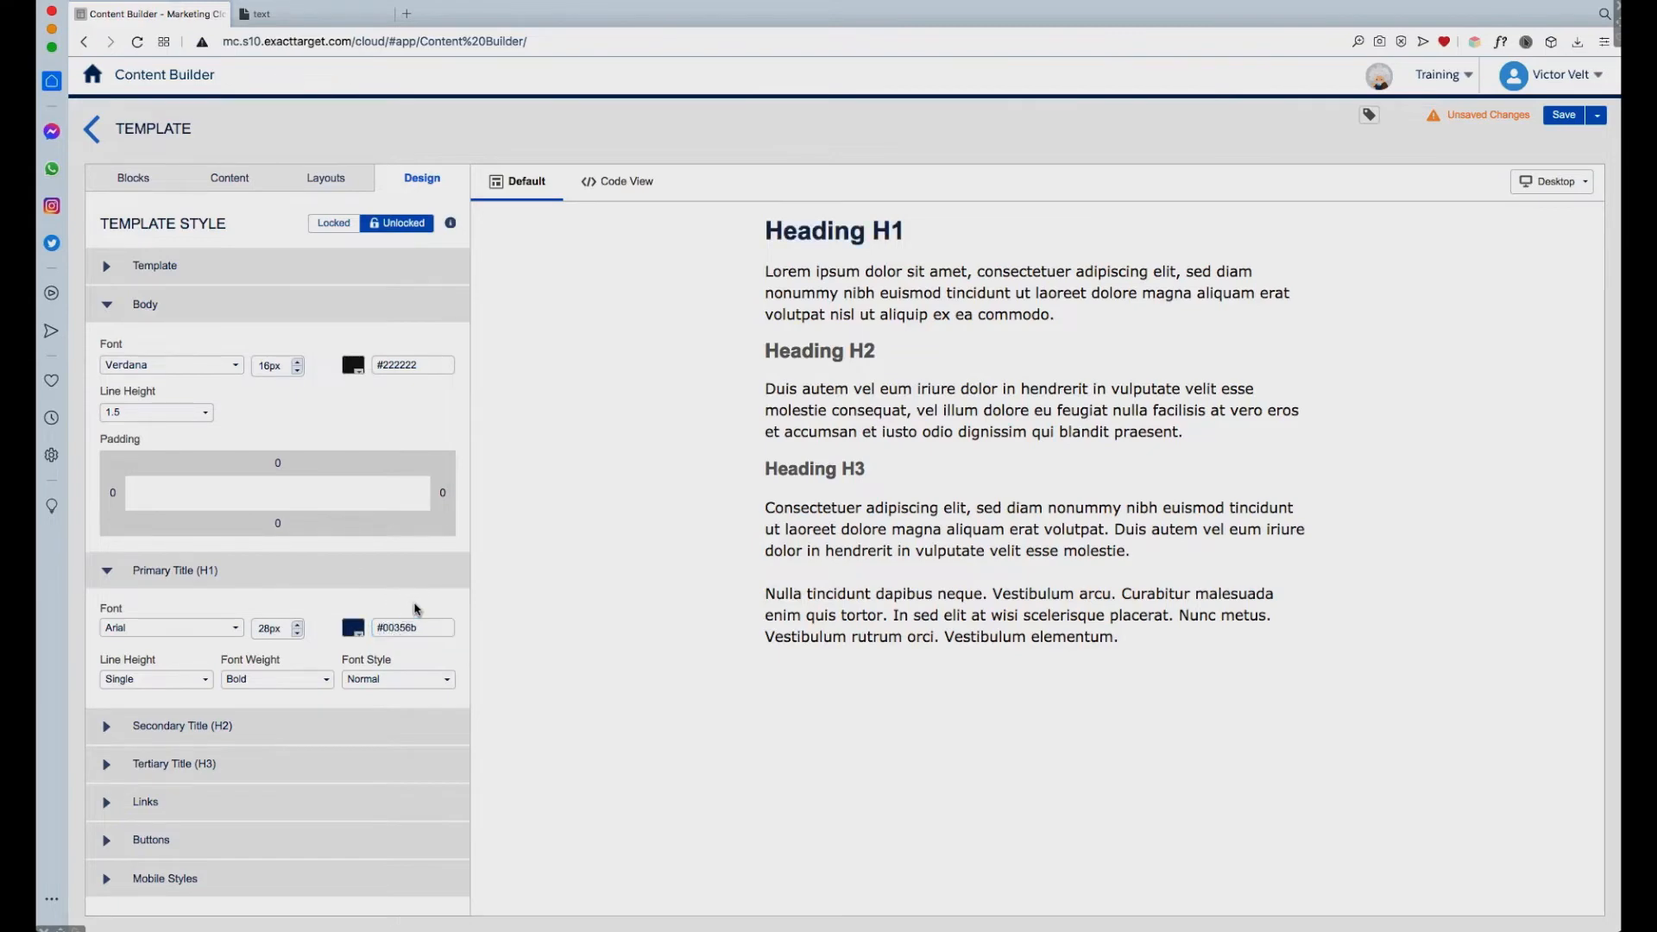
Set the Primary Title (H1) to Georgia at 40px with Normal font weight
left_click(236, 631)
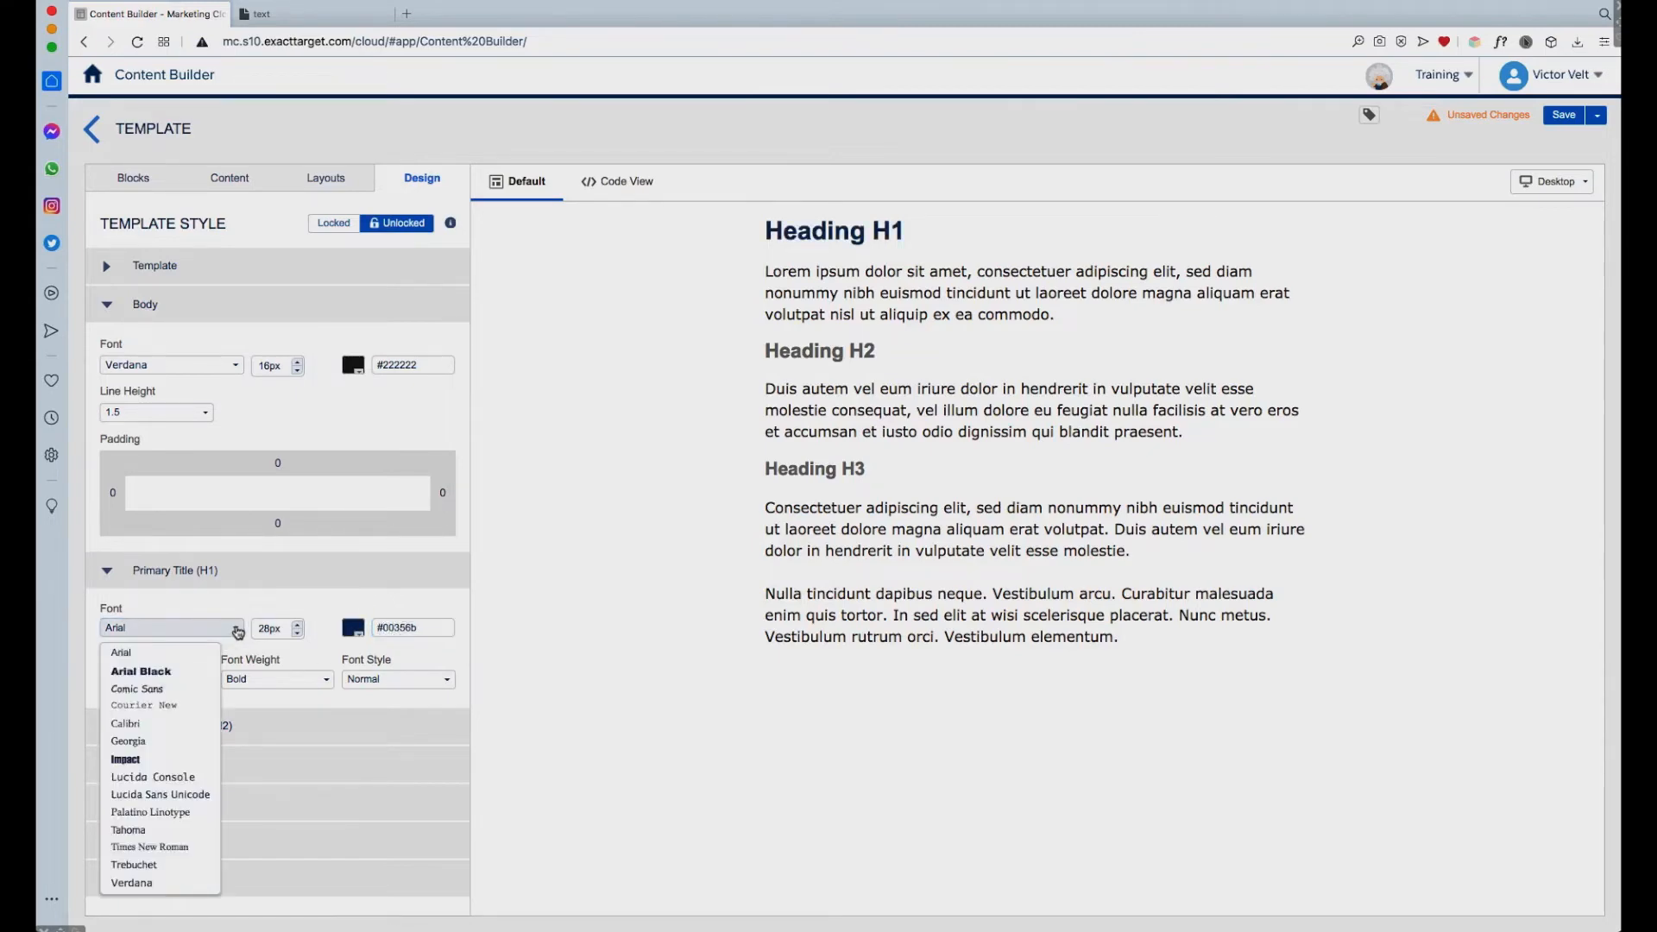
left_click(128, 742)
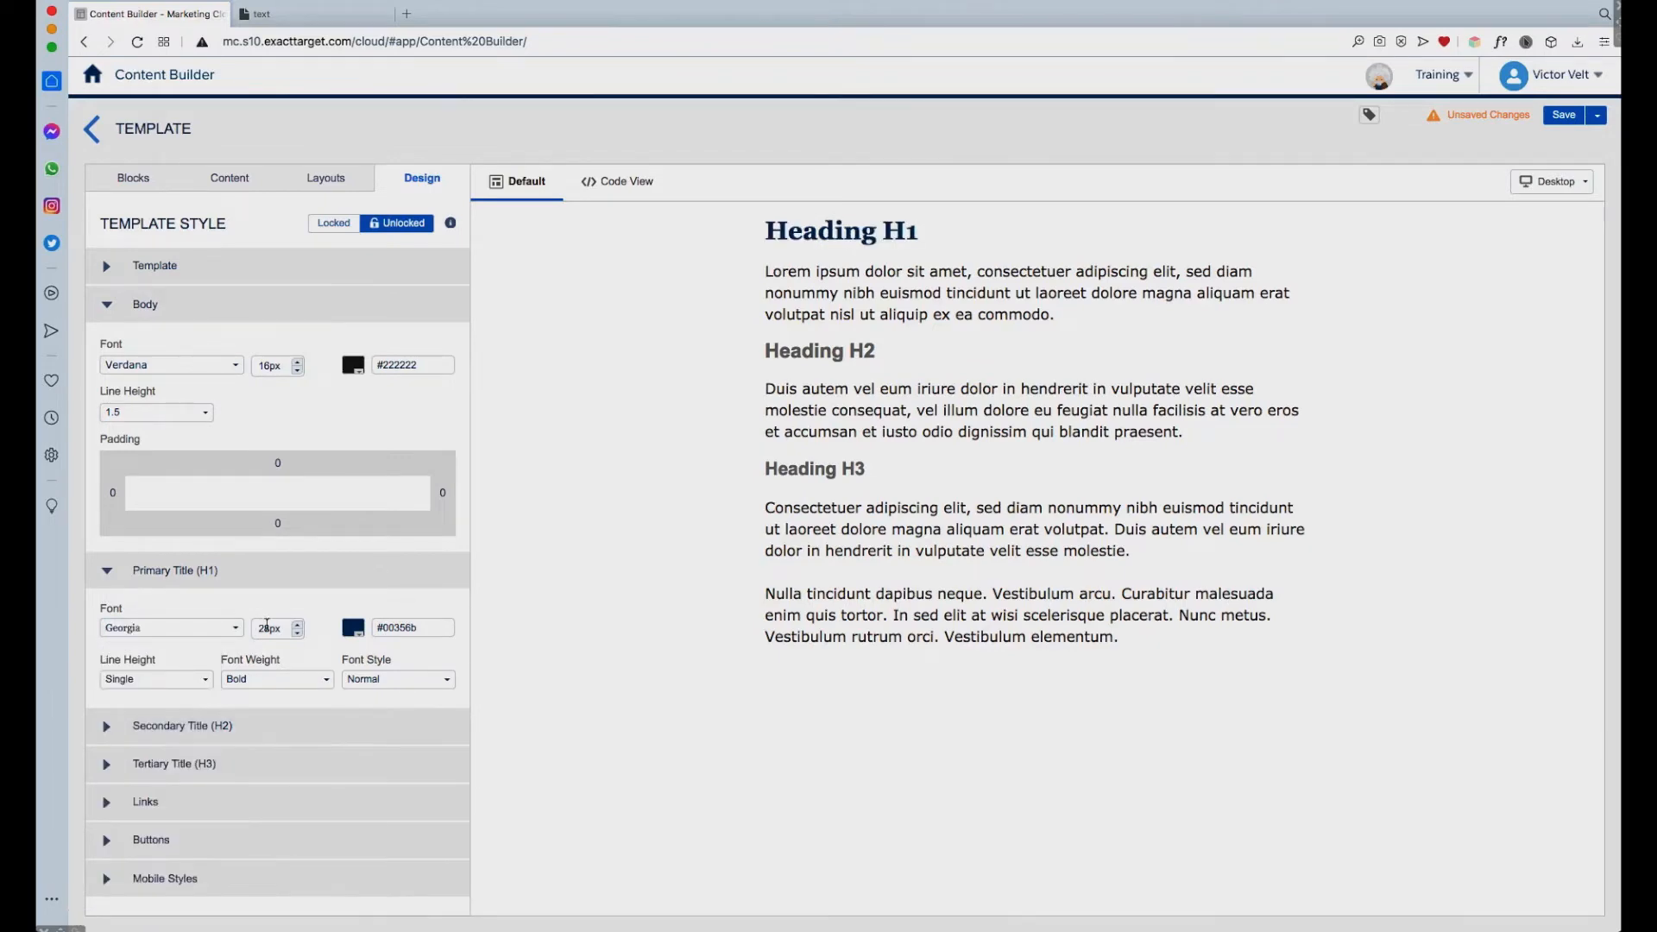
left_click_drag(269, 626, 258, 625)
left_click(326, 681)
left_click(248, 704)
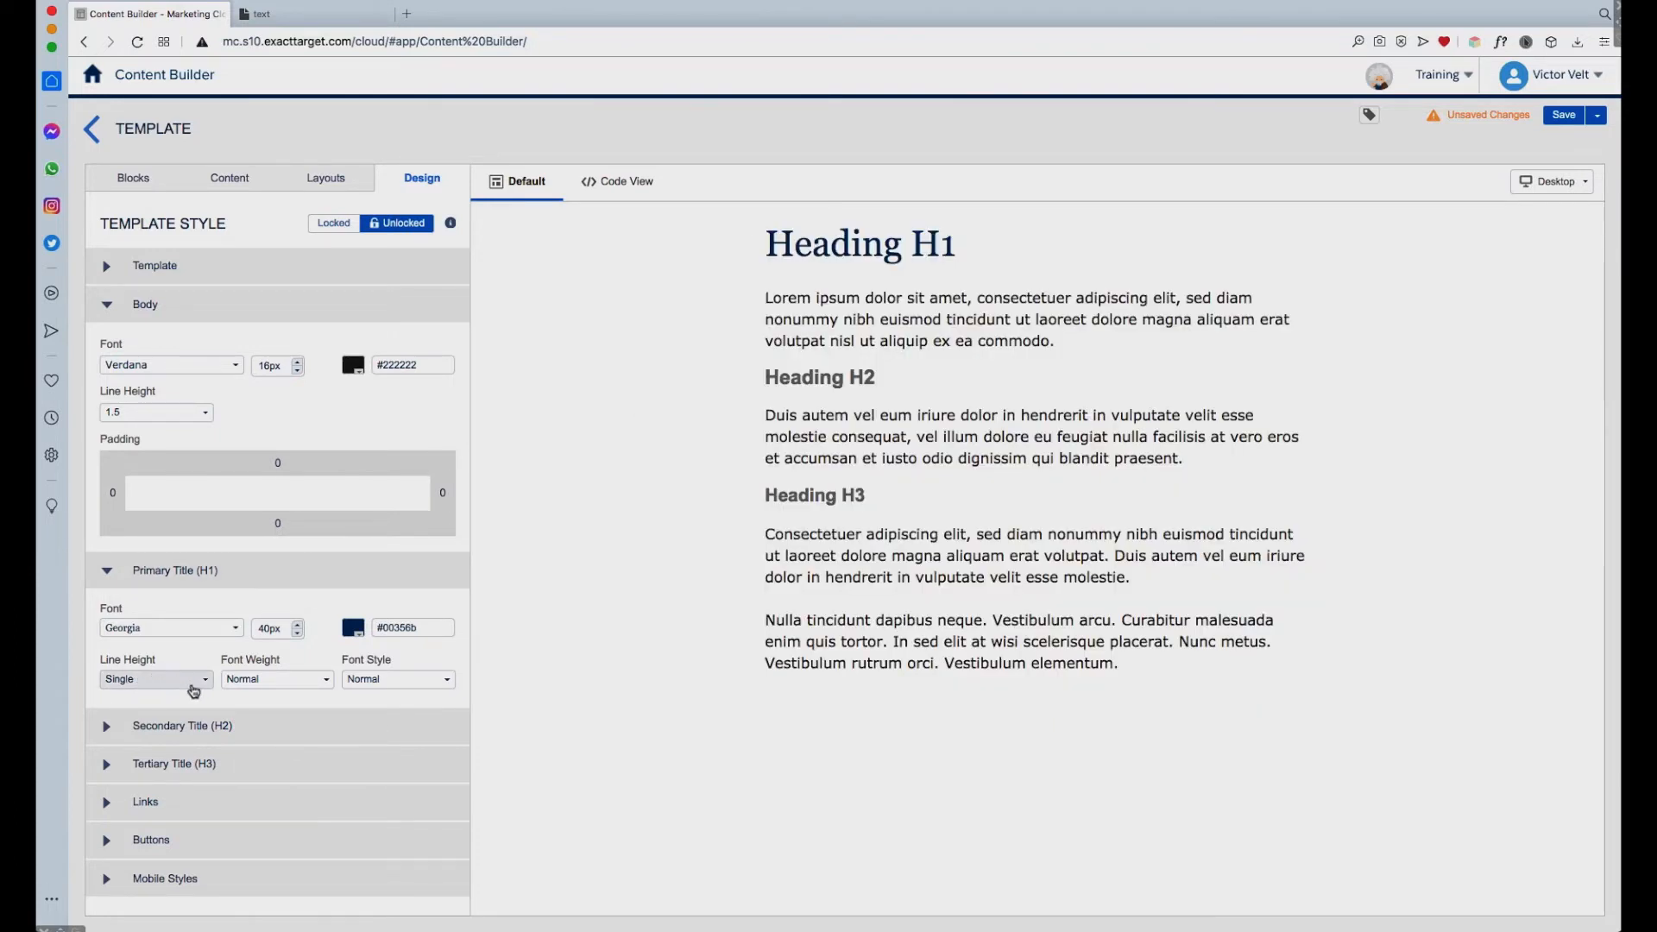
Set the Secondary Title (H2) text colour to #00356b and its font to Georgia
left_click(108, 729)
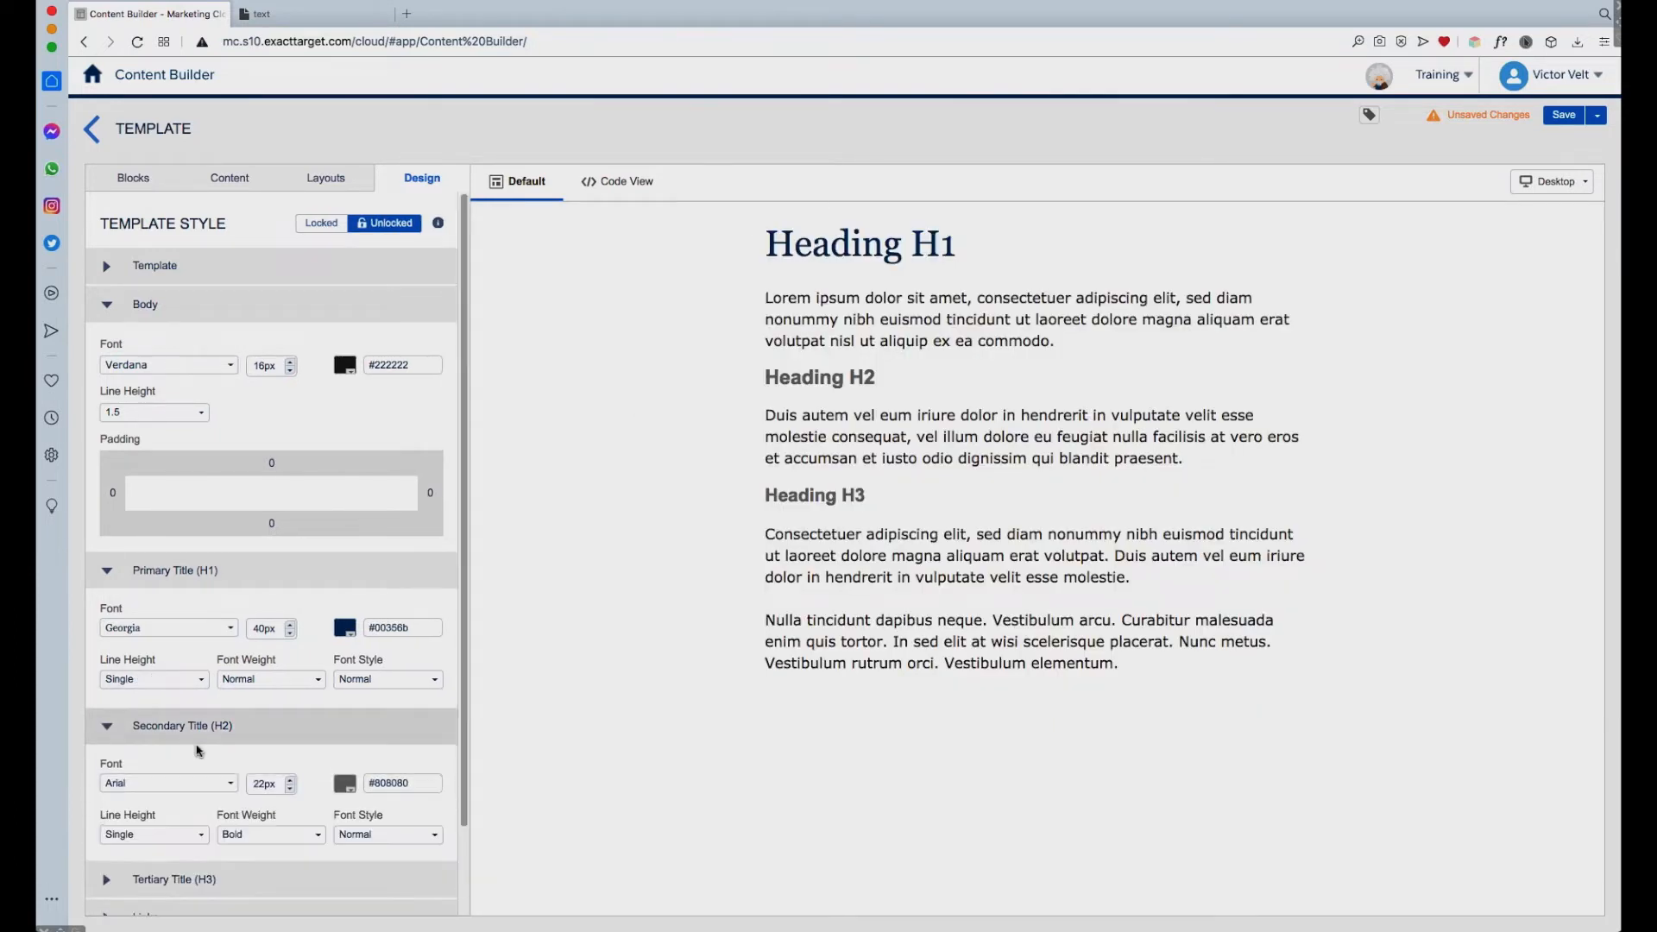
left_click_drag(419, 786, 375, 785)
type("00356b")
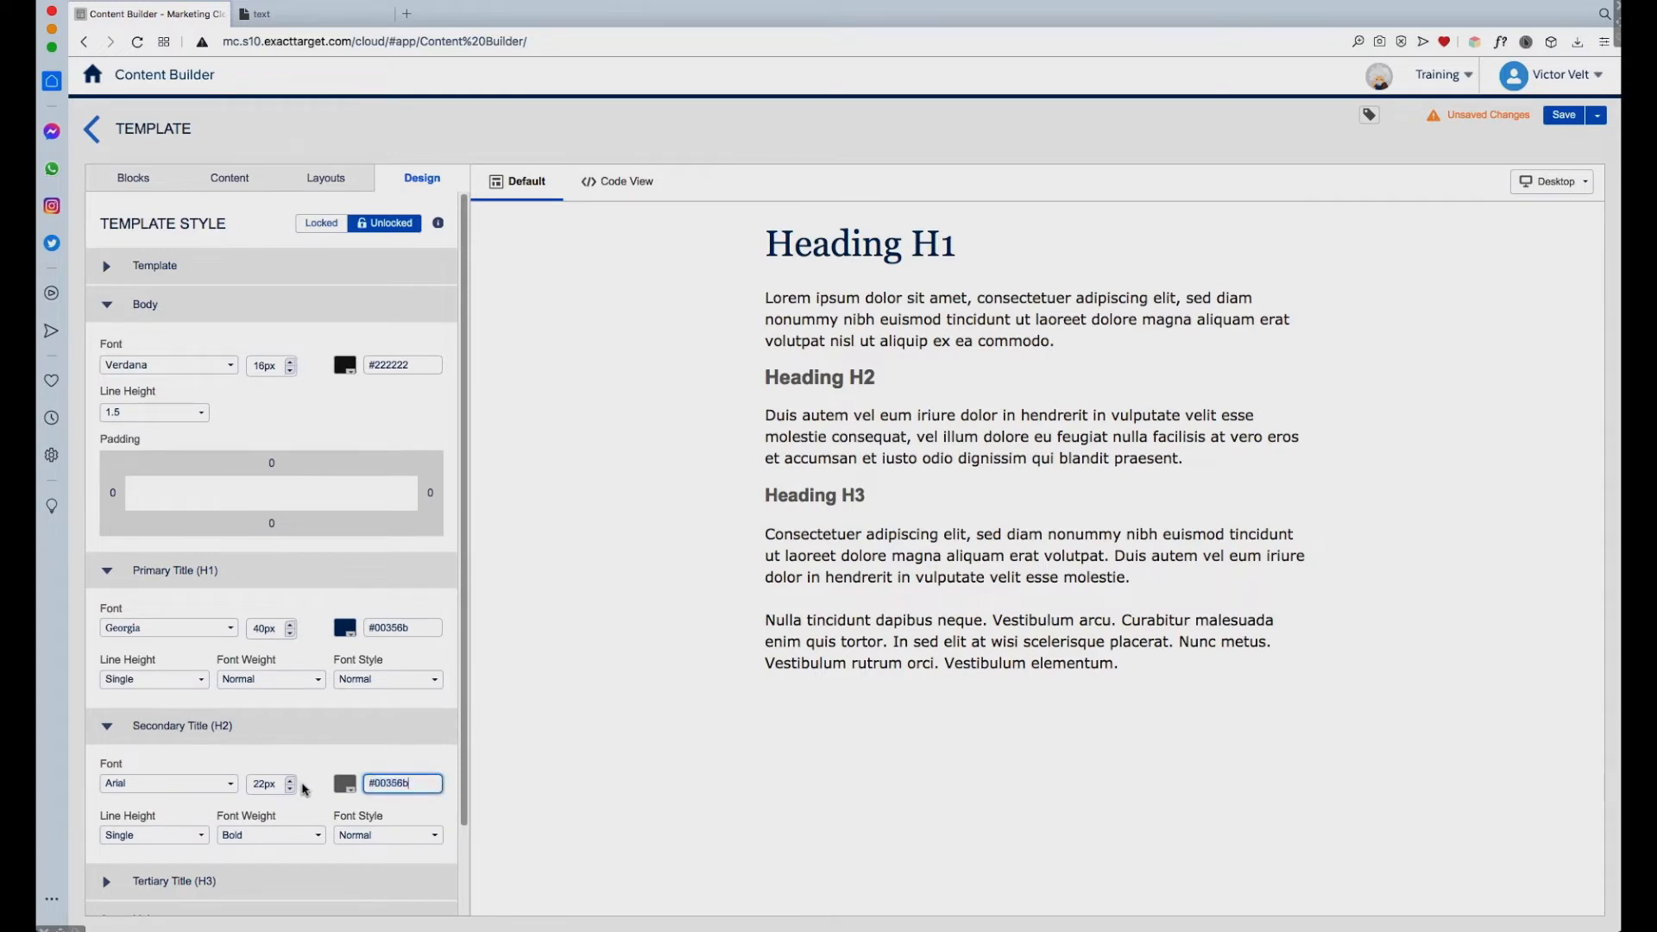
left_click(177, 785)
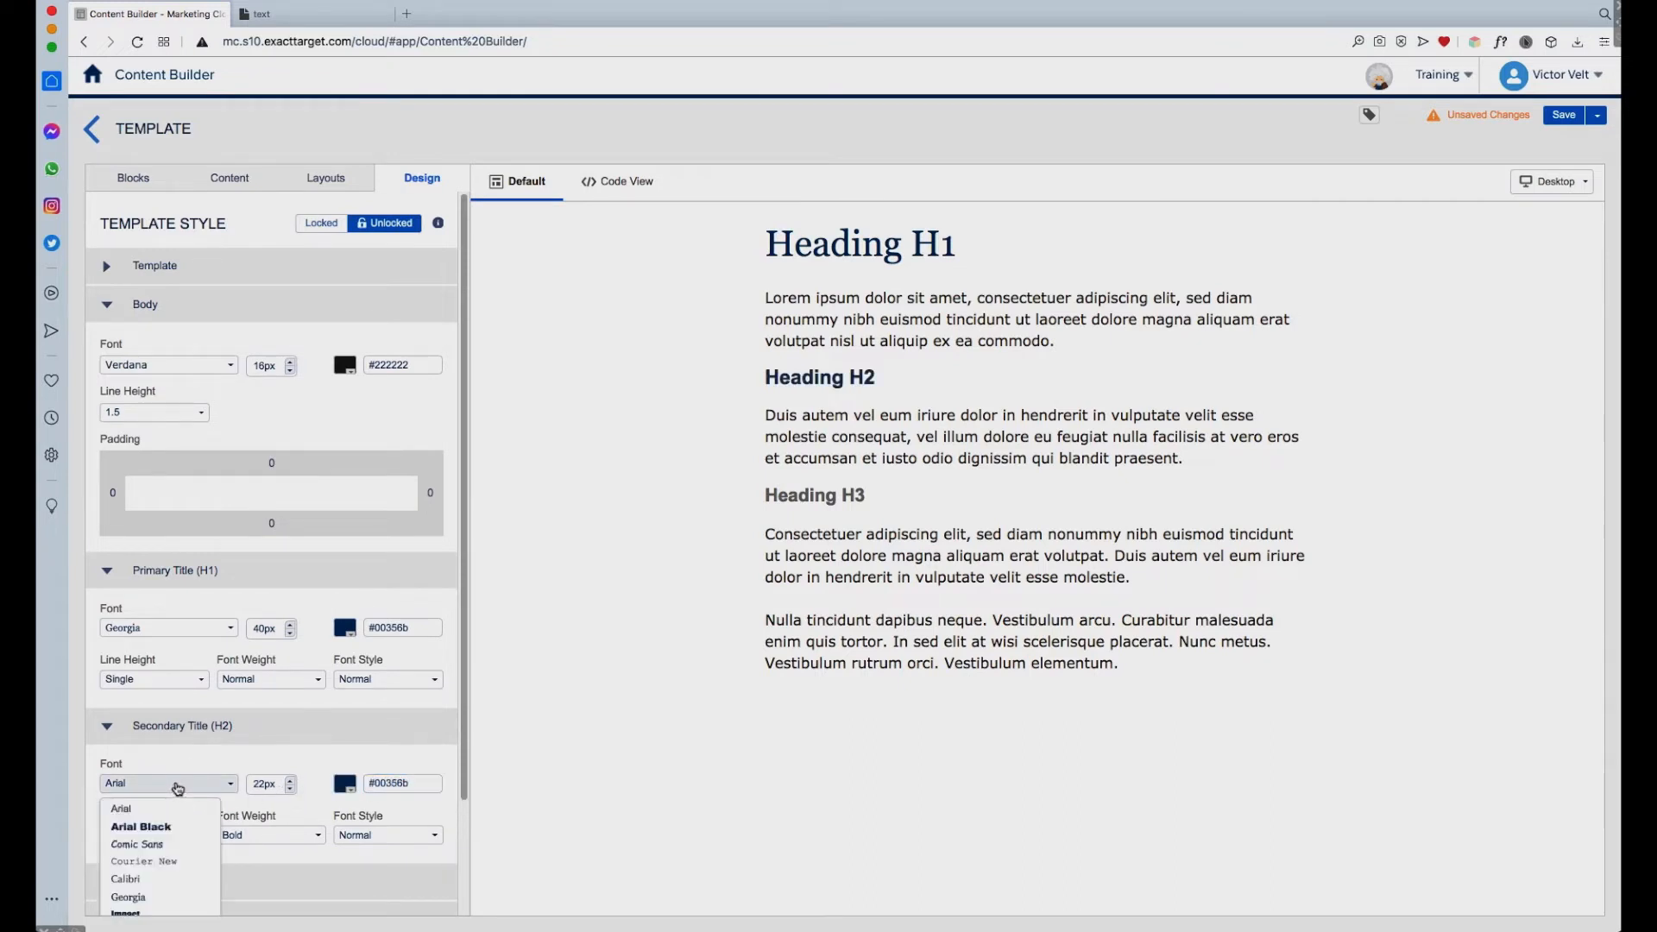
left_click(149, 898)
Set the Secondary Title (H2) font size to 30px and its font weight to Normal
left_click(259, 784)
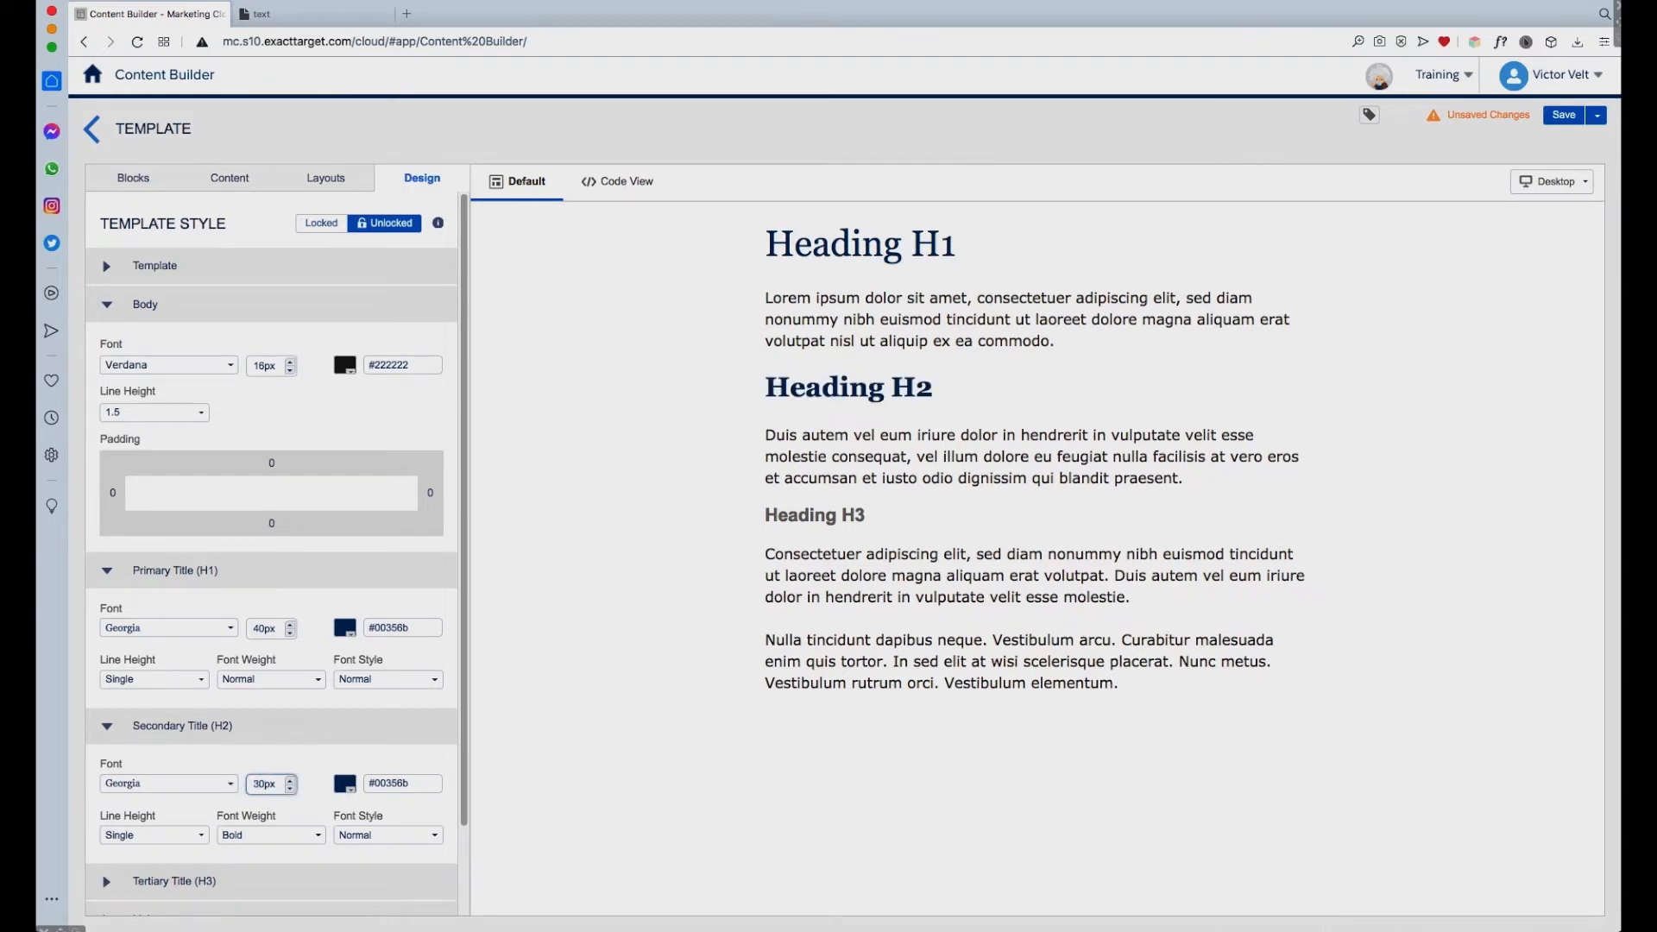
scroll(432, 824, "down", 2)
scroll(431, 824, "down", 1)
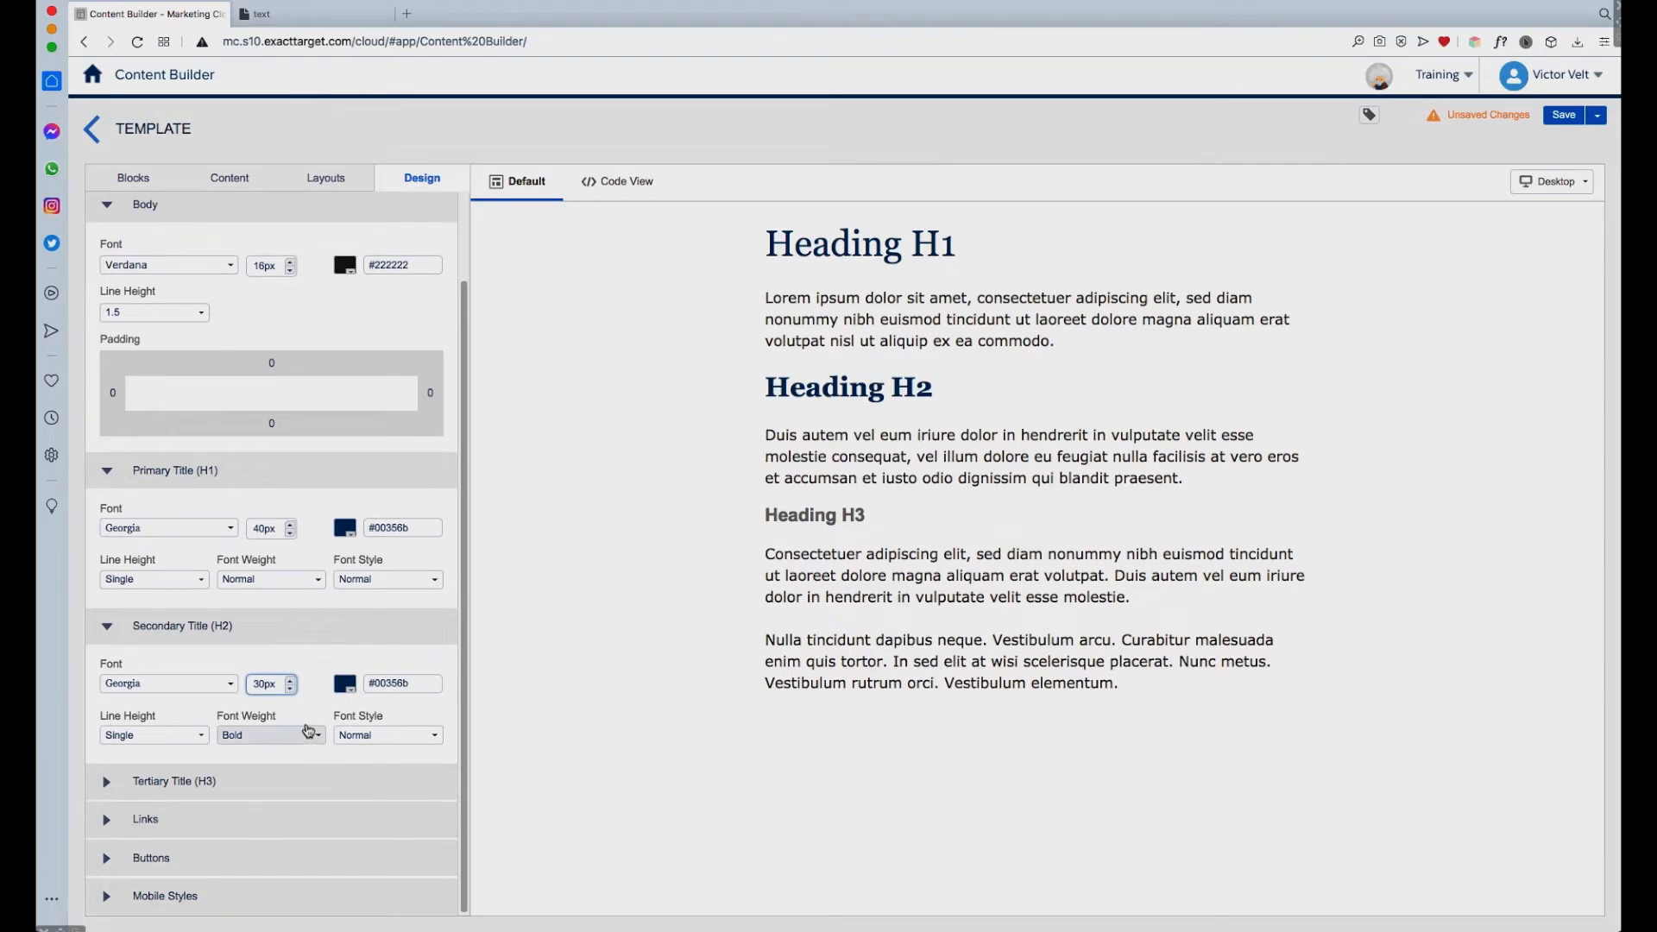
left_click(307, 735)
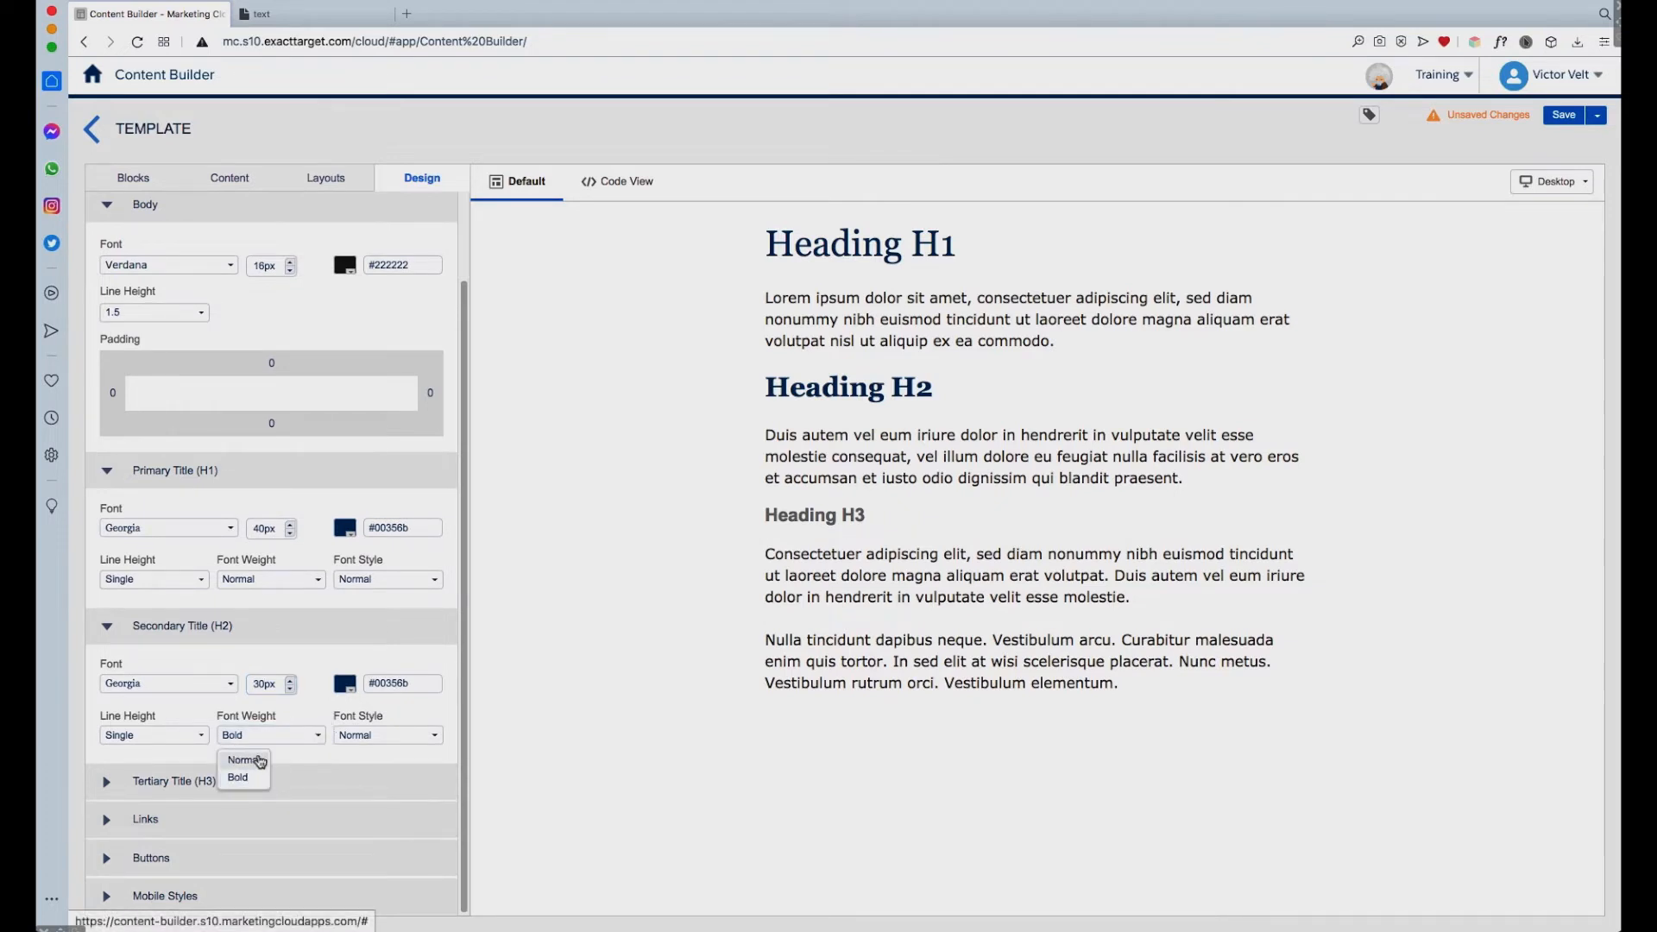
left_click(246, 761)
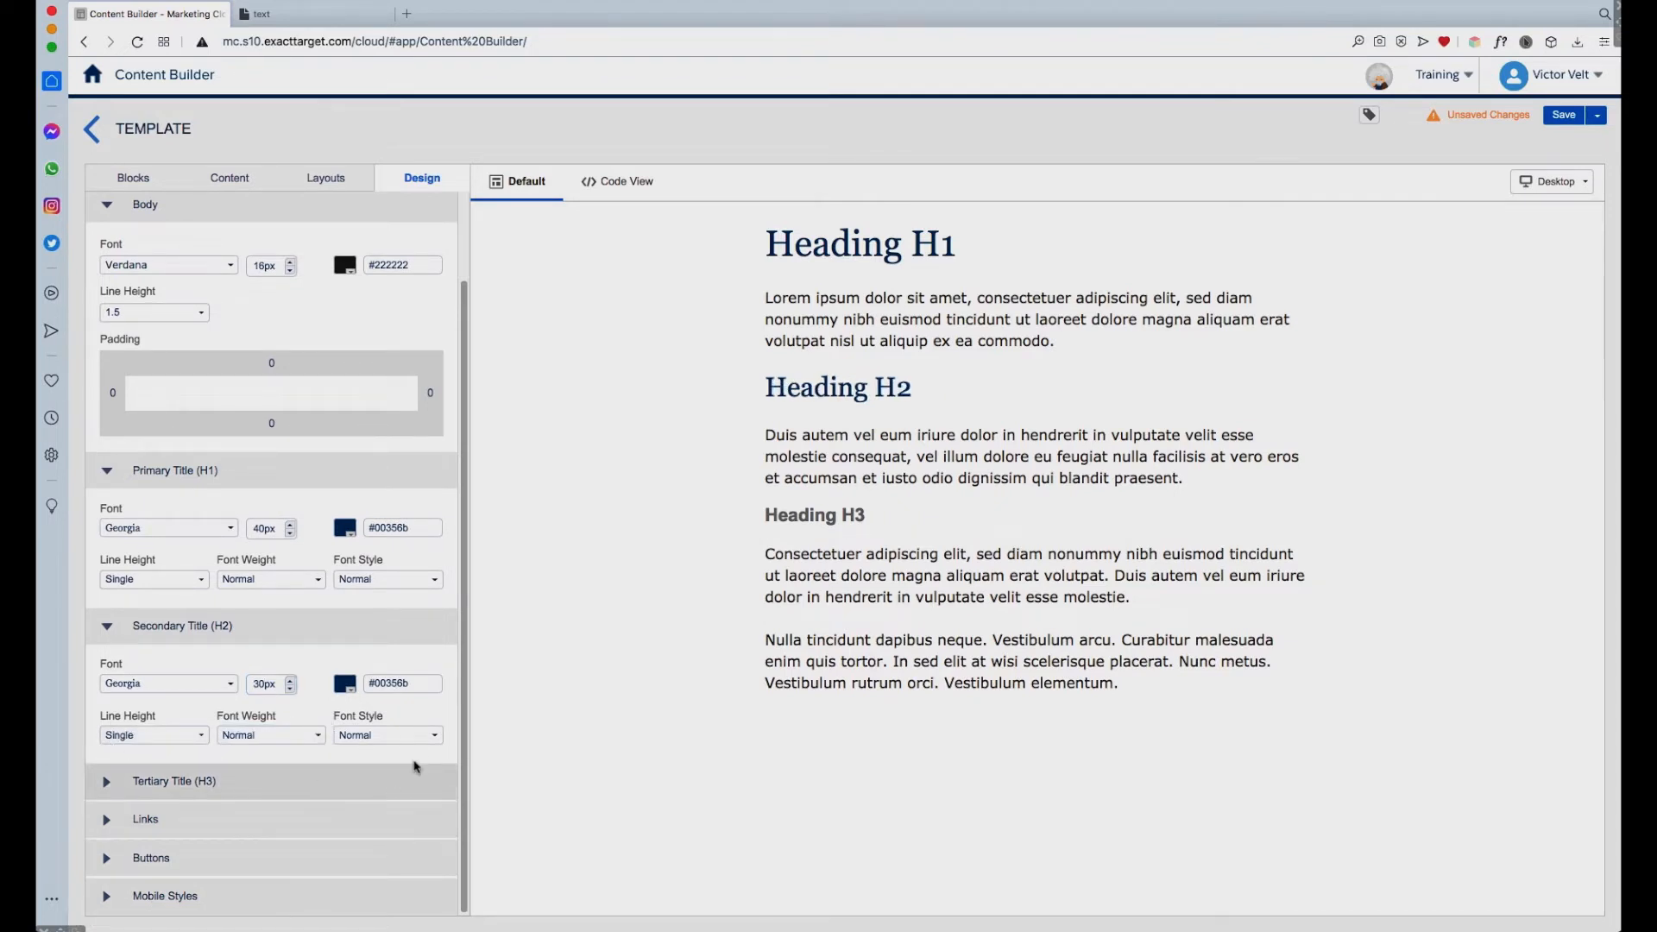
Set the Tertiary Title (H3) font to Verdana and its text colour to #222222
left_click(177, 783)
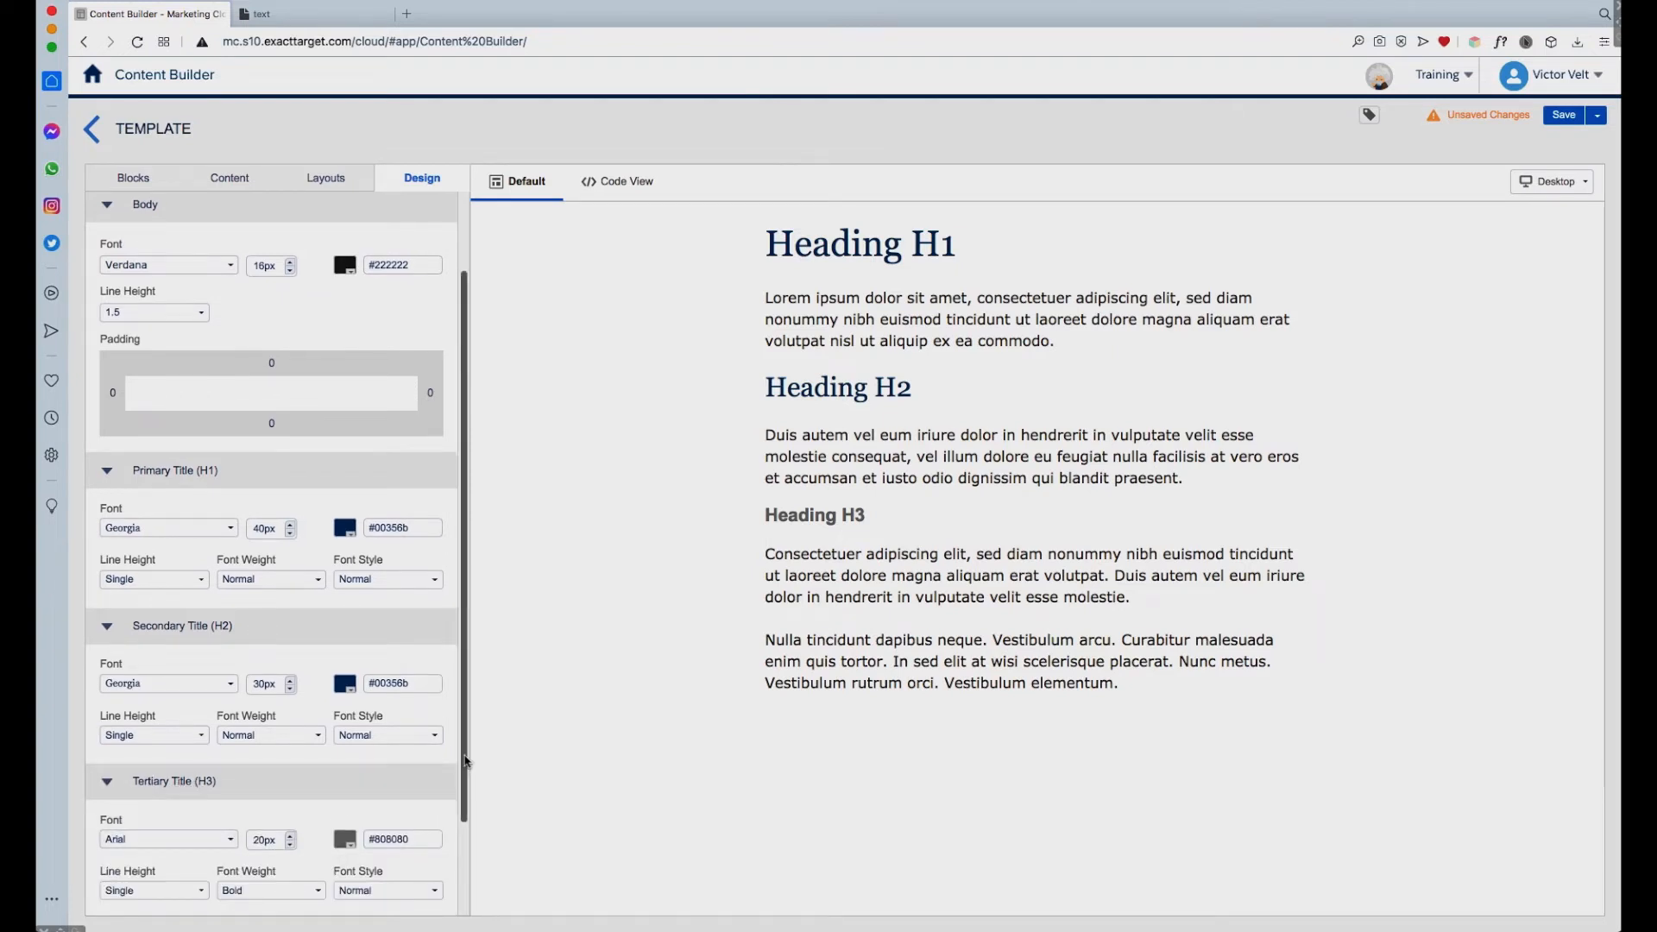
scroll(449, 881, "down", 3)
left_click(199, 729)
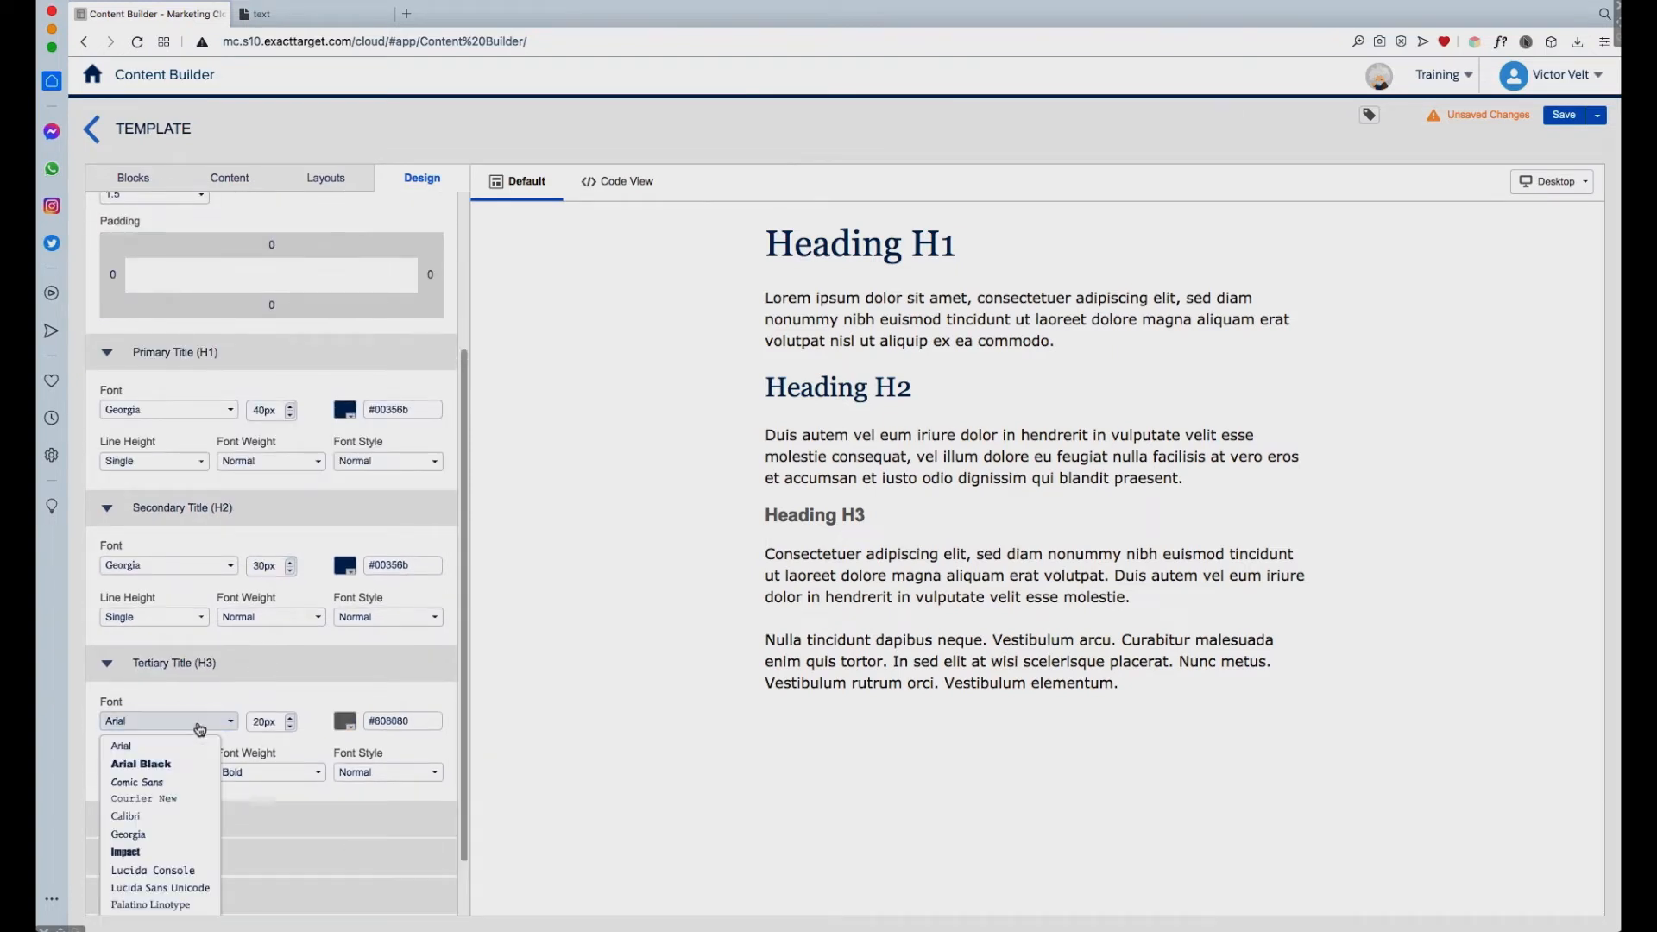
left_click_drag(470, 766, 449, 882)
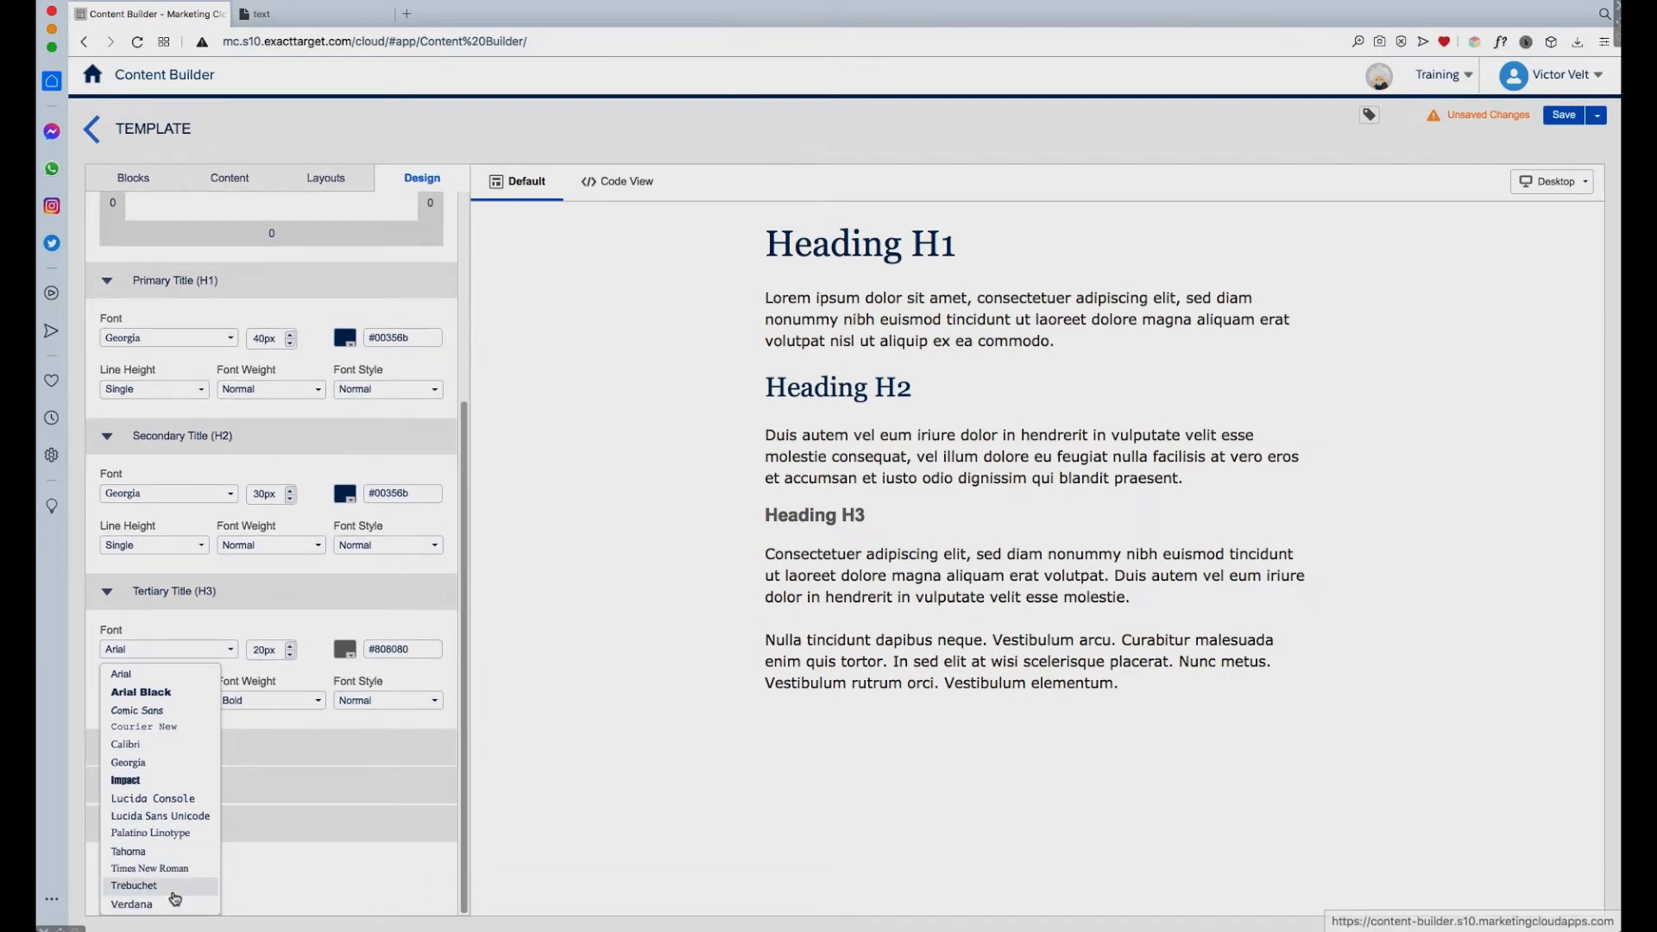
left_click(133, 903)
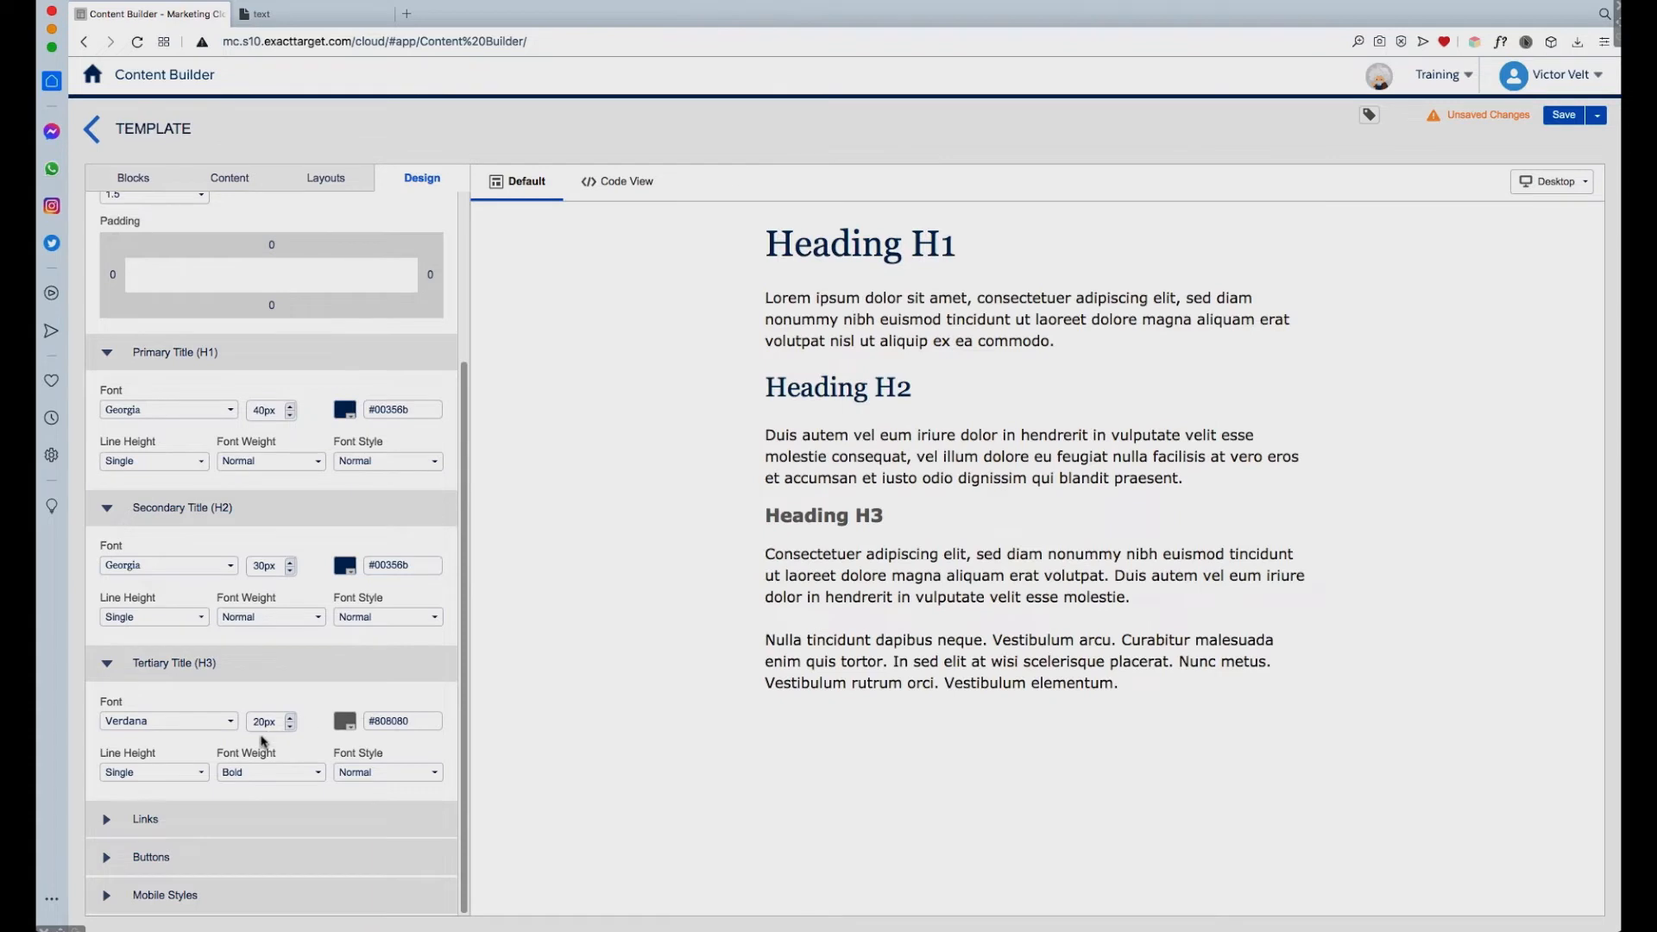
double_click(413, 721)
type("8")
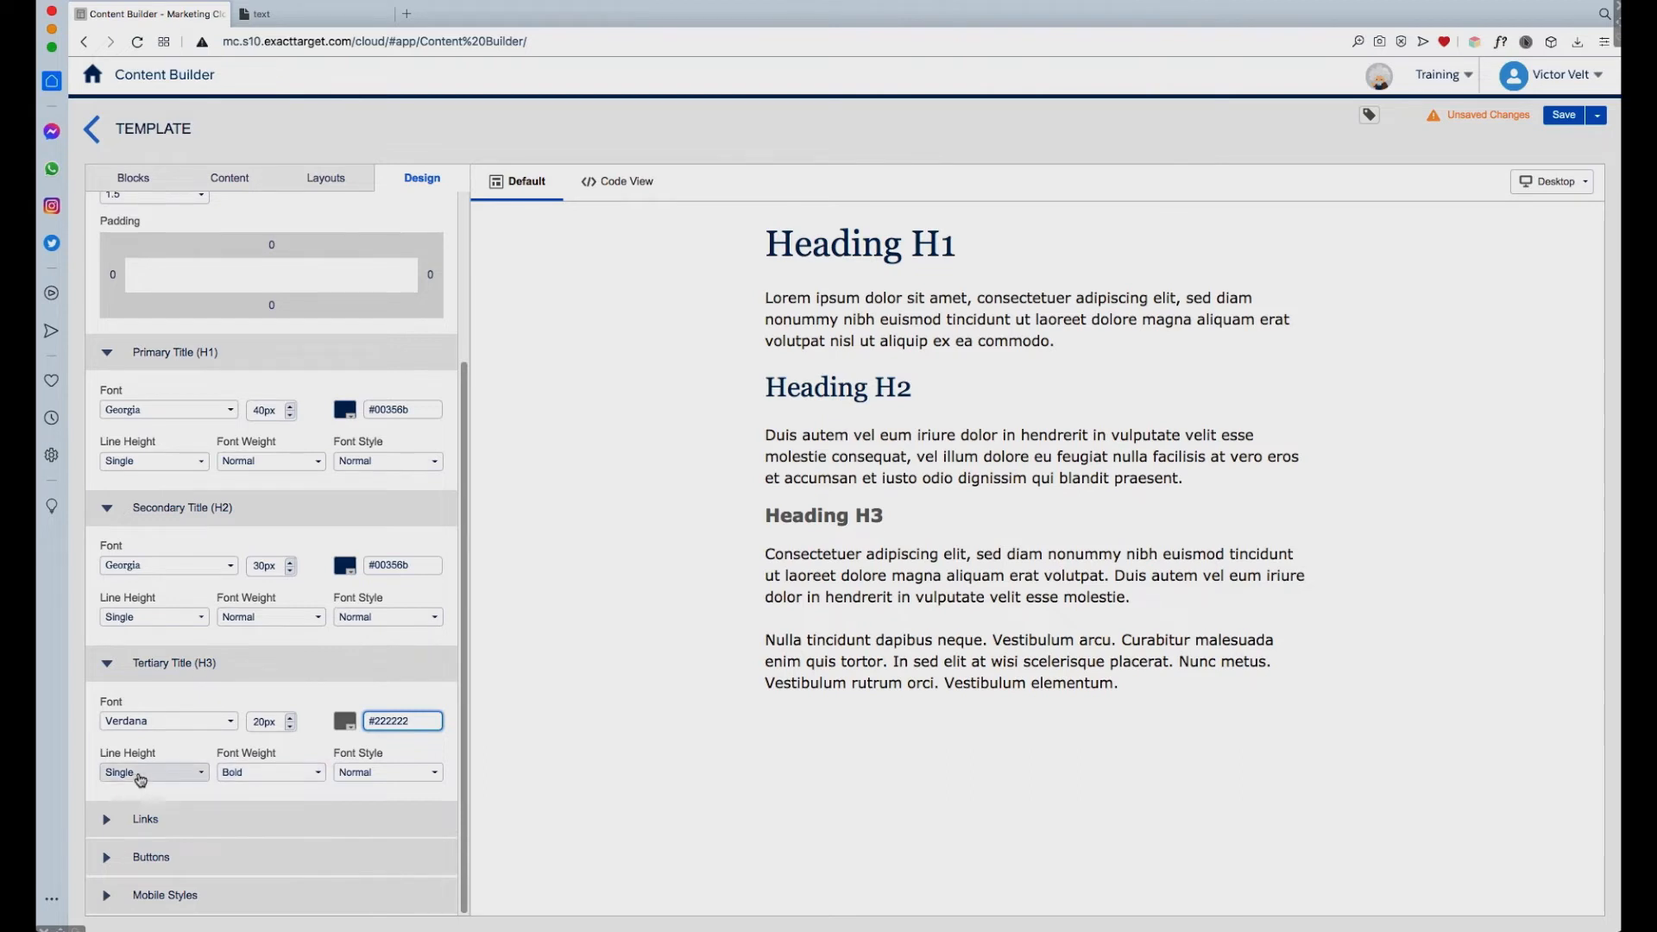
left_click_drag(463, 816, 448, 544)
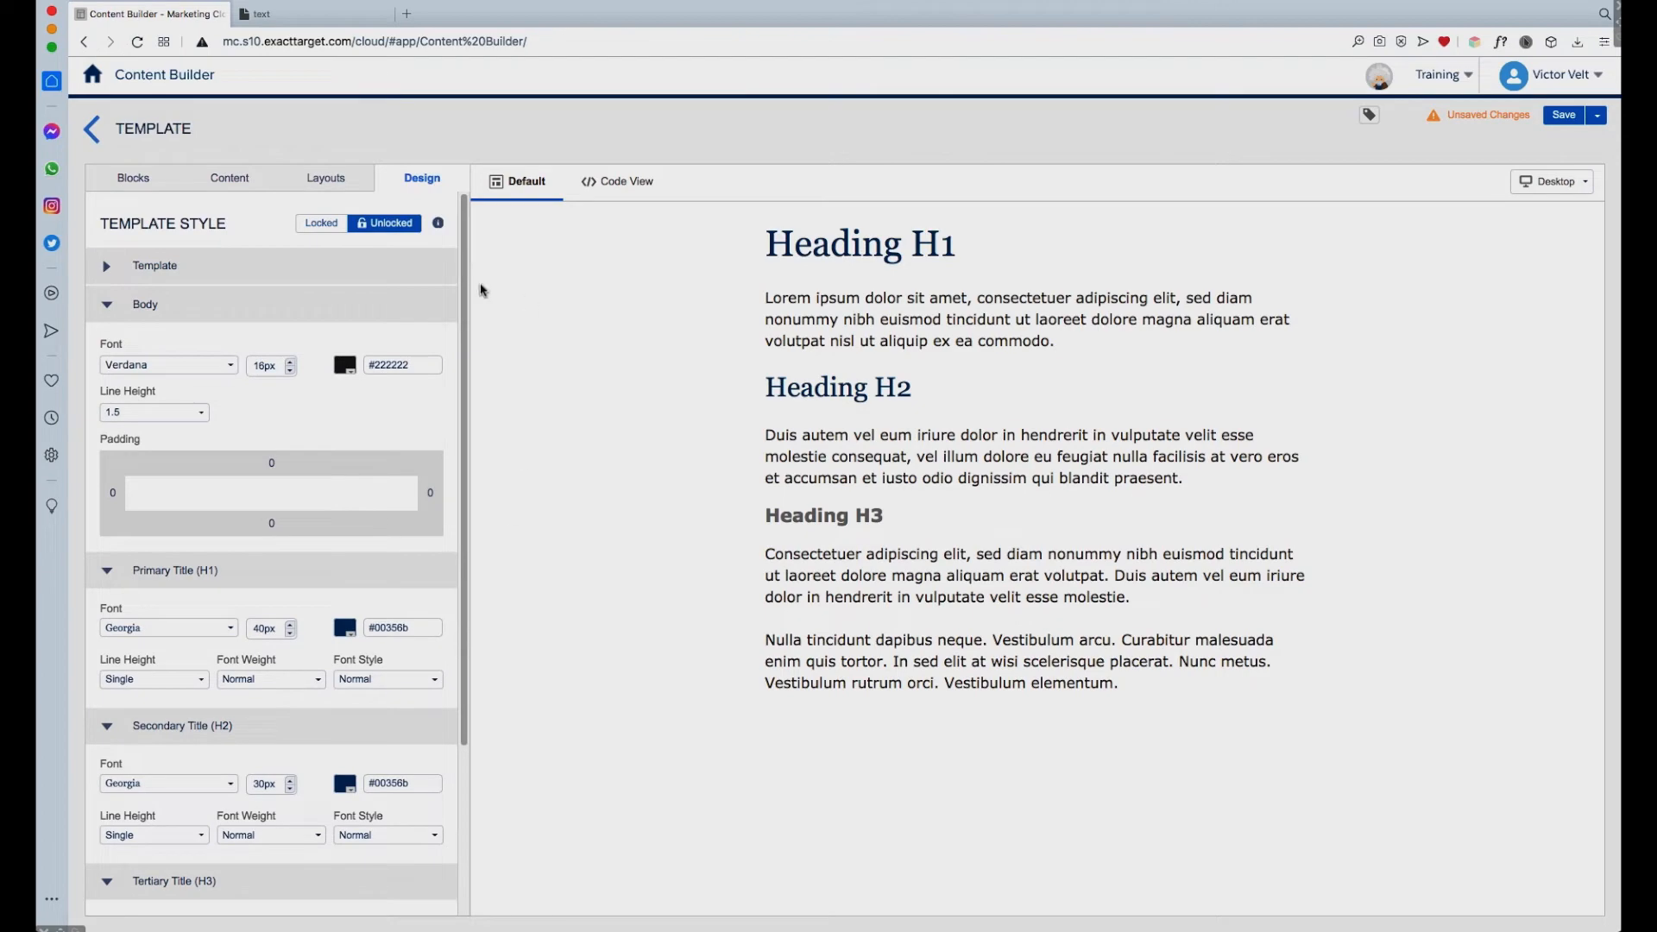
Examine the inline styles of the headings and the unstyled paragraph text in the text block's HTML, then finish editing
left_click(140, 187)
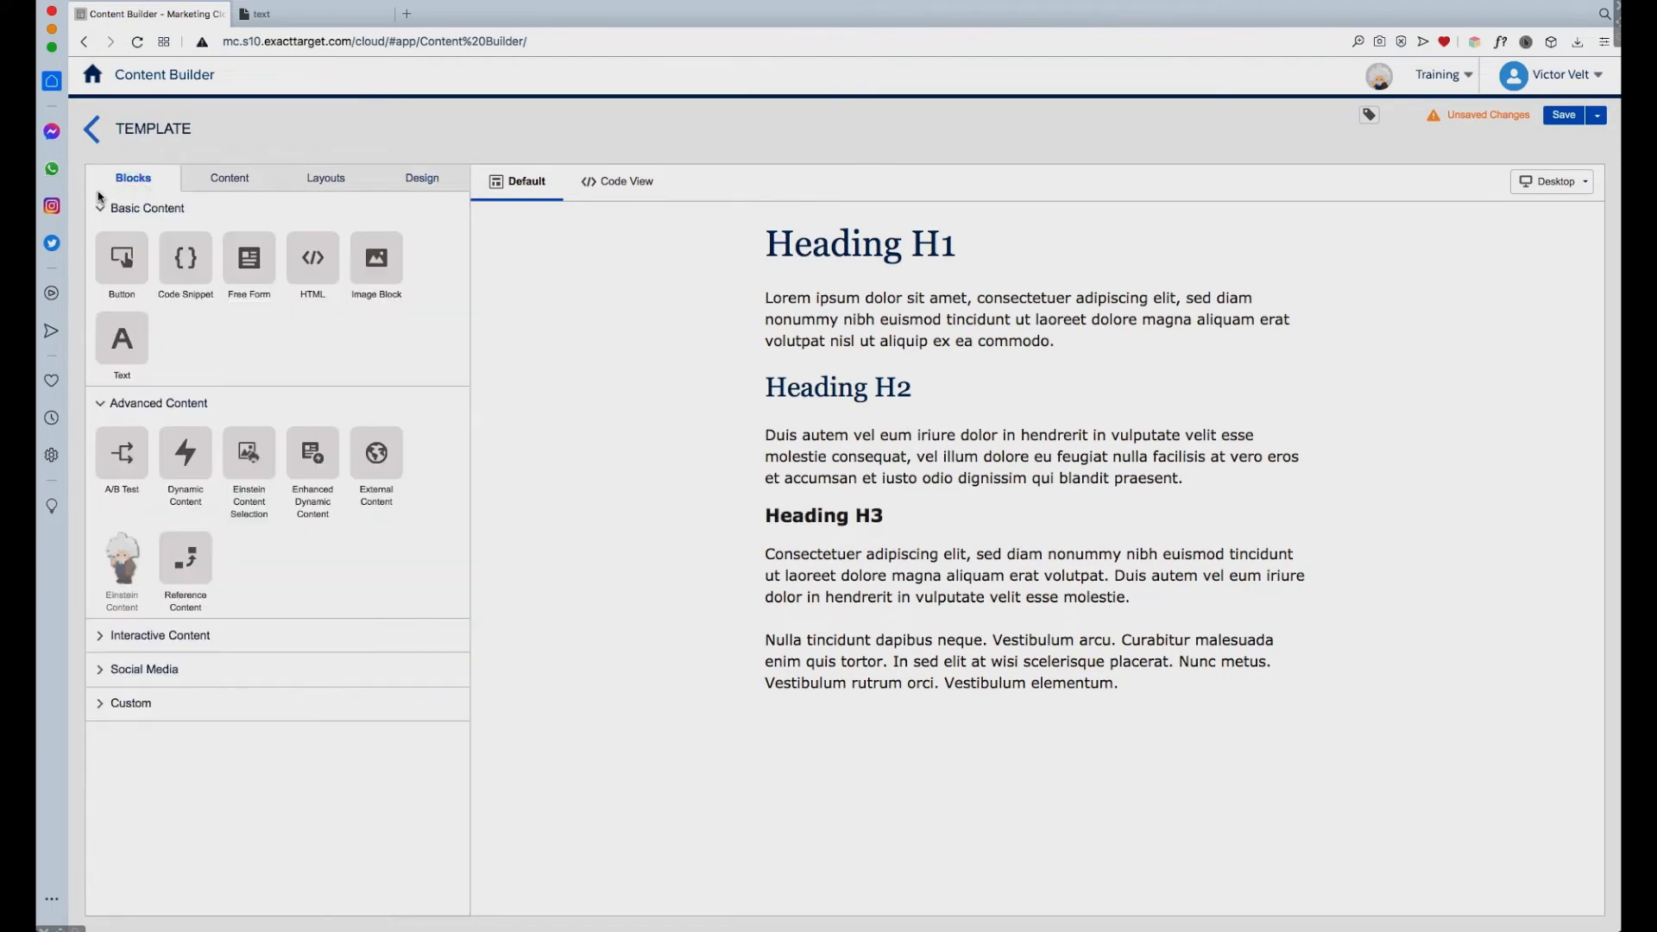
left_click(947, 365)
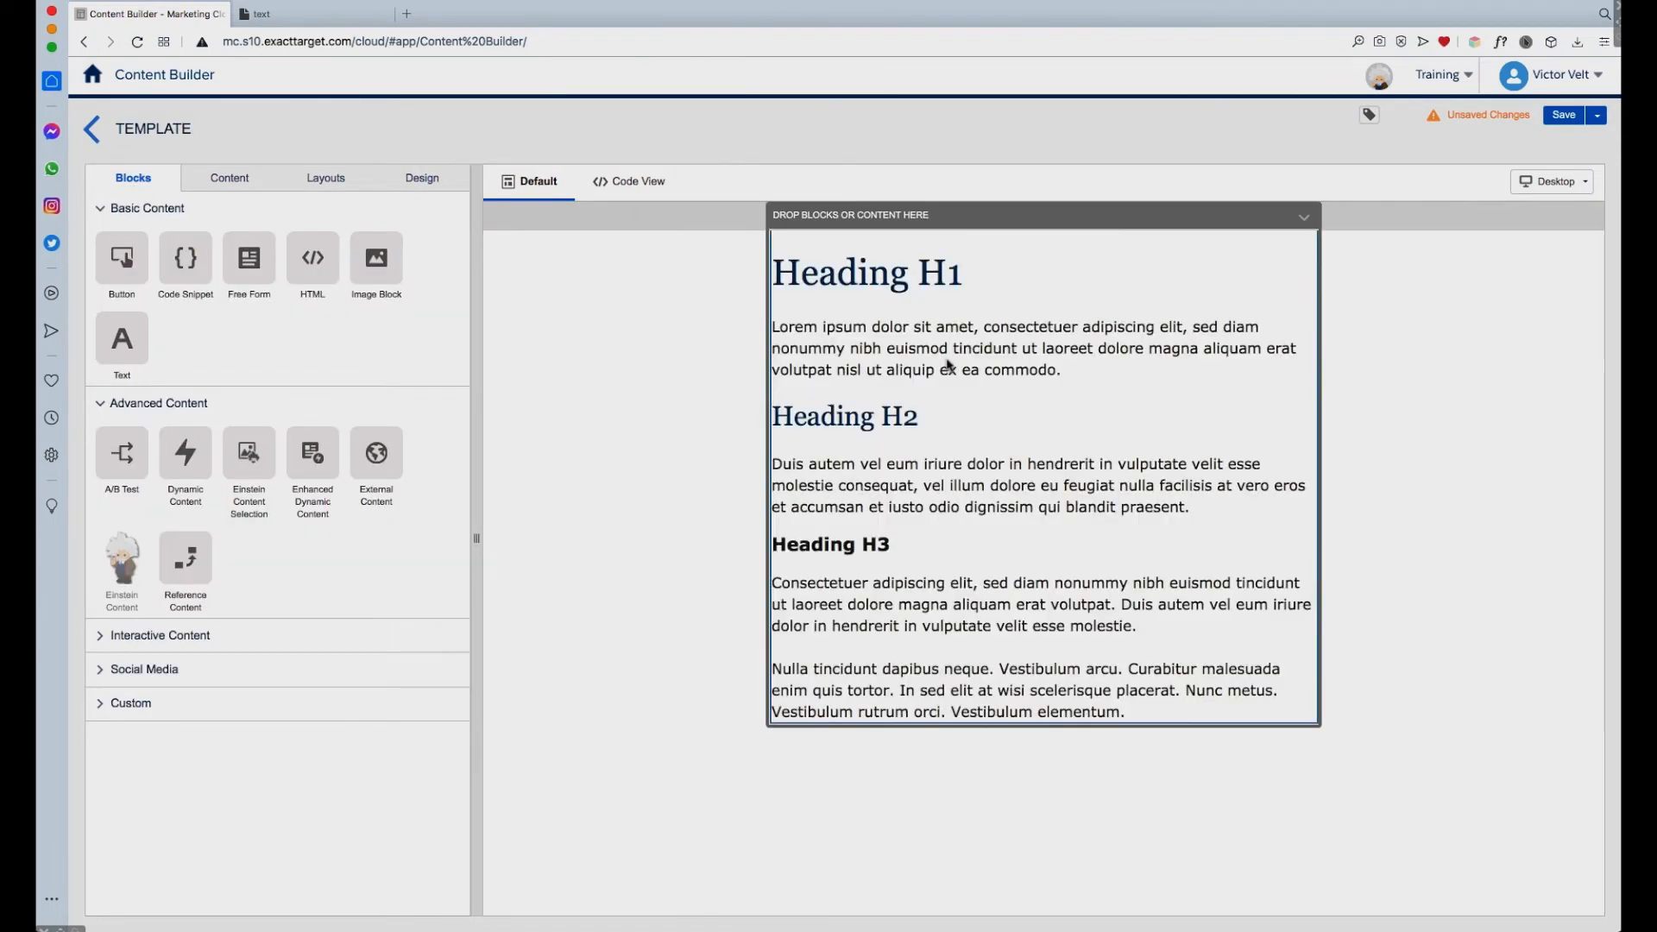
left_click(947, 365)
left_click(601, 182)
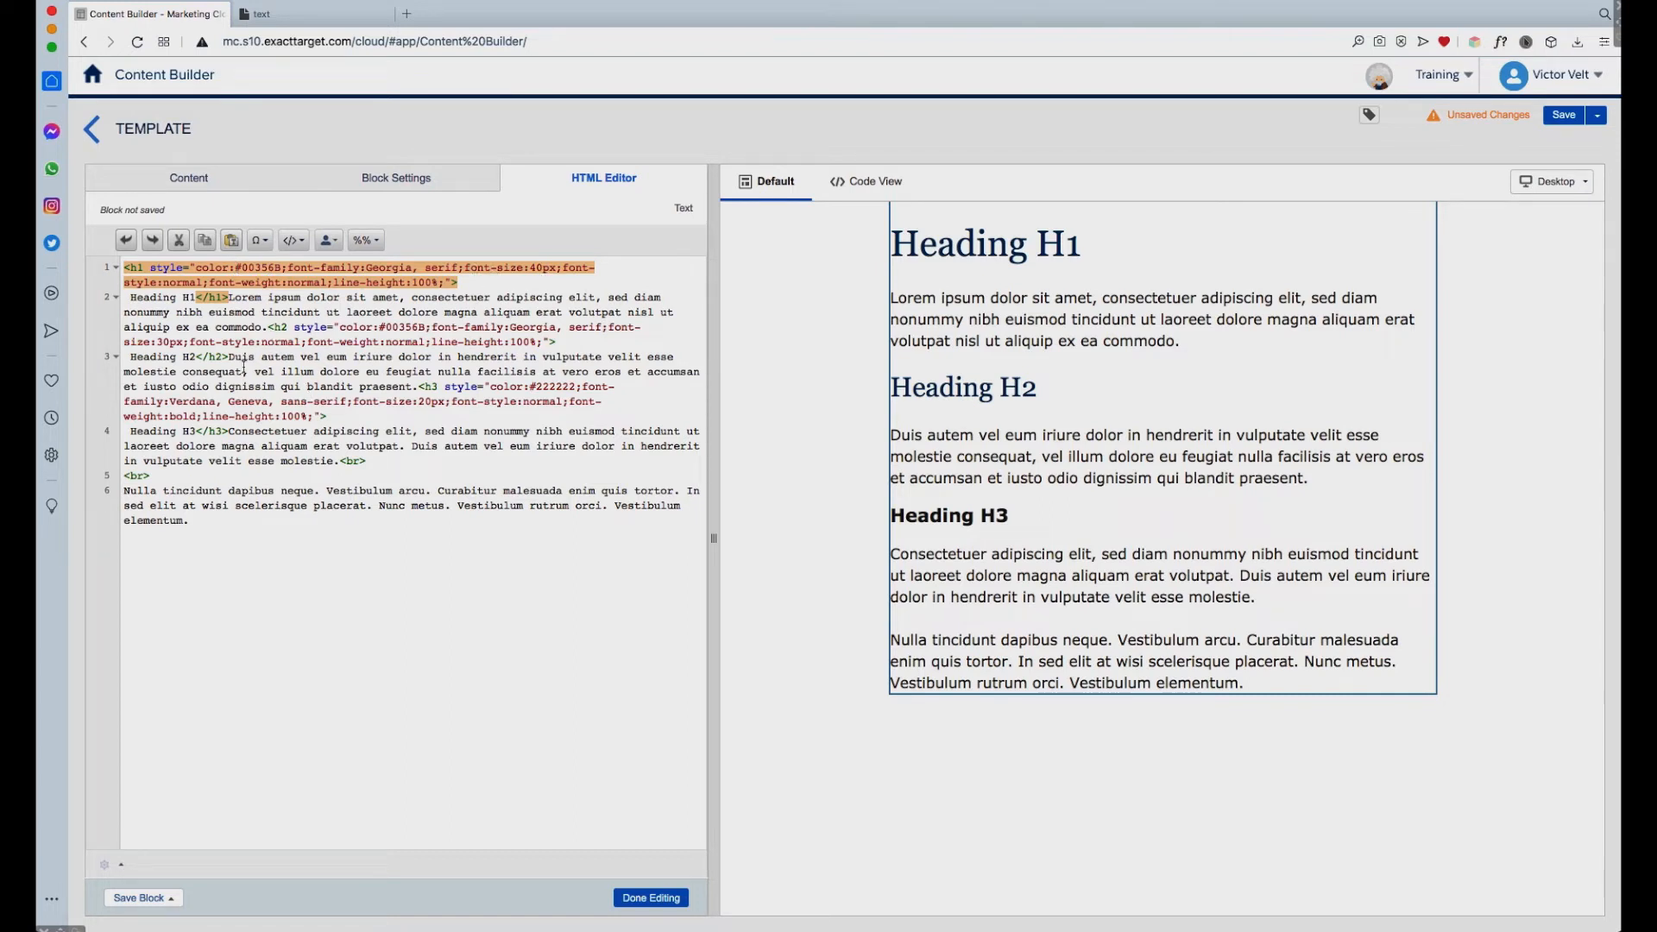
left_click_drag(229, 358, 419, 391)
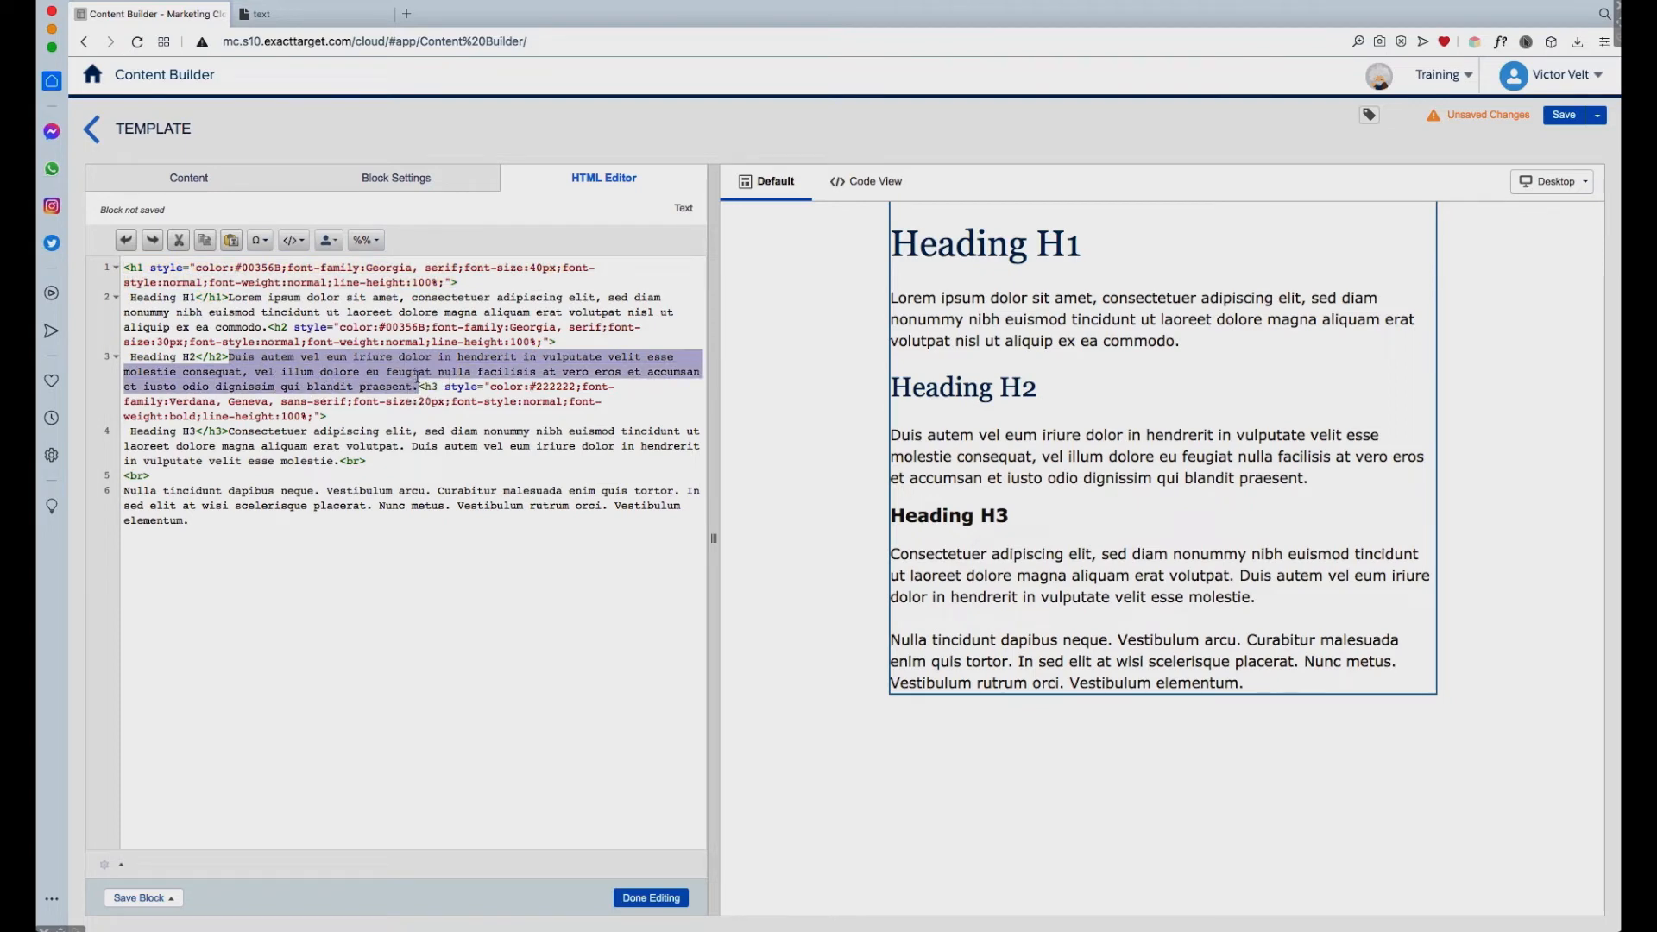
left_click(673, 899)
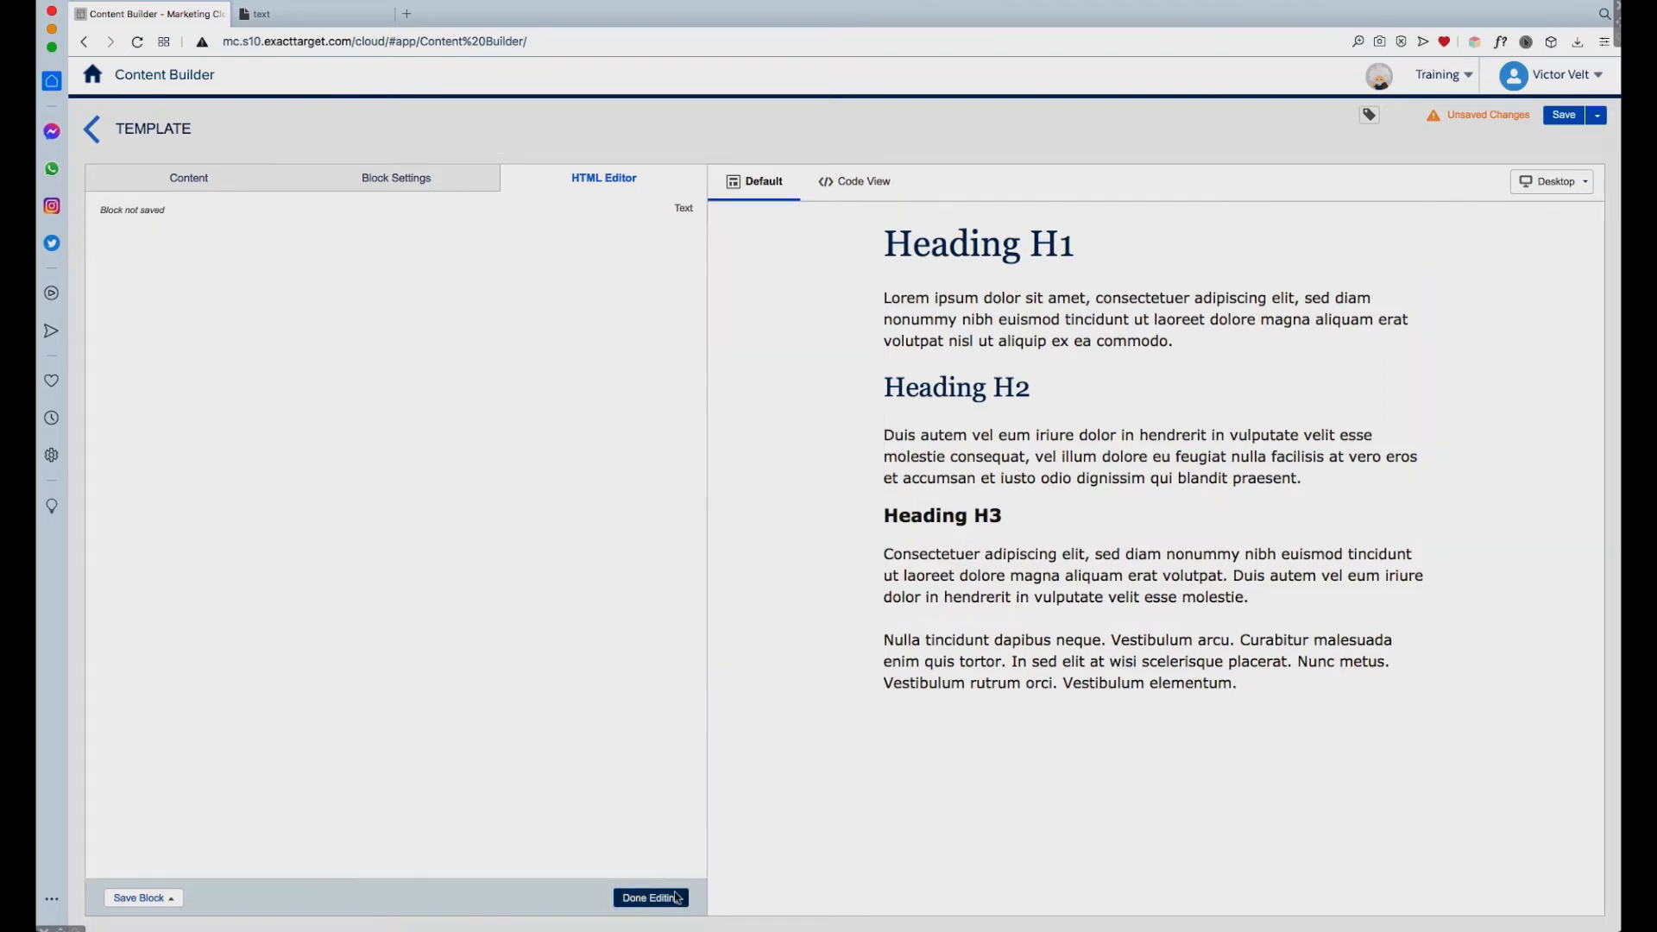
Reopen the text block, review the font, font size and text colour options for the paragraph under Heading H1, and close the block
left_click(927, 358)
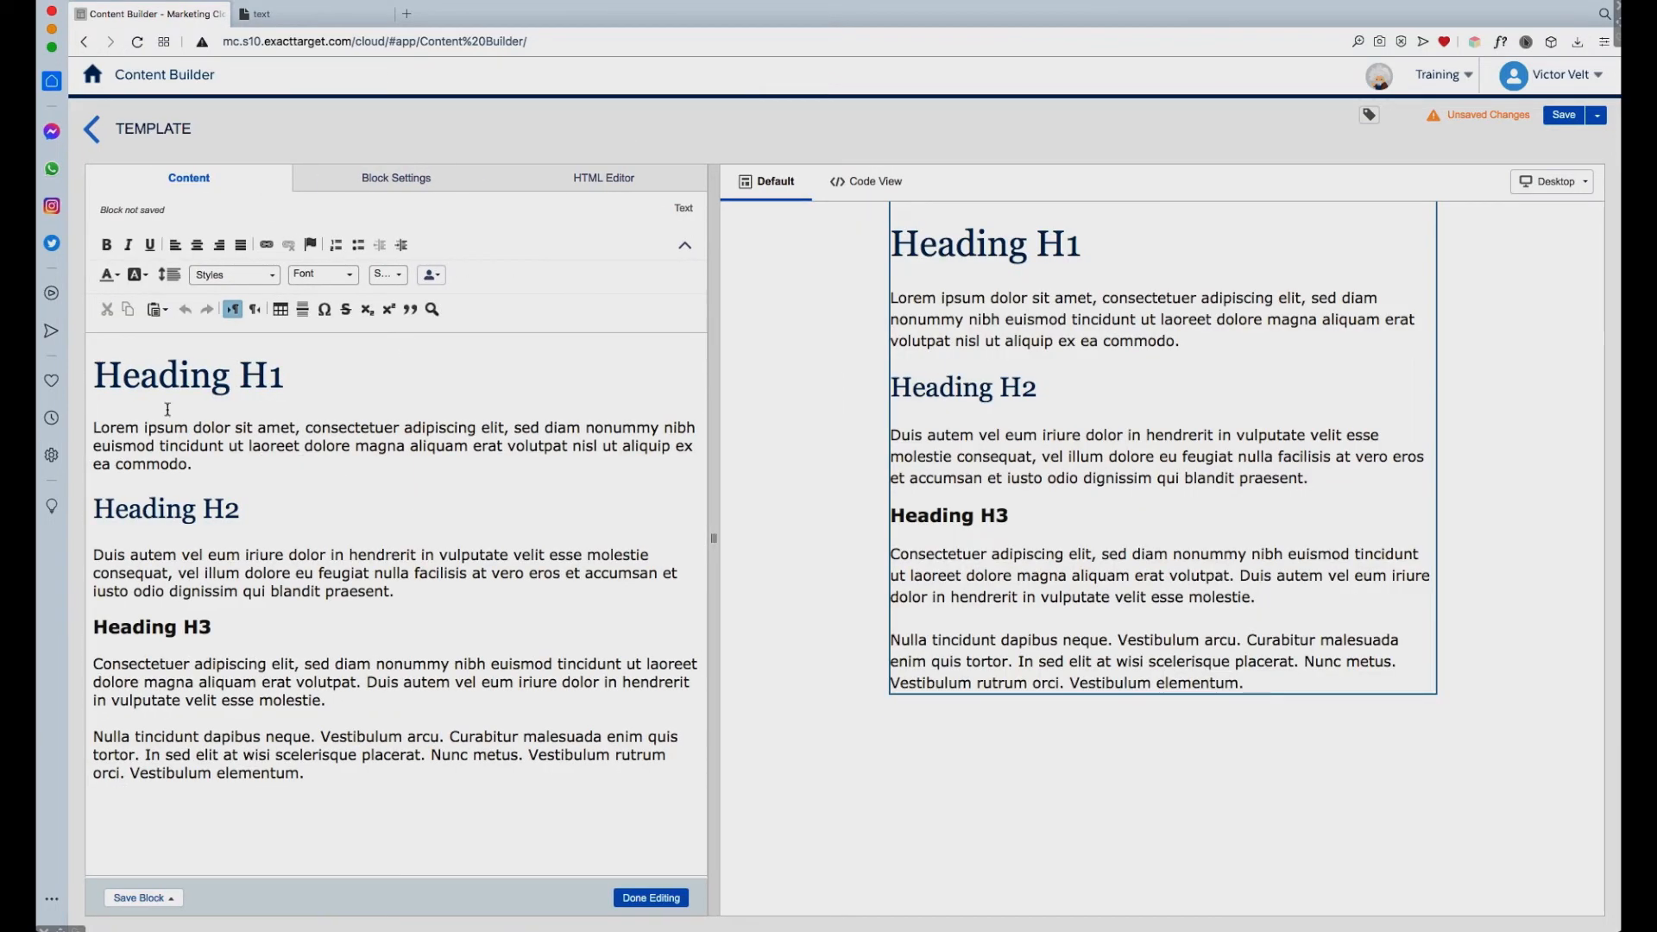
left_click_drag(93, 432, 195, 464)
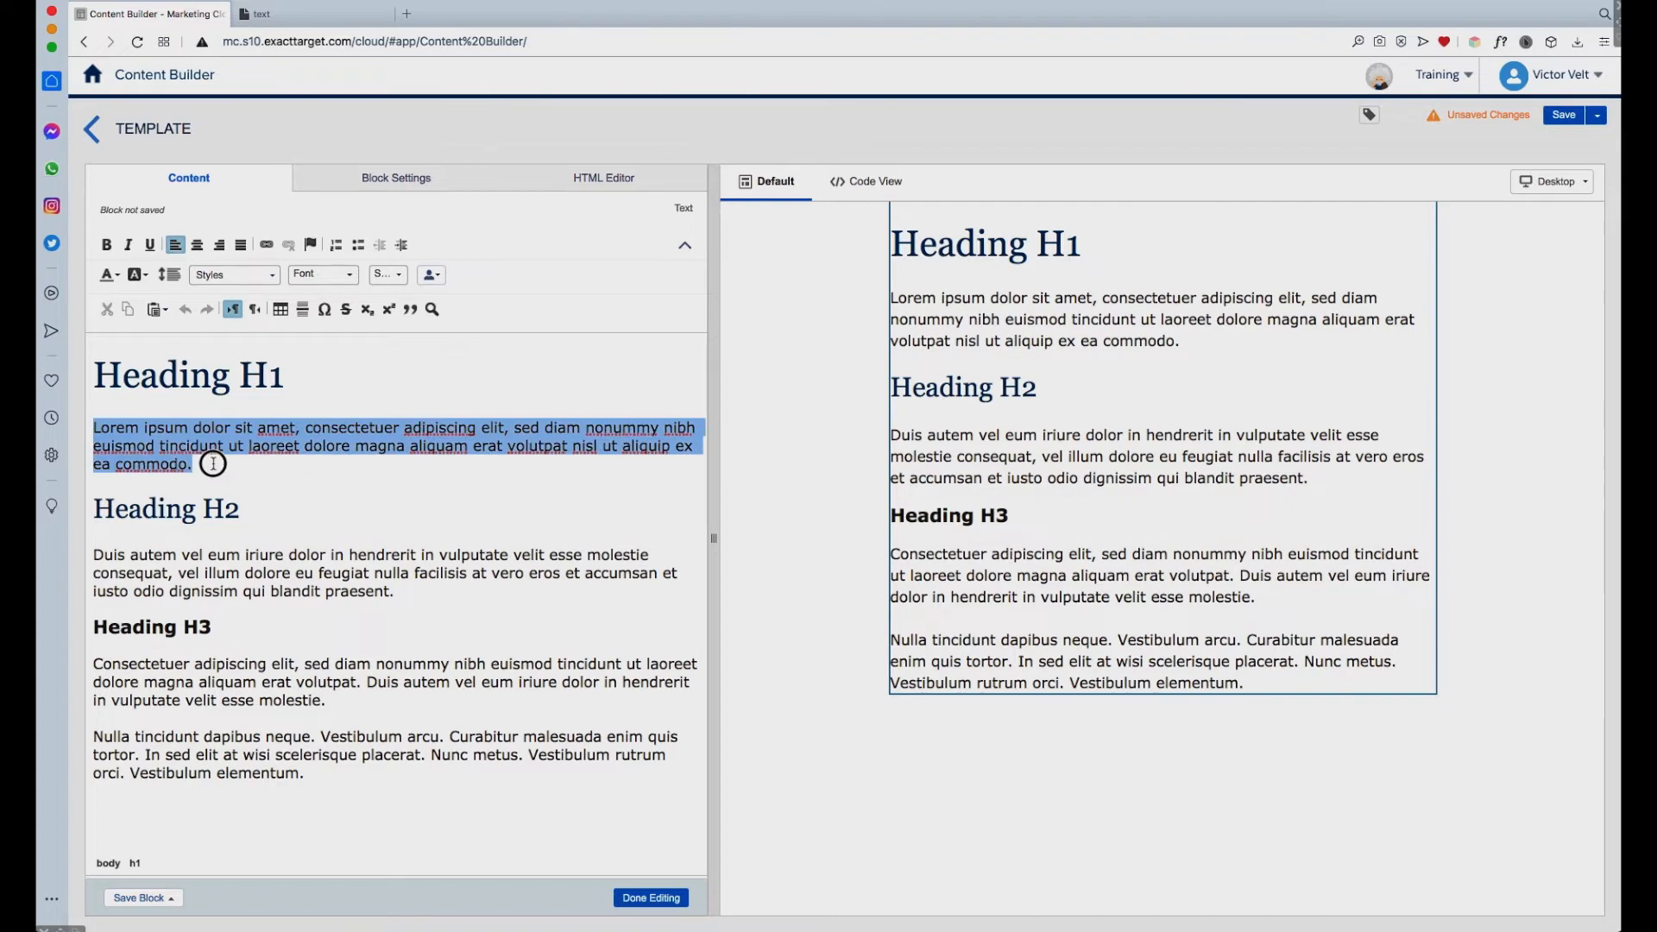
left_click(354, 276)
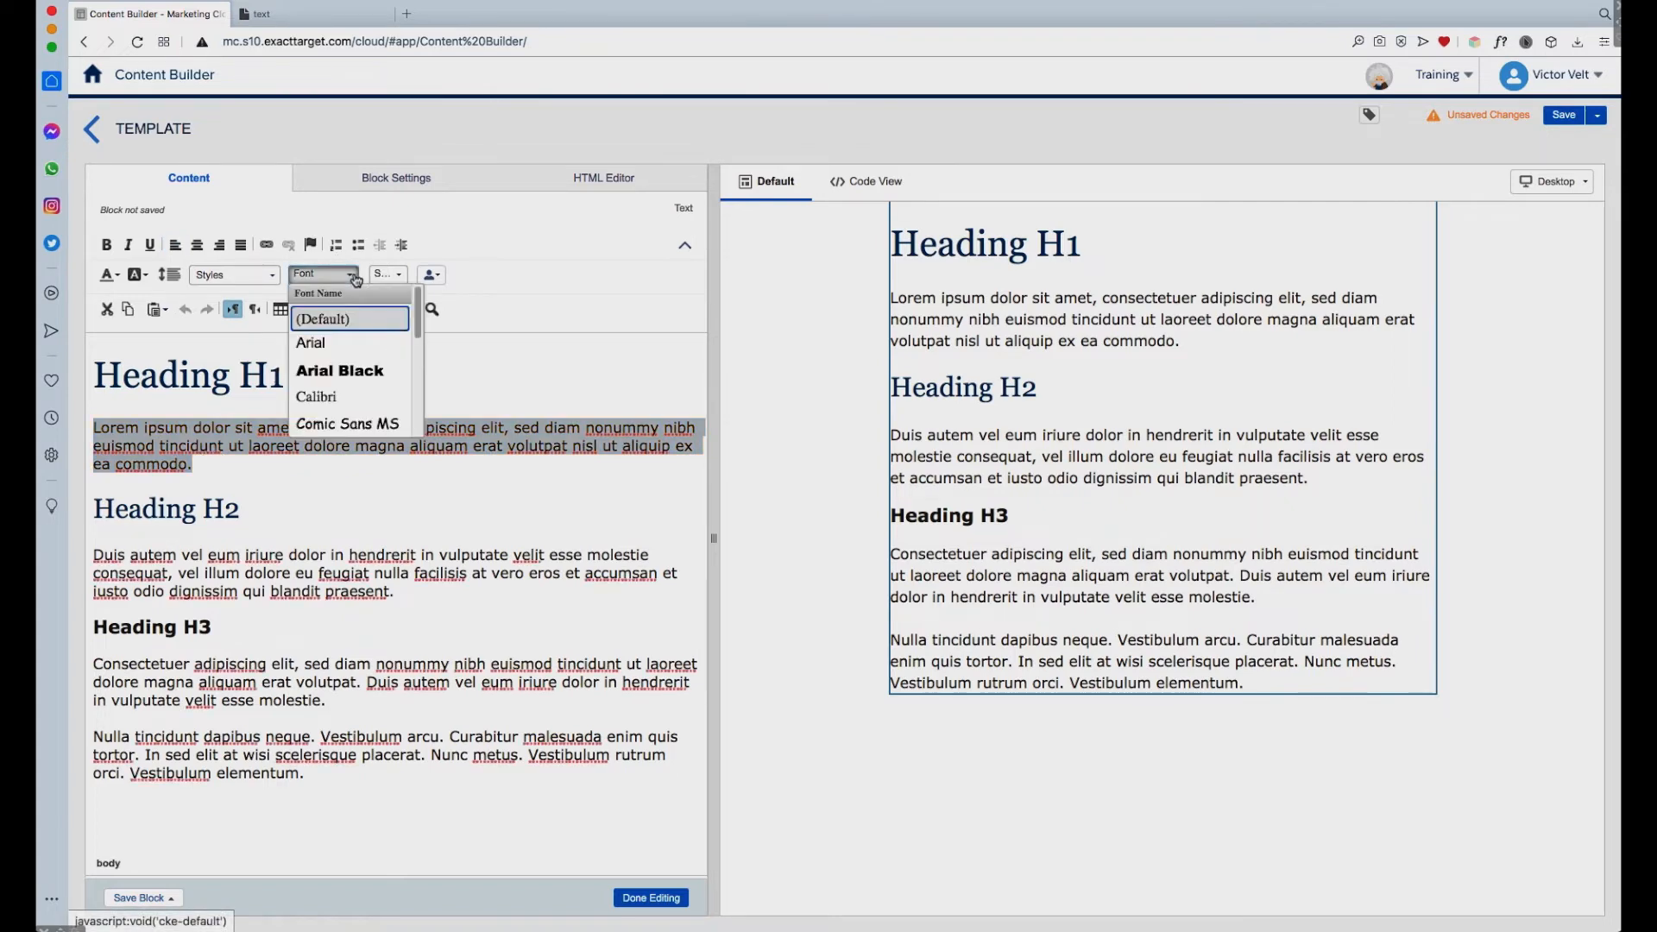
left_click(401, 275)
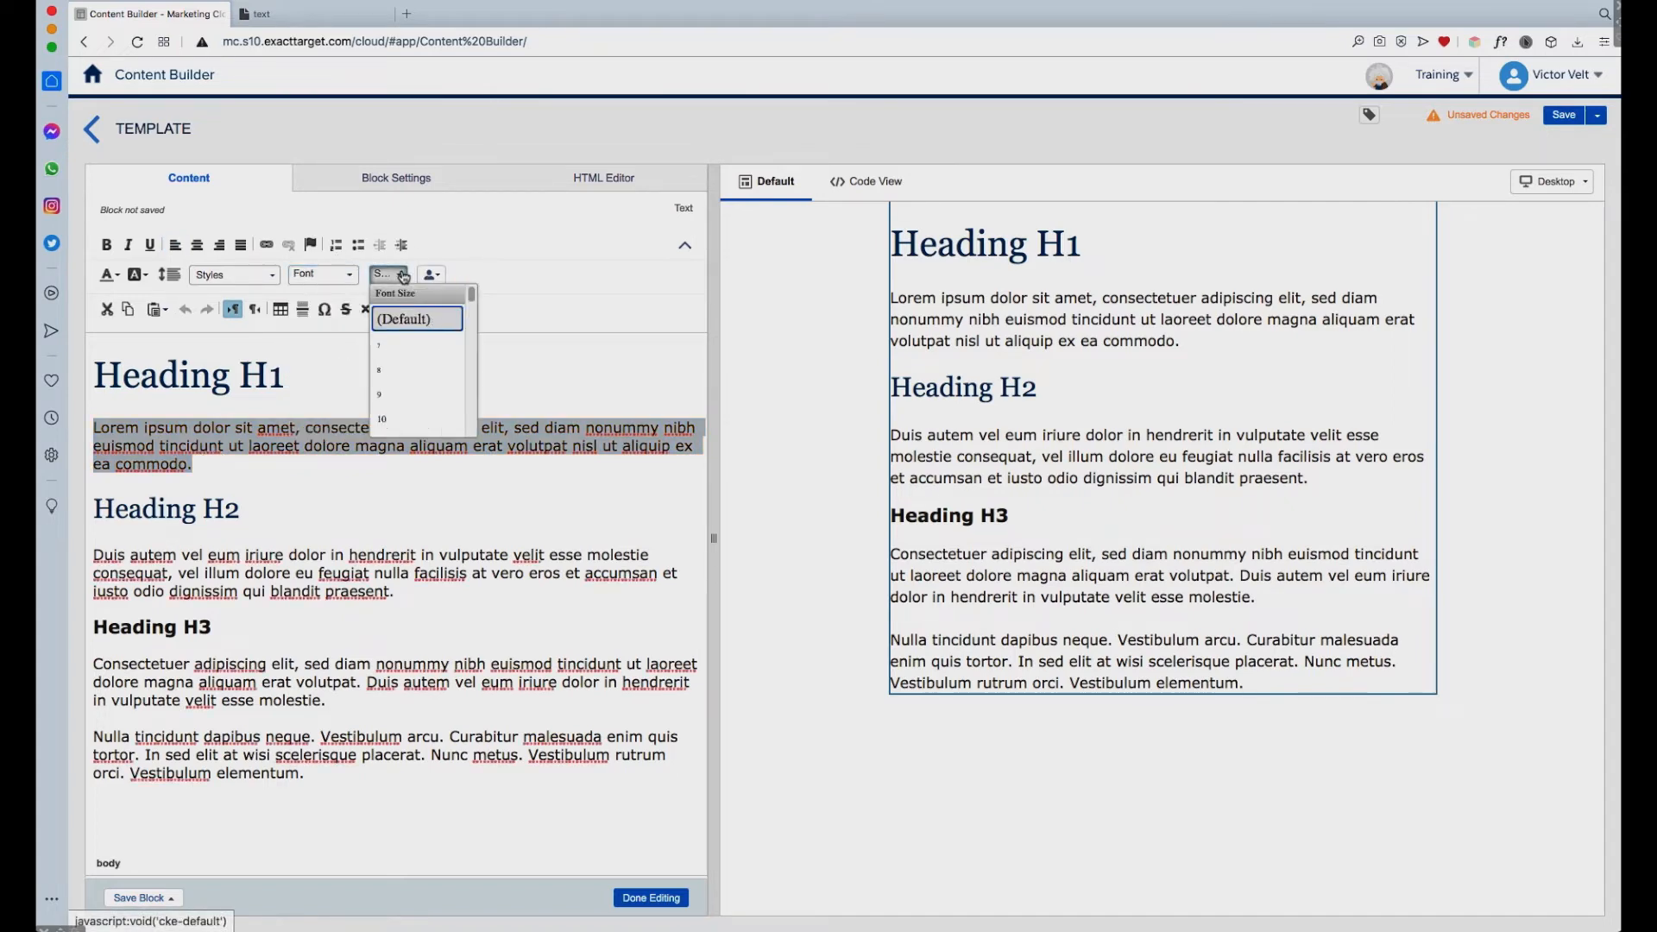
left_click(119, 276)
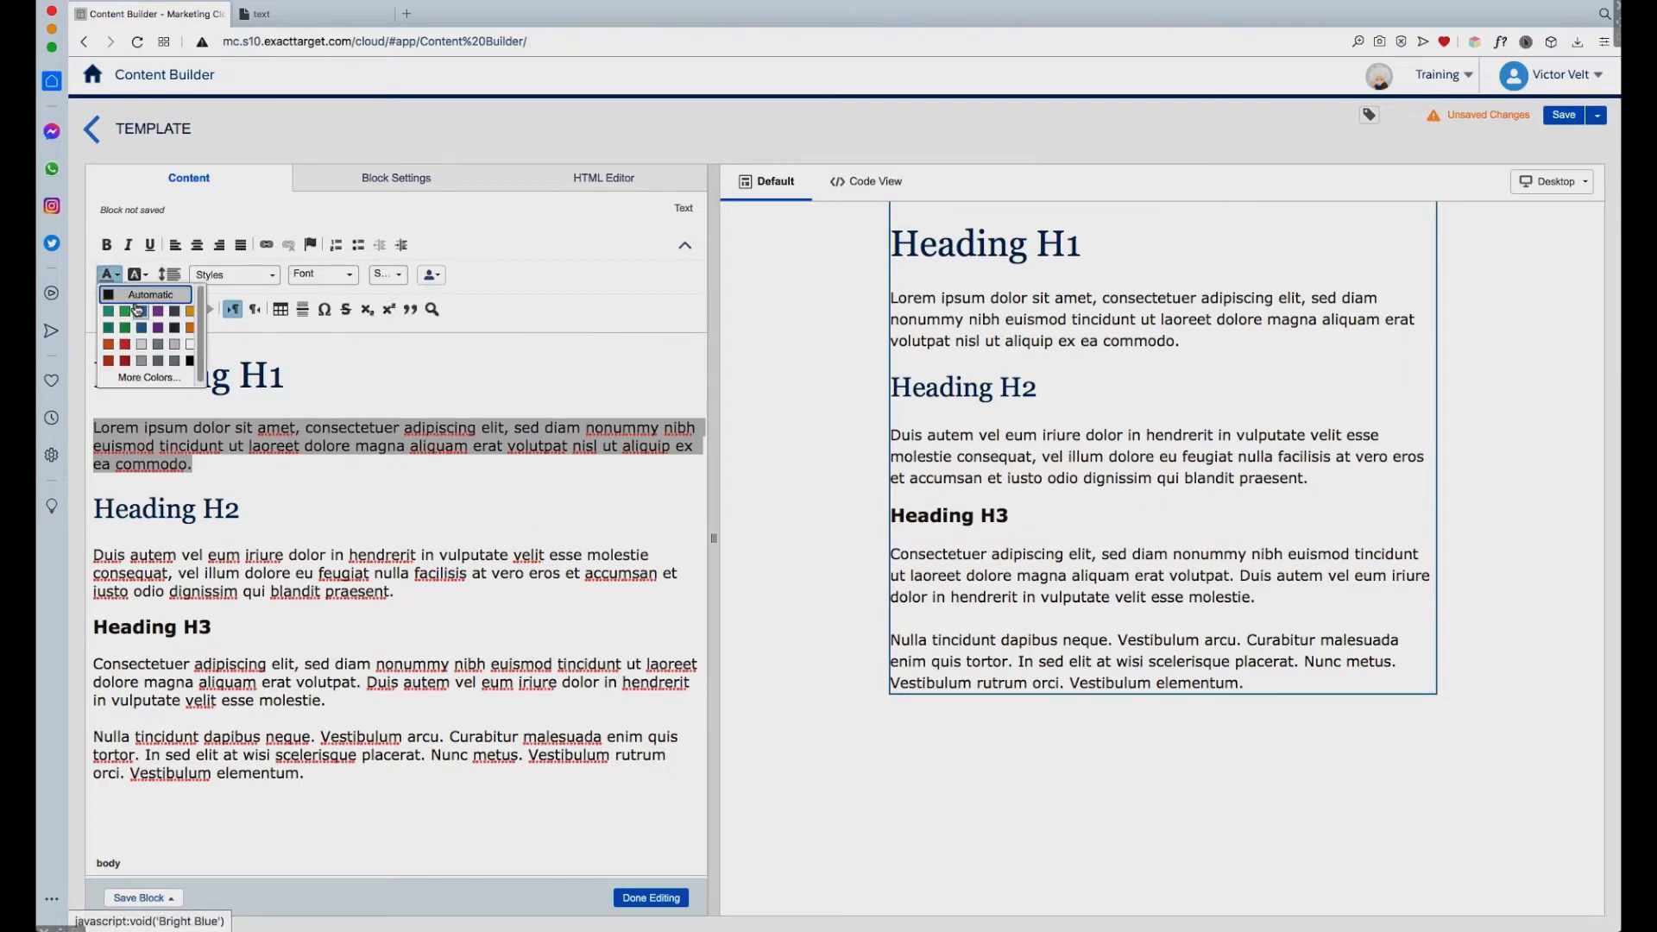
left_click(450, 480)
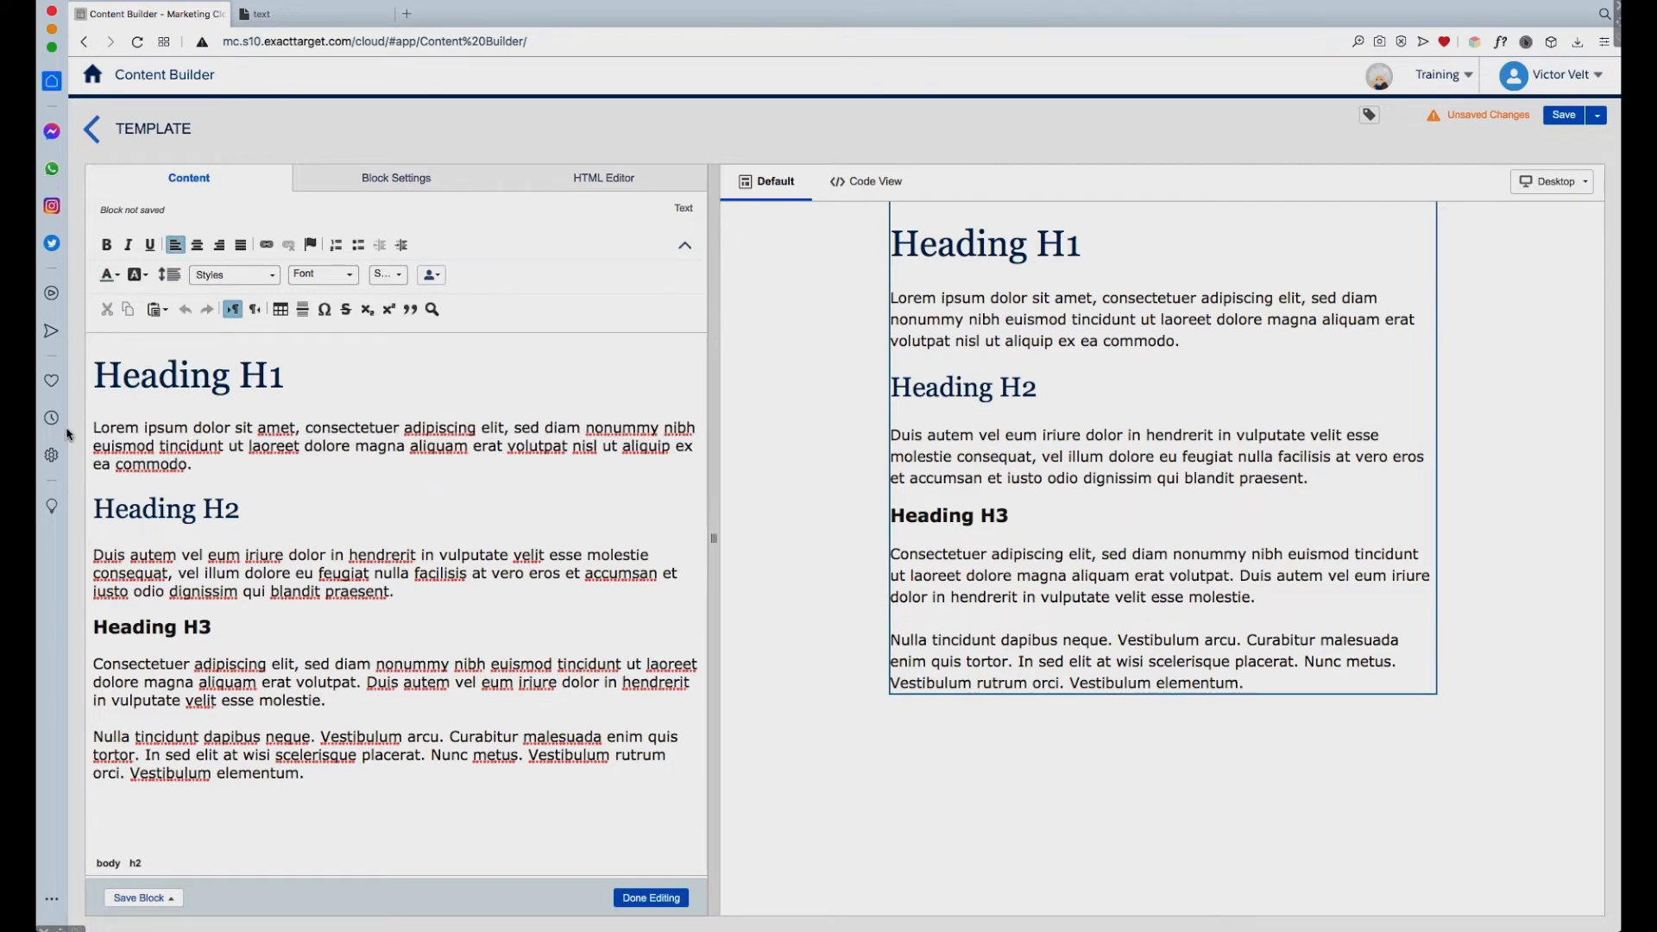
left_click(352, 278)
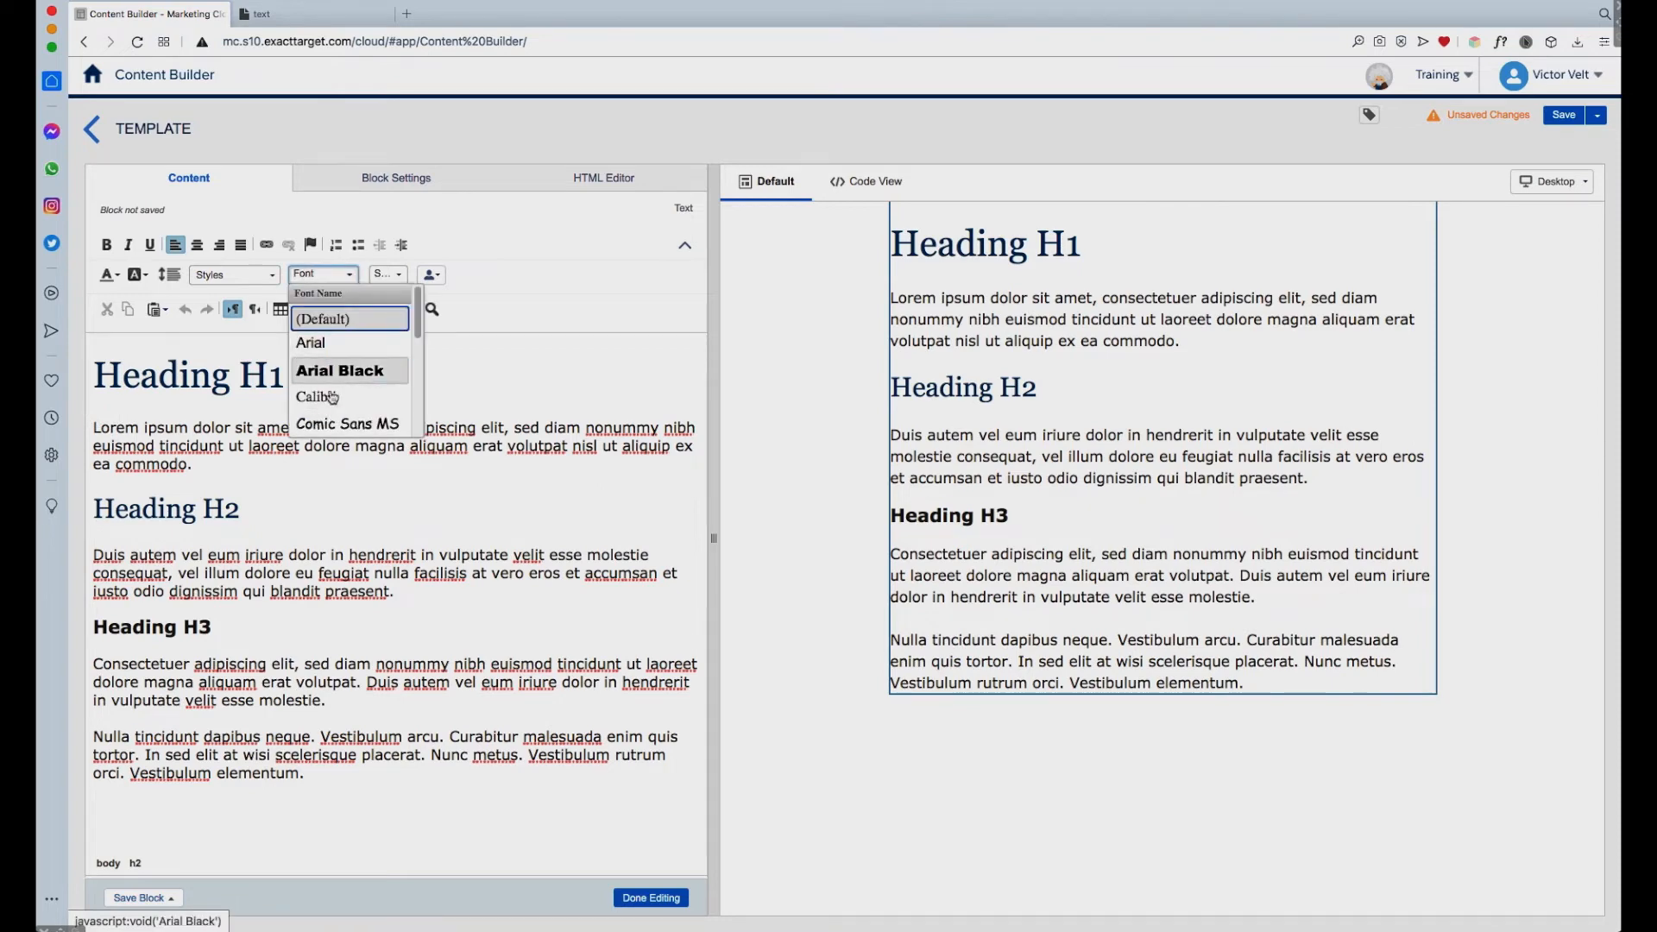
key("Escape")
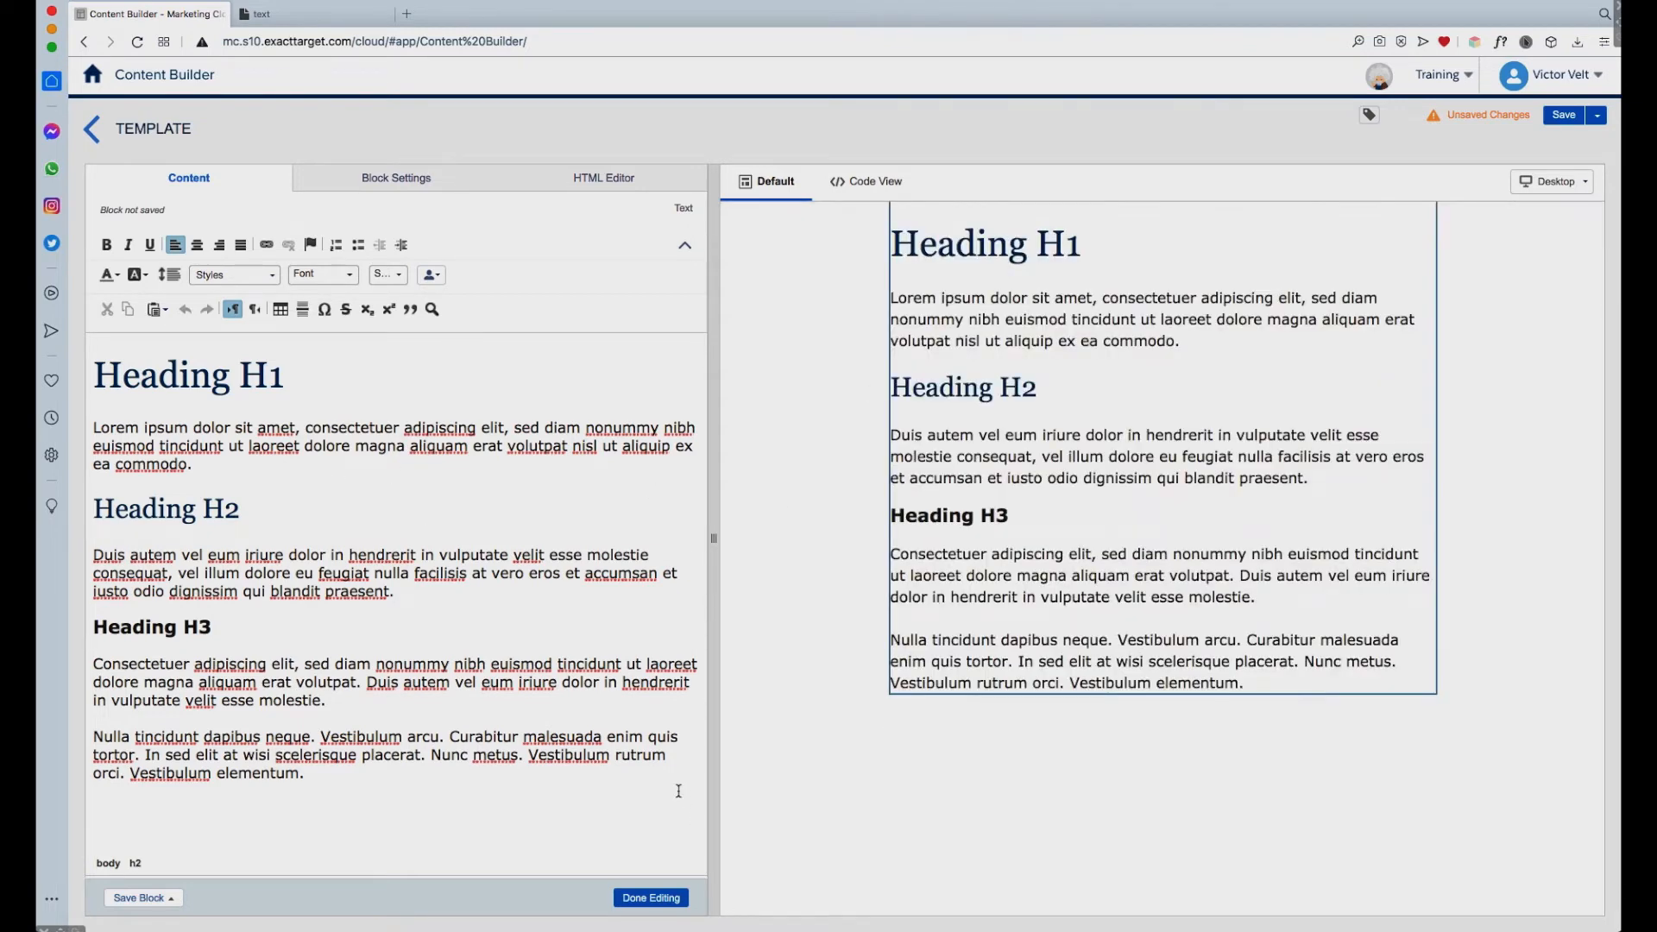
left_click(651, 897)
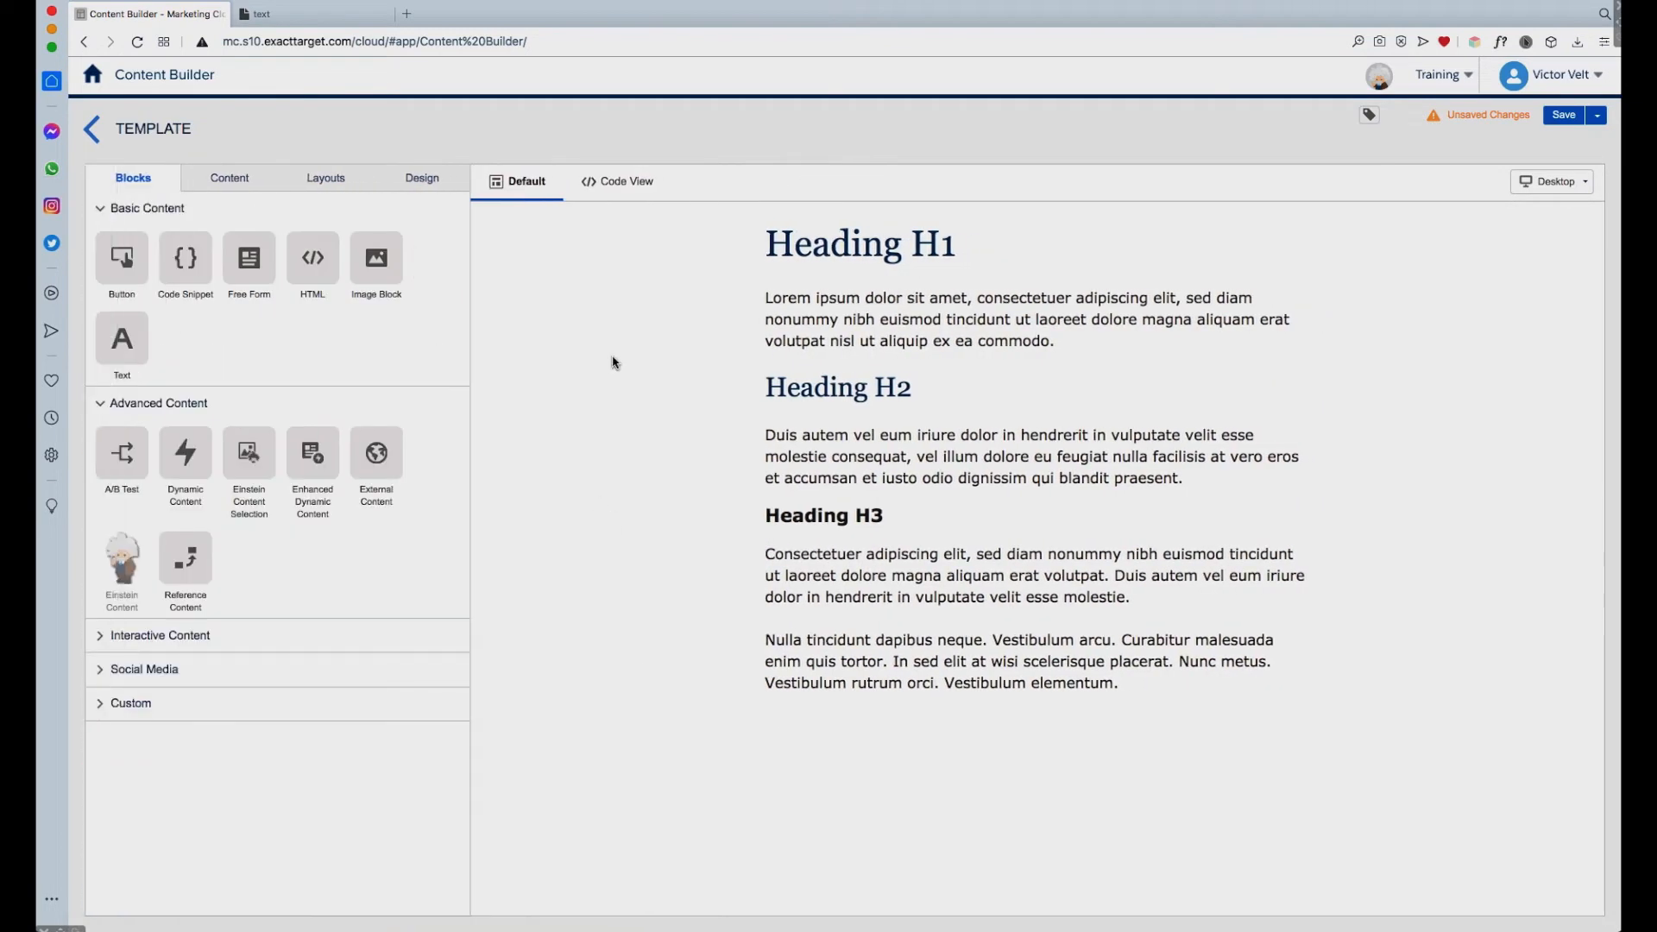
Examine the font and colour styles on the body tag and the content table in the template's full code, then return to the default view
left_click(616, 181)
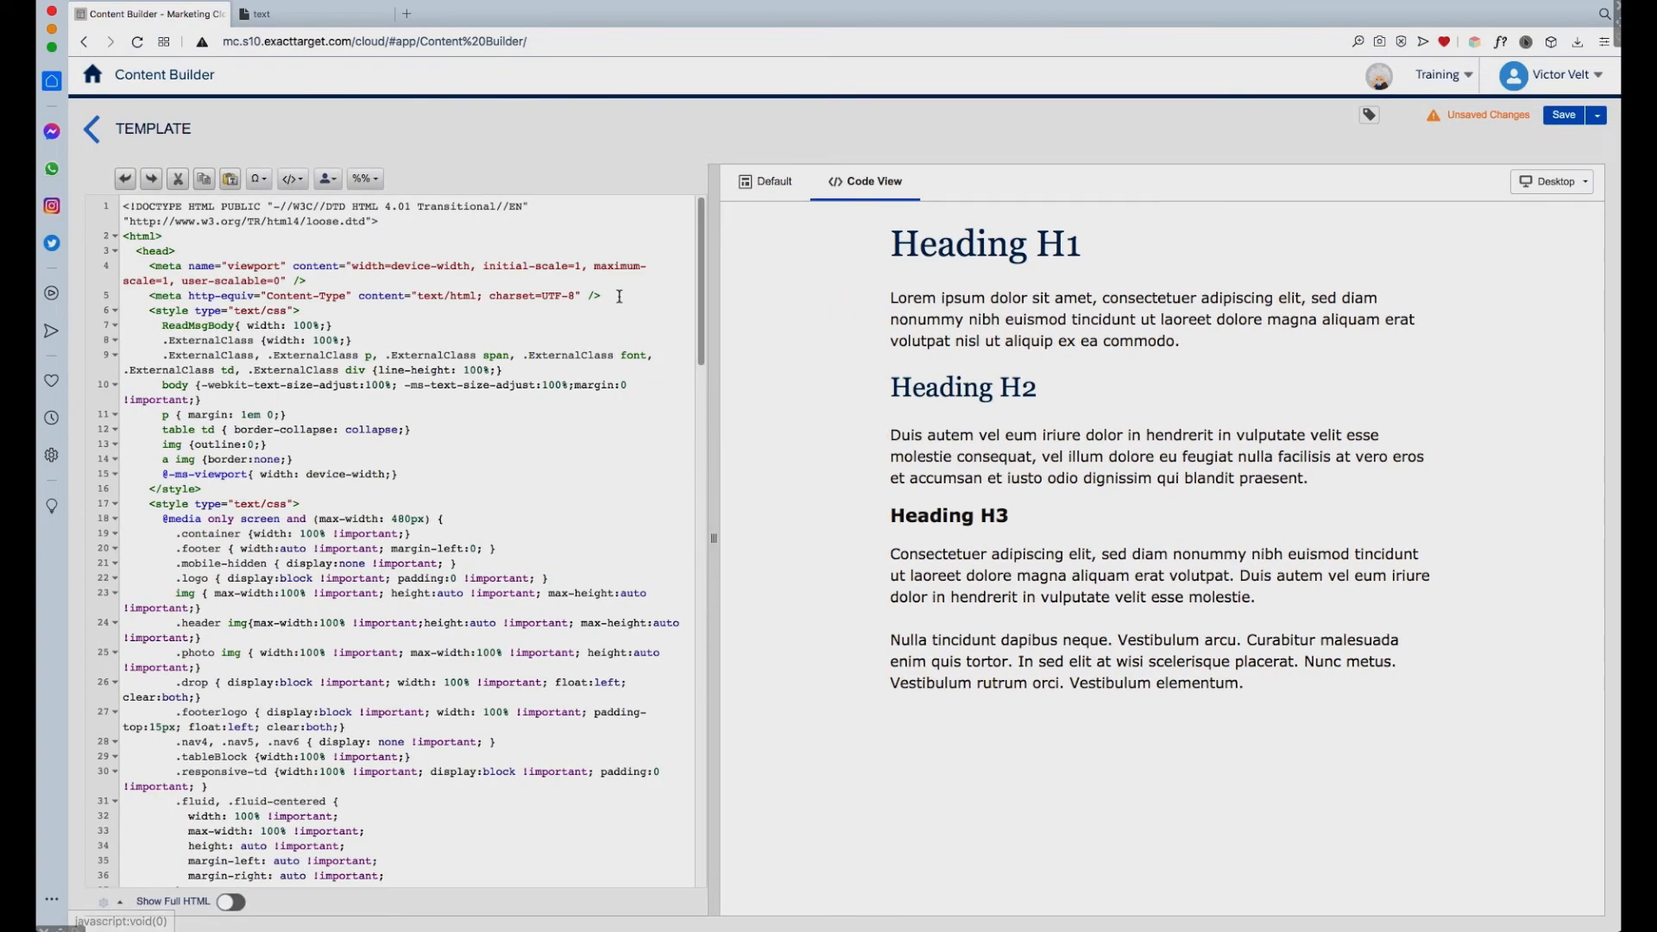
left_click_drag(699, 298, 667, 604)
left_click_drag(137, 316, 243, 313)
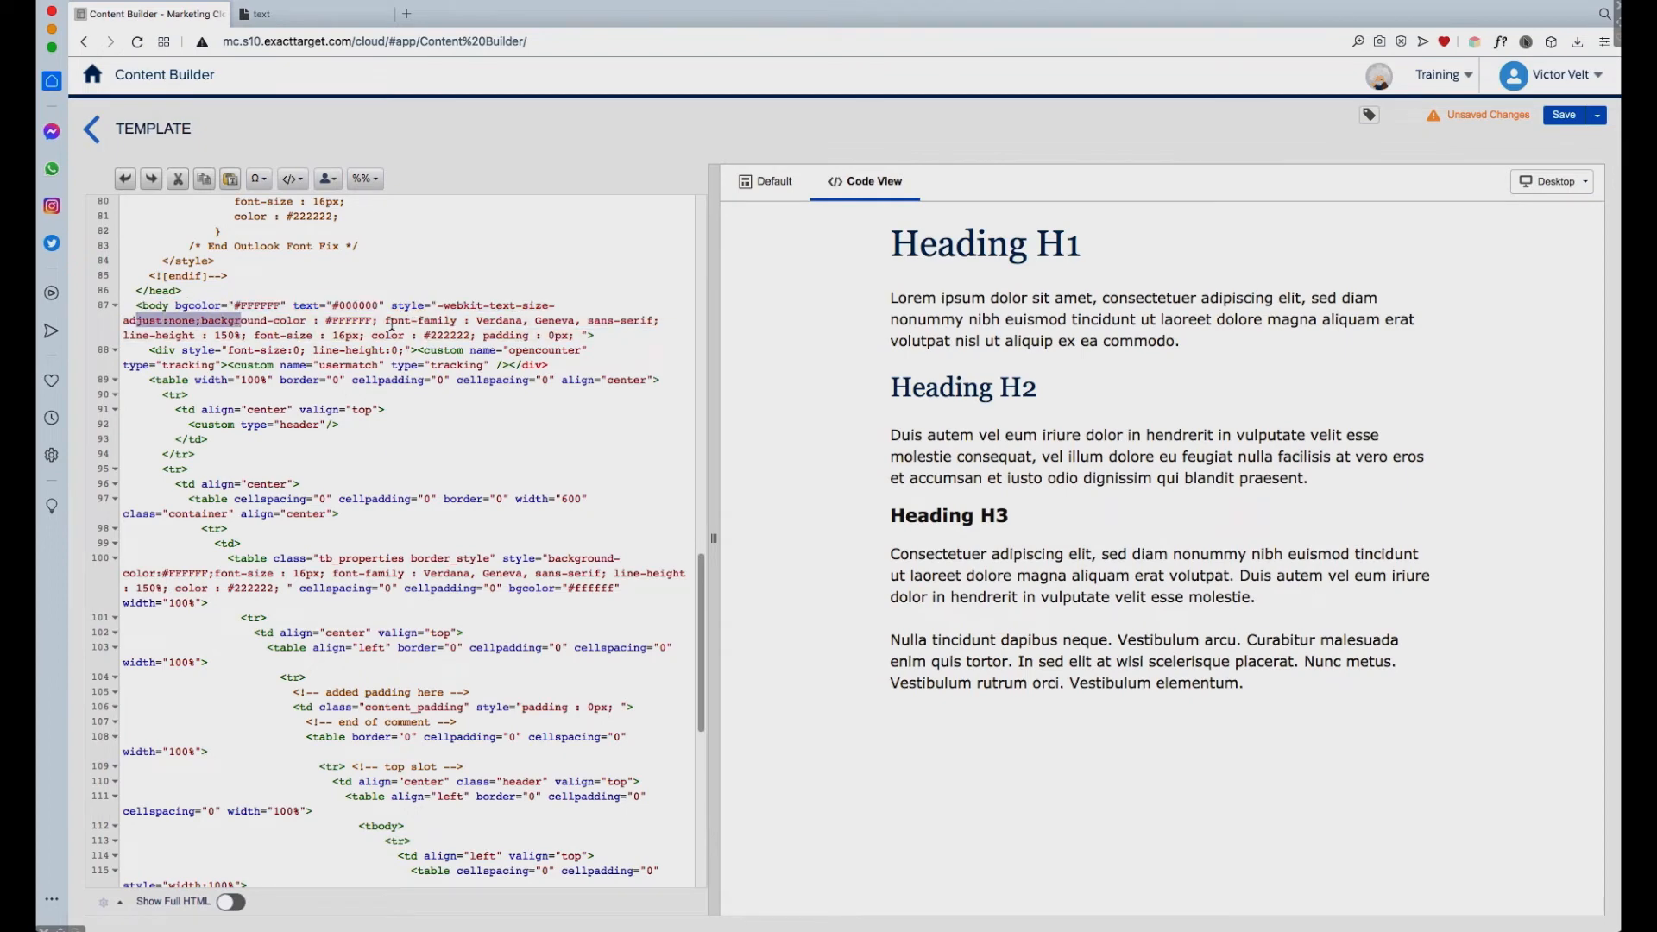
mouse_move(387, 324)
left_mouse_down()
mouse_move(546, 326)
mouse_move(247, 333)
mouse_move(363, 335)
left_mouse_up()
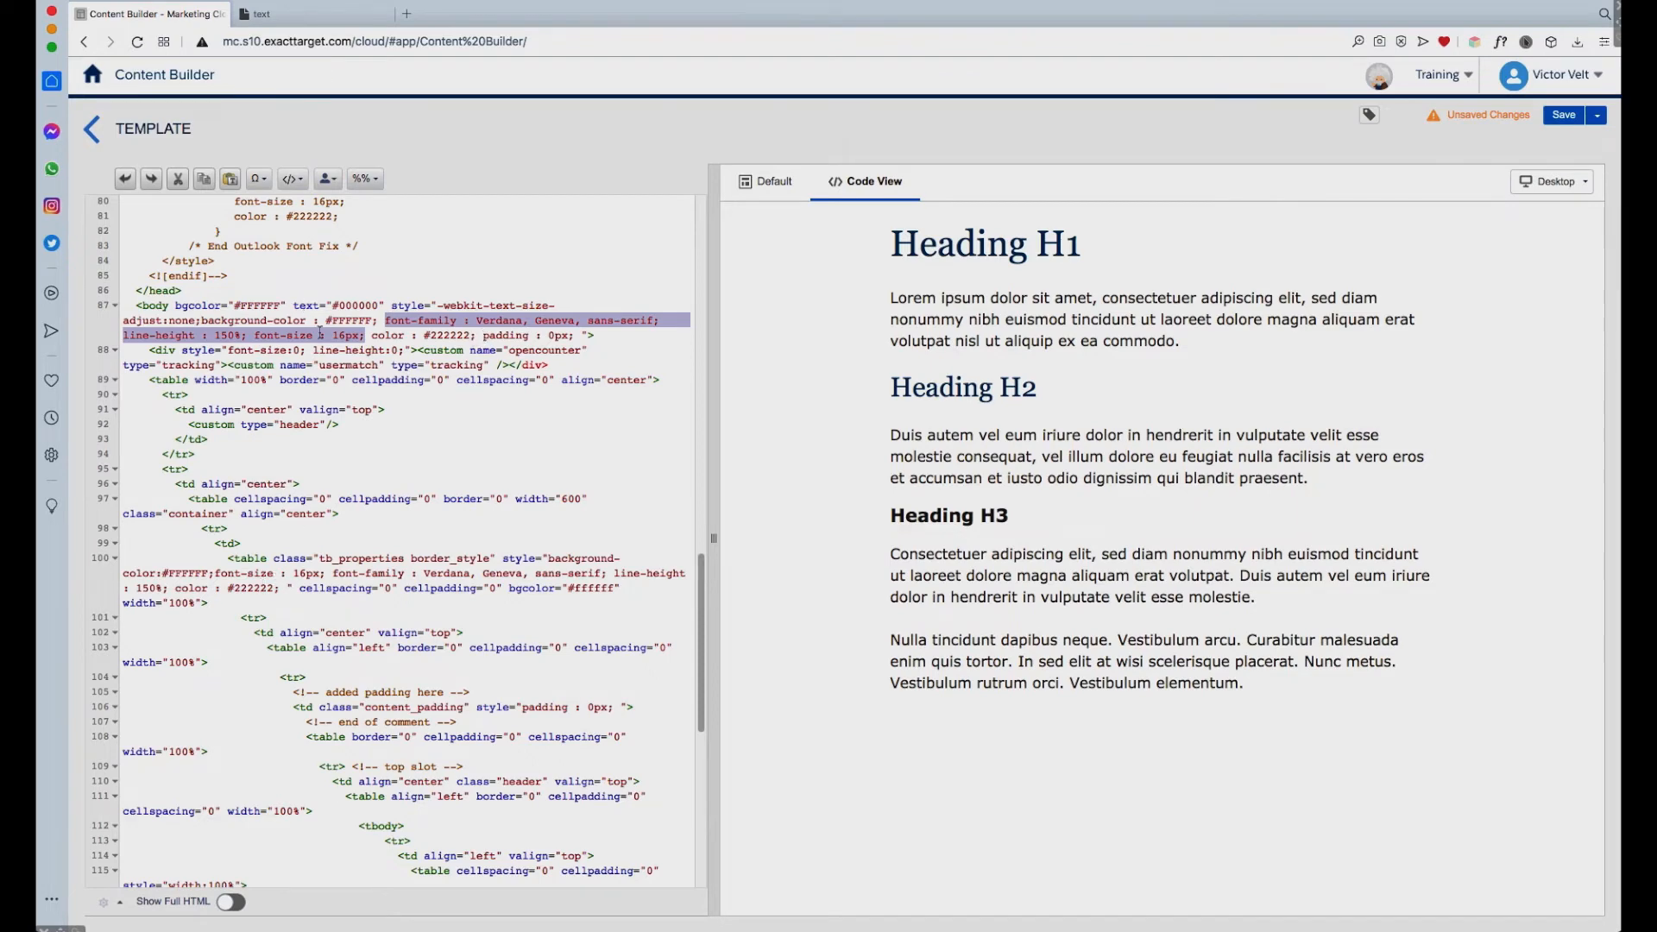
left_click_drag(230, 560, 286, 588)
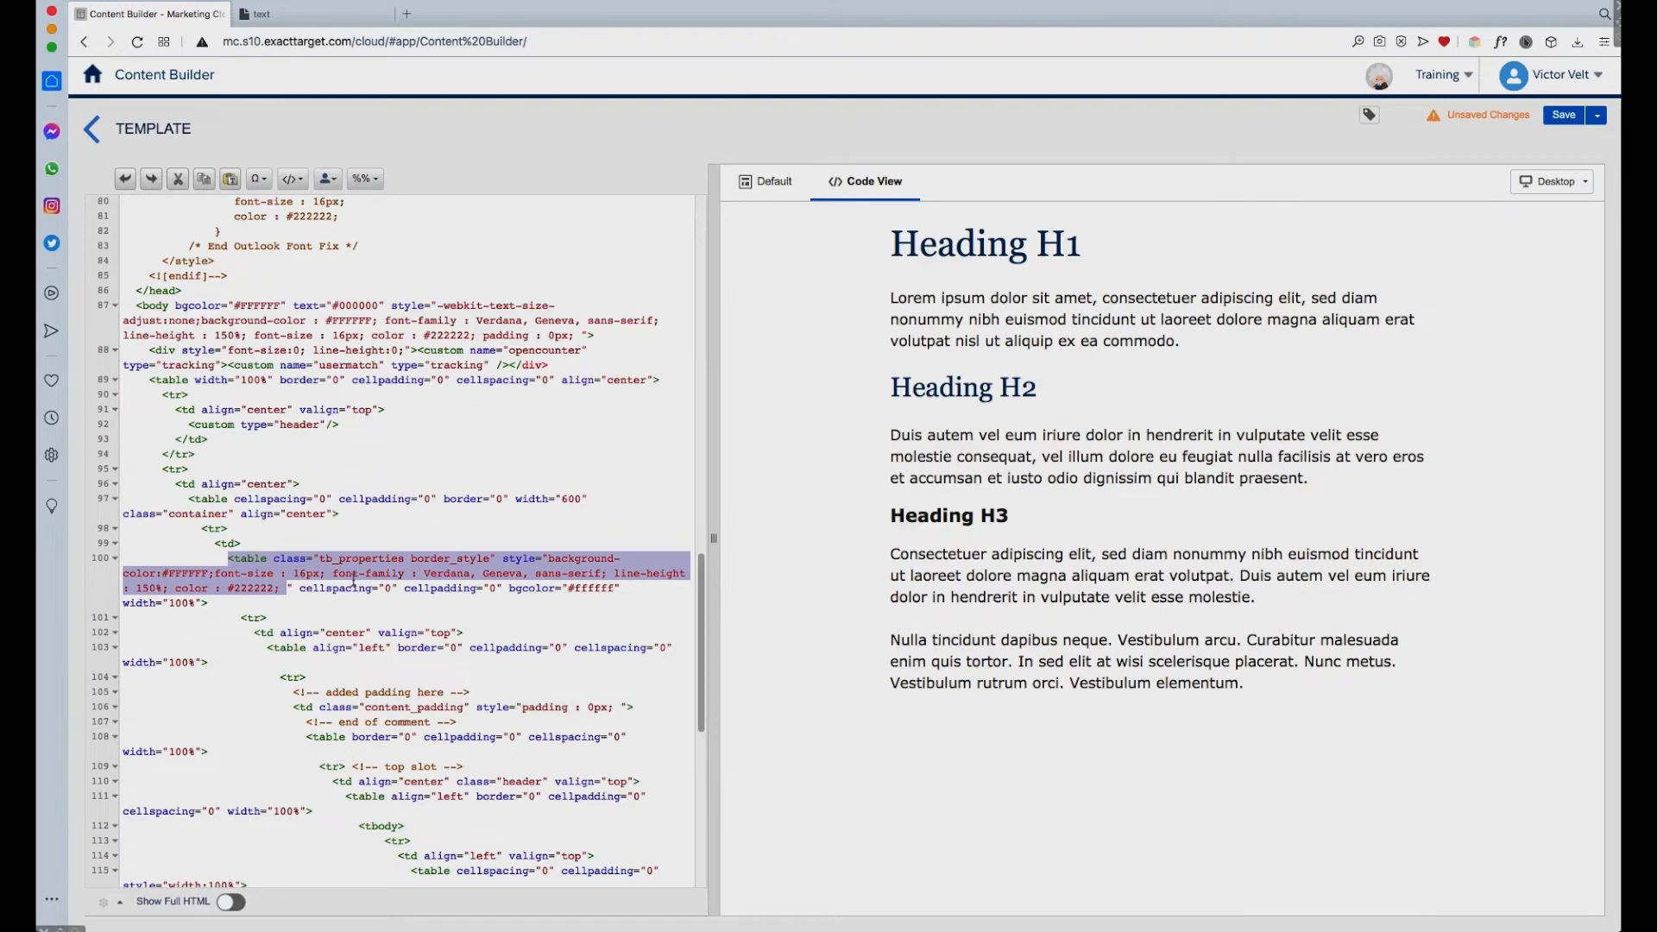
left_click(823, 249)
left_click(772, 183)
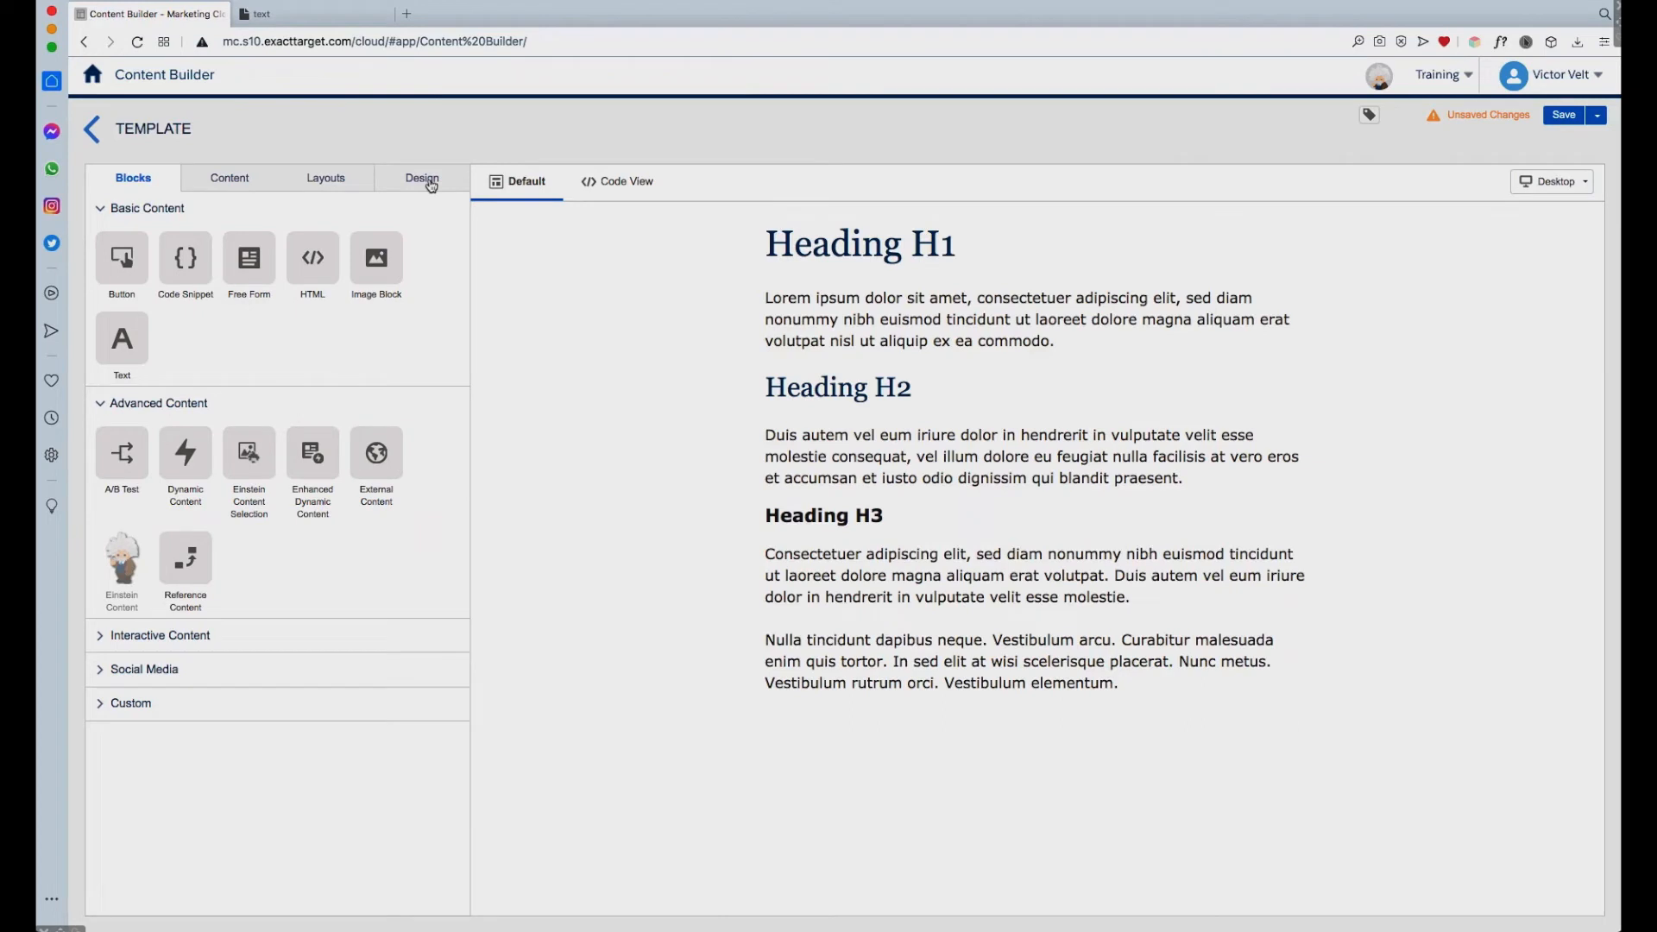
In the template's design styles, collapse the H1, H2 and H3 title sections and expand the Template section
left_click(423, 180)
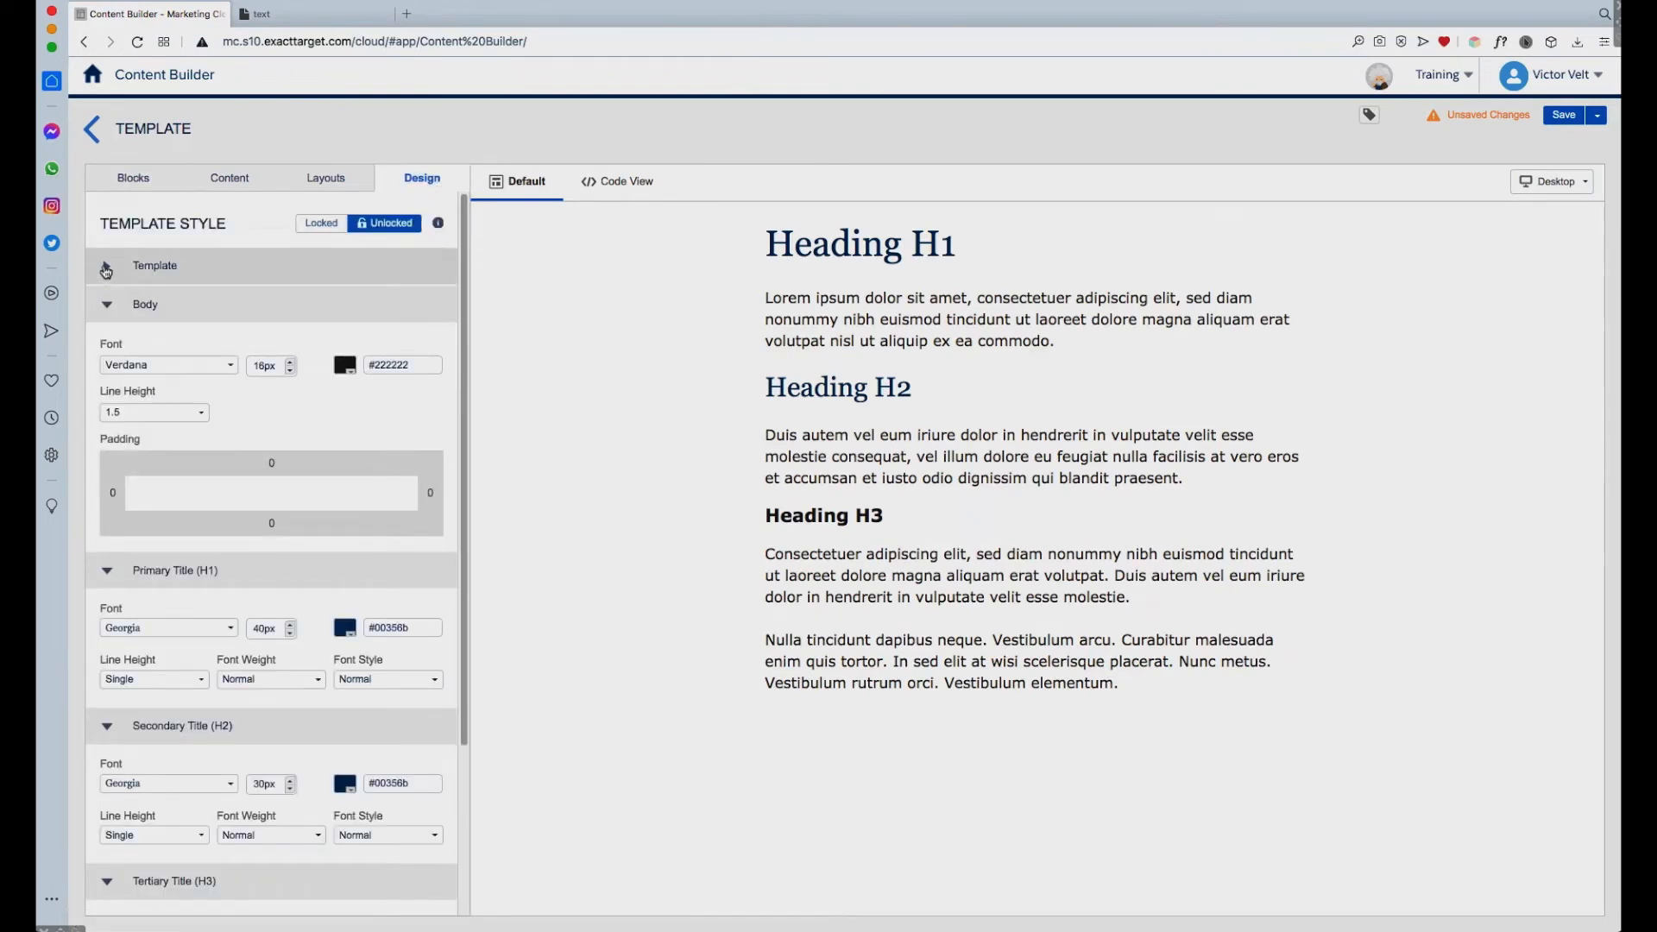
left_click(107, 570)
left_click(107, 613)
left_click(105, 649)
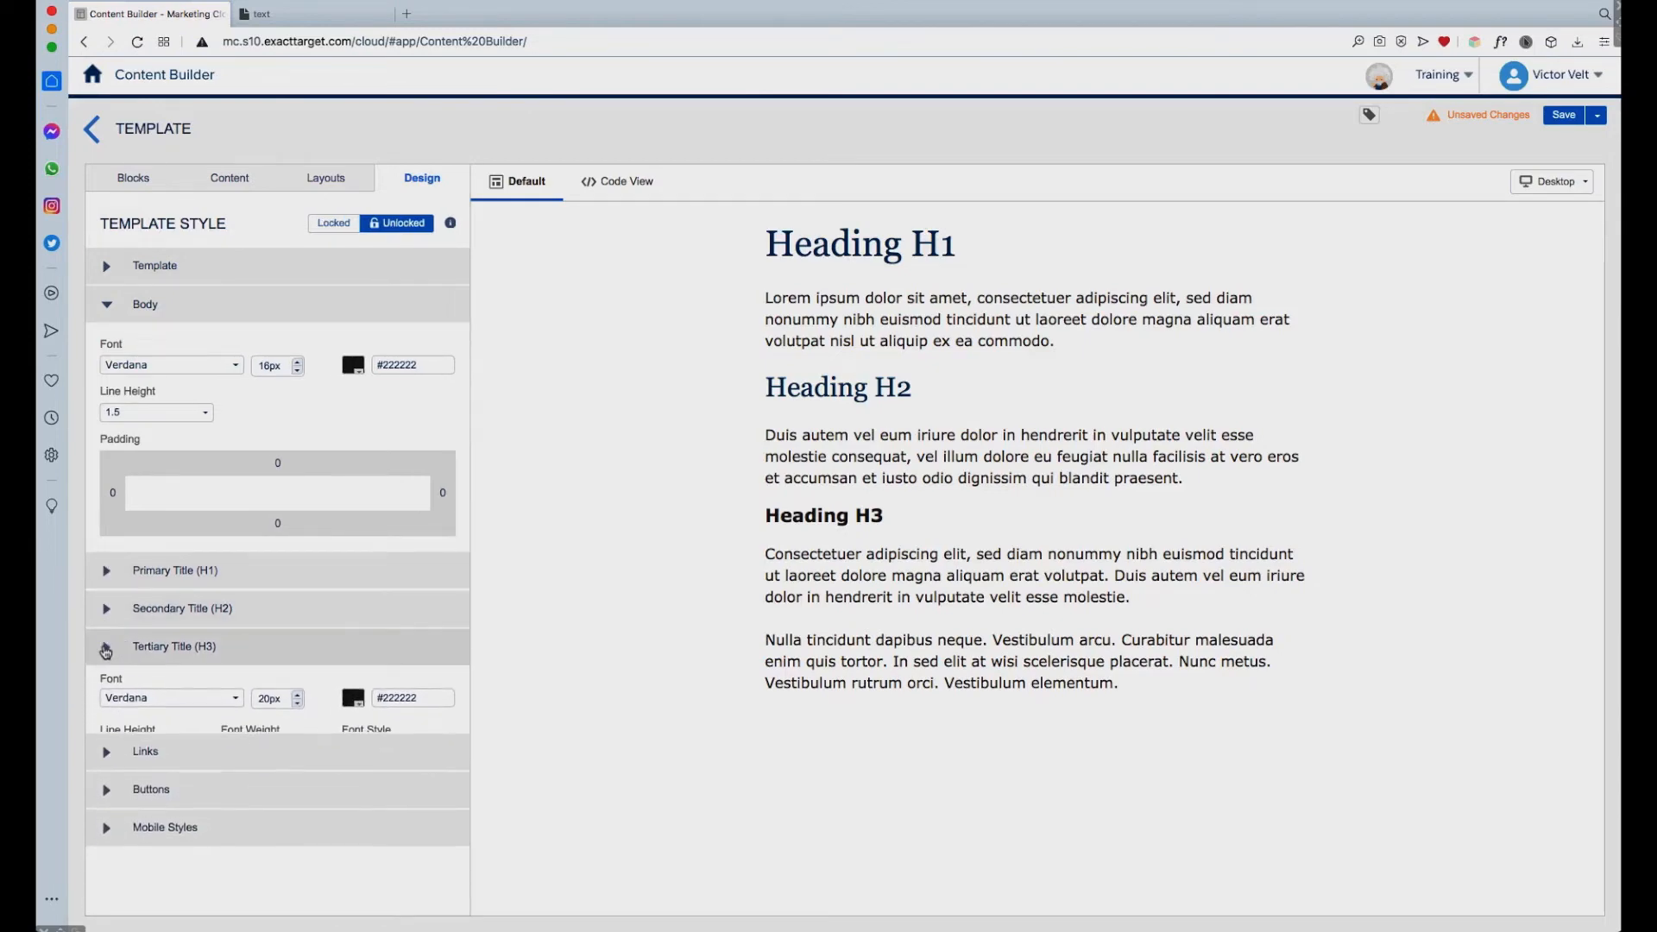
left_click(107, 265)
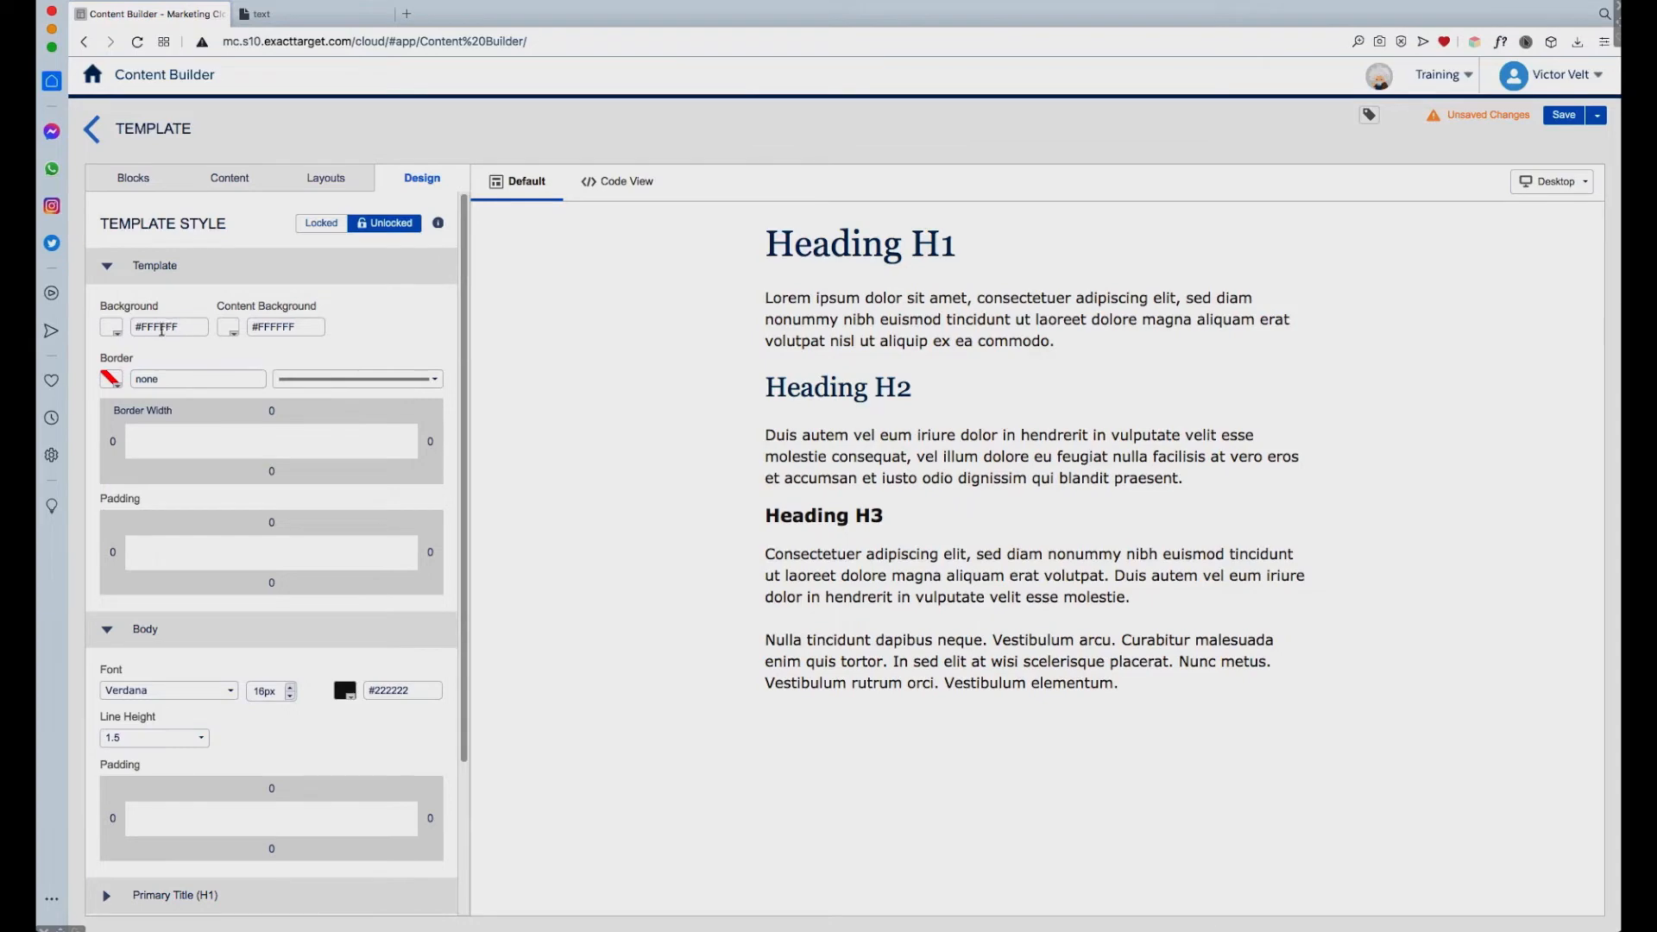
Set the template background to the light grey #E4E4E4 from the colour palette
left_click(111, 328)
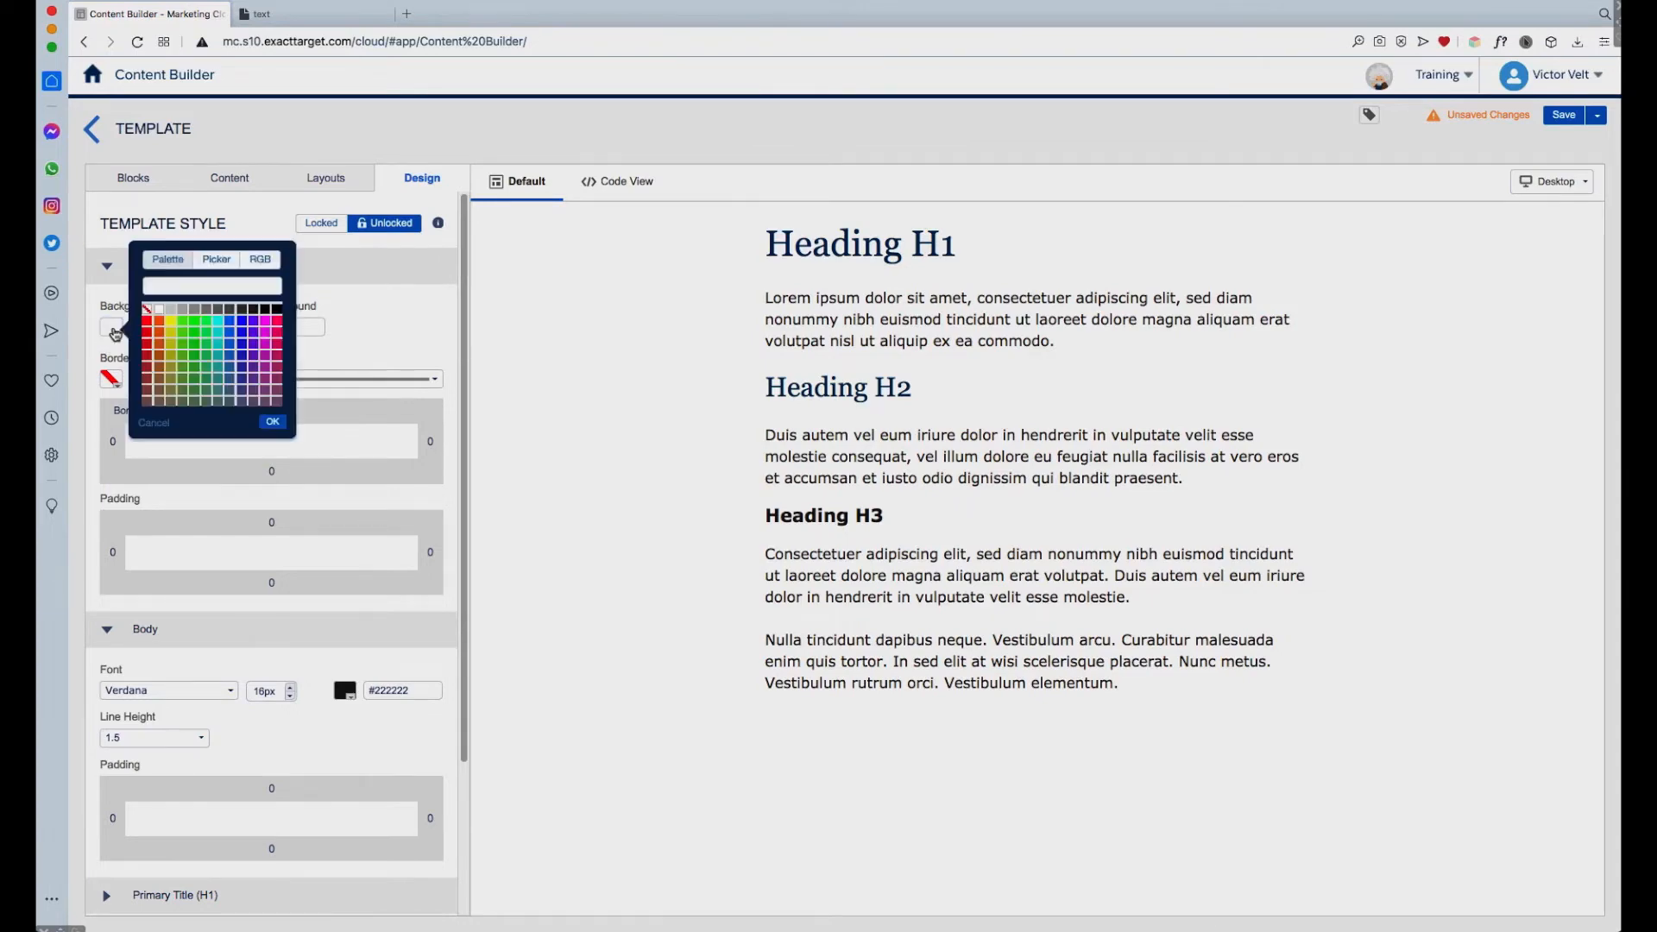
left_click(171, 310)
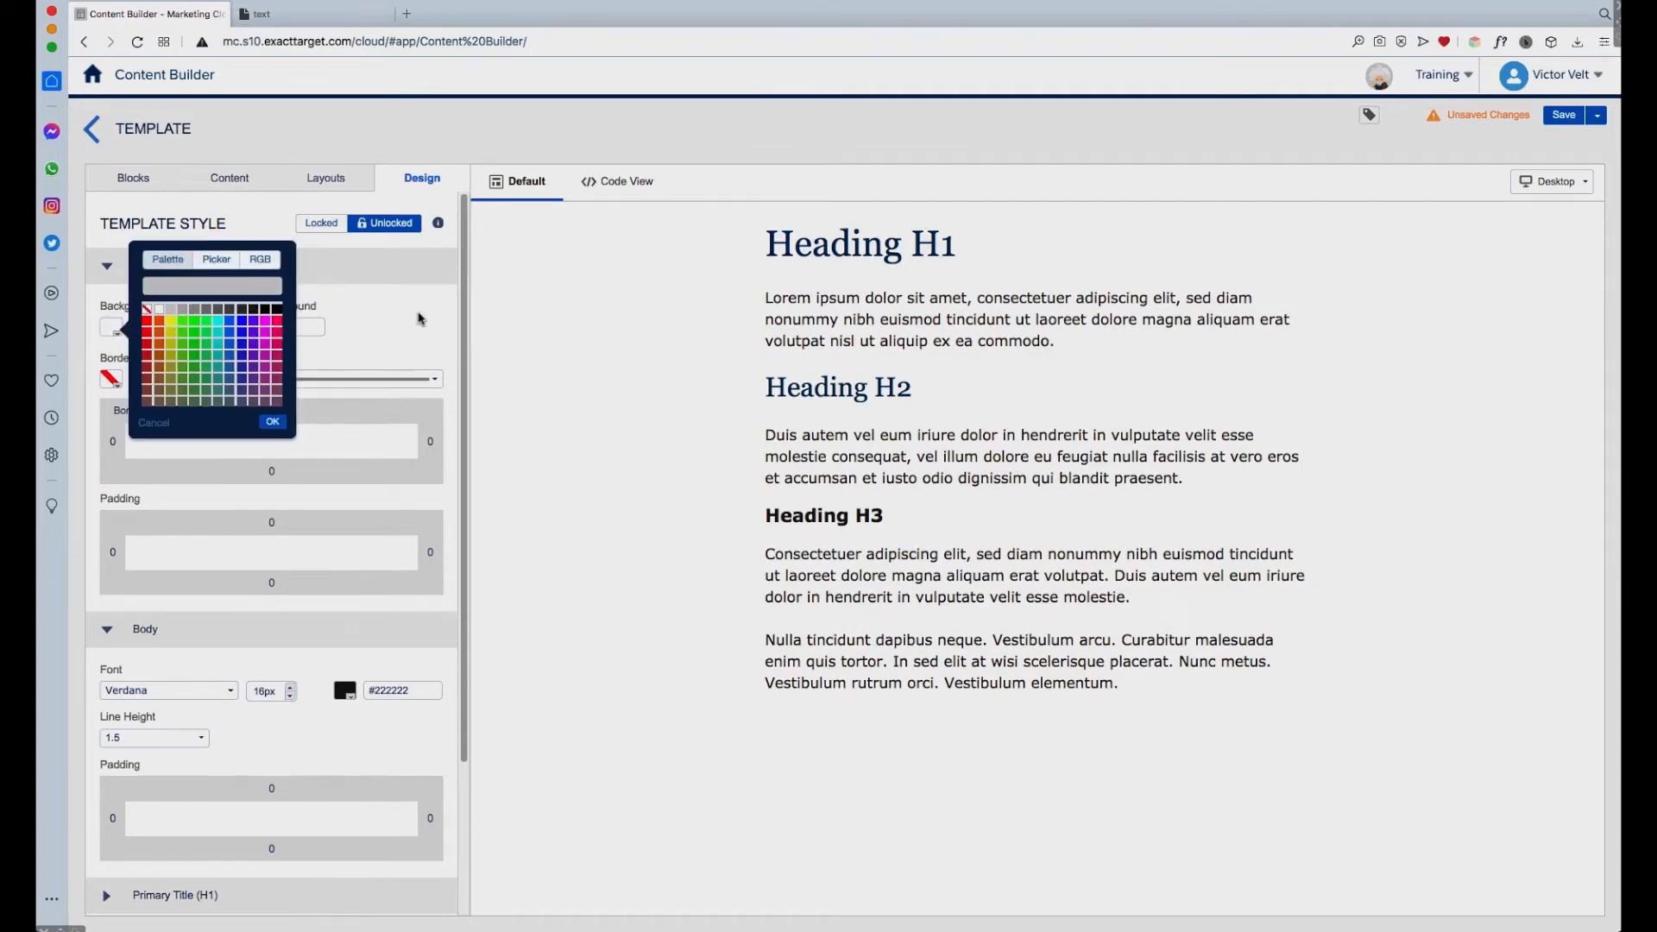
left_click(392, 331)
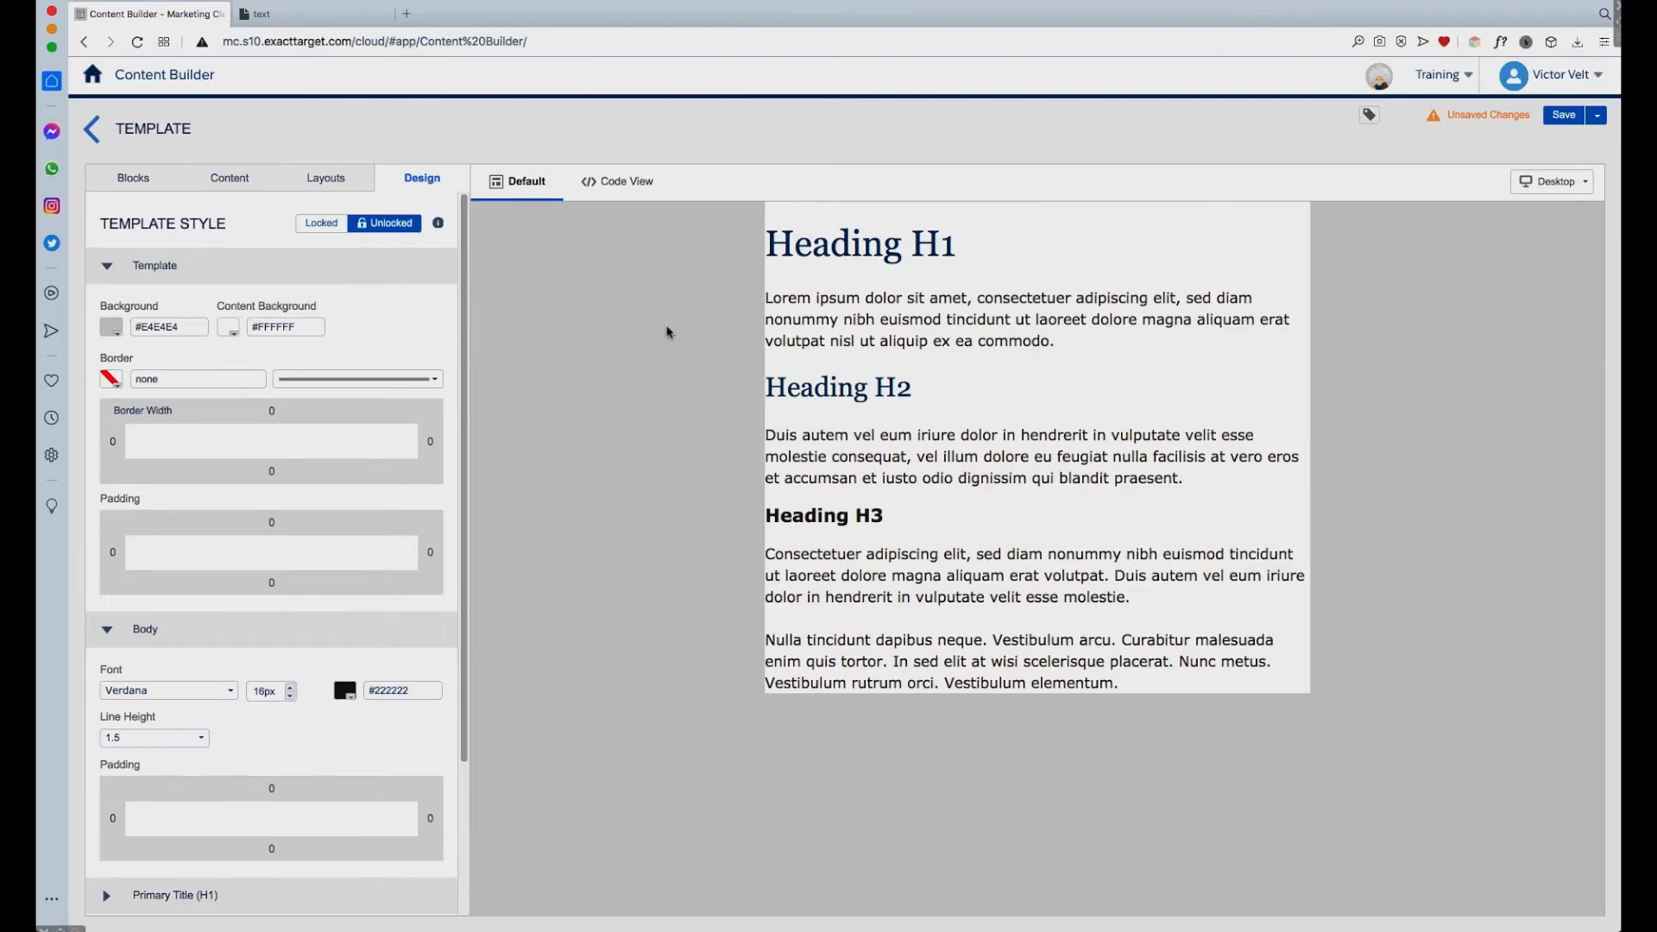
Set the template background colour to #eeeeee
left_click_drag(188, 326, 146, 327)
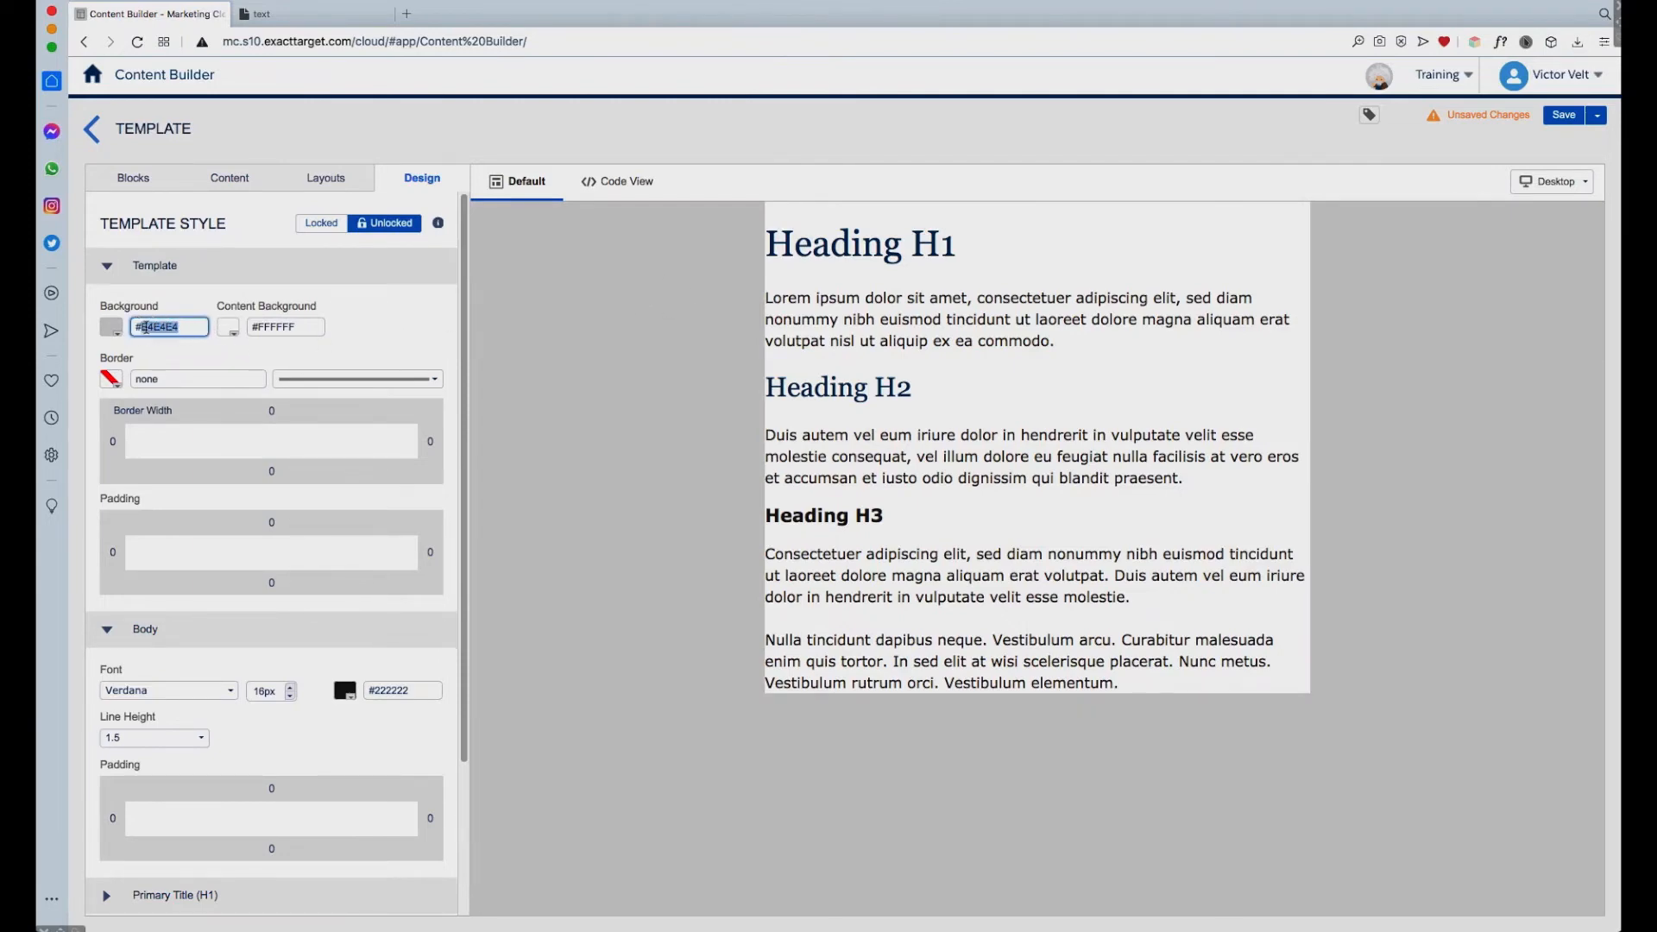
type("eeeeee")
double_click(192, 357)
left_click(186, 327)
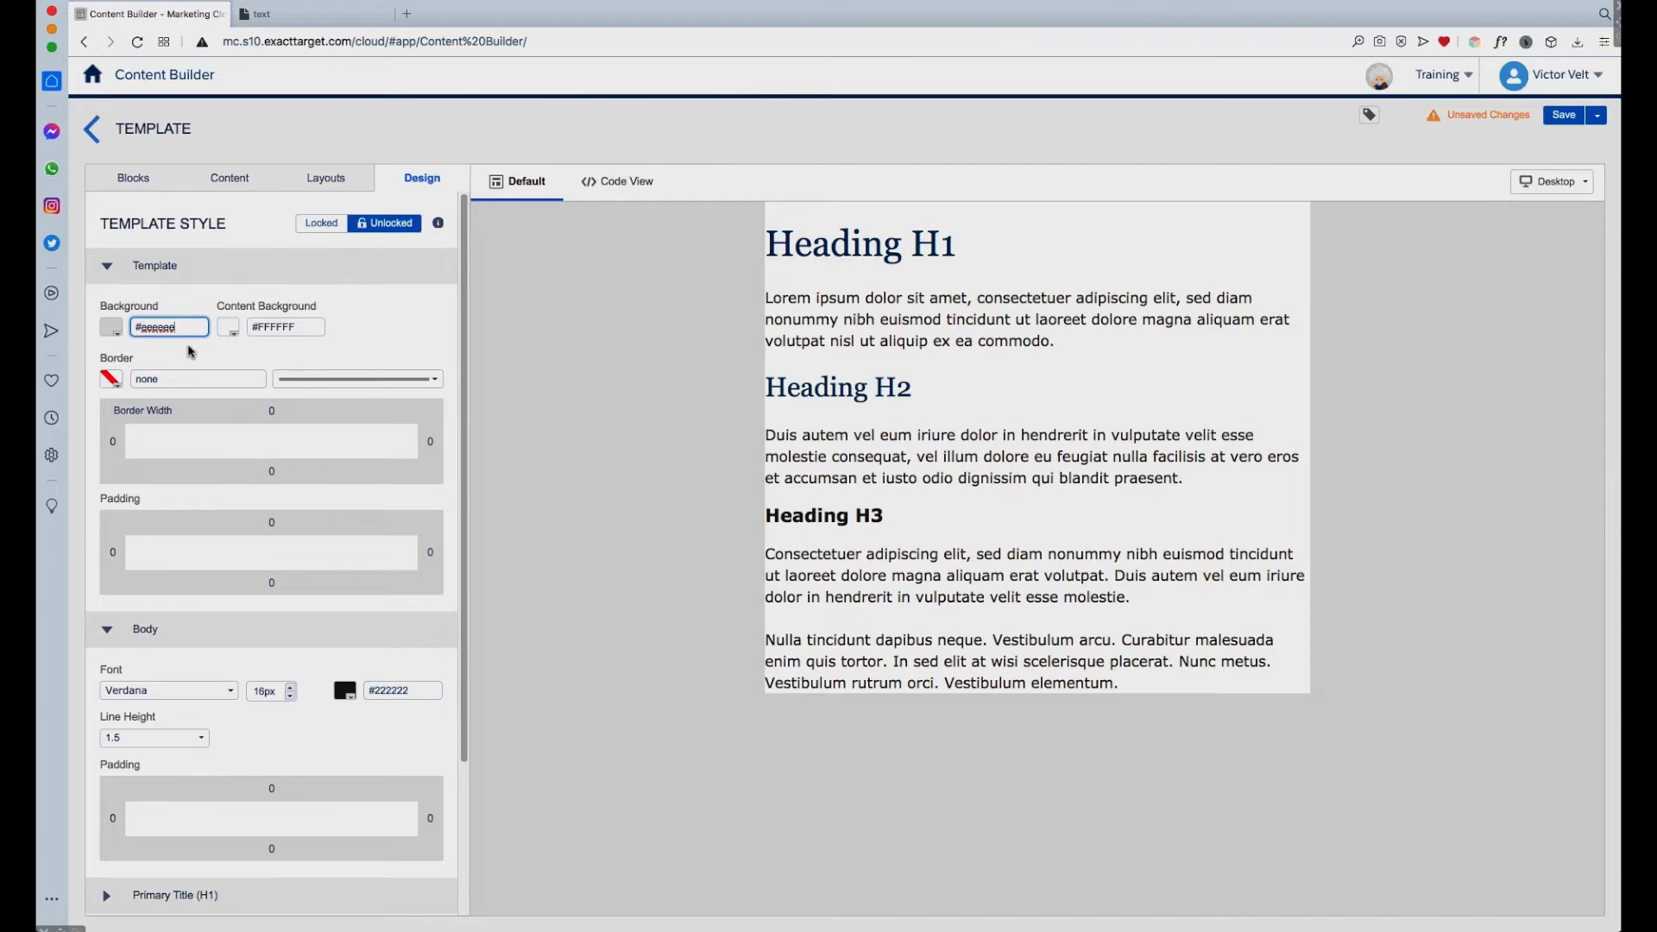
left_click(207, 356)
Set the template border width to 1px on all four sides
left_click(297, 418)
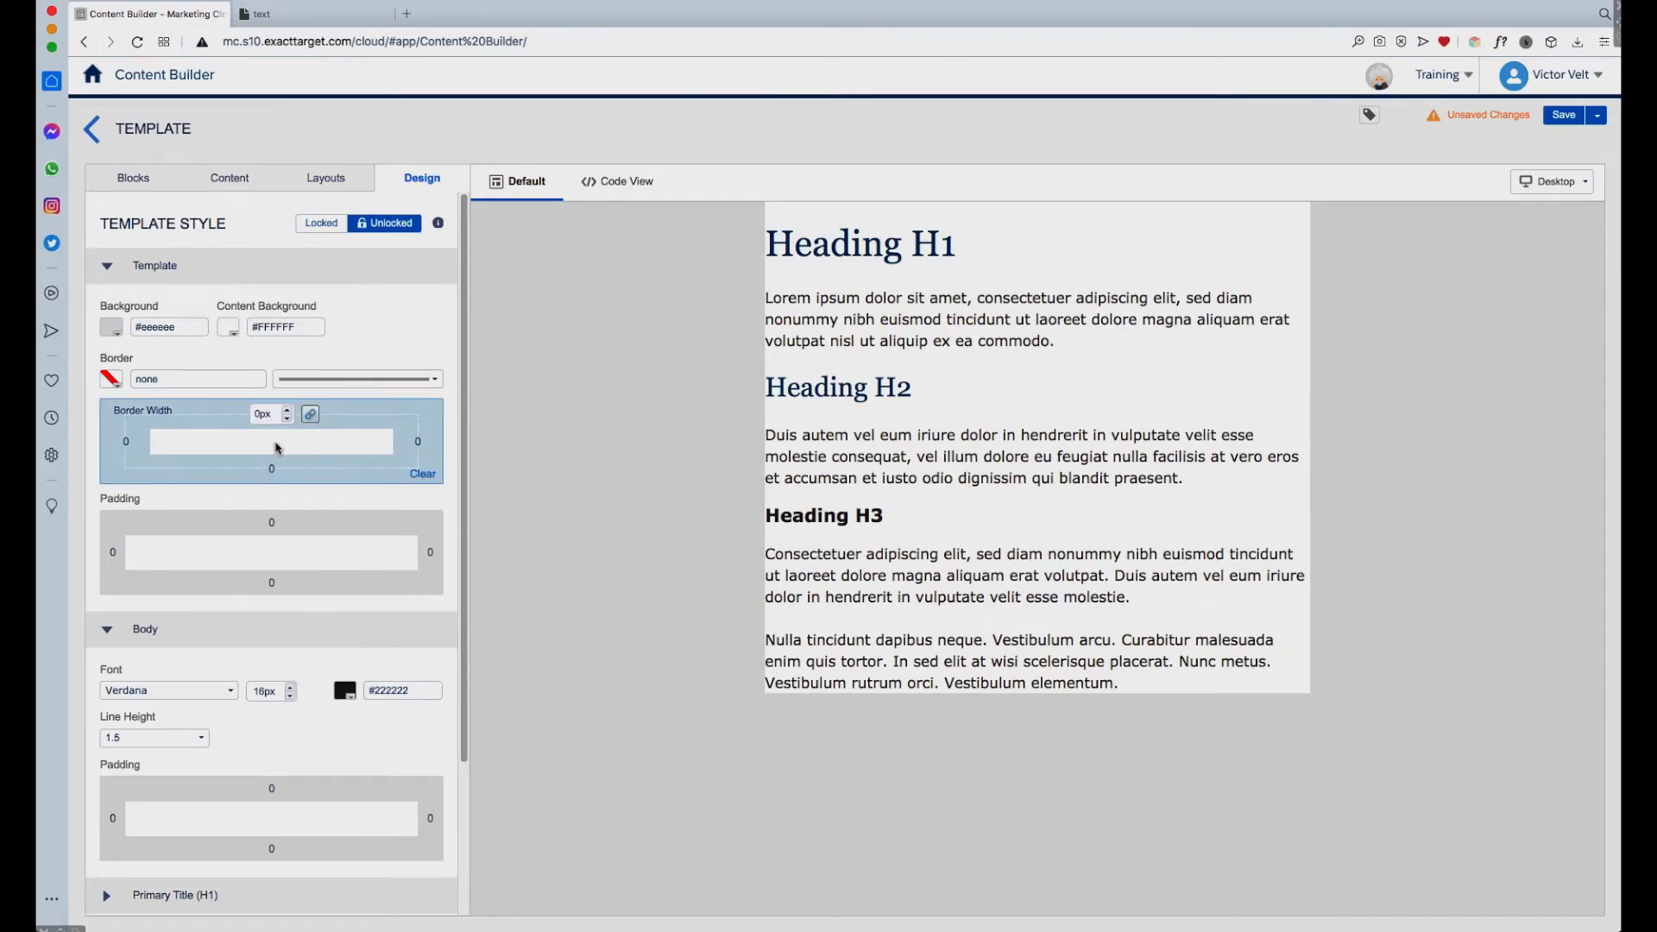
left_click(259, 415)
left_click(355, 414)
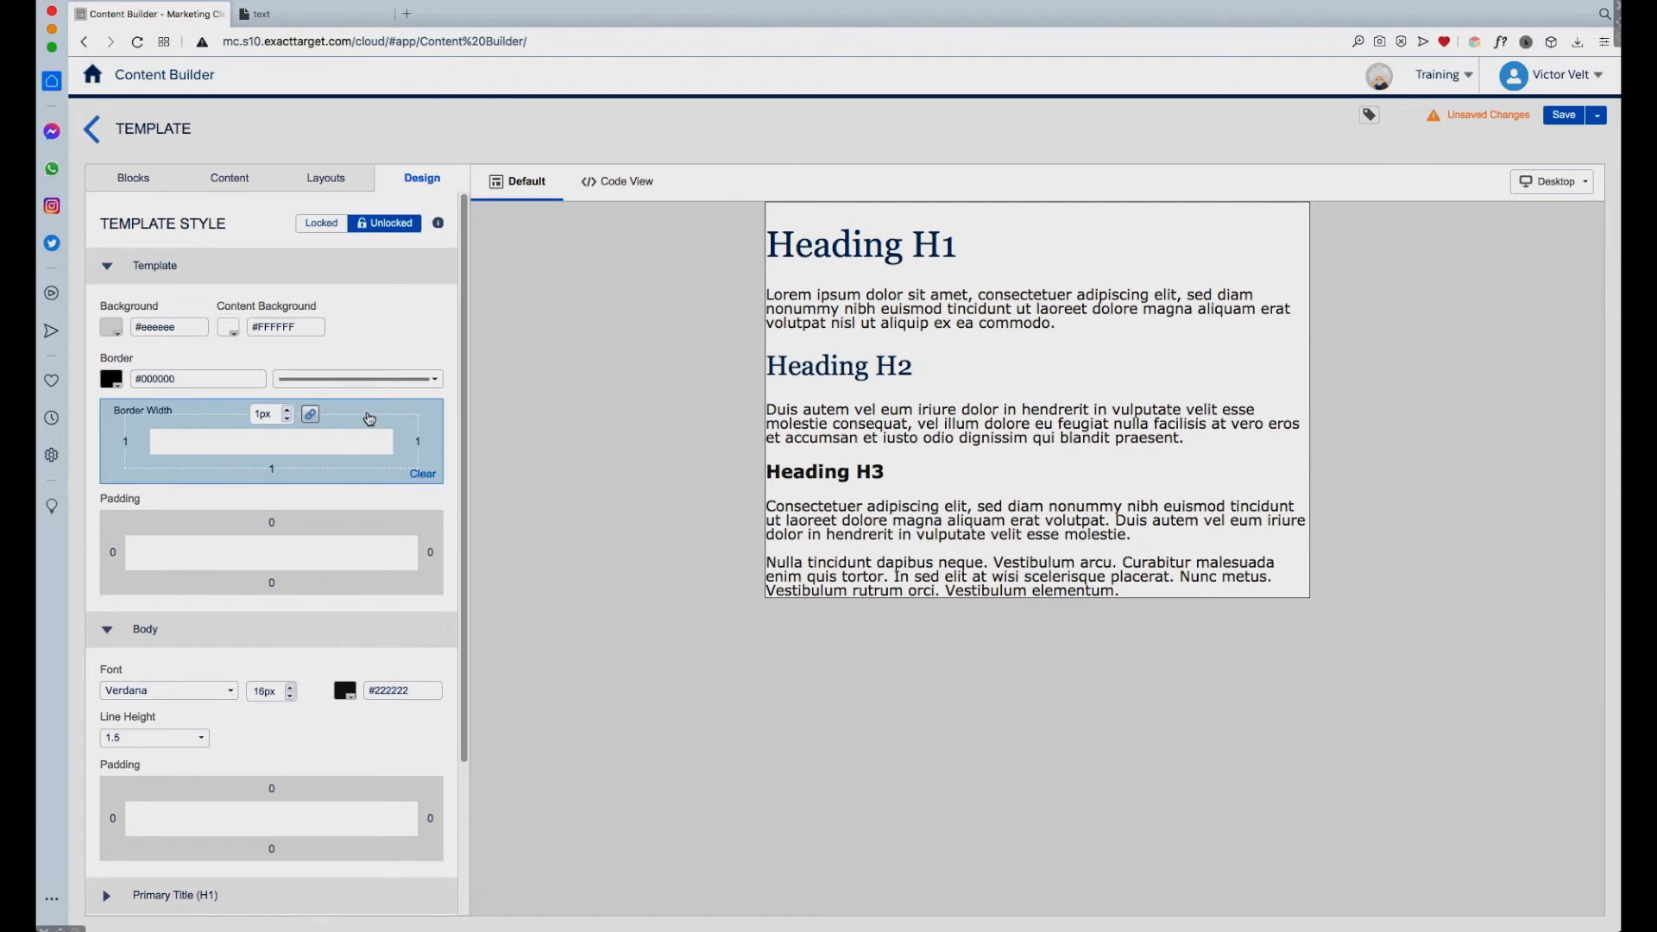
Set the template border colour to the light grey #E4E4E4 from the colour palette
left_click(110, 382)
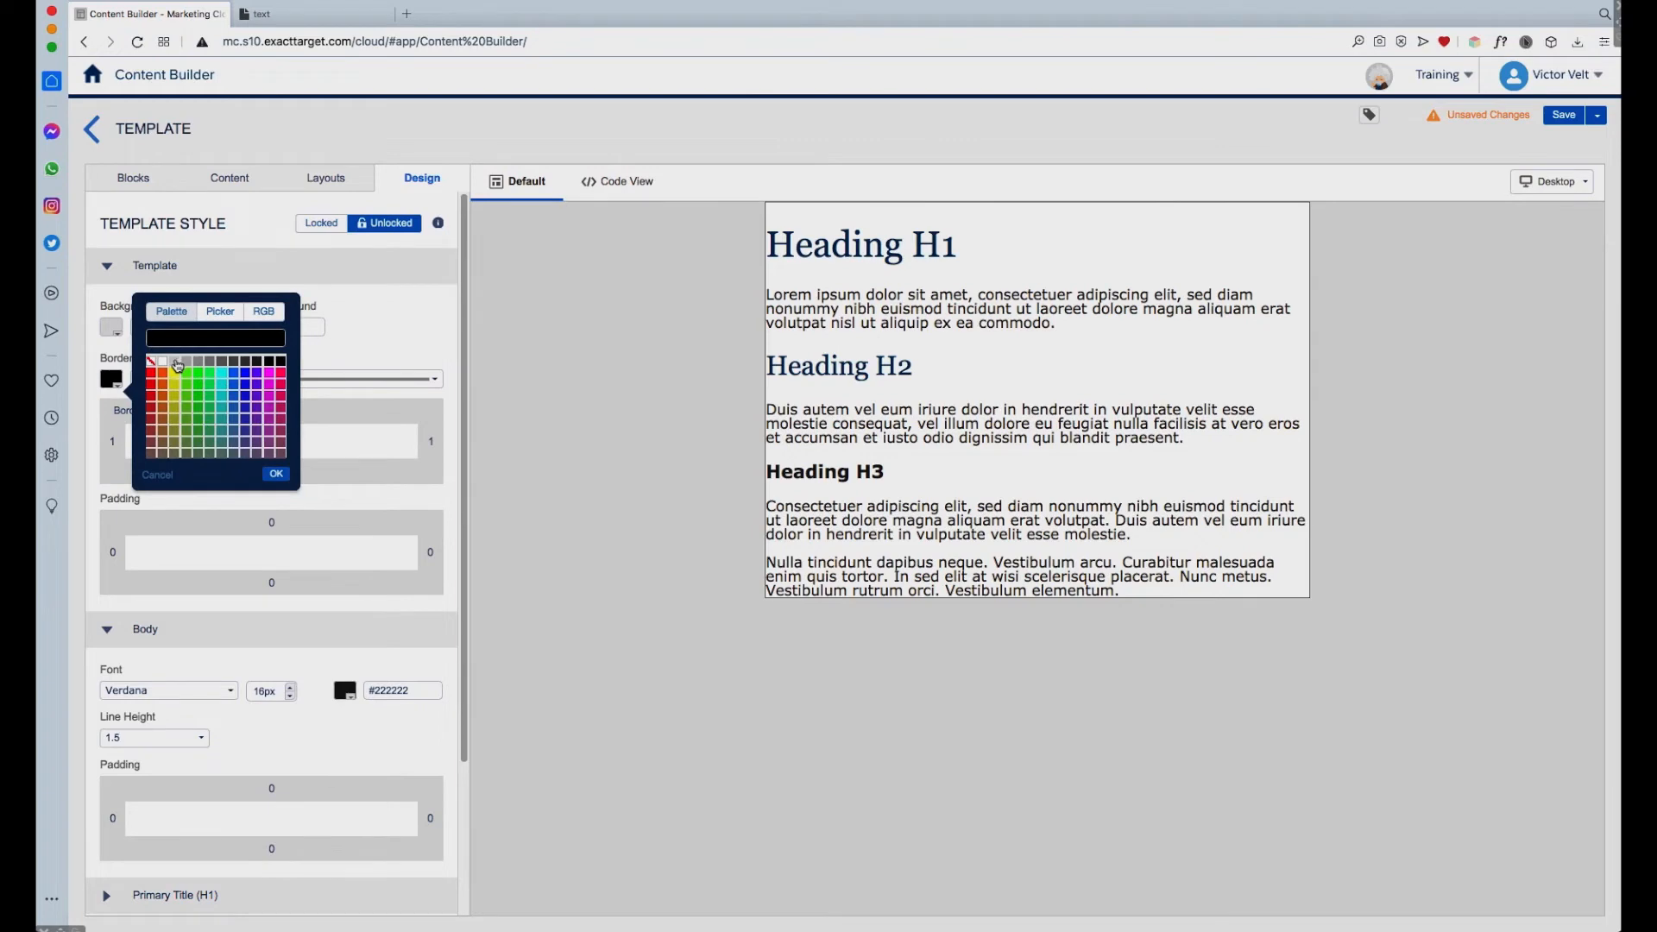
left_click(177, 366)
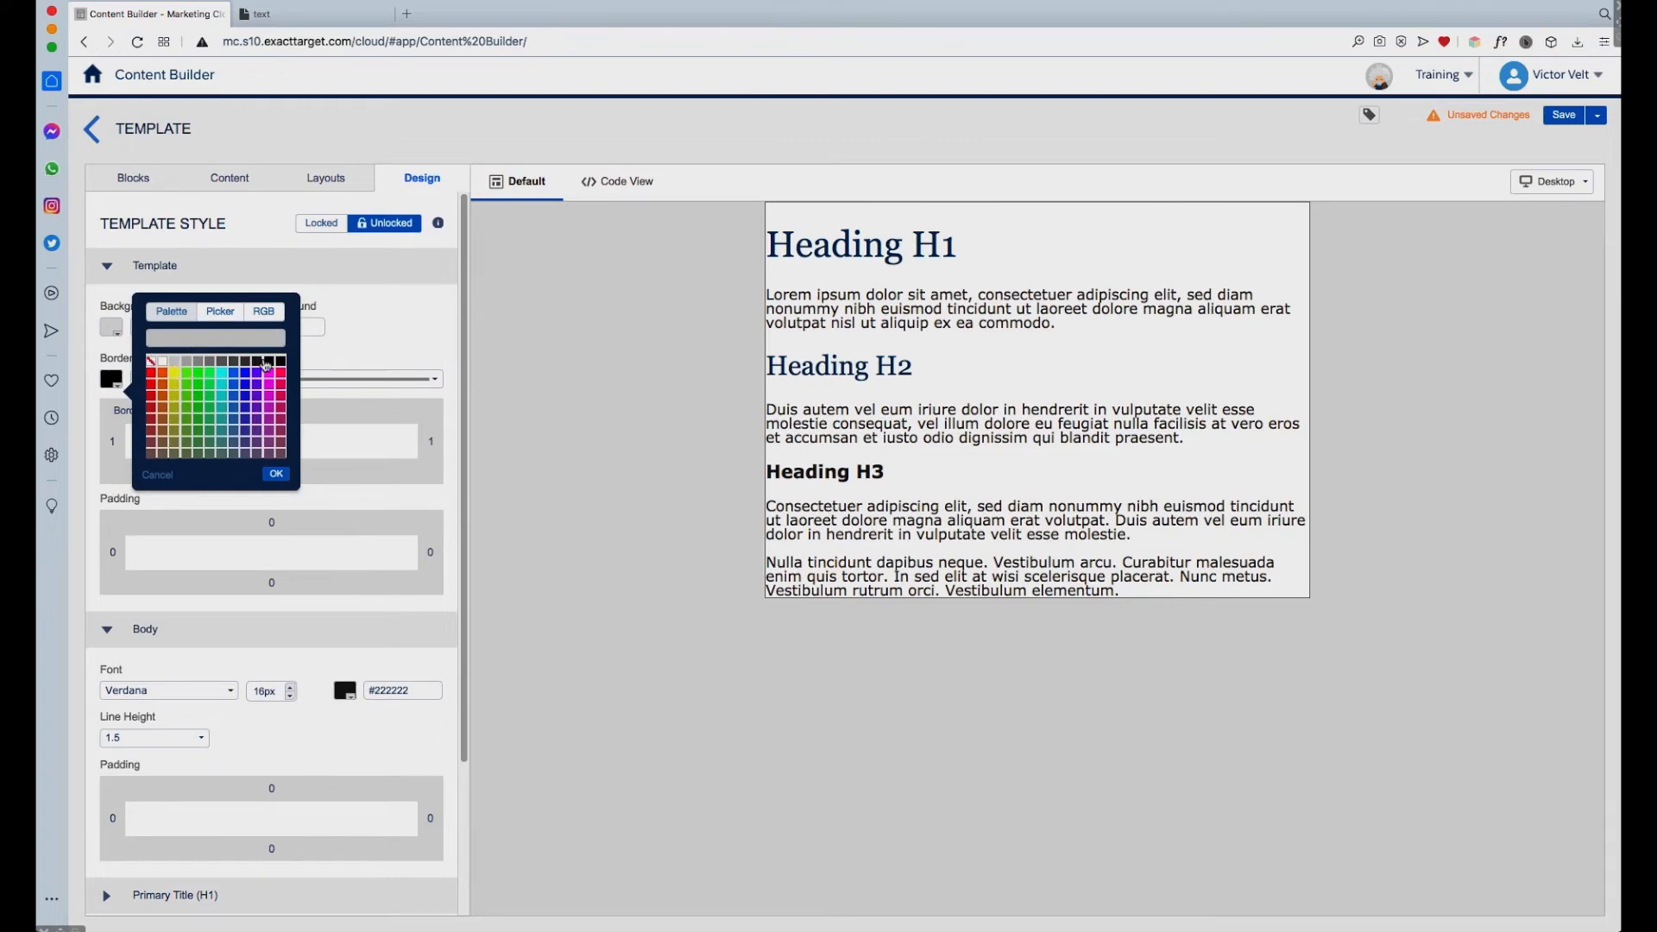
left_click(367, 353)
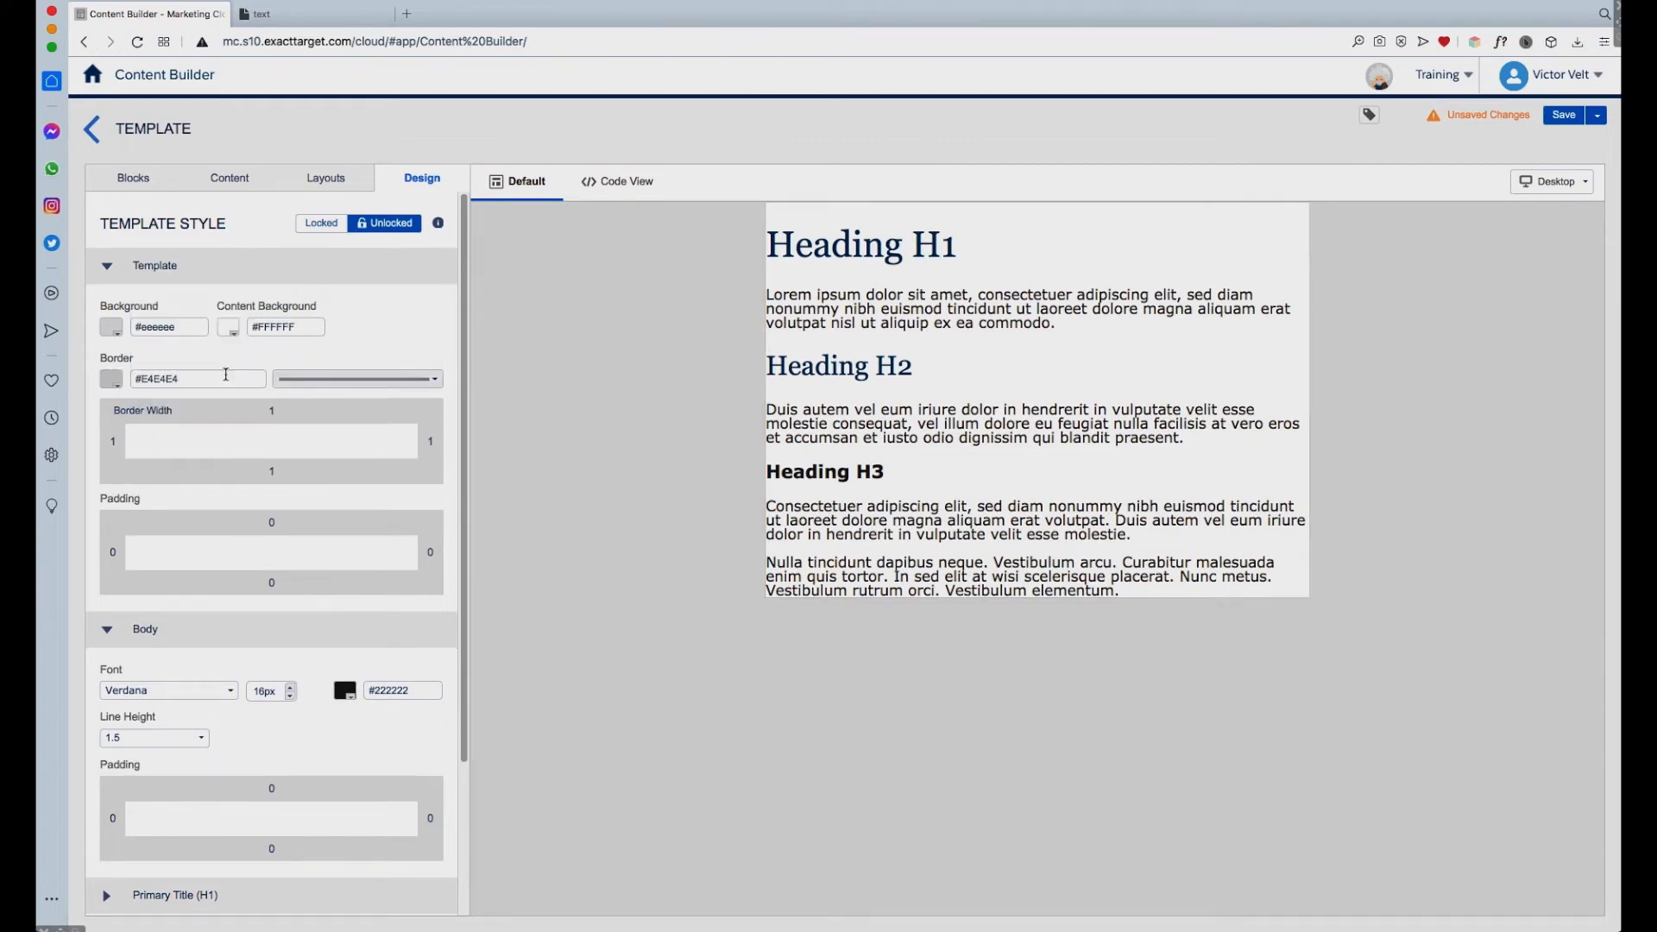
Set the template border colour to #cccccc
left_click_drag(175, 378, 142, 381)
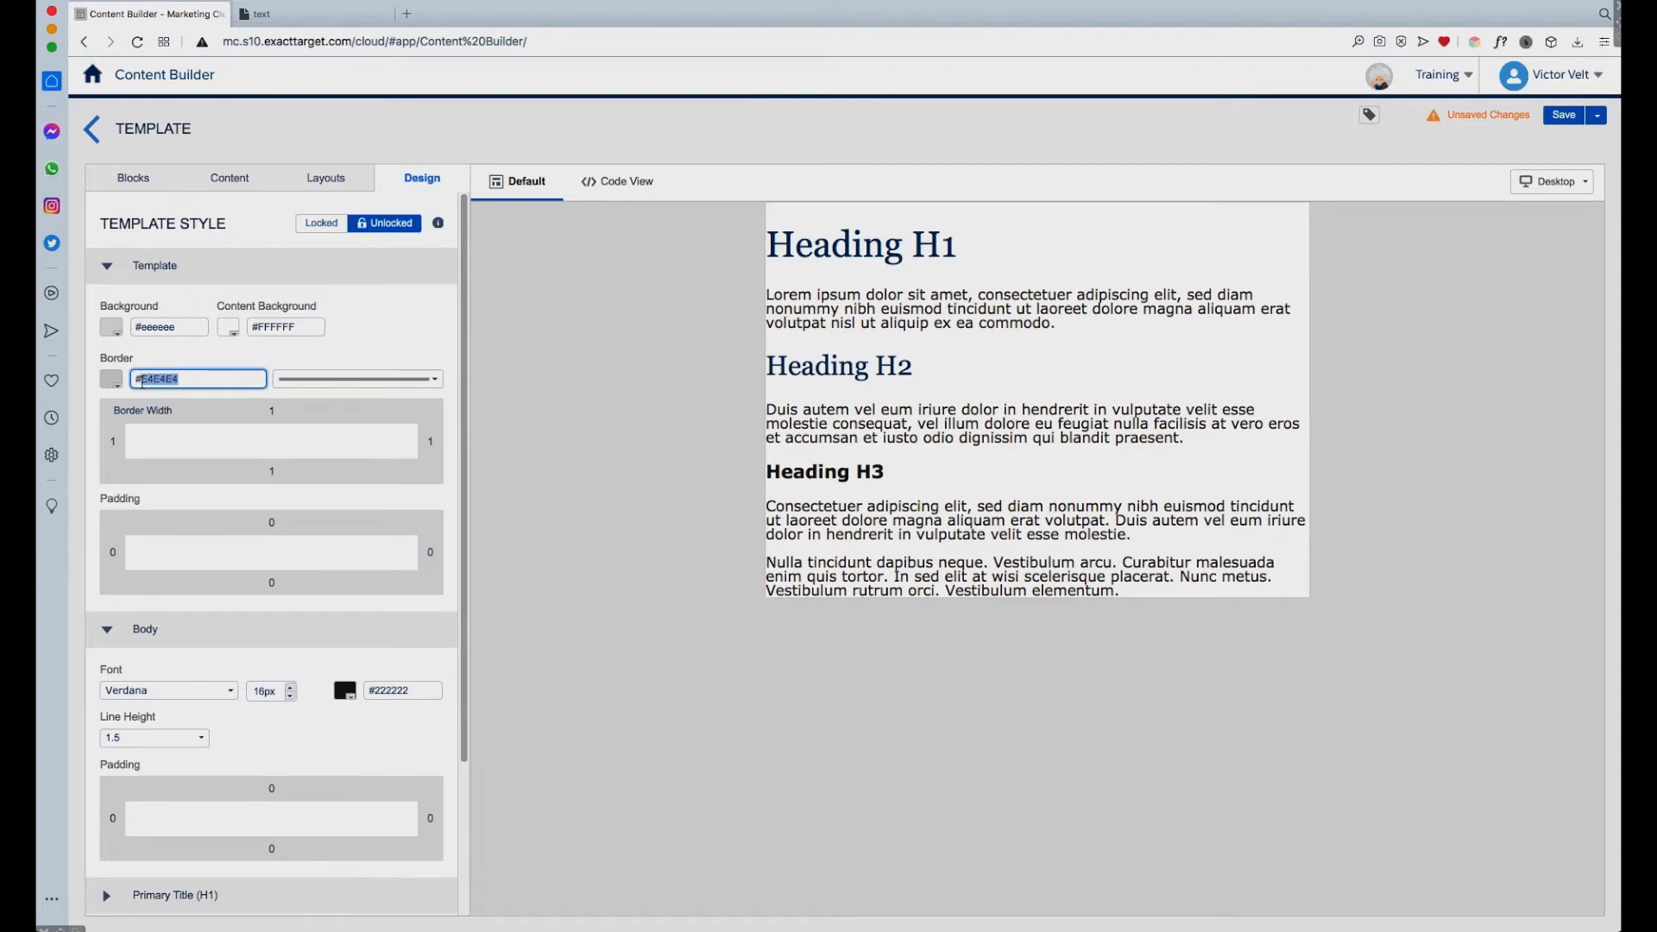
type("cccccc")
left_click(317, 357)
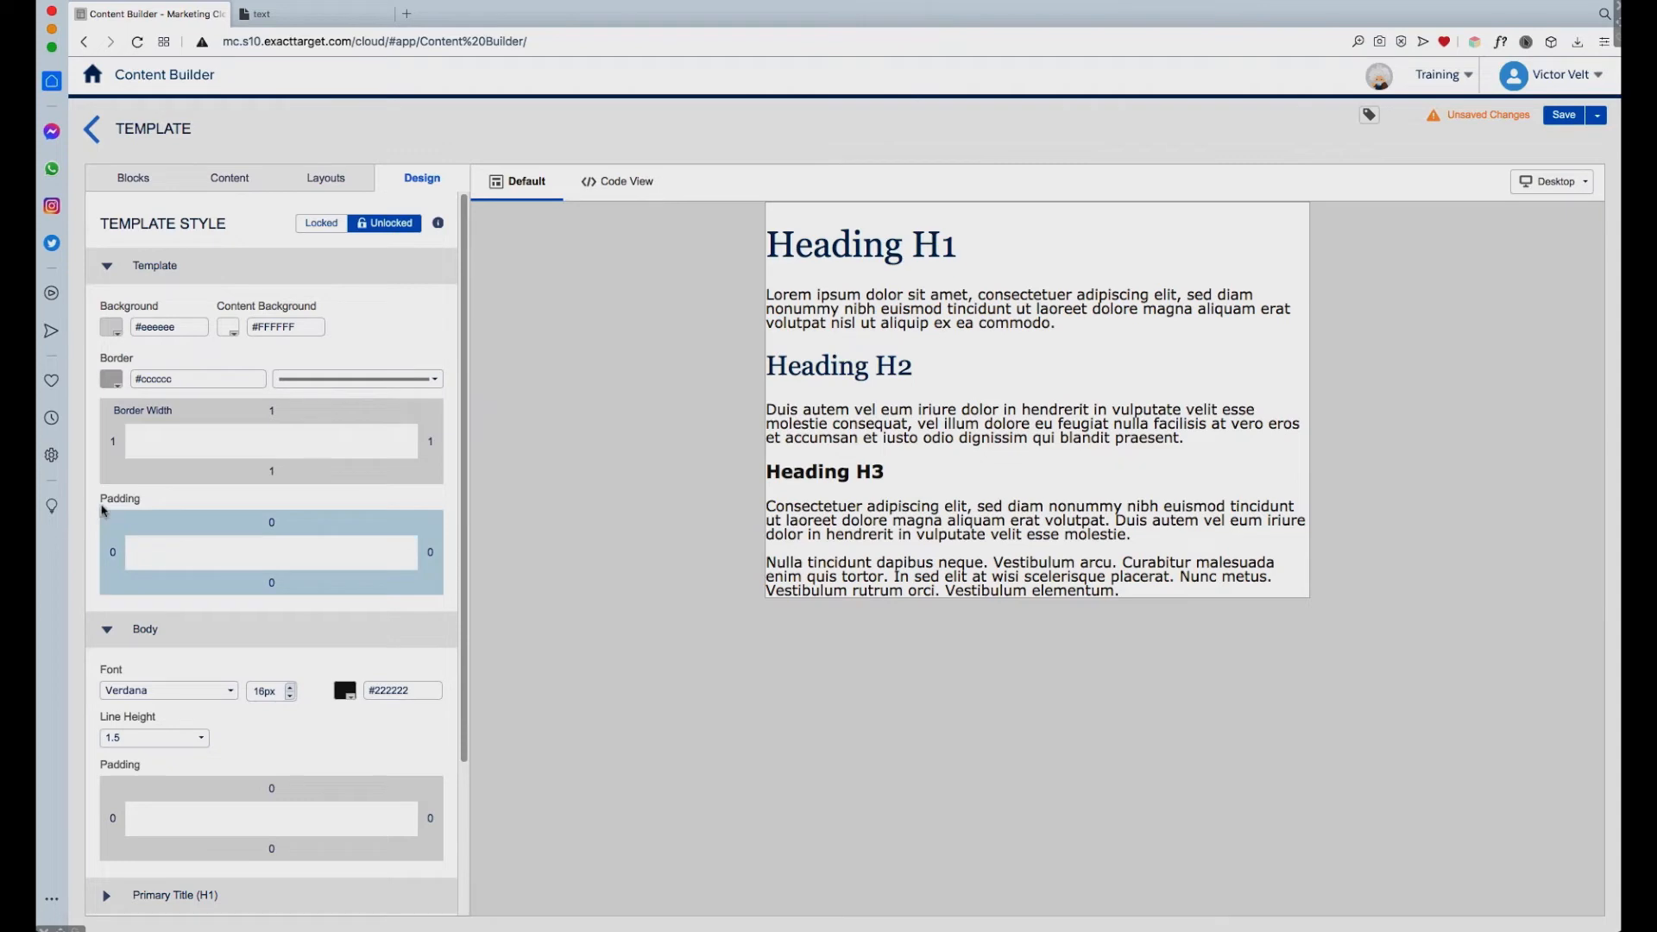
Set the template padding to 30px on all four sides
left_click(292, 530)
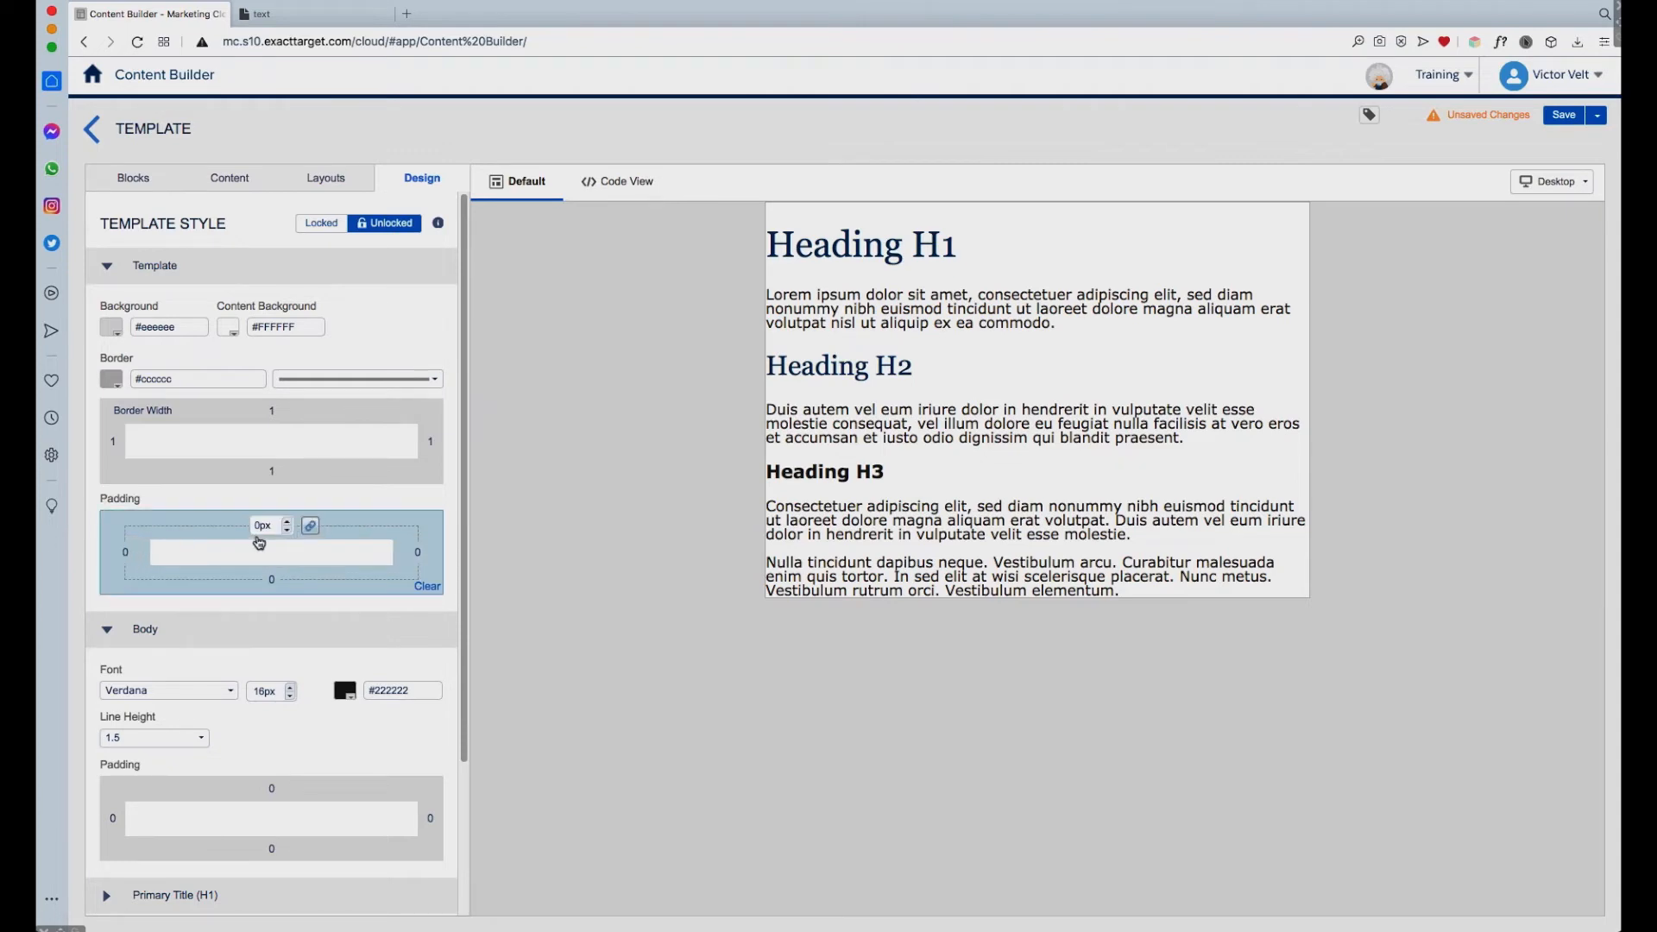
left_click(253, 524)
type("3")
left_click(370, 501)
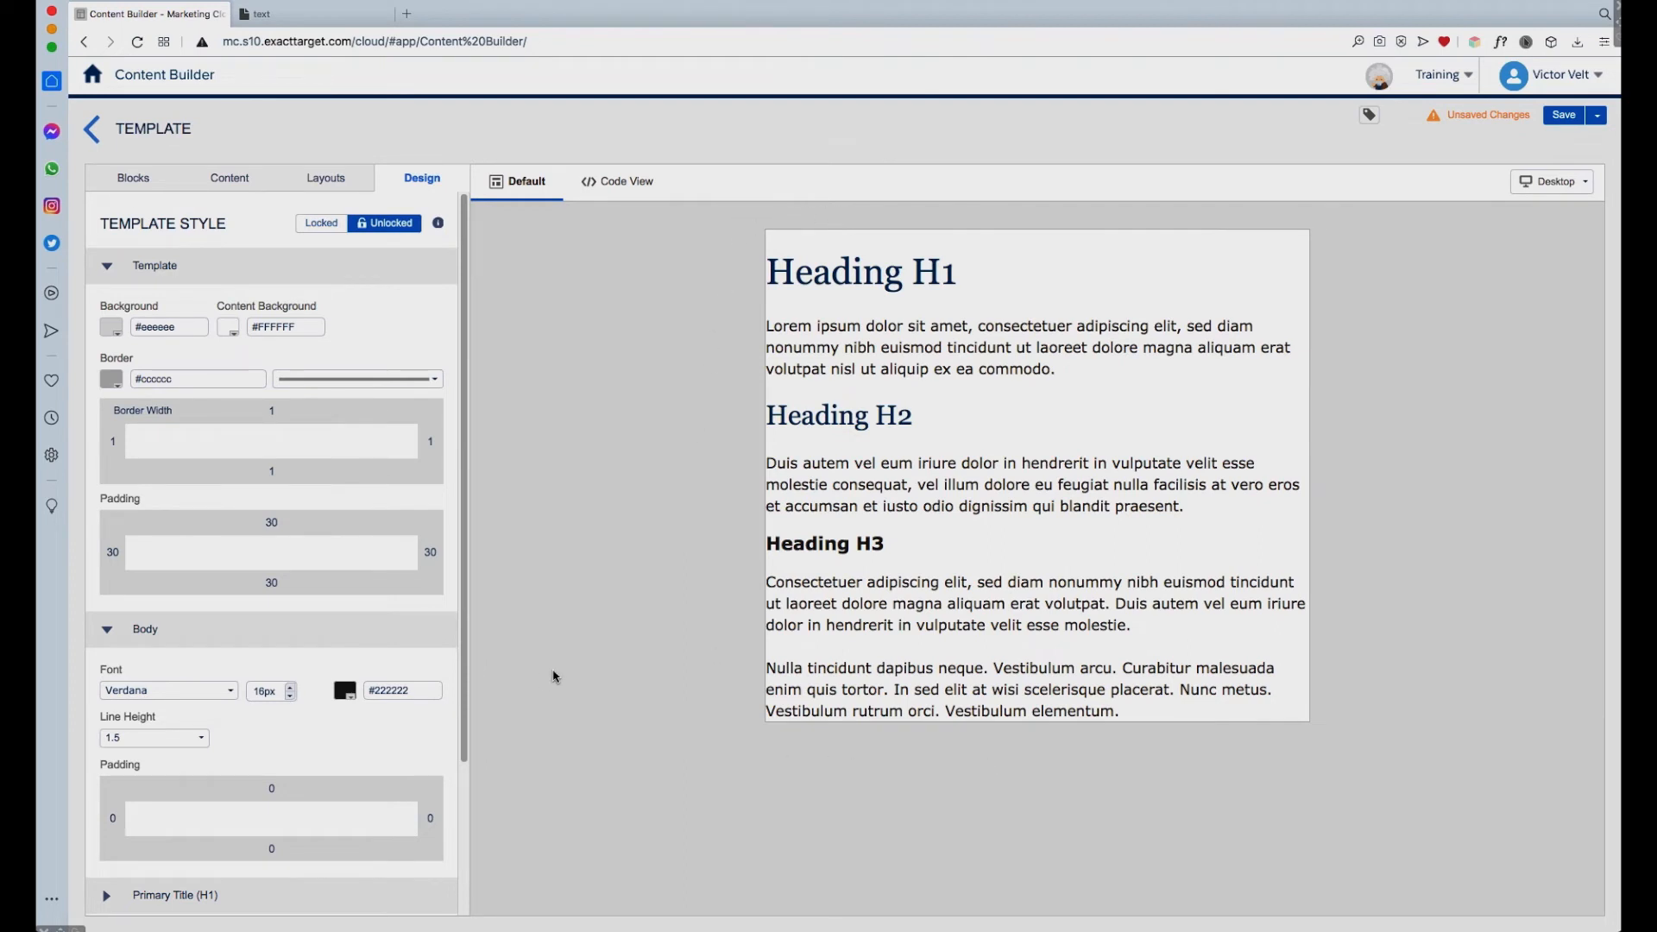
Unlink the template padding sides and set 10px for top and bottom and 0px for left and right
left_click(330, 530)
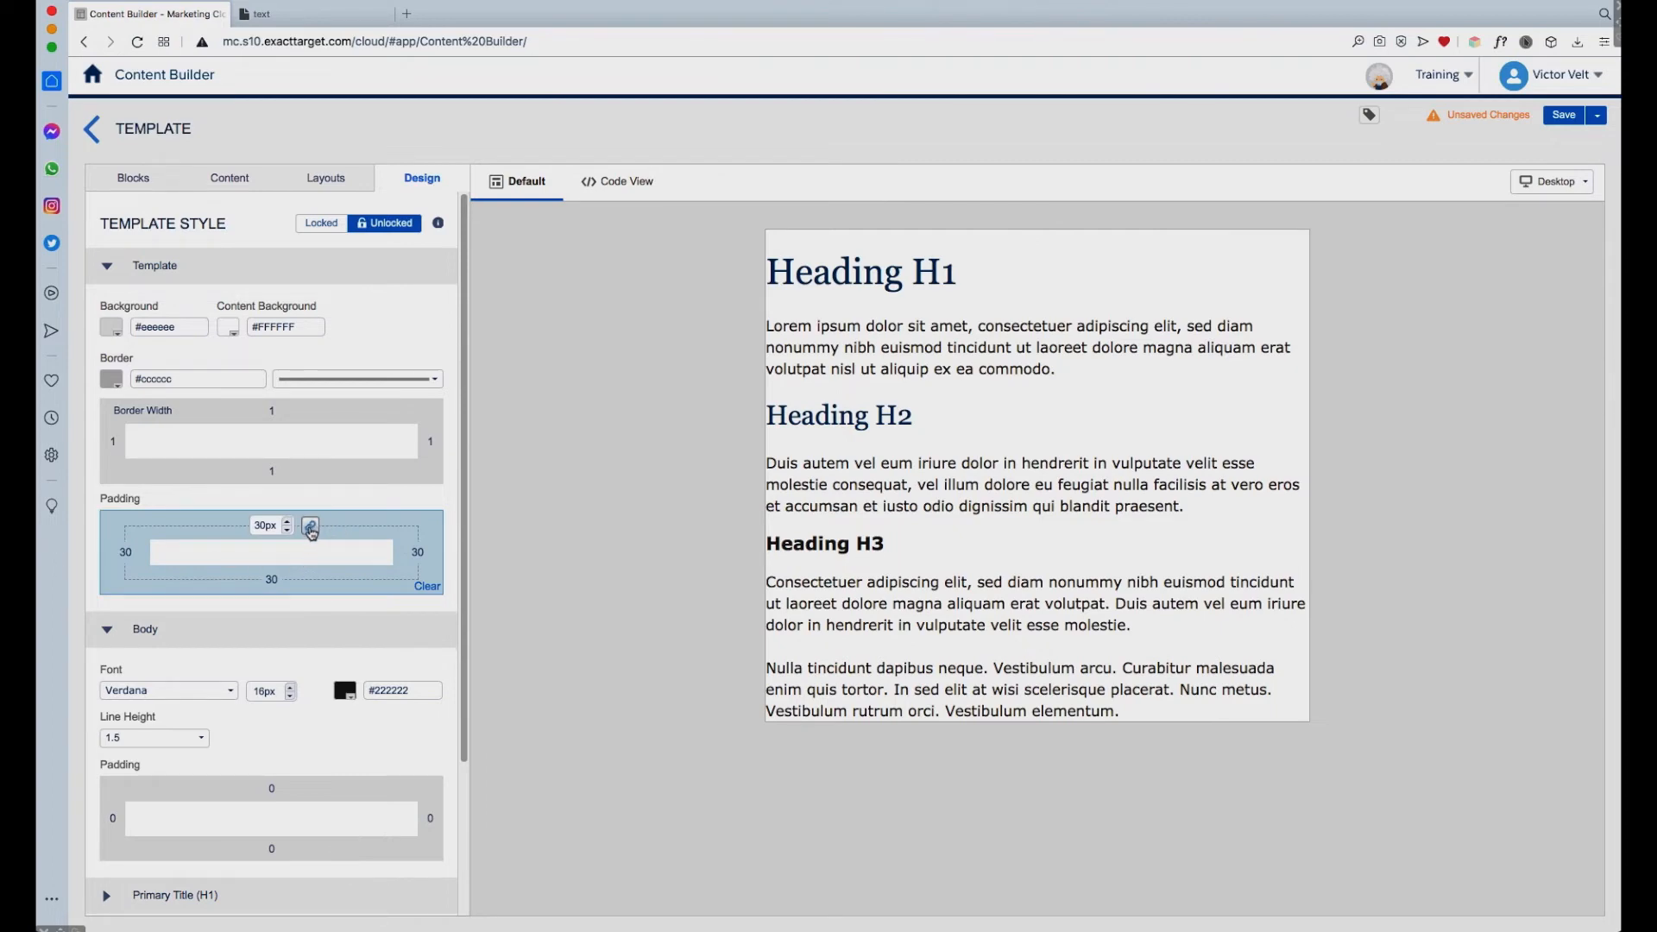
left_click(311, 528)
left_click(251, 525)
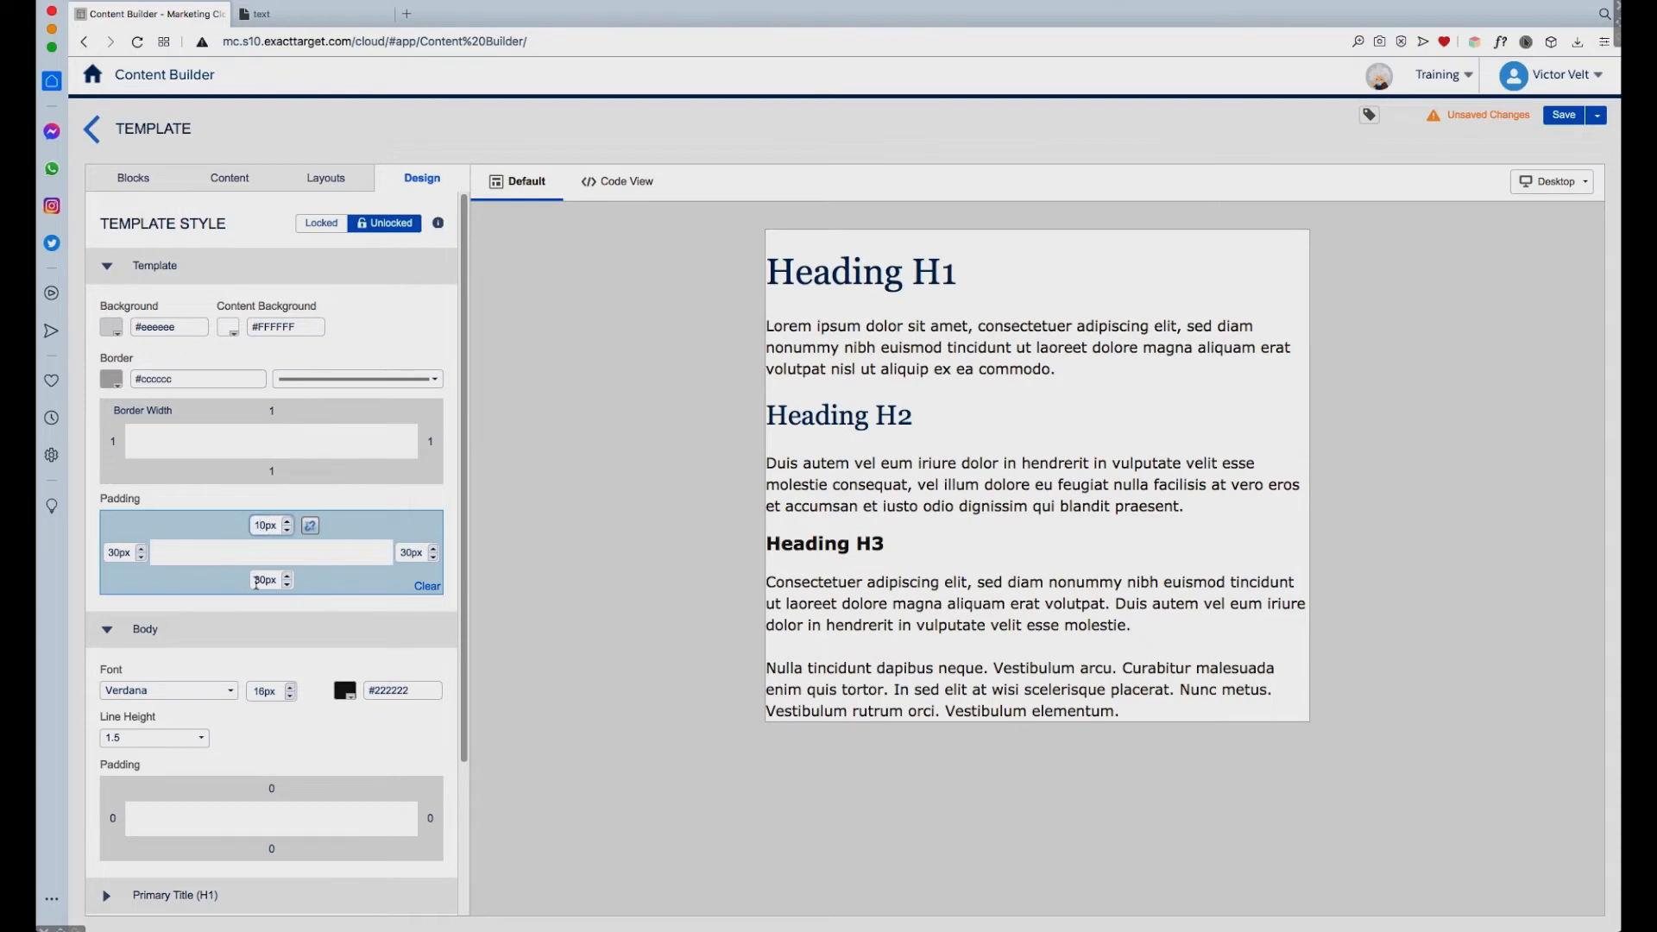
left_click_drag(260, 581, 253, 581)
type("1")
left_click(113, 553)
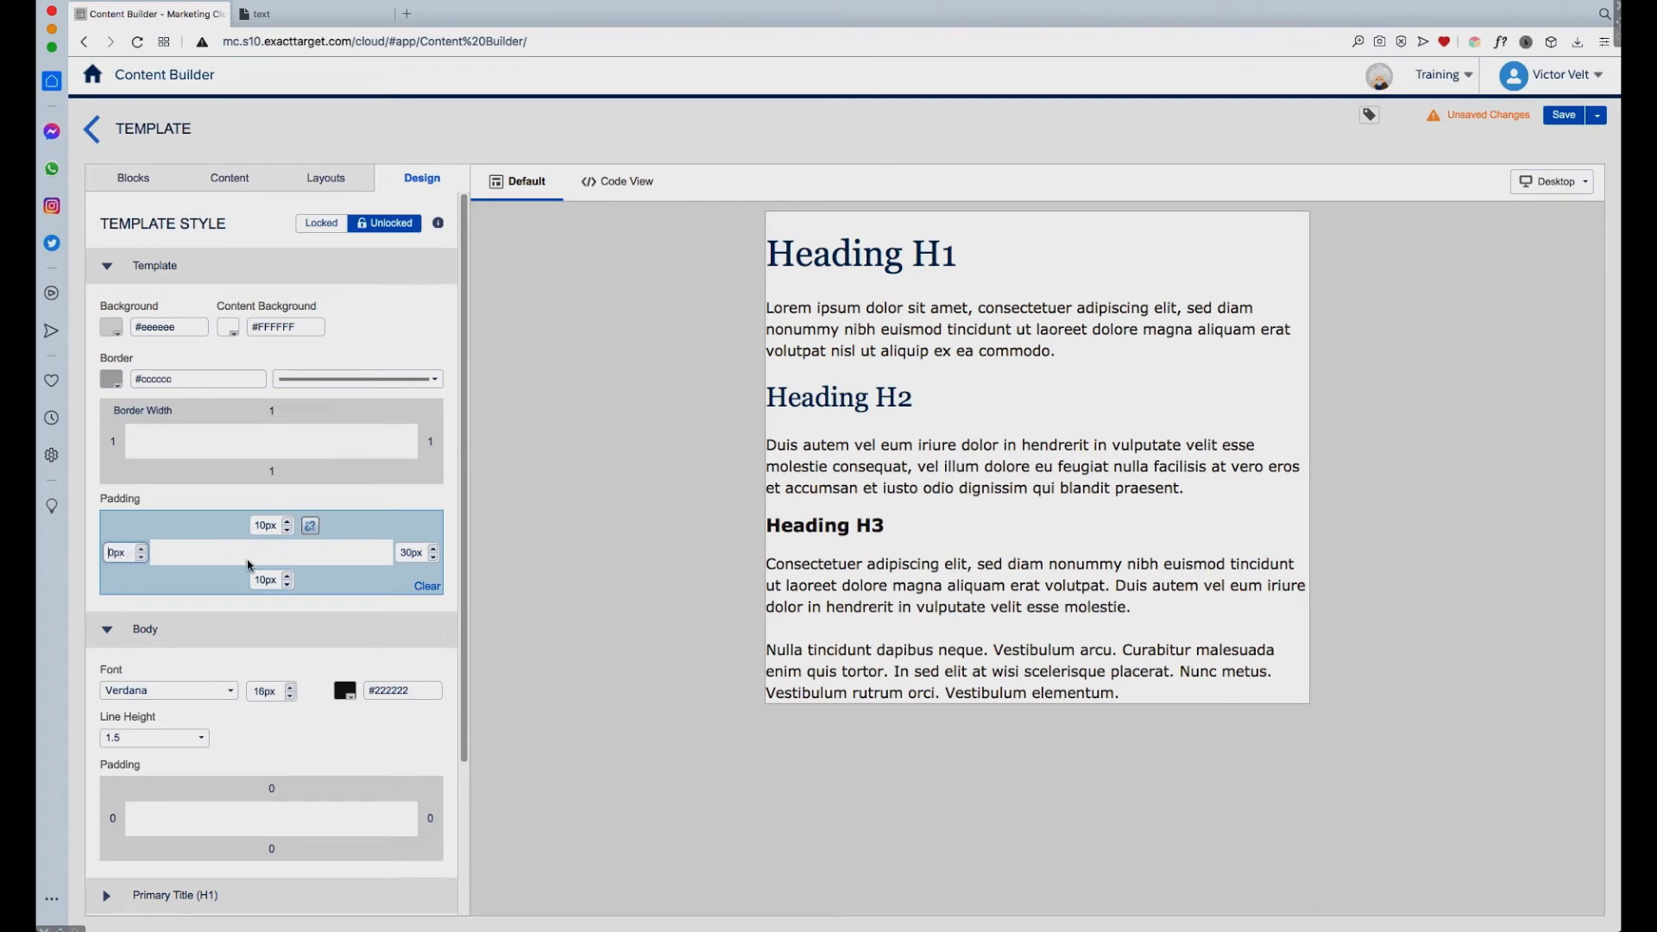
left_click(407, 552)
key("BackSpace")
left_click(395, 603)
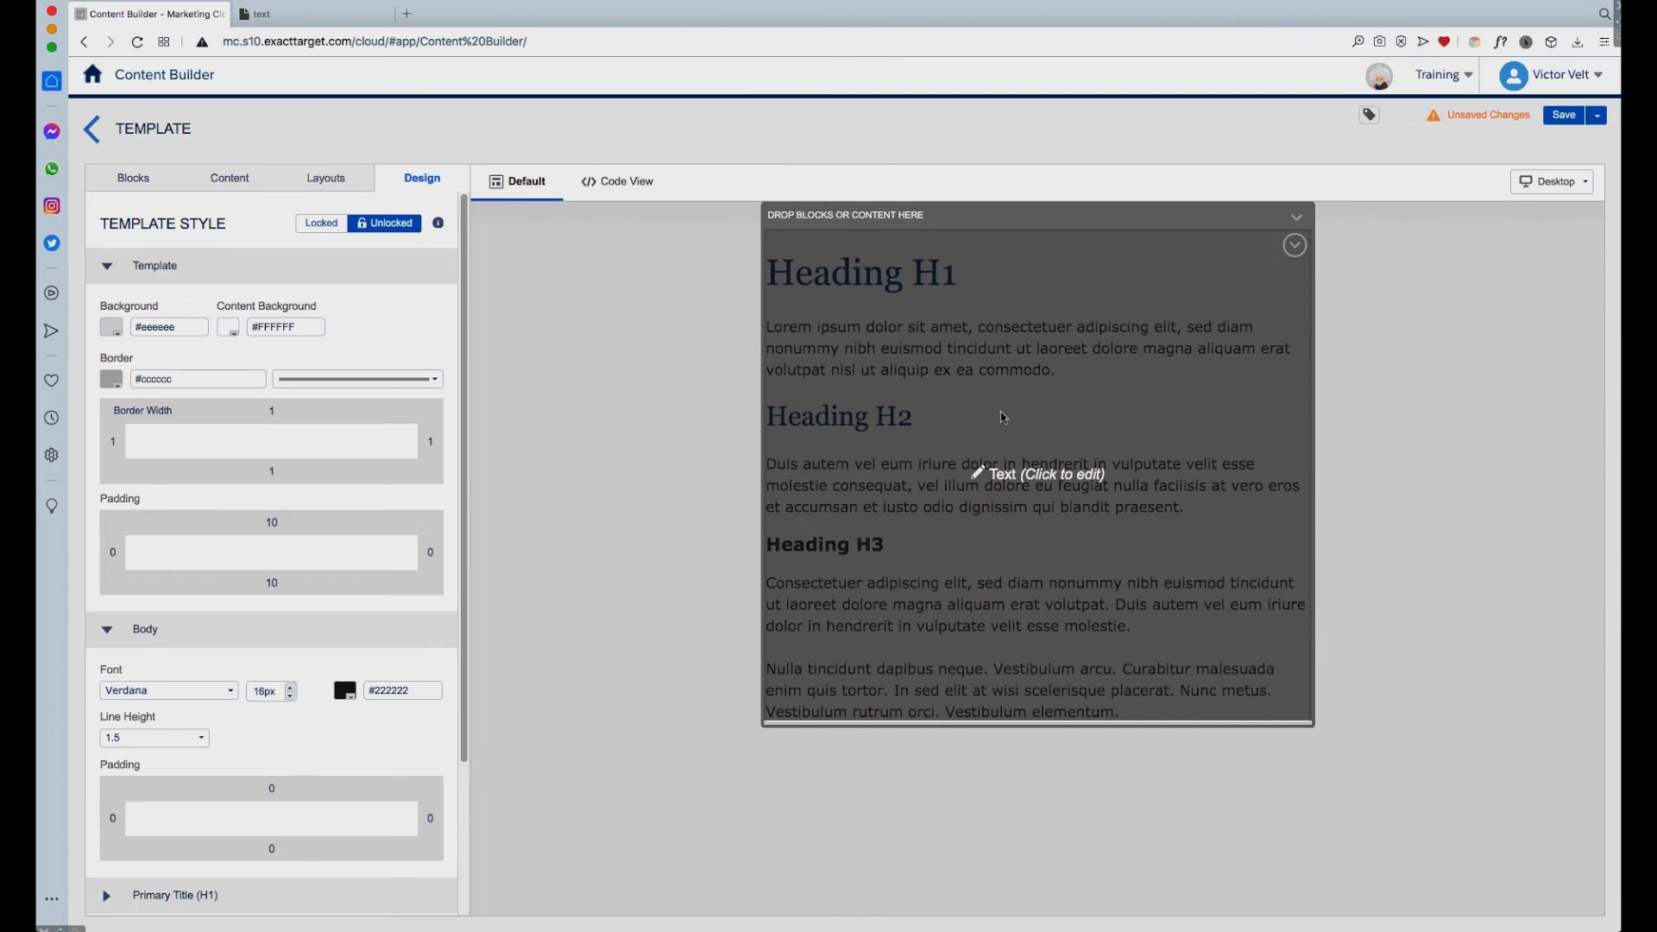
Set the body padding to 24px on all four sides and collapse the Body style section
left_click_drag(463, 686, 461, 839)
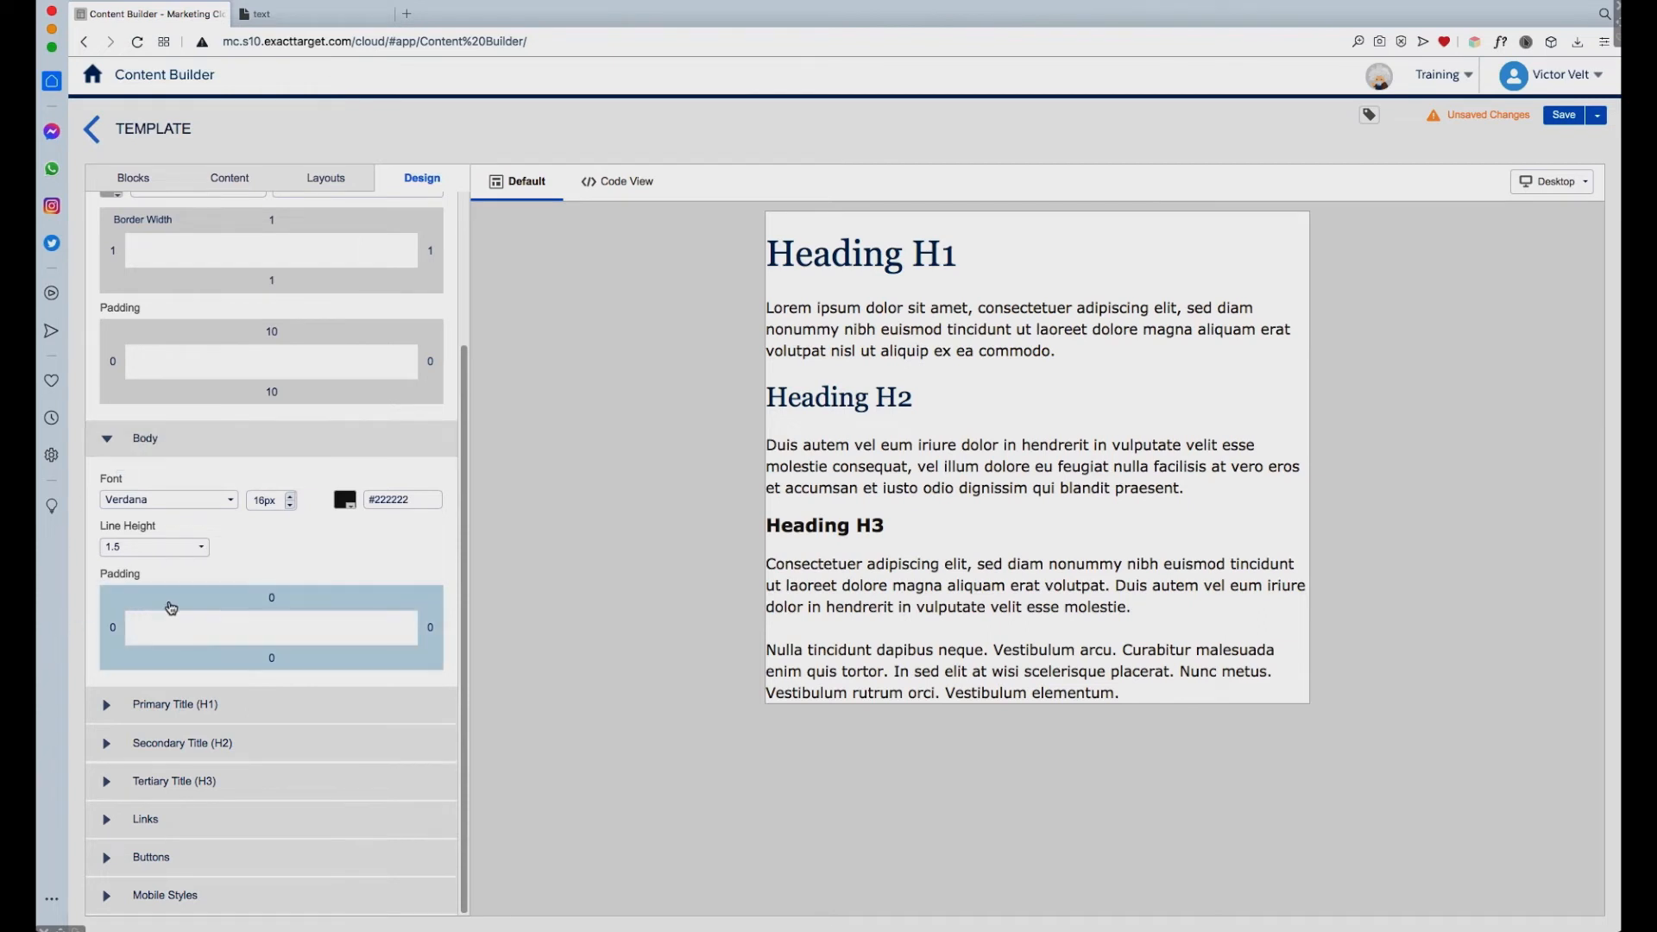
left_click(298, 600)
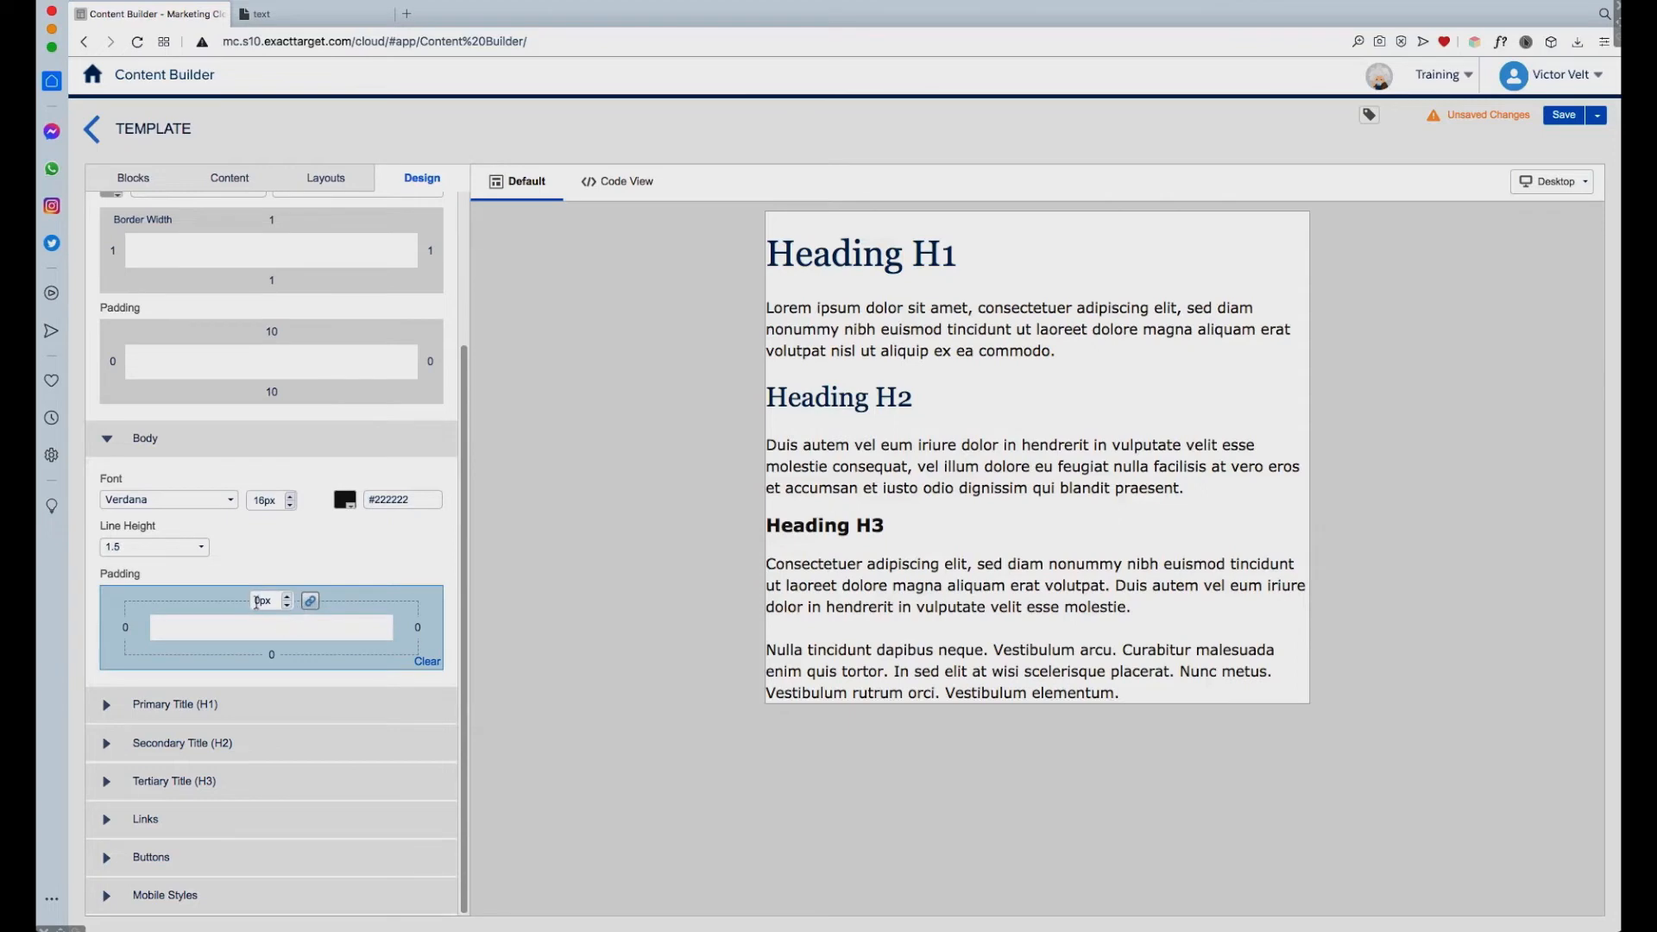
left_click(257, 601)
left_click(261, 600)
type("24")
left_click(342, 567)
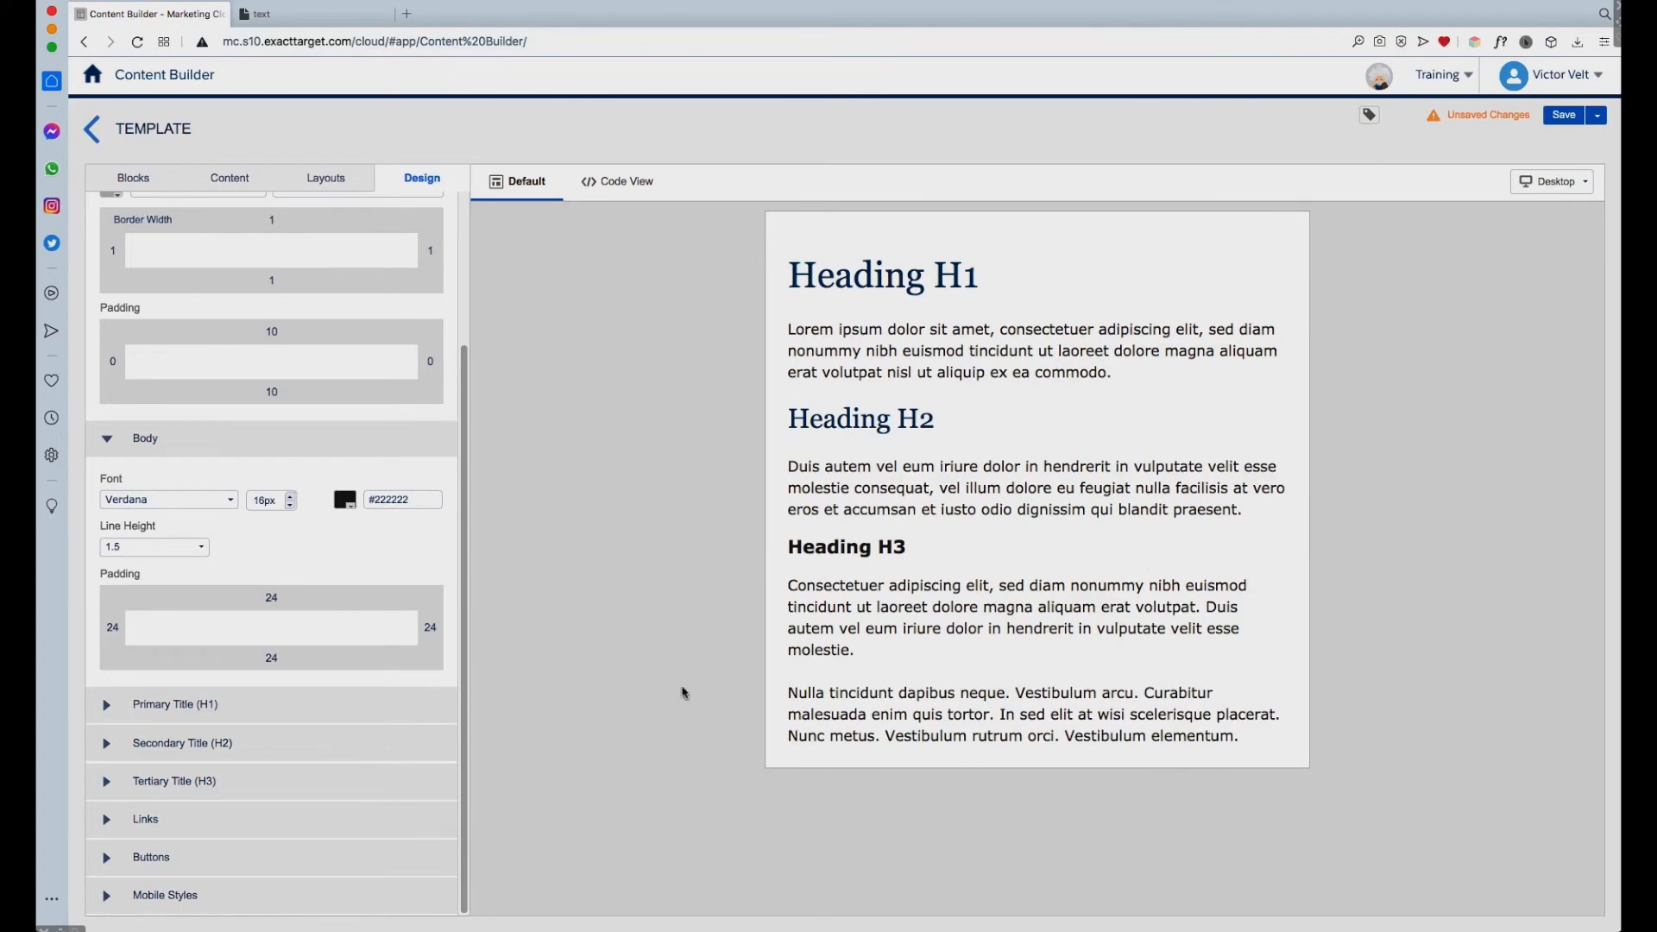
left_click(106, 438)
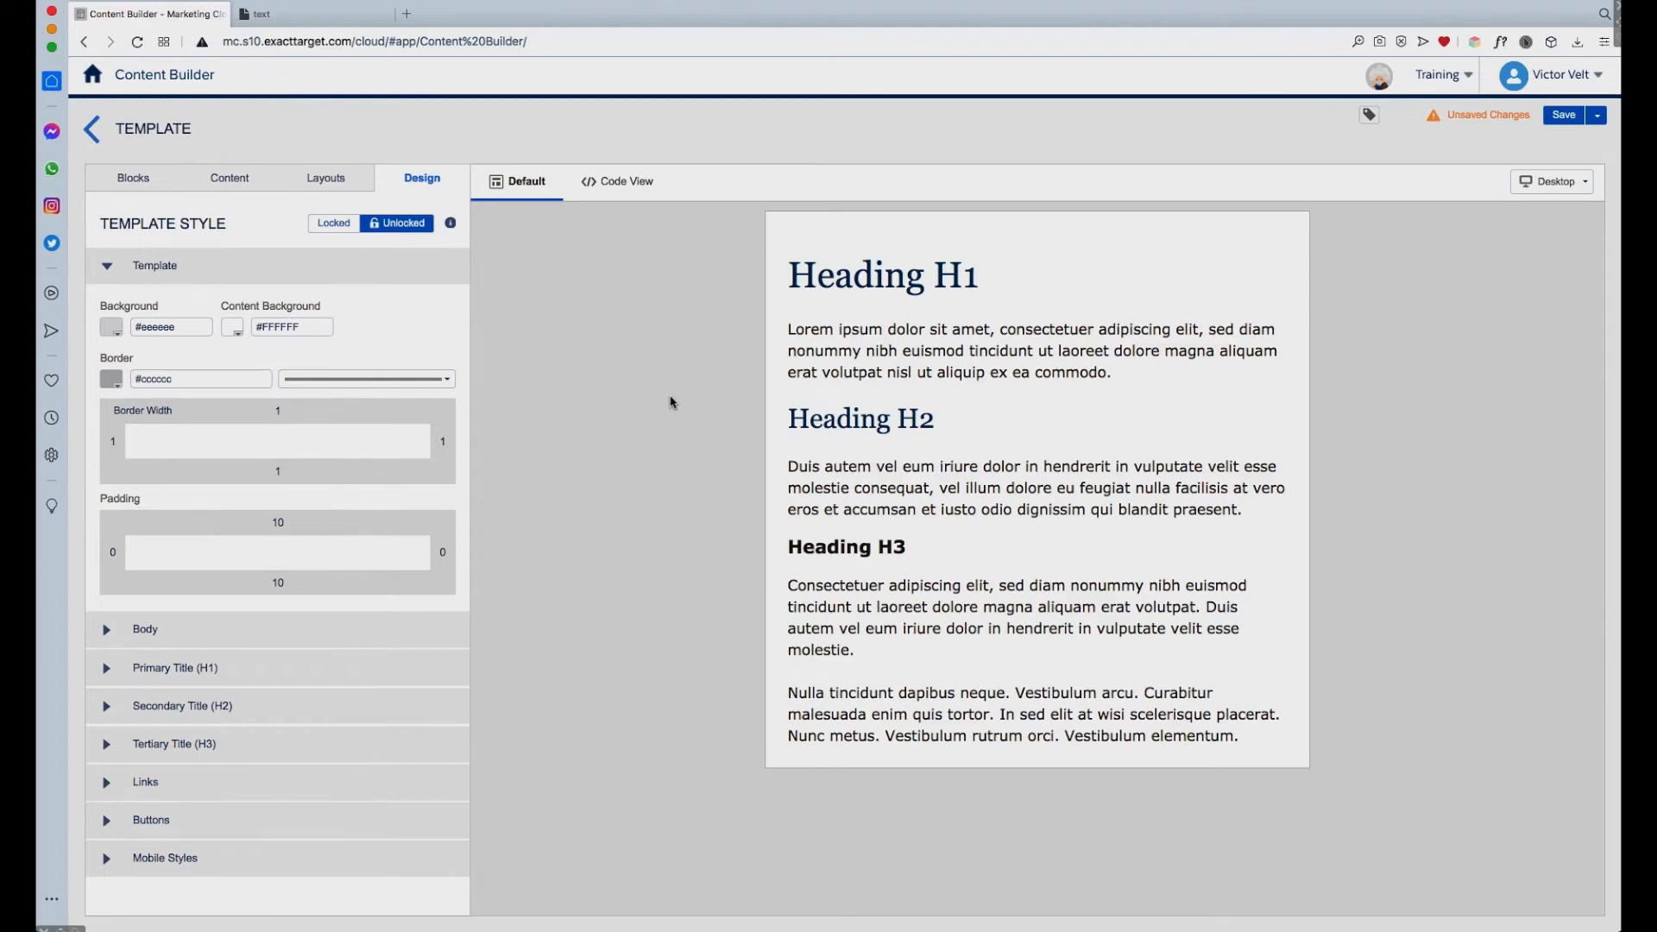
Switch the template preview from desktop to mobile and collapse the Template style section
left_click(1588, 185)
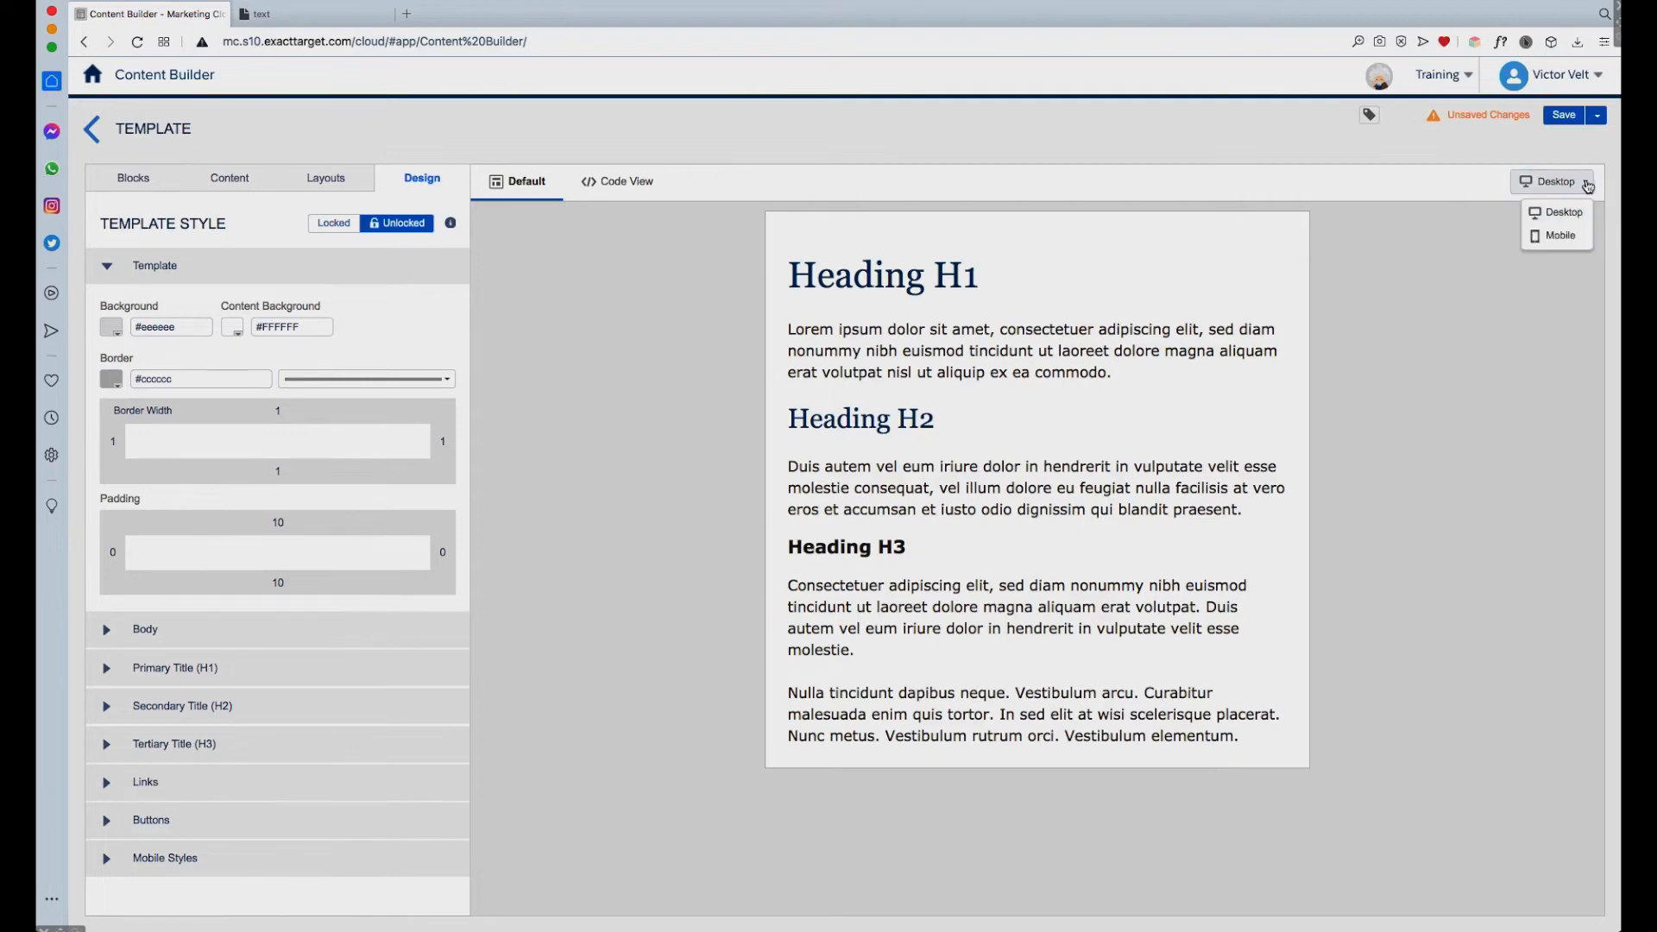
left_click(1561, 236)
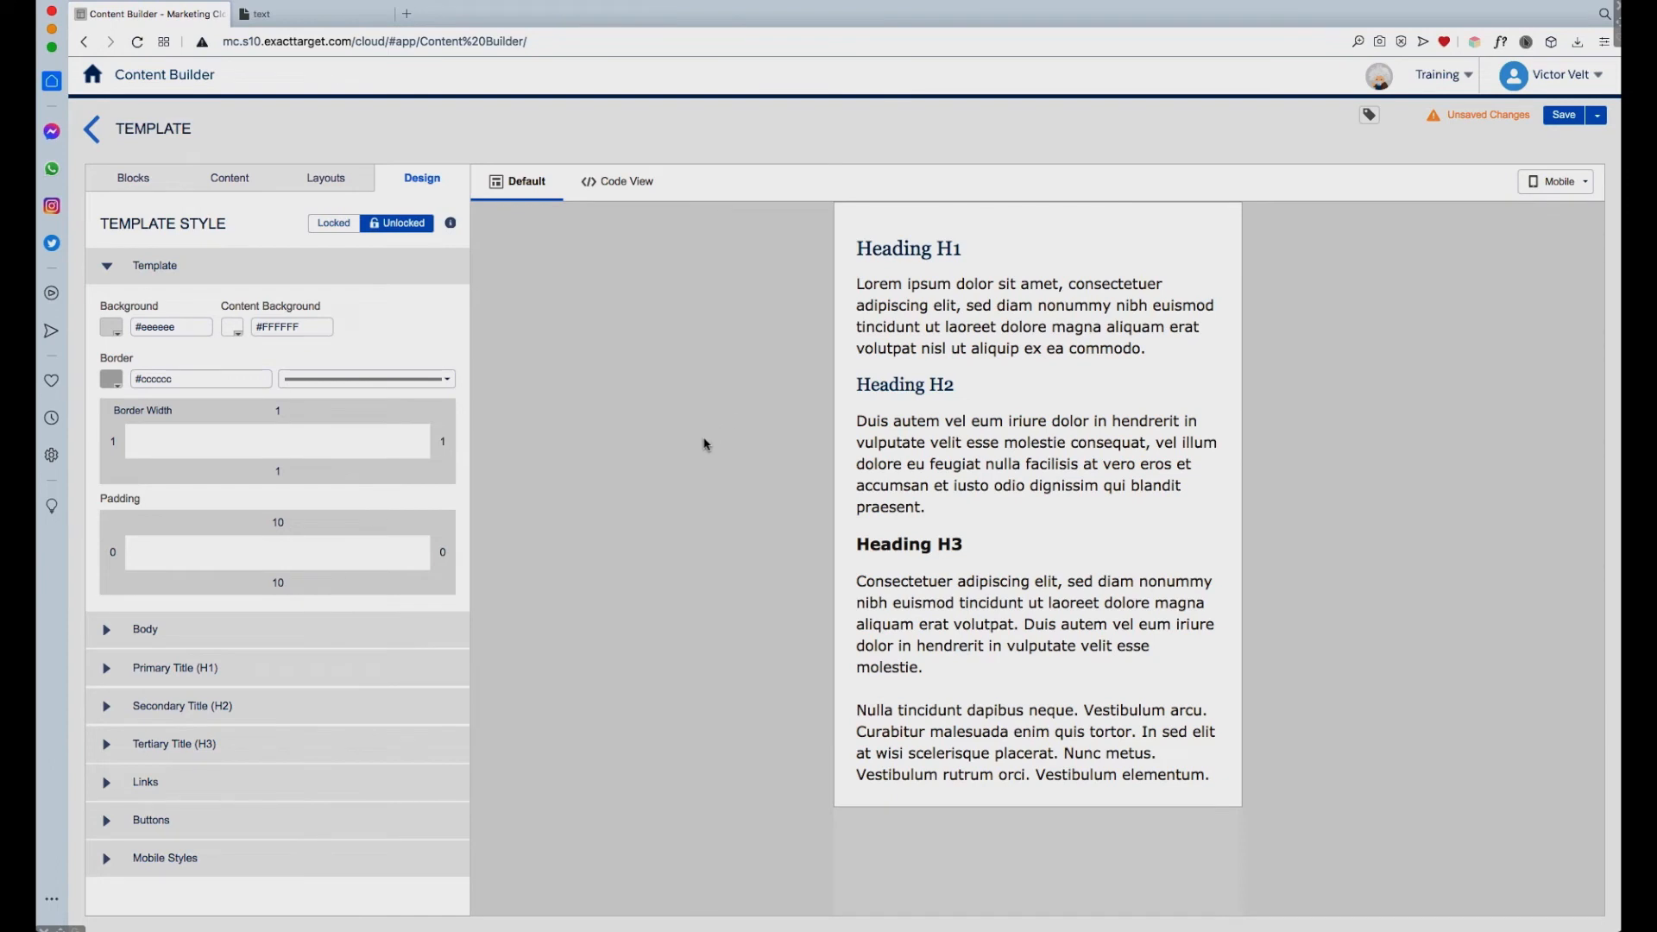
left_click(109, 269)
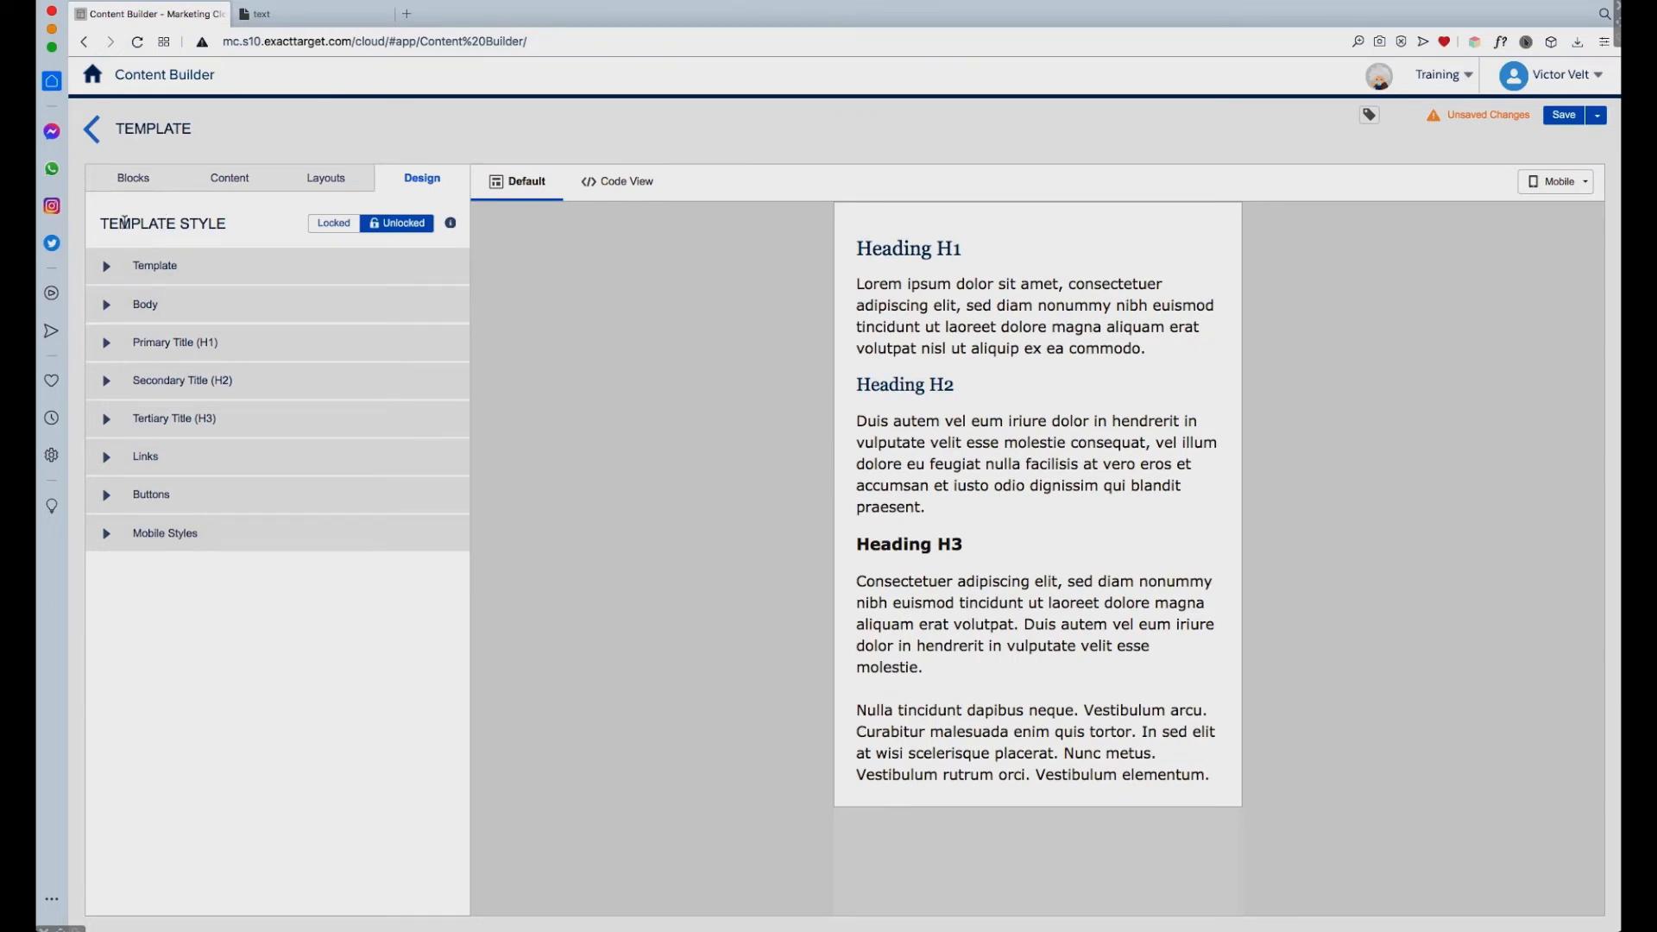
Review the Mobile Styles settings for body, H1 to H3 titles, links and buttons
left_click(107, 539)
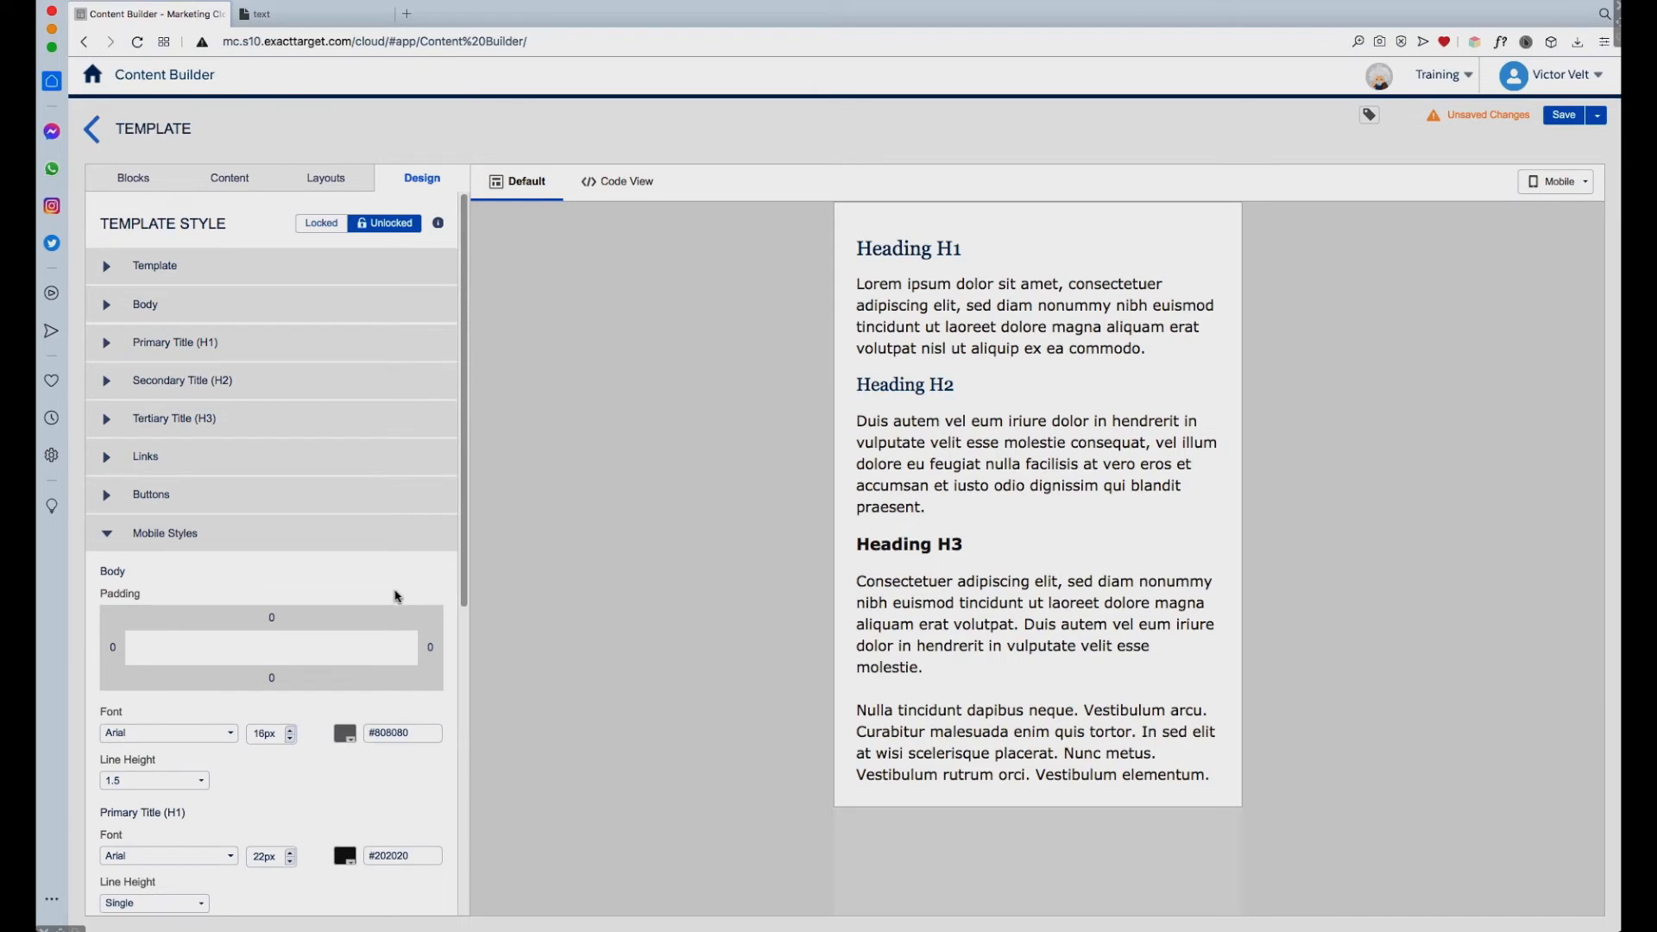
left_click_drag(464, 565, 467, 665)
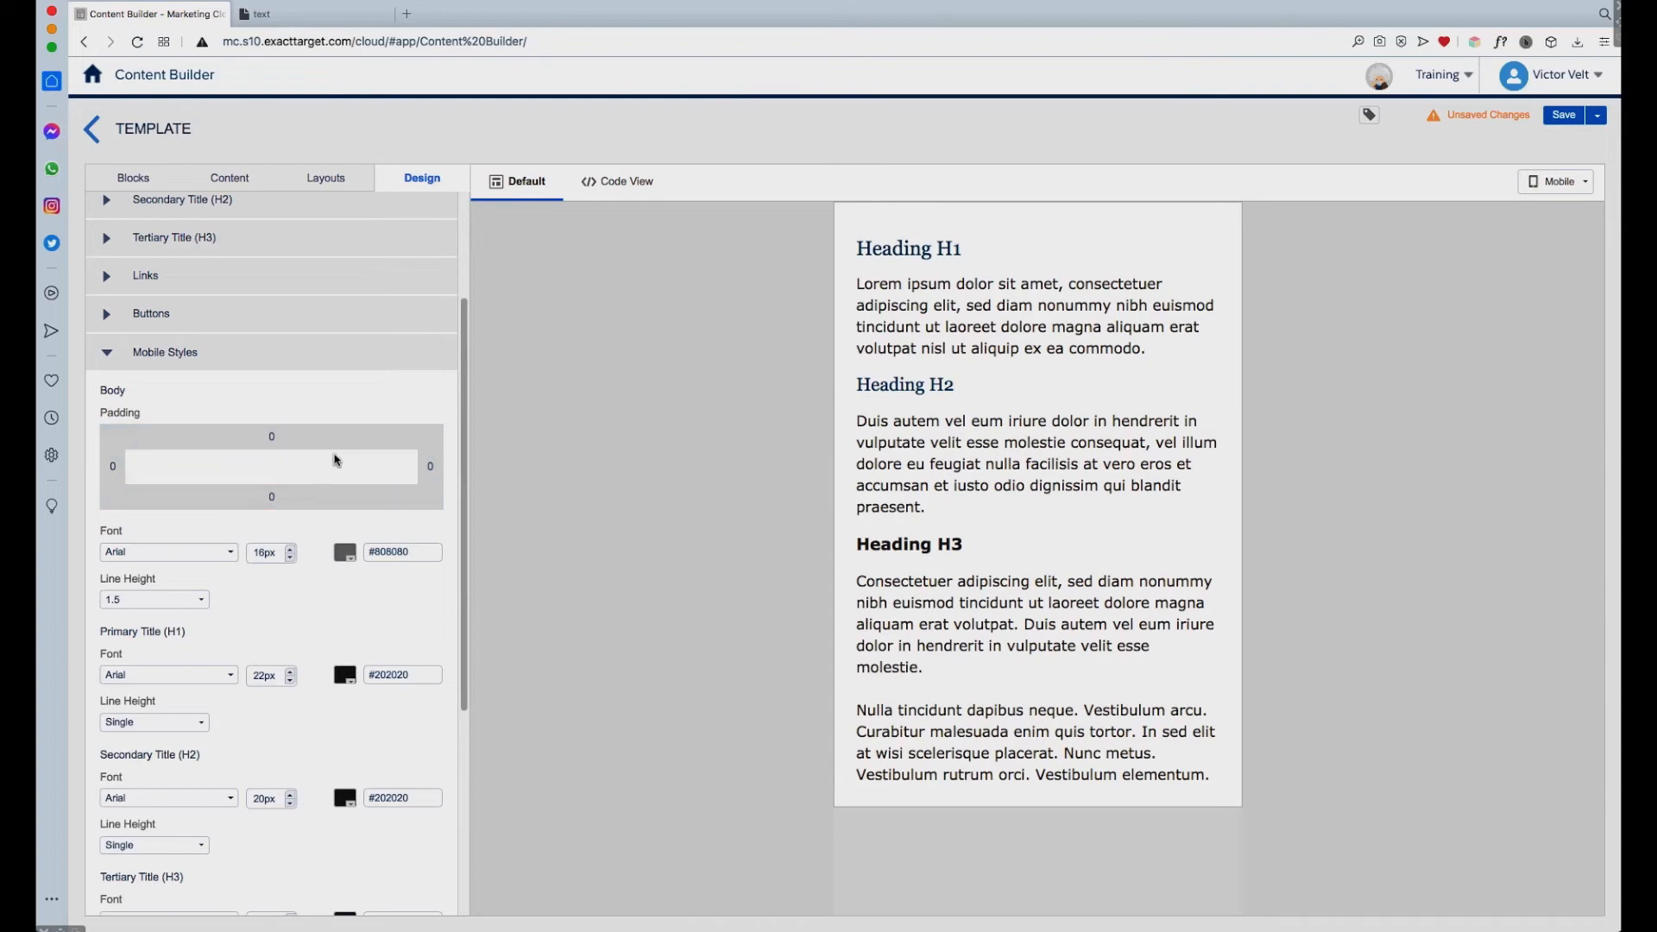
left_click(107, 352)
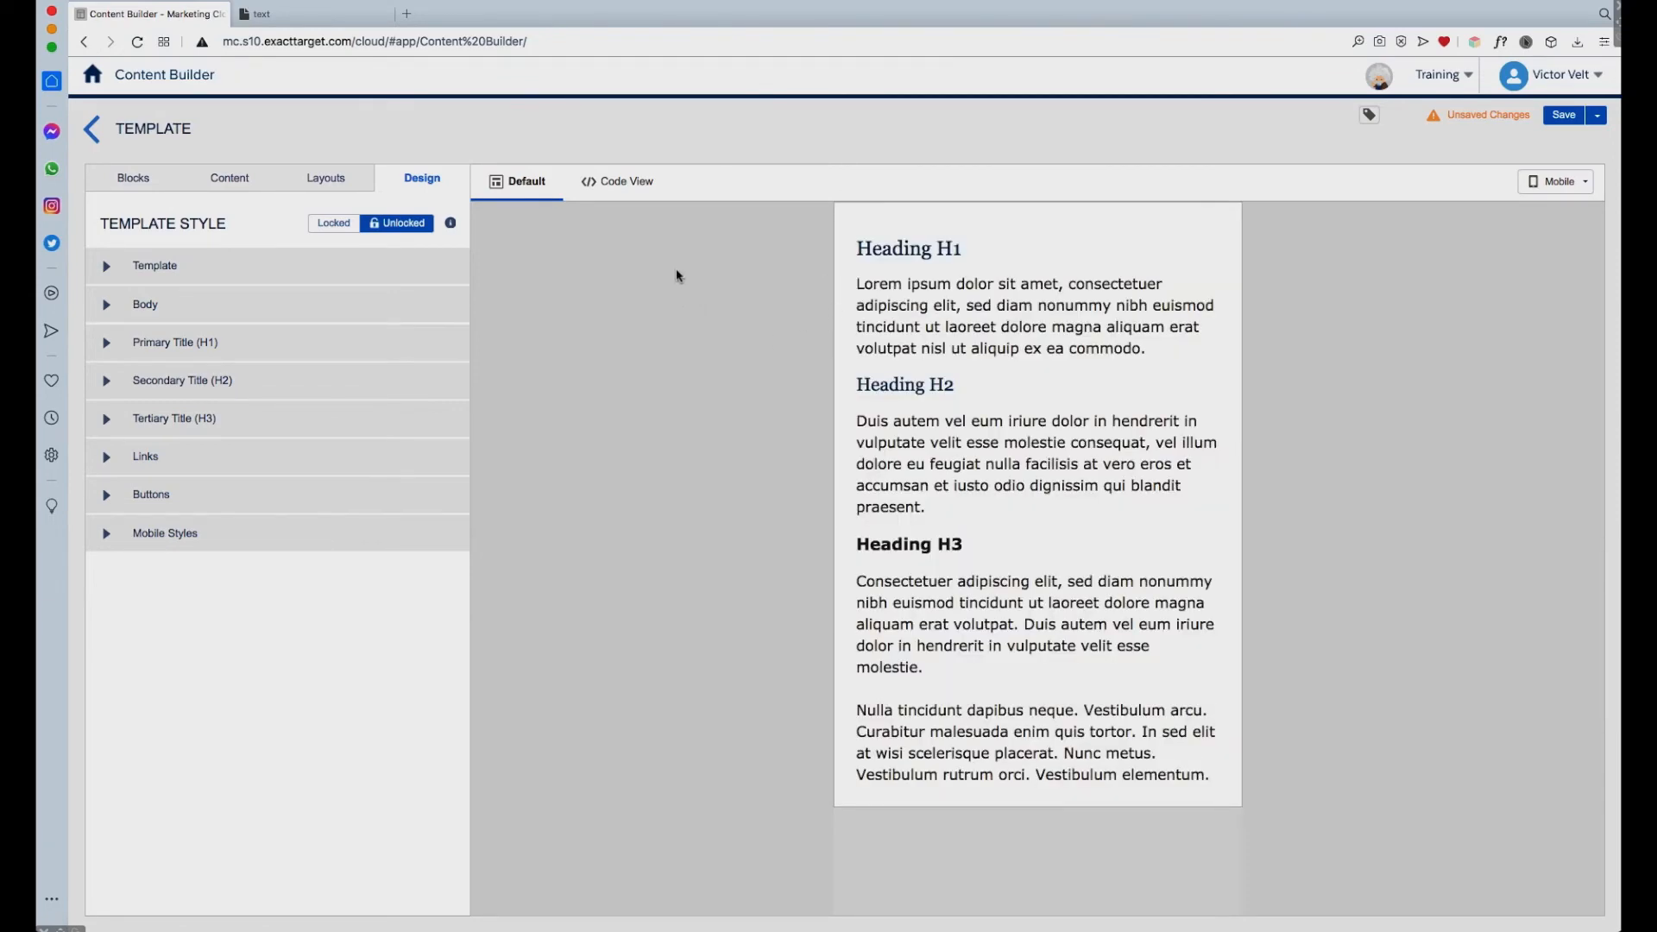
left_click(110, 537)
left_click_drag(464, 561, 452, 880)
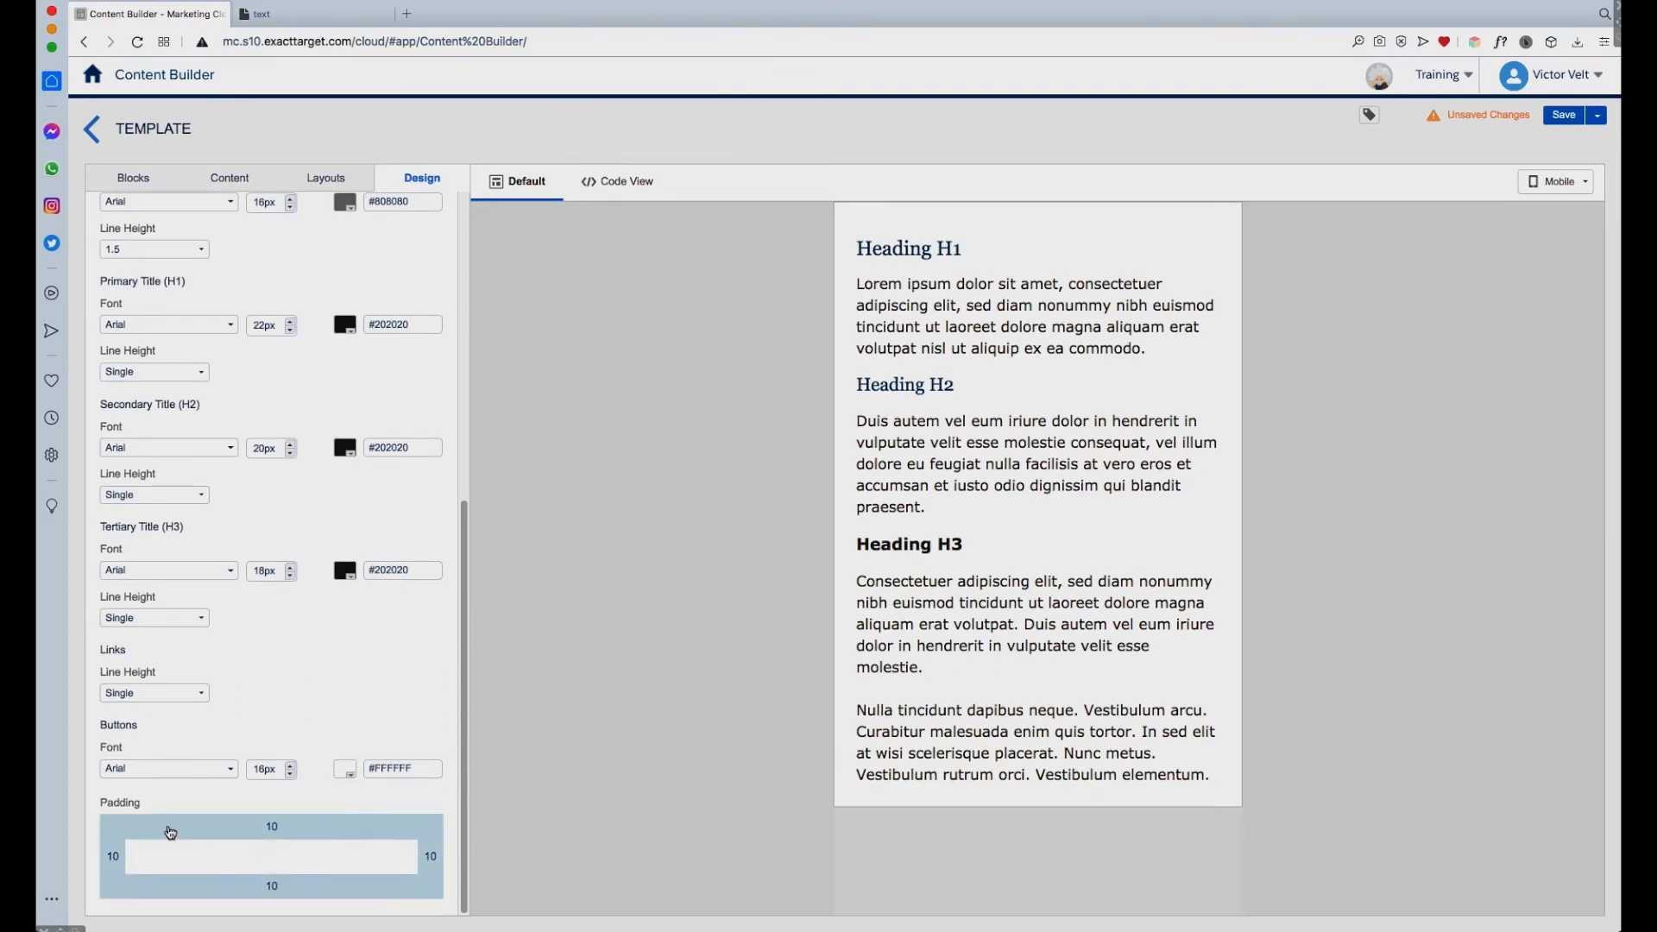
left_click_drag(463, 678, 489, 473)
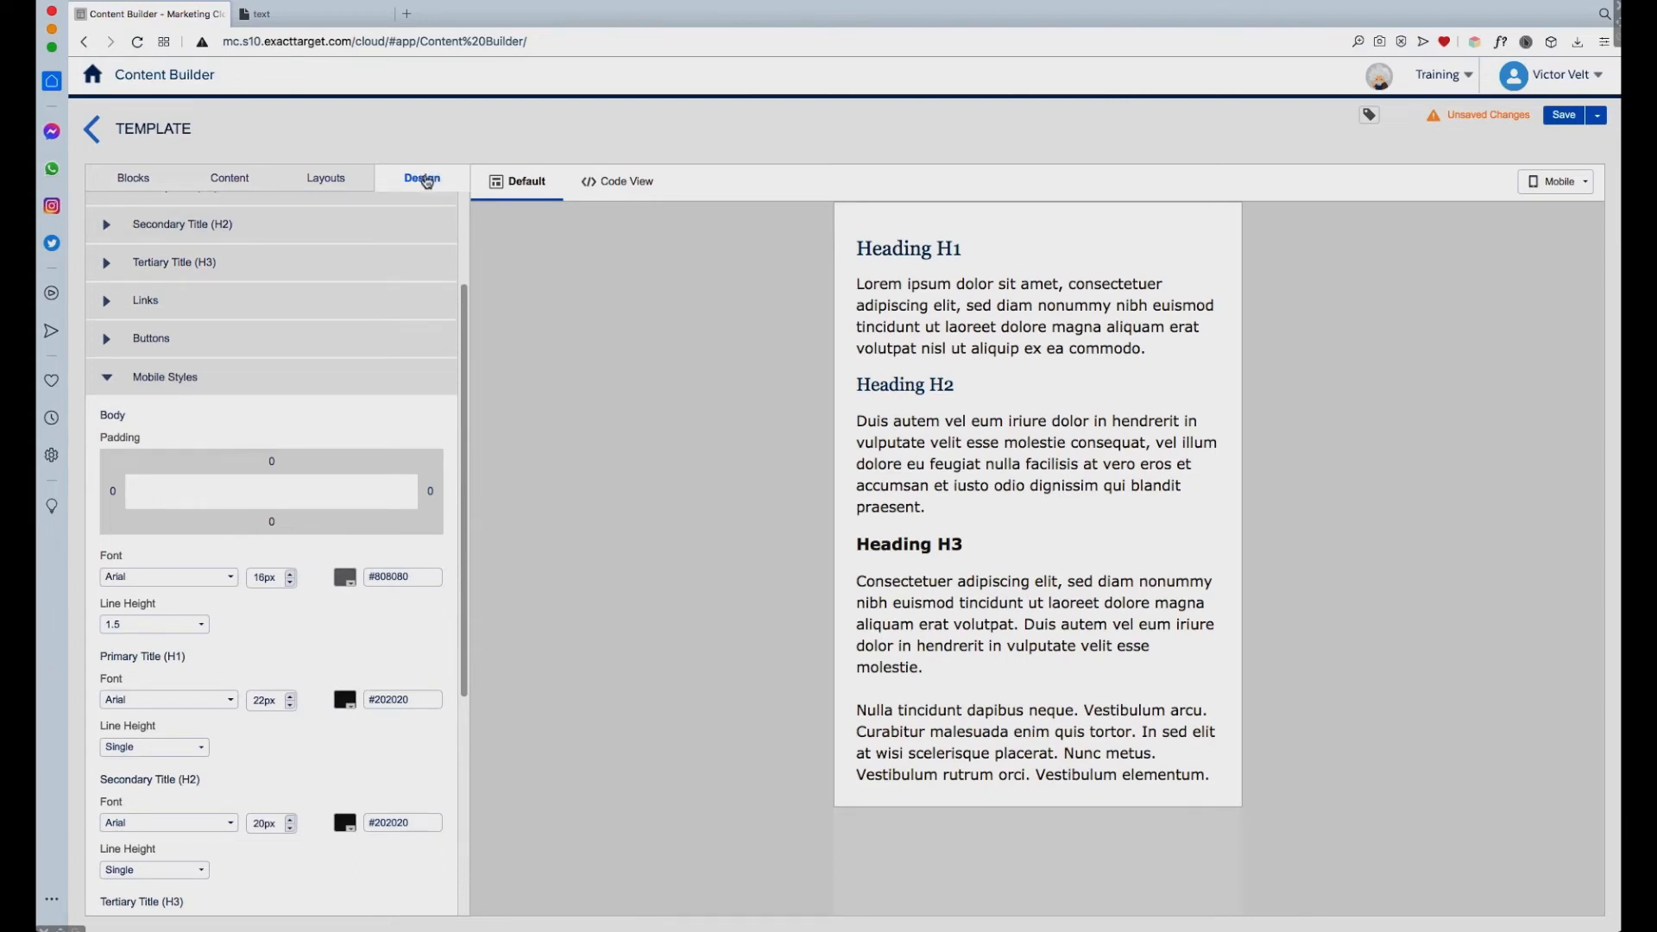
left_click_drag(462, 303, 467, 195)
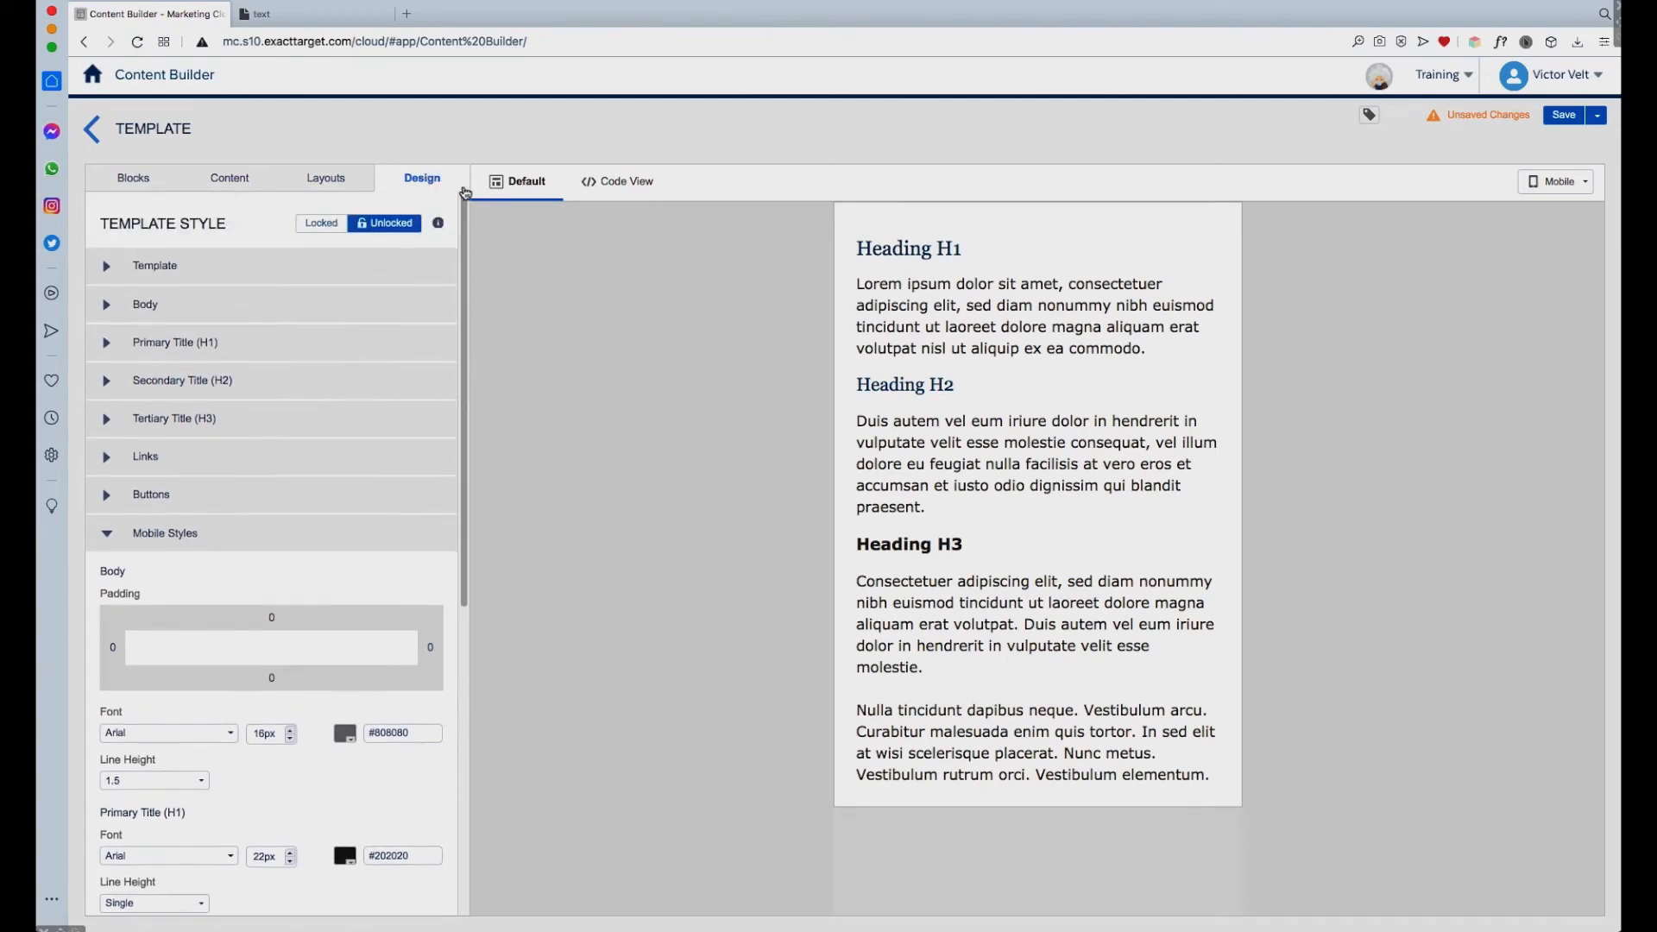
left_click(124, 534)
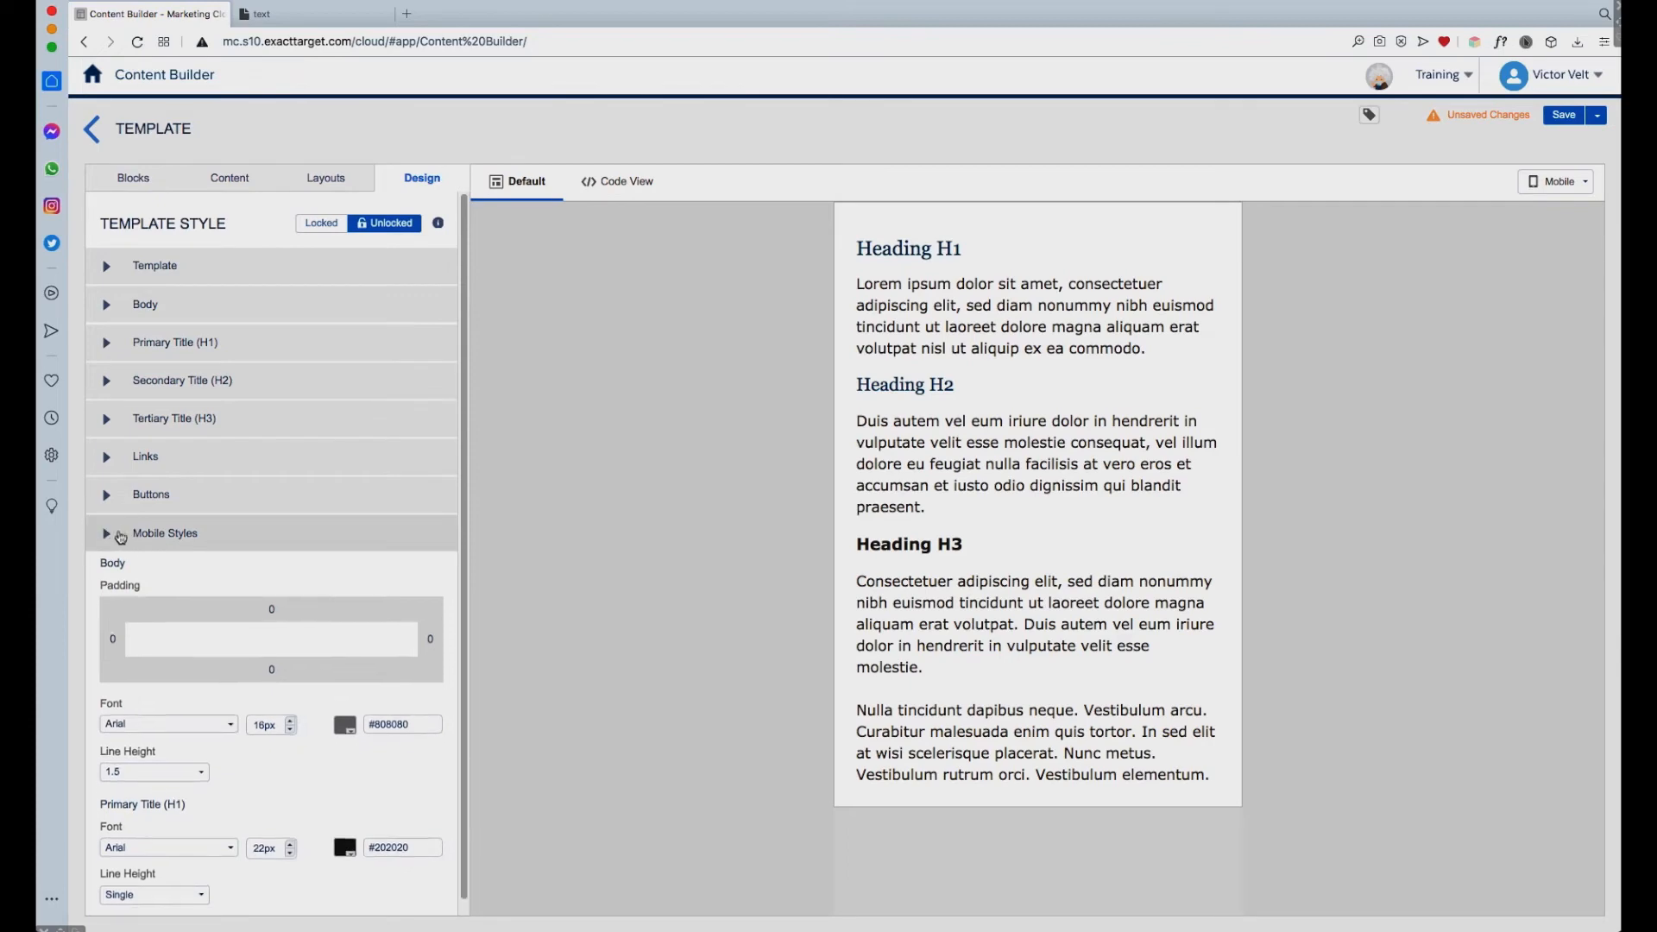
left_click(613, 226)
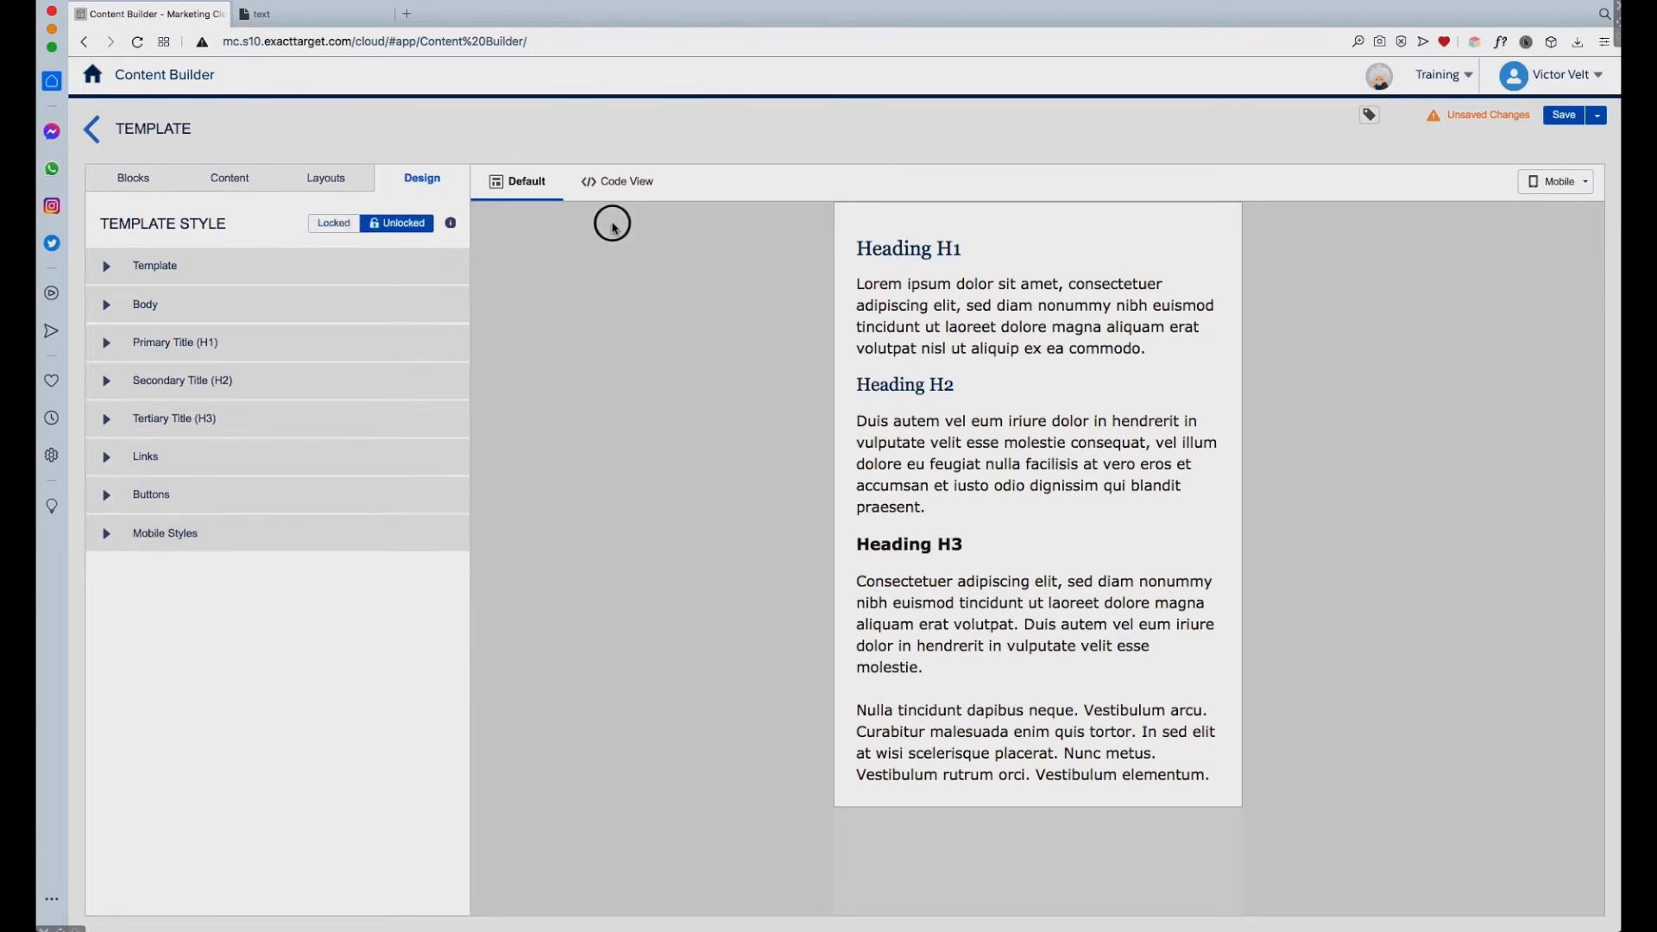
Examine in the template's HTML code where the border on the tb_properties table and the content_padding cell's padding are defined
left_click(640, 184)
left_click_drag(700, 263, 688, 550)
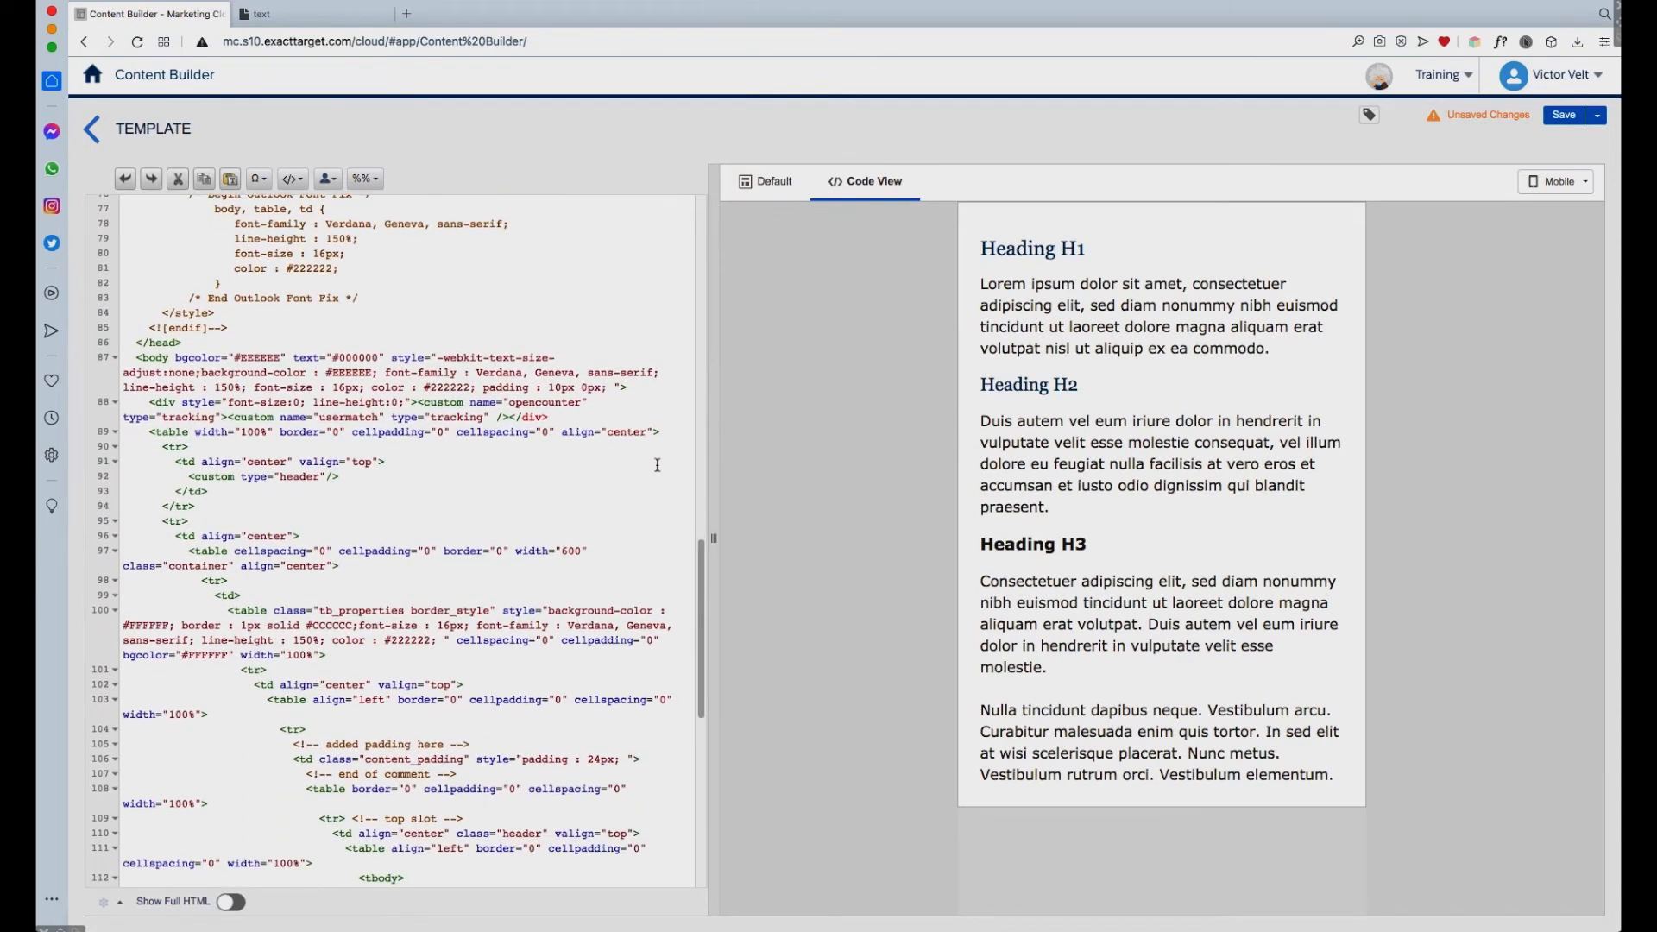
left_click_drag(702, 558, 699, 606)
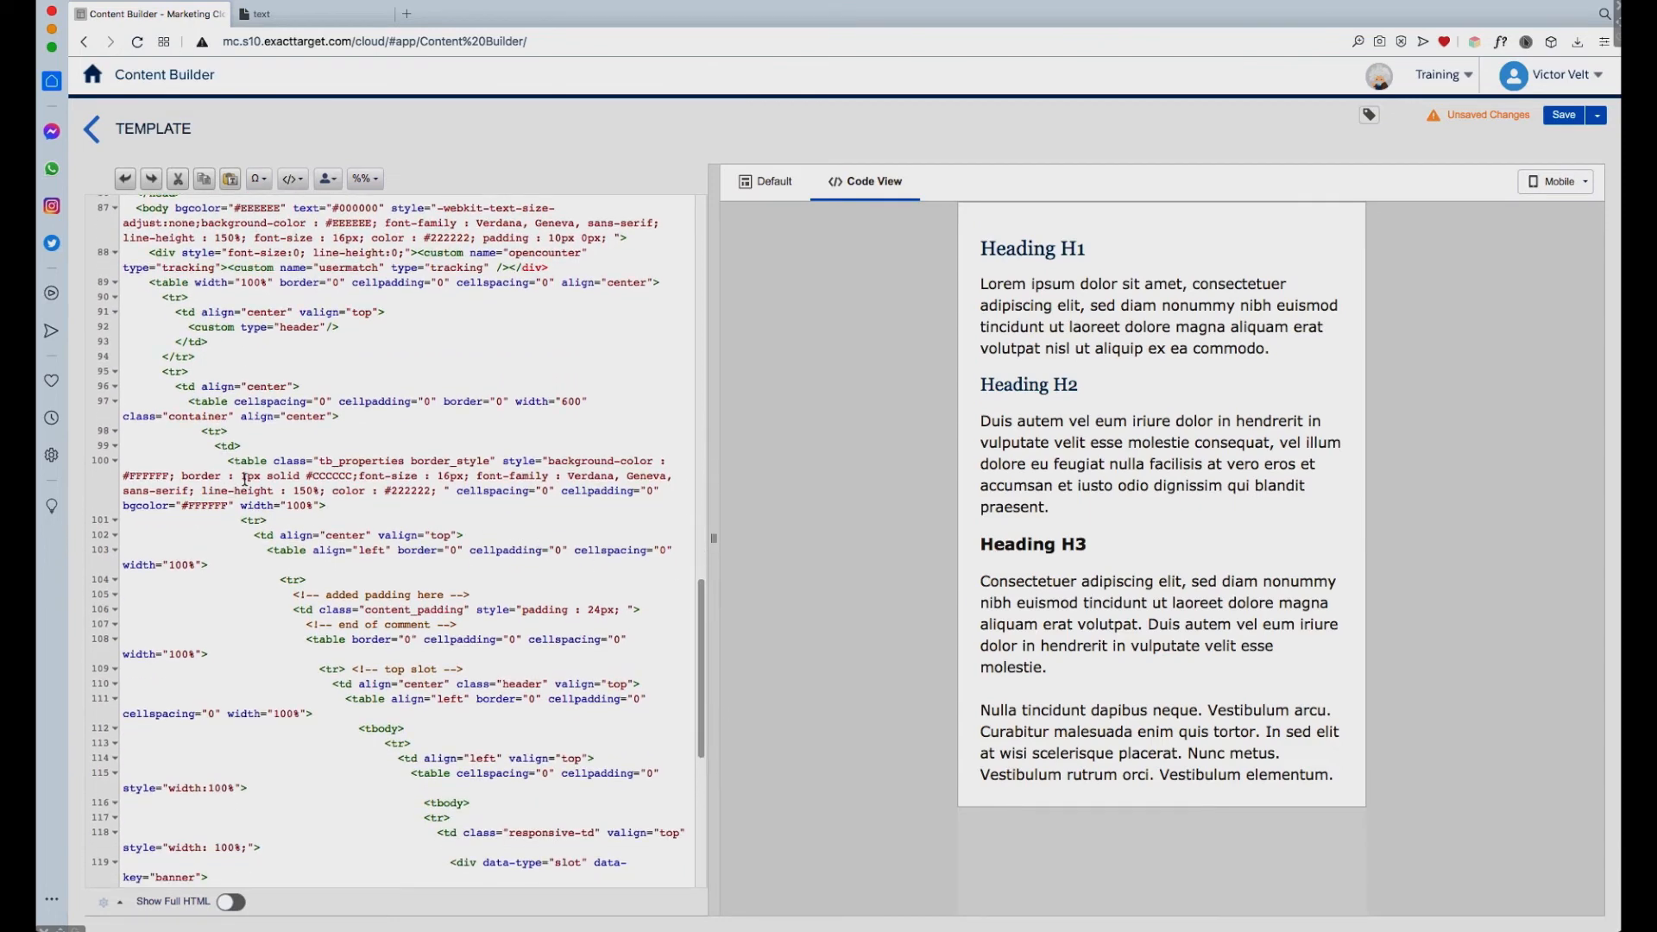
left_click_drag(228, 464, 410, 469)
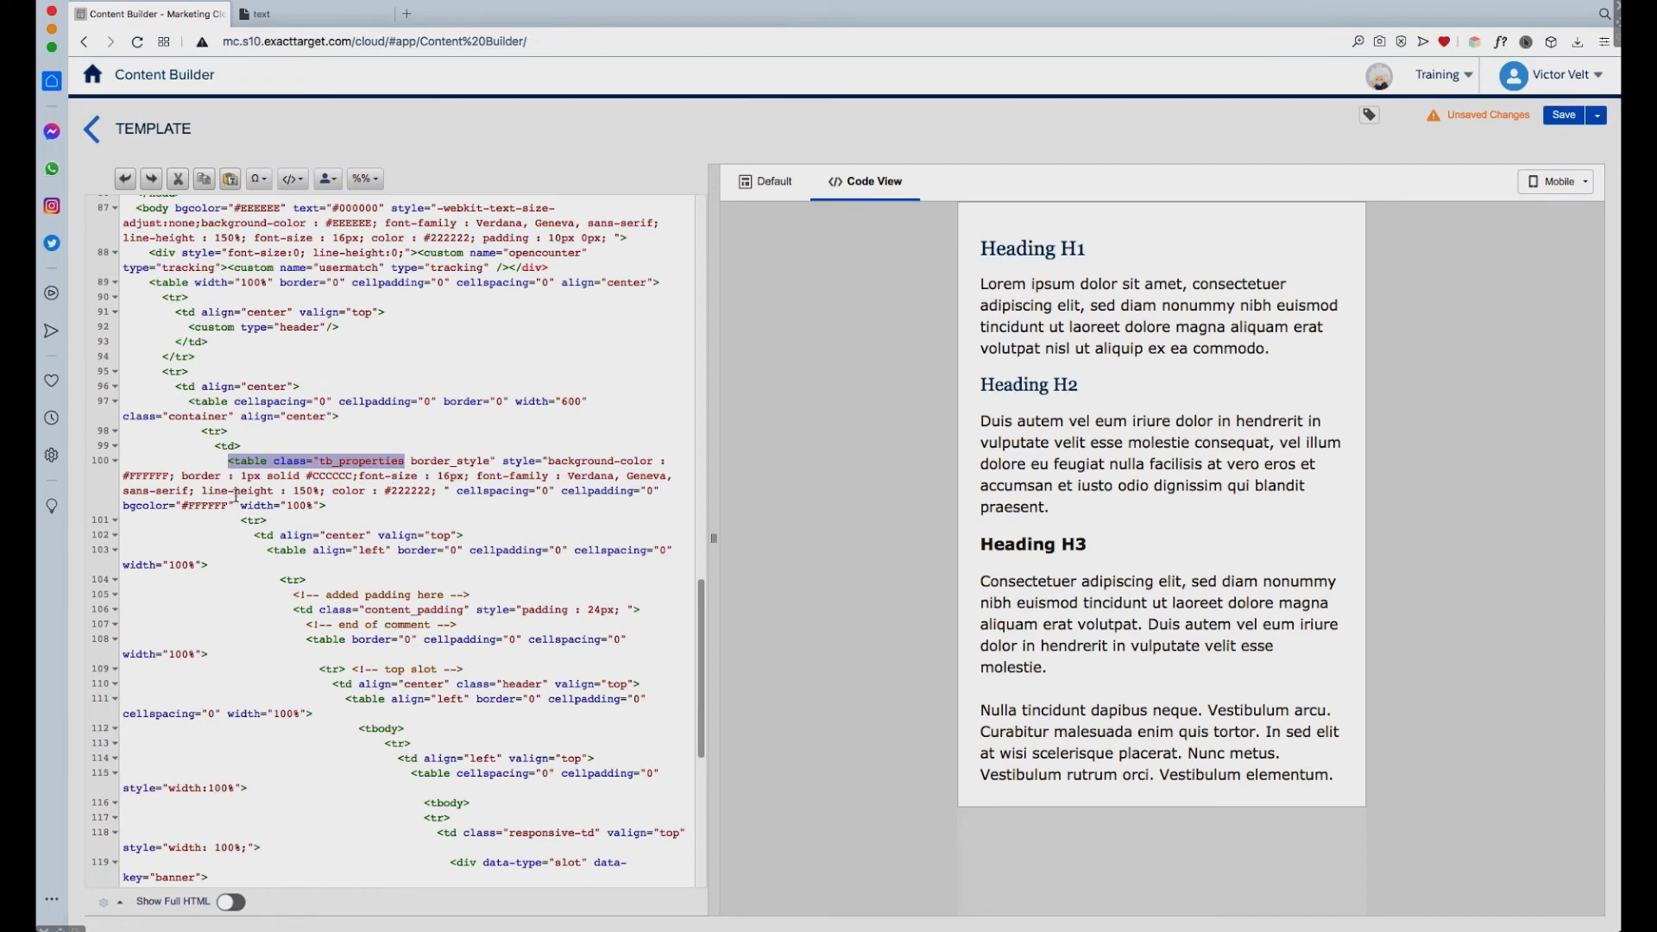
left_click_drag(181, 477, 301, 475)
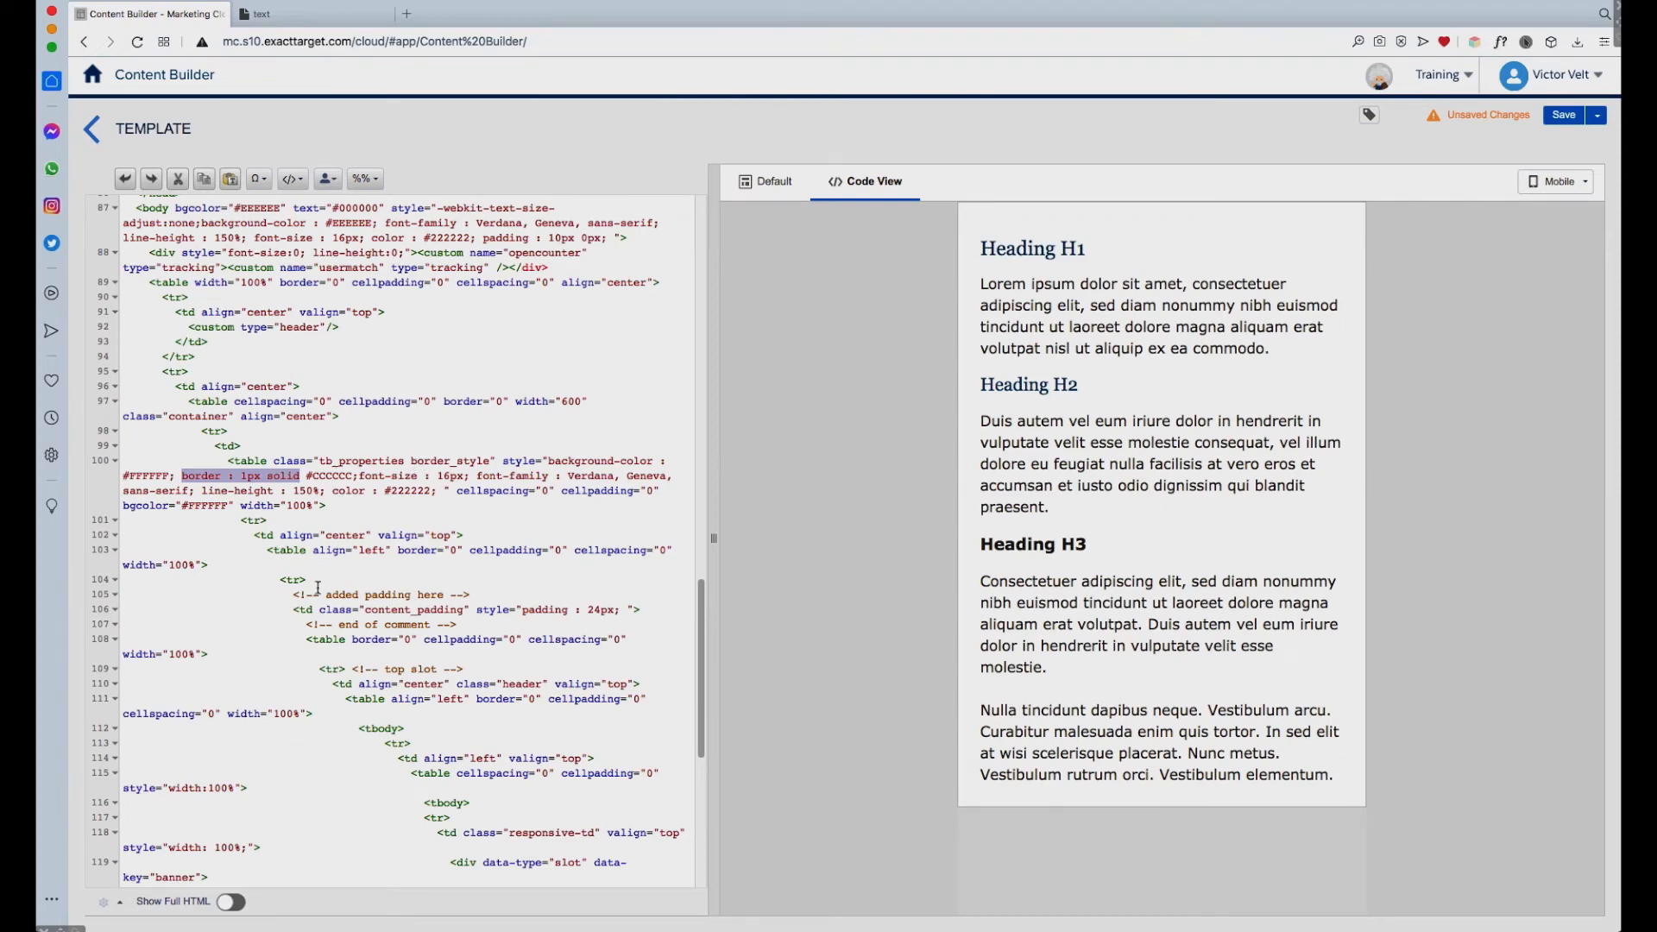
left_click_drag(293, 612, 319, 613)
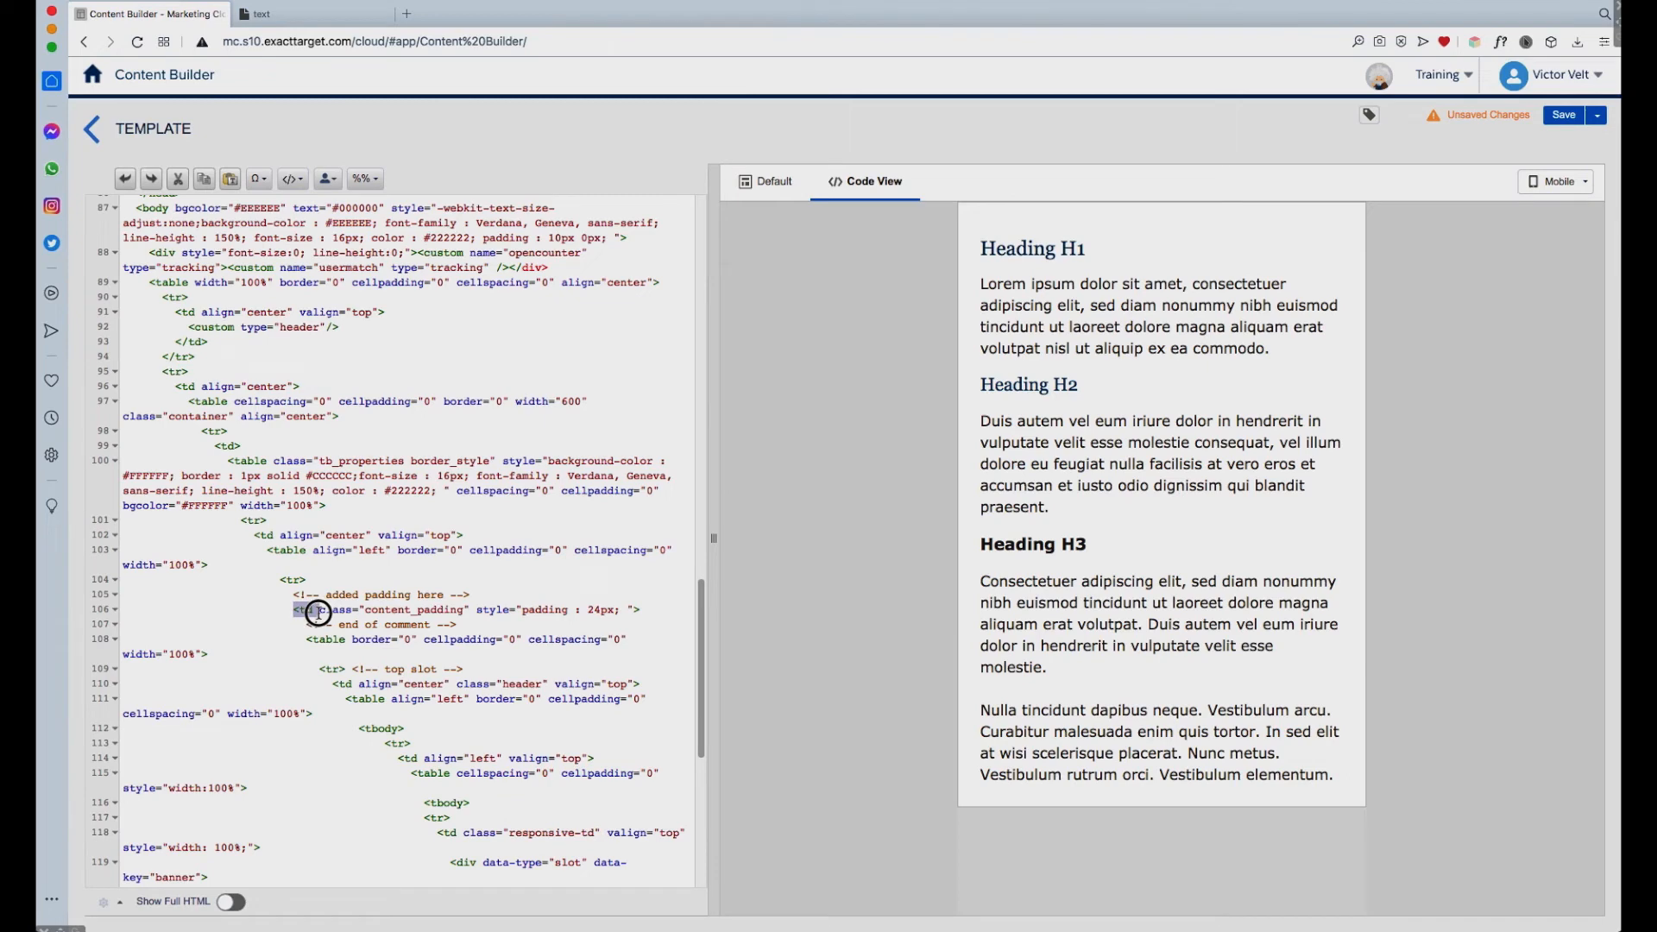
left_click_drag(625, 612, 523, 611)
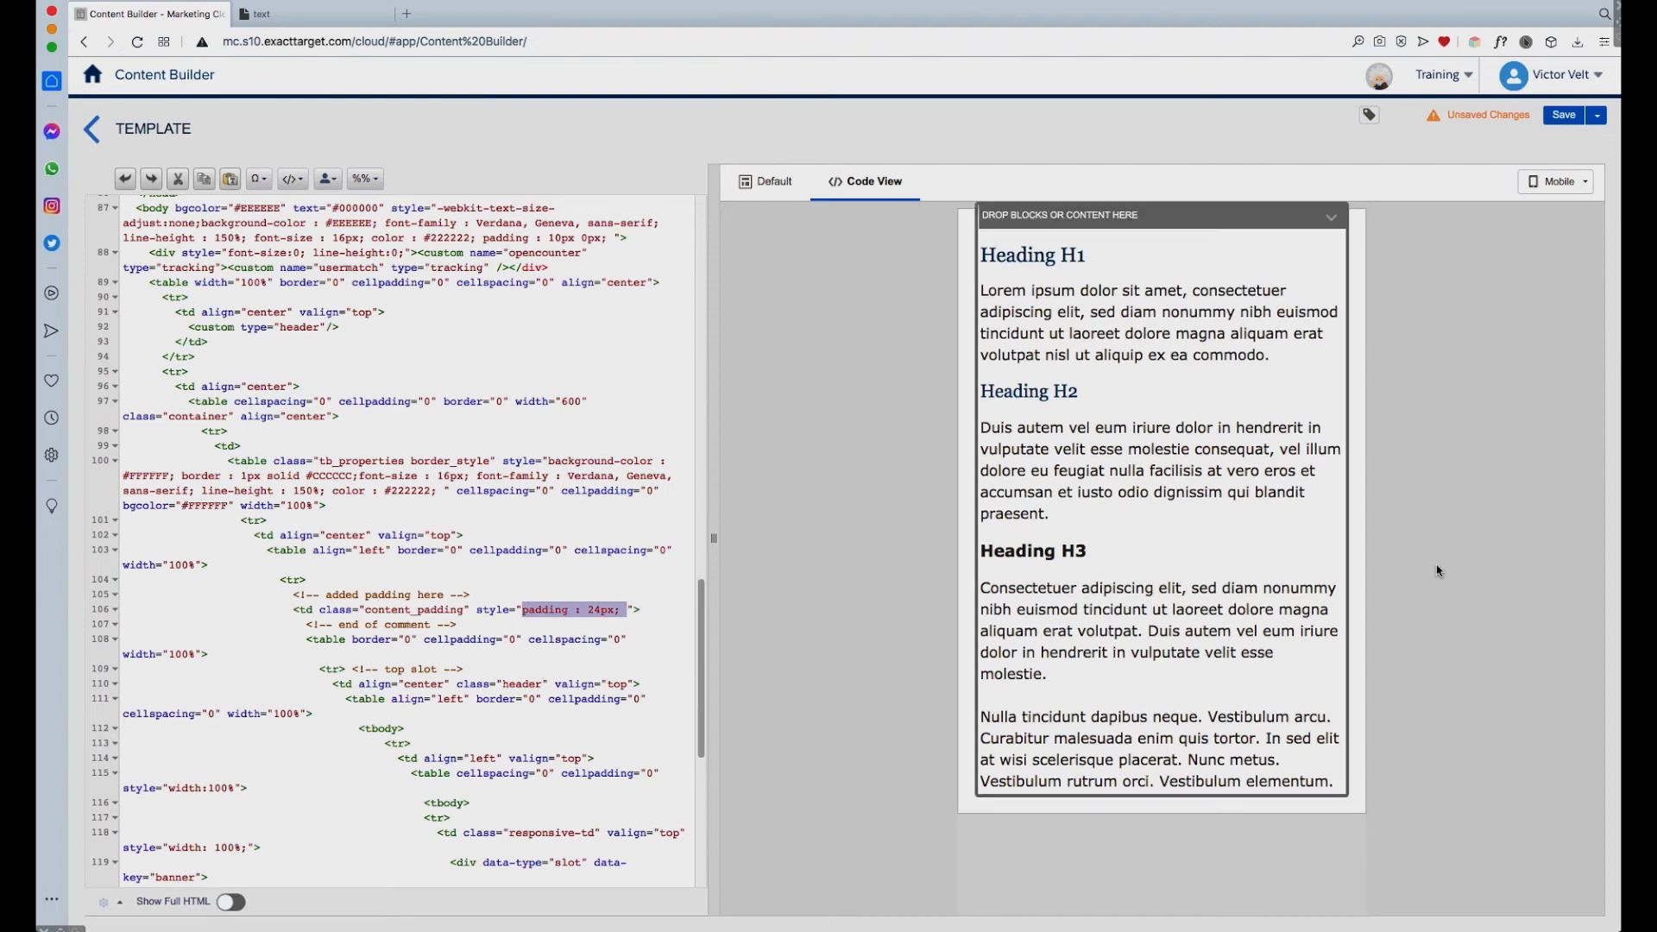
key("super+Tab")
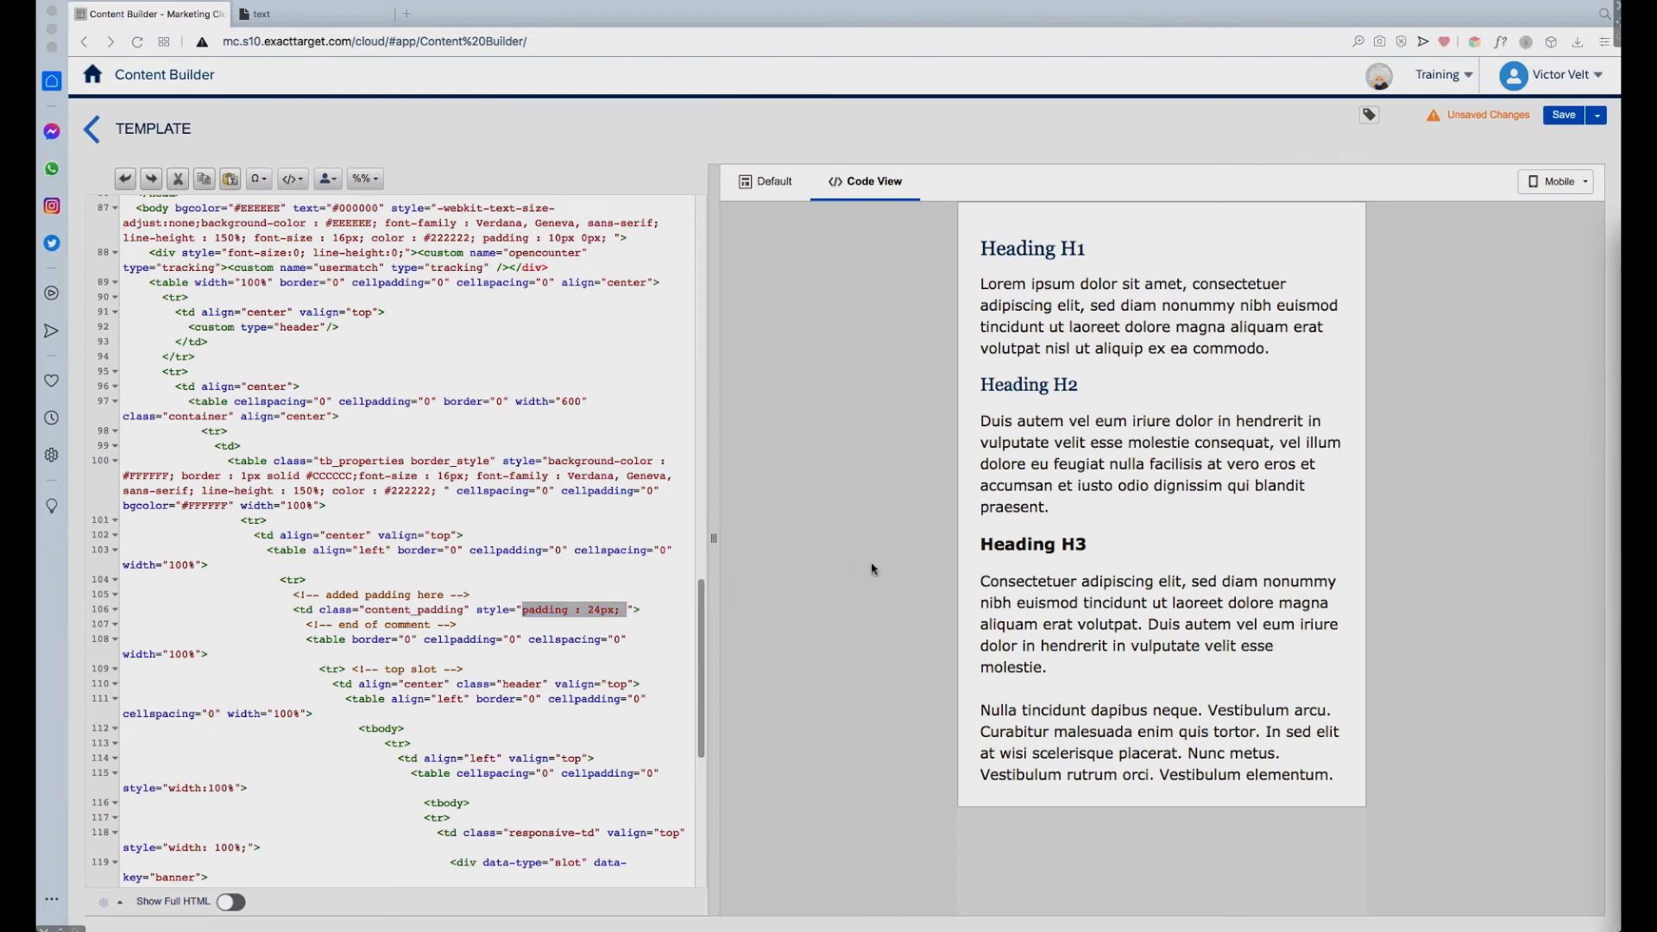
Examine the style blocks in the HTML head, including the 480px media query and its mobile global styles
left_click_drag(702, 658, 714, 251)
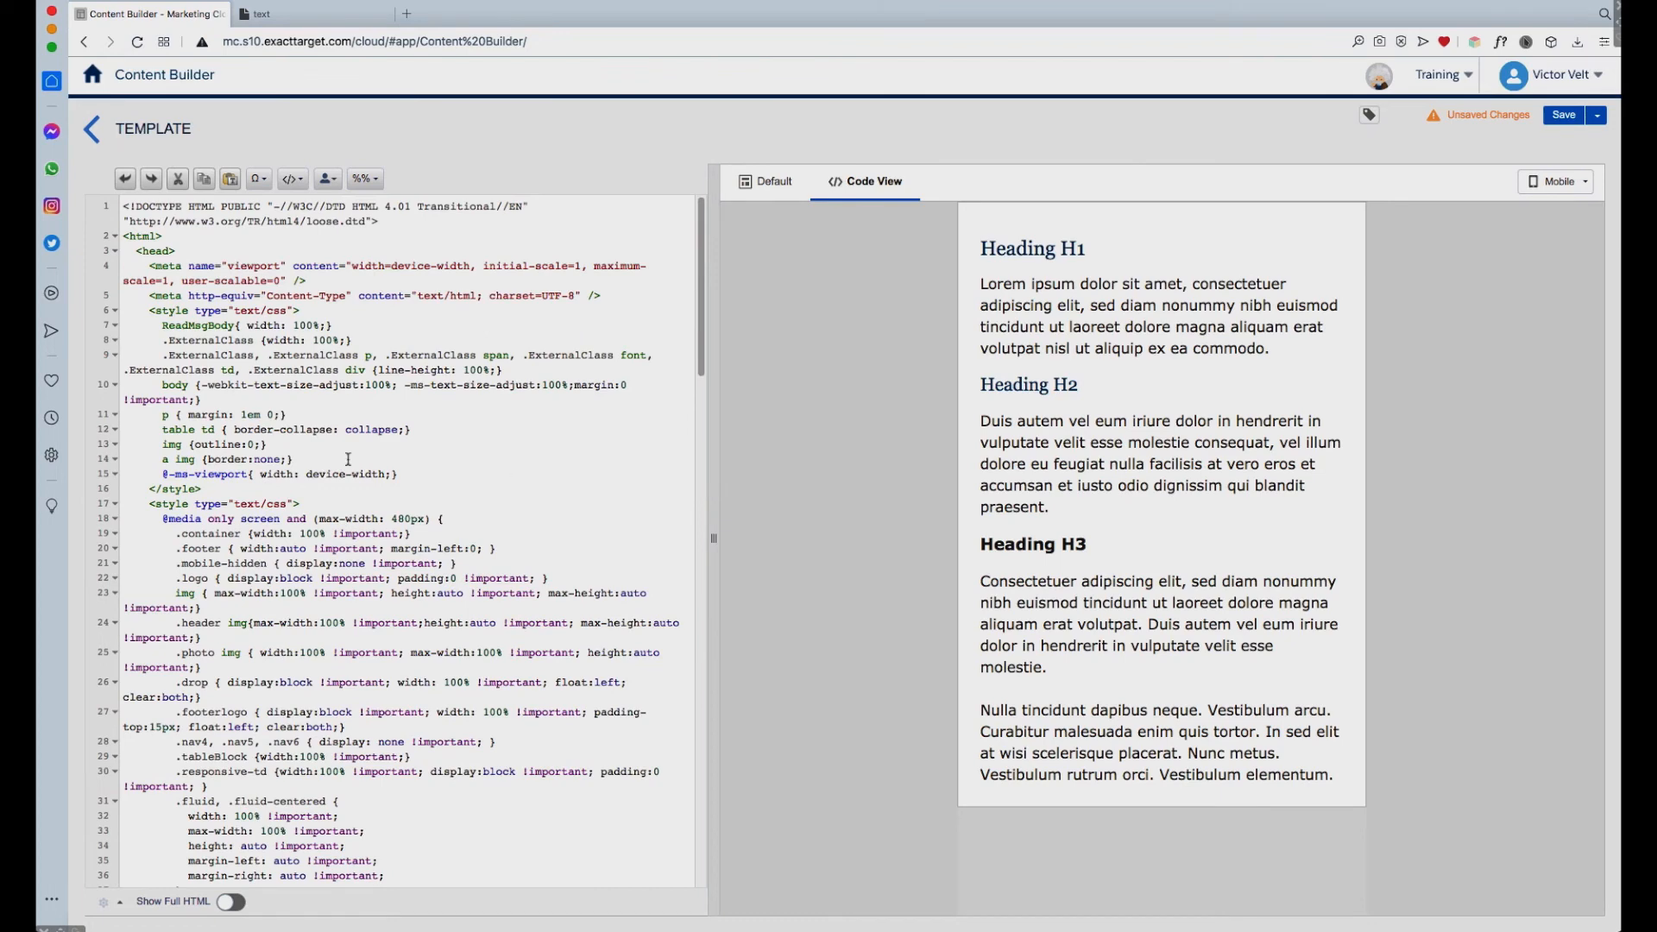
left_click(166, 310)
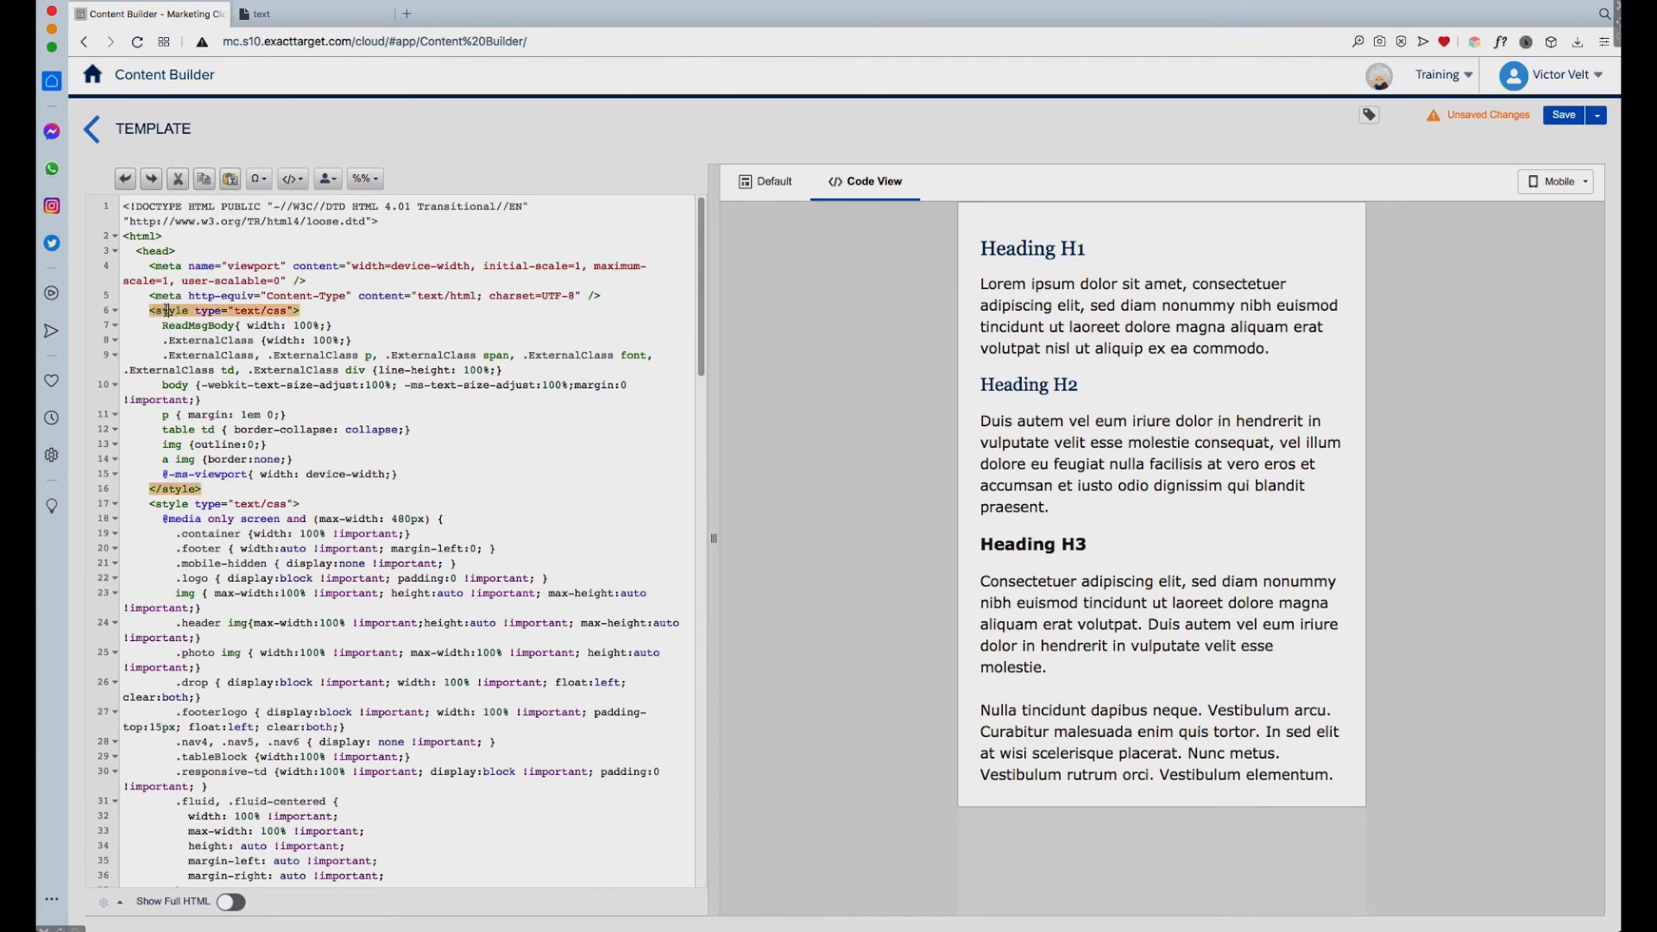
left_click(176, 505)
left_click_drag(699, 333, 700, 410)
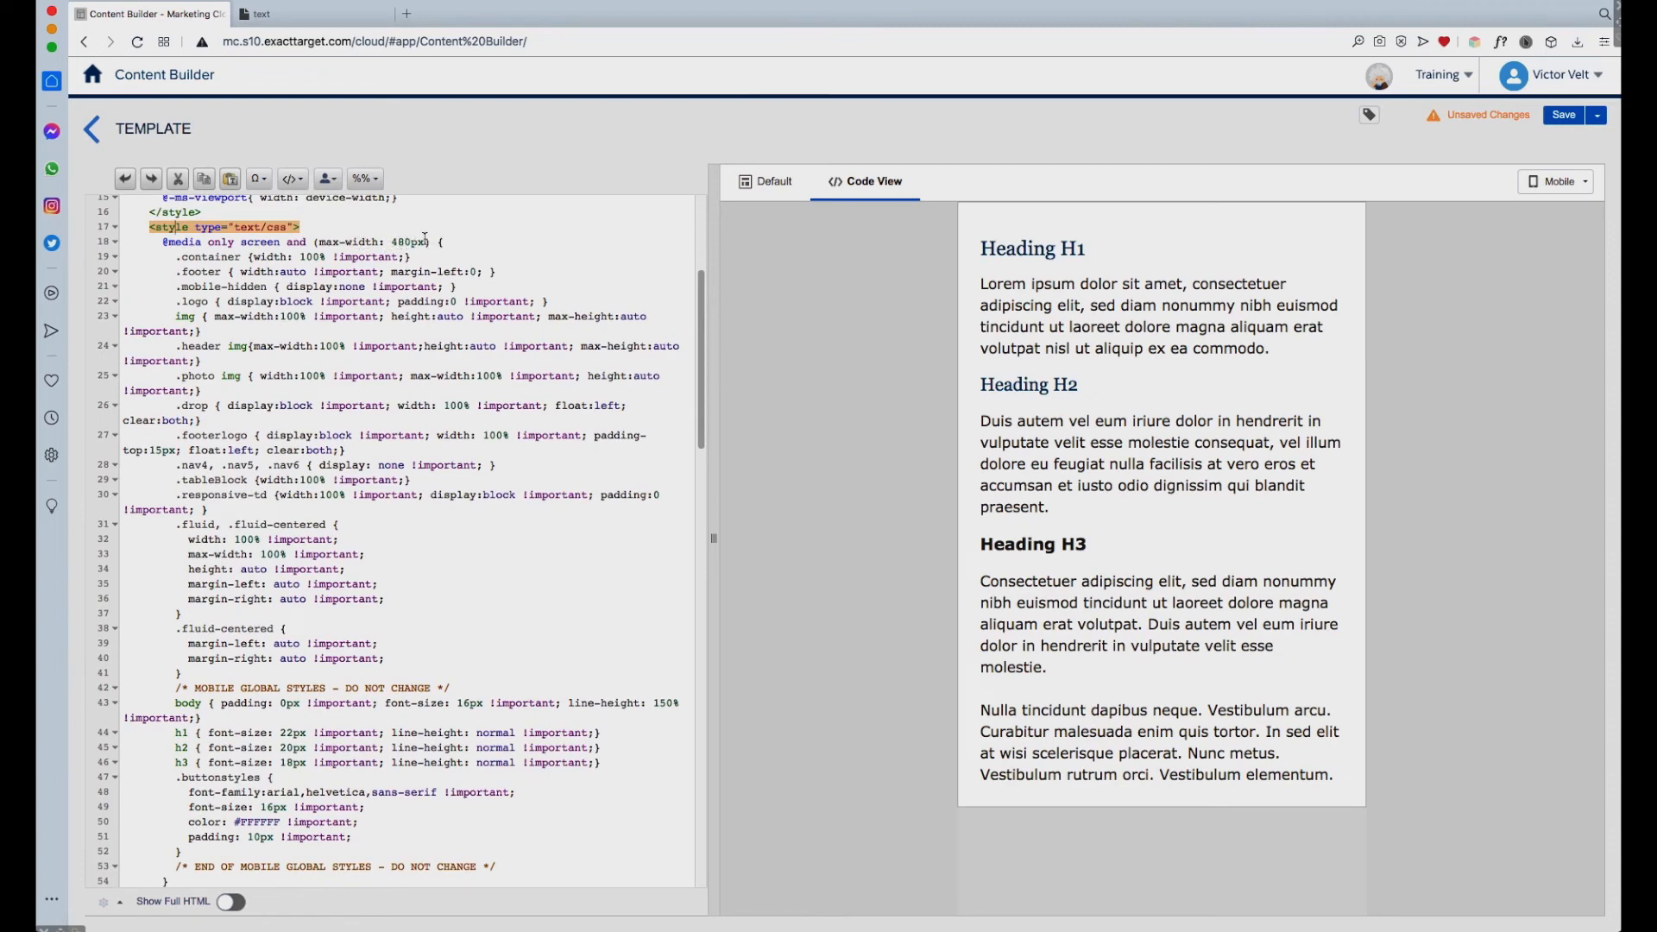
left_click_drag(697, 390, 701, 477)
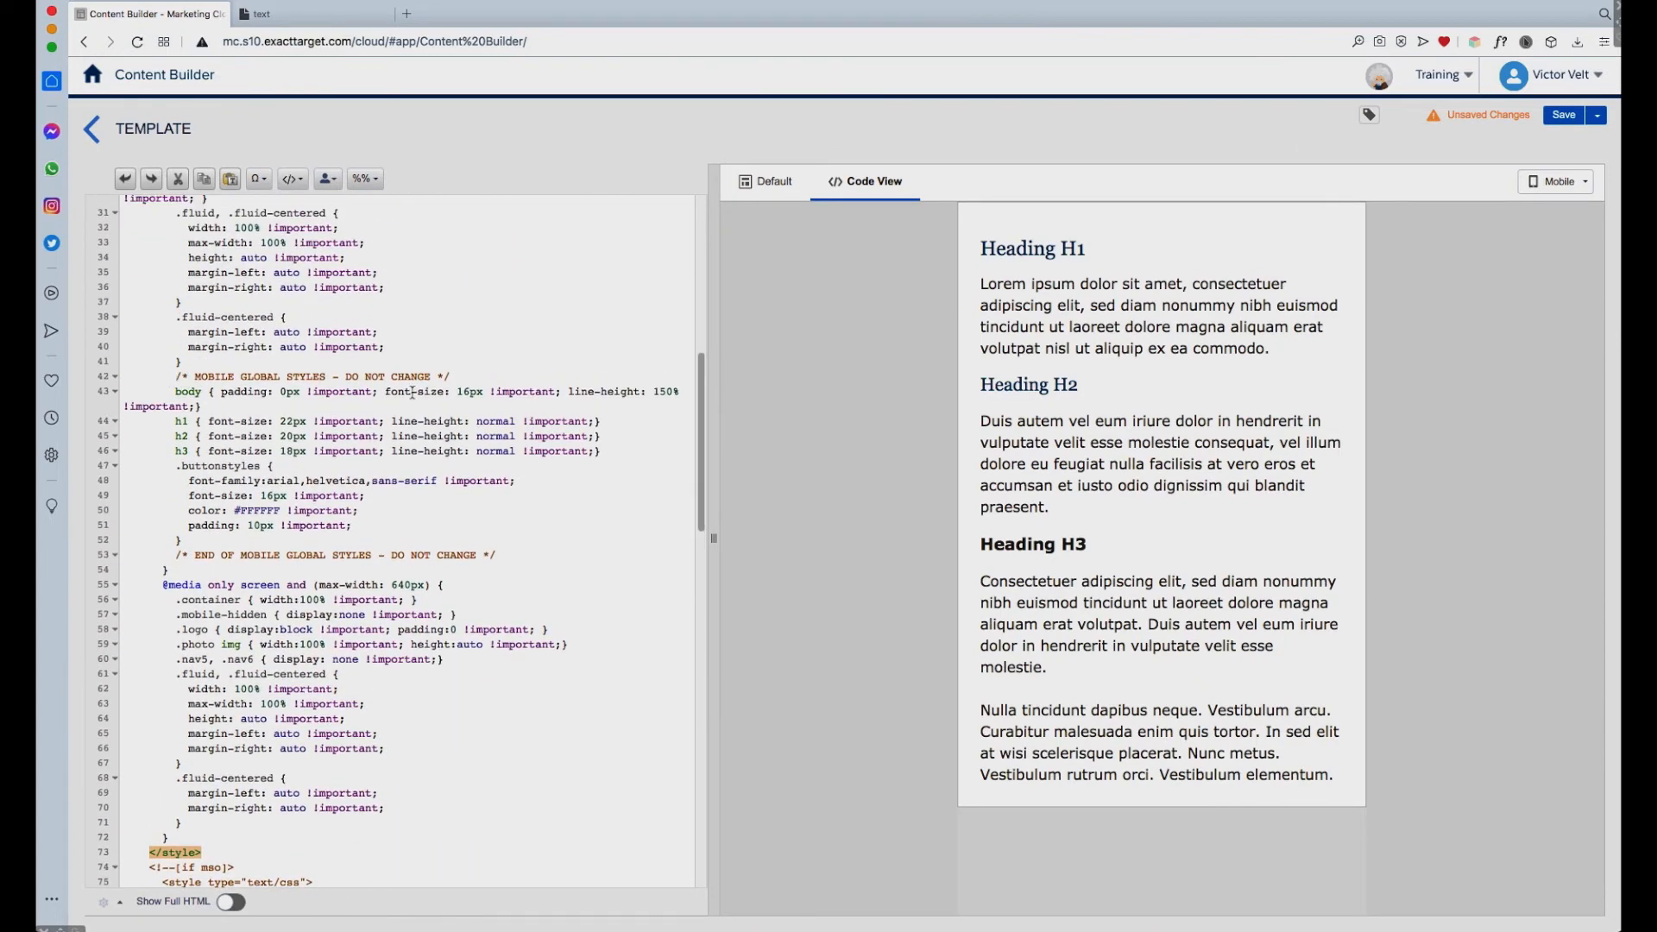
left_click_drag(175, 377, 444, 377)
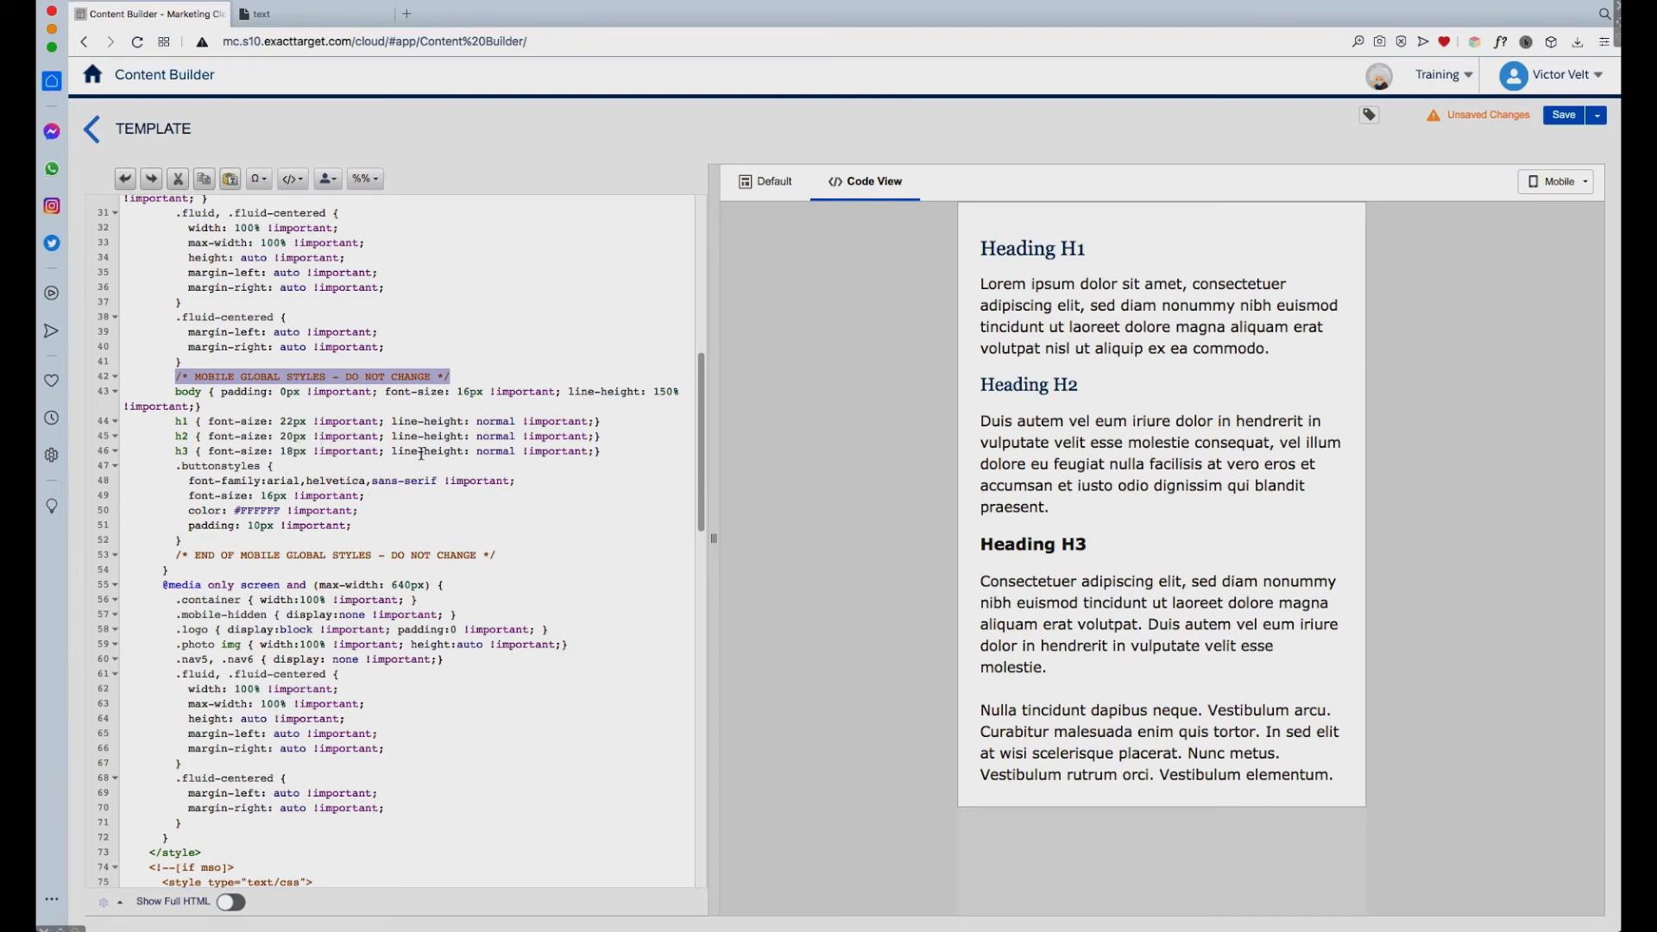
left_click_drag(702, 407, 702, 379)
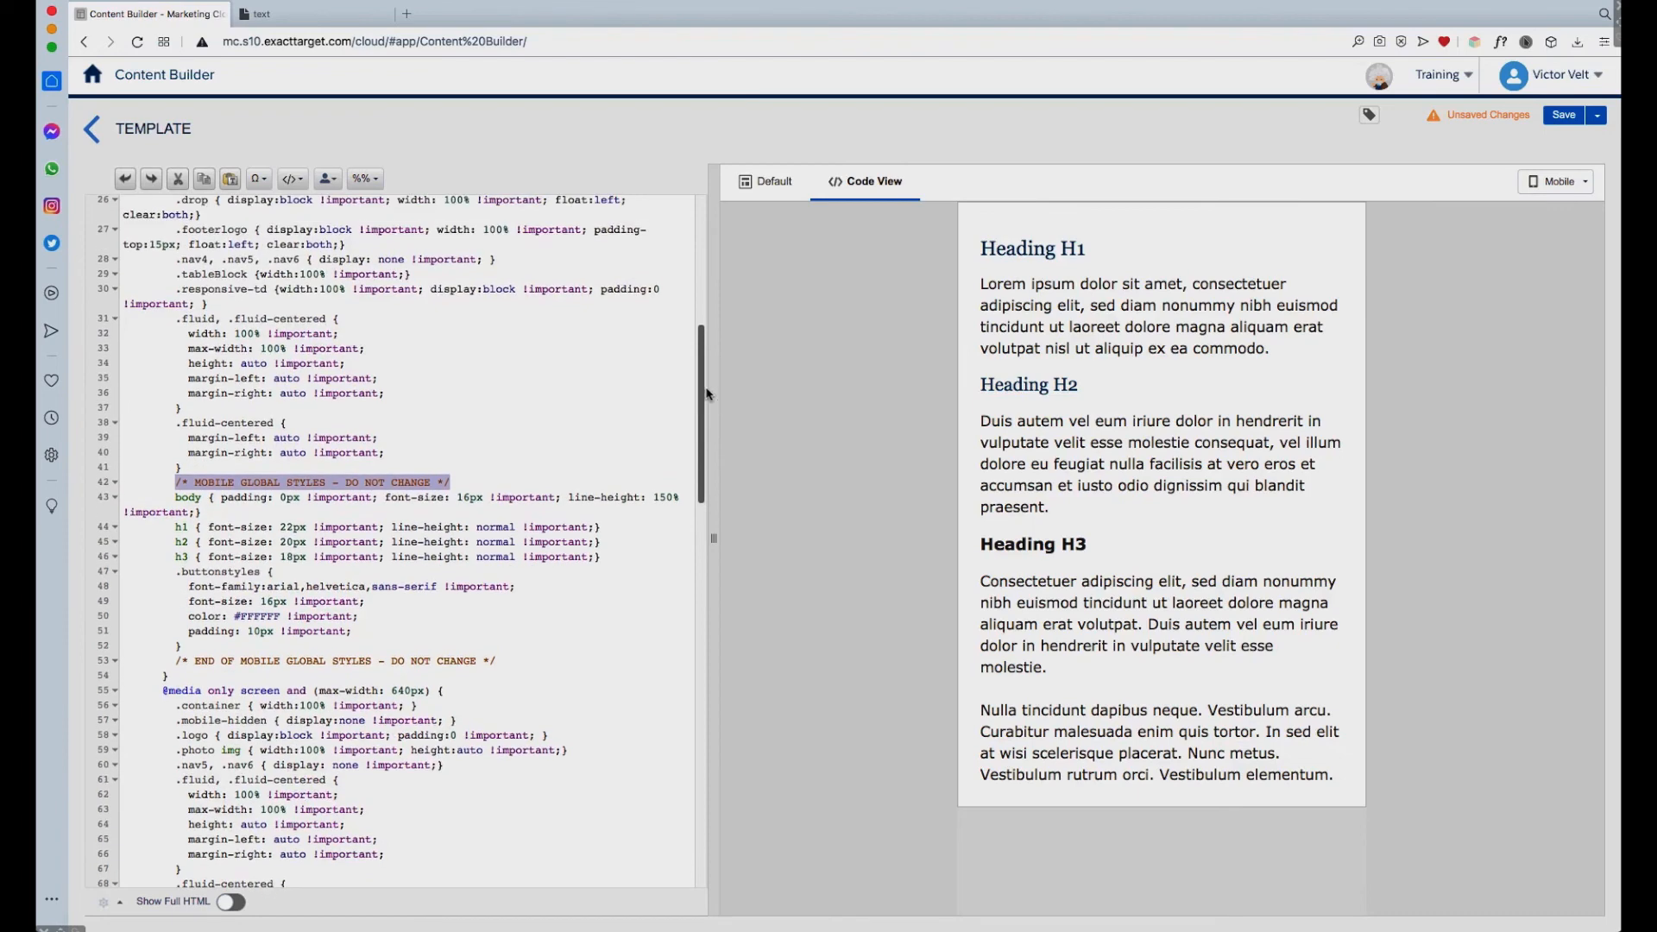
left_click(211, 468)
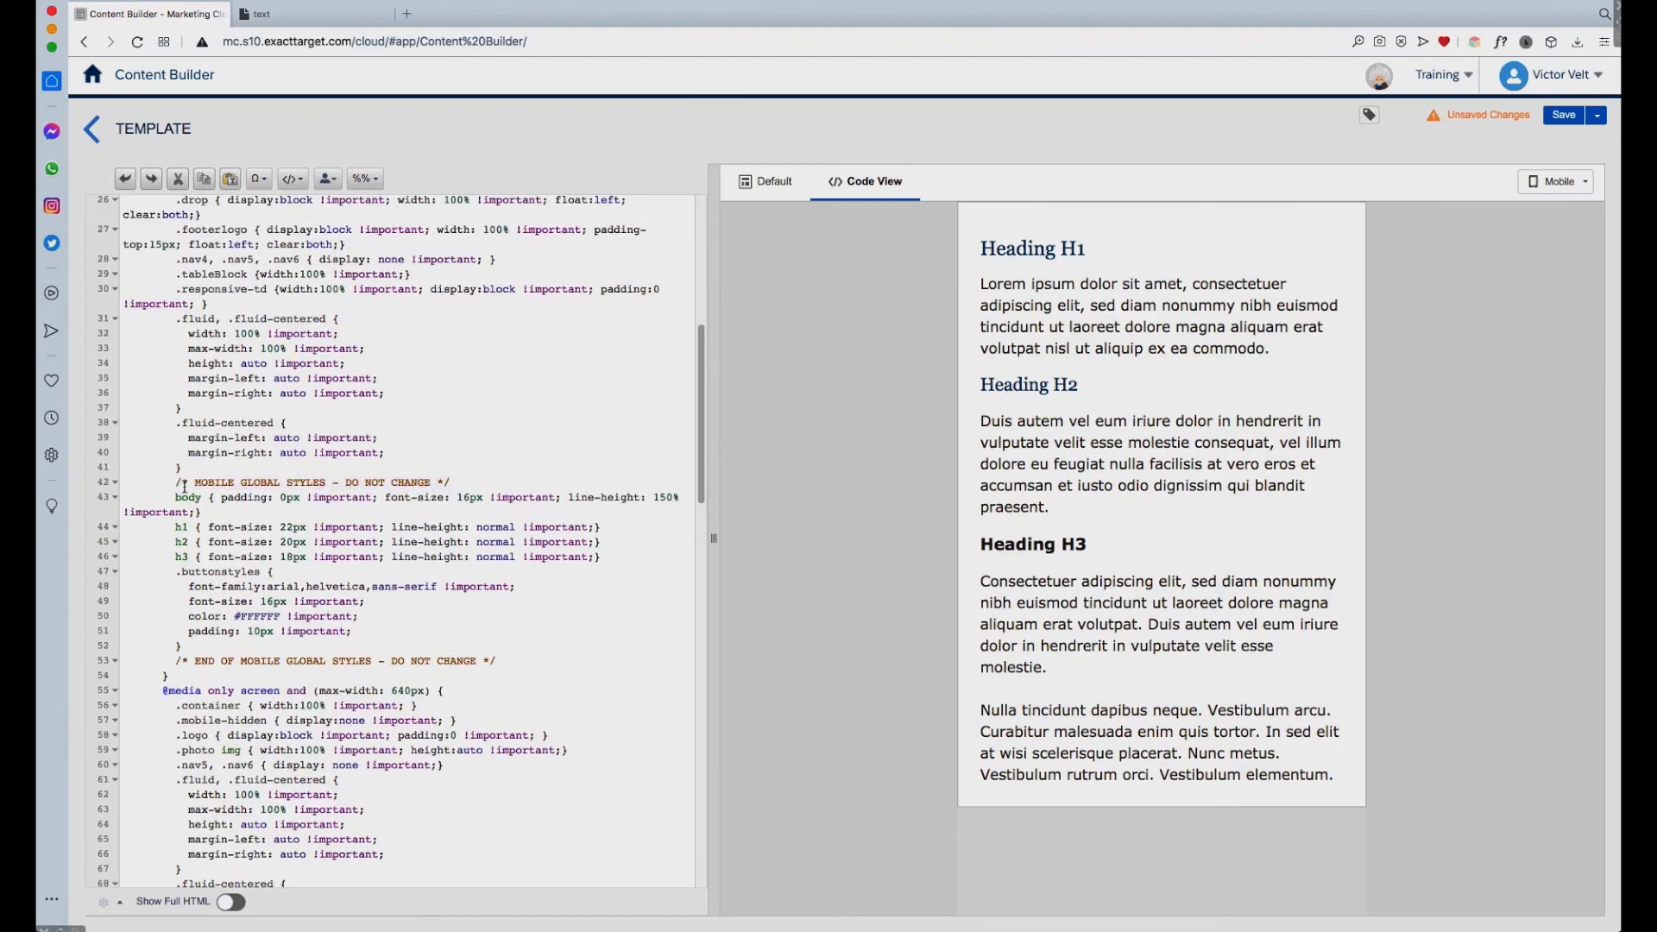
Above the mobile global styles comment, add !important rules setting .tb_properties to border: none and .content_padding to padding: 10px
key("Return")
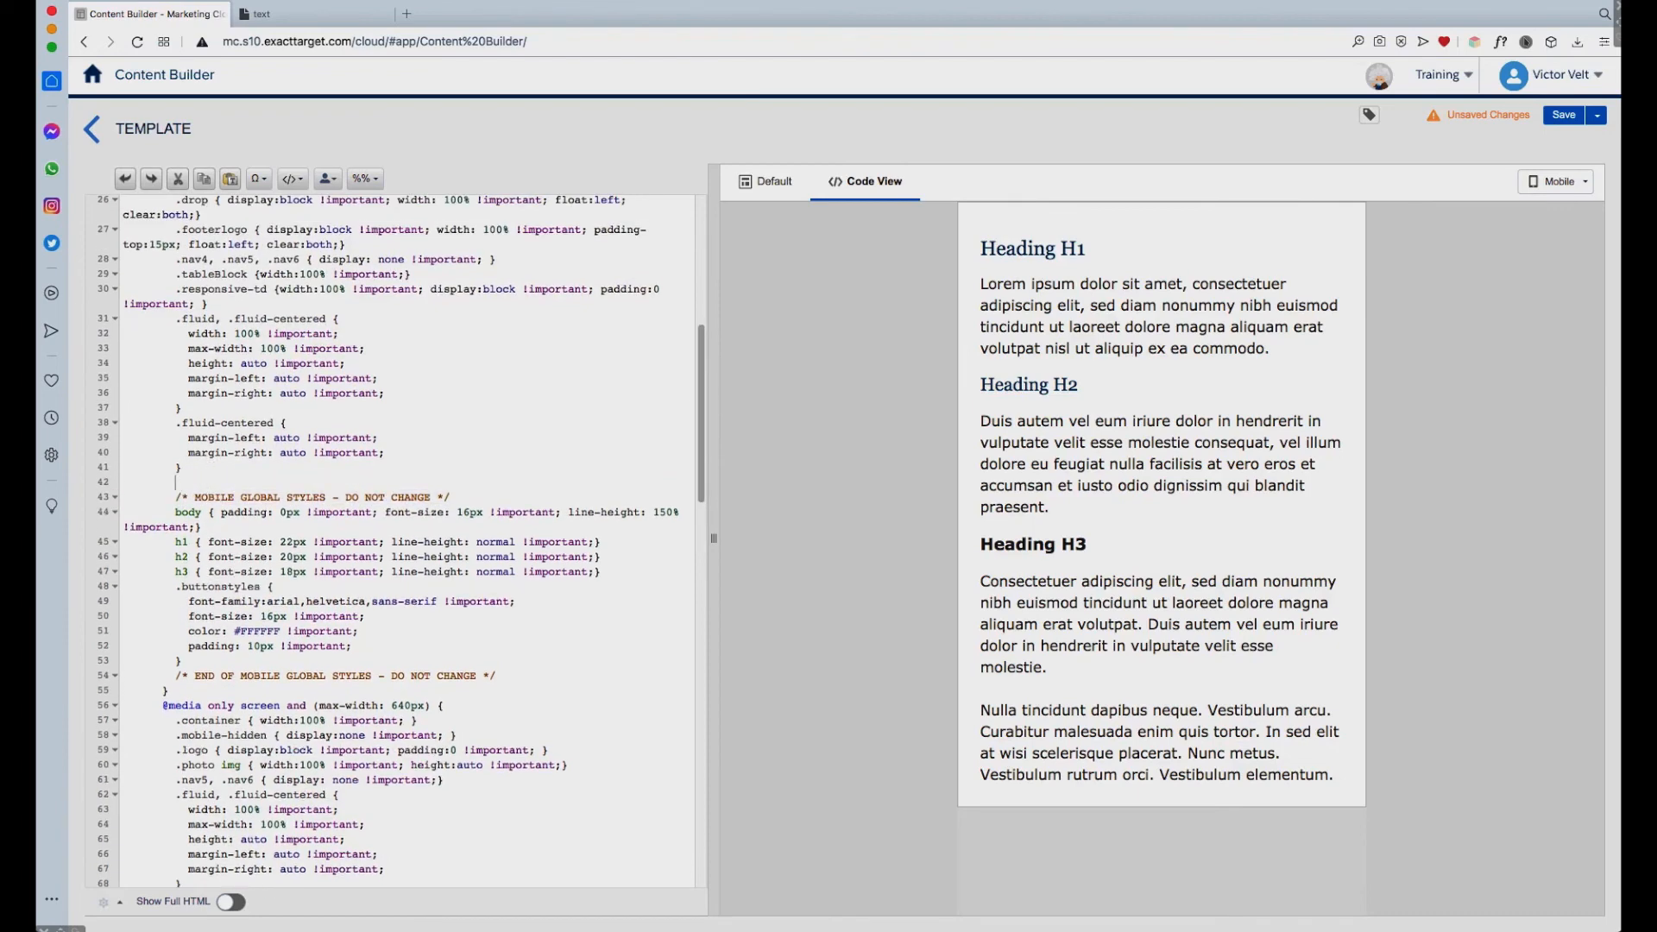
type(".tb_properties { border: none !important; } .content_padding { padding: 10px !important; }")
left_click(123, 502)
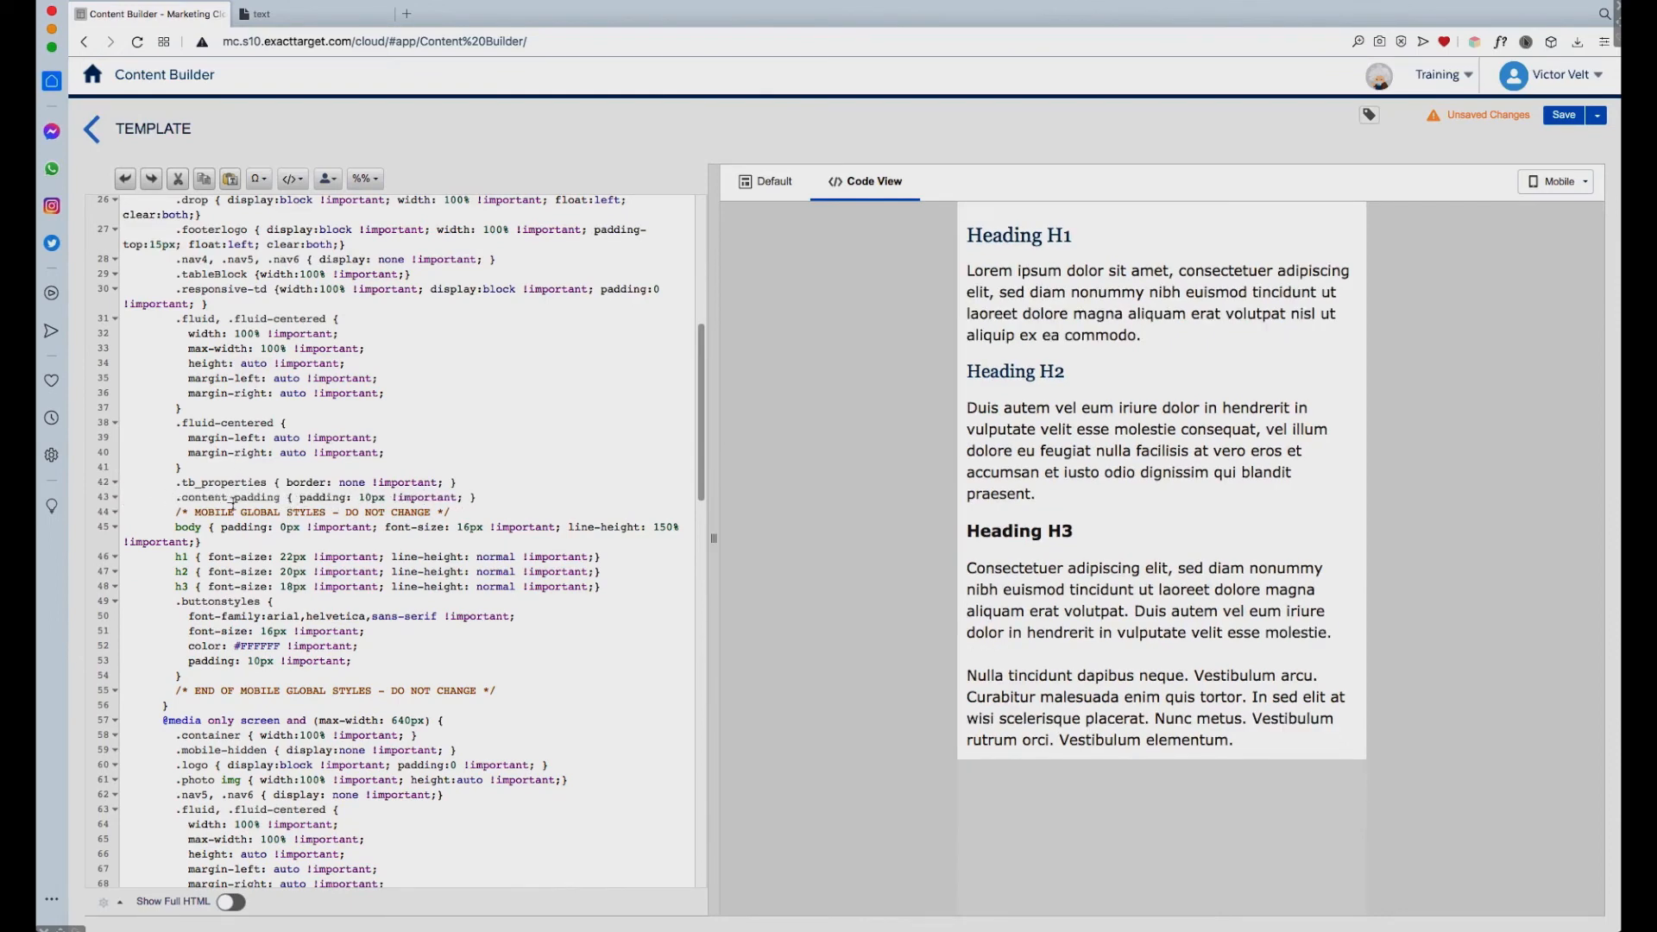
left_click_drag(211, 489, 280, 489)
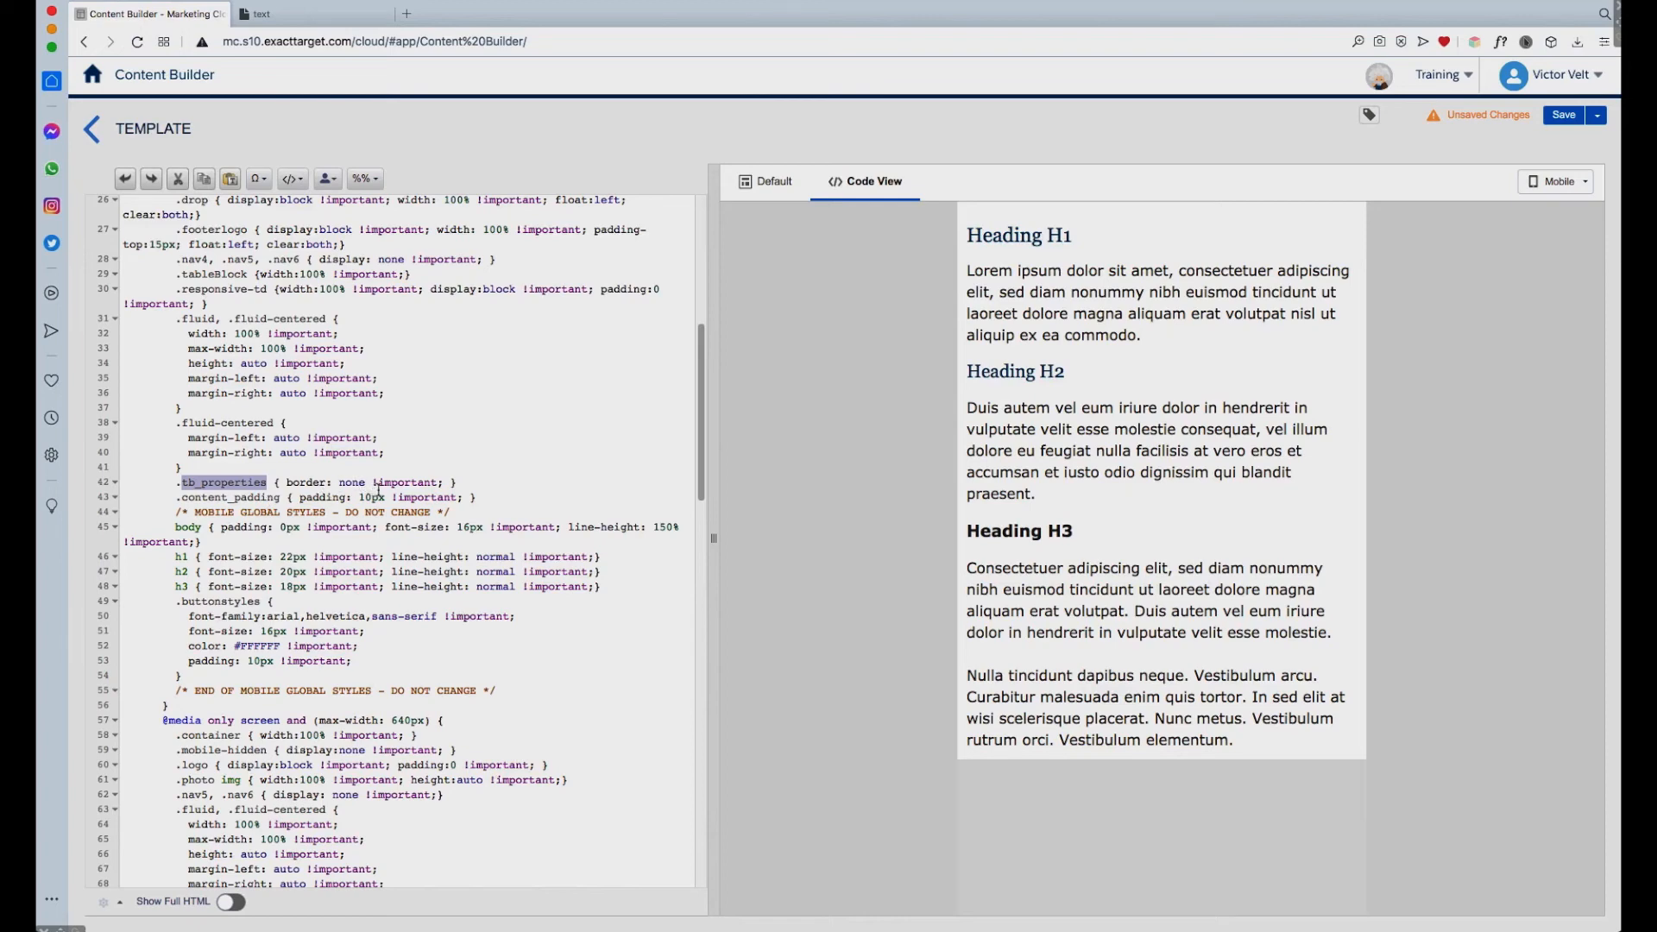
left_click_drag(373, 488, 452, 488)
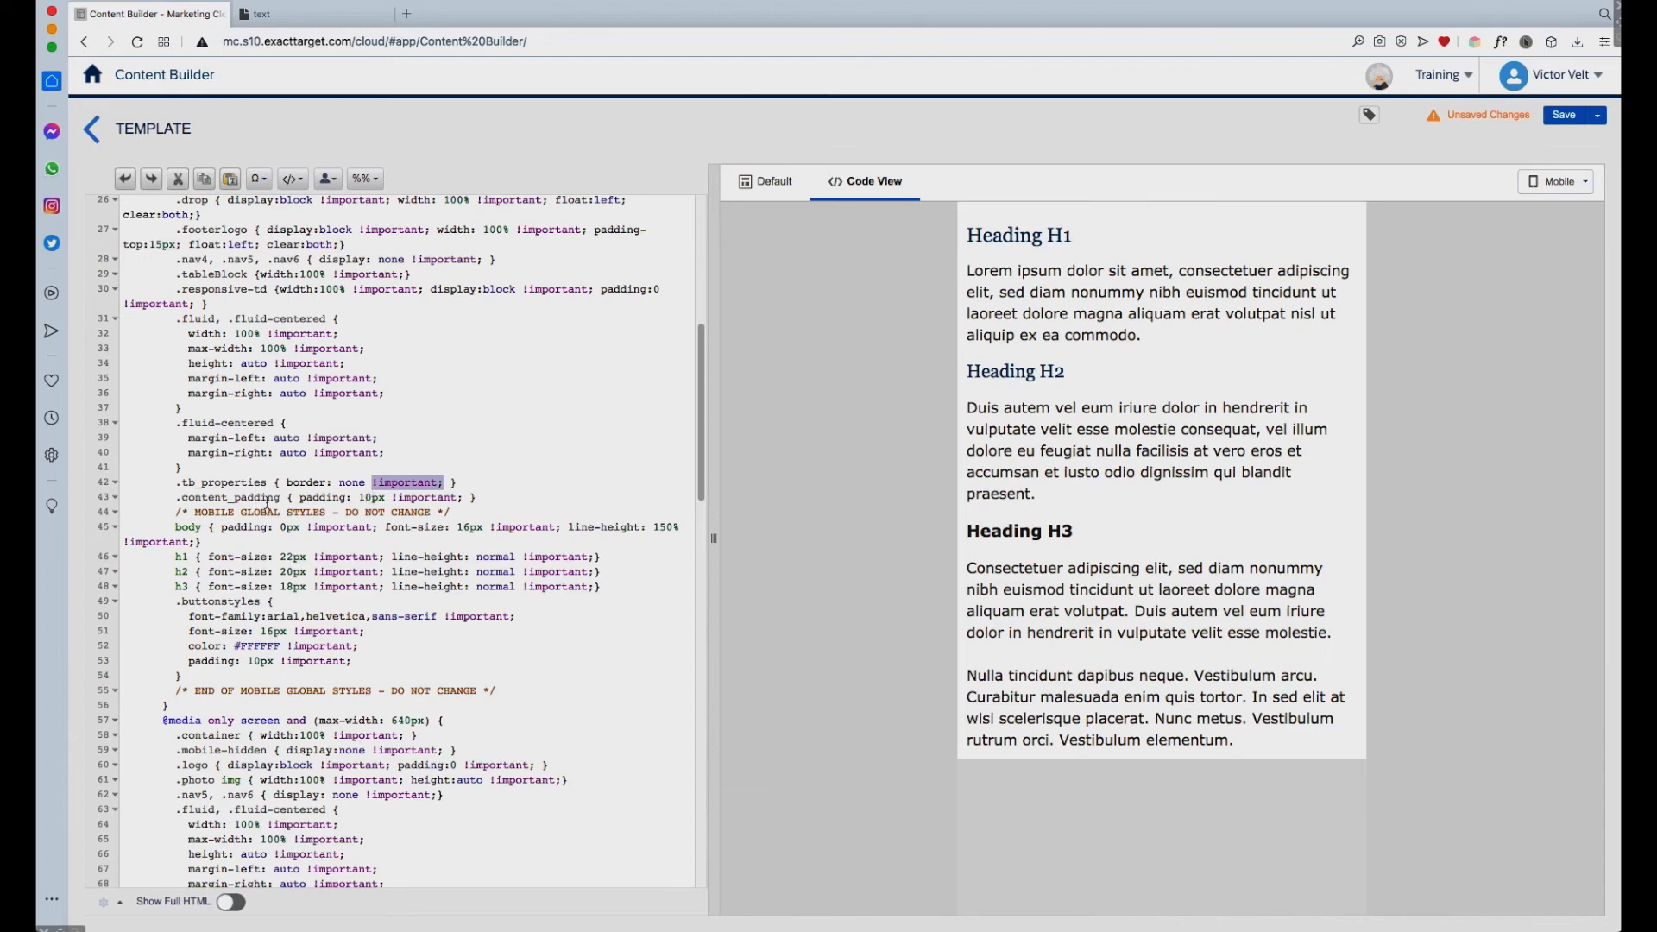
Set the padding in the mobile .content_padding rule to 12px
left_click_drag(175, 501, 280, 501)
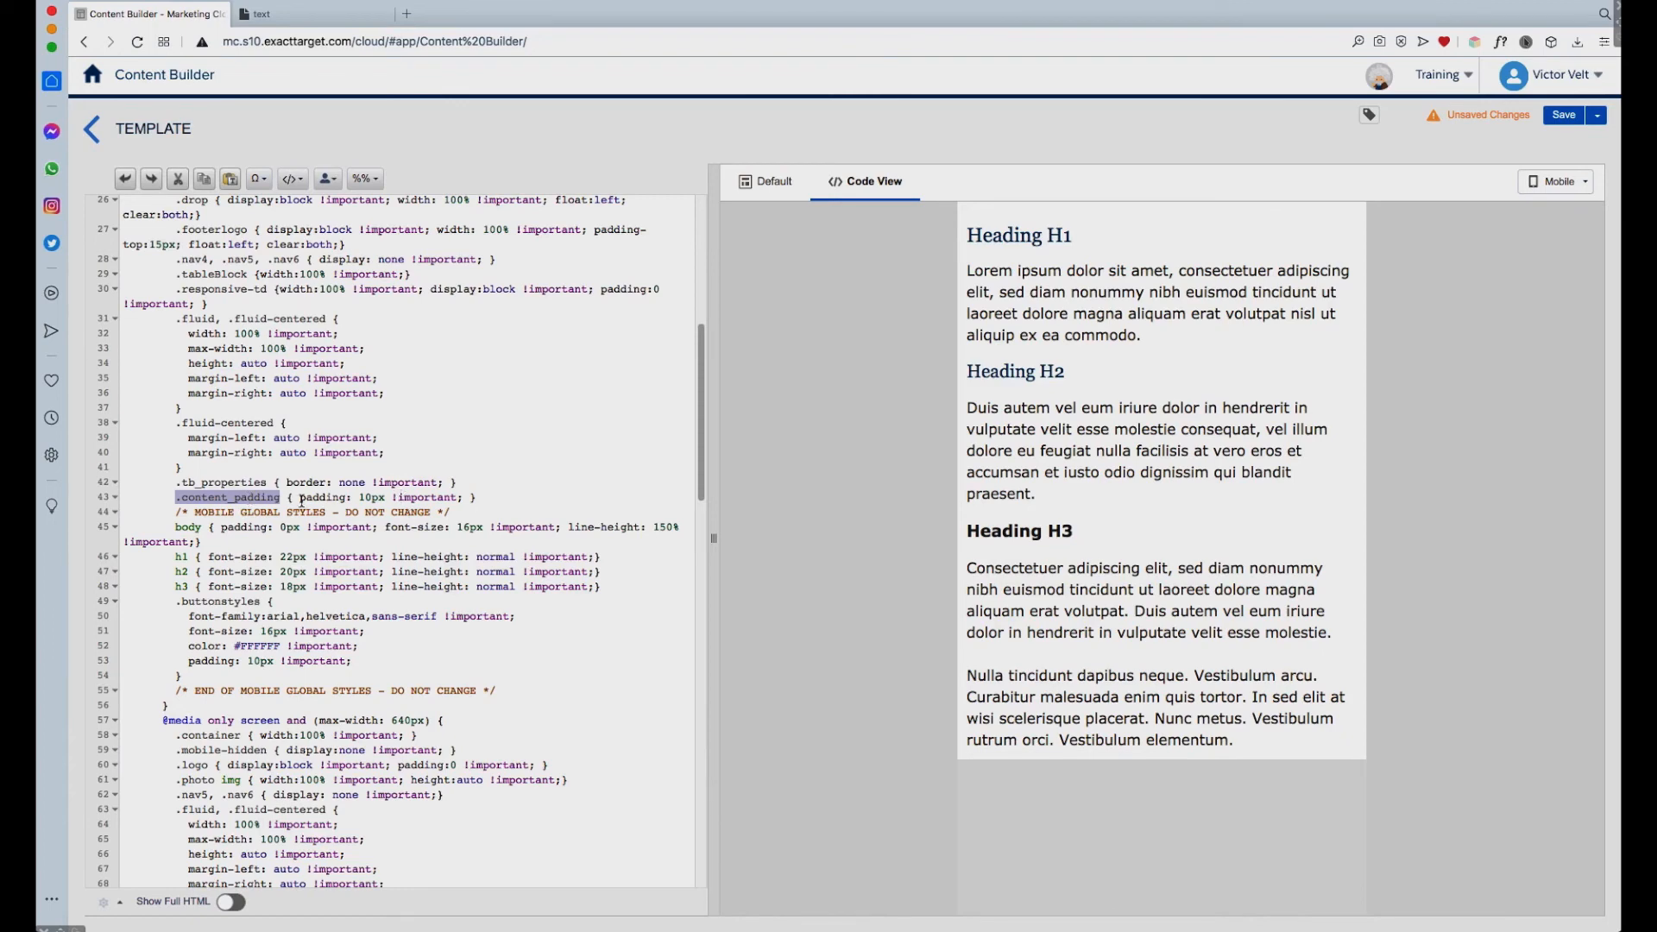
left_click(367, 498)
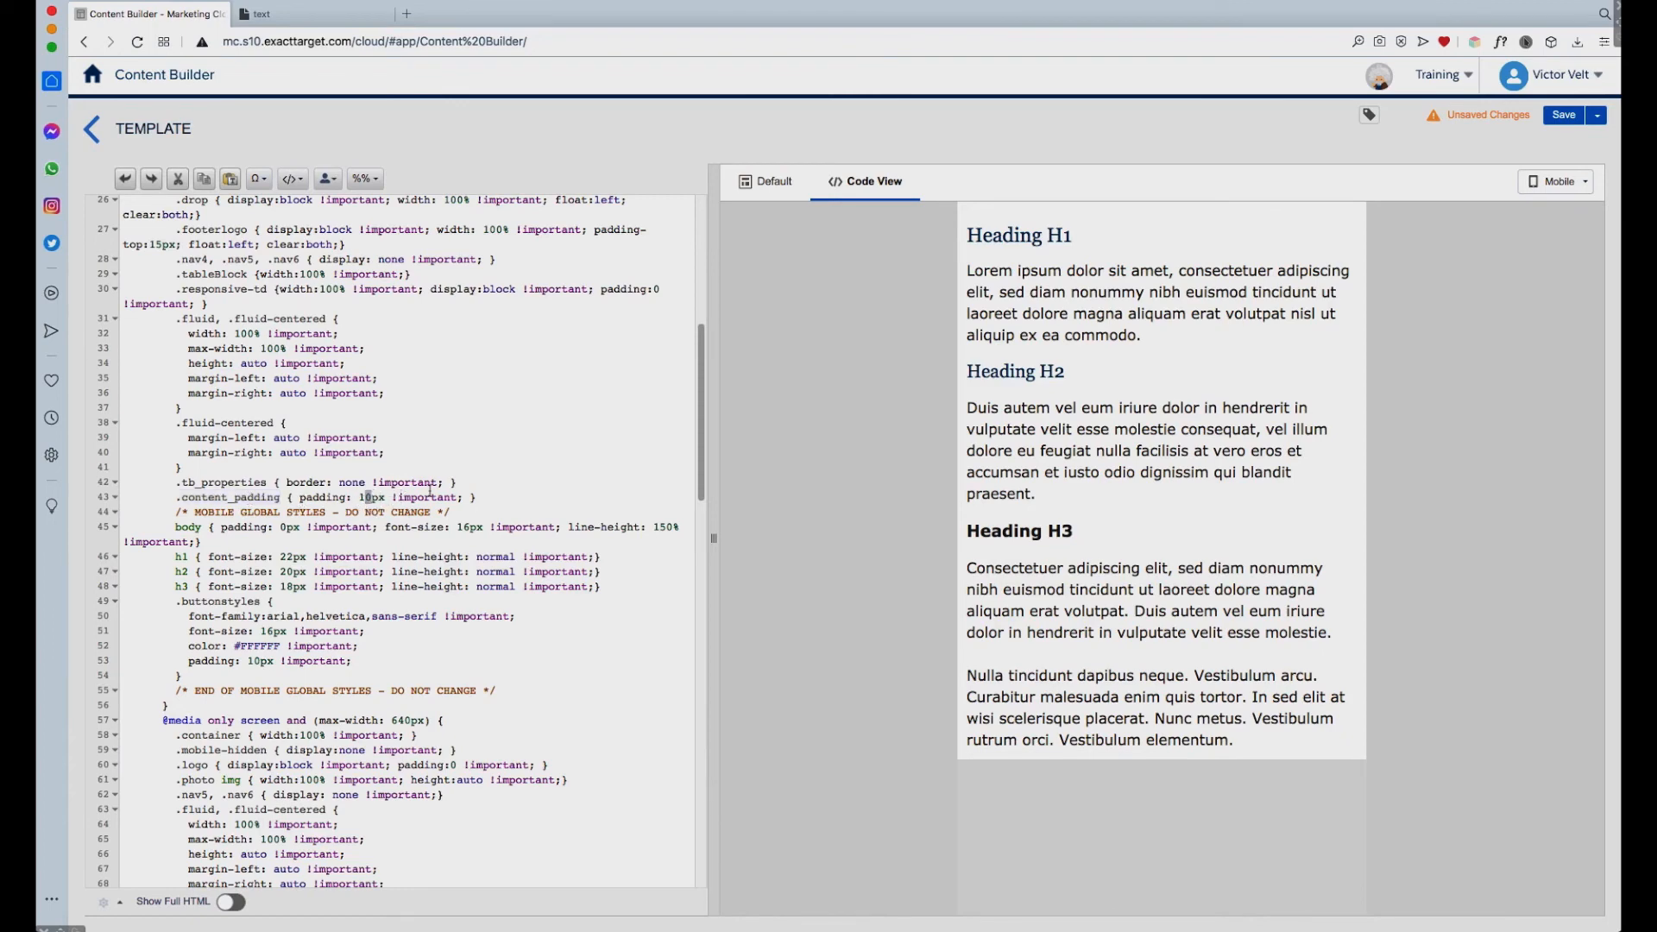
key("Delete")
type("2")
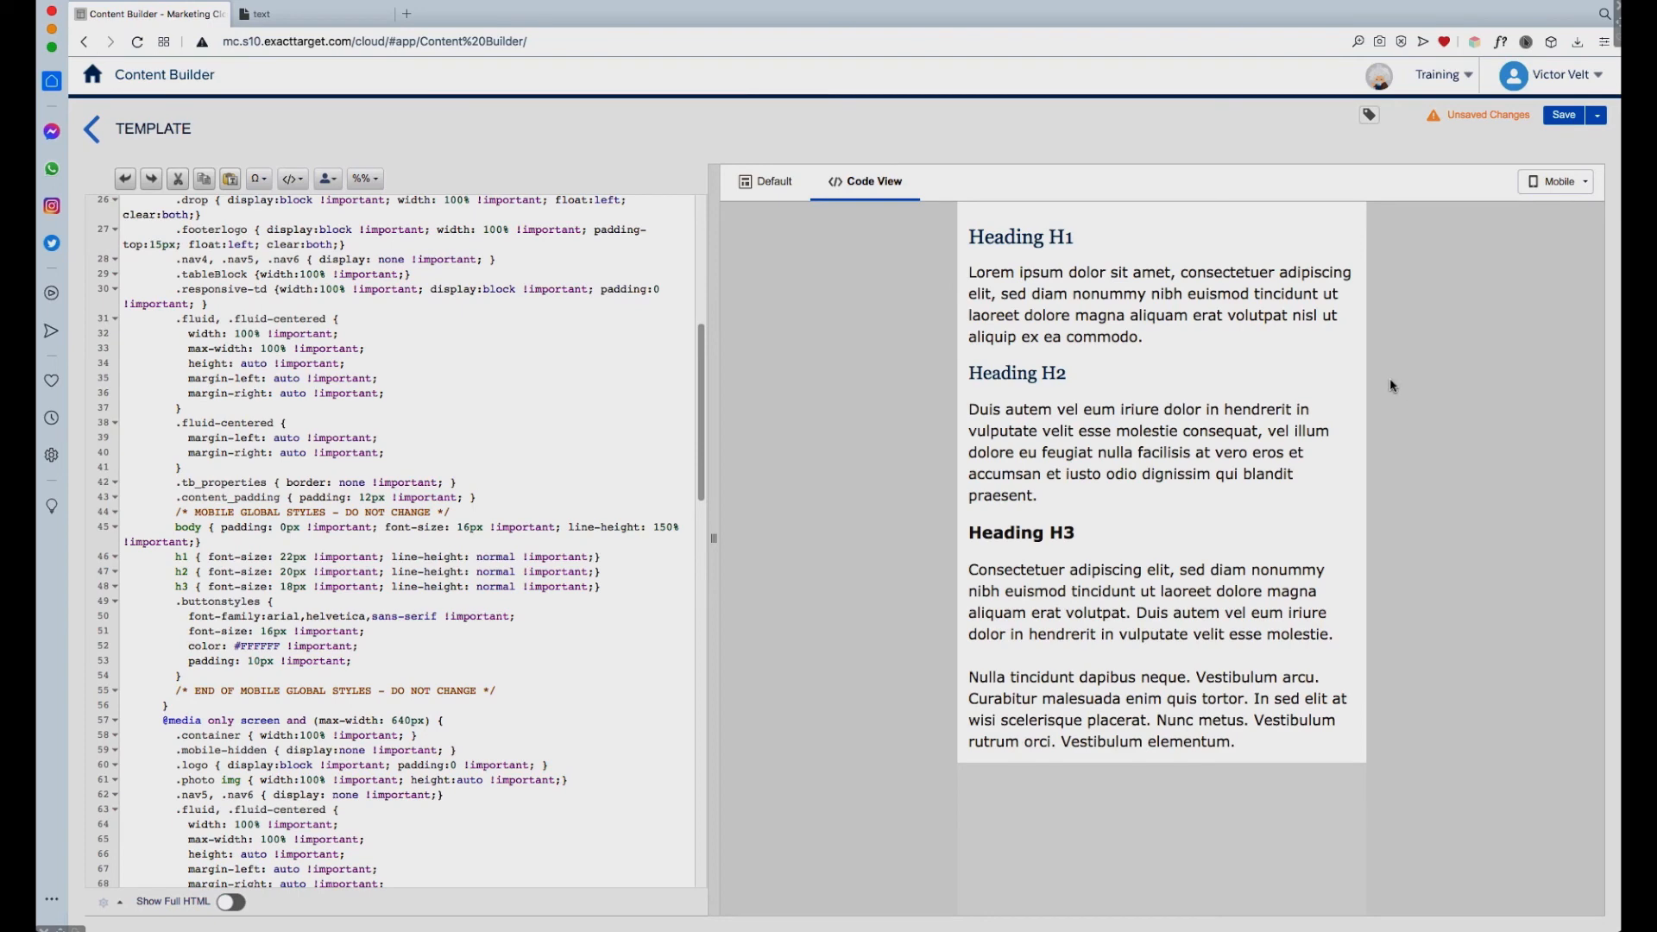
Compare the template's desktop and mobile previews in the default editor view
left_click(780, 185)
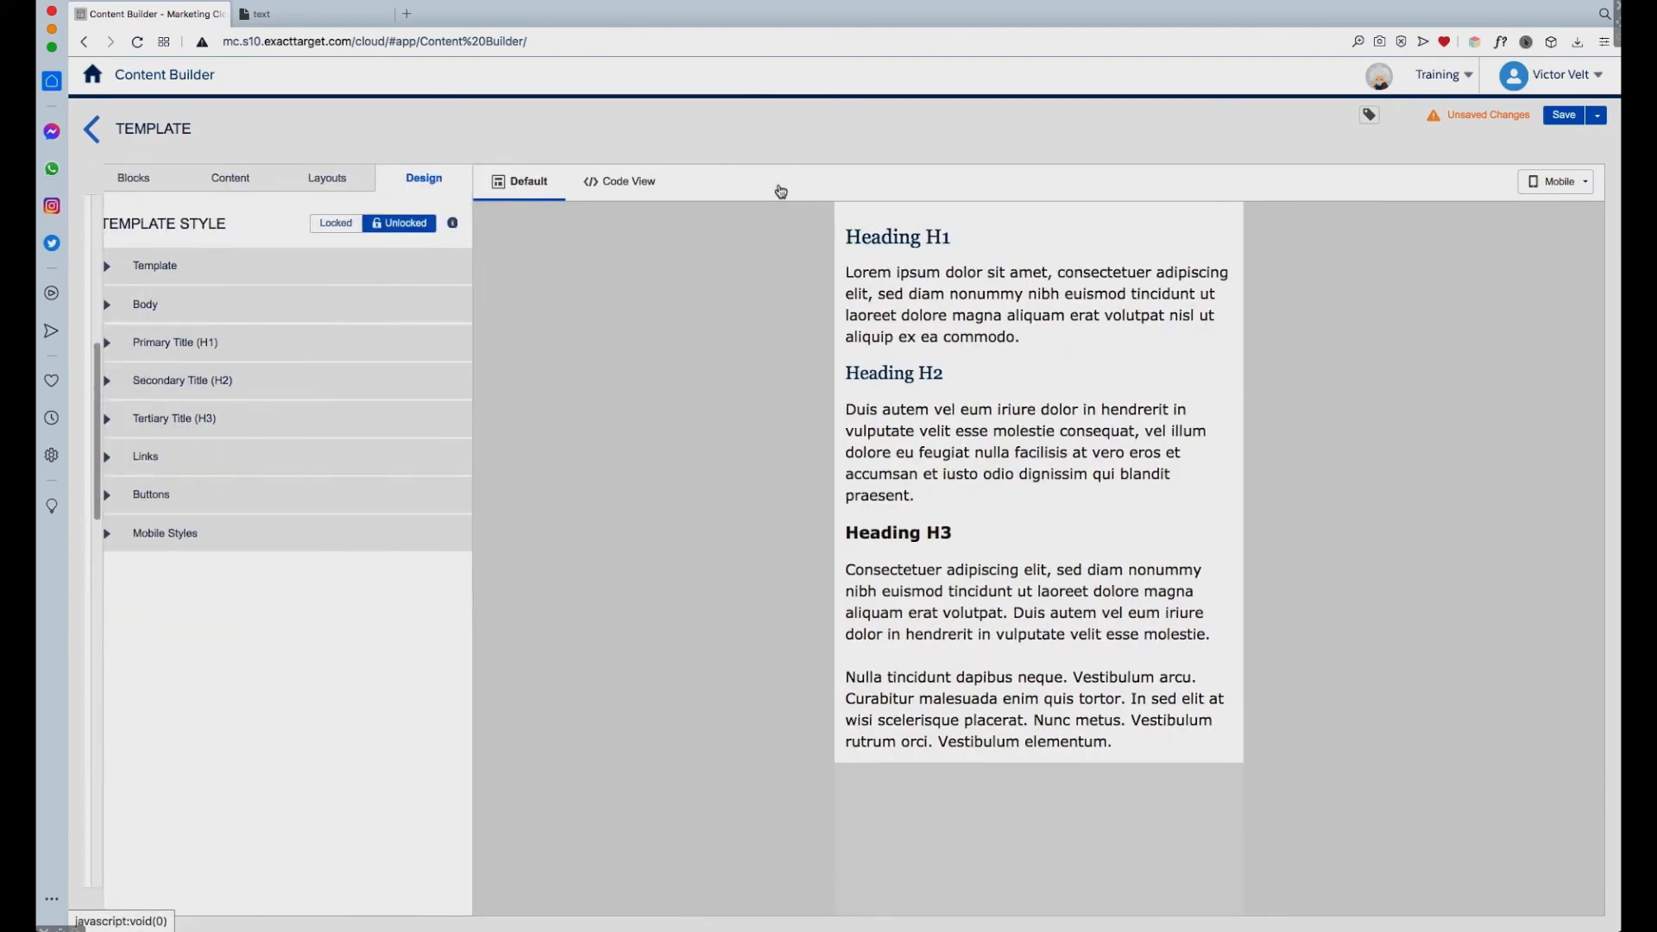
left_click(1586, 181)
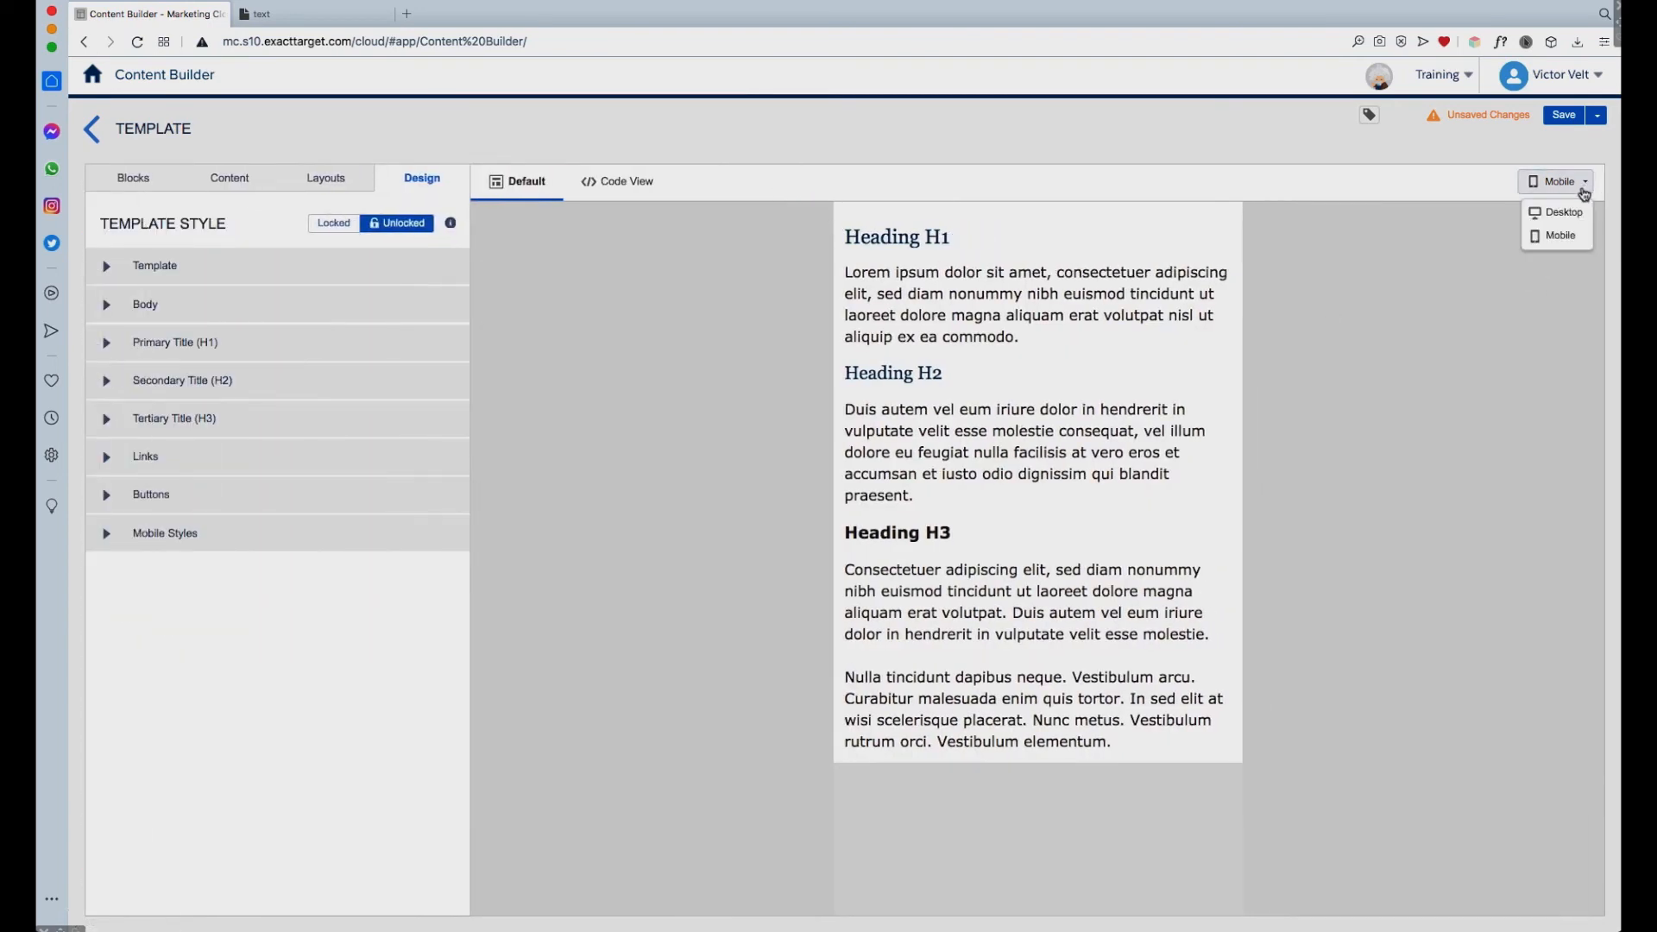
left_click(1572, 216)
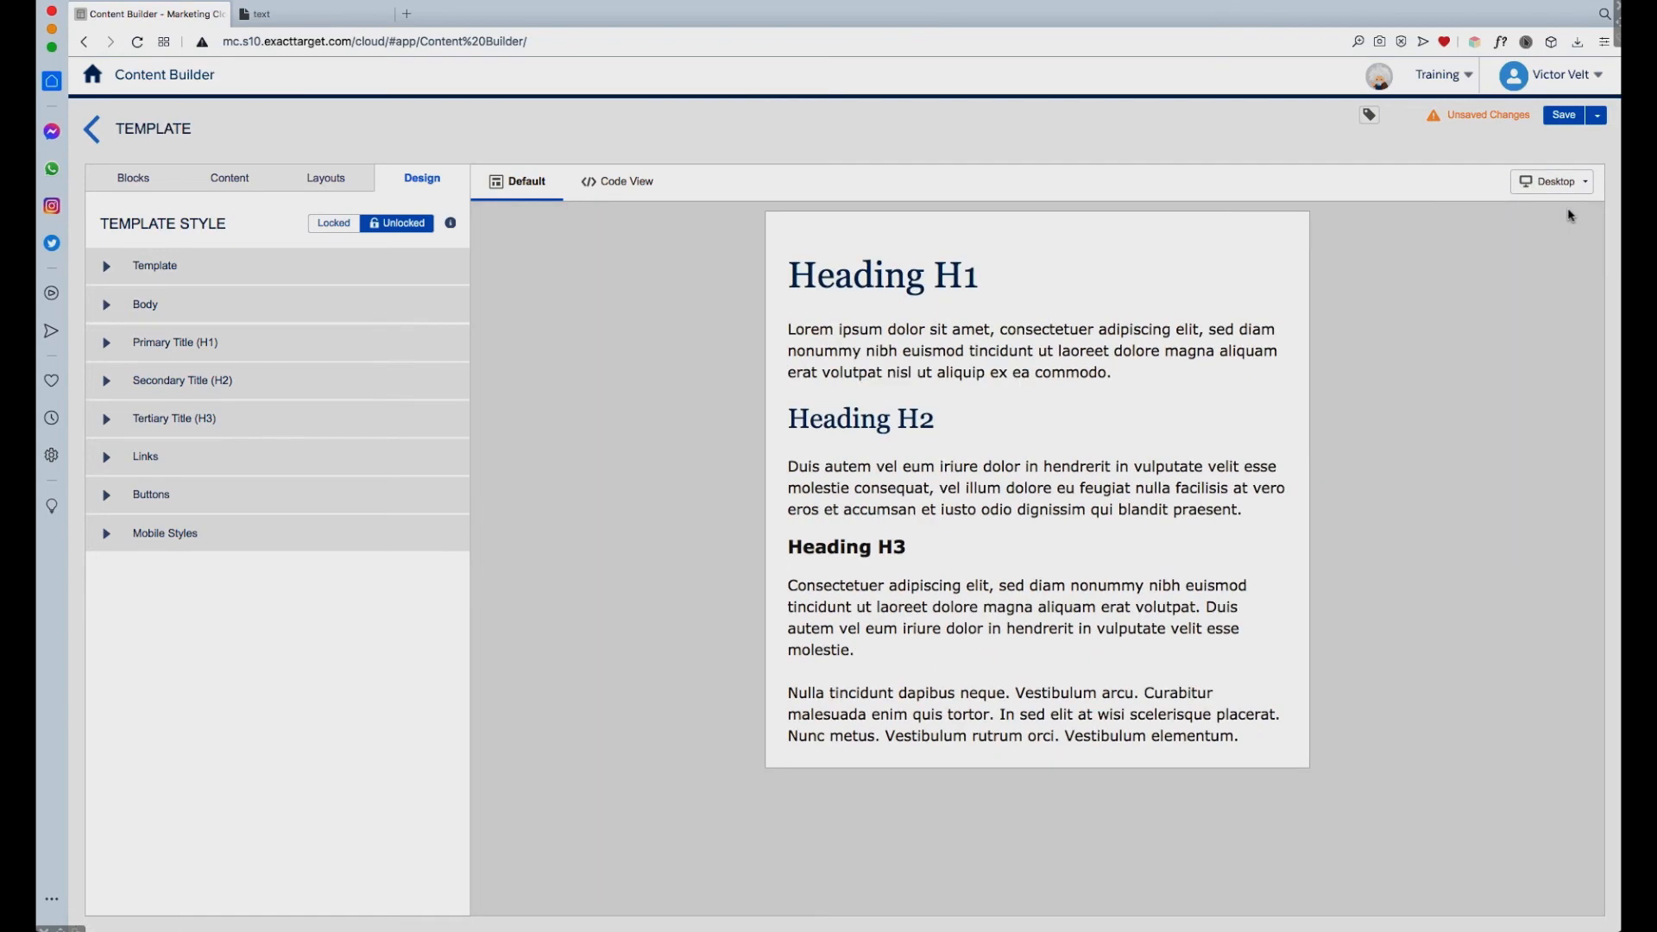
left_click(1575, 188)
left_click(1559, 235)
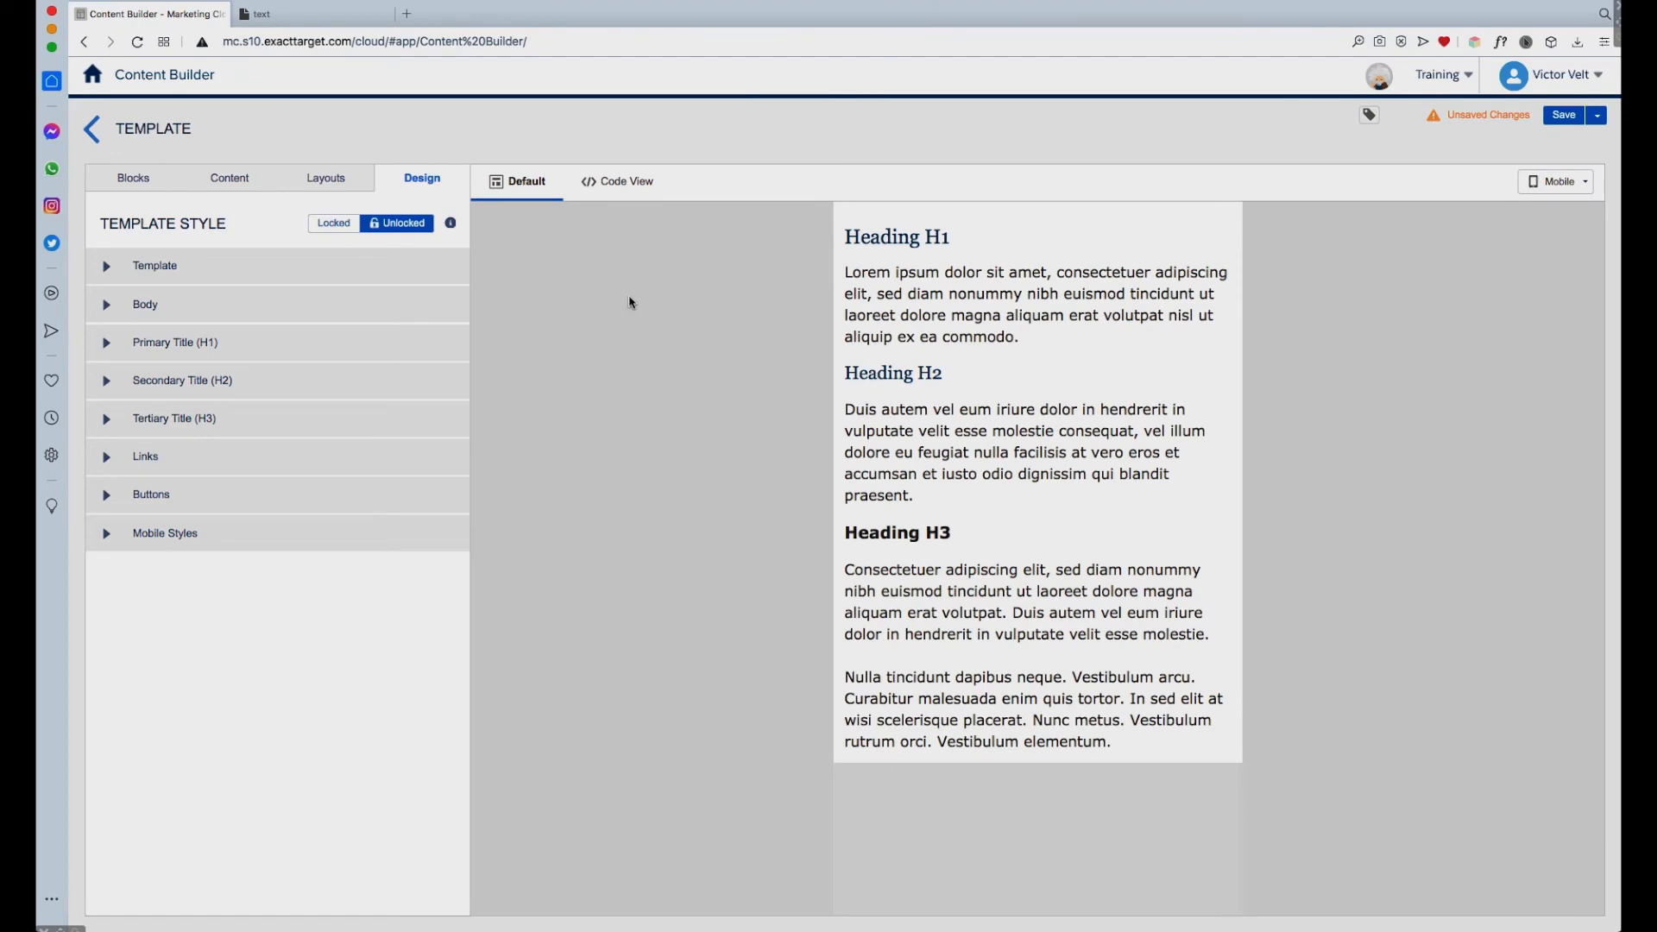
In the code's mobile global styles, set font sizes to 30px for h1, 24px for h2 and 16px for h3, and copy the whole block
left_click(617, 182)
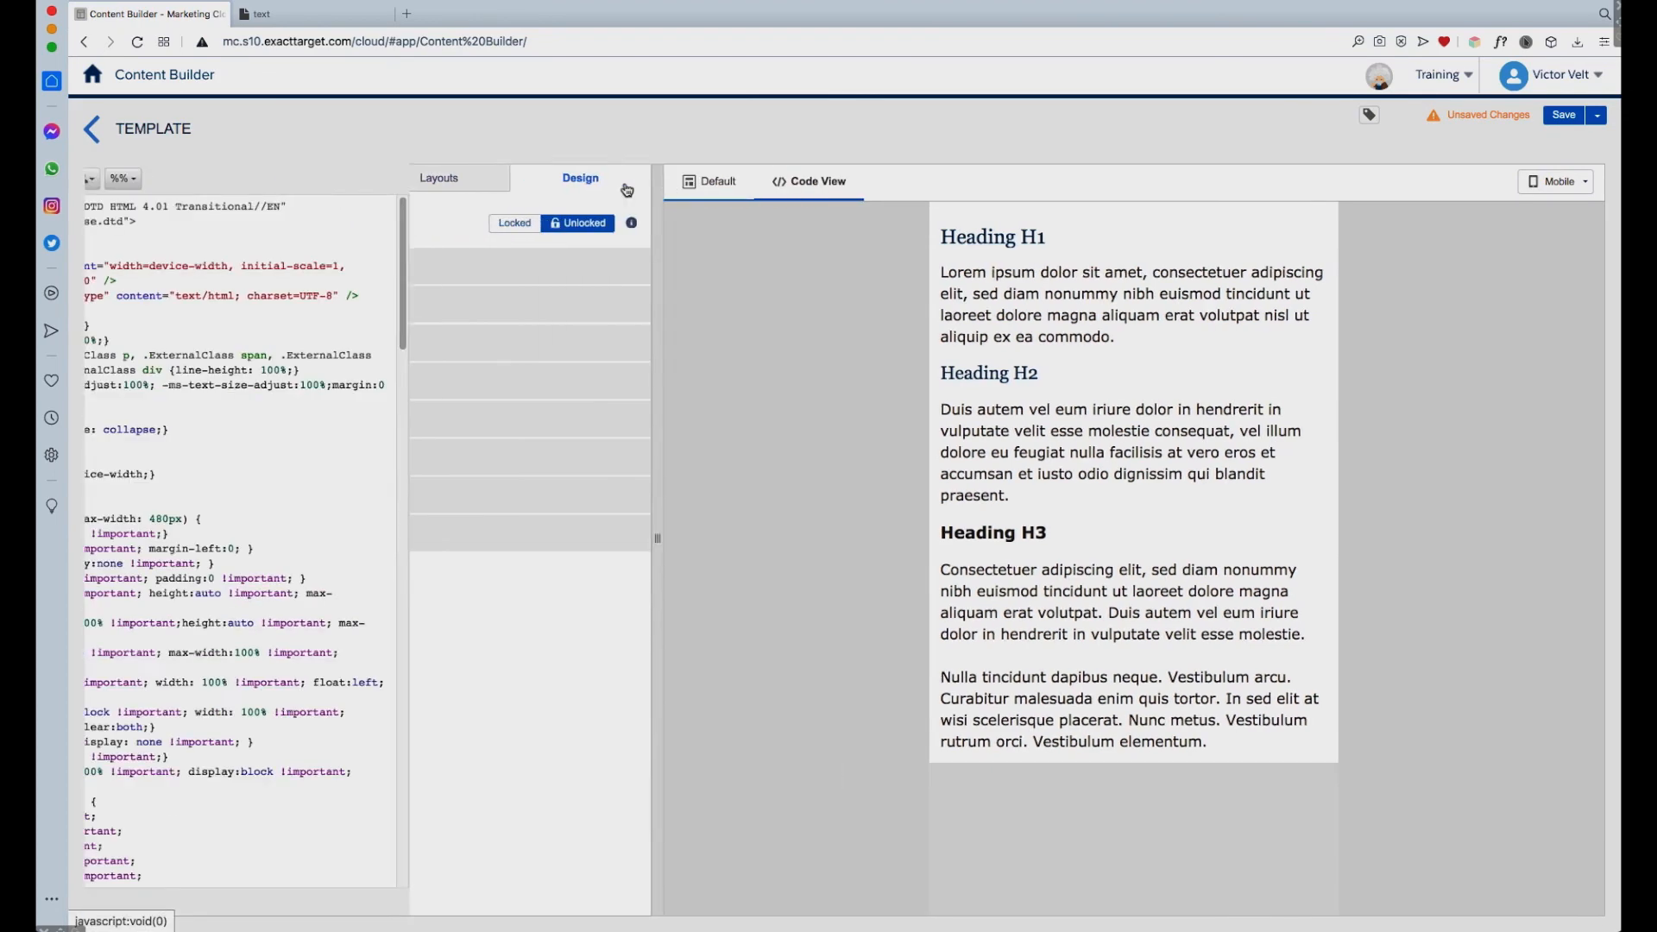
left_click_drag(700, 233, 695, 417)
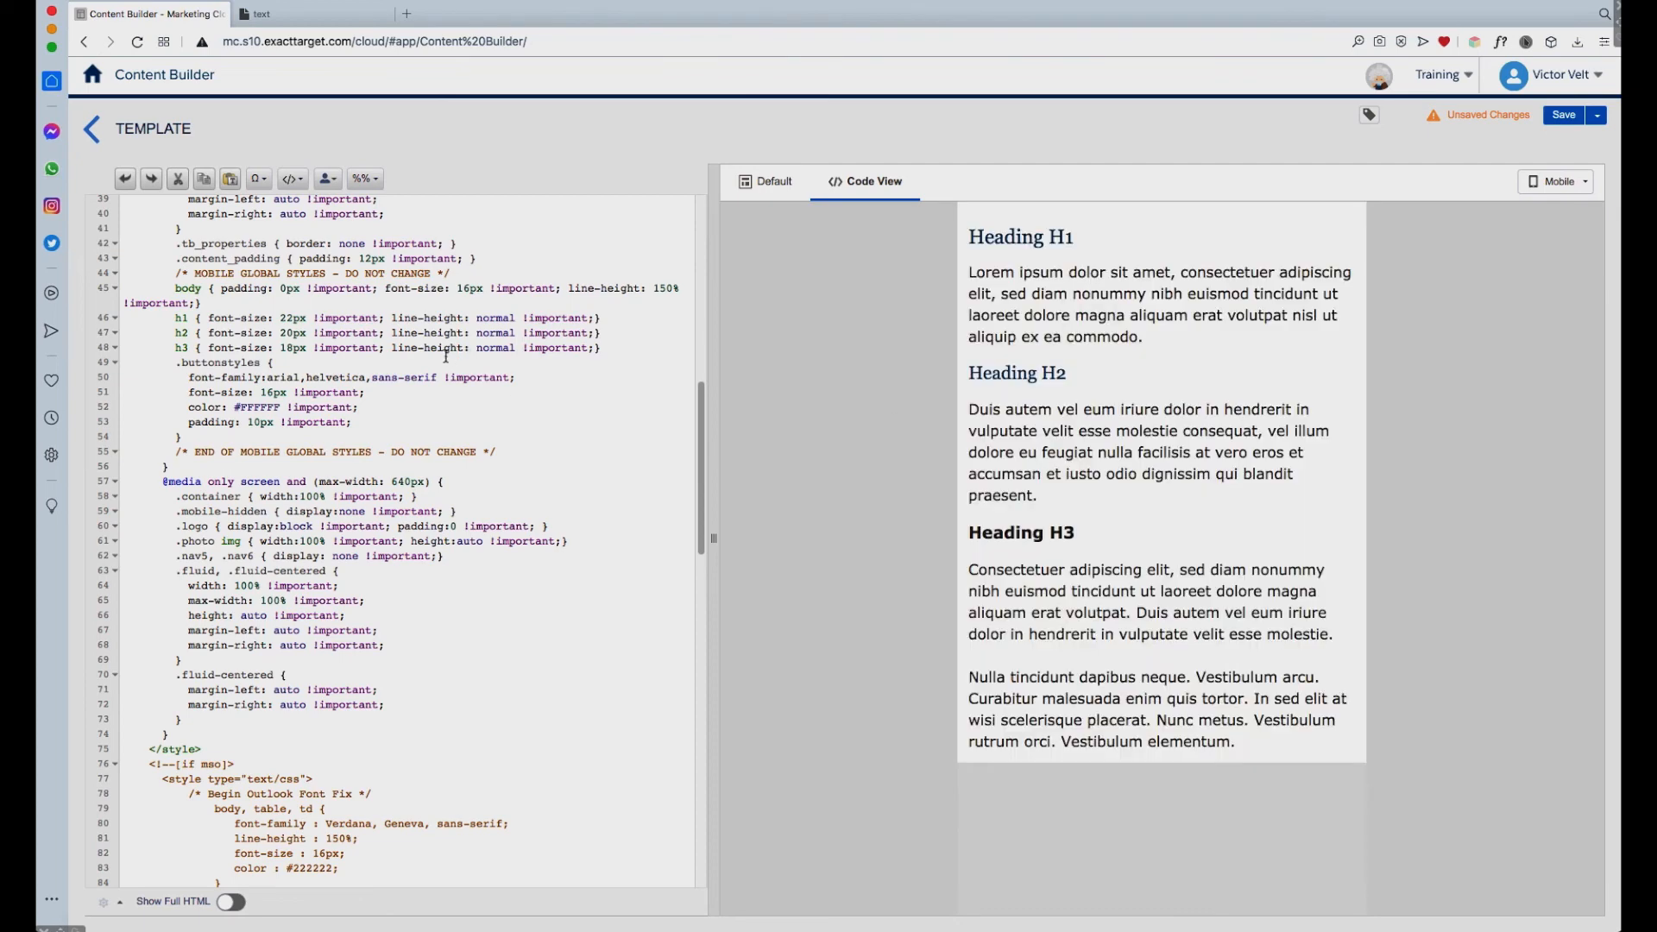
double_click(181, 318)
double_click(288, 318)
type("30")
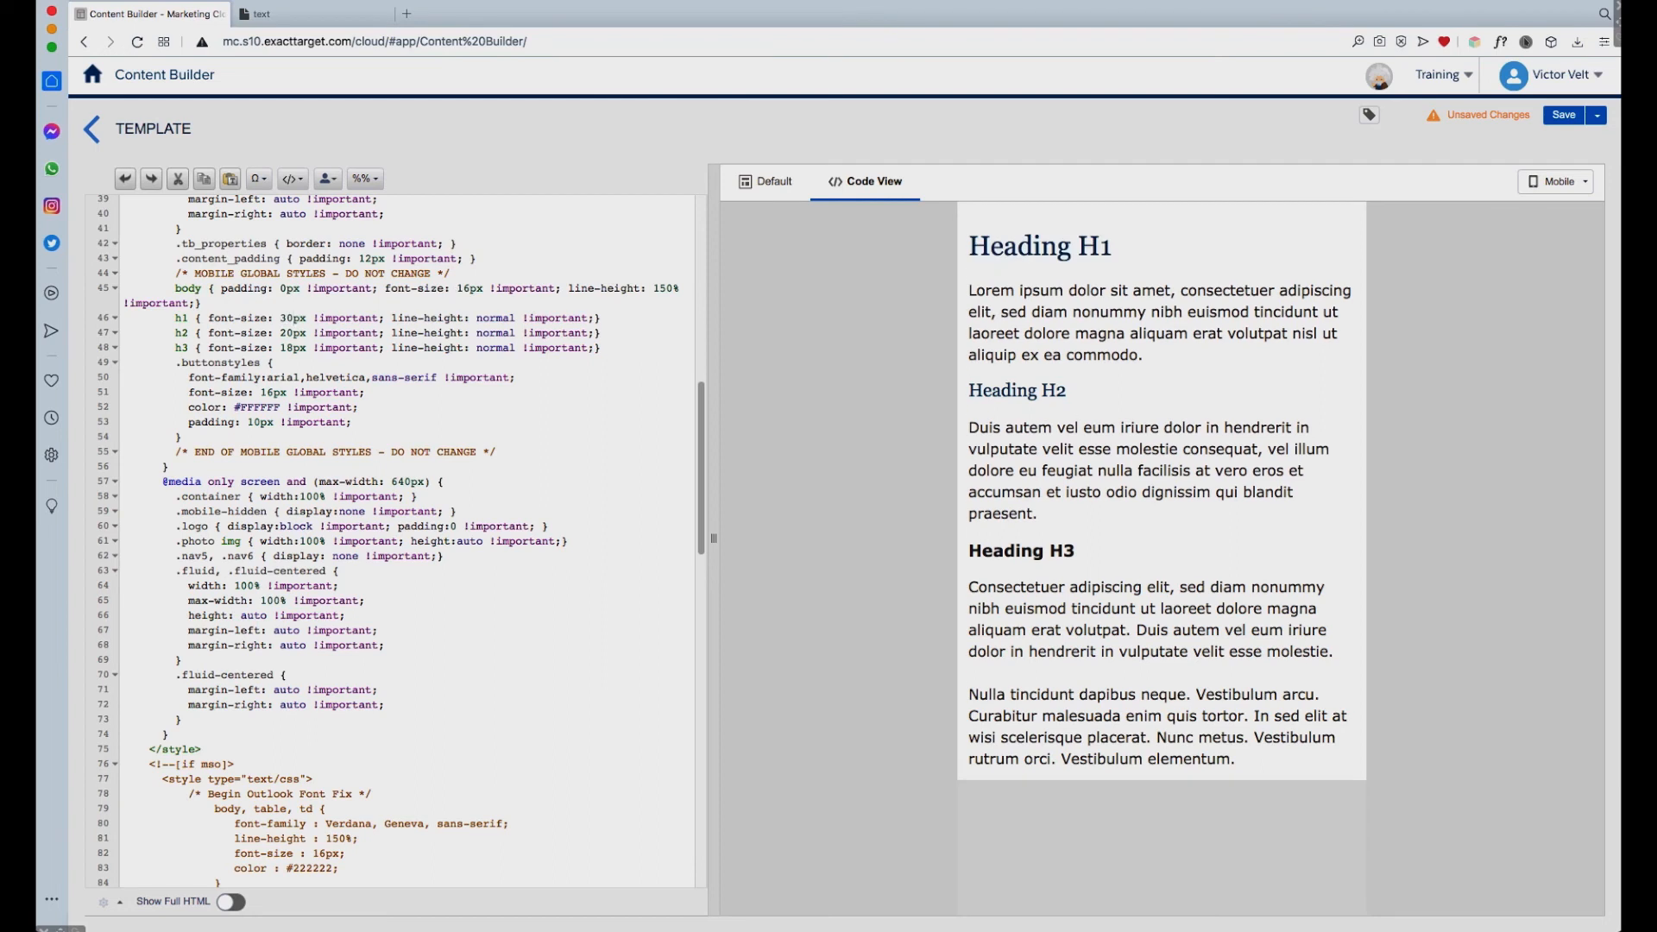
left_click(291, 334)
type("4")
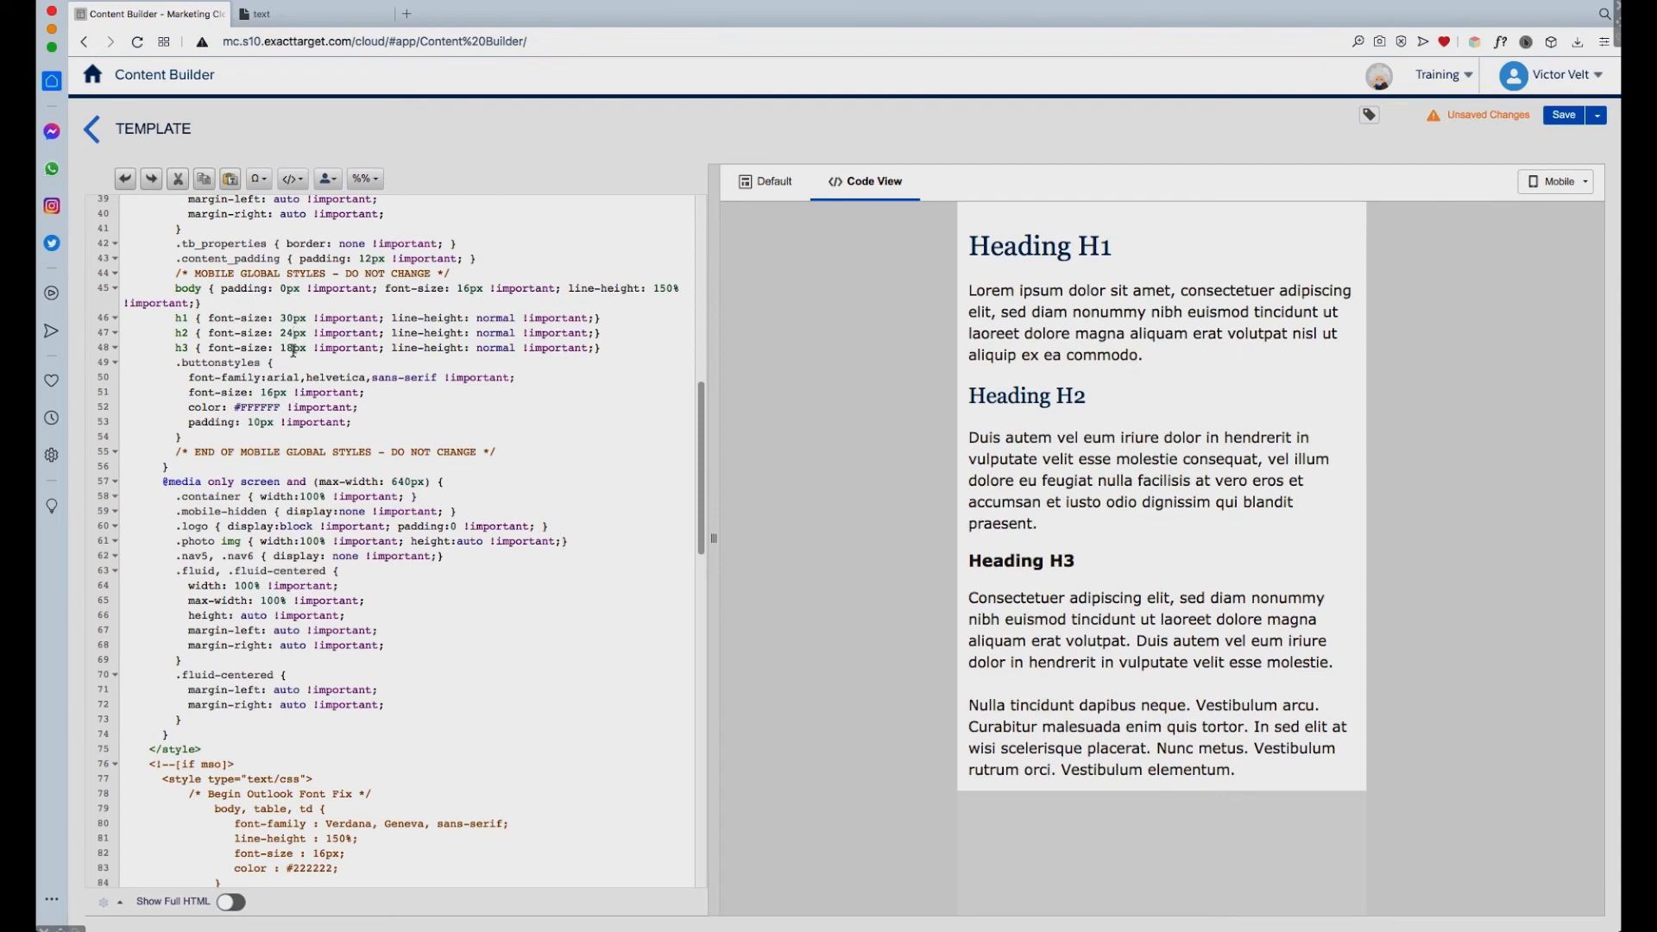
left_click_drag(294, 349, 287, 349)
type("6")
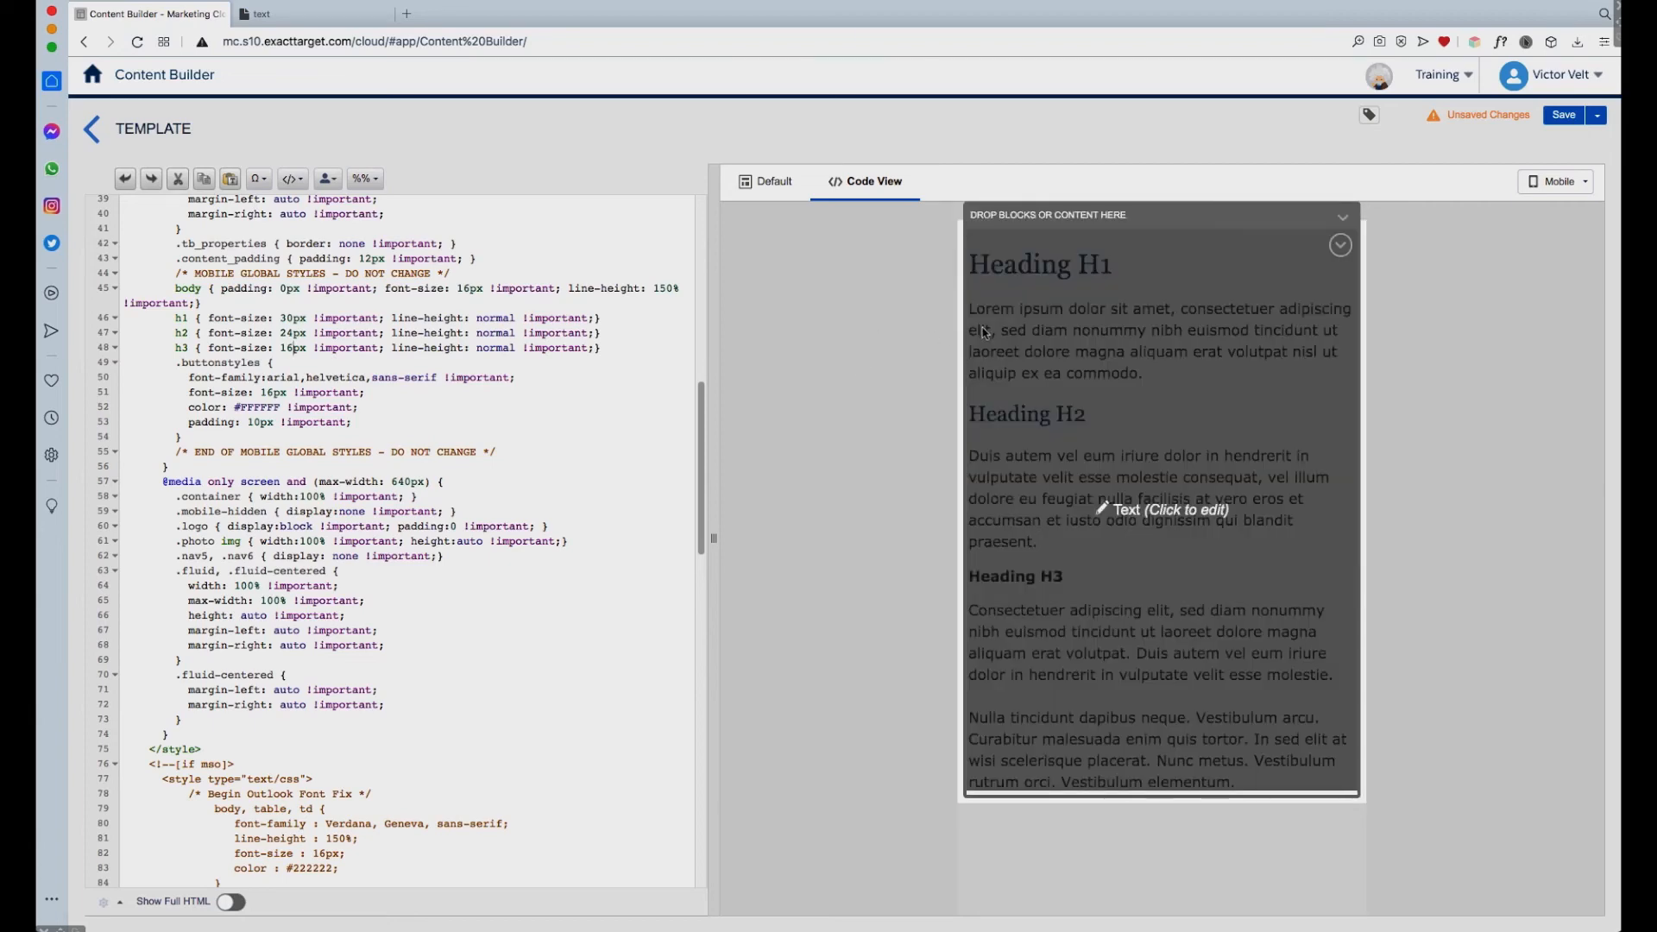
left_click_drag(173, 275, 515, 452)
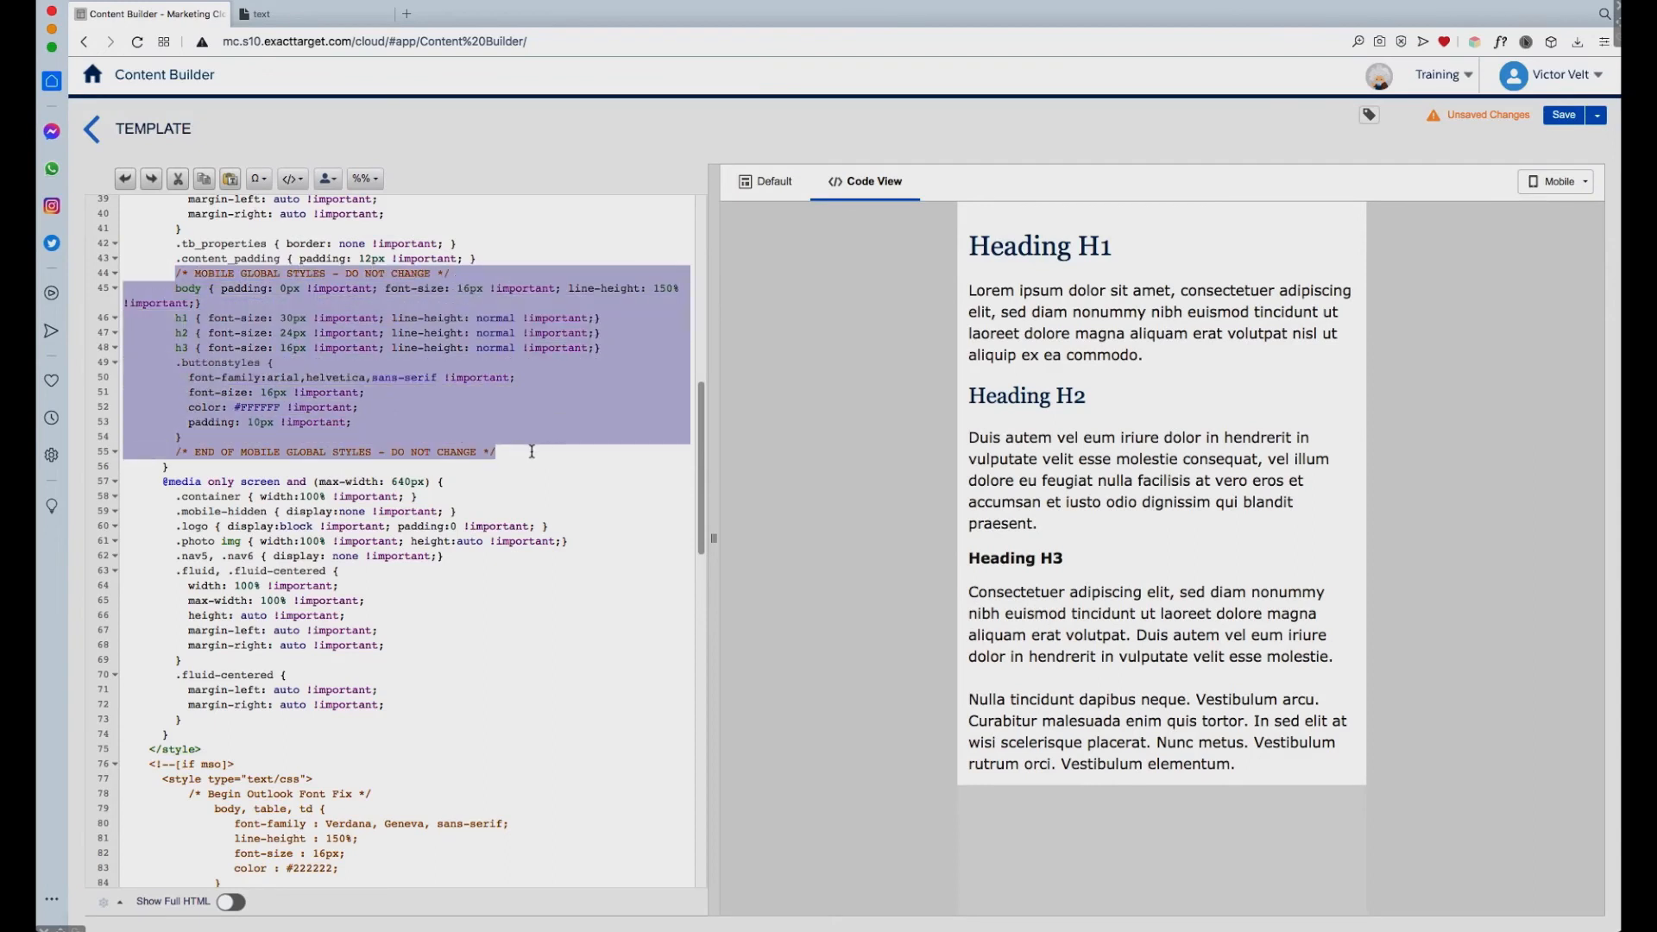
Set the body font to Comic Sans in the Mobile Styles design settings
left_click(771, 183)
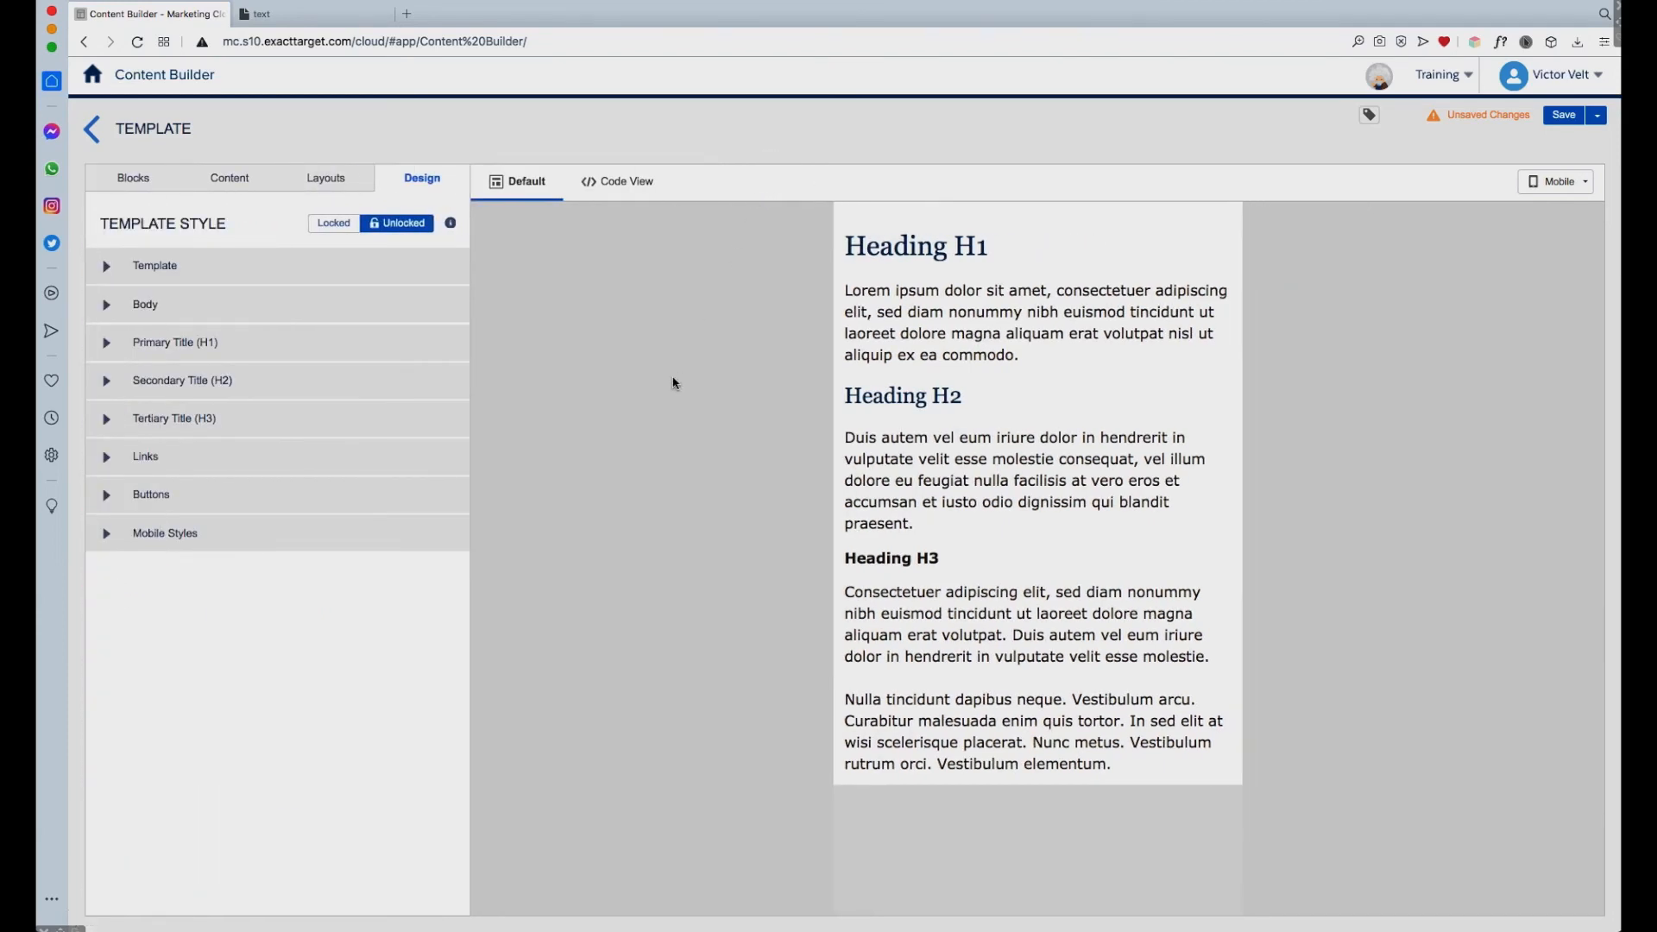
left_click(107, 535)
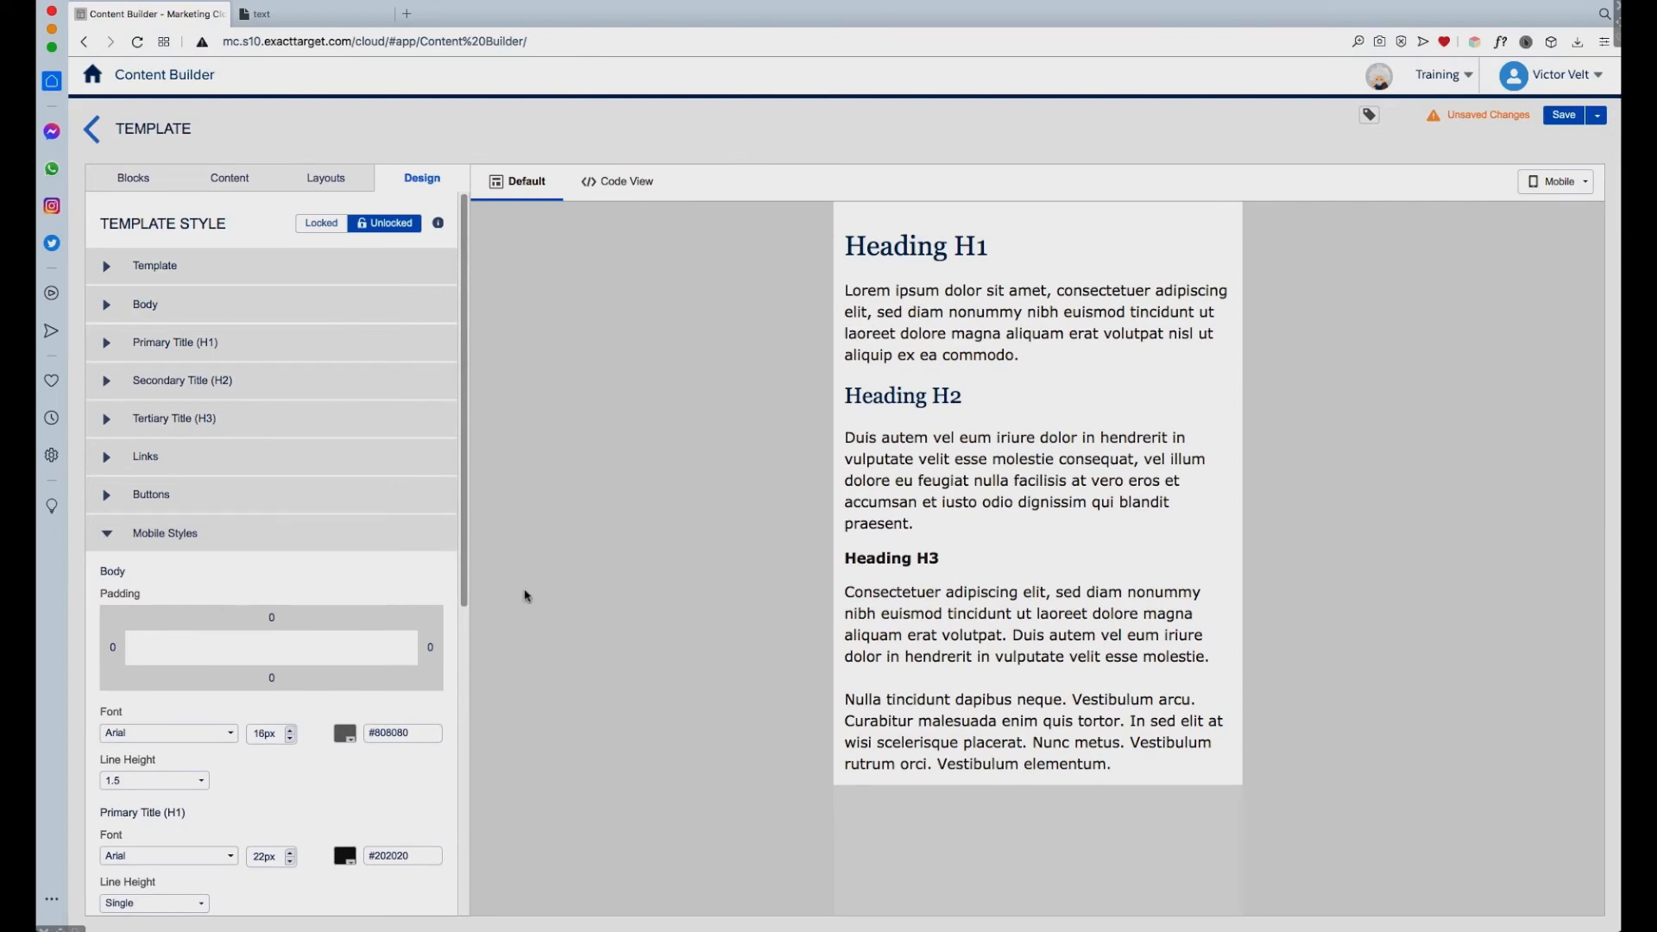
left_click_drag(465, 544, 458, 762)
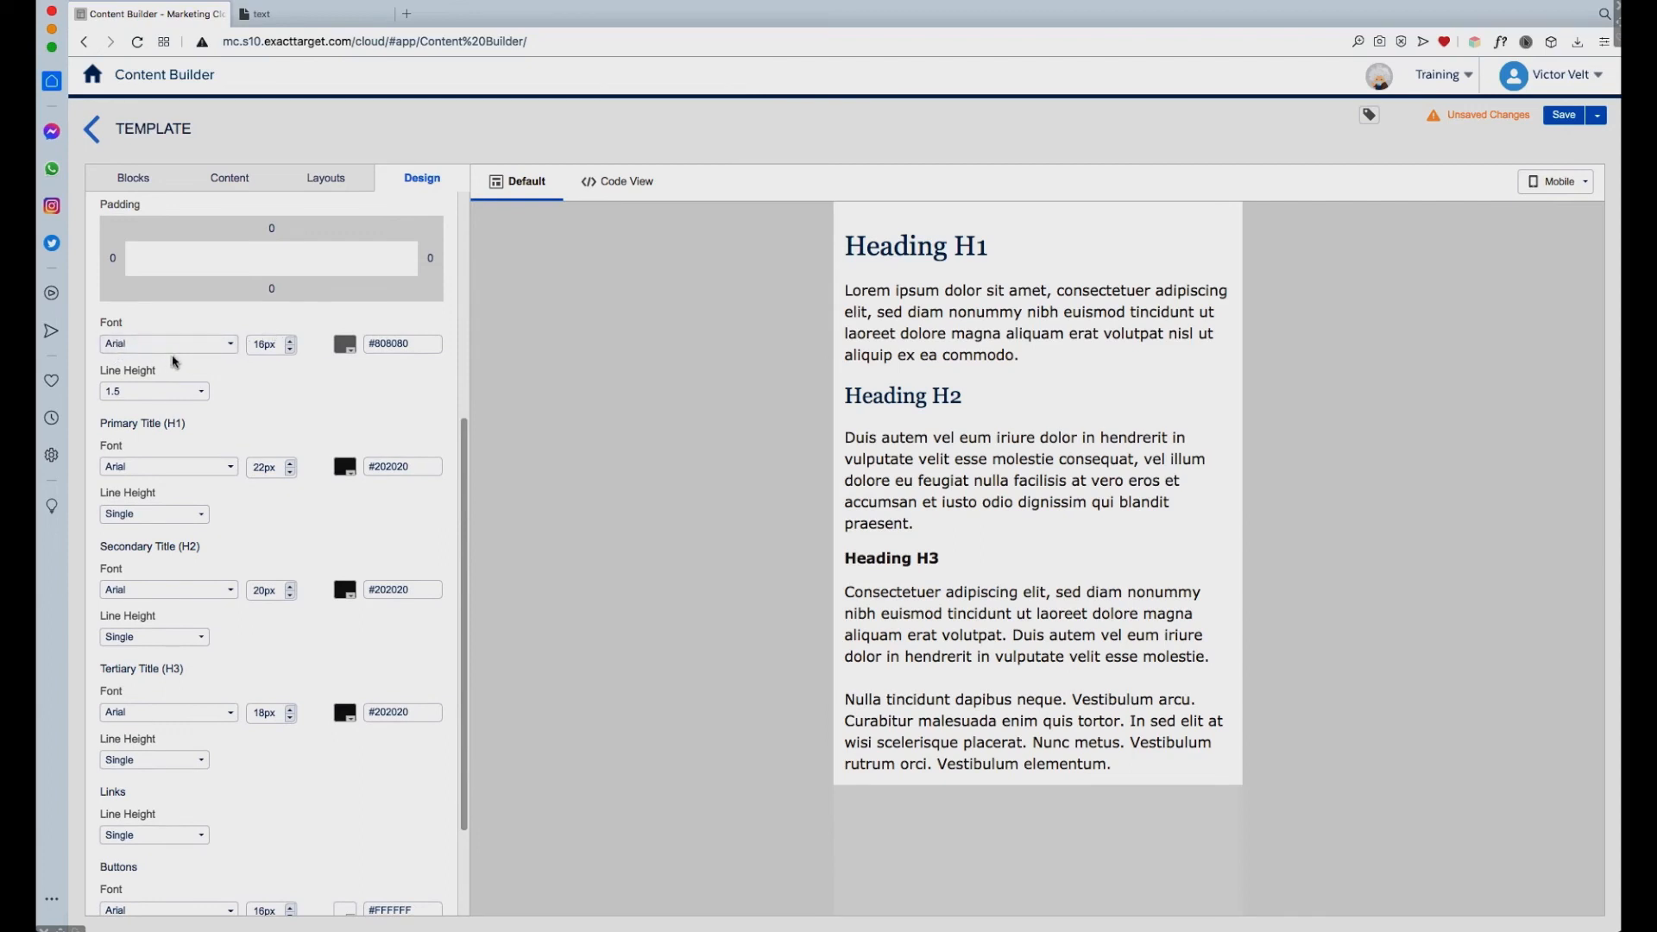
left_click(233, 348)
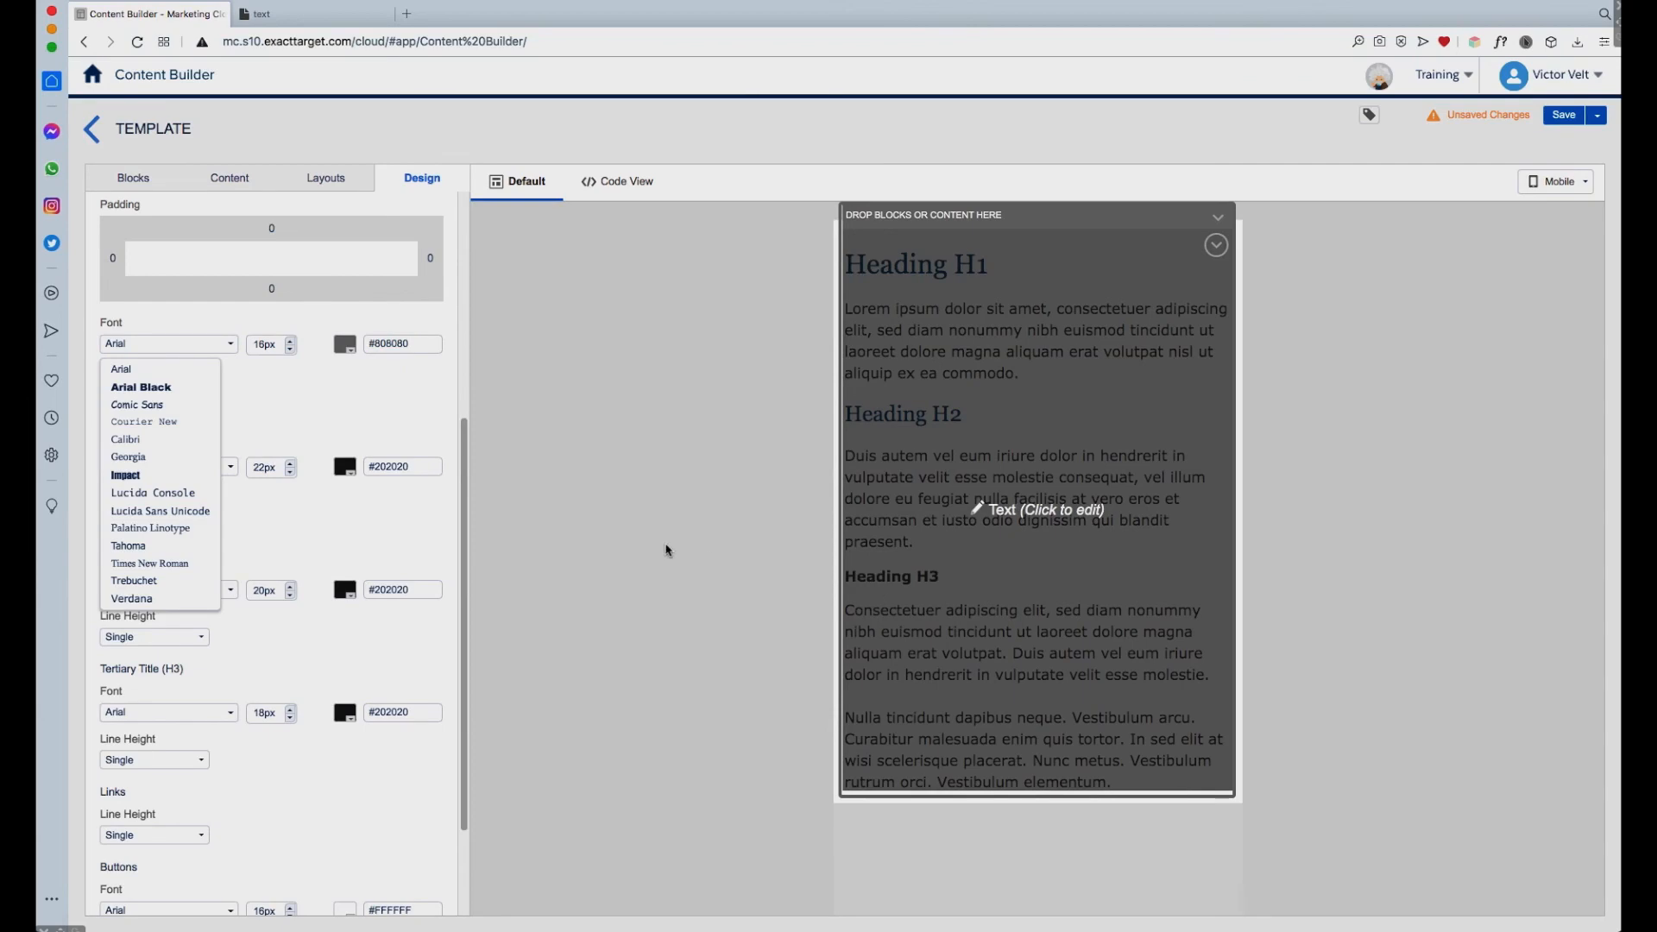
left_click(149, 406)
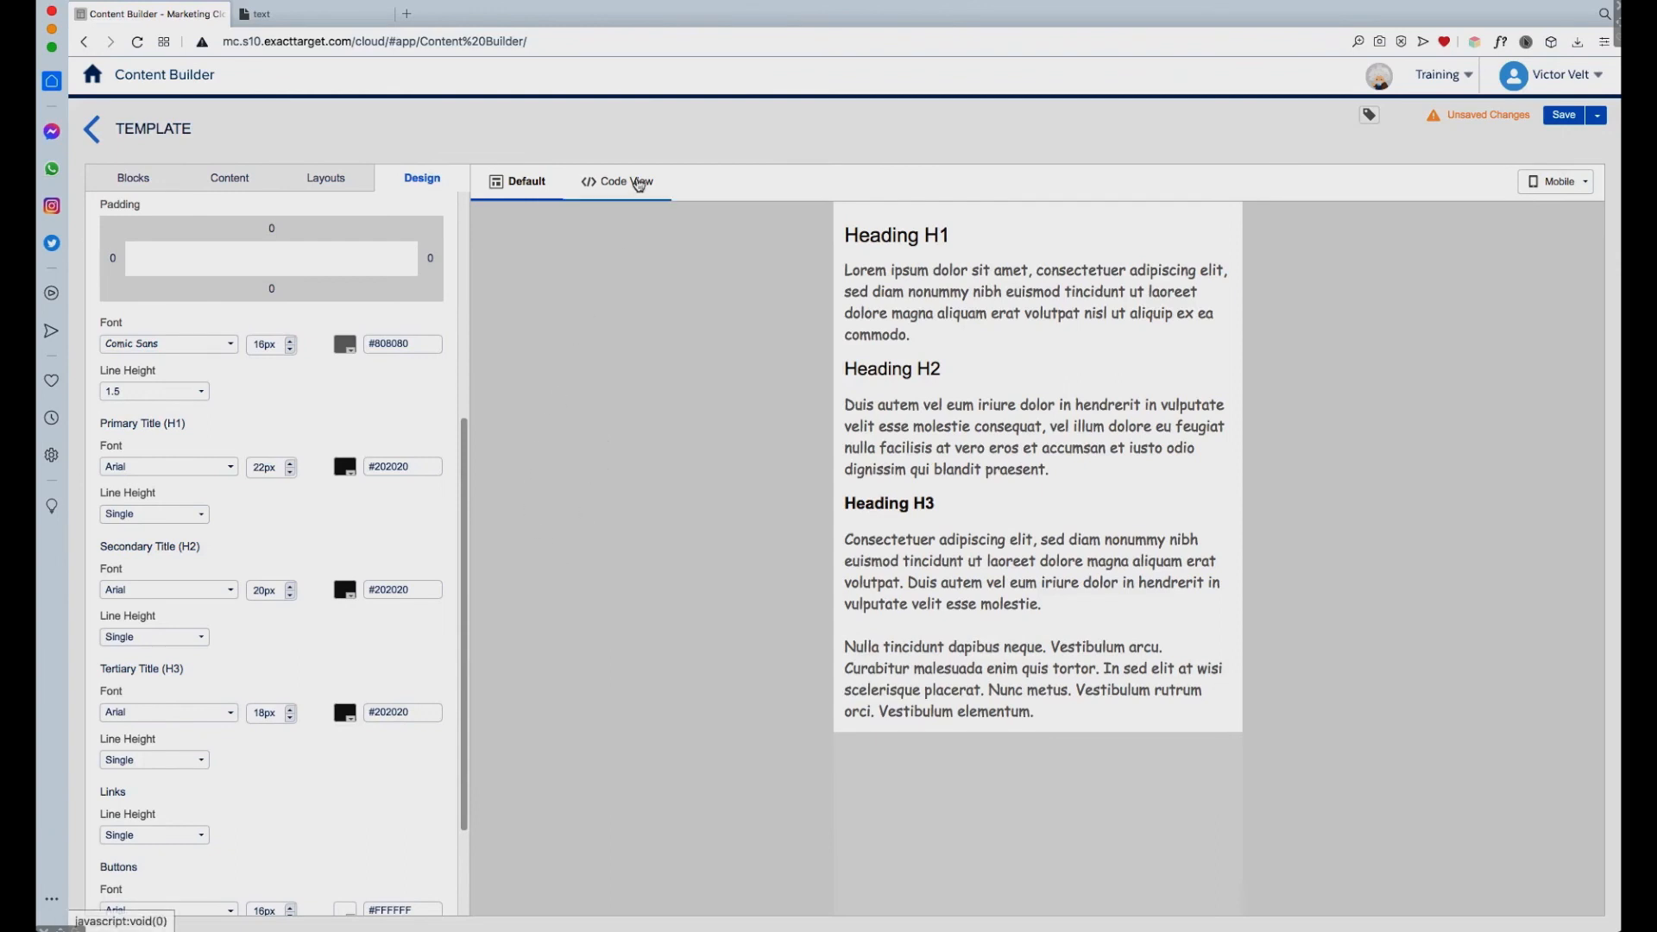
Change the mobile body font back to Arial and collapse the Mobile Styles section
left_click(227, 345)
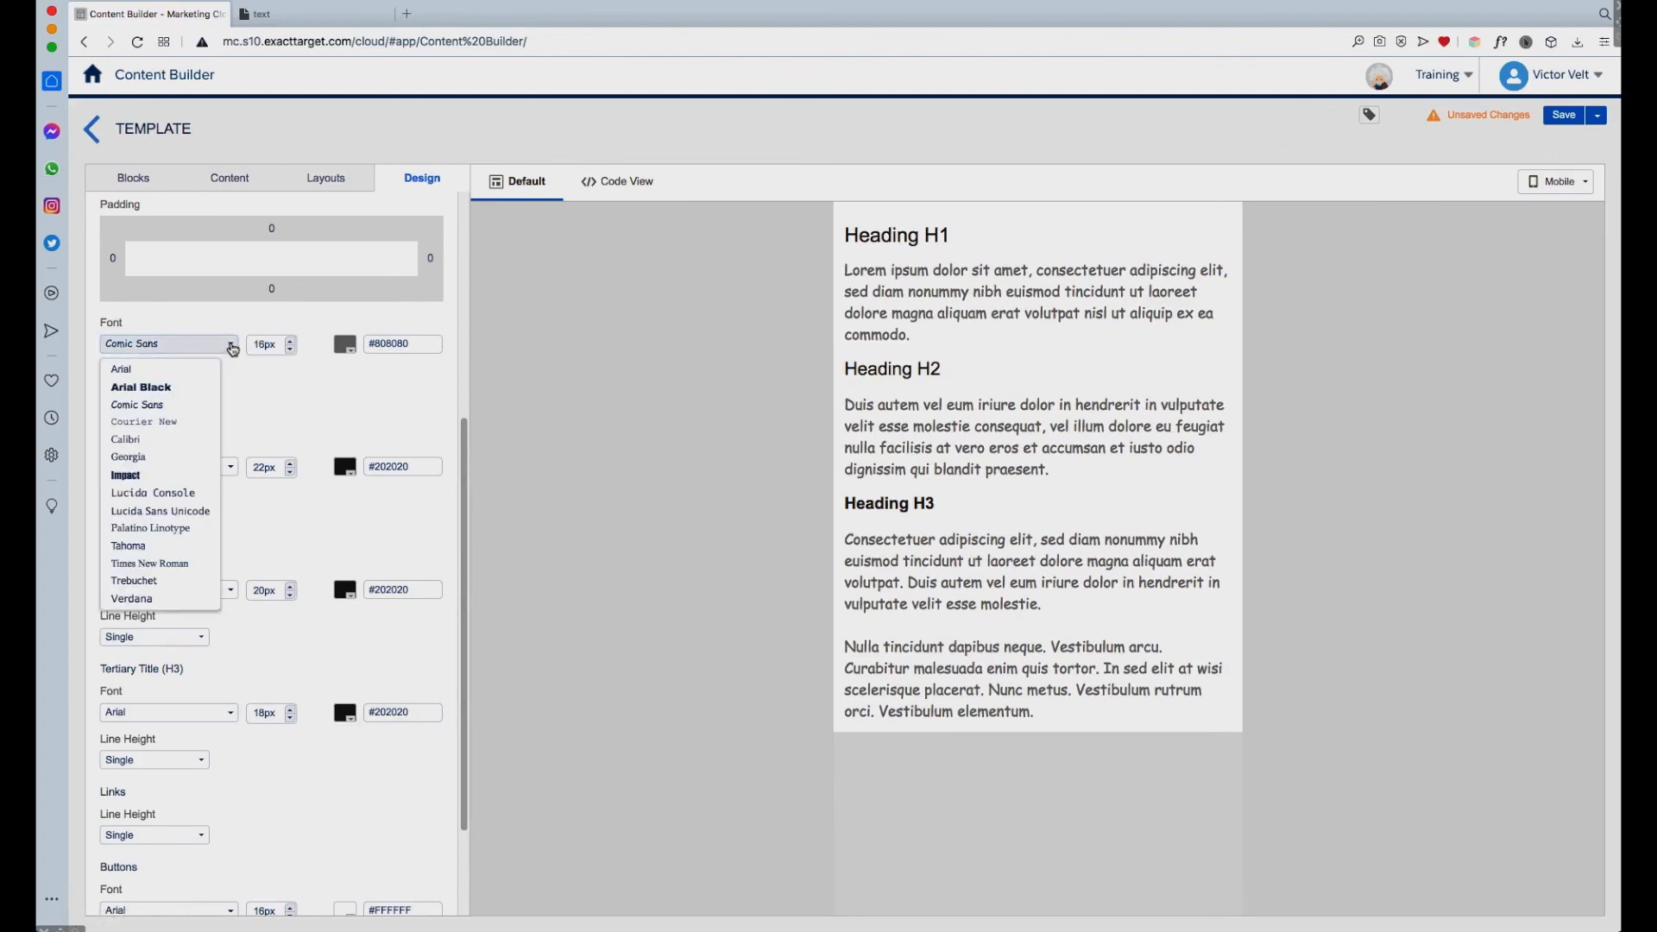
left_click(121, 372)
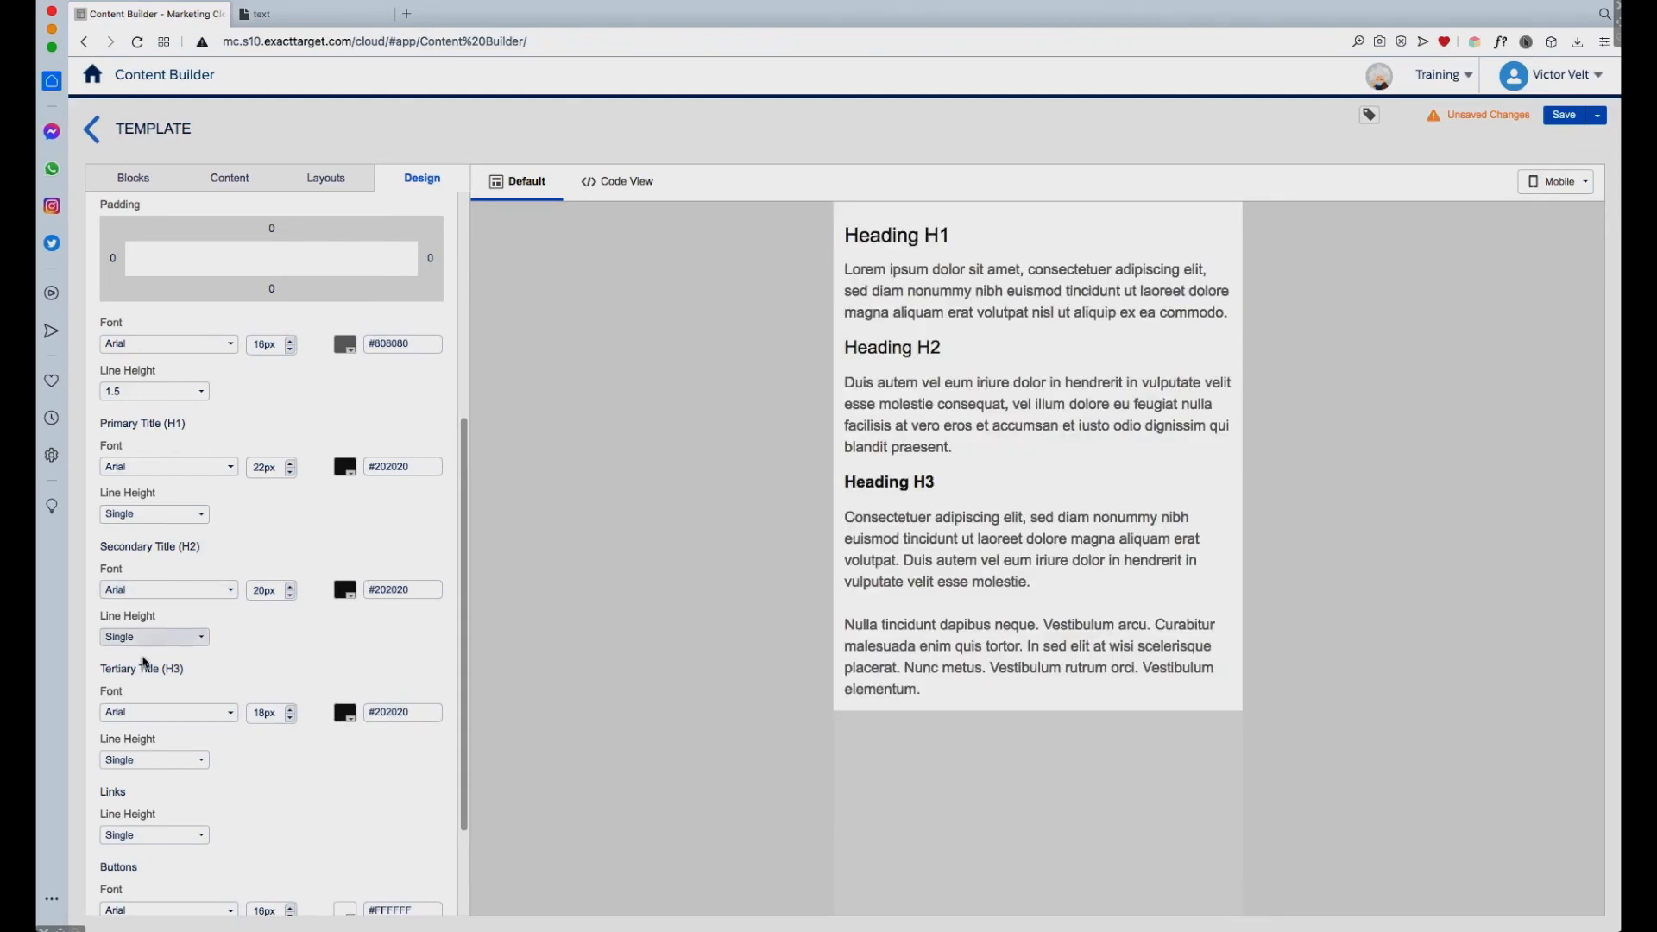
left_click_drag(461, 732, 448, 867)
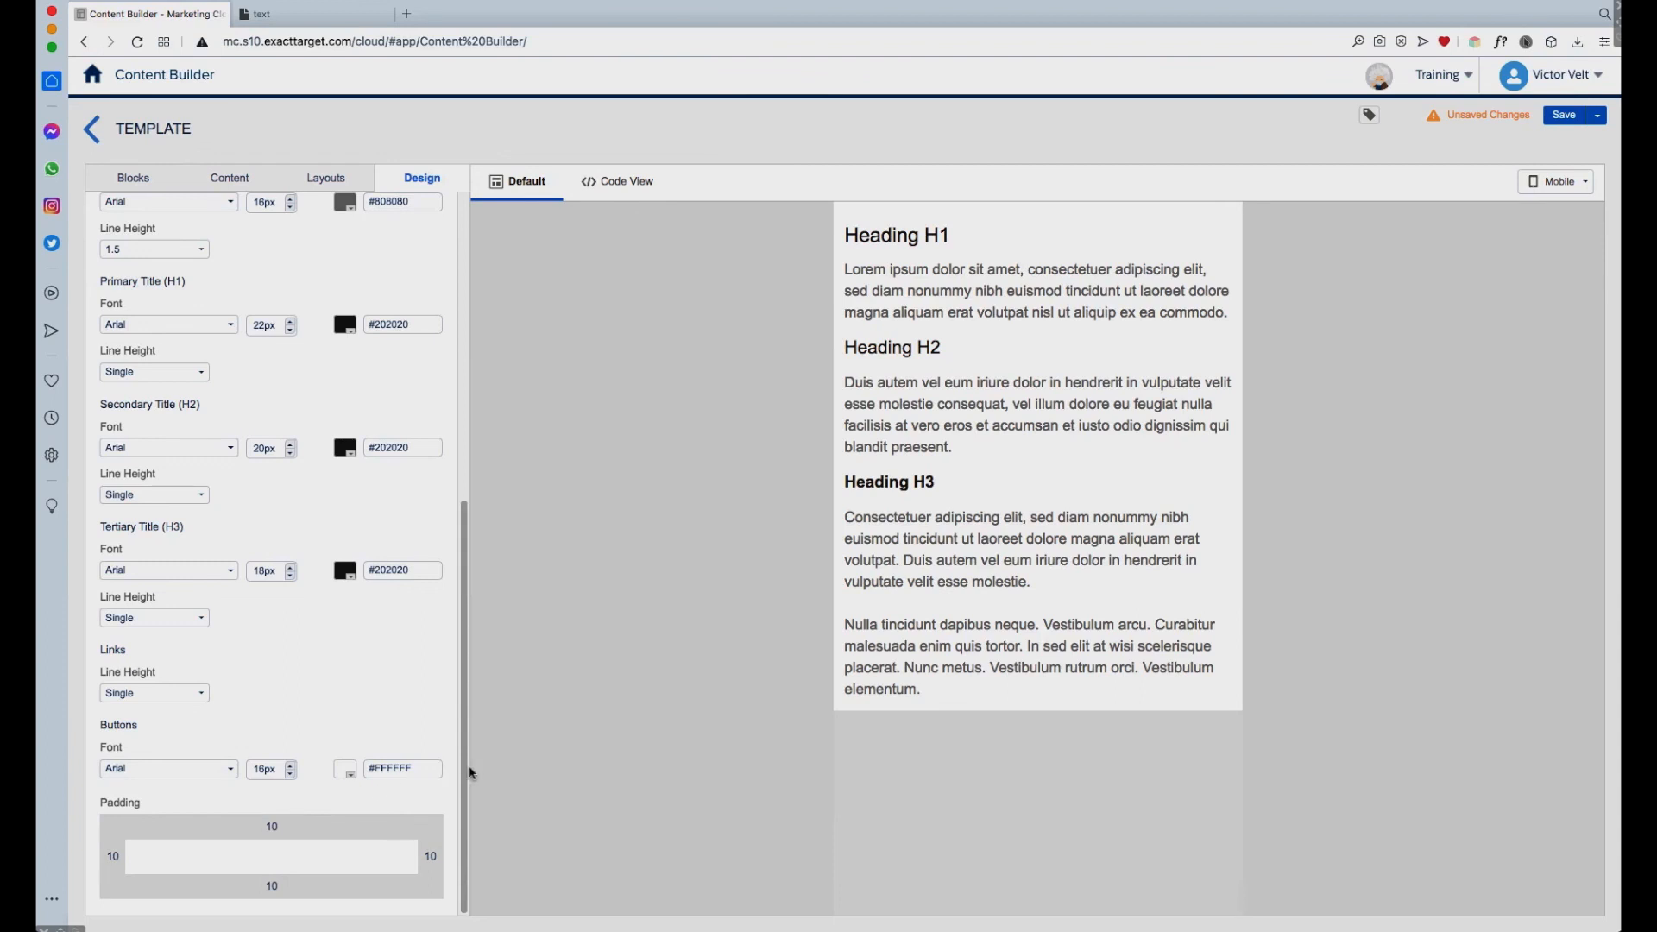
left_click_drag(463, 768, 474, 361)
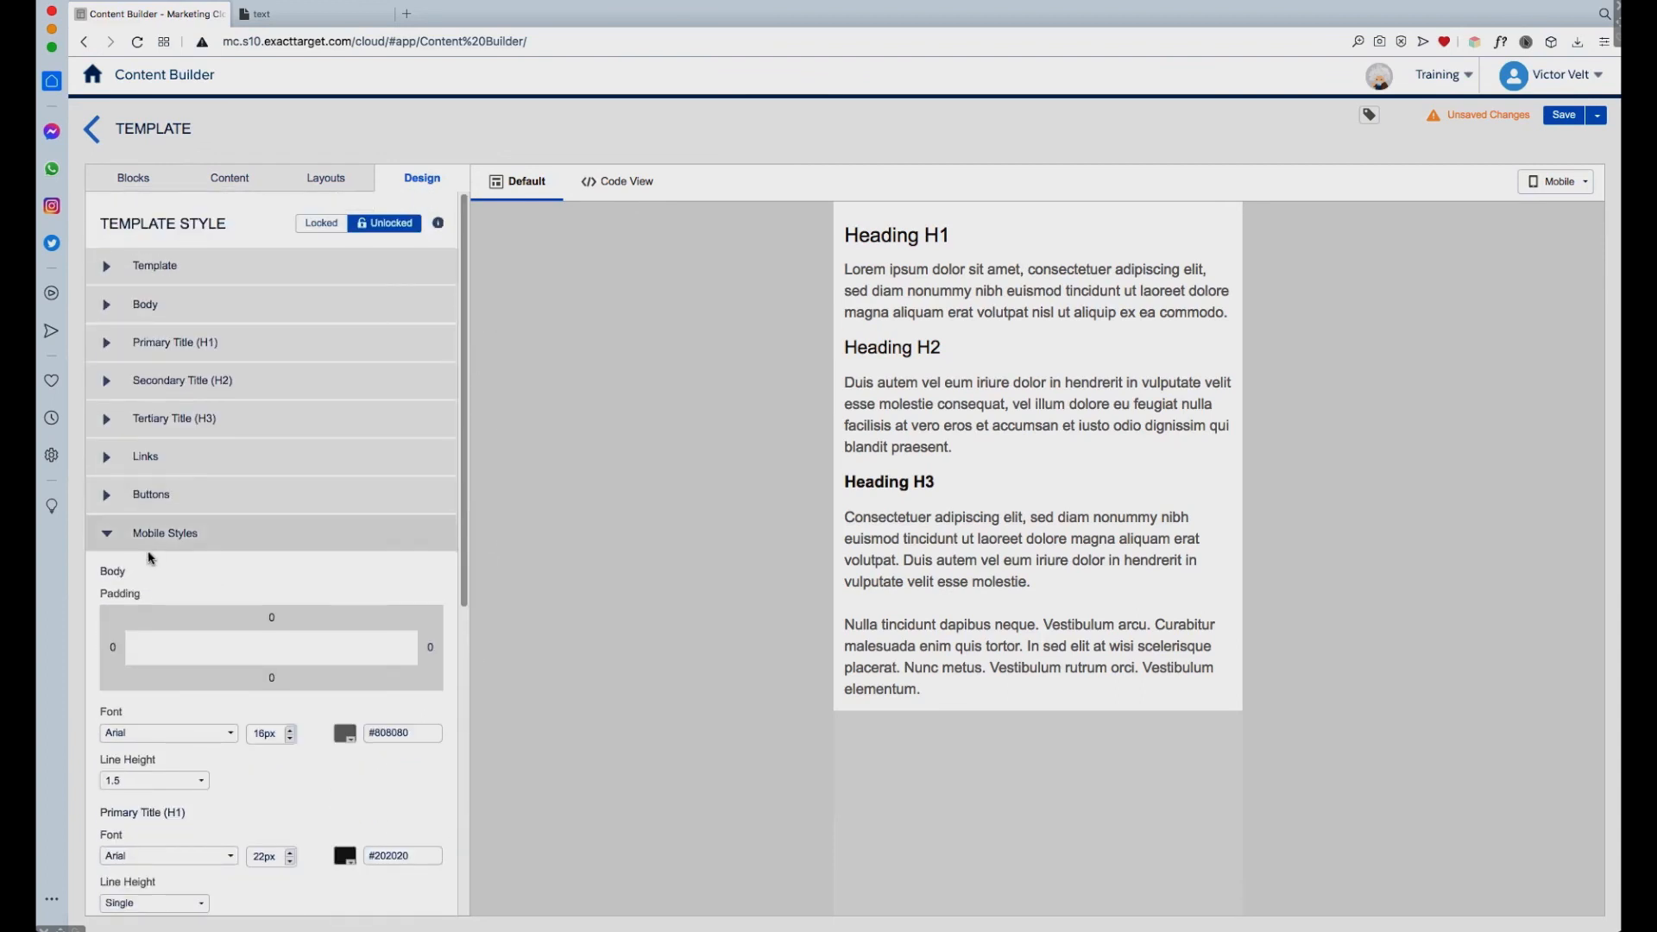
left_click(107, 533)
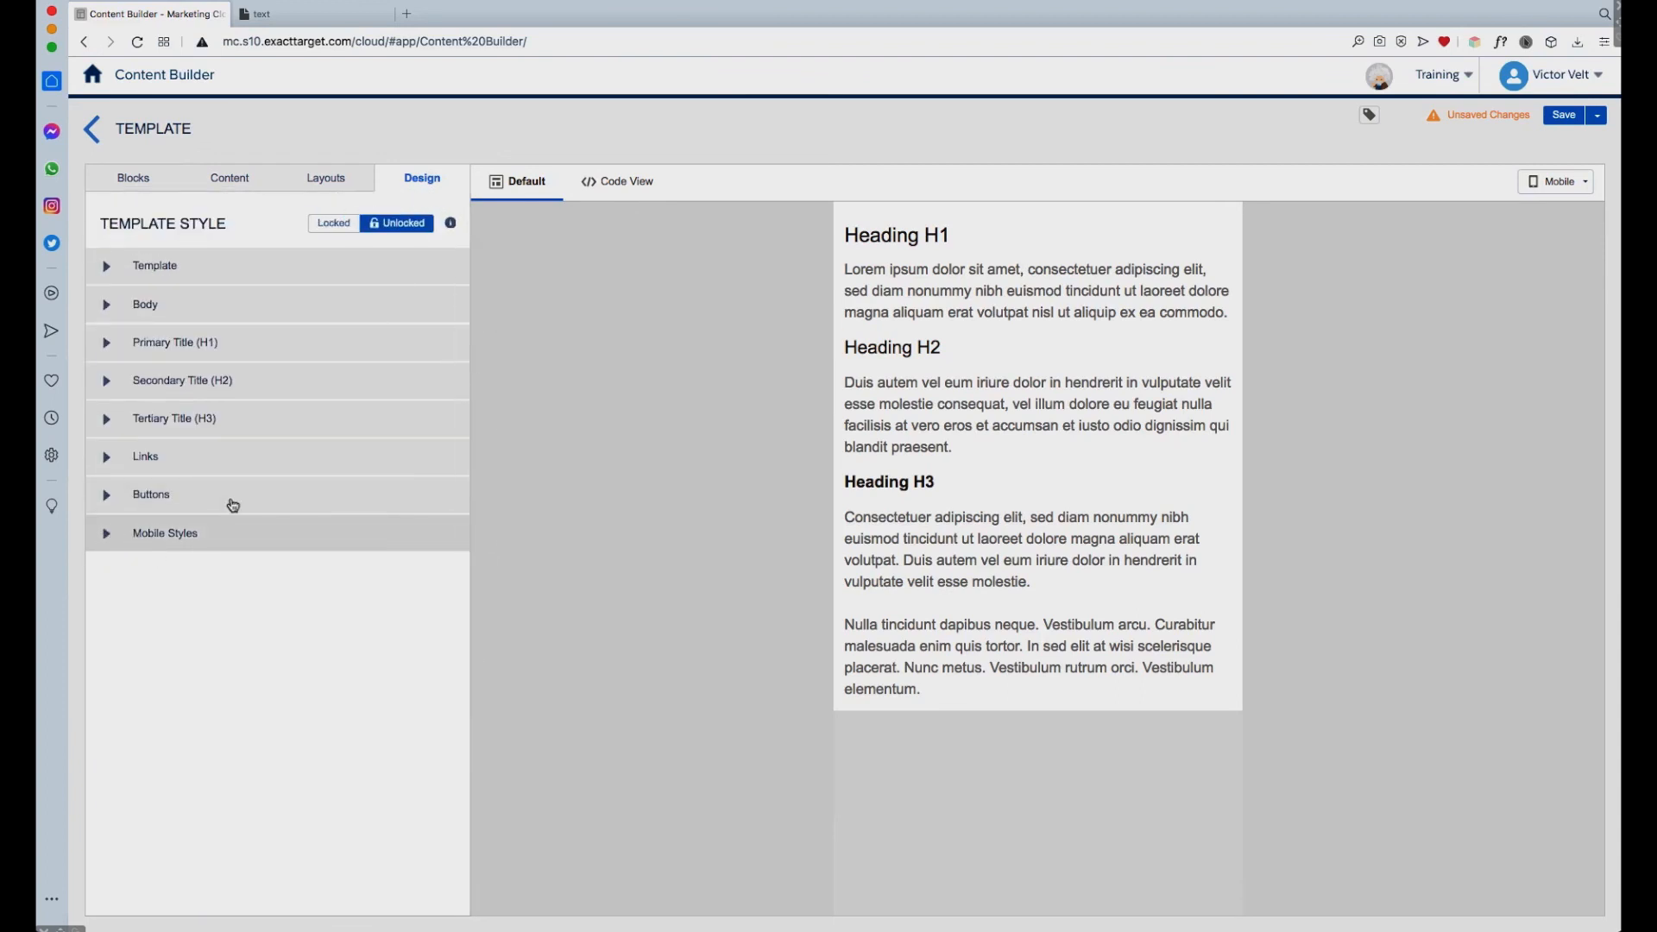
Replace the regenerated mobile global styles block in the HTML code with the copied version
left_click(628, 181)
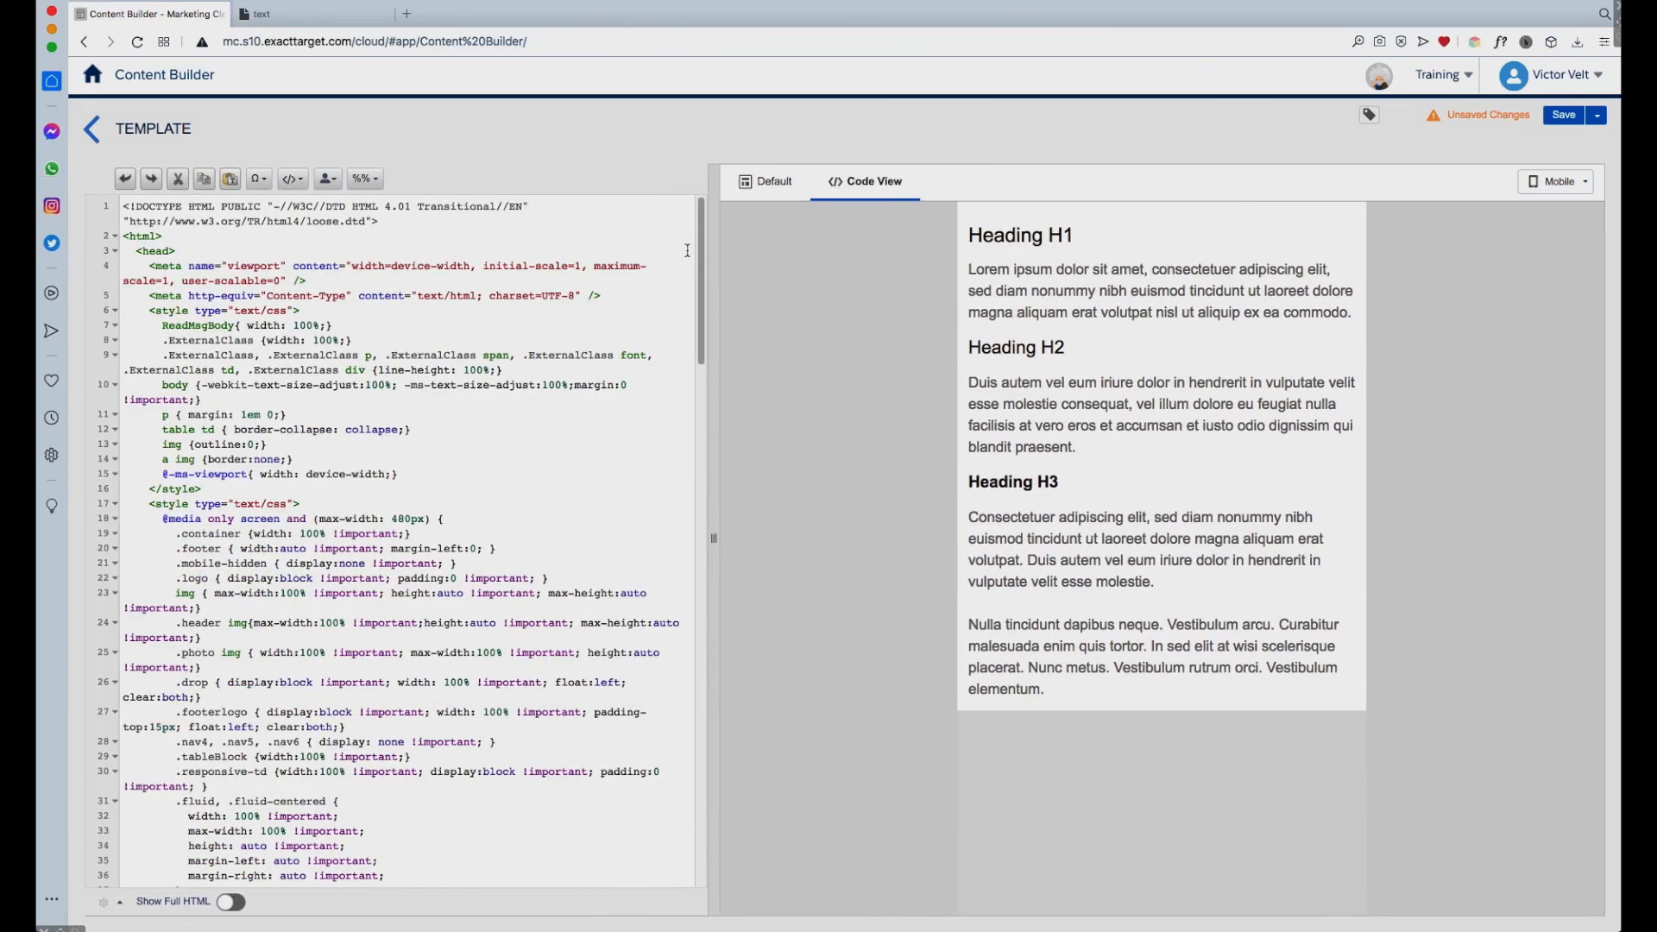
left_click_drag(700, 234, 691, 404)
left_click_drag(177, 337, 471, 335)
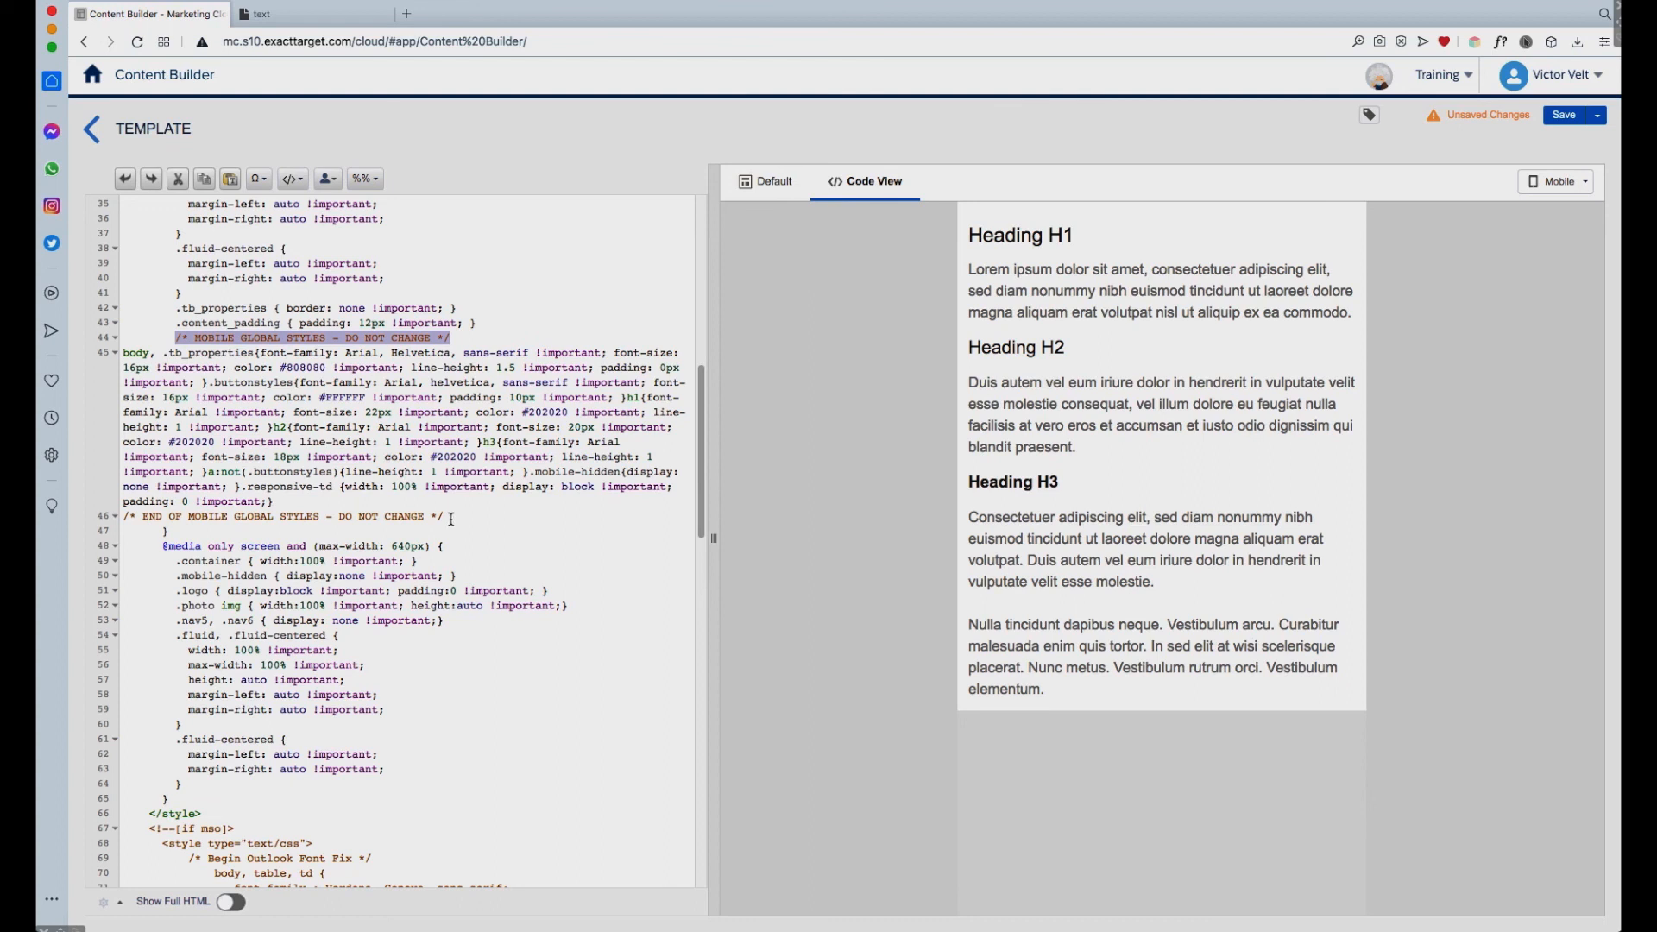
left_click(177, 343)
left_click_drag(177, 343, 492, 507)
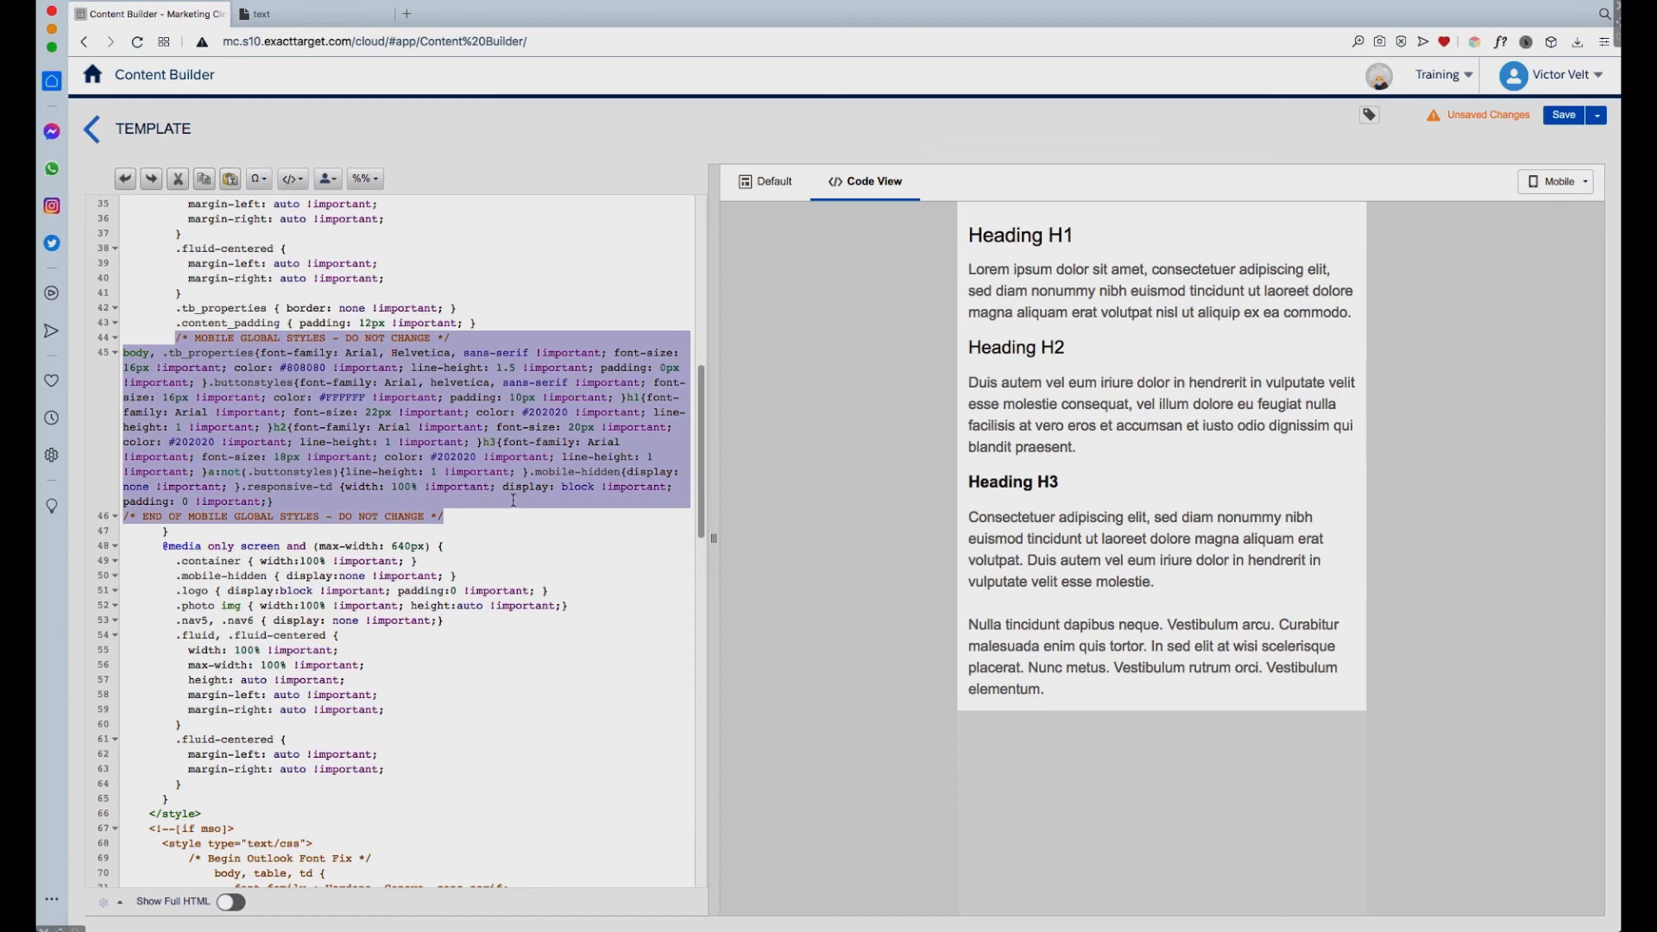
type("/* MOBILE GLOBAL STYLES - DO NOT CHANGE */         body { padding: 0px !important; font-size: 16px !important; line-height: 150% !important;}         h1 { font-size: 30px !important; line-height: normal !important;}         h2 { font-size: 24px !important; line-height: normal !important;}         h3 { font-size: 16px !important; line-height: normal !important;}         .buttonstyles {           font-family:arial,helvetica,sans-serif !important;           font-size: 16px !important;           color: #FFFFFF !important;           padding: 10px !important;         }         /* END OF MOBILE GLOBAL STYLES - DO NOT CHANGE */")
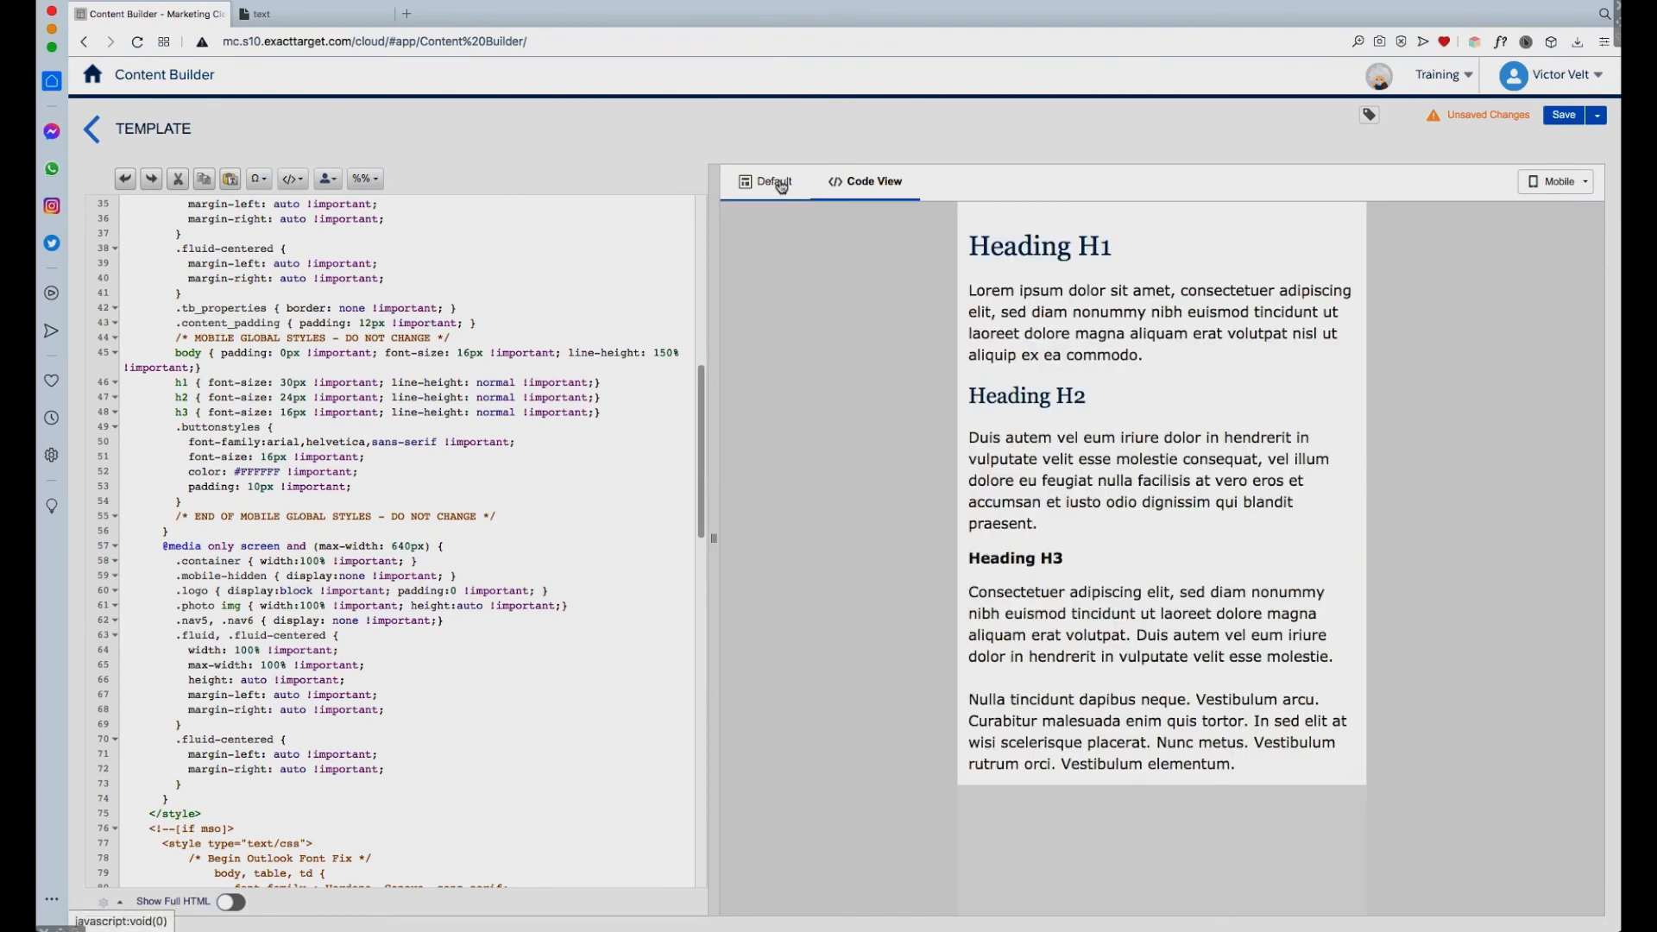
Return to the default editor view and switch the template preview to desktop
left_click(776, 186)
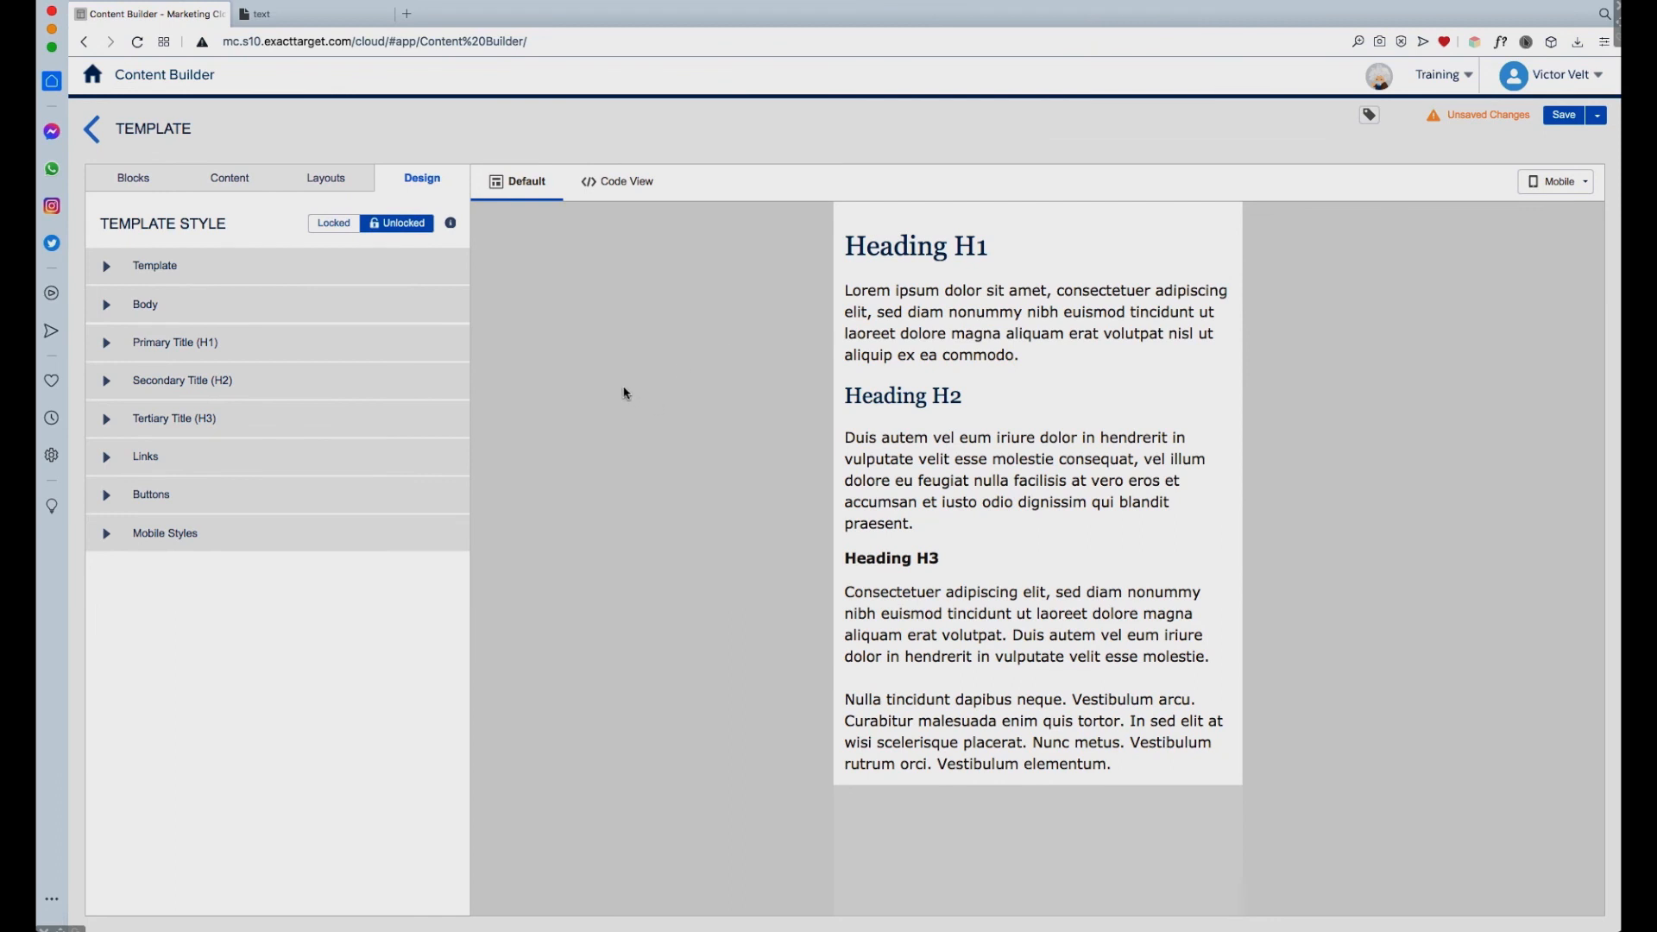
left_click(1586, 184)
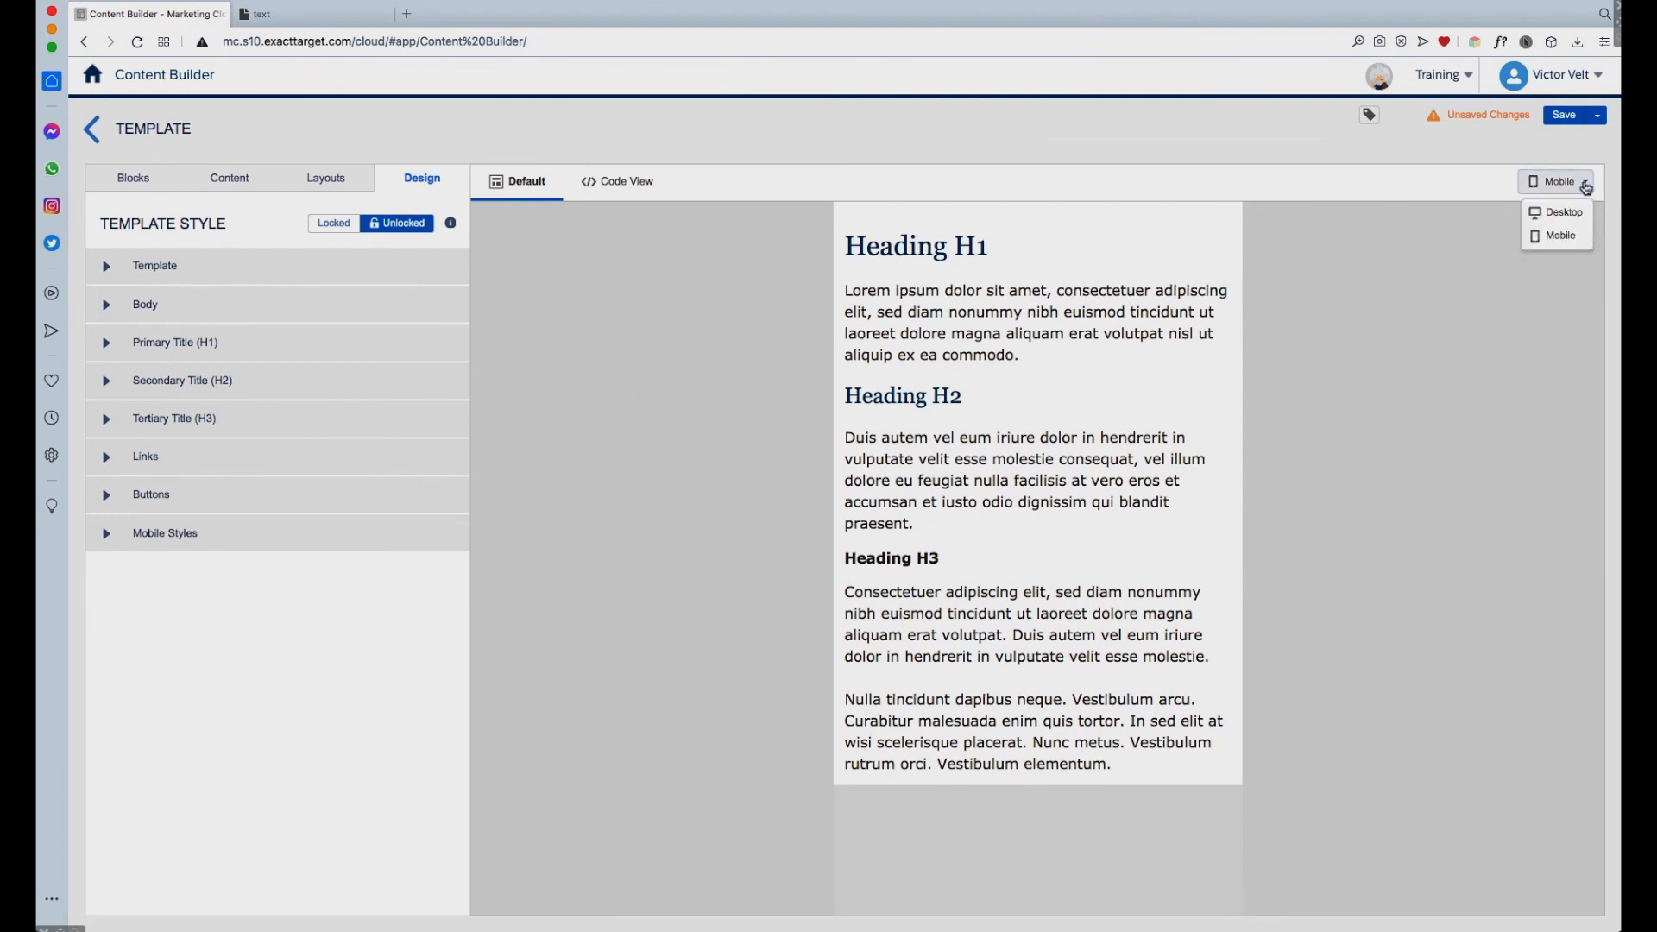
left_click(1563, 216)
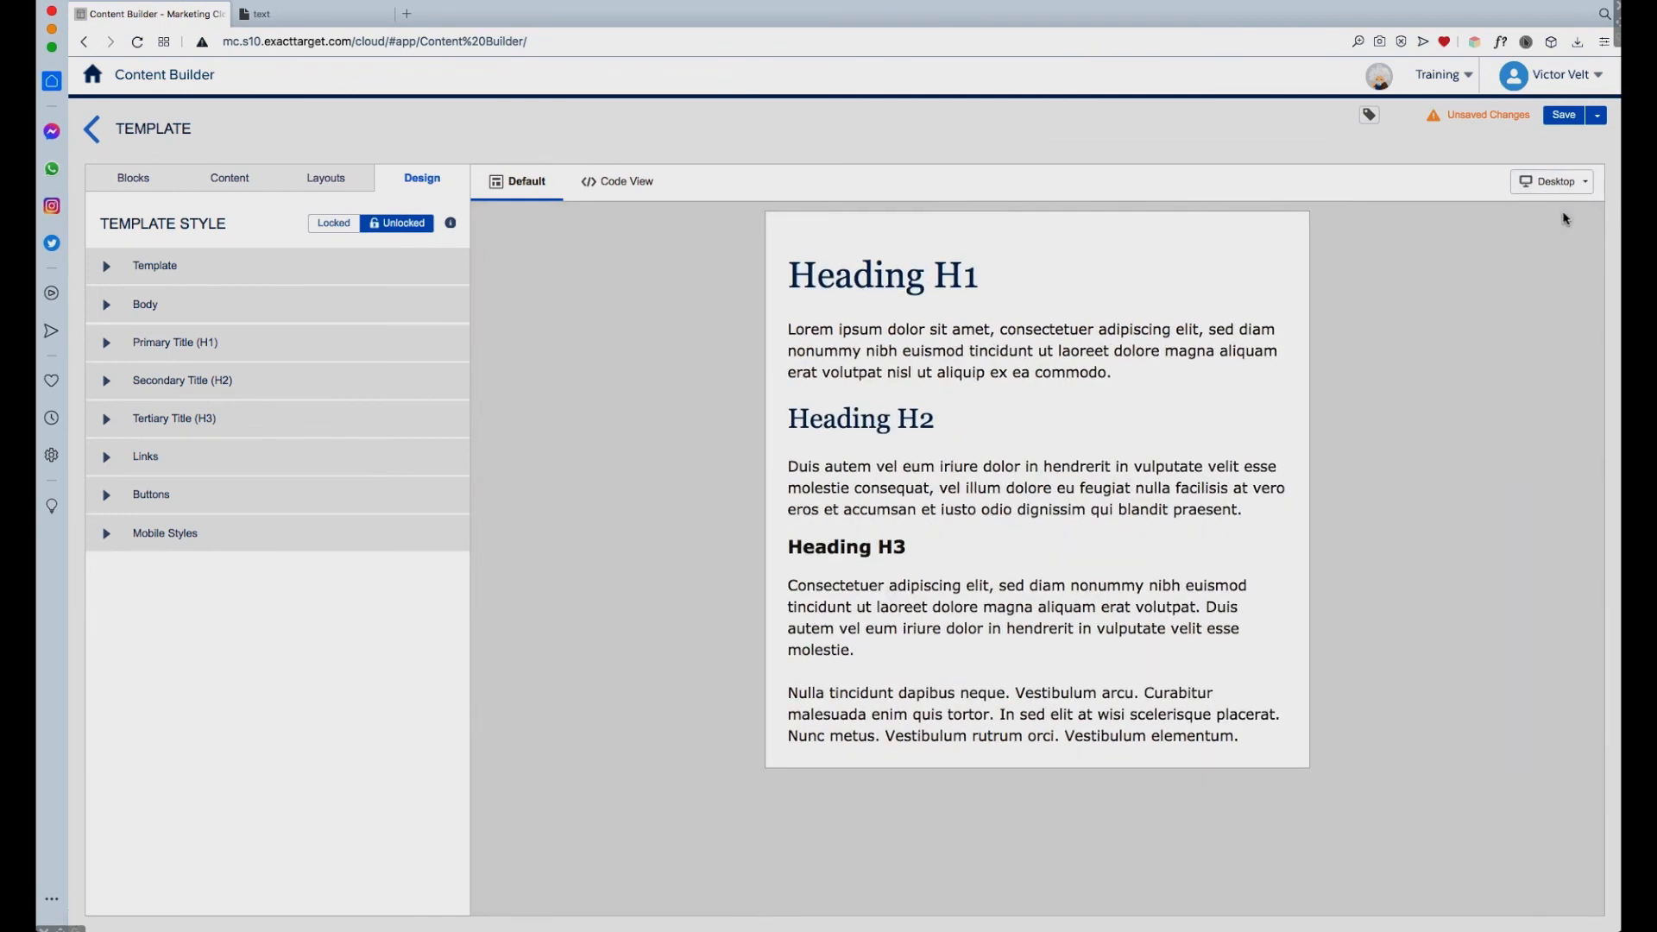
left_click(1384, 429)
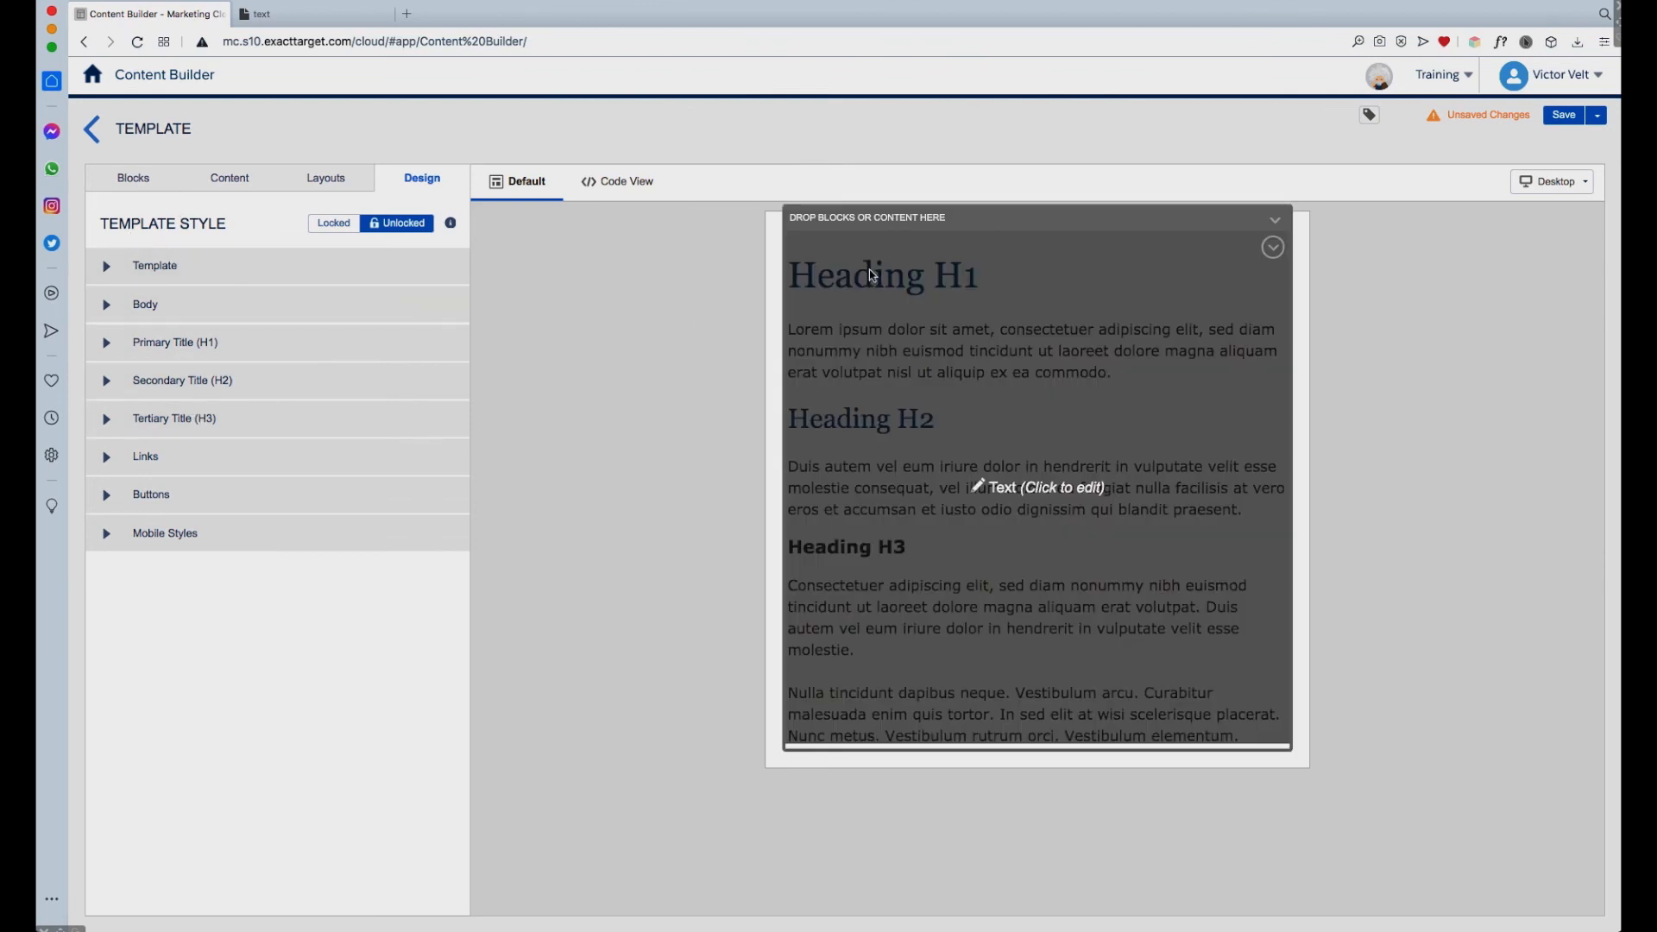
Display the basic and advanced content blocks available for the template
left_click(132, 183)
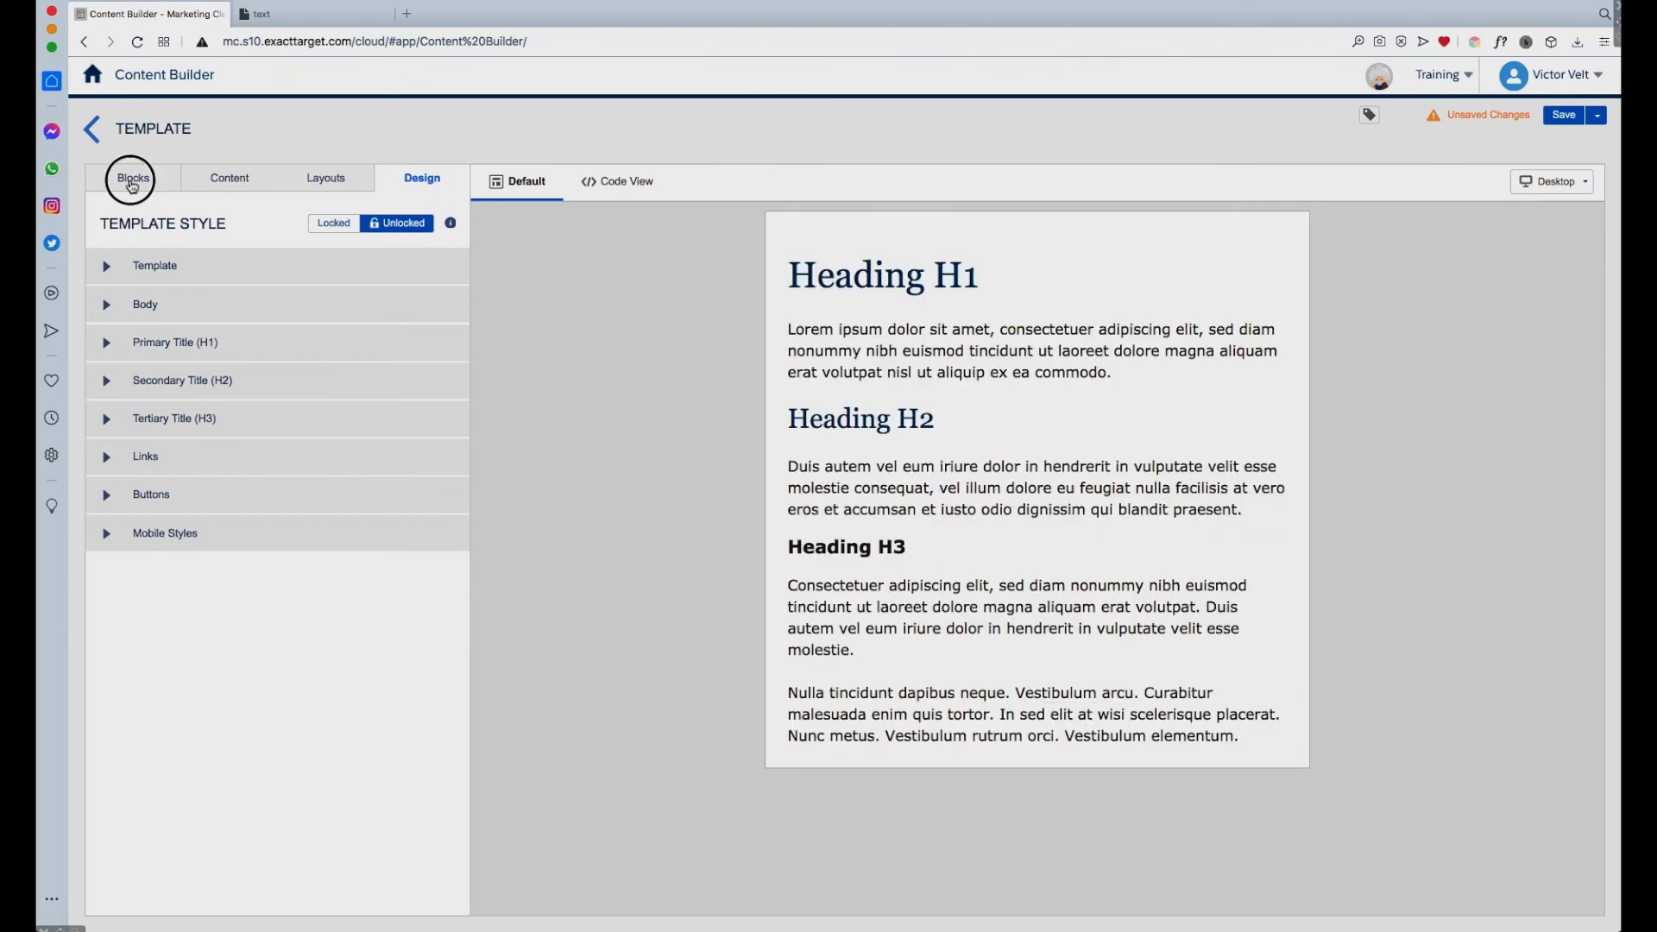
left_click(683, 297)
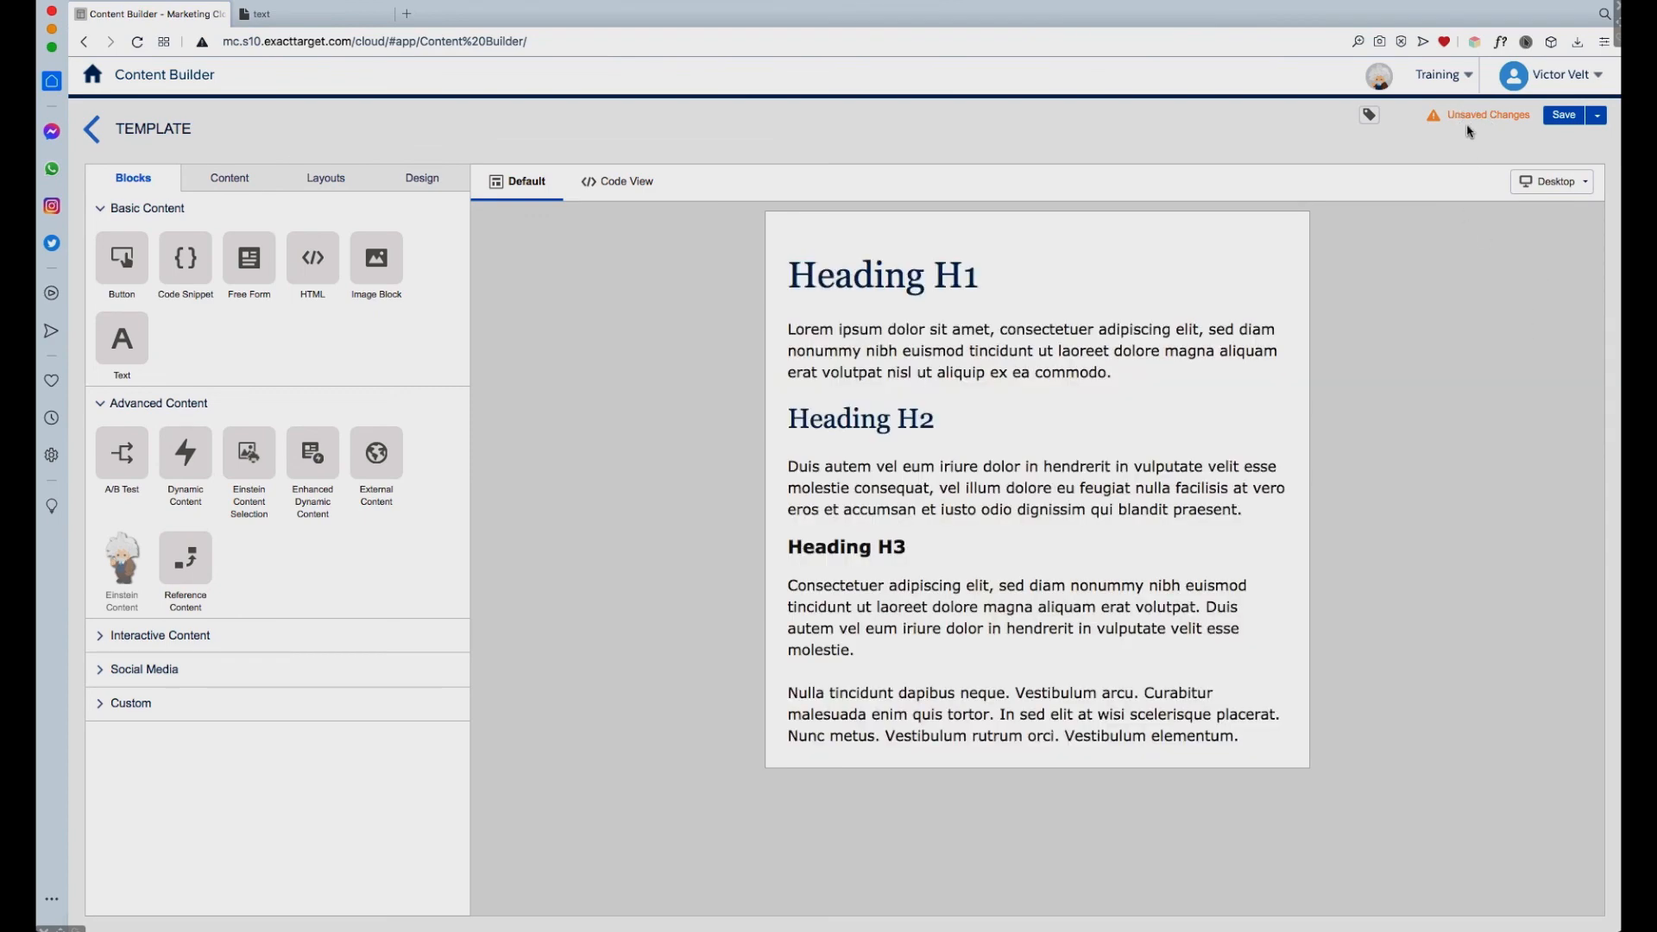
Save the template under the name "Template demo 1" and return to the Content Builder content list
left_click(1568, 121)
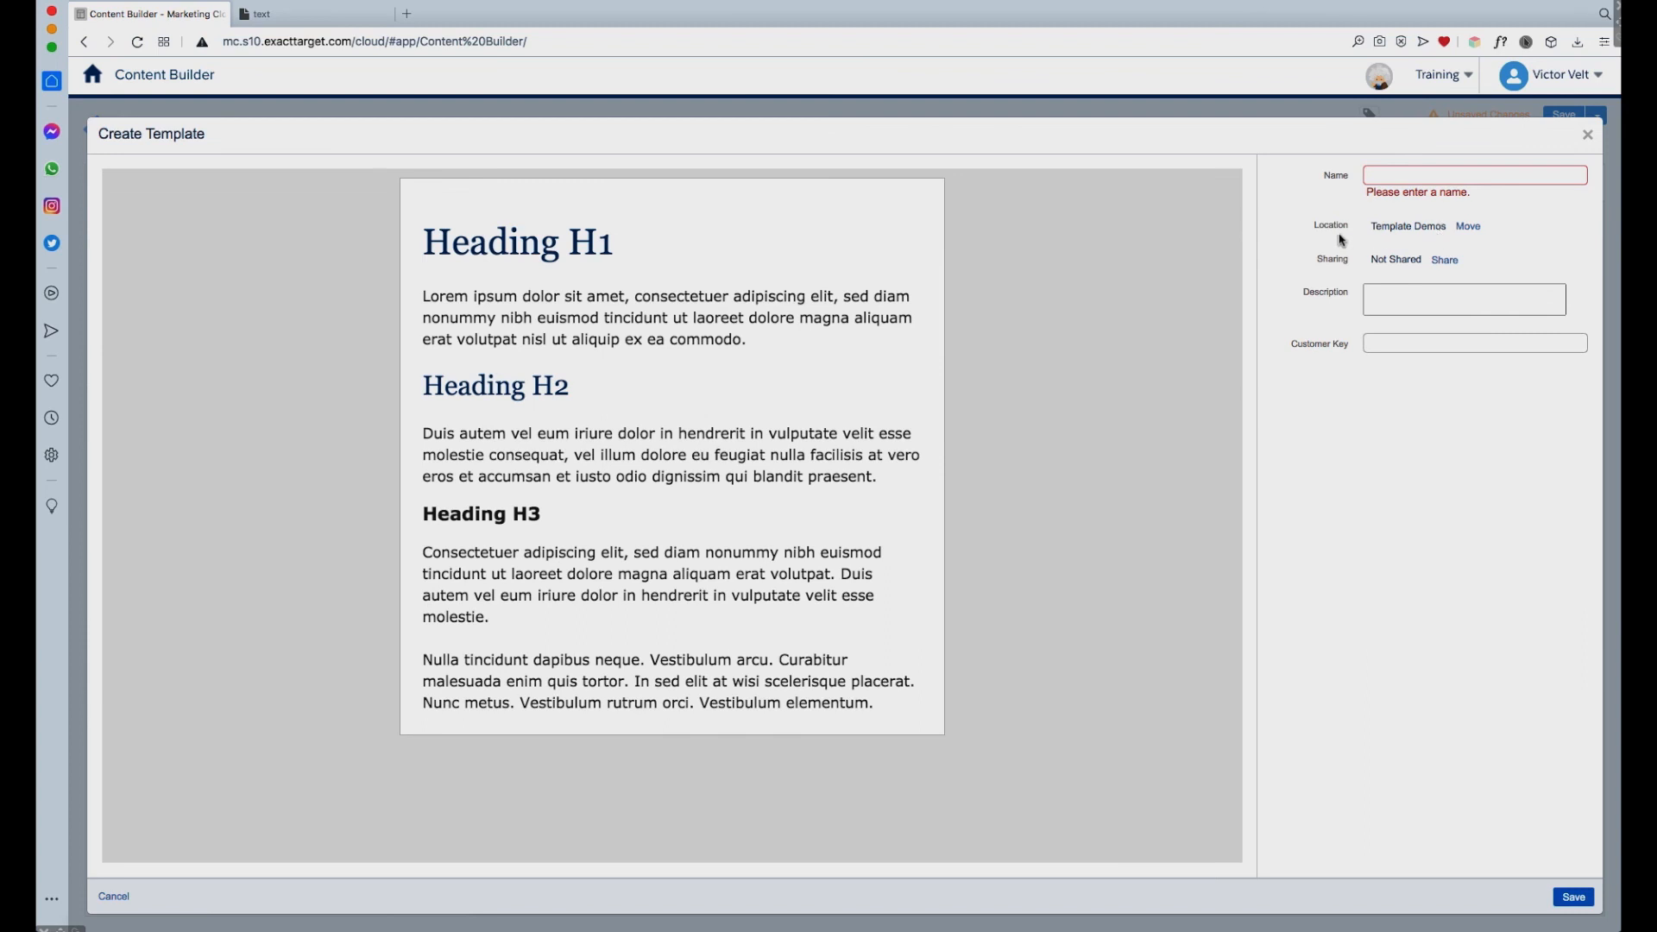
left_click(1399, 178)
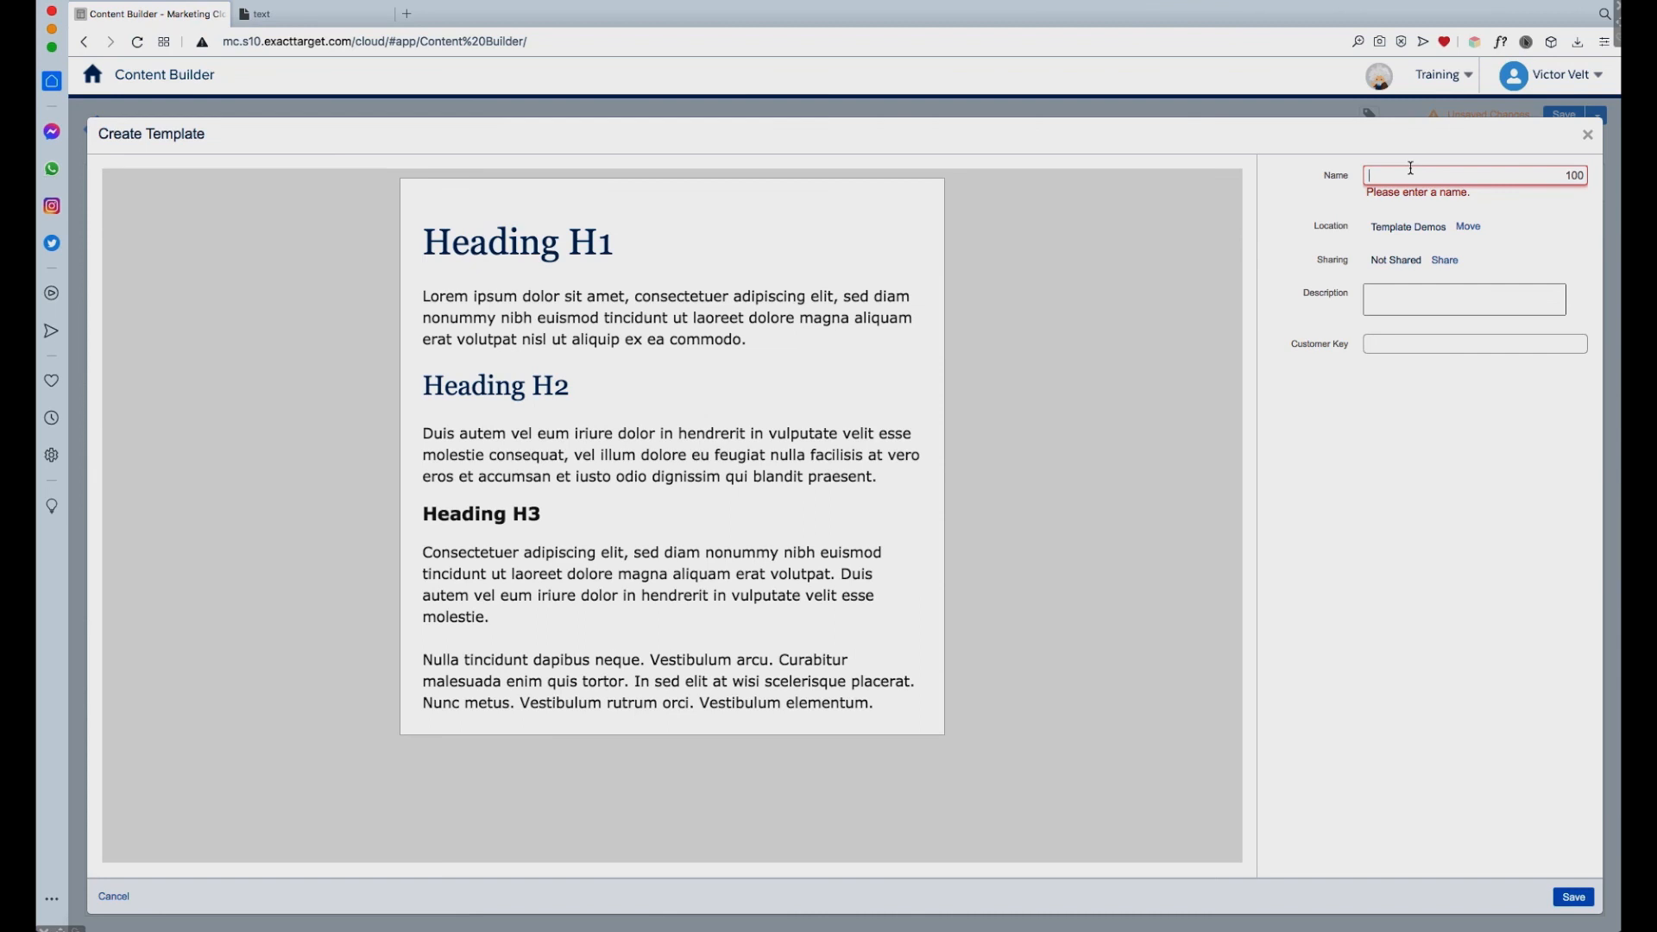
type("demo 1")
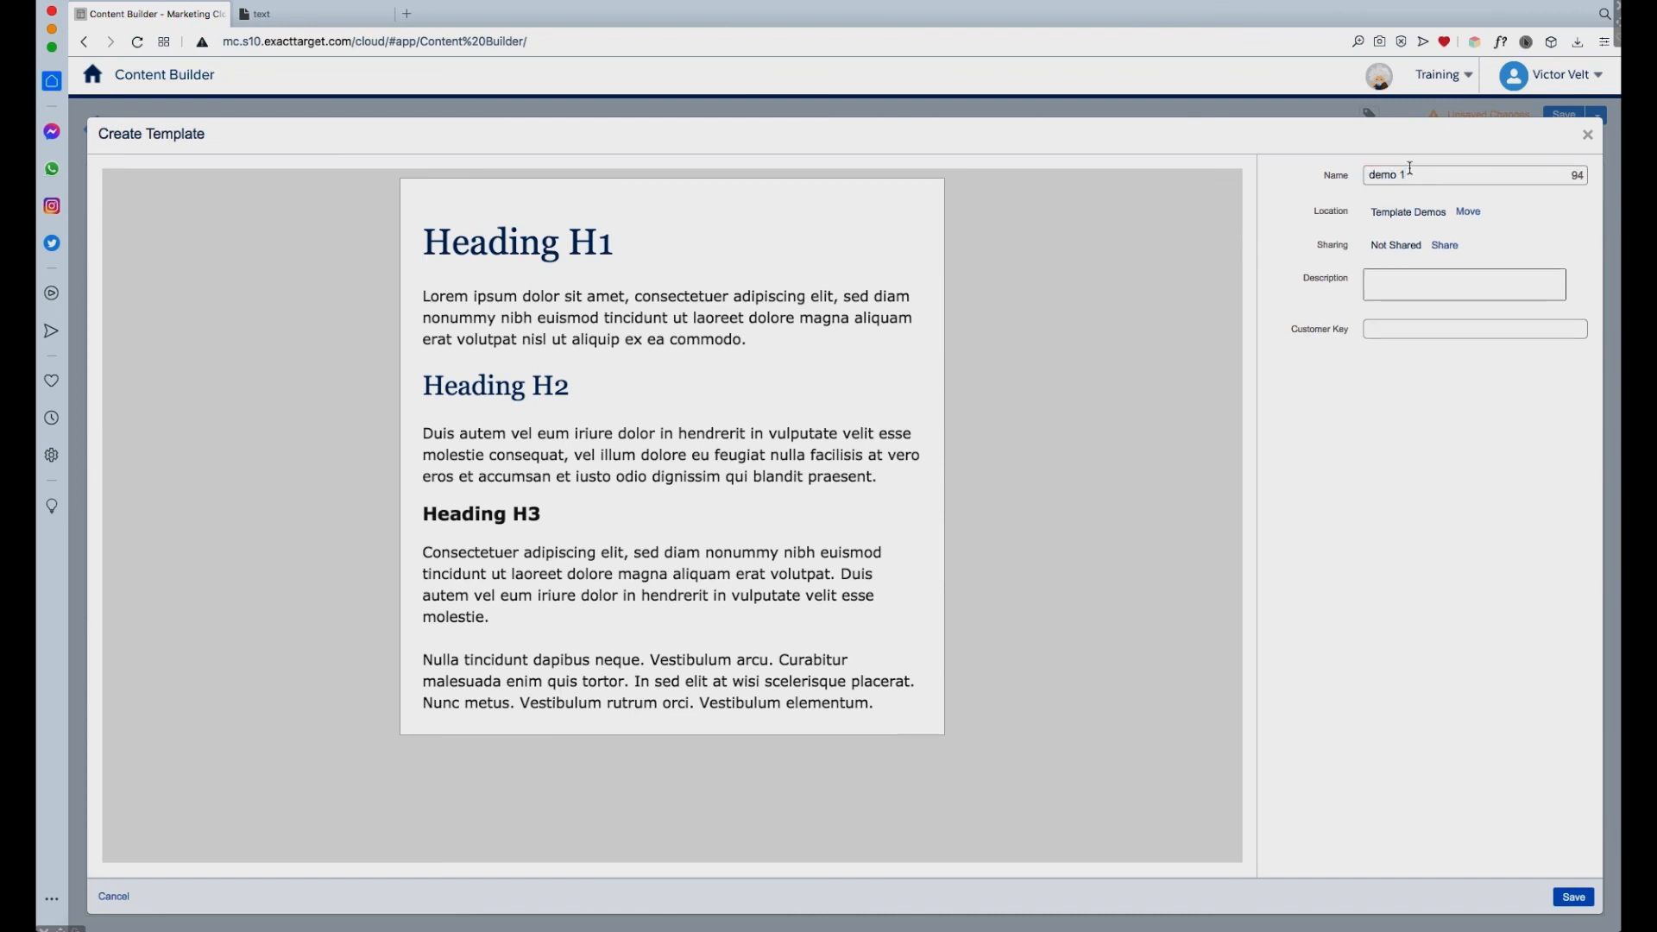
type("template")
left_click_drag(1461, 175, 1336, 172)
type("te")
type("Template")
type(" demo")
left_click(1580, 899)
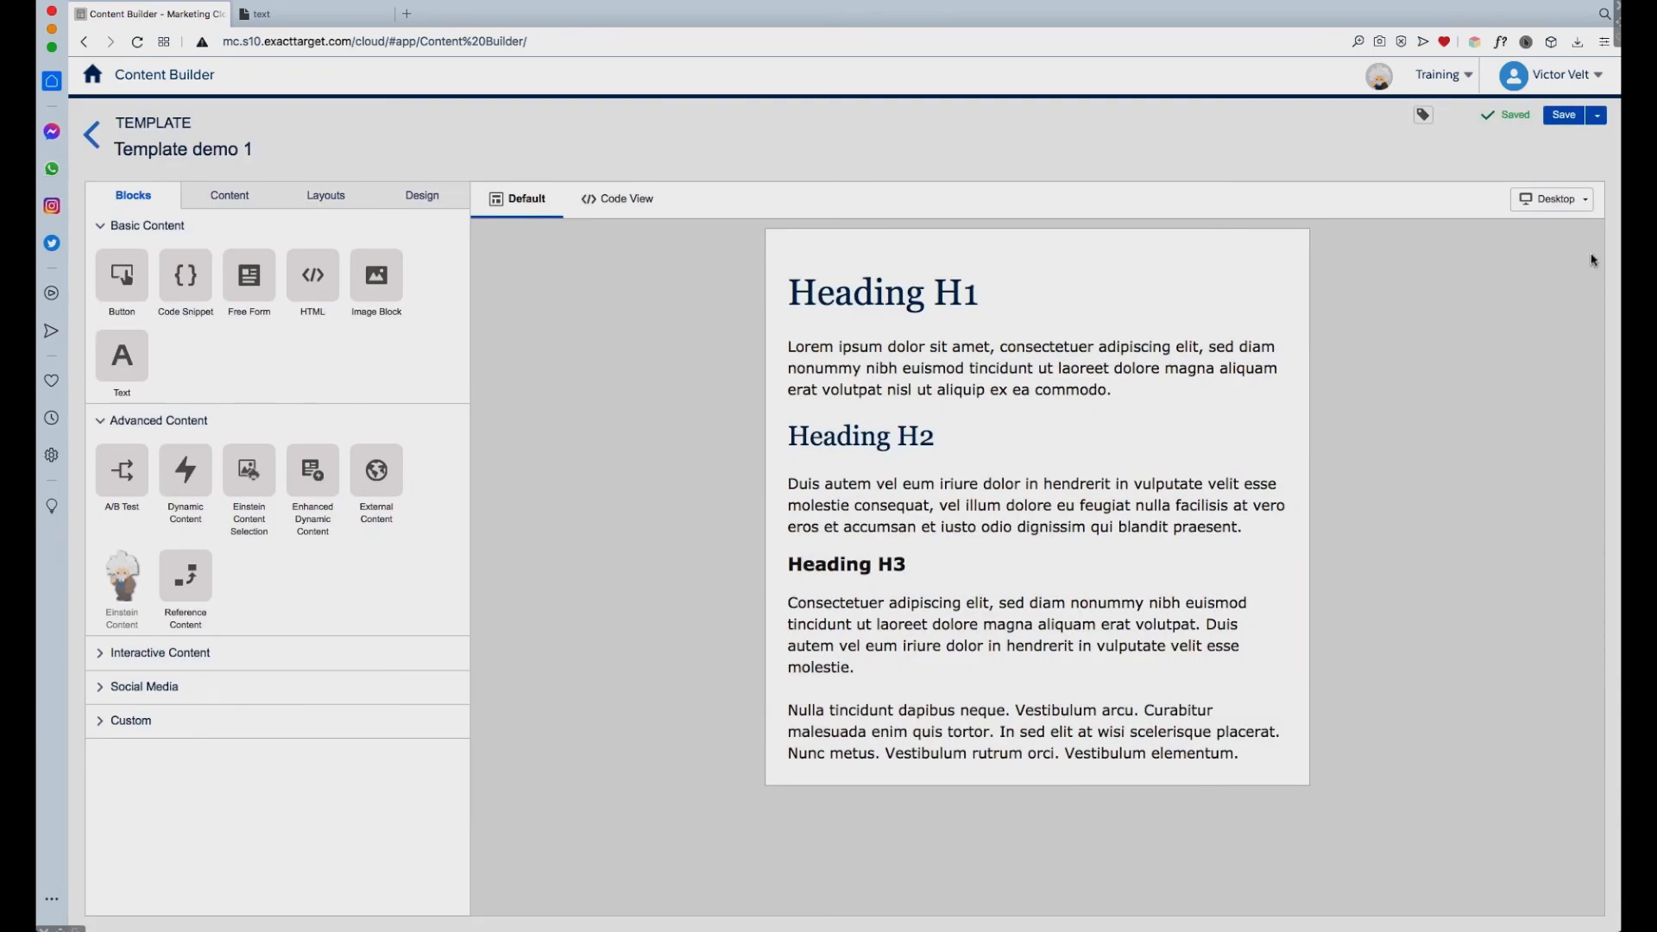
left_click(90, 135)
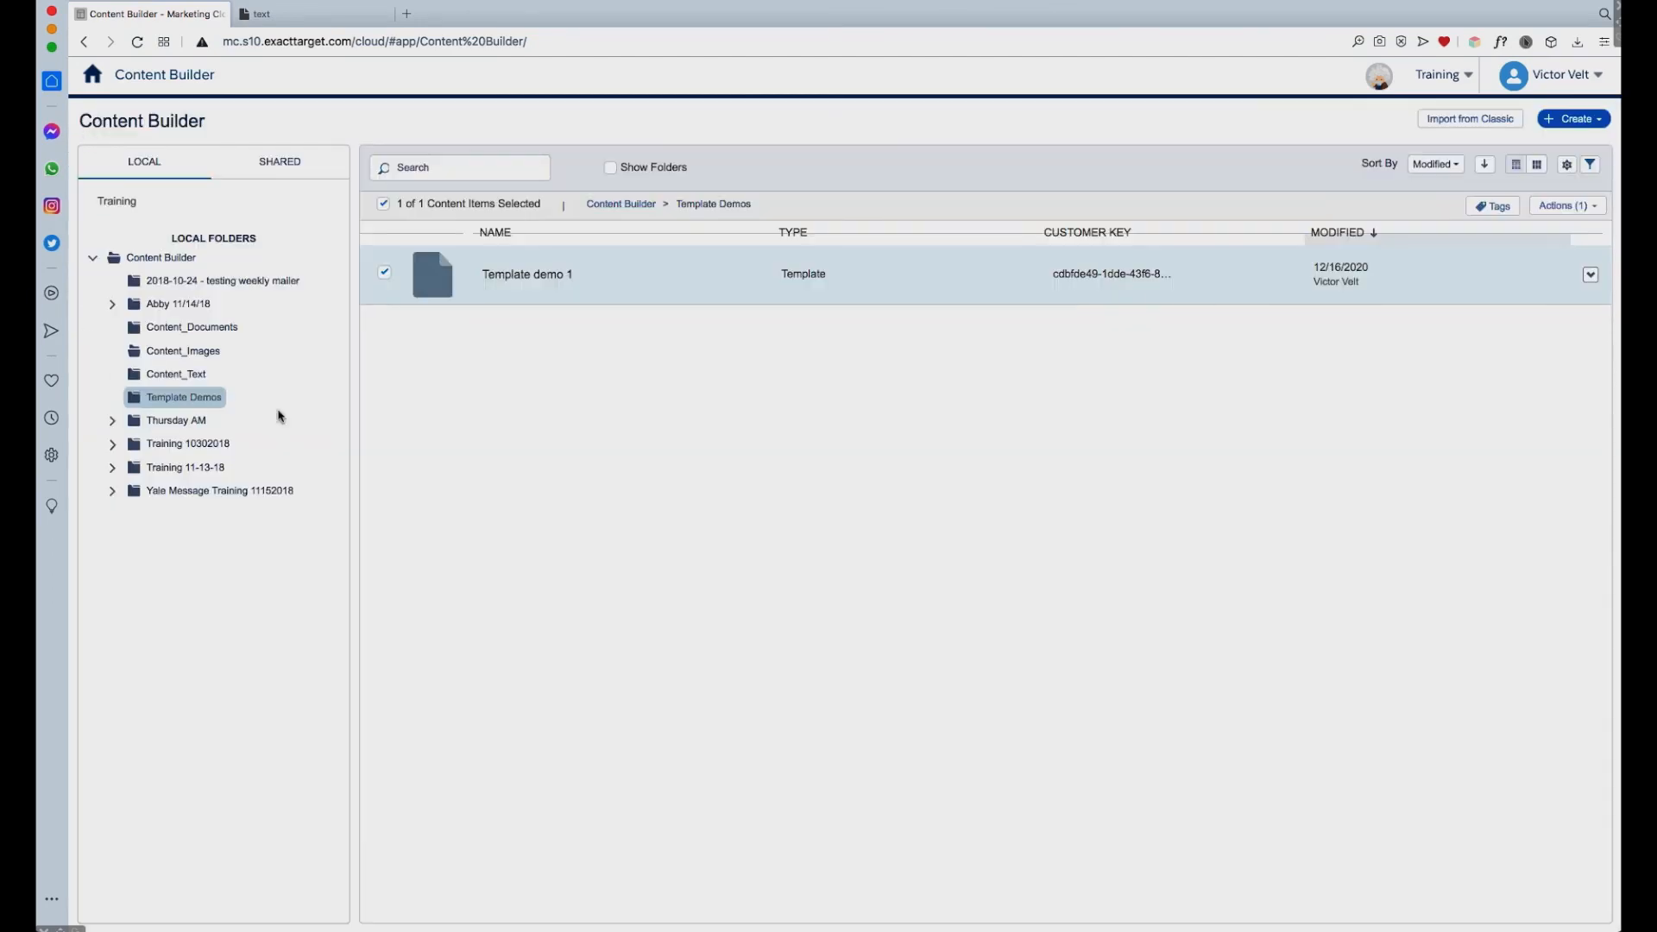